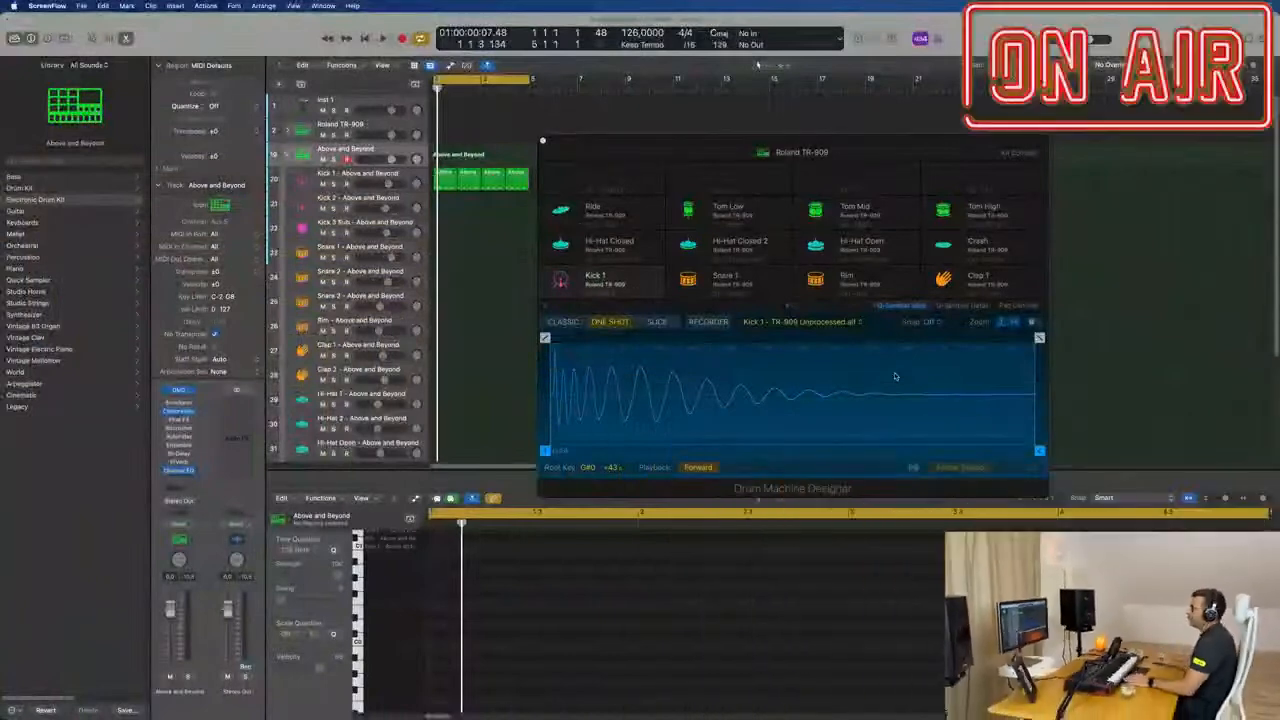
Step: Play the looped kick pattern and move the Drum Machine Designer window clear of the drum regions
{"action": "left_click", "coordinate": [480, 314]}
{"action": "key", "text": "space"}
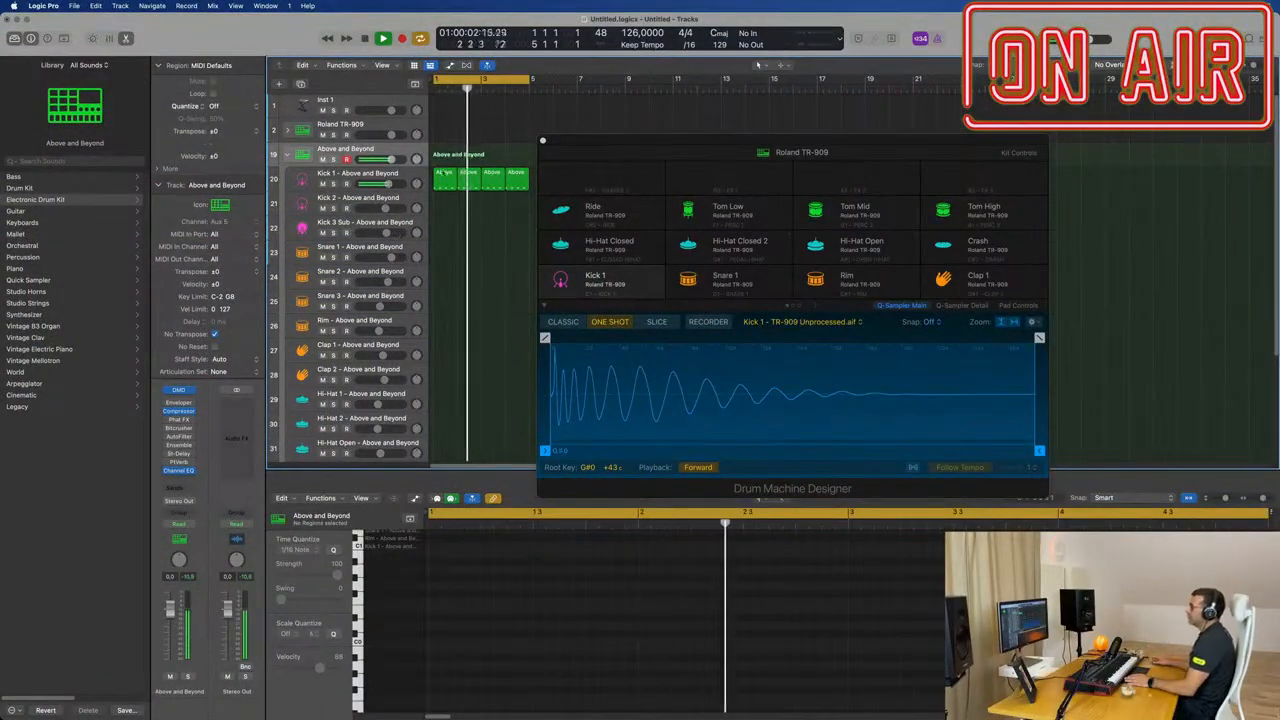
{"action": "left_click_drag", "start_coordinate": [724, 146], "coordinate": [795, 125]}
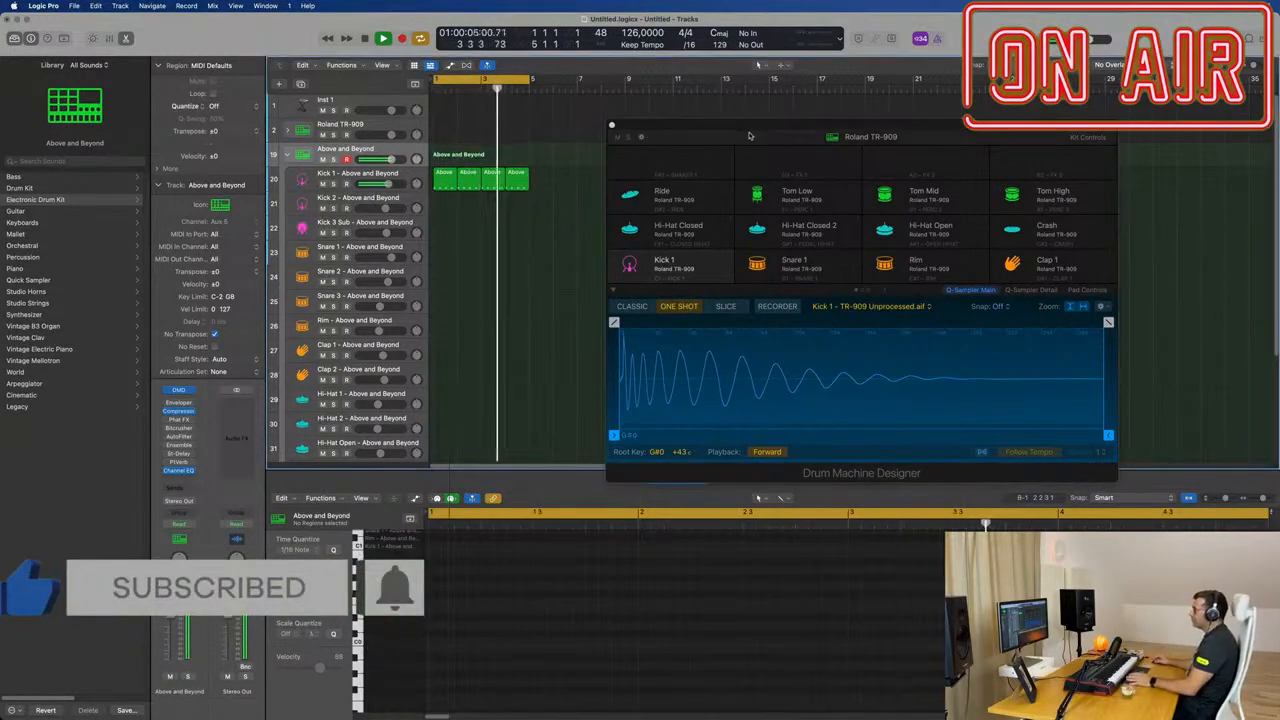
{"action": "left_click_drag", "start_coordinate": [803, 127], "coordinate": [852, 123]}
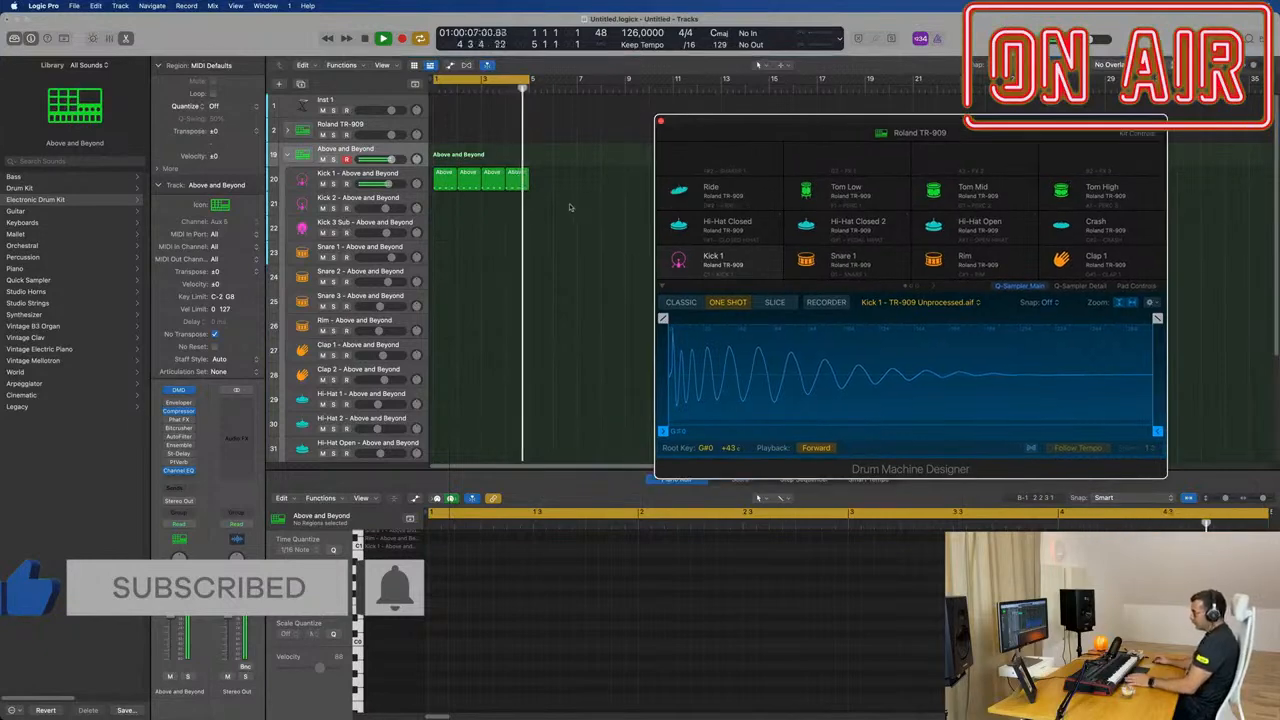
{"action": "left_click", "coordinate": [287, 156]}
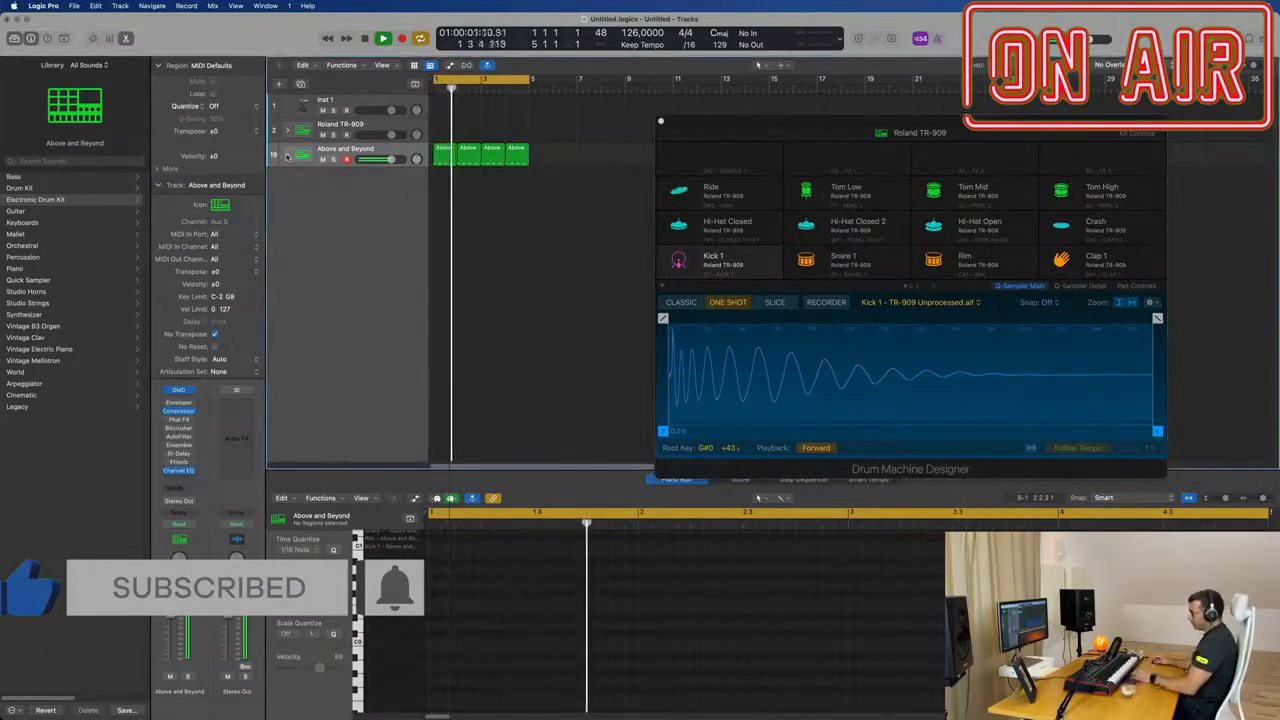
{"action": "left_click", "coordinate": [287, 156]}
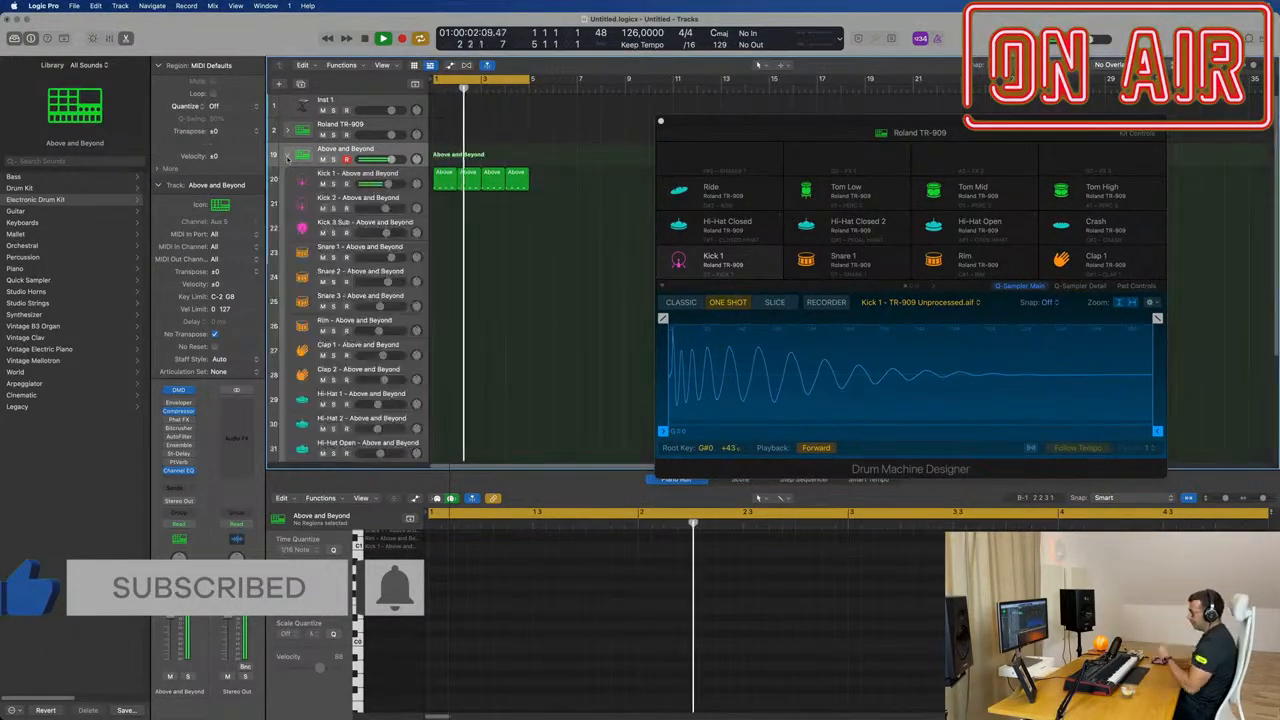
Step: Load Alchemy as the software instrument on the Inst 1 track
{"action": "left_click", "coordinate": [368, 102]}
{"action": "left_click", "coordinate": [178, 462]}
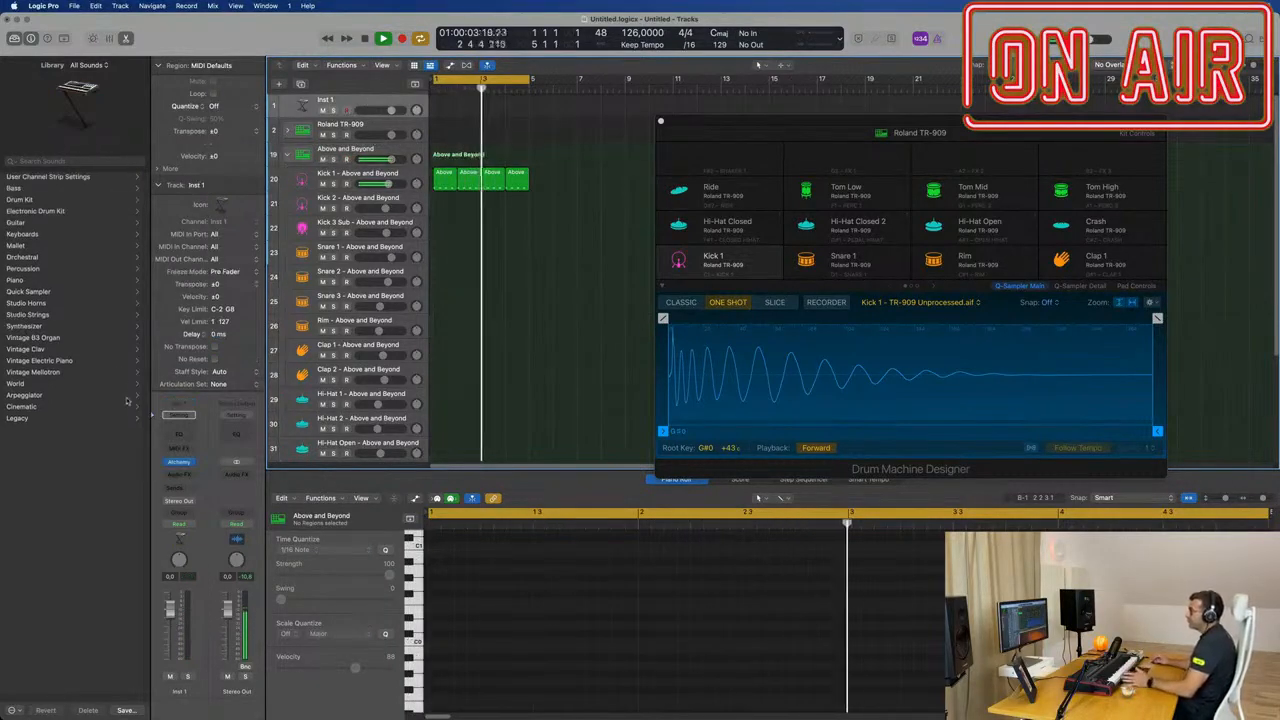
{"action": "left_click", "coordinate": [178, 462]}
{"action": "left_click_drag", "start_coordinate": [736, 151], "coordinate": [678, 151]}
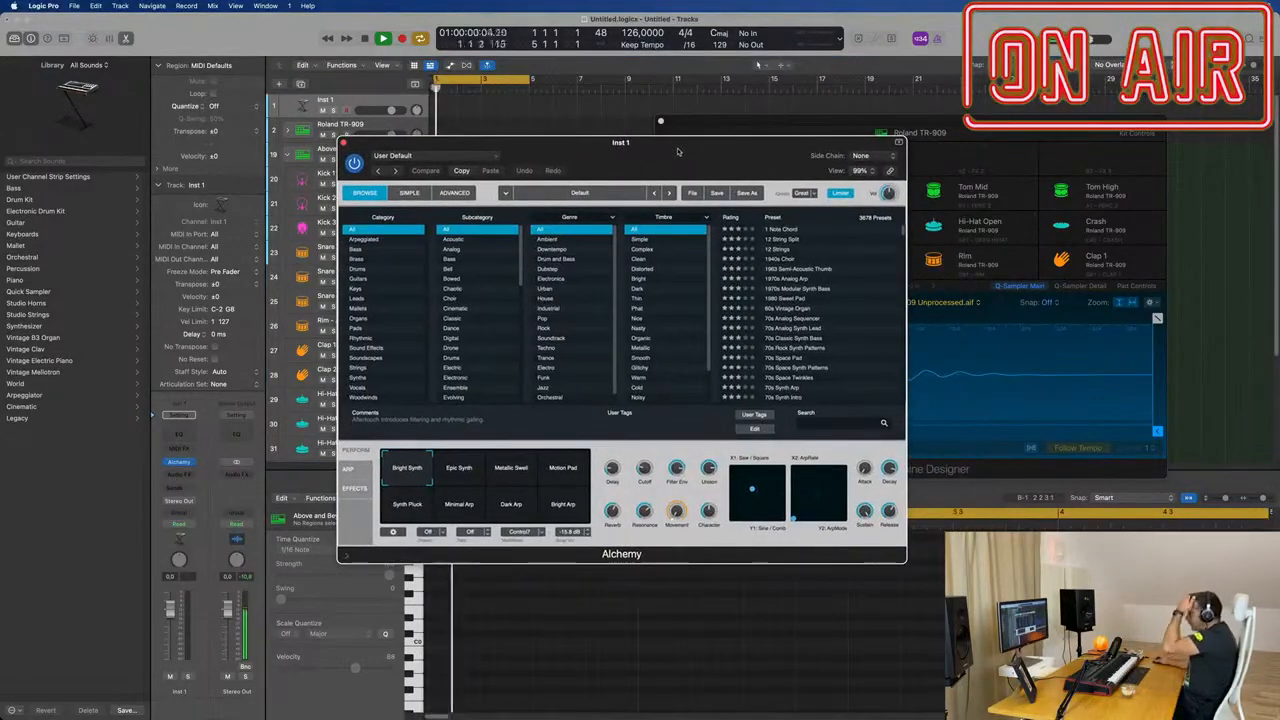
Step: Browse Alchemy's Bass category and load the Boogie Bass preset, keeping its window clear of the track headers
{"action": "left_click", "coordinate": [356, 250]}
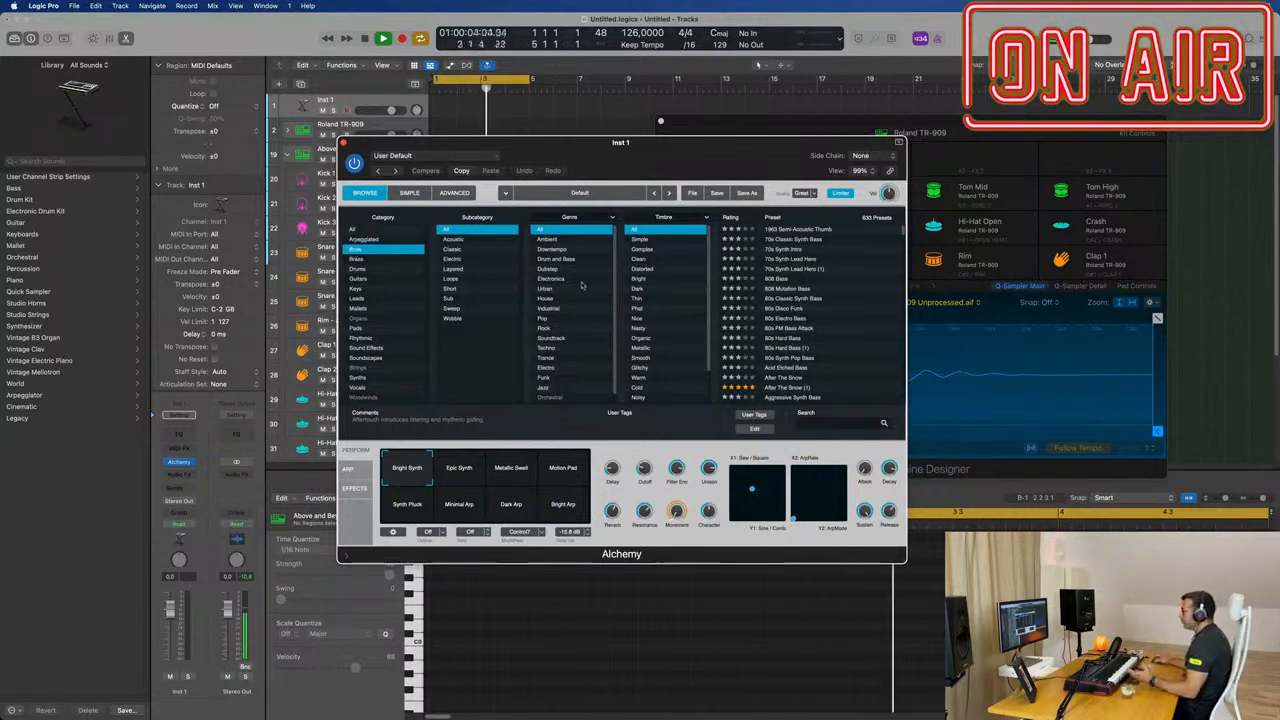
{"action": "left_click_drag", "start_coordinate": [672, 155], "coordinate": [646, 142]}
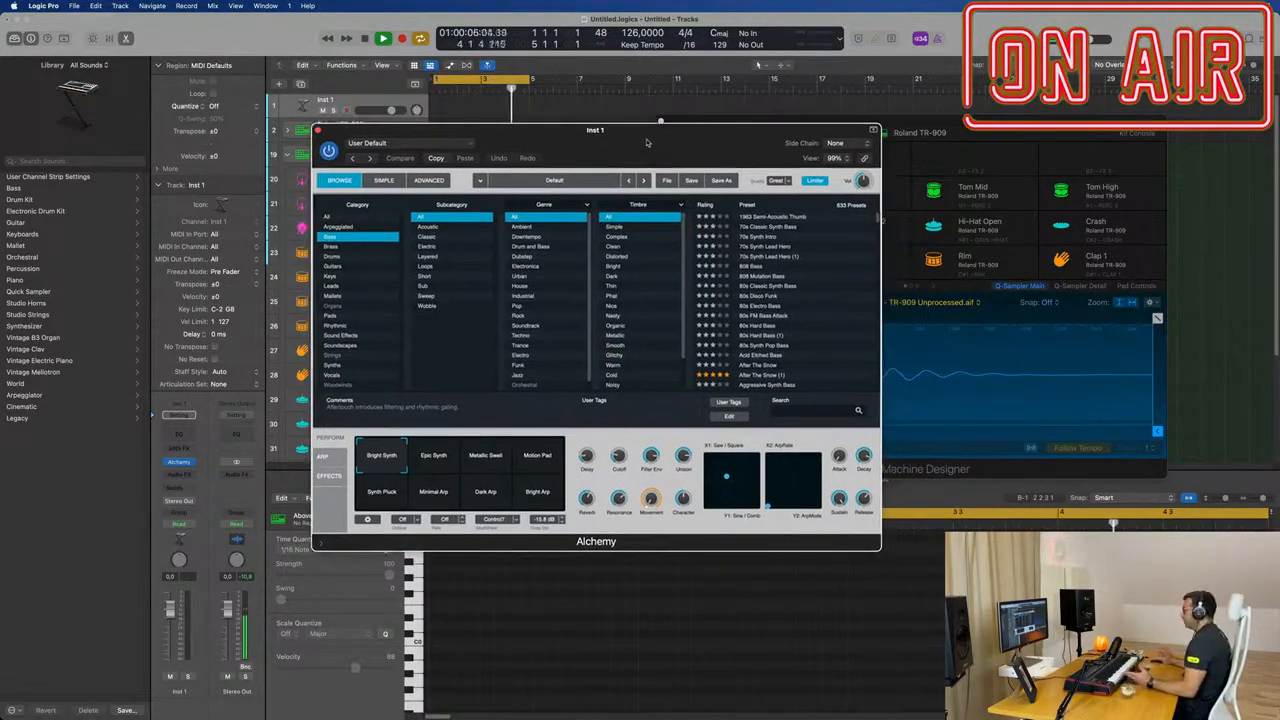
{"action": "scroll", "coordinate": [773, 258], "scroll_direction": "down", "scroll_amount": 10}
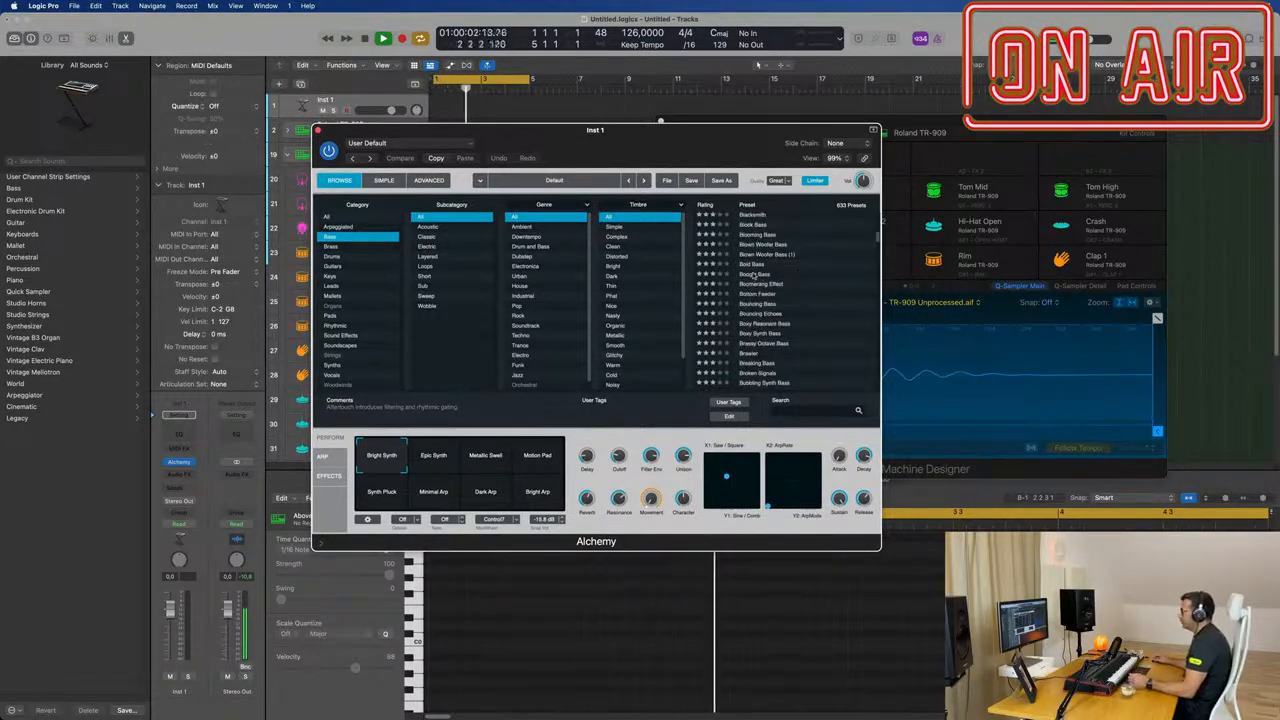
{"action": "left_click", "coordinate": [752, 273]}
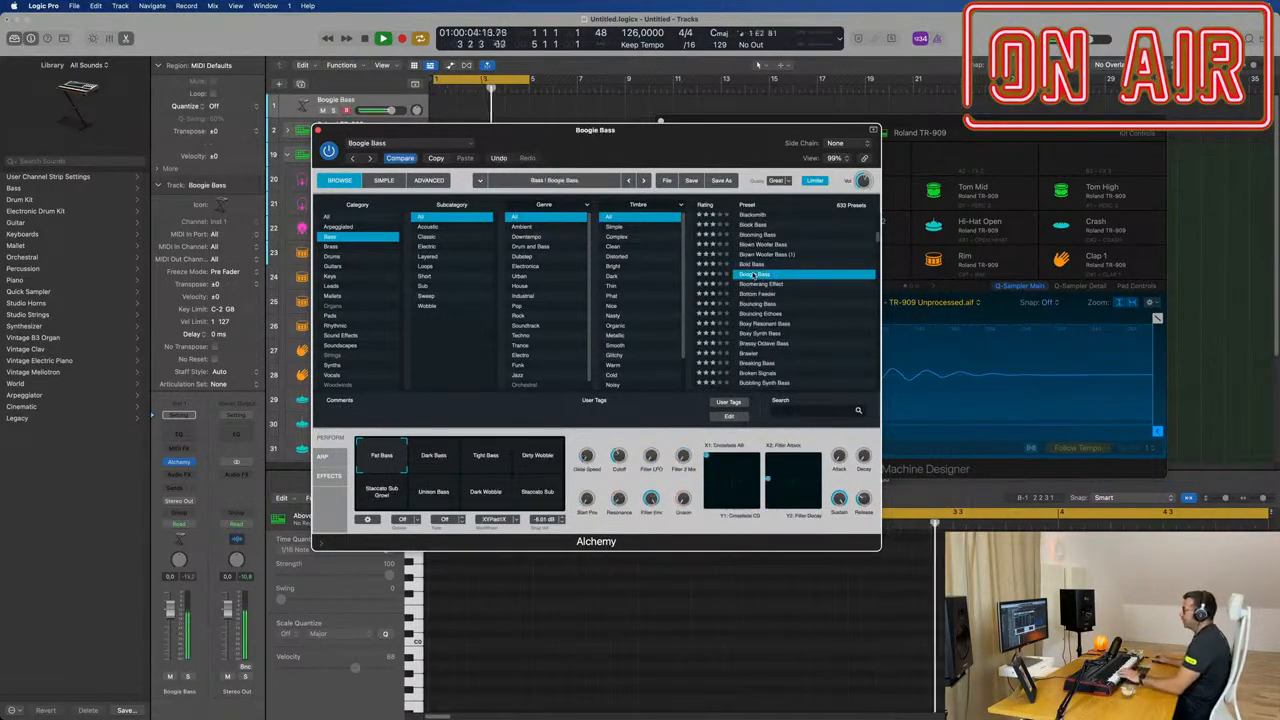
{"action": "left_click_drag", "start_coordinate": [697, 121], "coordinate": [821, 160]}
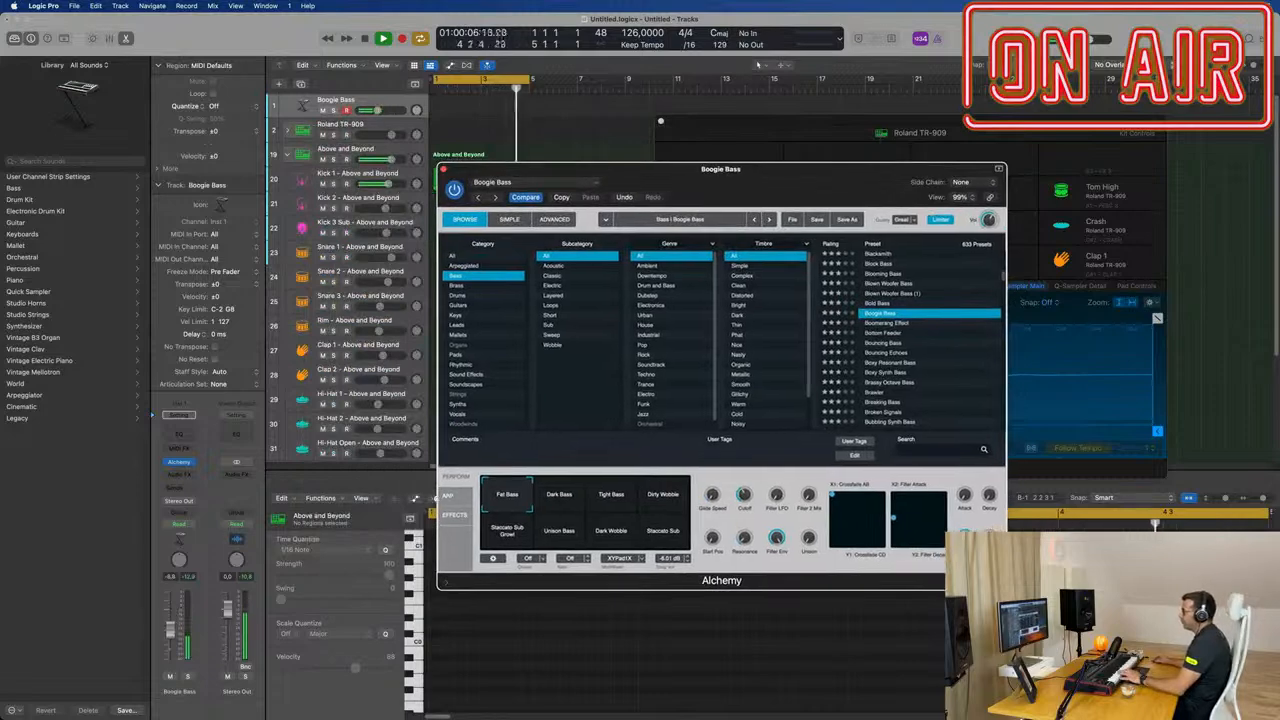
Step: Lower the Boogie Bass track's volume slightly and choose the Tight Bass performance snapshot
{"action": "left_click_drag", "start_coordinate": [171, 630], "coordinate": [172, 633]}
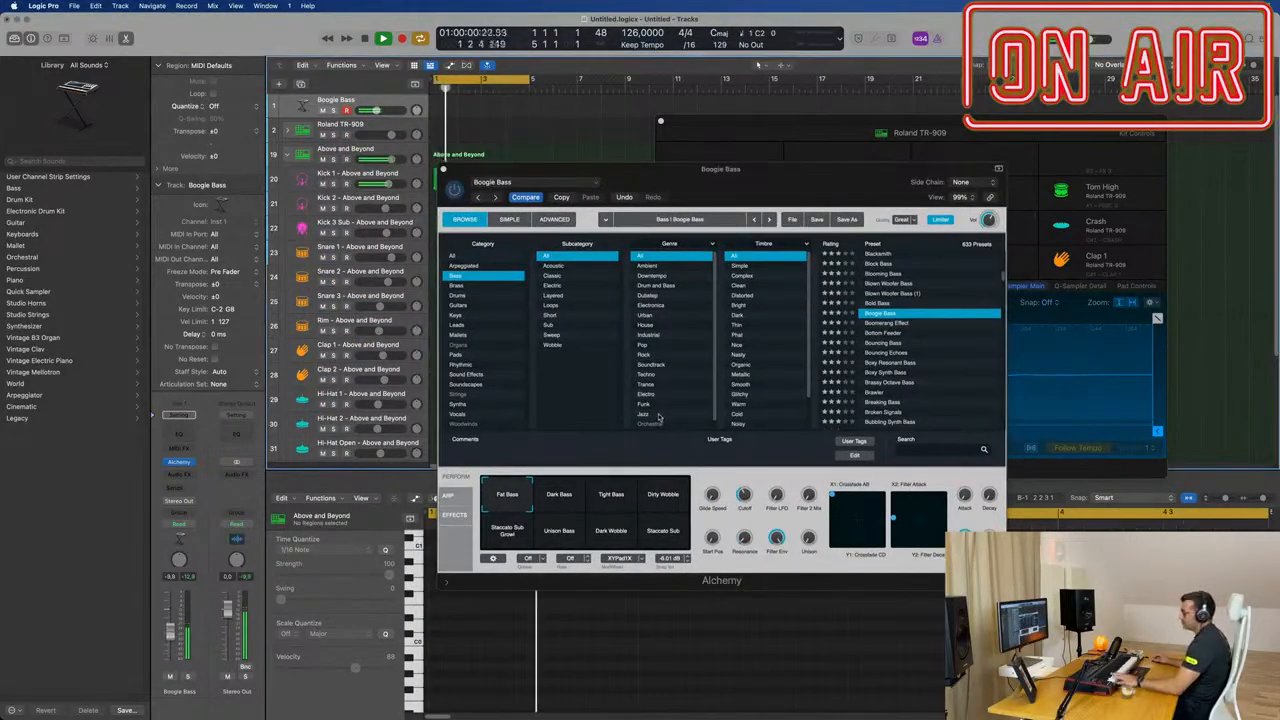
{"action": "left_click", "coordinate": [559, 494]}
{"action": "left_click", "coordinate": [611, 494]}
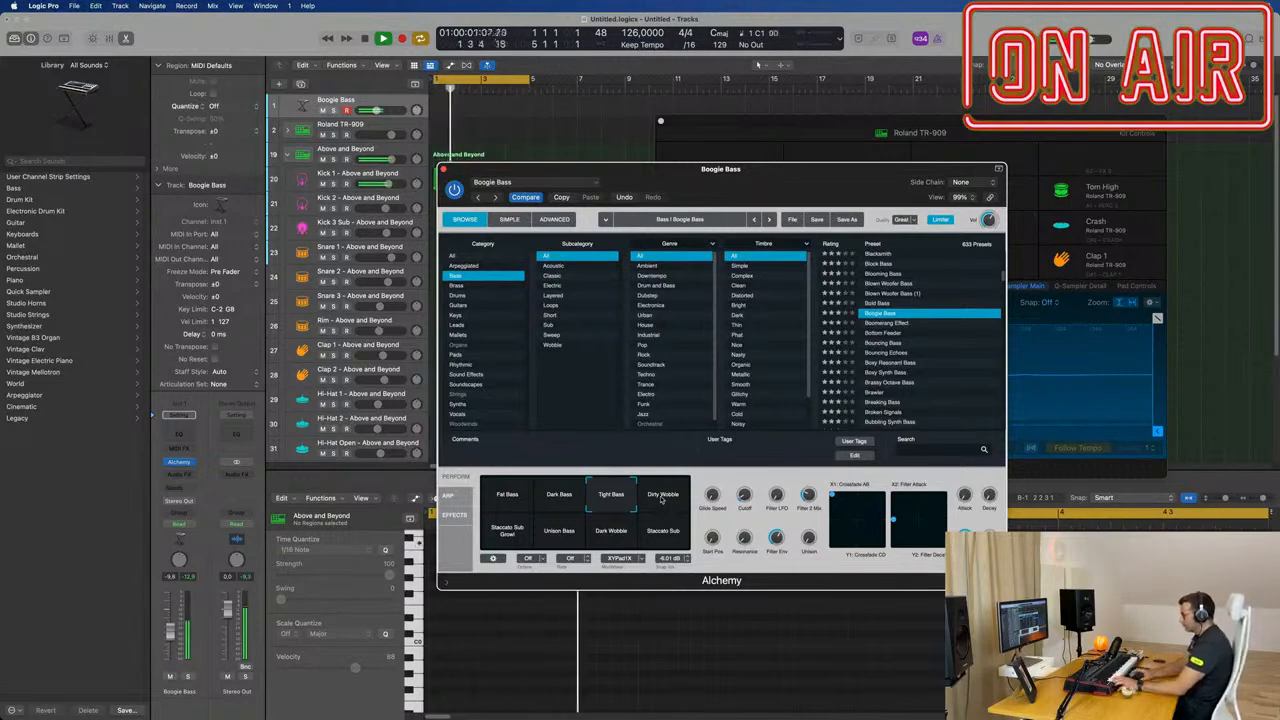
Step: Record a two-bar bass take on the Boogie Bass track and keep only its second bar, placed at bar 1
{"action": "key", "text": "r"}
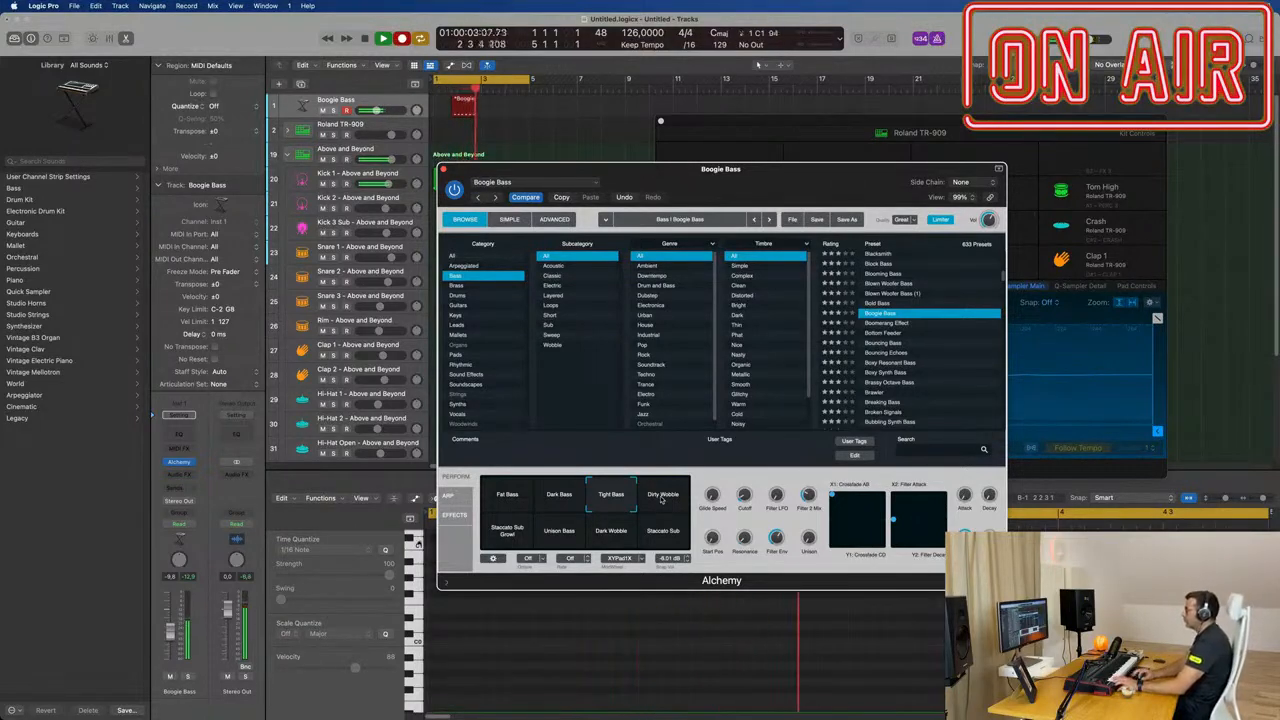
{"action": "key", "text": "space"}
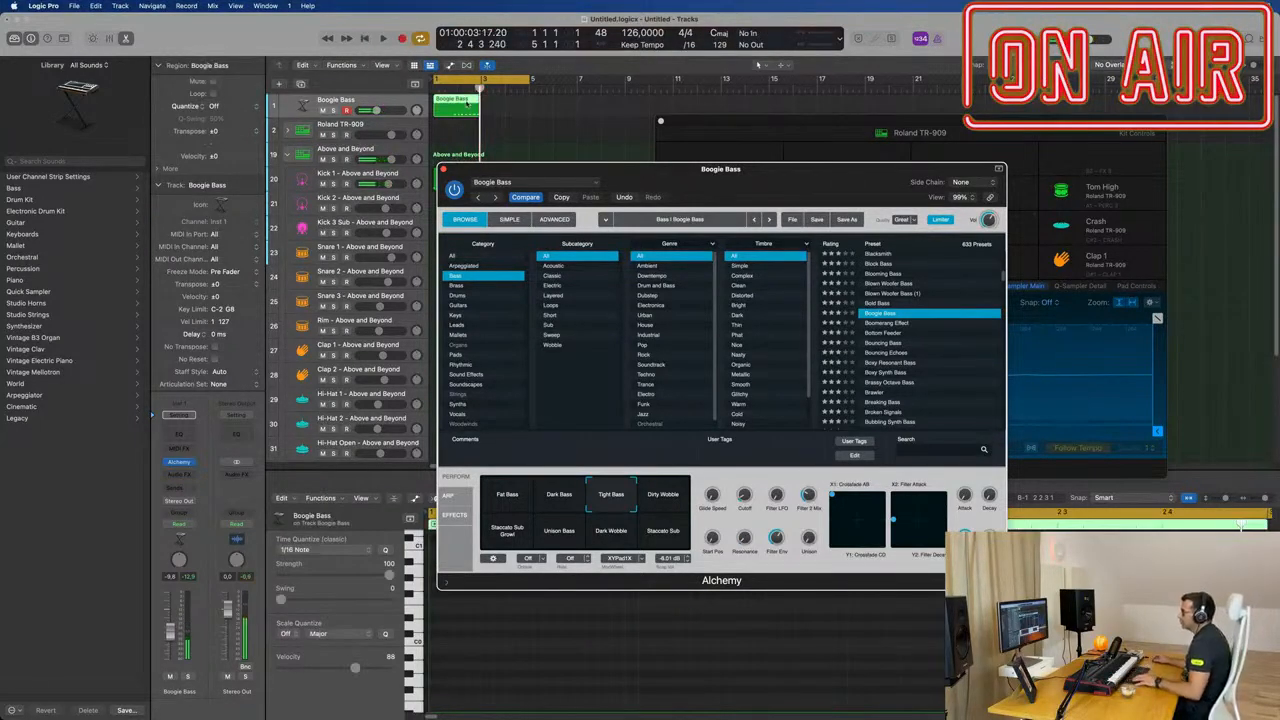
{"action": "double_click", "coordinate": [456, 103], "text": "super"}
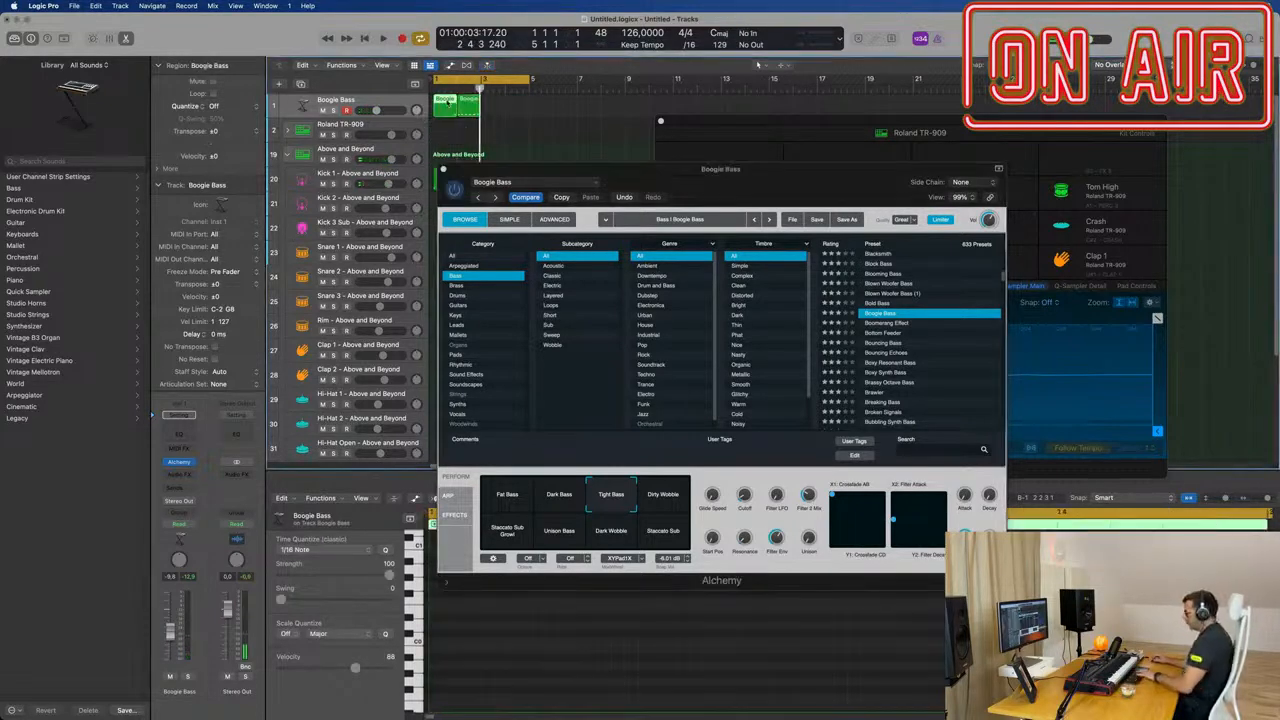
{"action": "key", "text": "Delete"}
{"action": "left_click_drag", "start_coordinate": [468, 100], "coordinate": [444, 99]}
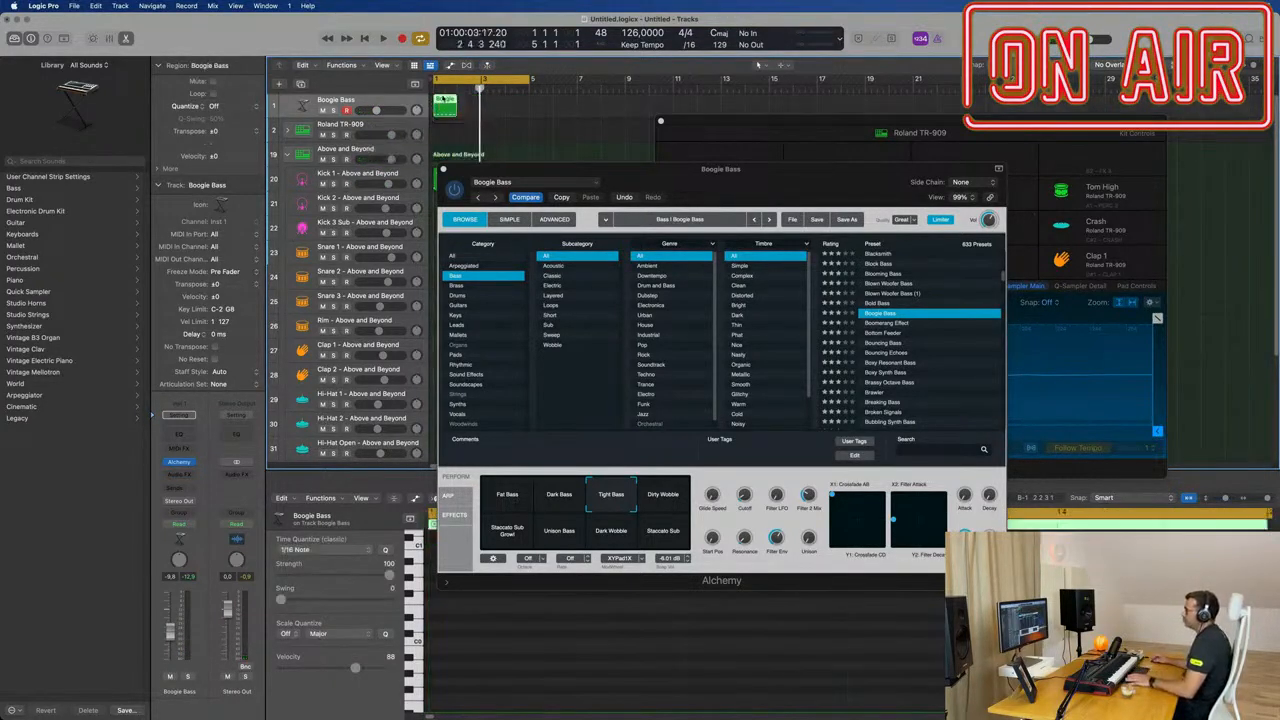
Step: Open the one-bar bass region in the Piano Roll and quantize all its notes to 1/16 Note
{"action": "key", "text": "space"}
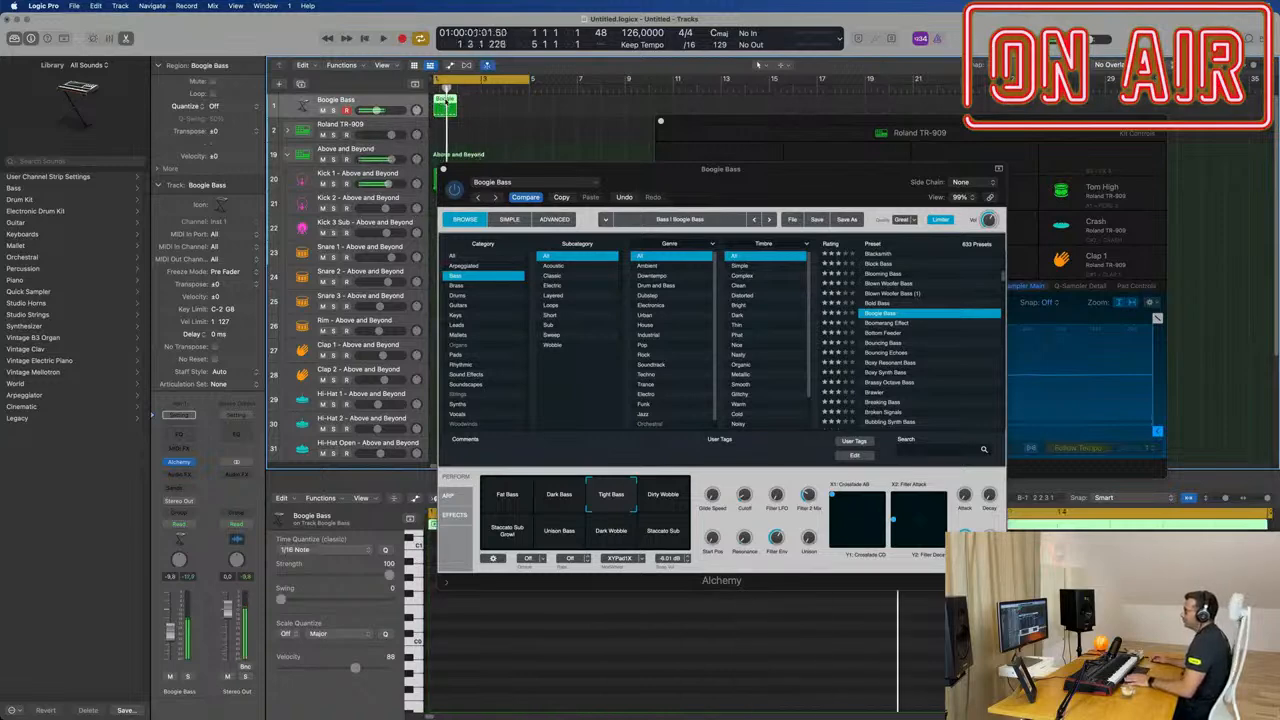
{"action": "double_click", "coordinate": [446, 102]}
{"action": "double_click", "coordinate": [446, 102]}
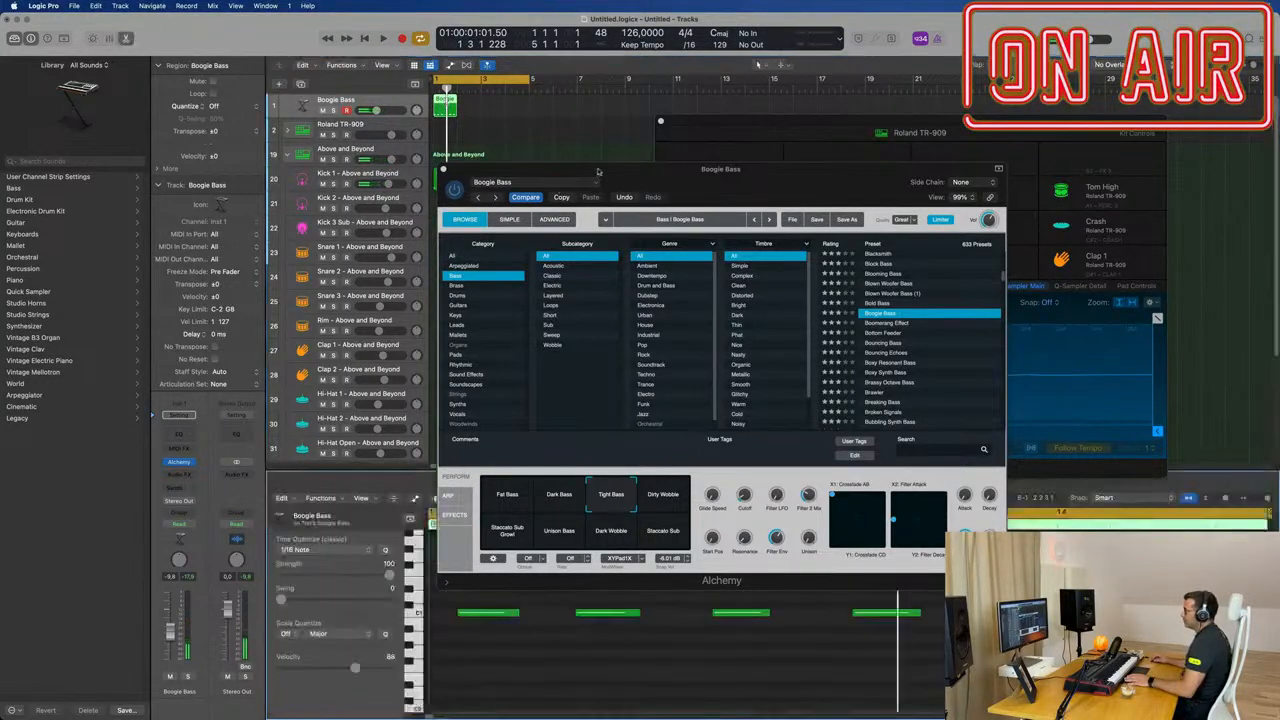
{"action": "left_click_drag", "start_coordinate": [598, 171], "coordinate": [924, 125]}
{"action": "key", "text": "super+Left"}
{"action": "key", "text": "super+Left"}
{"action": "left_click", "coordinate": [591, 683]}
{"action": "key", "text": "super+a"}
{"action": "key", "text": "q"}
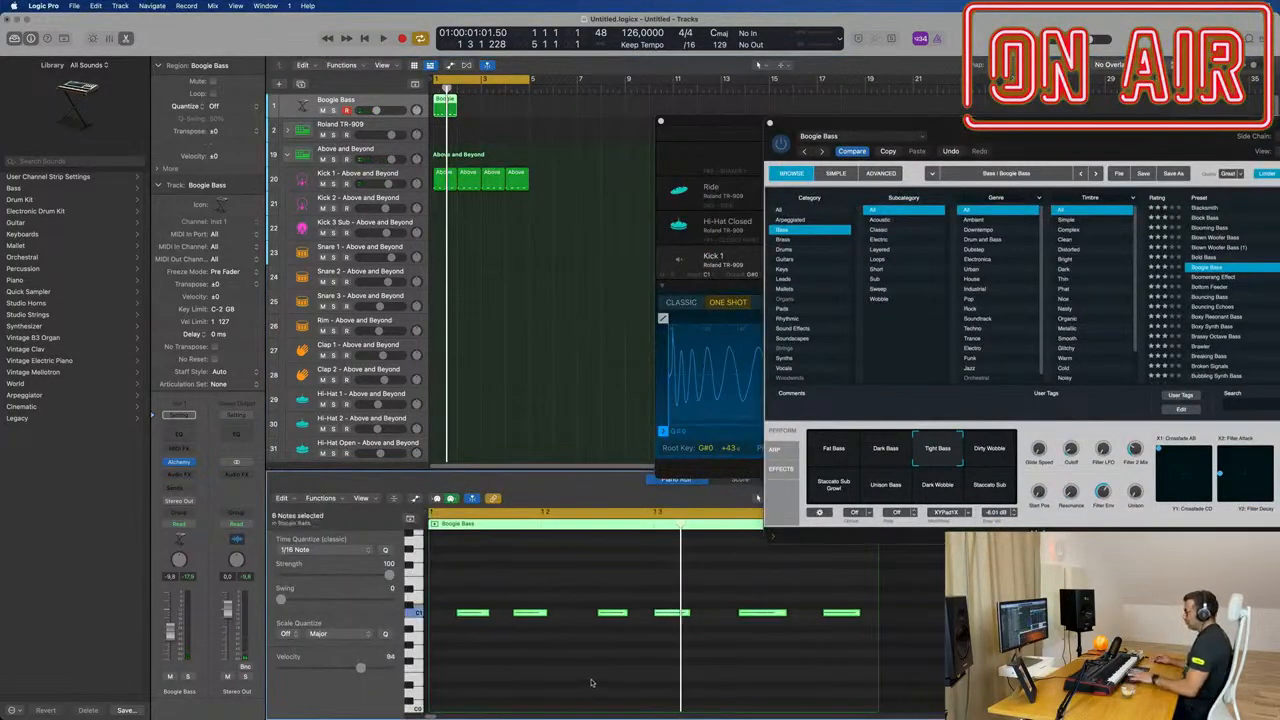
Step: Delete the last two notes of the bass region, keep the first four, and play the result
{"action": "key", "text": "space"}
{"action": "key", "text": "super+Left"}
{"action": "key", "text": "space"}
{"action": "left_click_drag", "start_coordinate": [578, 590], "coordinate": [844, 628]}
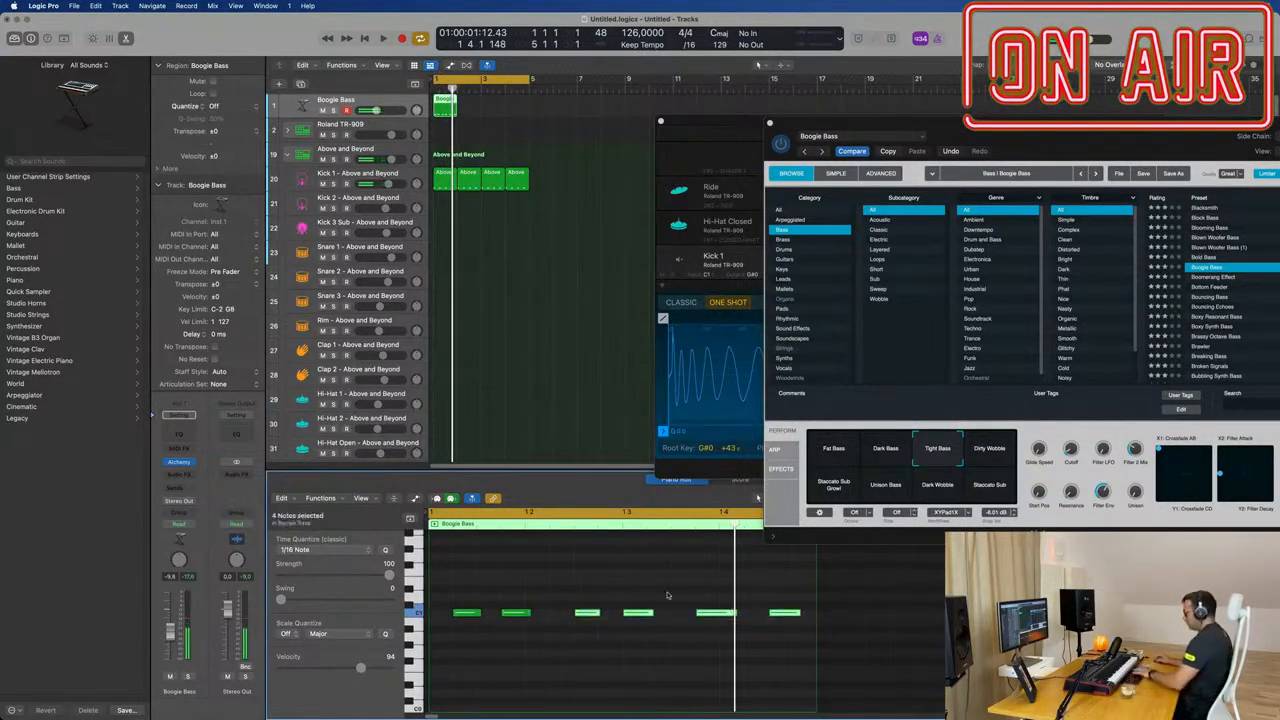
{"action": "mouse_move", "coordinate": [581, 600]}
{"action": "left_mouse_down"}
{"action": "mouse_move", "coordinate": [454, 640]}
{"action": "mouse_move", "coordinate": [587, 621]}
{"action": "left_mouse_up"}
{"action": "left_click_drag", "start_coordinate": [452, 591], "coordinate": [657, 622]}
{"action": "left_click_drag", "start_coordinate": [464, 616], "coordinate": [630, 616]}
{"action": "key", "text": "super+z"}
{"action": "left_click", "coordinate": [516, 567]}
{"action": "key", "text": "space"}
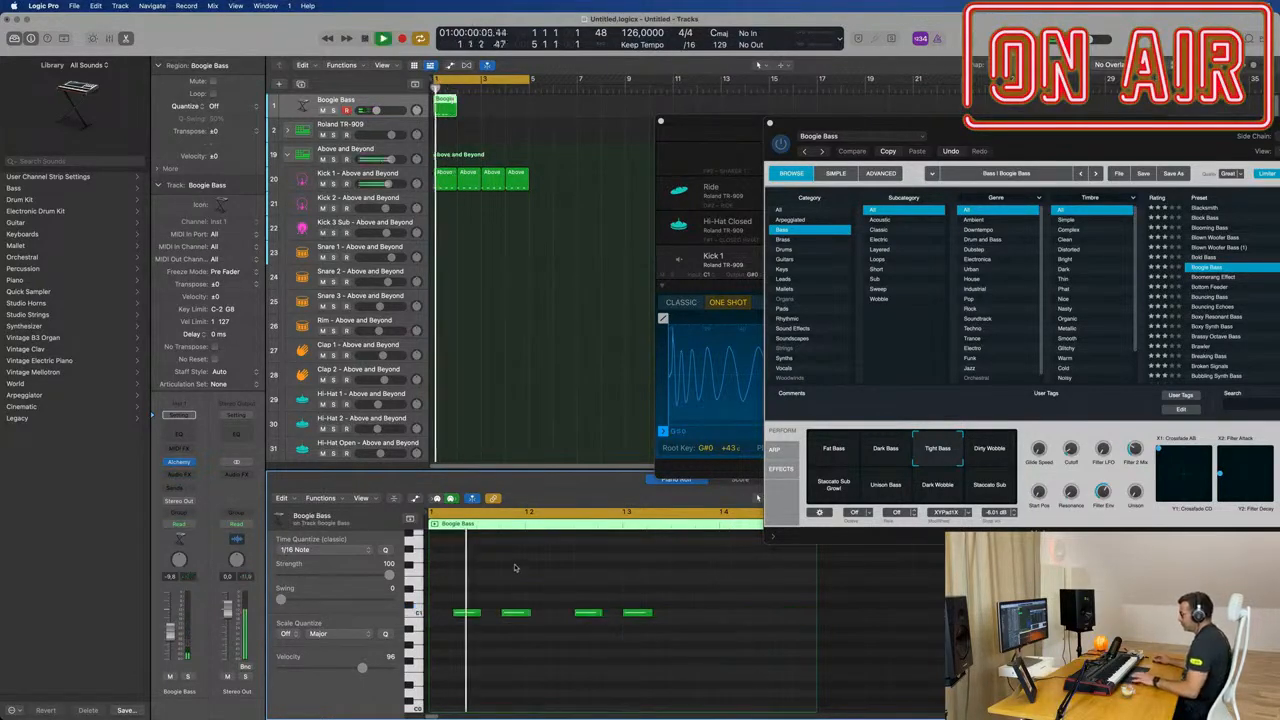
Step: Try moving the last two bass notes earlier and copying the four evenly spaced notes into the second half of the bar
{"action": "left_click_drag", "start_coordinate": [580, 580], "coordinate": [736, 642]}
{"action": "left_click_drag", "start_coordinate": [587, 614], "coordinate": [565, 614]}
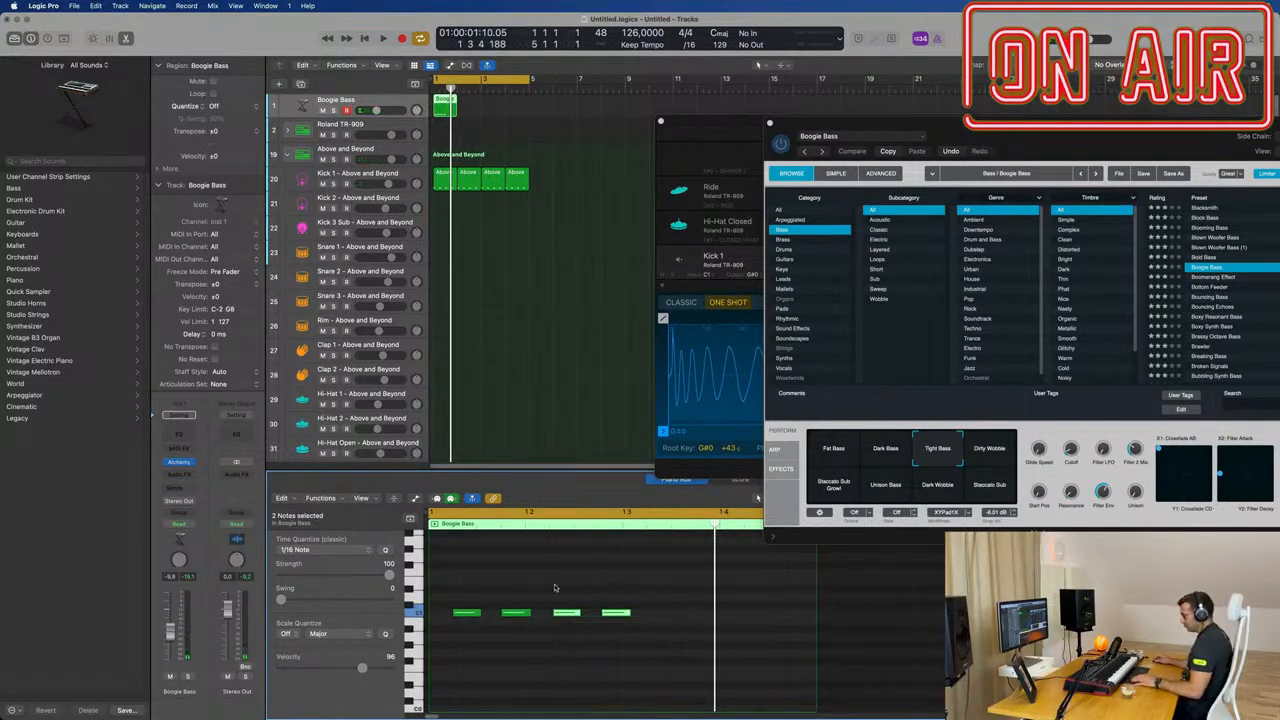
{"action": "left_click_drag", "start_coordinate": [465, 614], "coordinate": [660, 620]}
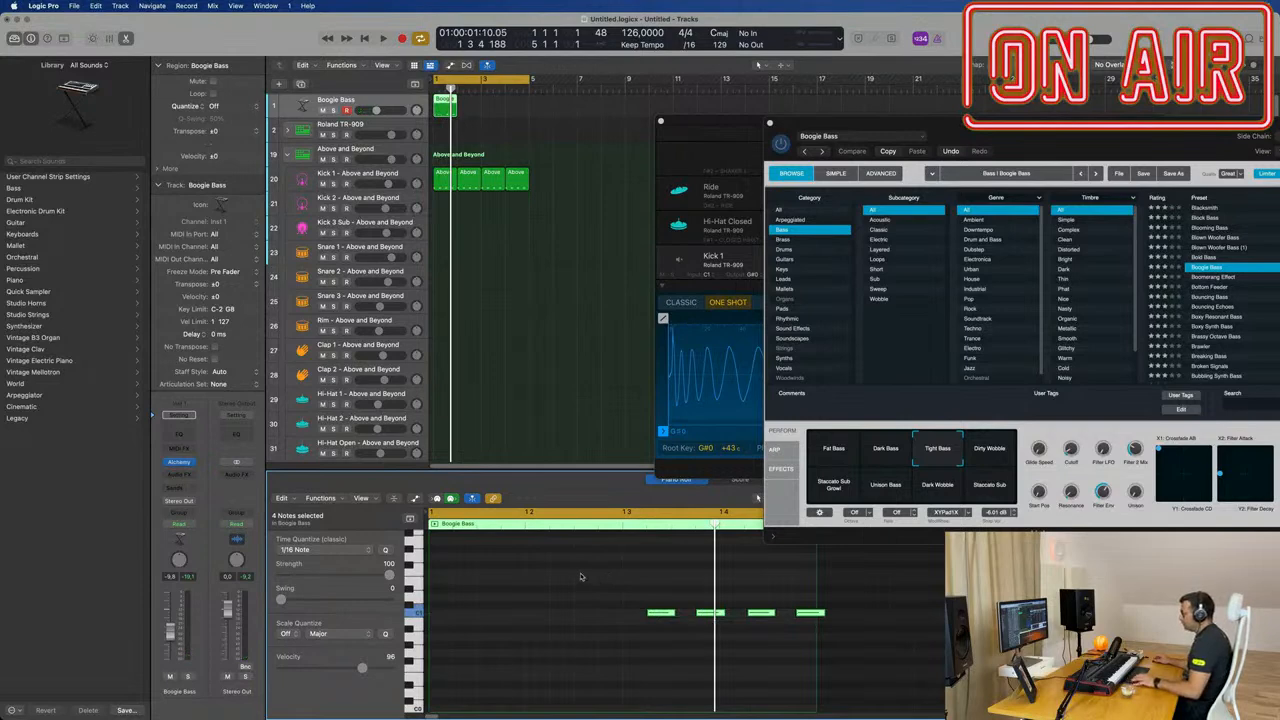
{"action": "key", "text": "super+z"}
{"action": "left_click_drag", "start_coordinate": [465, 614], "coordinate": [658, 615]}
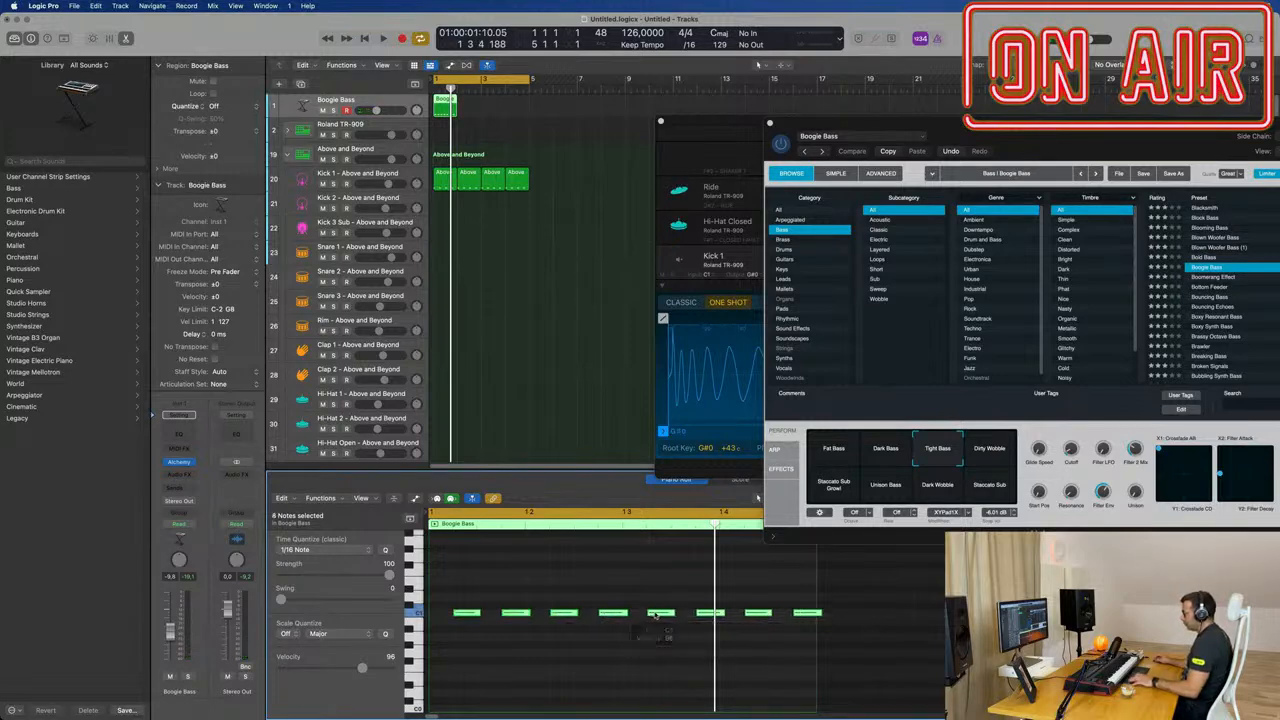
{"action": "left_click", "coordinate": [560, 562]}
Step: Play the eight-note version of the bass bar and undo the duplication and the note move
{"action": "key", "text": "space"}
{"action": "scroll", "coordinate": [557, 563], "scroll_direction": "down", "scroll_amount": 5}
{"action": "scroll", "coordinate": [541, 564], "scroll_direction": "up", "scroll_amount": 4}
{"action": "scroll", "coordinate": [541, 564], "scroll_direction": "up", "scroll_amount": 1}
{"action": "key", "text": "space"}
{"action": "scroll", "coordinate": [543, 566], "scroll_direction": "left", "scroll_amount": 3}
{"action": "key", "text": "super+a"}
{"action": "key", "text": "super+z"}
{"action": "key", "text": "space"}
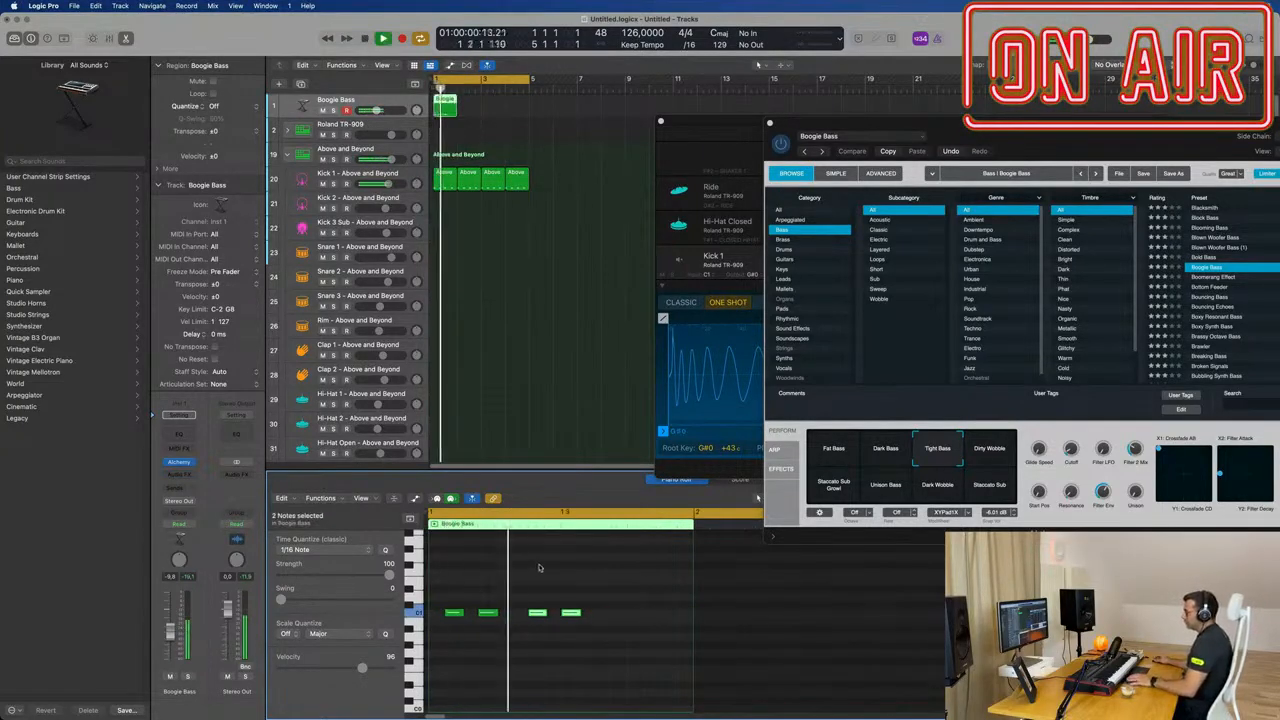
Step: Try removing the fourth bass note, undo the change, and replay the four-note pattern
{"action": "left_click", "coordinate": [570, 612]}
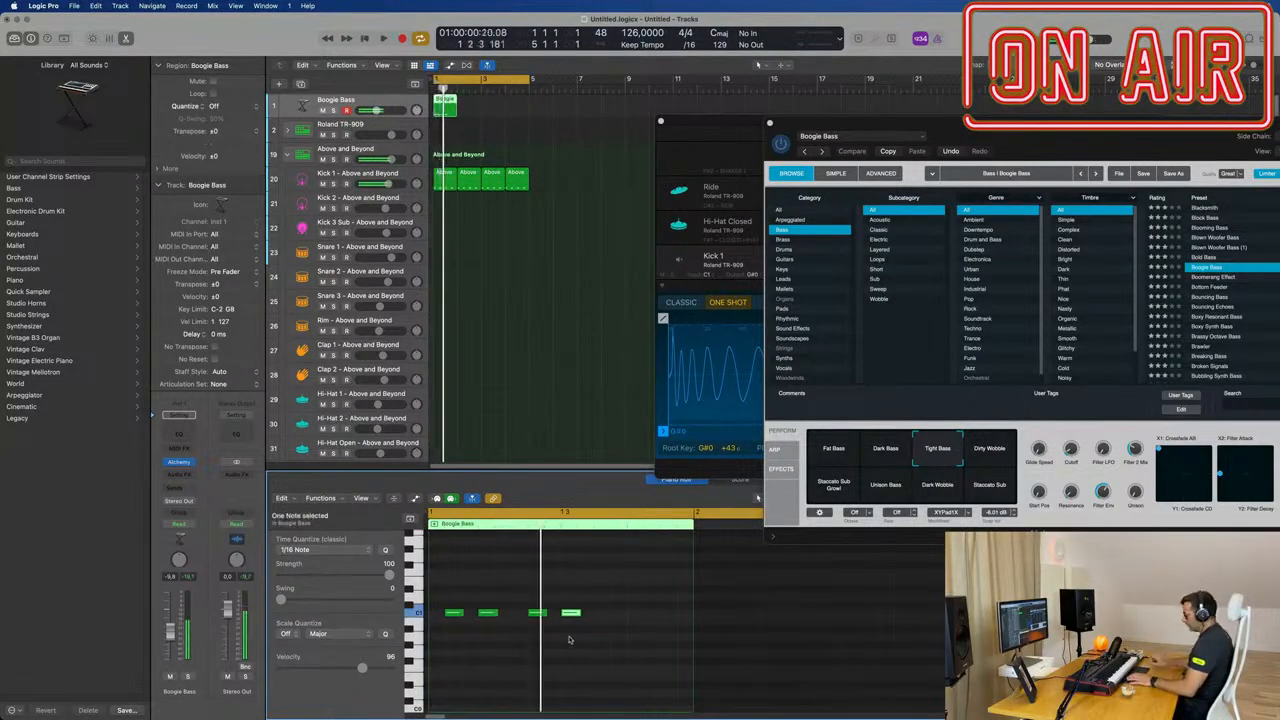
{"action": "left_click_drag", "start_coordinate": [578, 590], "coordinate": [430, 645]}
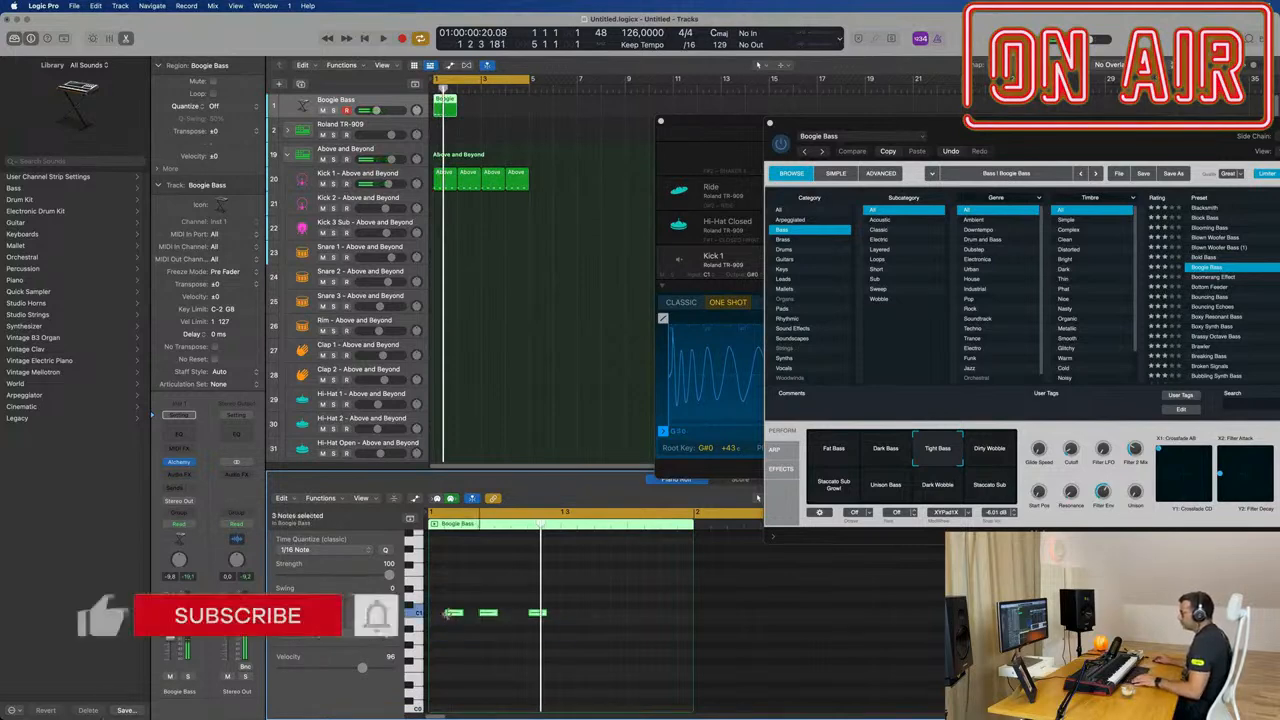
{"action": "key", "text": "super+z"}
{"action": "key", "text": "space"}
{"action": "left_click", "coordinate": [475, 600]}
{"action": "key", "text": "space"}
{"action": "key", "text": "space"}
Step: Delete the fourth bass note, copy the first three notes into the second half of the bar, and play it
{"action": "key", "text": "space"}
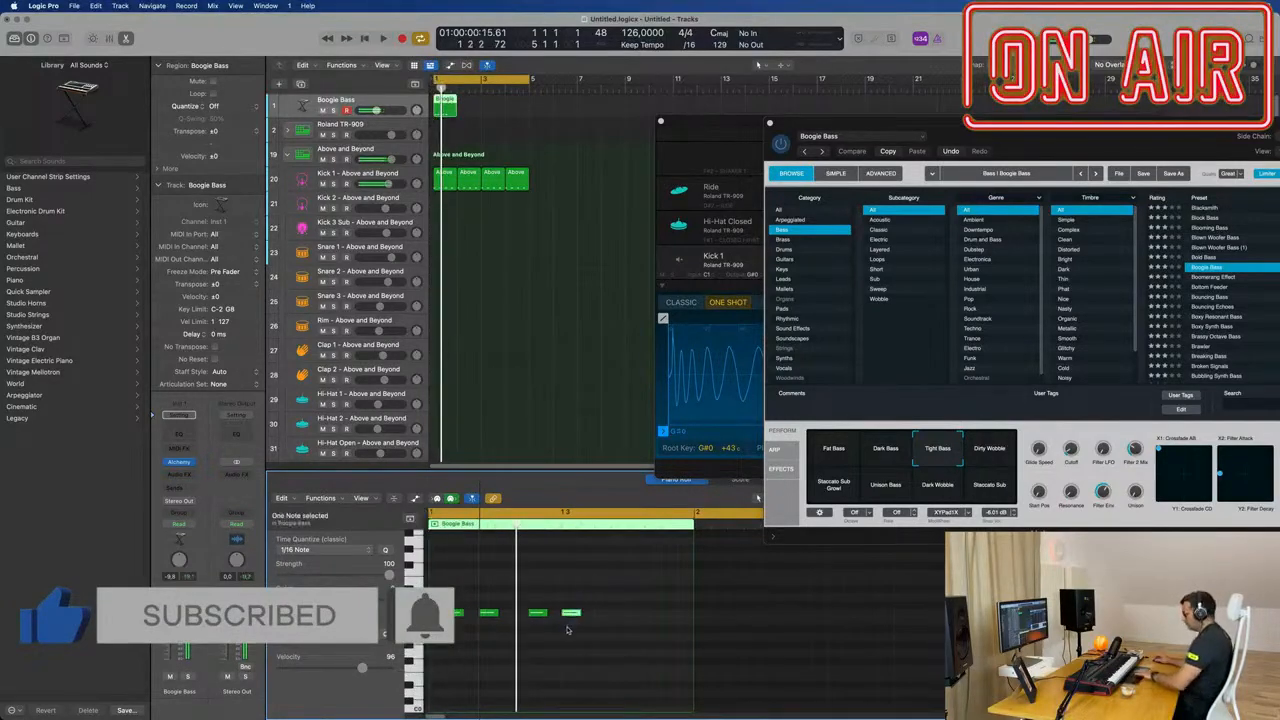
{"action": "left_click_drag", "start_coordinate": [566, 603], "coordinate": [590, 615]}
{"action": "left_click", "coordinate": [554, 642]}
{"action": "key", "text": "space"}
{"action": "key", "text": "super+Left"}
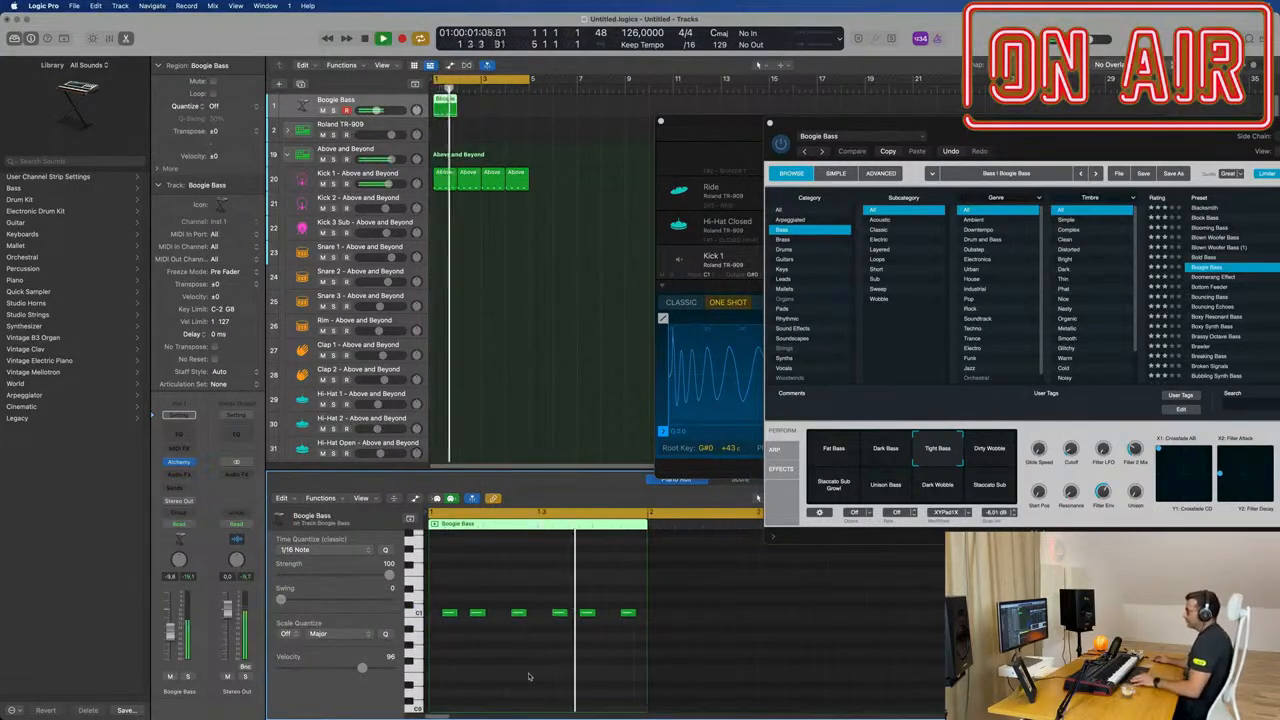
Step: Repeat the one-bar bass region three times so that it fills bars 1 to 4
{"action": "key", "text": "space"}
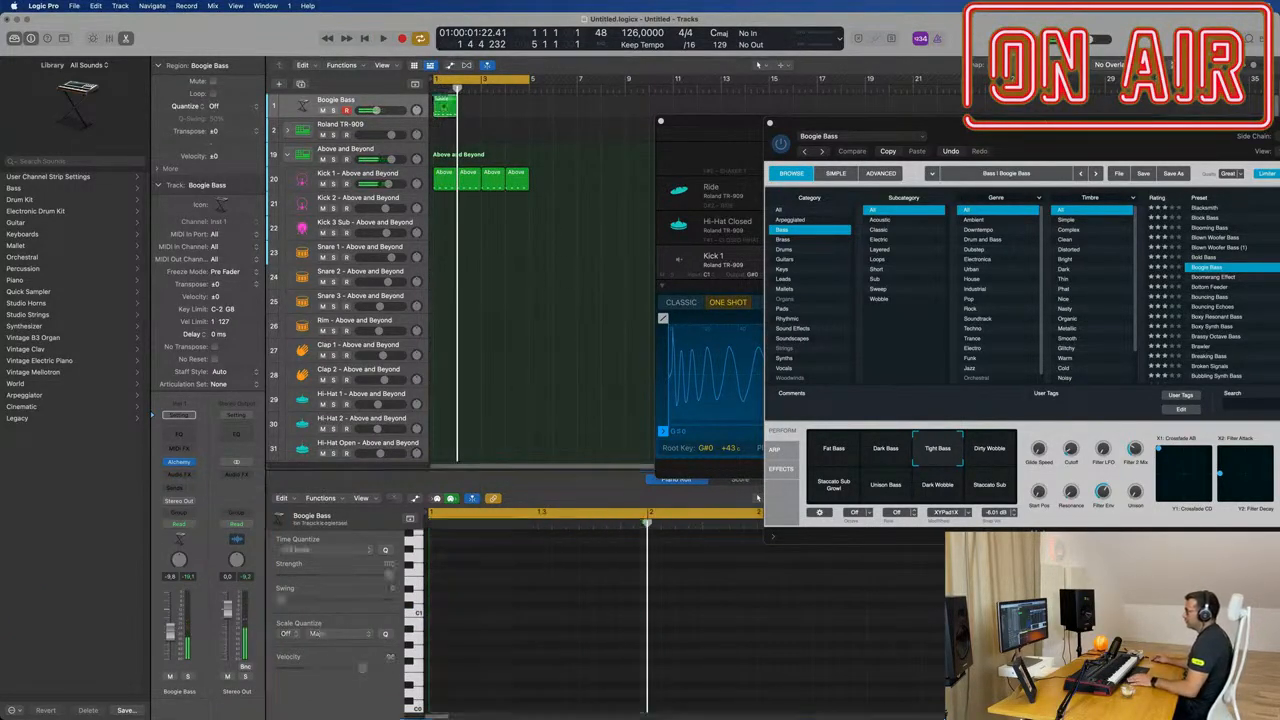
{"action": "key", "text": "super+r"}
{"action": "key", "text": "super+r"}
{"action": "key", "text": "super+r"}
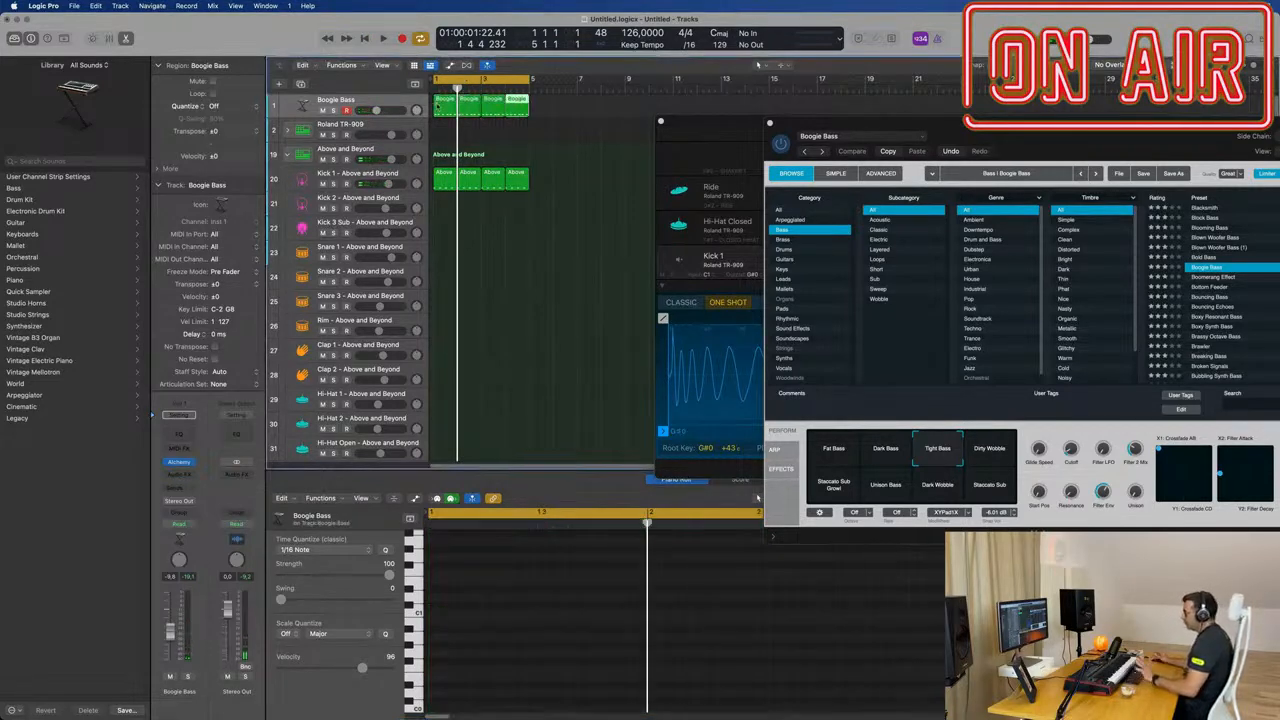
Step: Play all four bass regions from bar 1 and bring the Alchemy window fully back into view
{"action": "left_click", "coordinate": [405, 101]}
{"action": "key", "text": "space"}
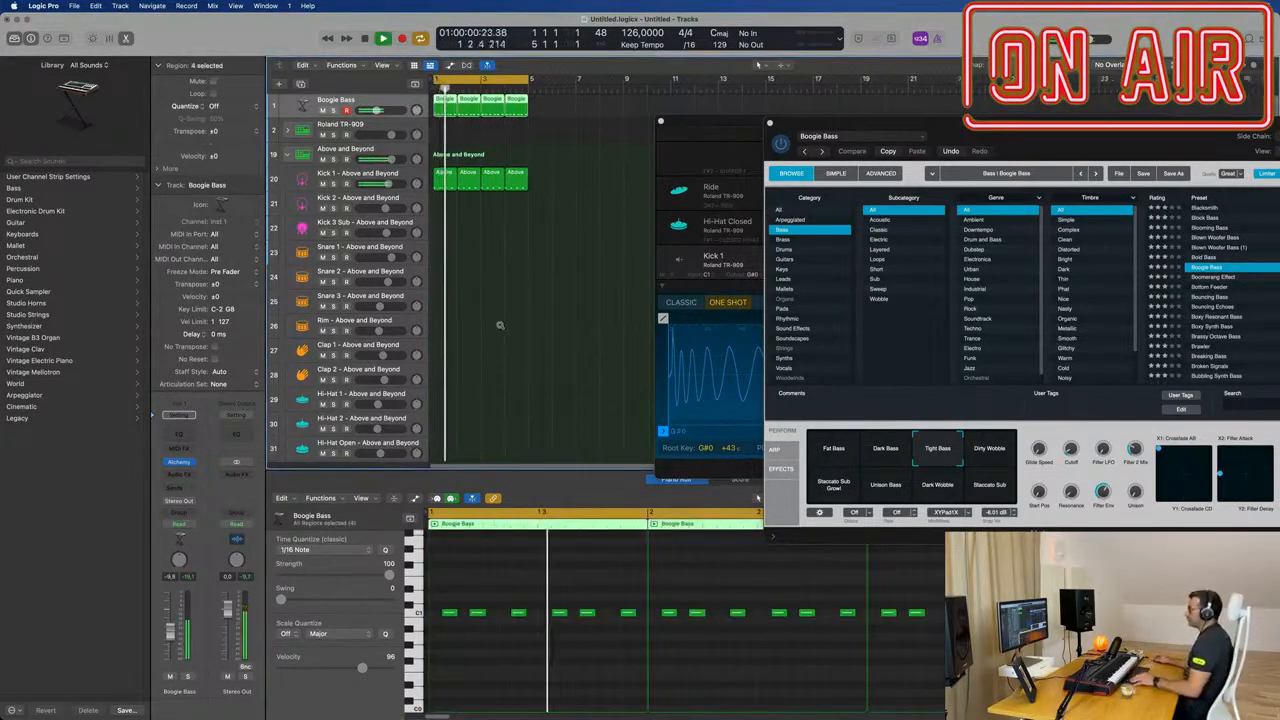
{"action": "key", "text": "super+Left"}
{"action": "left_click_drag", "start_coordinate": [958, 129], "coordinate": [672, 206]}
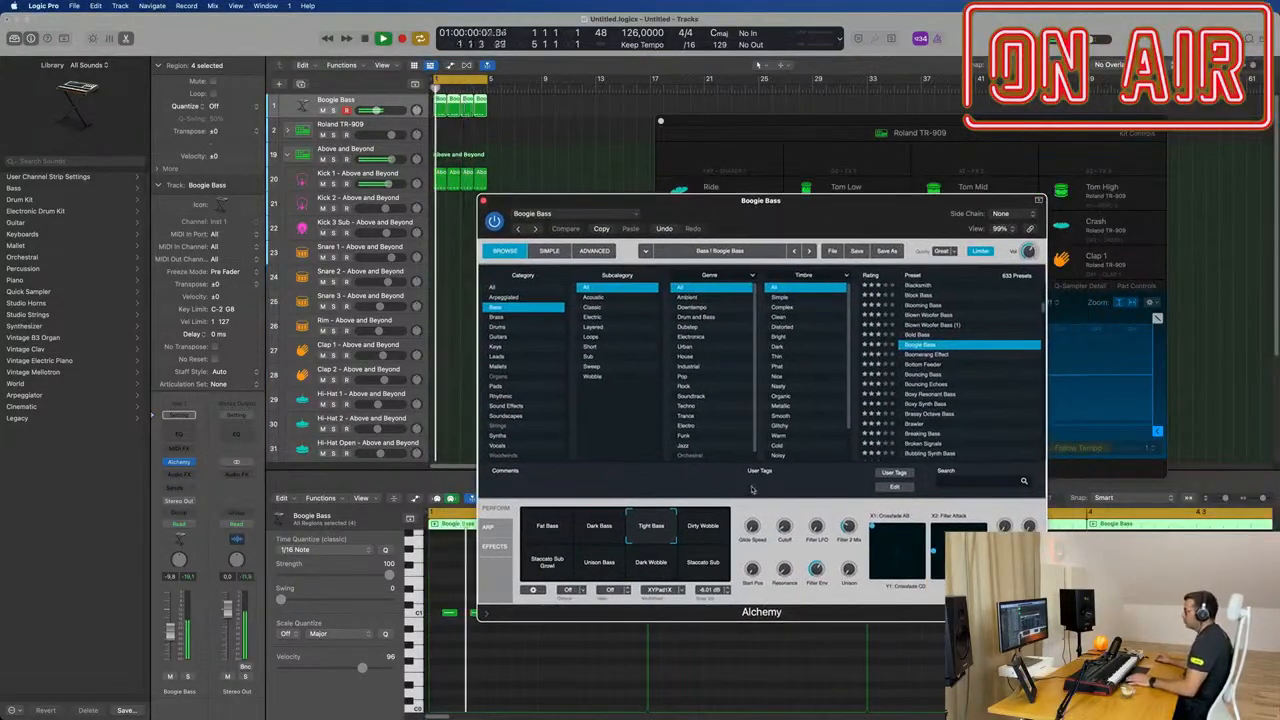
Step: Experiment with Alchemy's Cutoff and Unison controls on the Tight Bass sound while the loop plays
{"action": "left_click_drag", "start_coordinate": [783, 520], "coordinate": [784, 503]}
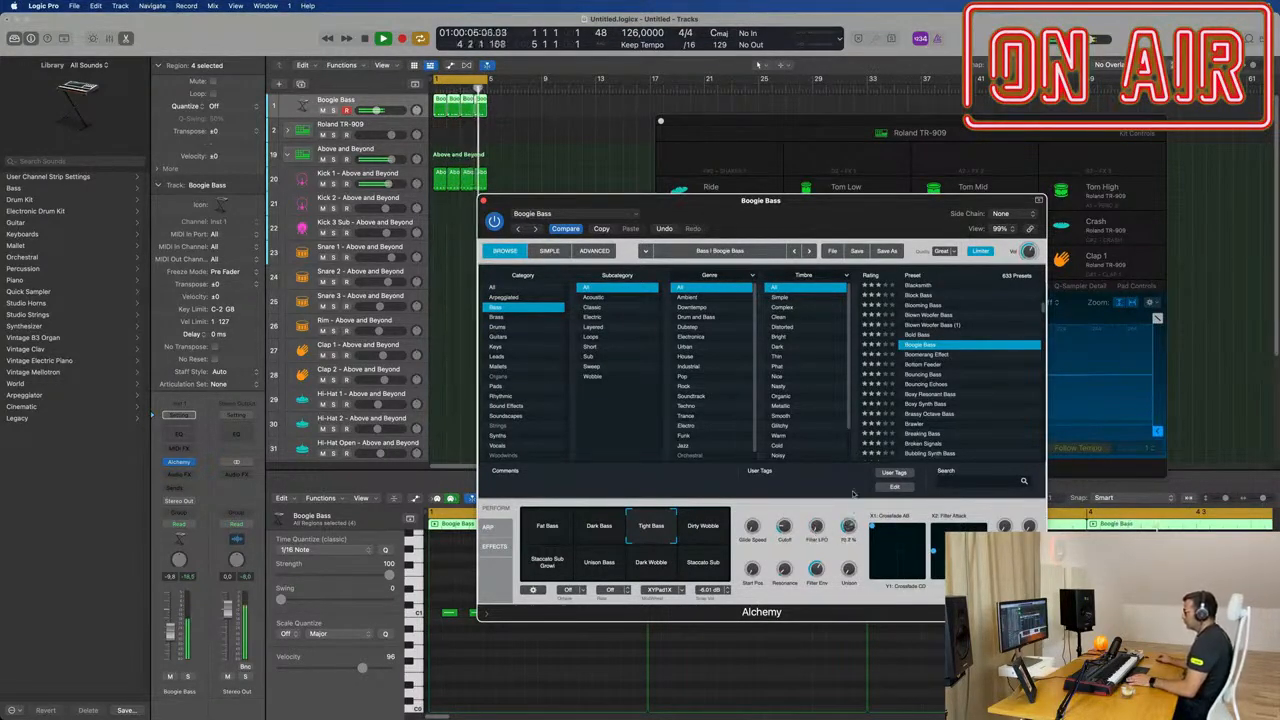
{"action": "left_click_drag", "start_coordinate": [848, 551], "coordinate": [848, 563]}
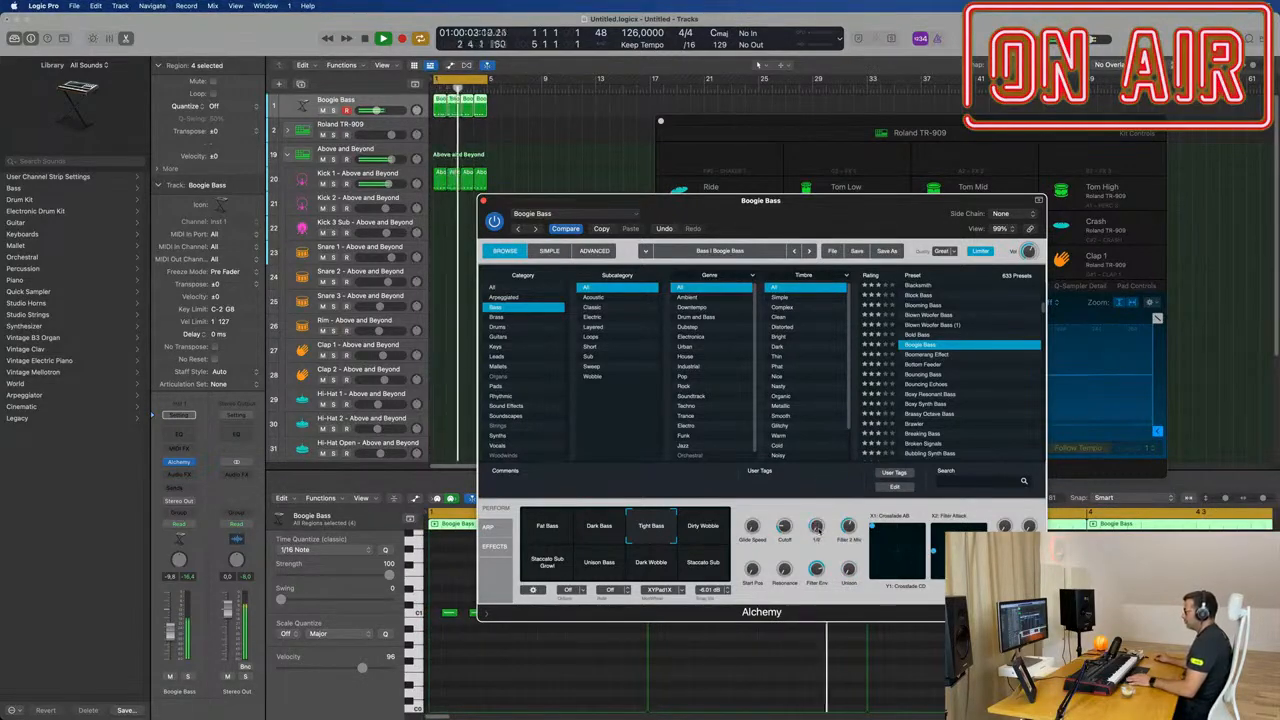
Step: Audition the Dirty Wobble, Unison Bass, Dark Wobble and Staccato Sub snapshots in Alchemy, and return to Tight Bass
{"action": "left_click", "coordinate": [703, 527]}
{"action": "left_click", "coordinate": [601, 564]}
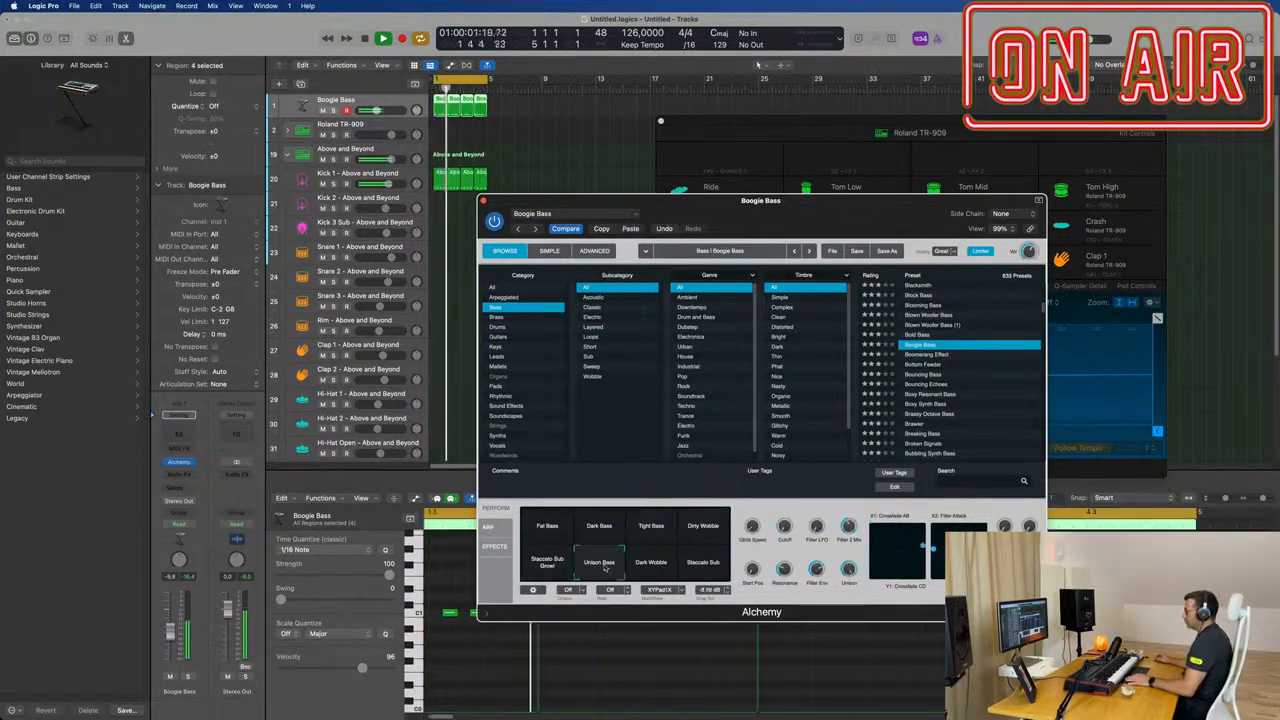
{"action": "left_click", "coordinate": [648, 567]}
{"action": "left_click", "coordinate": [705, 568]}
{"action": "left_click", "coordinate": [652, 530]}
{"action": "left_click", "coordinate": [700, 530]}
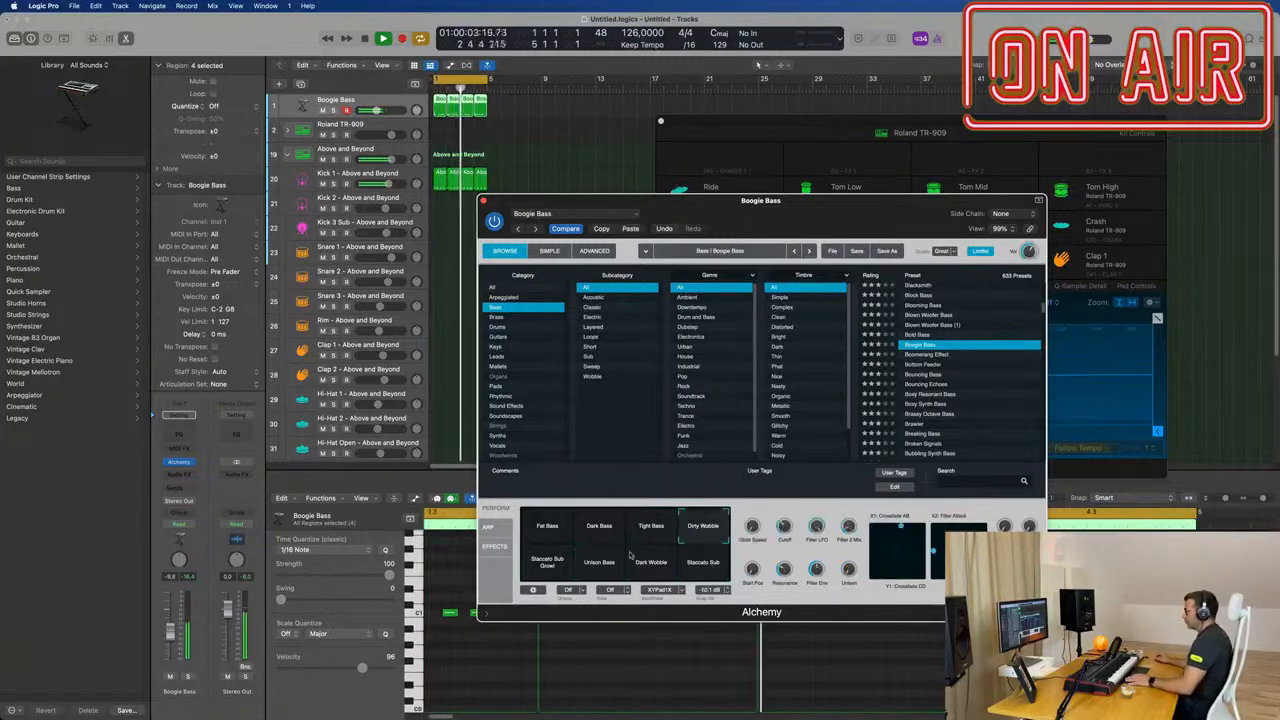
{"action": "left_click", "coordinate": [650, 530]}
Step: Move the Alchemy window off the channel strip and insert a stereo Compressor on the Boogie Bass channel
{"action": "left_click_drag", "start_coordinate": [791, 204], "coordinate": [813, 122]}
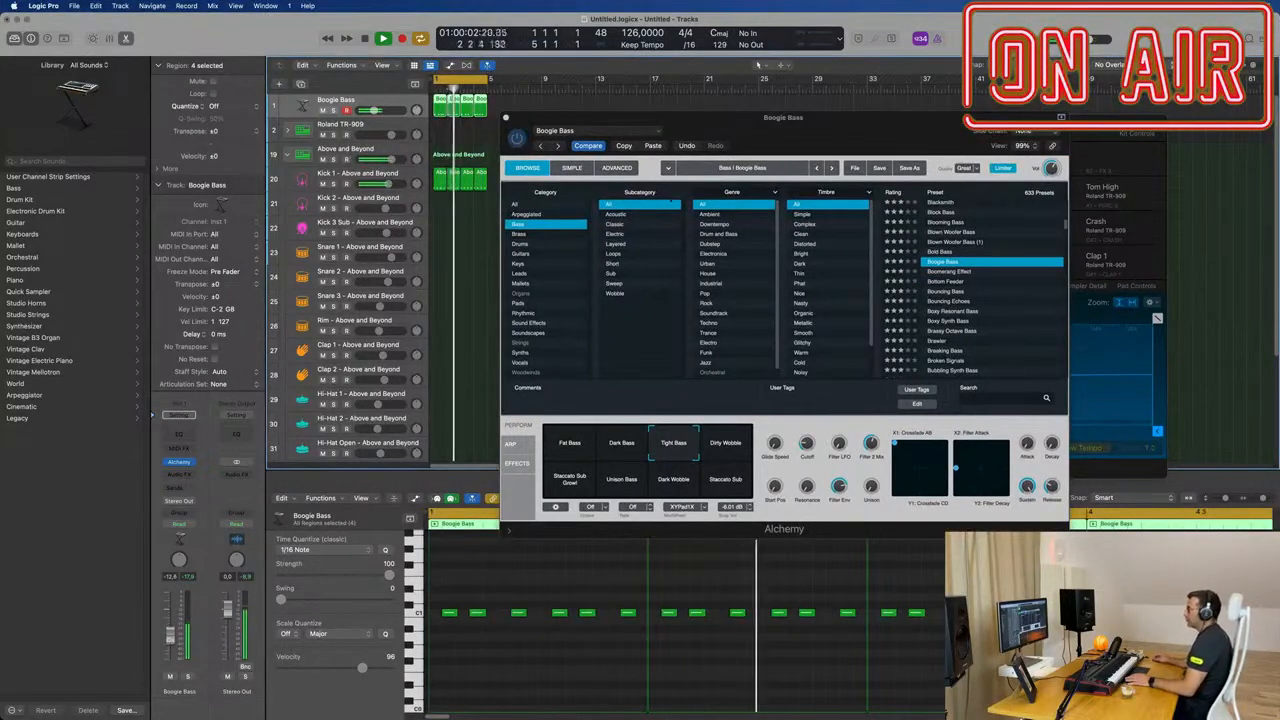
{"action": "left_click_drag", "start_coordinate": [841, 125], "coordinate": [683, 183]}
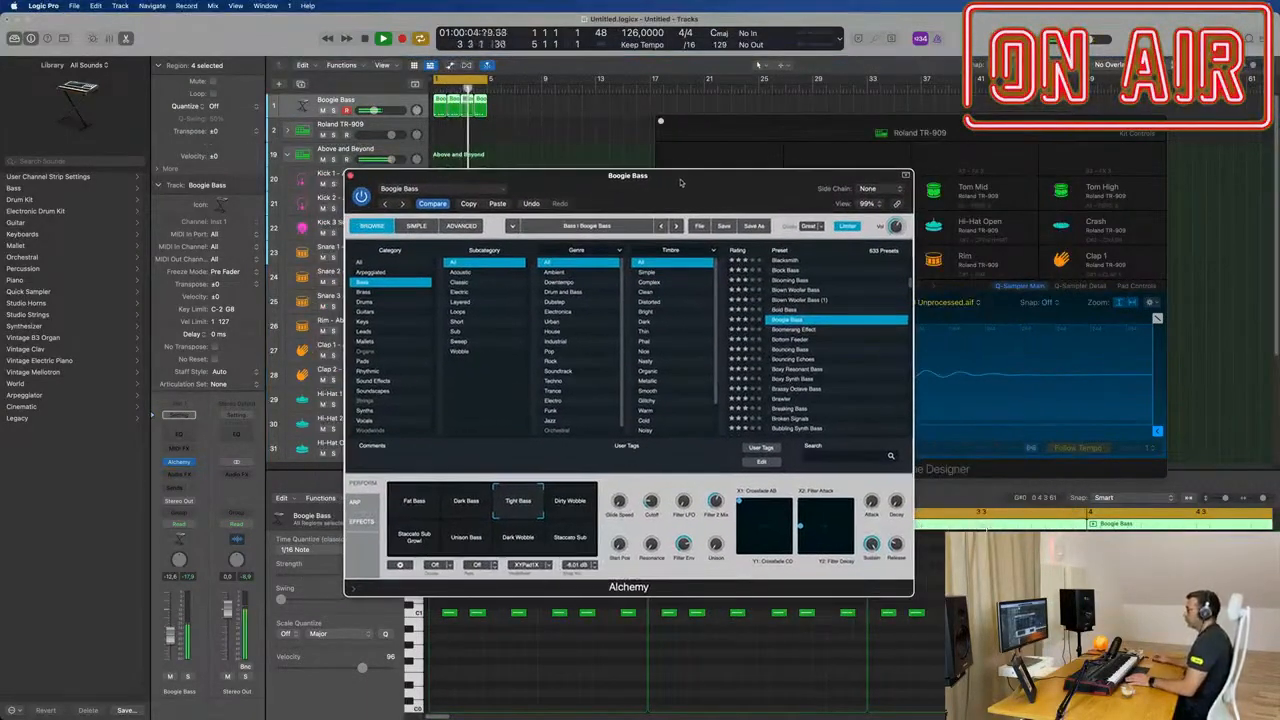
{"action": "left_click", "coordinate": [179, 475]}
{"action": "mouse_move", "coordinate": [188, 525]}
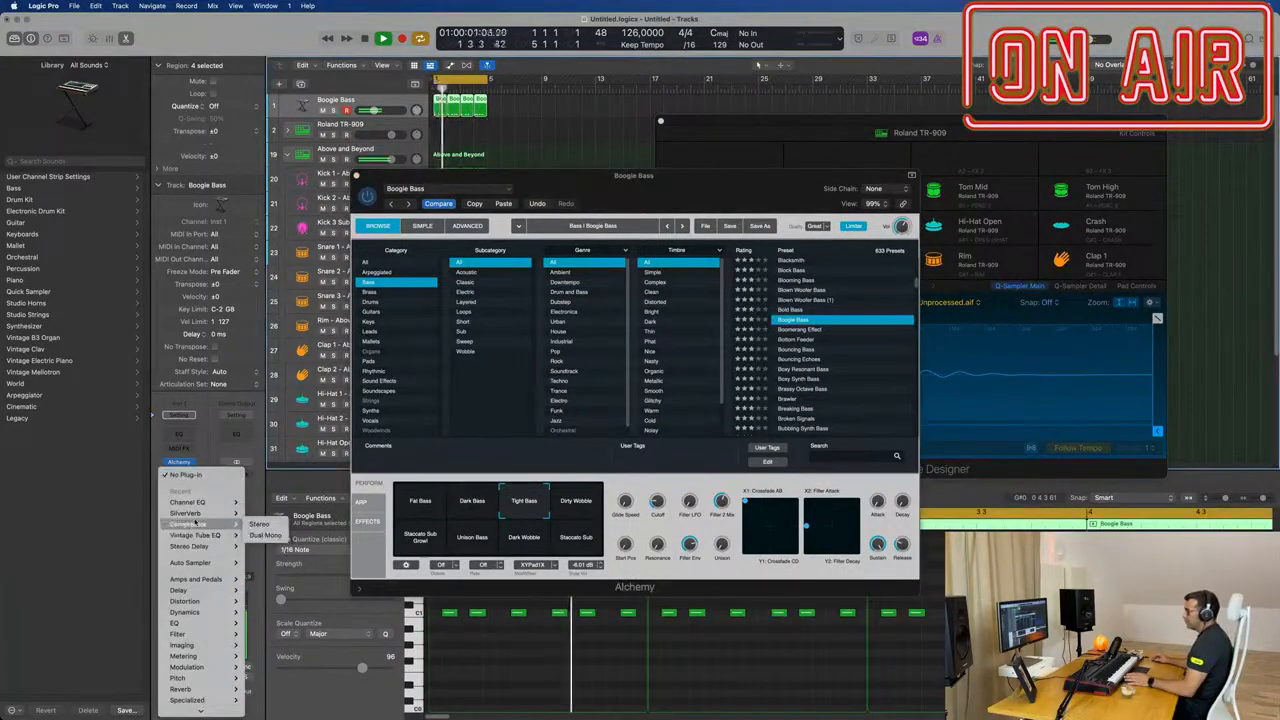
{"action": "left_click", "coordinate": [255, 524]}
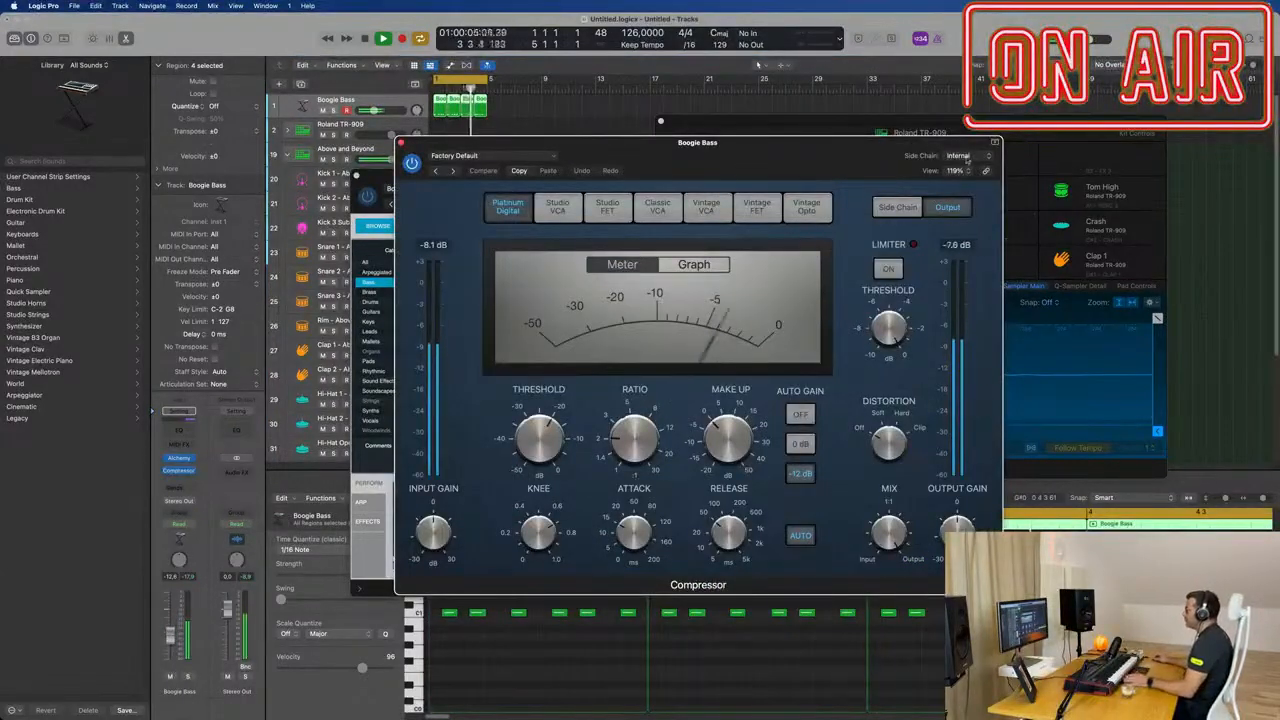
Step: Try Kick 1 - Roland TR-909 (Inst 2) and Bus 3 as side-chain sources for the bass compressor
{"action": "left_click", "coordinate": [964, 157]}
{"action": "mouse_move", "coordinate": [968, 187]}
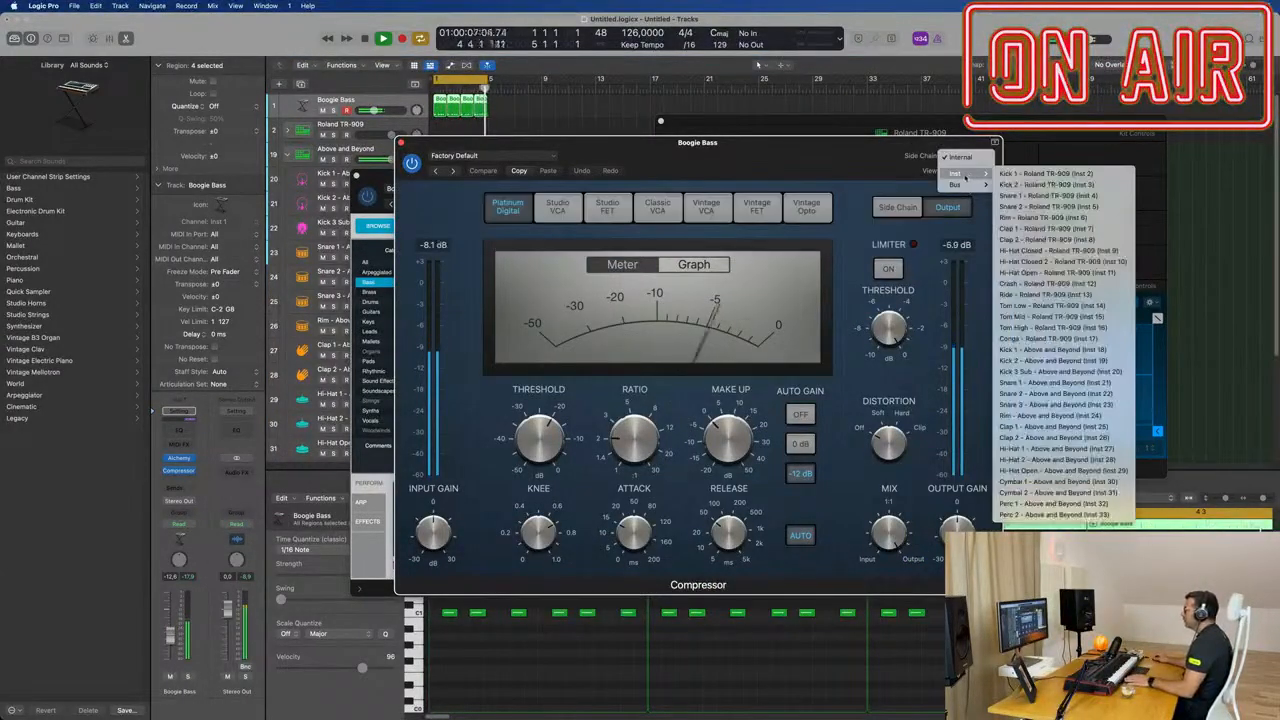
{"action": "left_click", "coordinate": [1020, 174]}
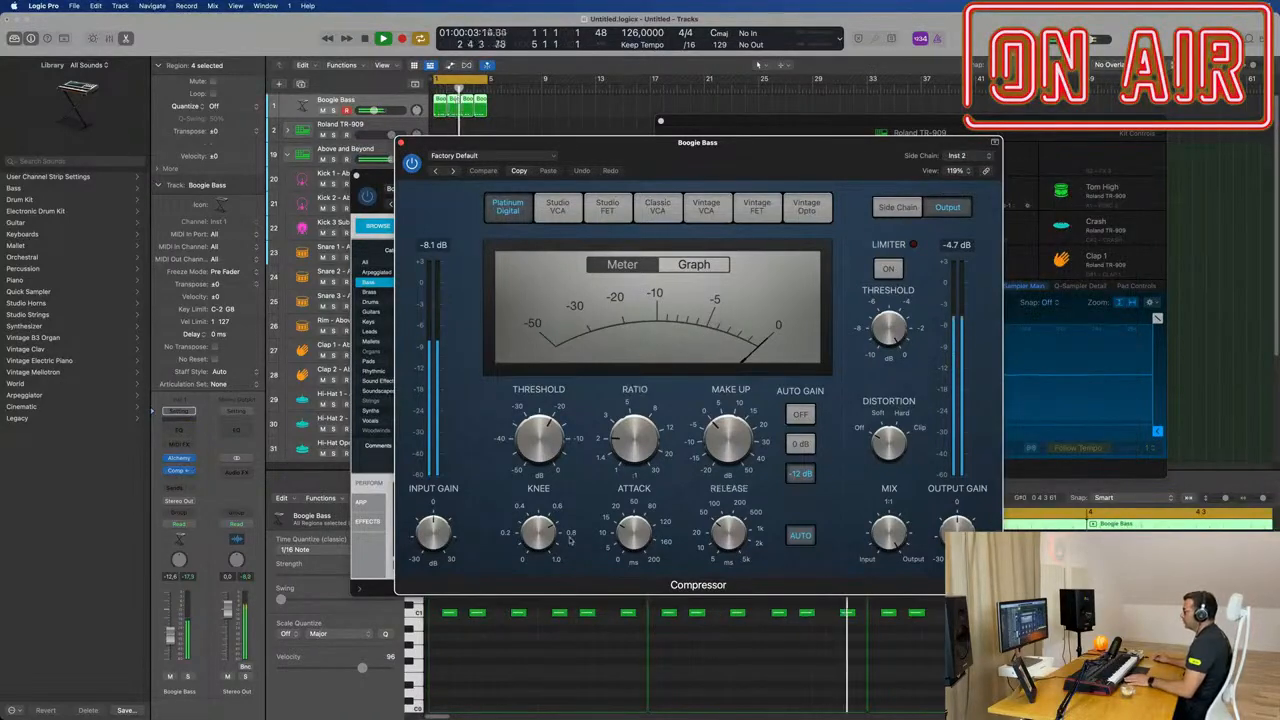
{"action": "left_click_drag", "start_coordinate": [763, 149], "coordinate": [919, 181]}
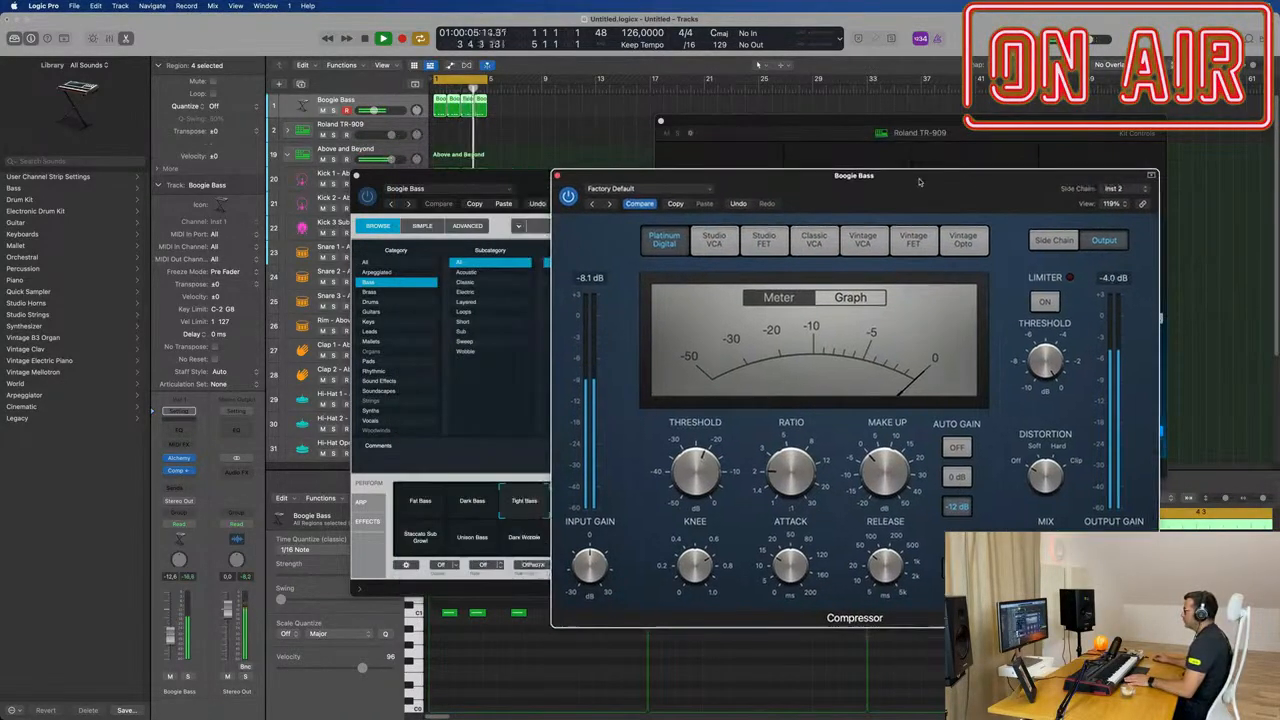
{"action": "left_click", "coordinate": [1136, 188]}
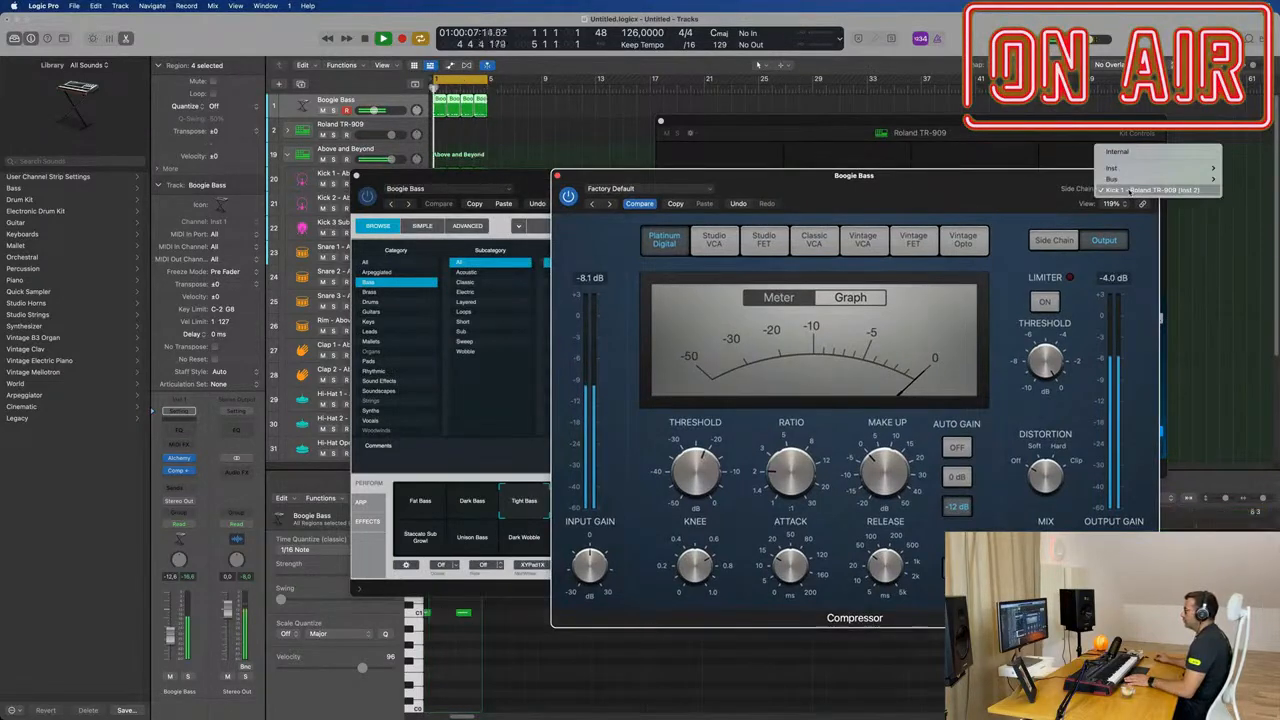
{"action": "mouse_move", "coordinate": [1135, 181]}
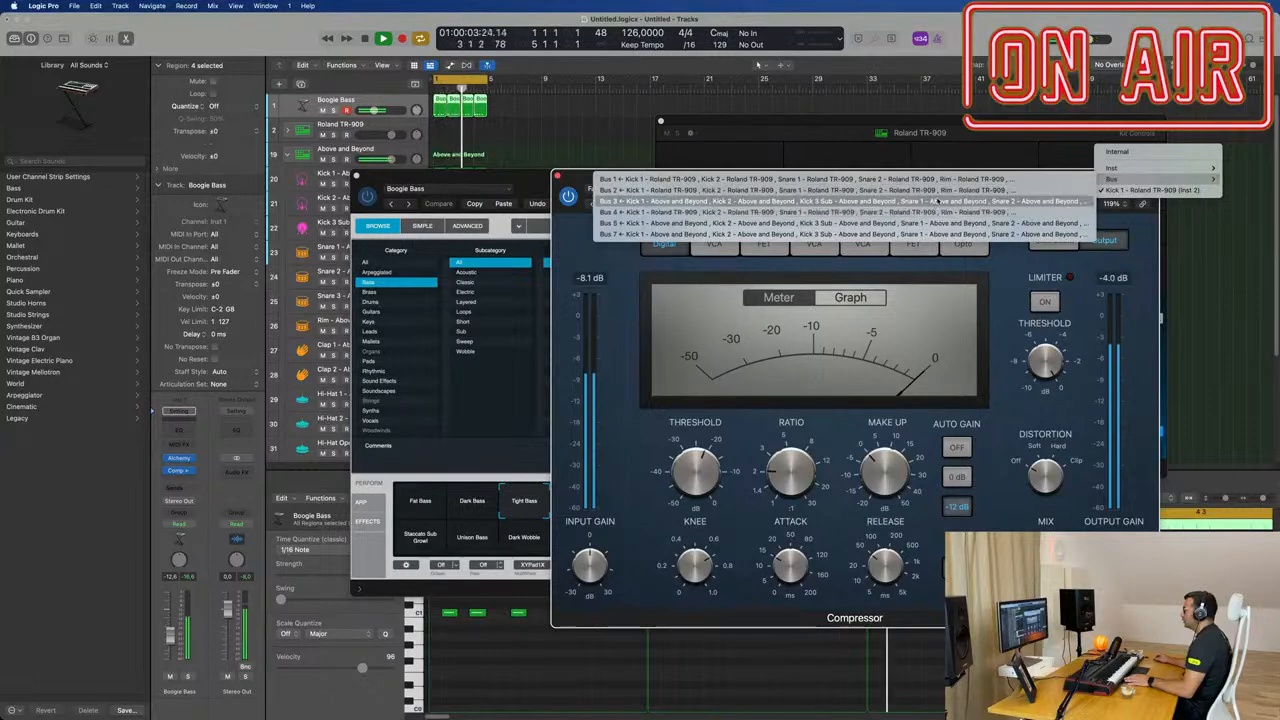
{"action": "left_click", "coordinate": [872, 201]}
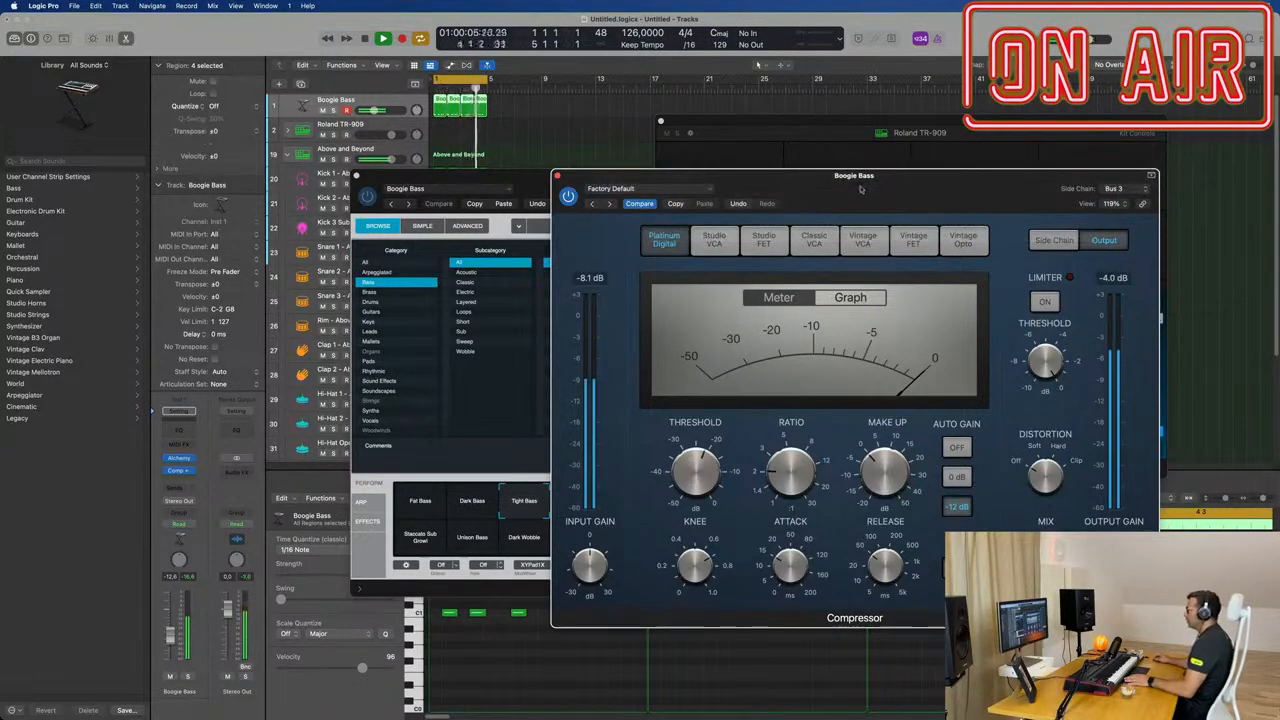
Step: Set the compressor's side chain to Kick 1 - Above and Beyond (Inst 18) and turn off its automatic release
{"action": "left_click_drag", "start_coordinate": [862, 189], "coordinate": [863, 217]}
{"action": "left_click_drag", "start_coordinate": [522, 187], "coordinate": [1005, 186]}
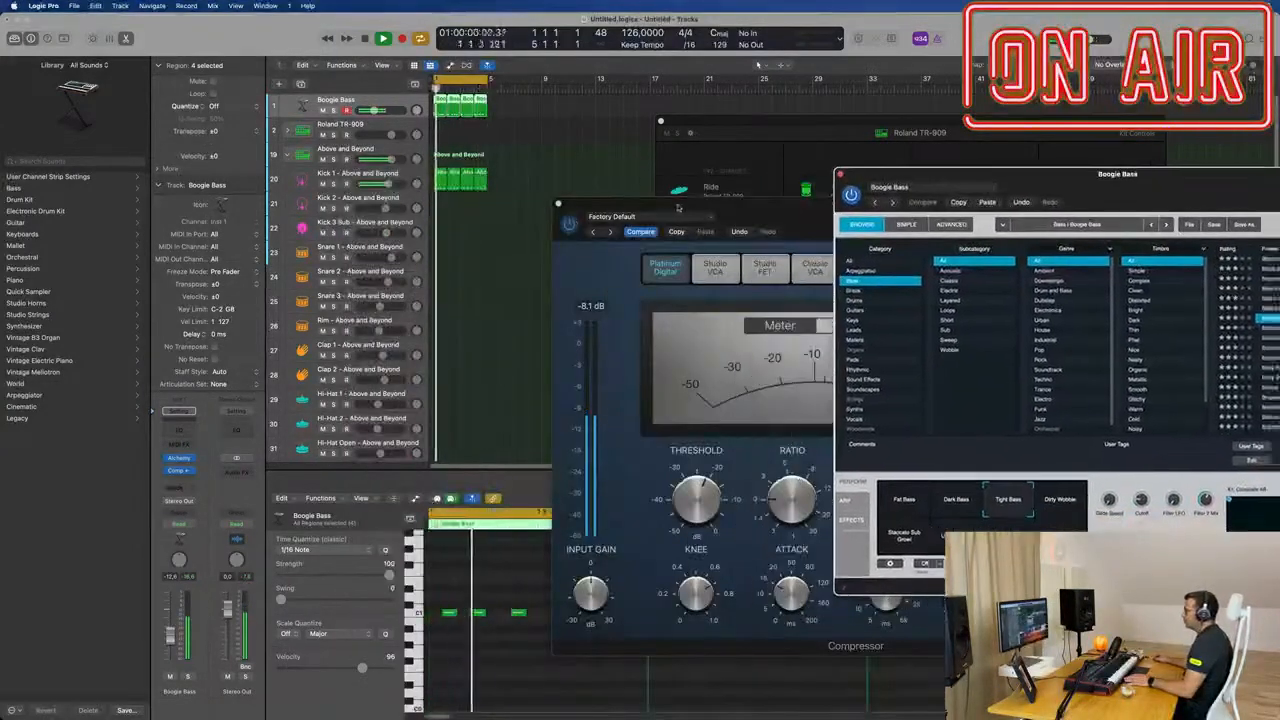
{"action": "left_click_drag", "start_coordinate": [679, 207], "coordinate": [506, 200]}
{"action": "left_click", "coordinate": [948, 210]}
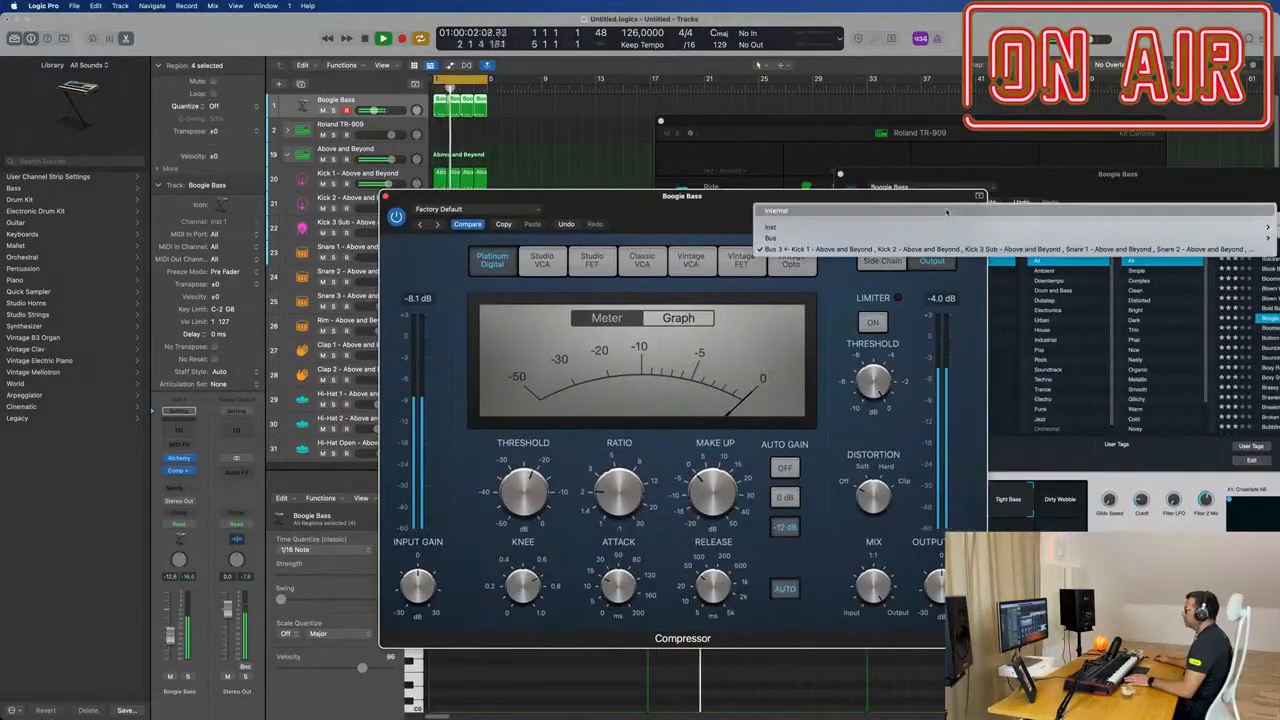
{"action": "mouse_move", "coordinate": [921, 231]}
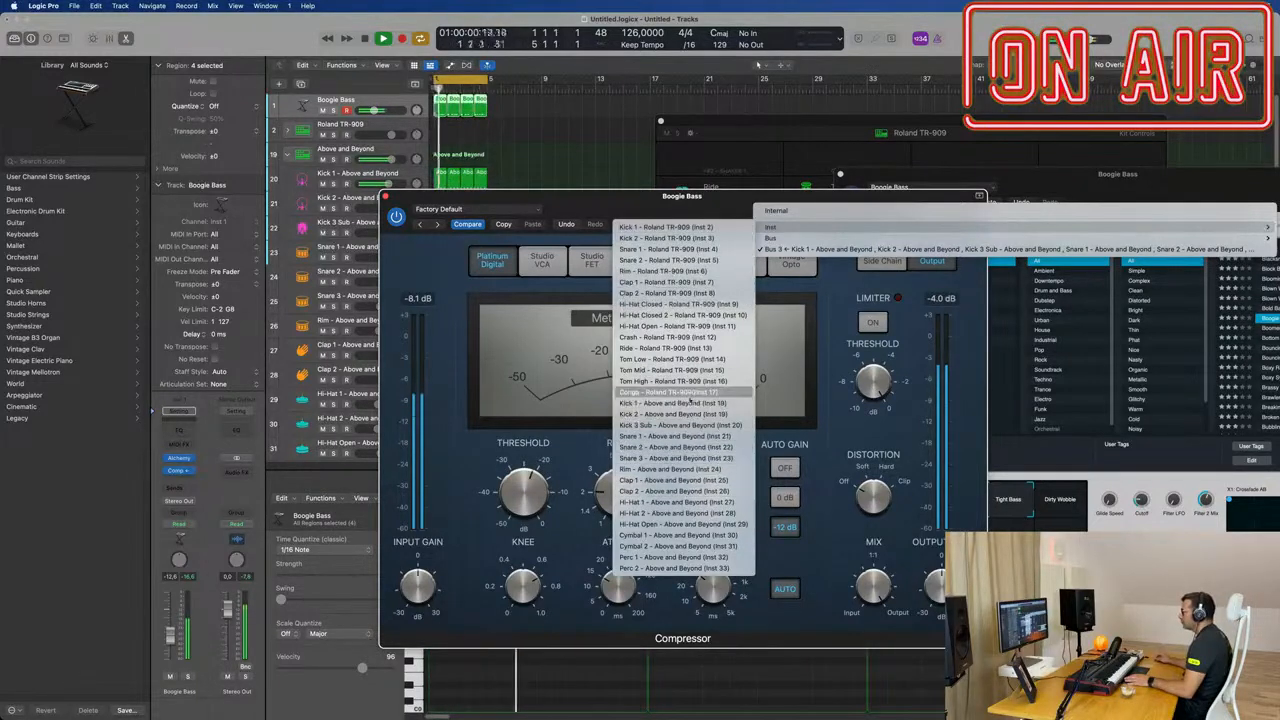
{"action": "left_click", "coordinate": [670, 403]}
{"action": "mouse_move", "coordinate": [730, 198]}
{"action": "left_mouse_down"}
{"action": "mouse_move", "coordinate": [680, 198]}
{"action": "mouse_move", "coordinate": [720, 192]}
{"action": "left_mouse_up"}
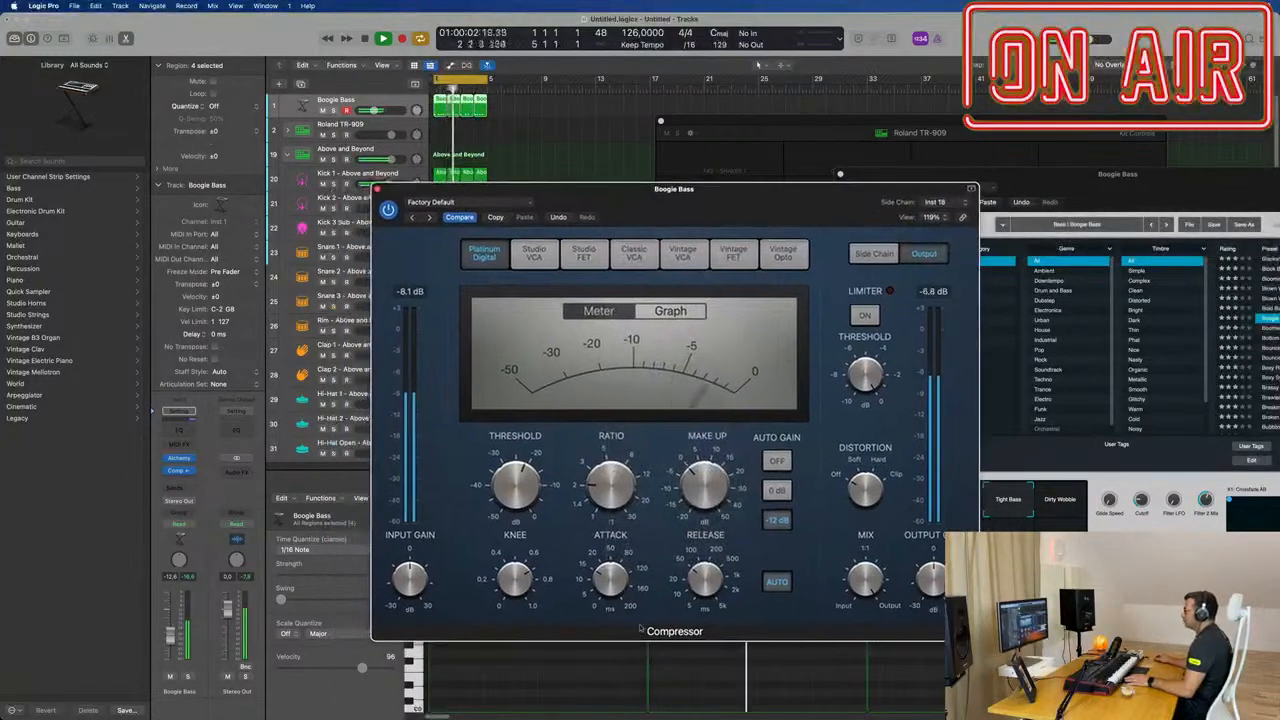
{"action": "left_click", "coordinate": [776, 582]}
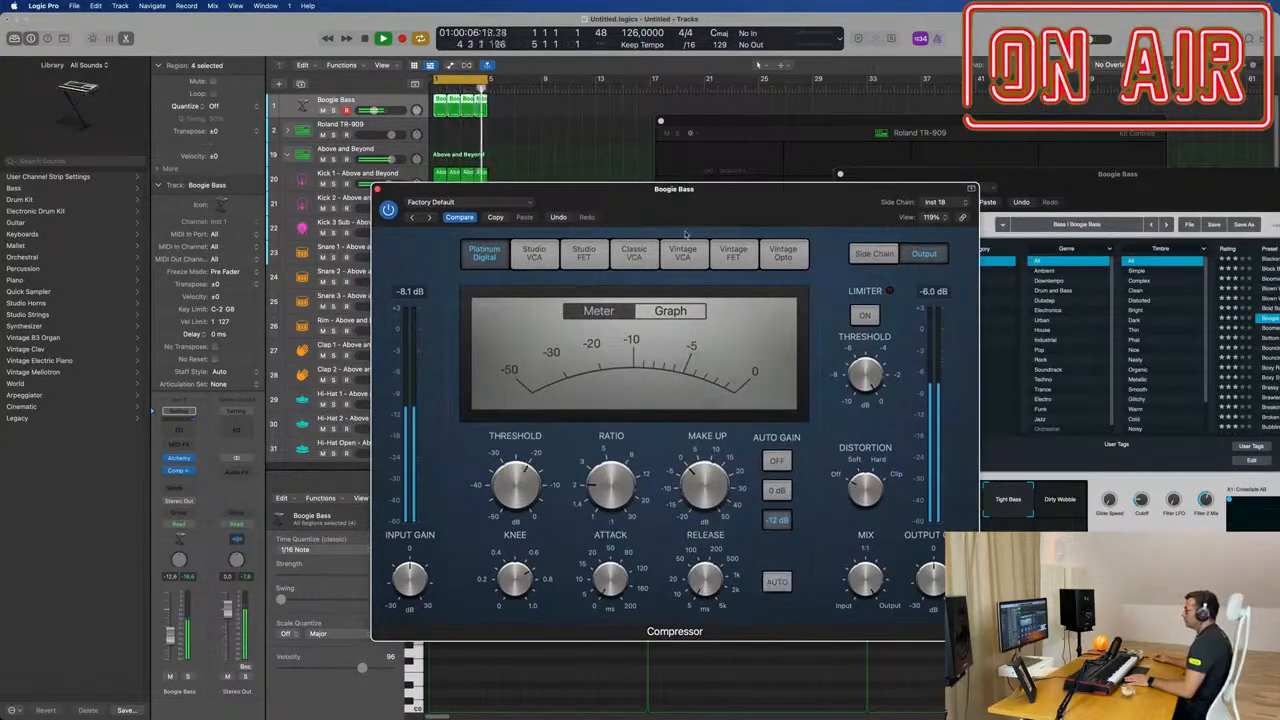
{"action": "left_click_drag", "start_coordinate": [685, 234], "coordinate": [1047, 188]}
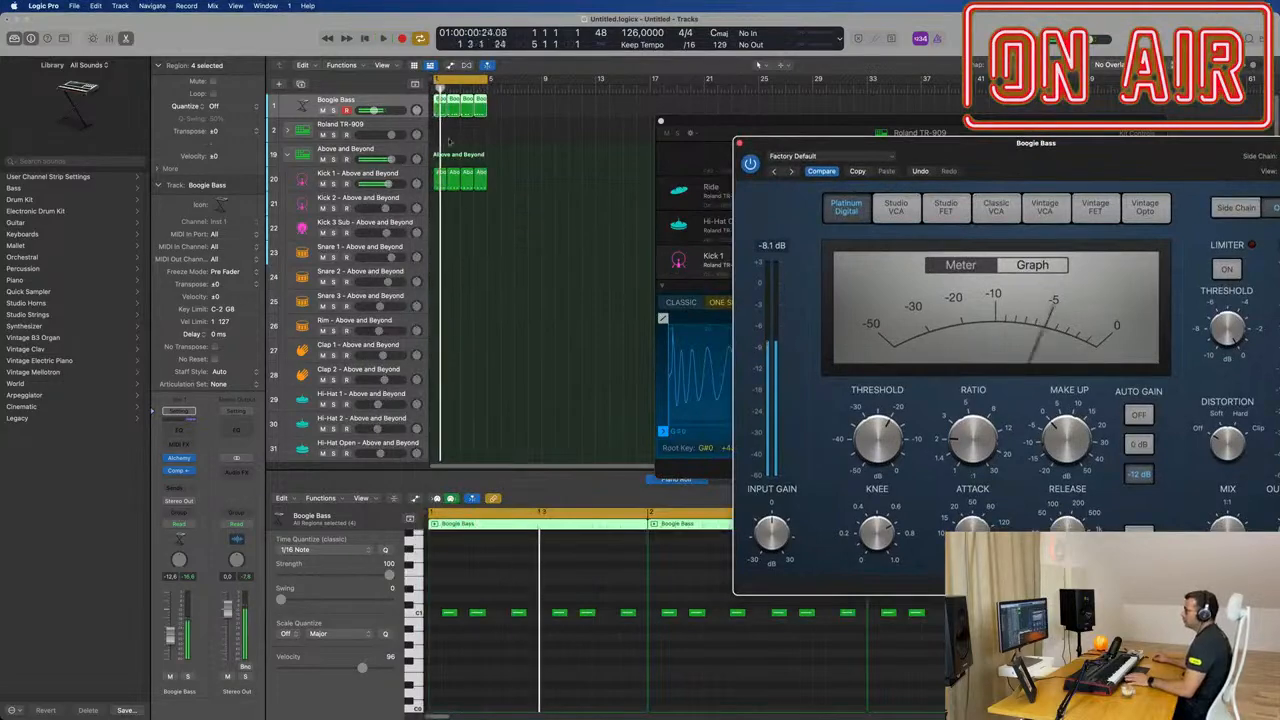
Step: Repeat all bass and kick regions three times to fill 16 bars, and extend the cycle range to bar 17
{"action": "left_click", "coordinate": [519, 174]}
{"action": "key", "text": "super+a"}
{"action": "key", "text": "super+r"}
{"action": "key", "text": "super+r"}
{"action": "key", "text": "super+r"}
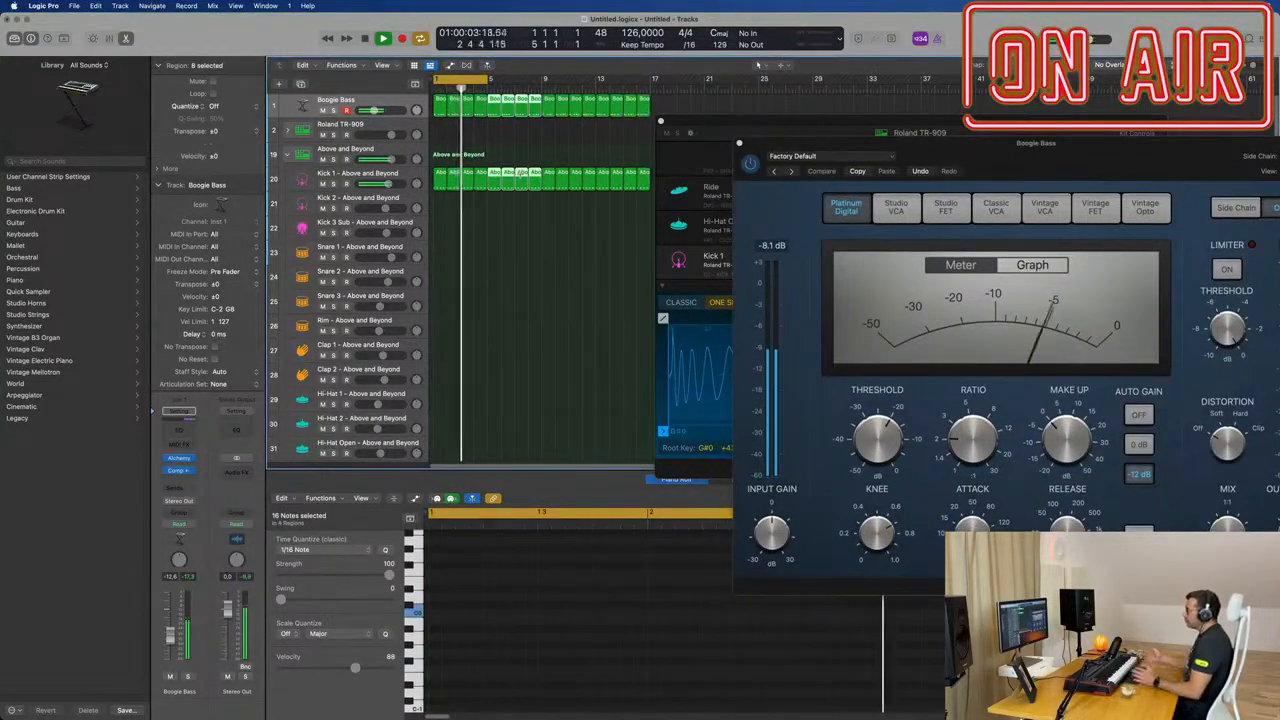
{"action": "left_click_drag", "start_coordinate": [727, 118], "coordinate": [443, 205]}
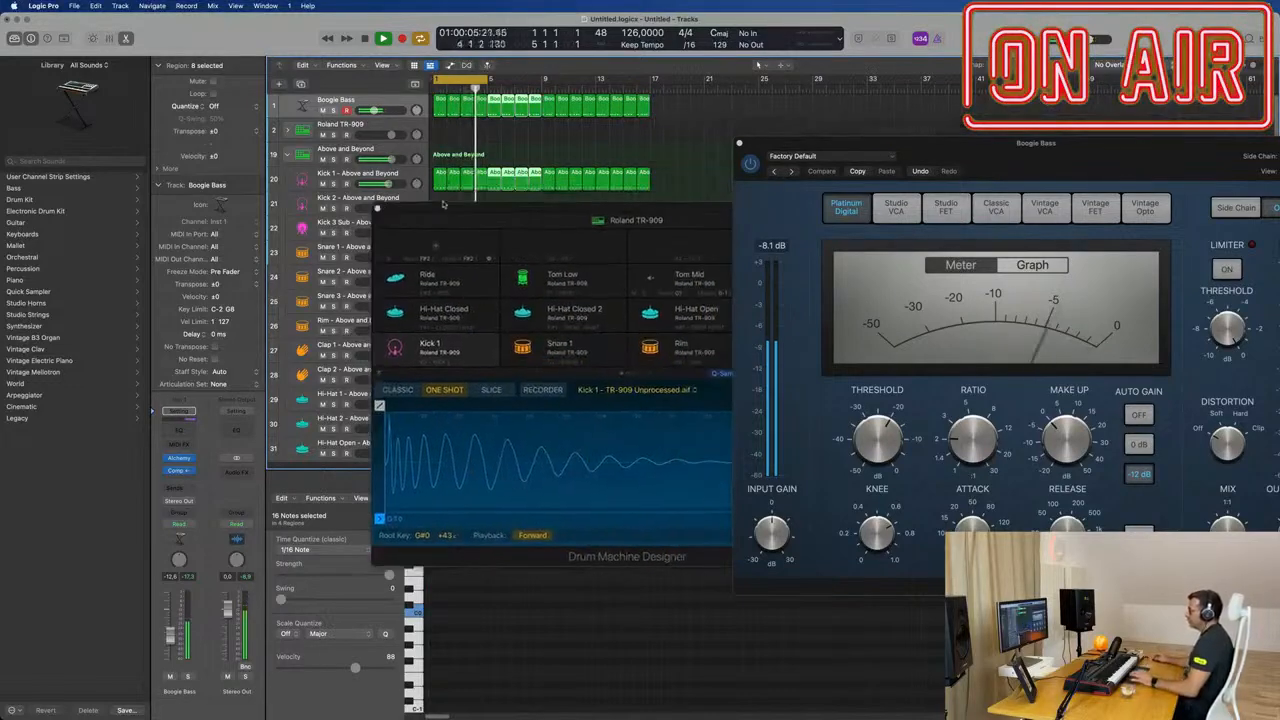
{"action": "left_click_drag", "start_coordinate": [487, 79], "coordinate": [650, 79]}
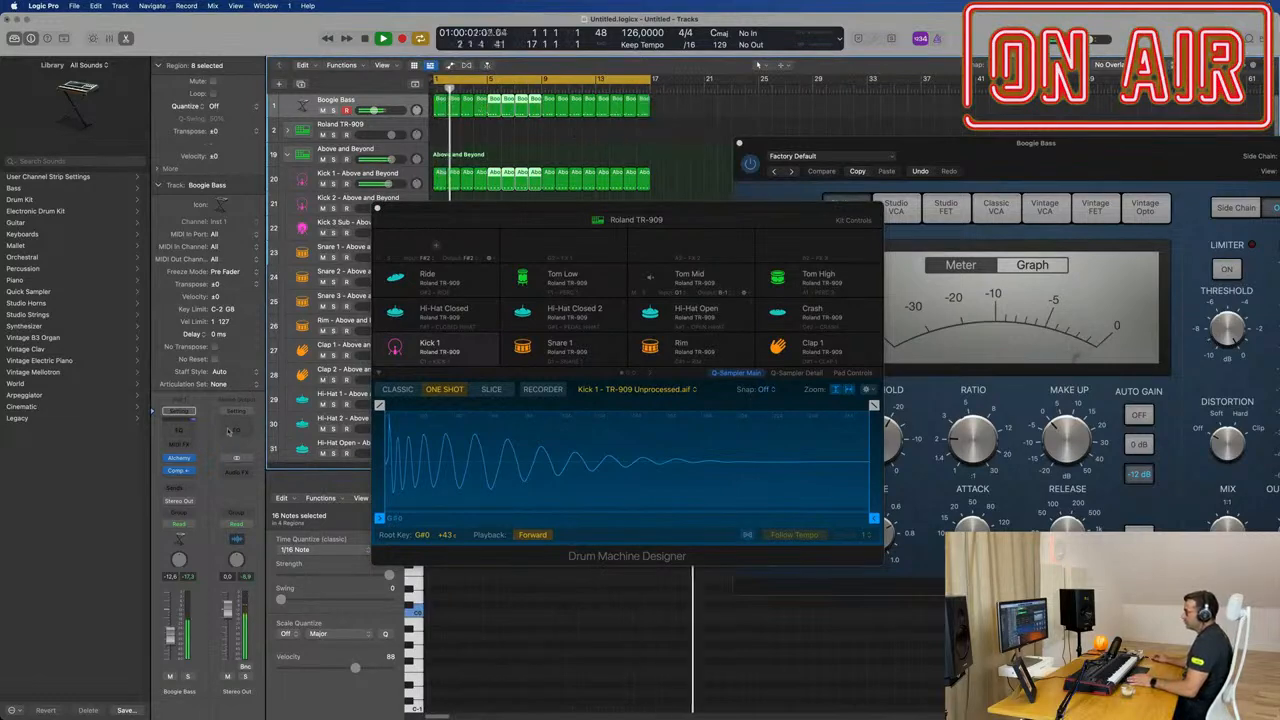
Step: Add a send to Bus 6 on the Boogie Bass channel
{"action": "left_click", "coordinate": [175, 490]}
{"action": "mouse_move", "coordinate": [178, 504]}
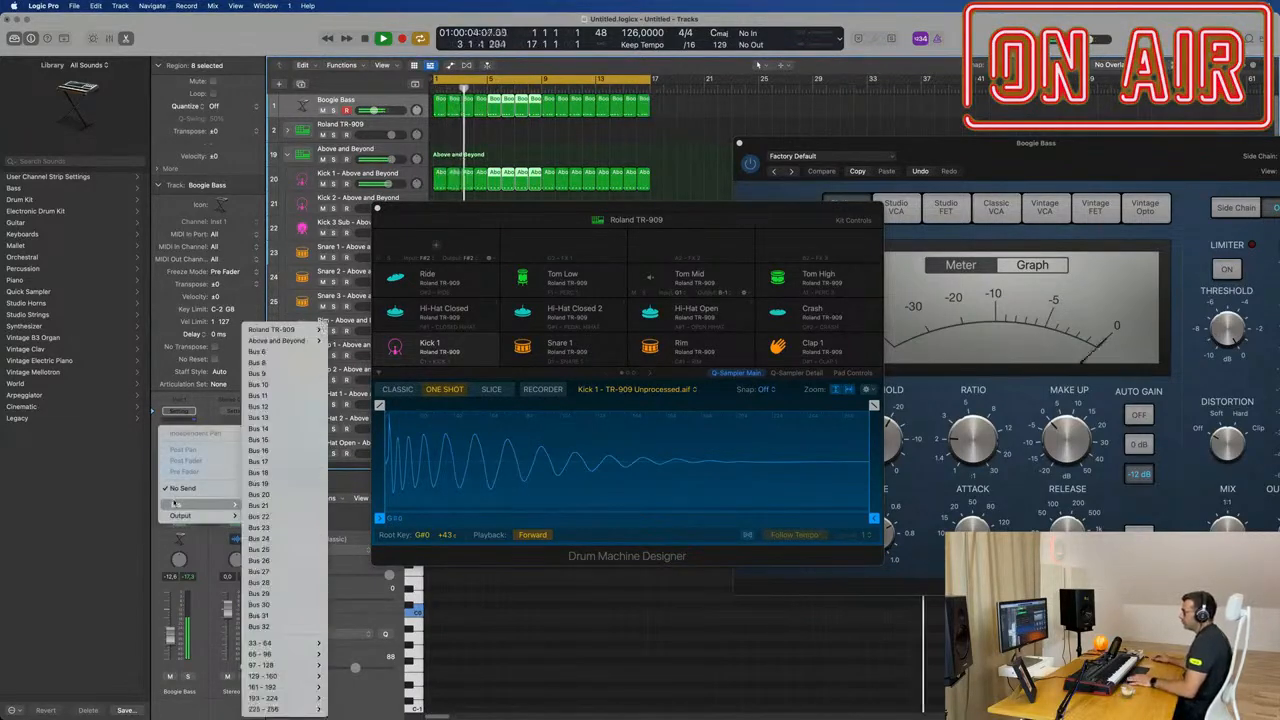
{"action": "left_click", "coordinate": [280, 352]}
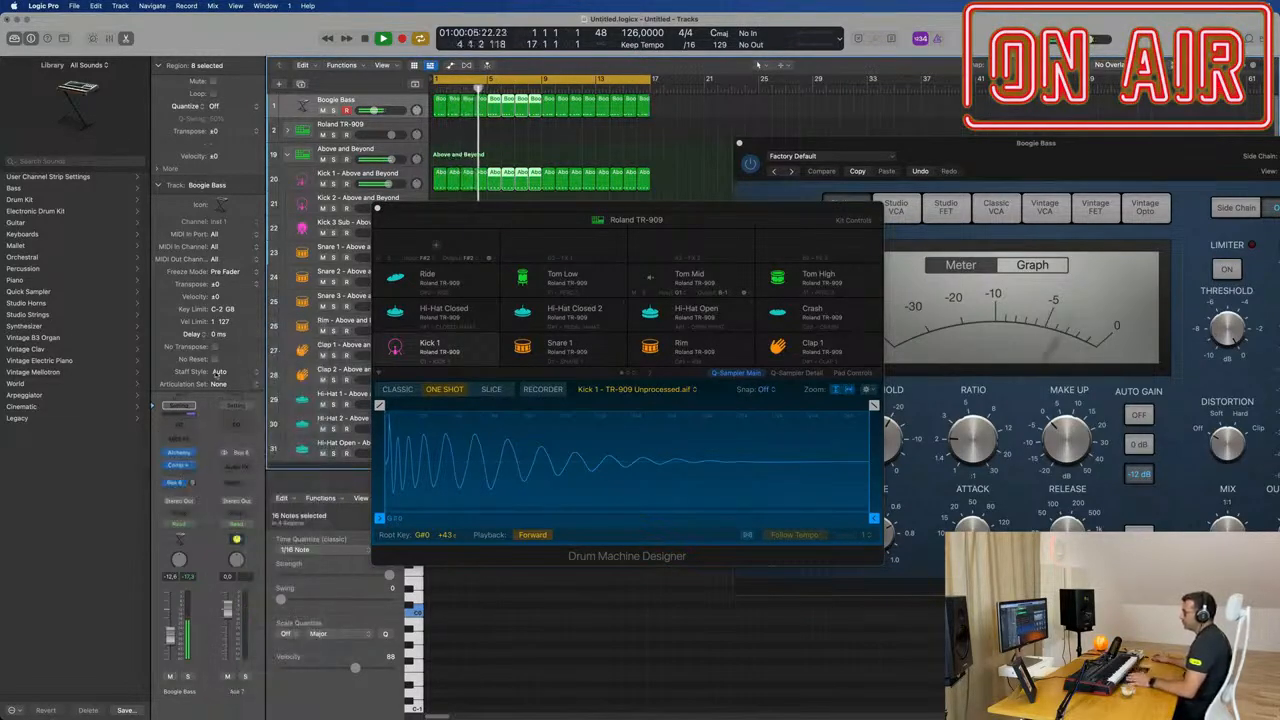
Step: Insert a Tape Delay with 100 % wet output on the Bus 6 aux, and turn up the bass channel's send to it
{"action": "left_click", "coordinate": [232, 466]}
{"action": "mouse_move", "coordinate": [266, 586]}
{"action": "mouse_move", "coordinate": [335, 625]}
{"action": "left_click", "coordinate": [394, 625]}
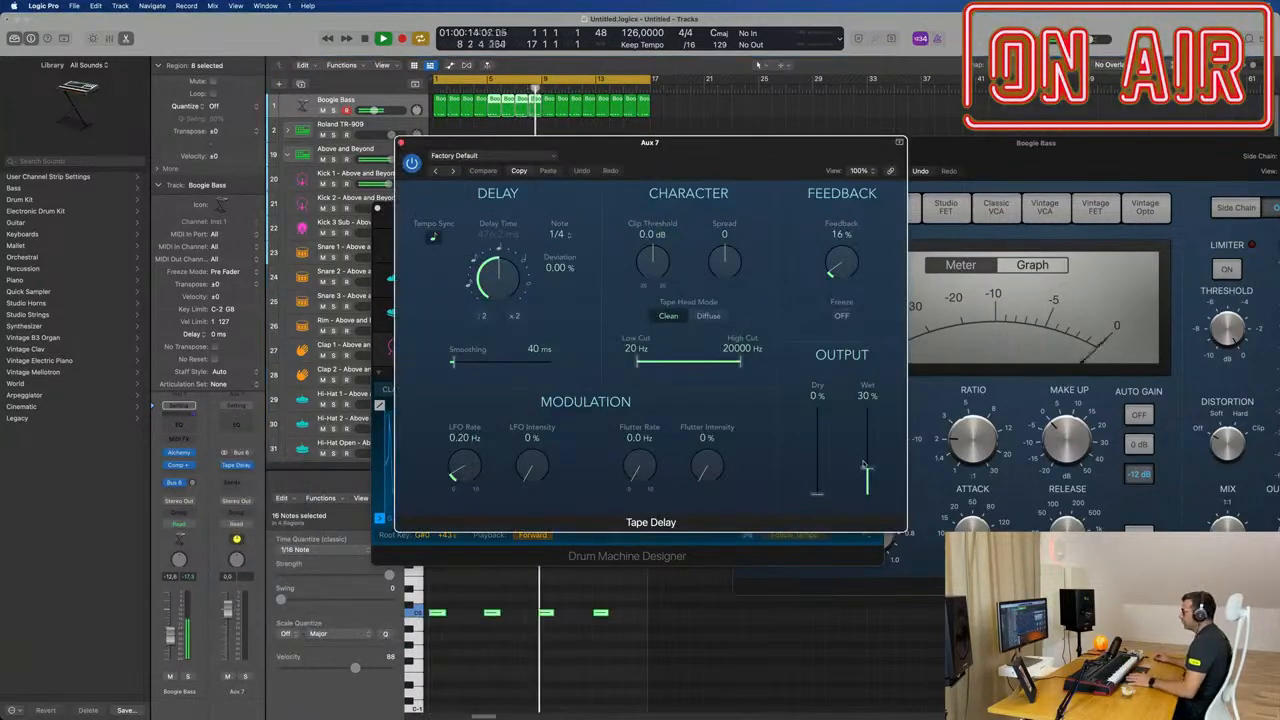
{"action": "left_click_drag", "start_coordinate": [733, 156], "coordinate": [956, 127]}
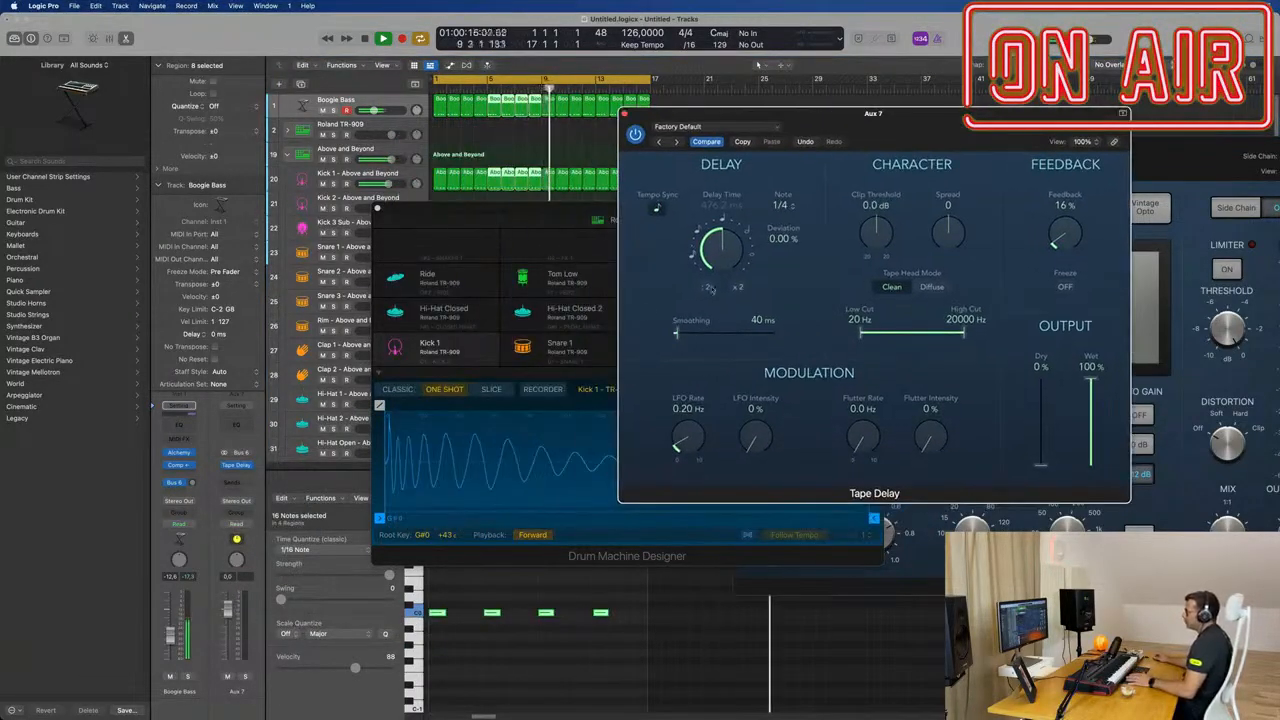
{"action": "left_click", "coordinate": [196, 480]}
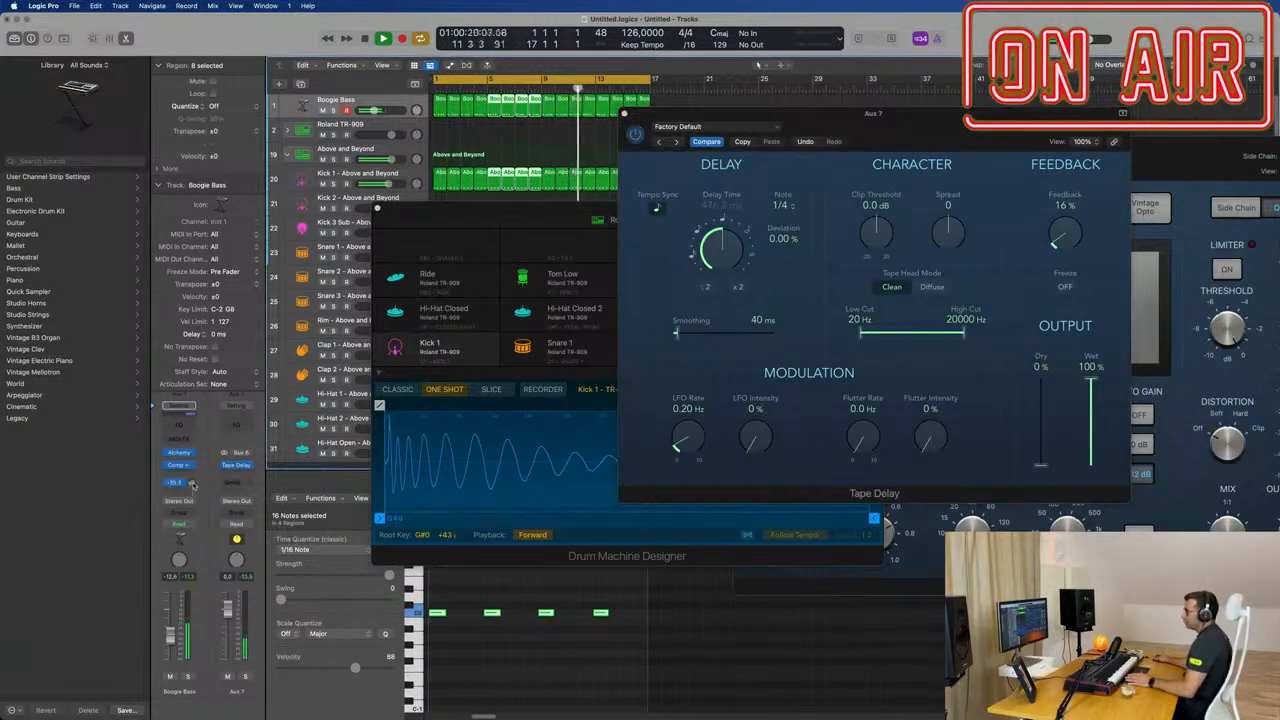
Step: Add a Channel EQ to the delay aux and enable its low cut at 625 Hz, 12 dB/Oct, with a Q of 0.93
{"action": "left_click", "coordinate": [239, 425]}
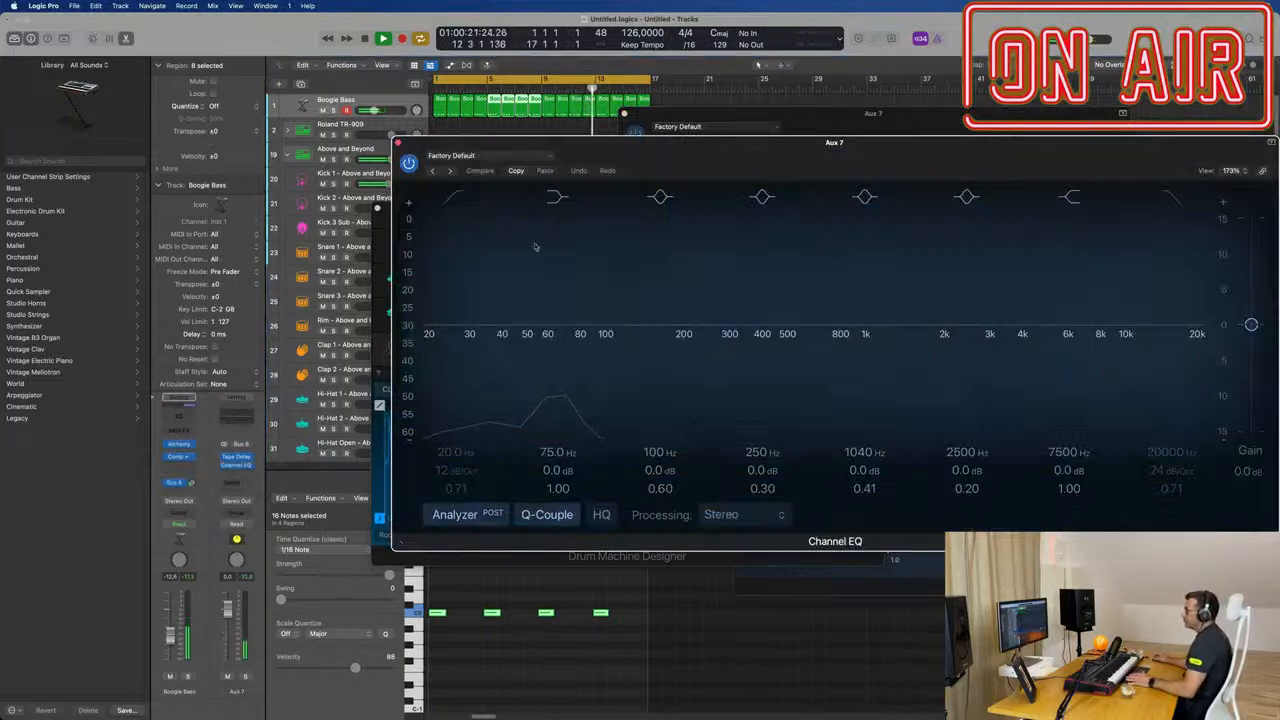
{"action": "left_click", "coordinate": [456, 198]}
{"action": "left_click_drag", "start_coordinate": [453, 284], "coordinate": [757, 246]}
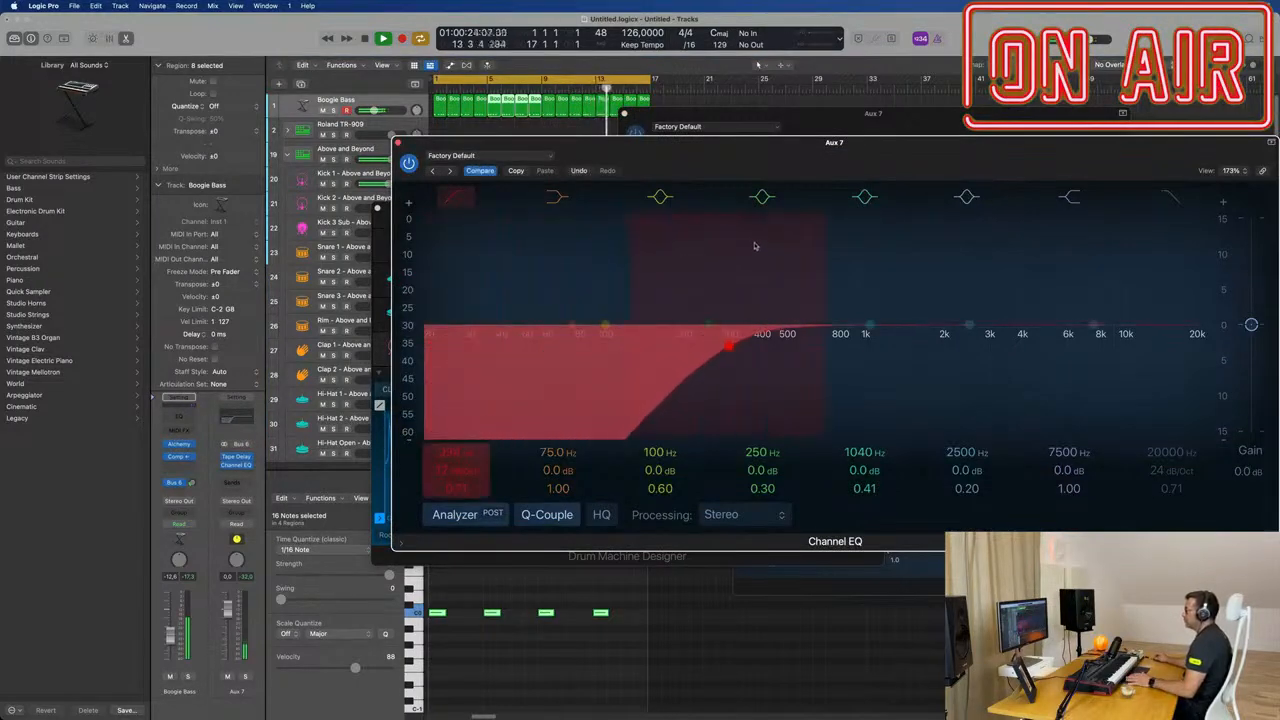
{"action": "left_click_drag", "start_coordinate": [726, 343], "coordinate": [816, 331]}
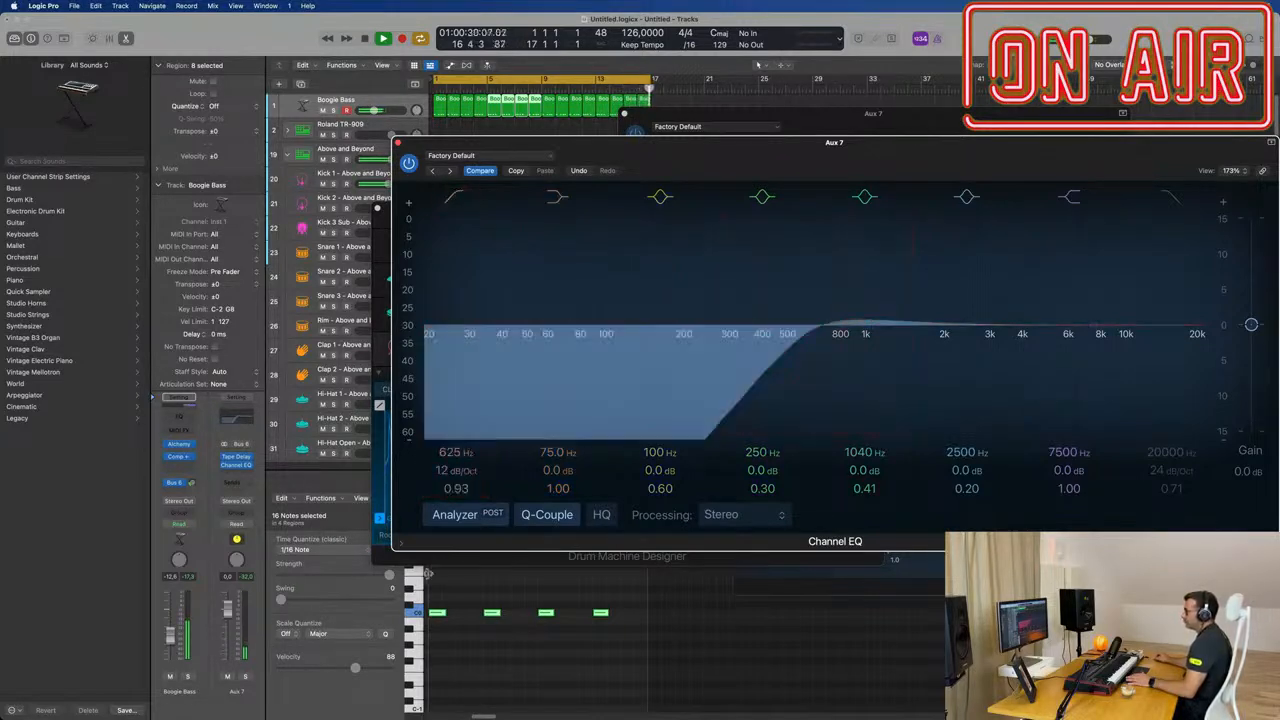
Step: Raise the bass channel's Bus 6 send to about -16 dB and close the Channel EQ window
{"action": "left_click", "coordinate": [192, 482]}
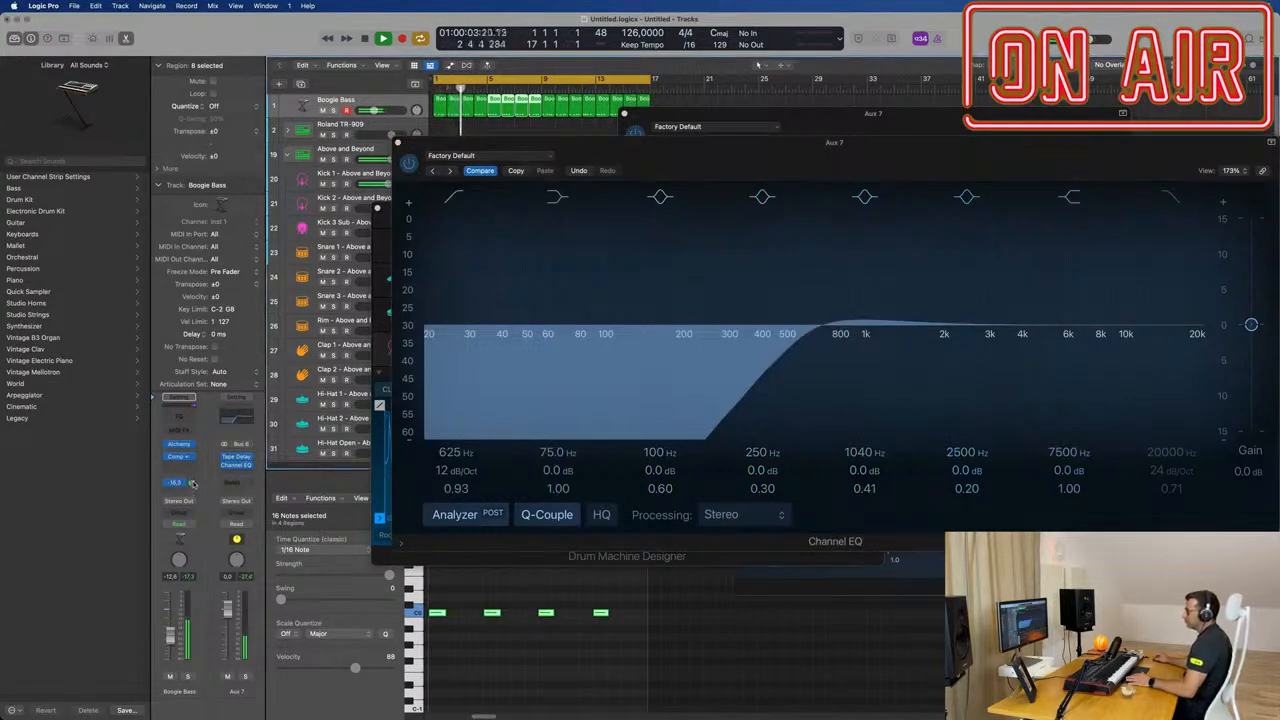
{"action": "left_click_drag", "start_coordinate": [732, 157], "coordinate": [532, 184]}
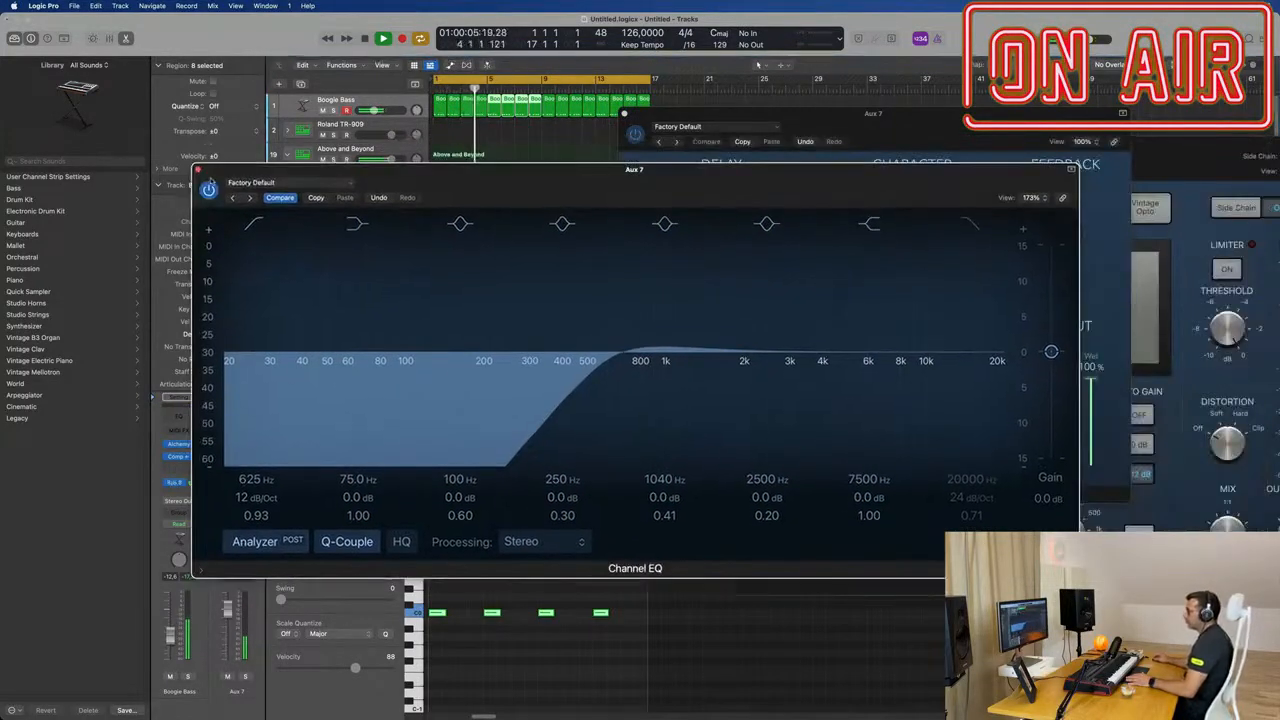
{"action": "left_click", "coordinate": [198, 169]}
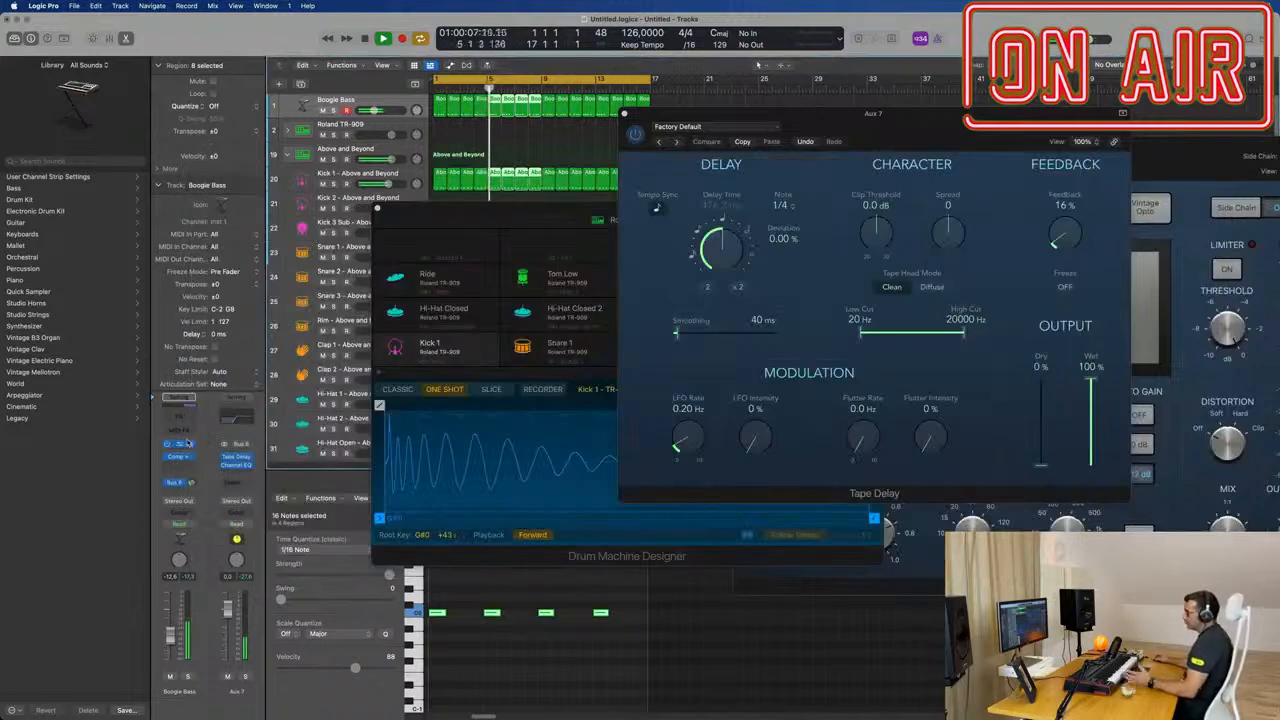
Step: Insert a SilverVerb after the Channel EQ on the Bus 6 delay aux
{"action": "left_click", "coordinate": [233, 474]}
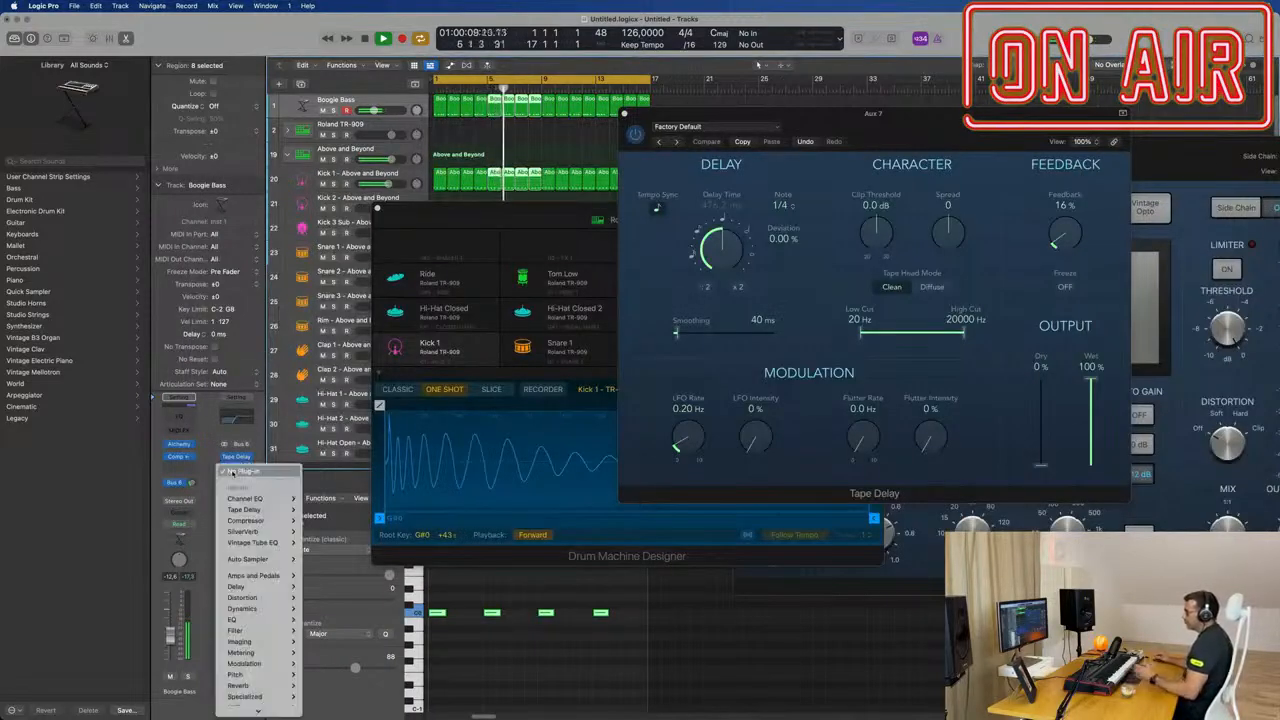
{"action": "mouse_move", "coordinate": [252, 528]}
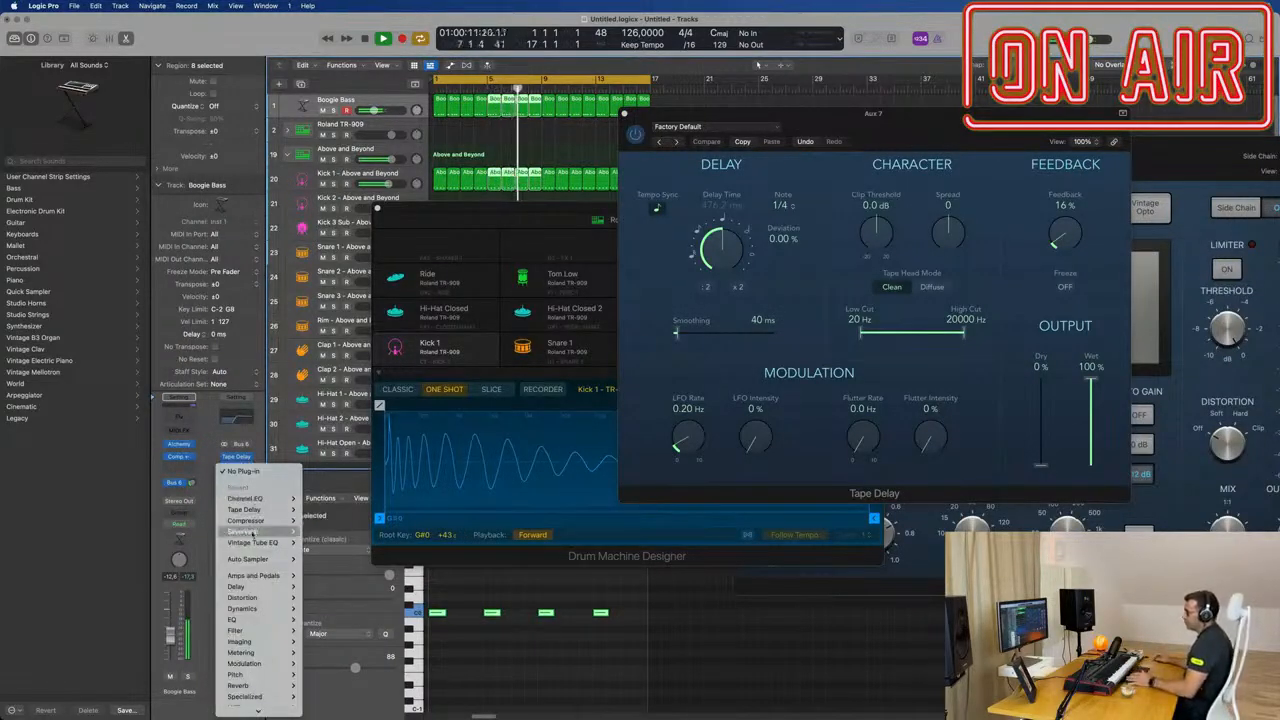
{"action": "left_click", "coordinate": [318, 531]}
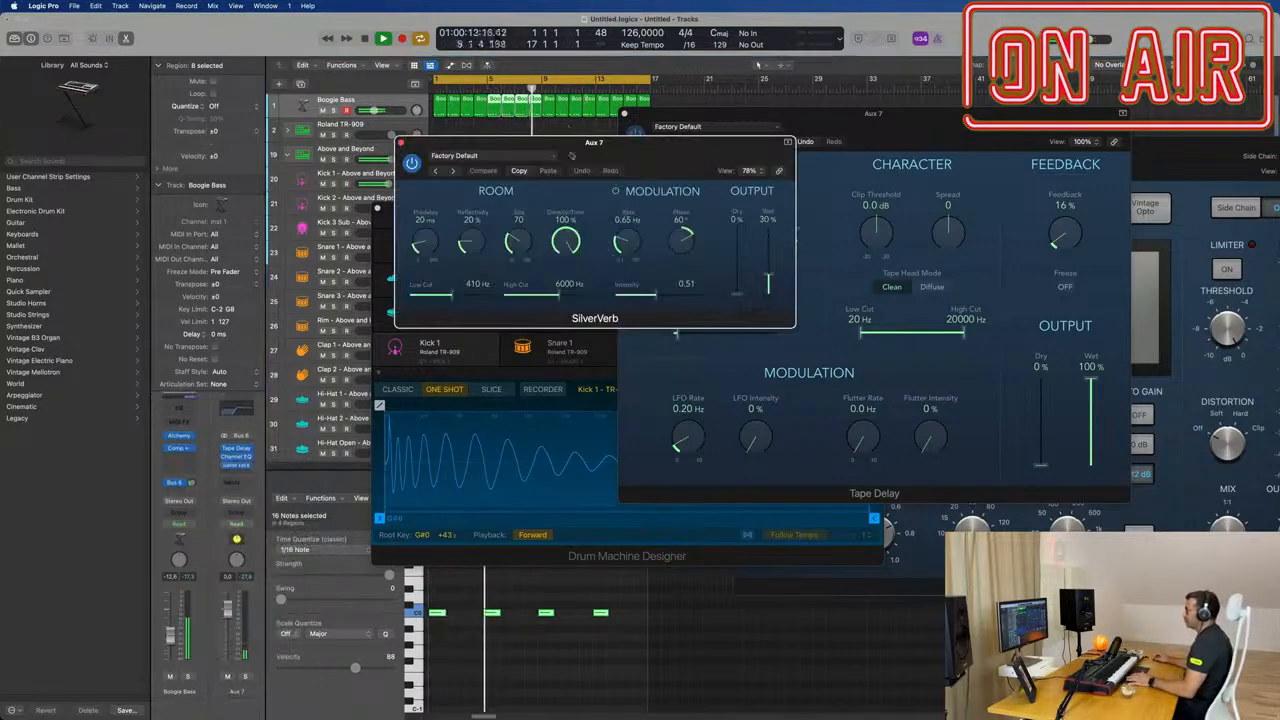
Step: Load the grandiose preset in SilverVerb and set its output to 100 % dry and about 42 % wet
{"action": "left_click", "coordinate": [490, 155]}
{"action": "left_click", "coordinate": [452, 362]}
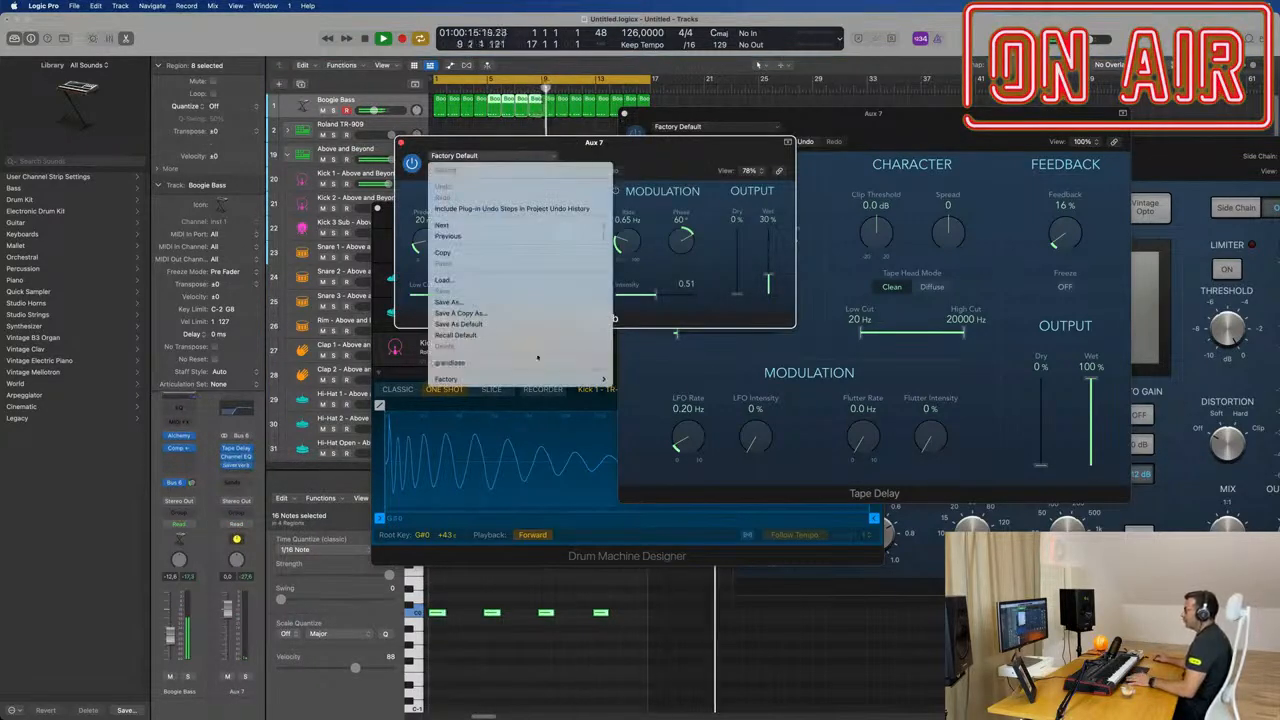
{"action": "left_click_drag", "start_coordinate": [700, 142], "coordinate": [963, 230]}
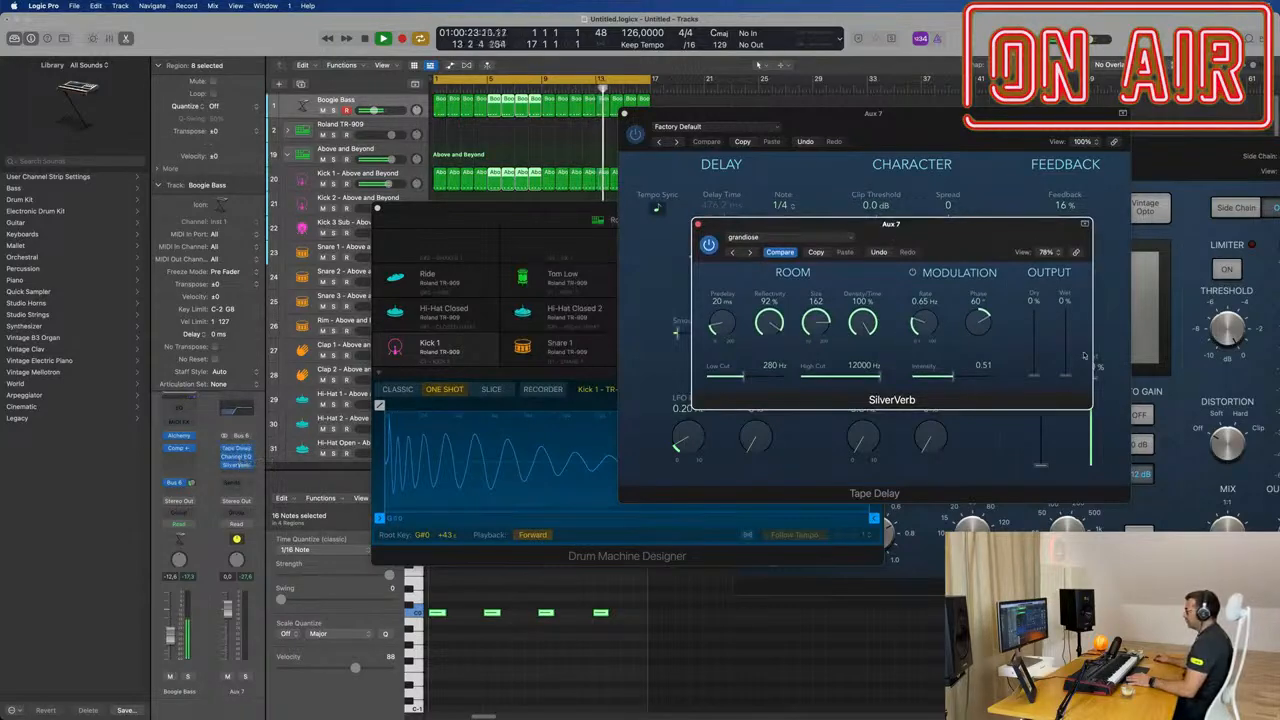
{"action": "left_click_drag", "start_coordinate": [1035, 365], "coordinate": [910, 237]}
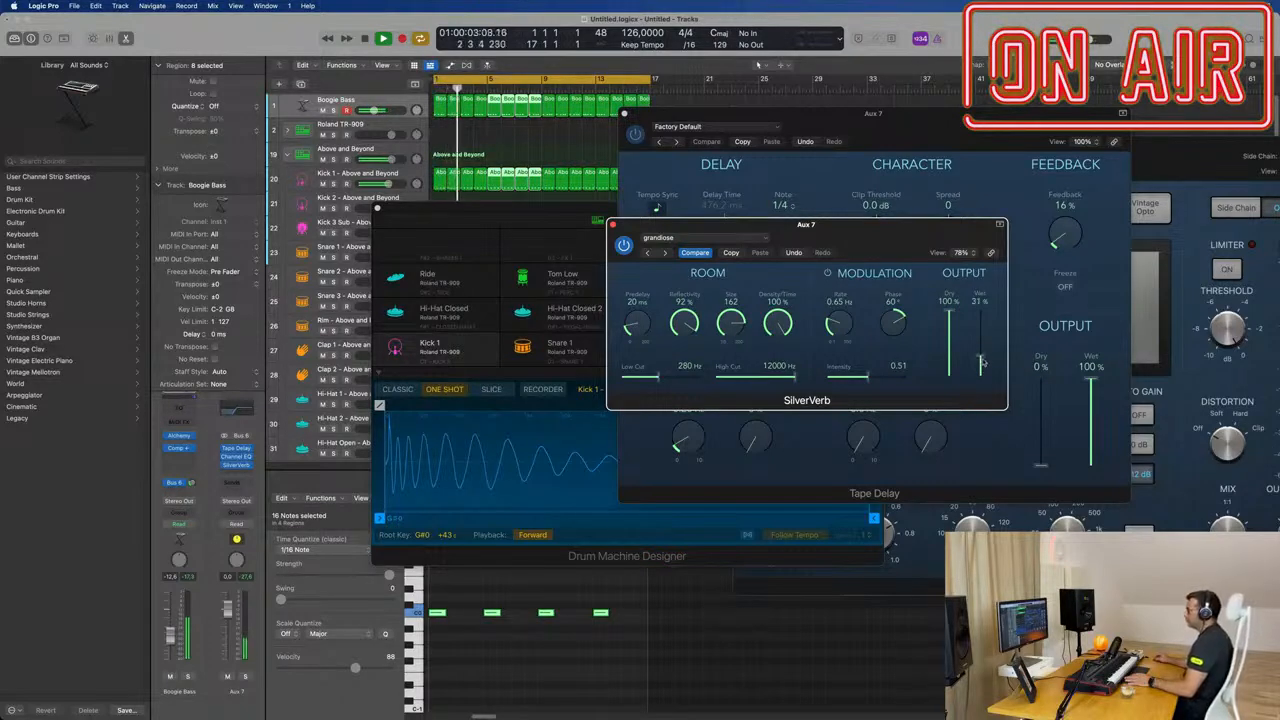
{"action": "left_click_drag", "start_coordinate": [895, 234], "coordinate": [1060, 169]}
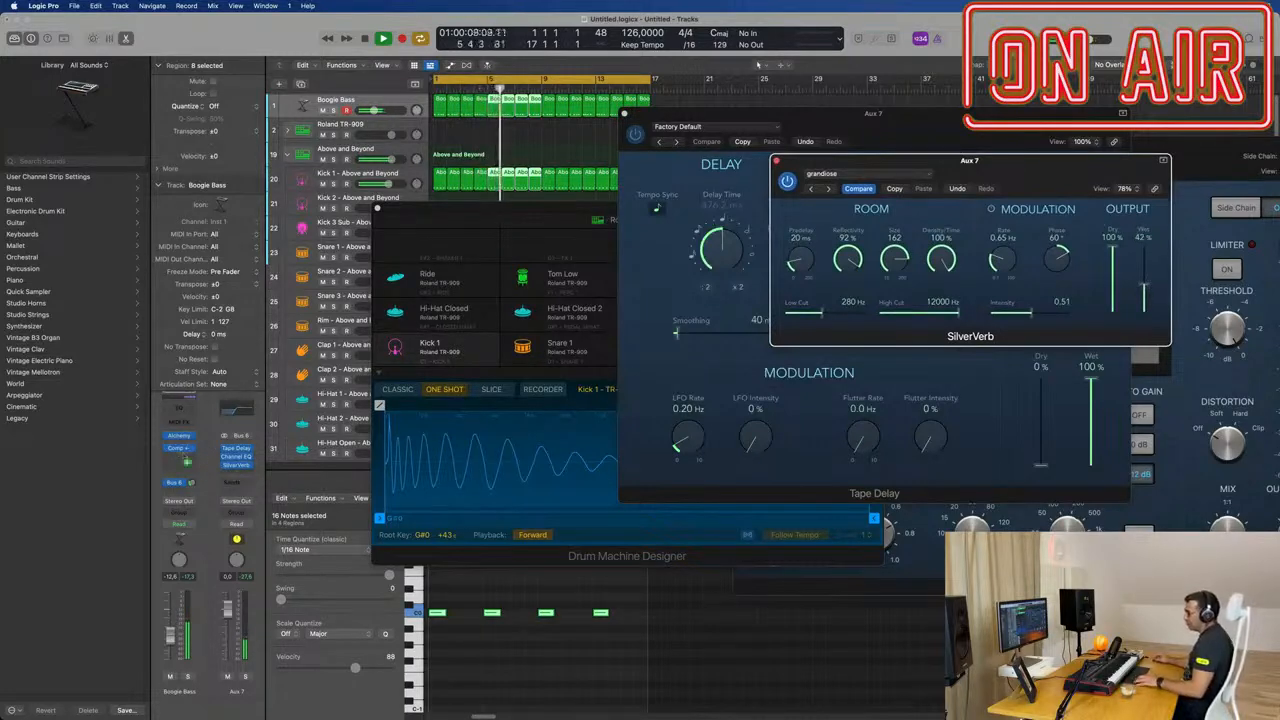
Step: Copy the bass channel's sidechain Compressor to the delay aux after SilverVerb, and adjust its release and the bass channel's Bus 6 send
{"action": "left_click_drag", "start_coordinate": [238, 475], "coordinate": [238, 473]}
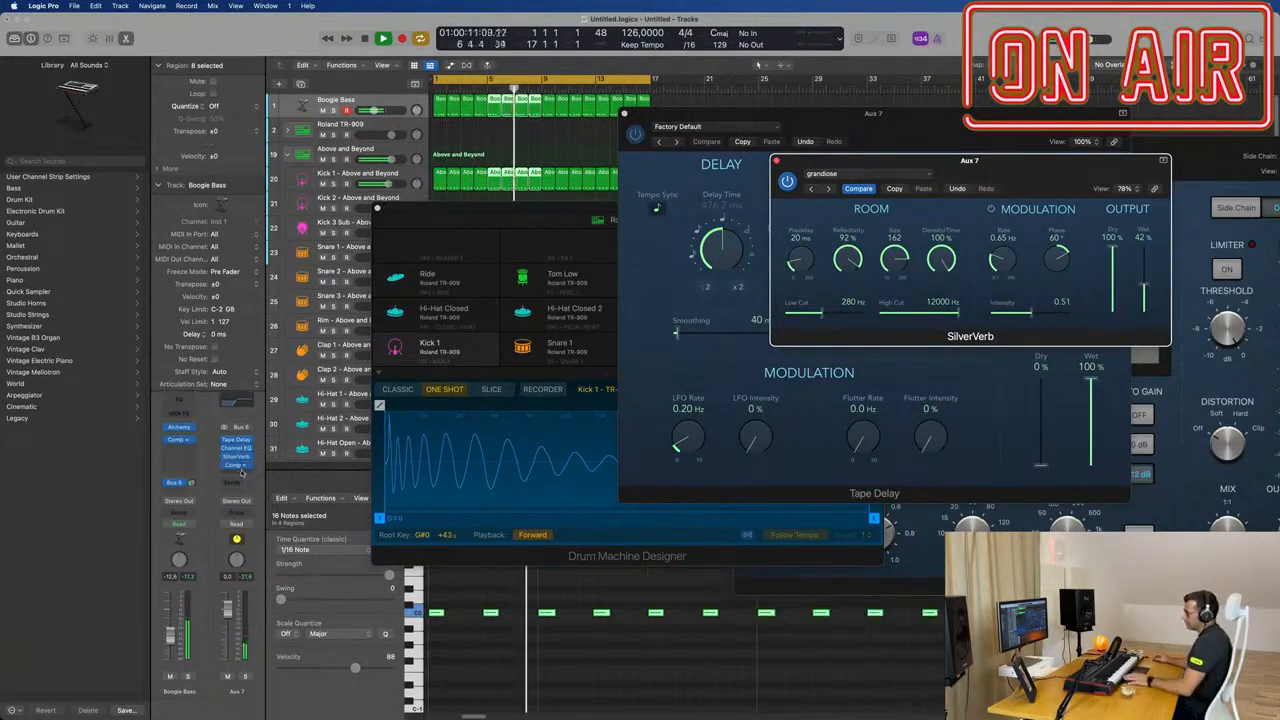
{"action": "left_click", "coordinate": [236, 466]}
{"action": "left_click_drag", "start_coordinate": [730, 532], "coordinate": [733, 519]}
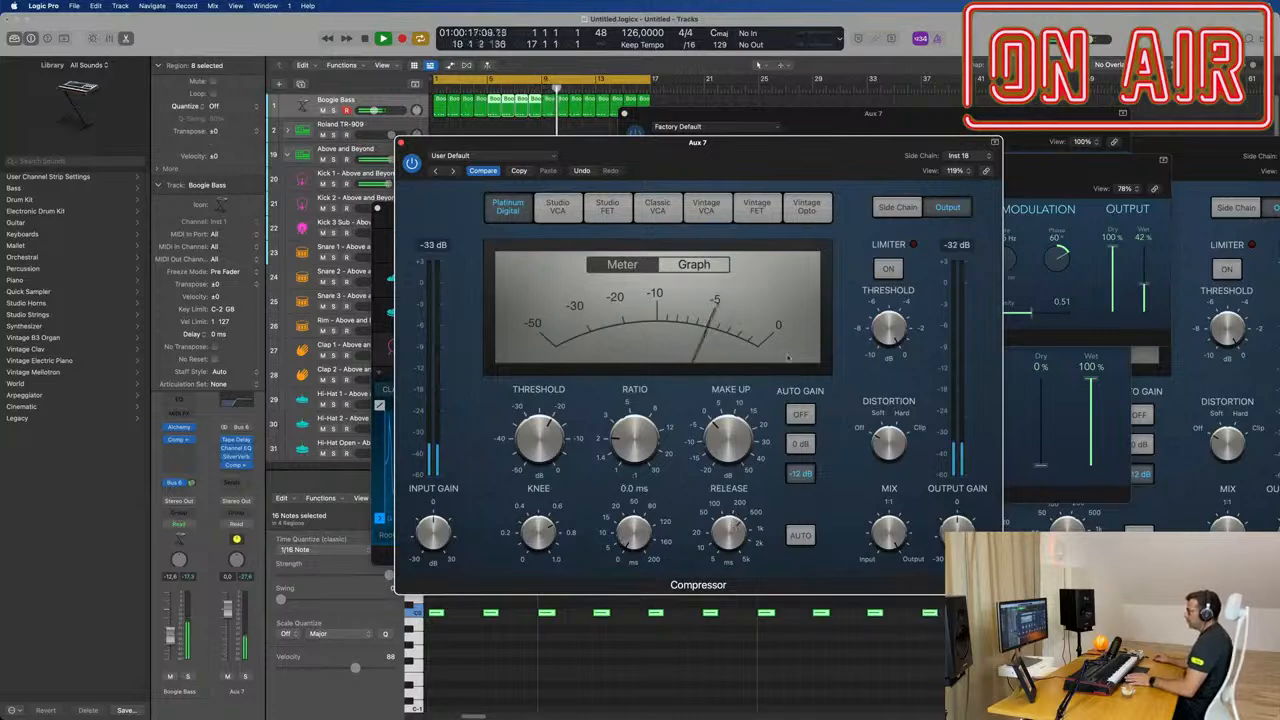
{"action": "left_click_drag", "start_coordinate": [770, 151], "coordinate": [875, 386]}
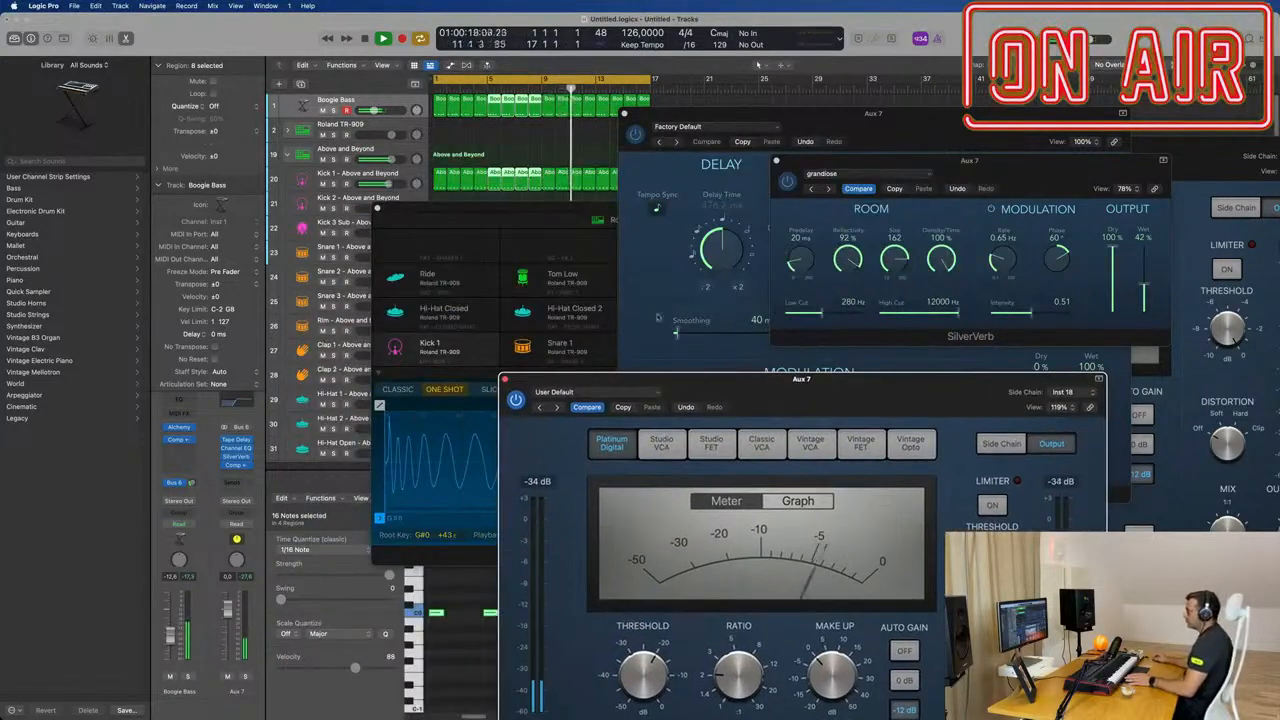
{"action": "left_click", "coordinate": [194, 483]}
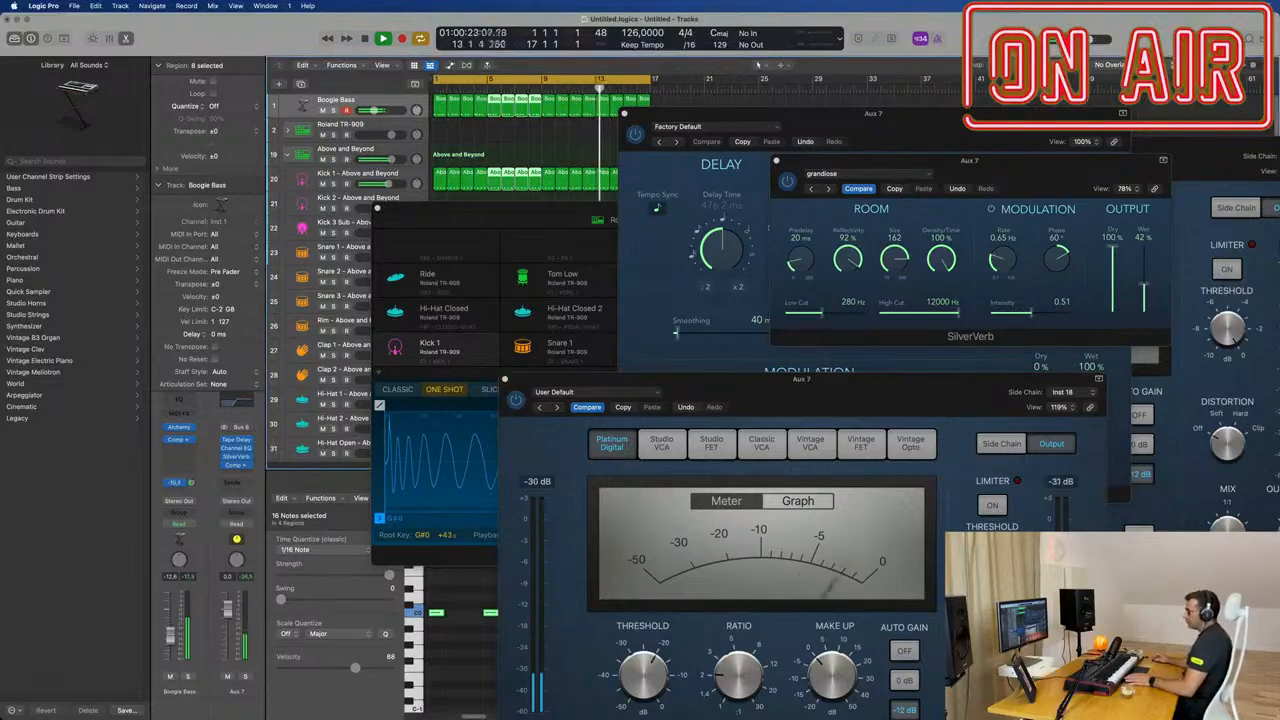
Step: Enable the high cut in the delay aux's Channel EQ at 4020 Hz, 24 dB/Oct, with a Q of 0.75
{"action": "left_click", "coordinate": [235, 401]}
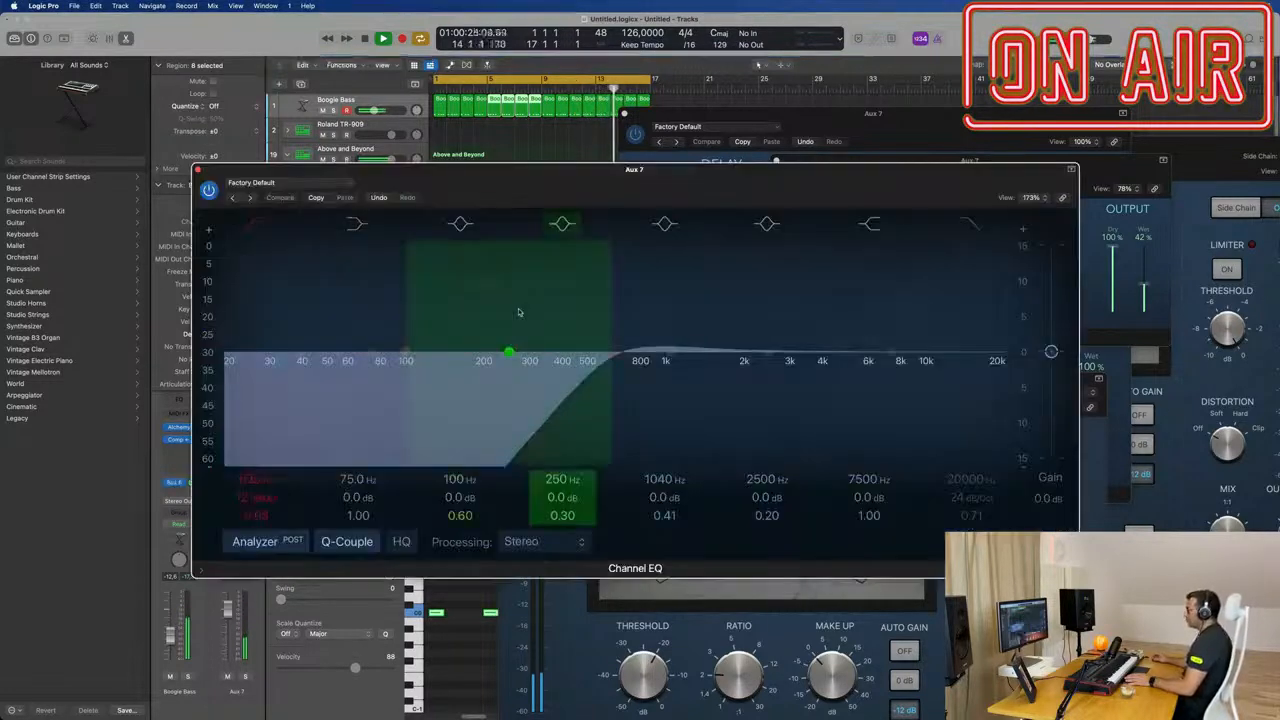
{"action": "left_click", "coordinate": [972, 224]}
{"action": "left_click_drag", "start_coordinate": [984, 328], "coordinate": [788, 333]}
{"action": "left_click_drag", "start_coordinate": [561, 185], "coordinate": [520, 182]}
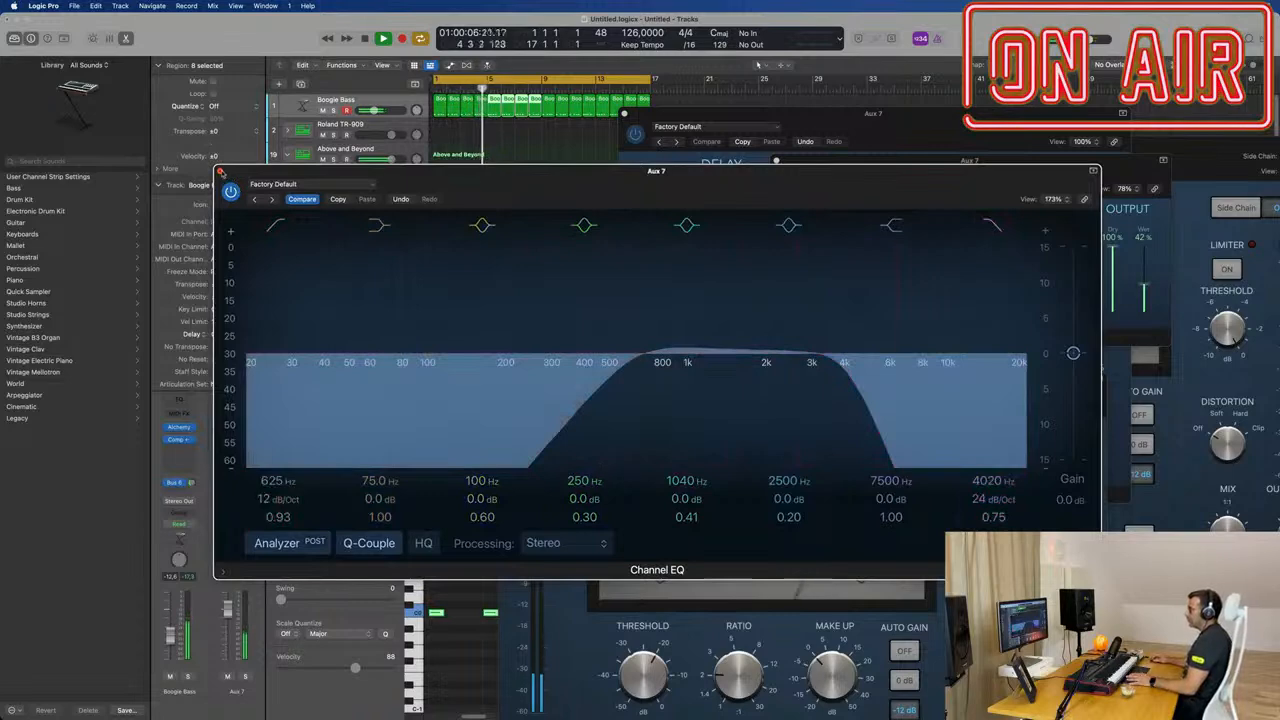
{"action": "left_click", "coordinate": [221, 172]}
Step: Rearrange the Compressor and drum windows, and raise the delay aux EQ's high cut to just under 6 kHz
{"action": "left_click_drag", "start_coordinate": [630, 378], "coordinate": [802, 209]}
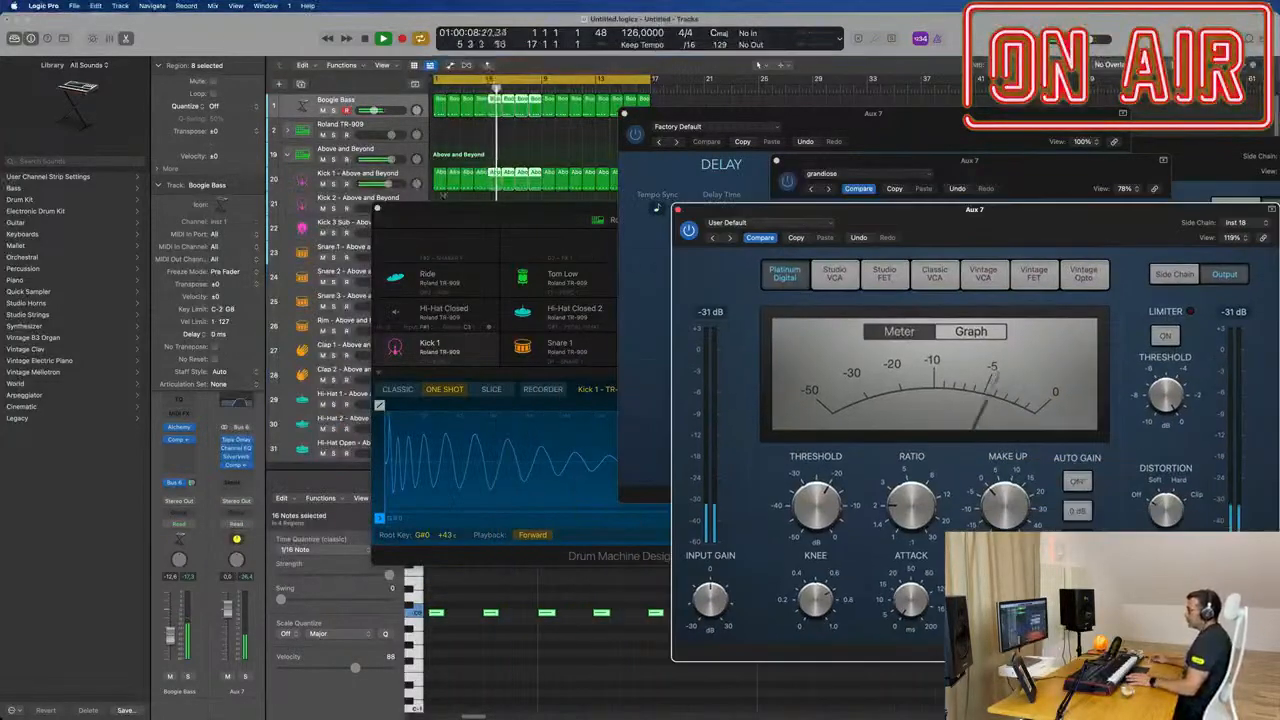
{"action": "left_click_drag", "start_coordinate": [523, 209], "coordinate": [692, 163]}
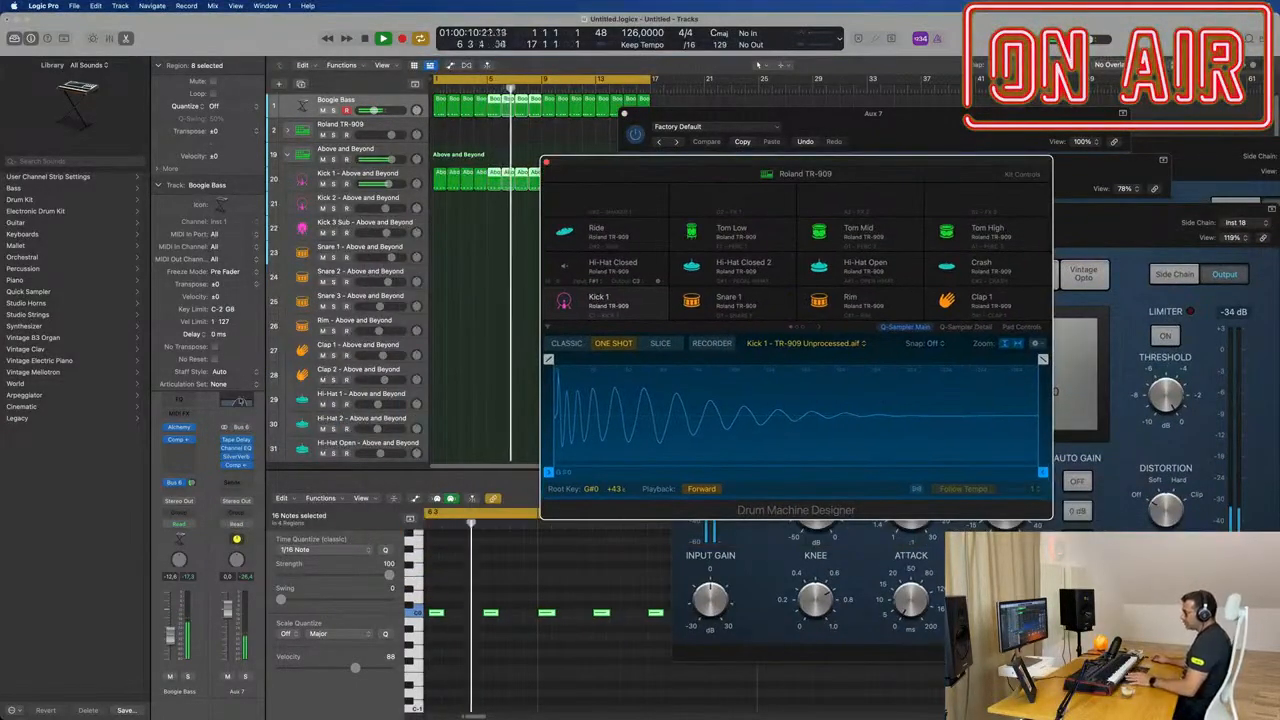
{"action": "left_click", "coordinate": [236, 447]}
{"action": "left_click_drag", "start_coordinate": [843, 375], "coordinate": [886, 374]}
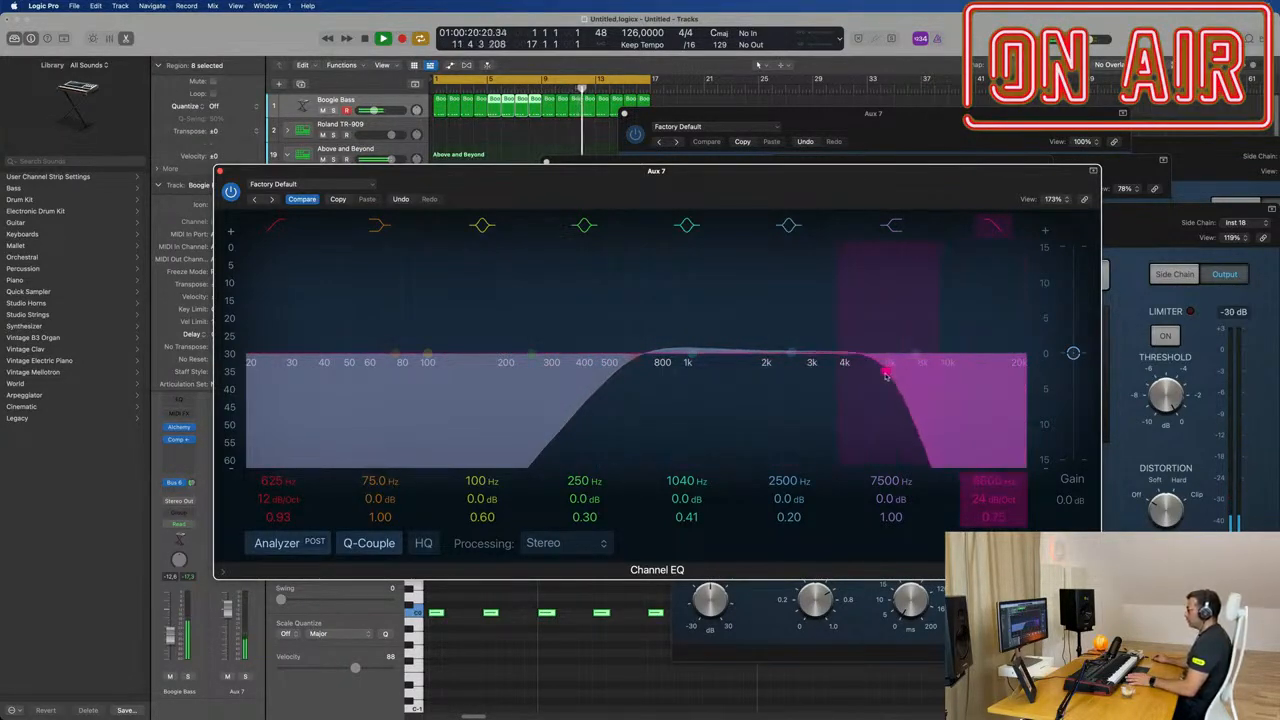
{"action": "left_click", "coordinate": [221, 171]}
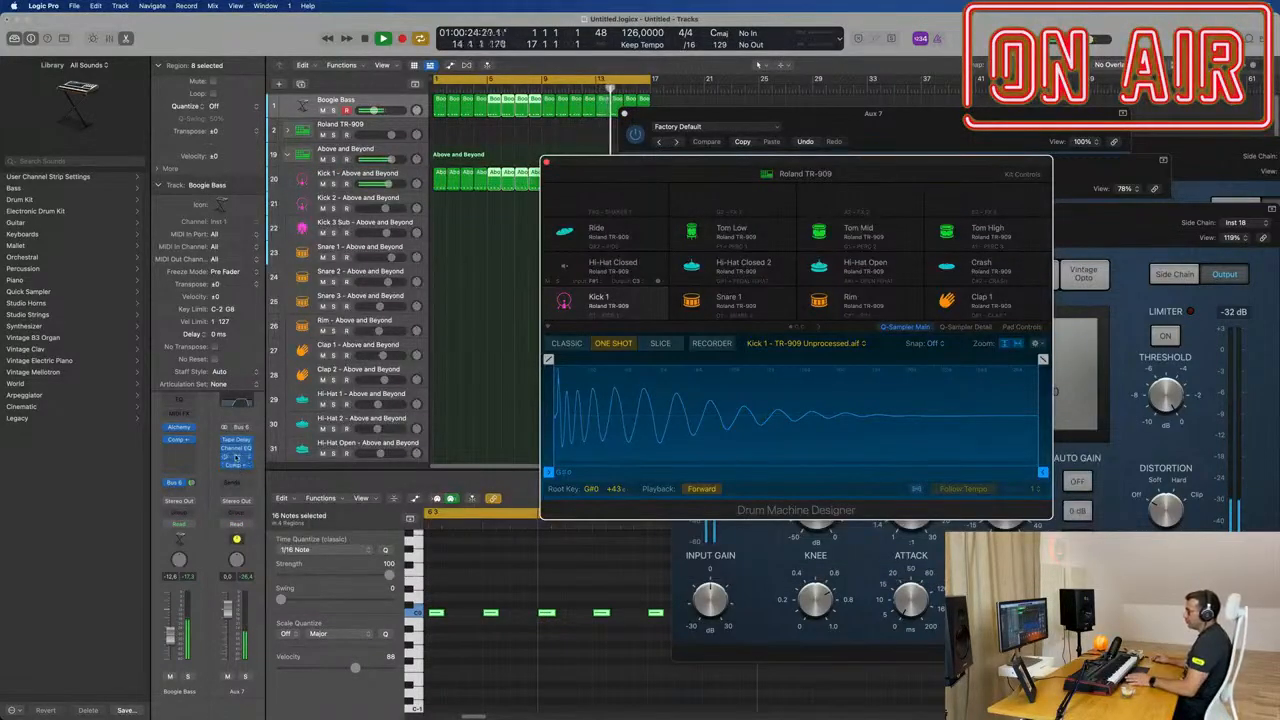
Step: Load the factory preset Gated Reverb 01 in SilverVerb, with 100 % dry and about 79 % wet output
{"action": "left_click", "coordinate": [236, 458]}
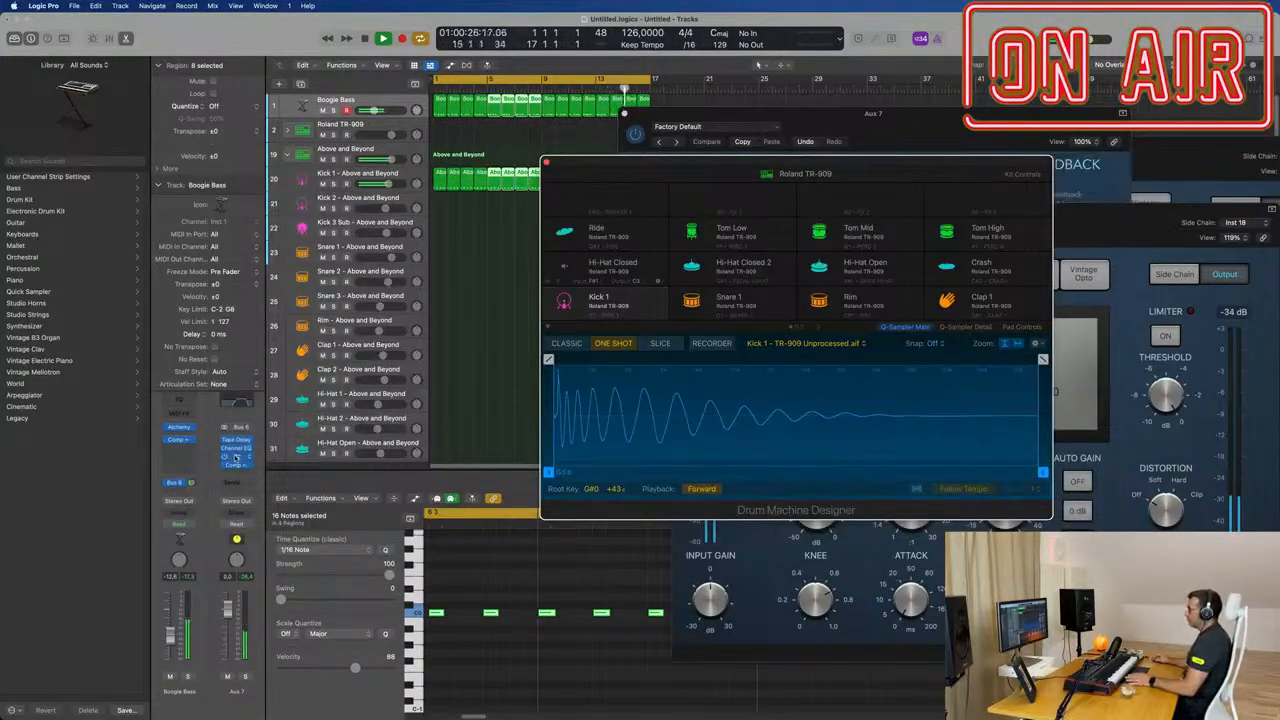
{"action": "left_click", "coordinate": [236, 458]}
{"action": "left_click_drag", "start_coordinate": [932, 174], "coordinate": [700, 168]}
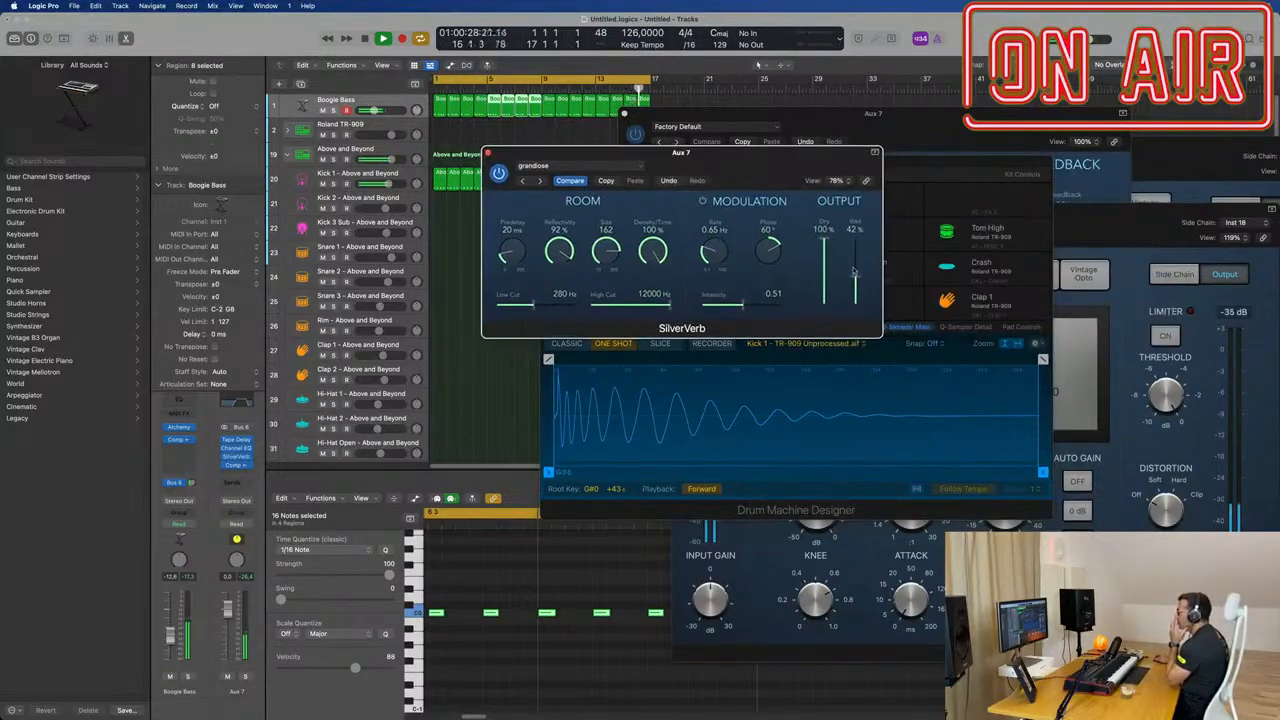
{"action": "left_click", "coordinate": [551, 167]}
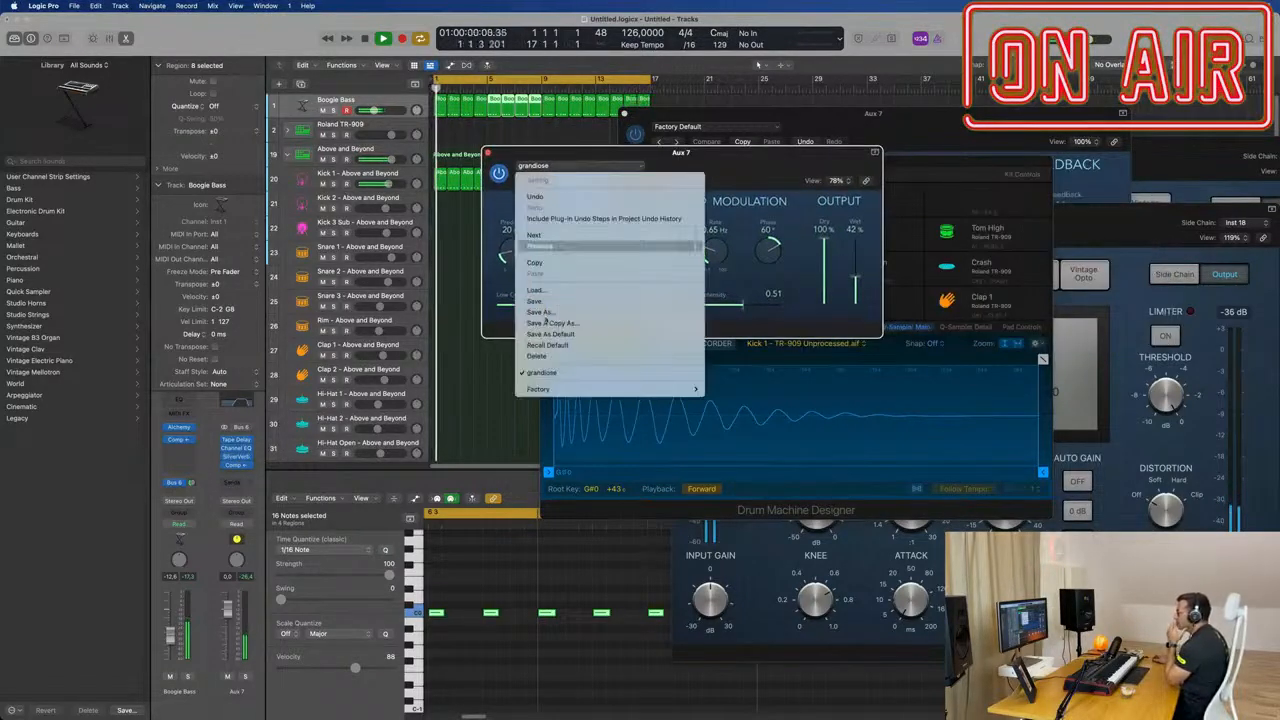
{"action": "mouse_move", "coordinate": [558, 390]}
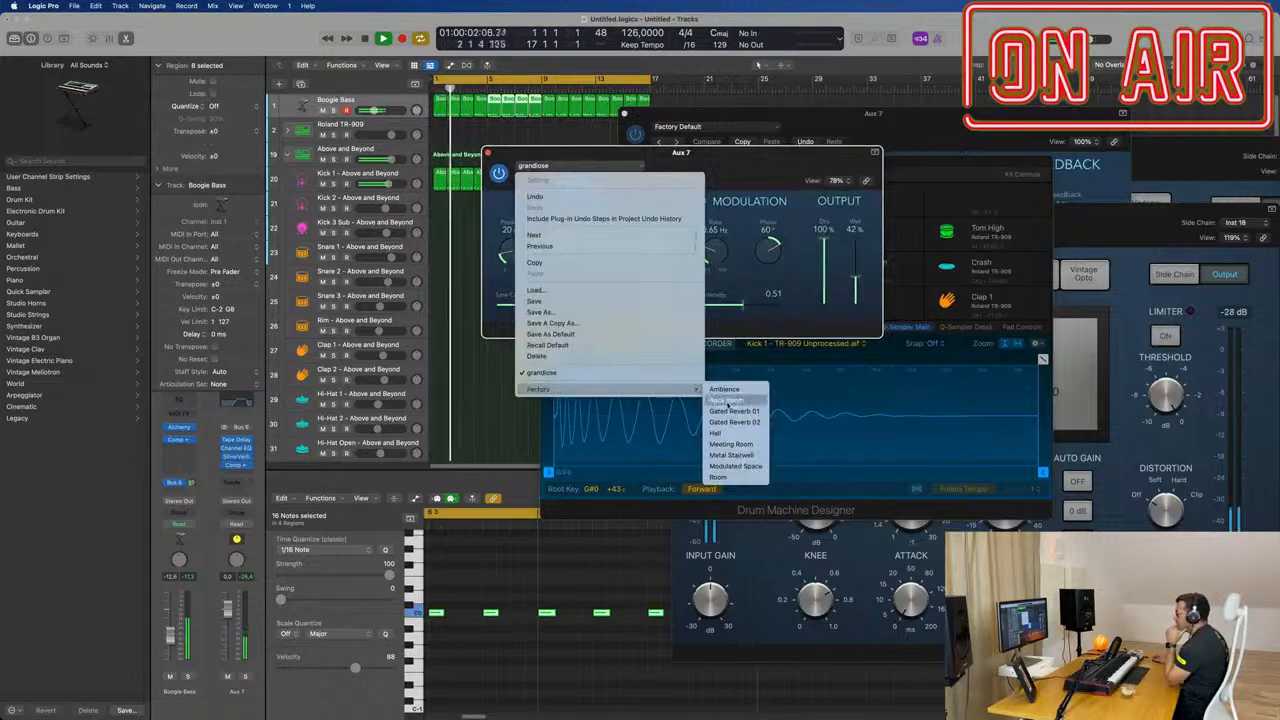
{"action": "left_click", "coordinate": [733, 410]}
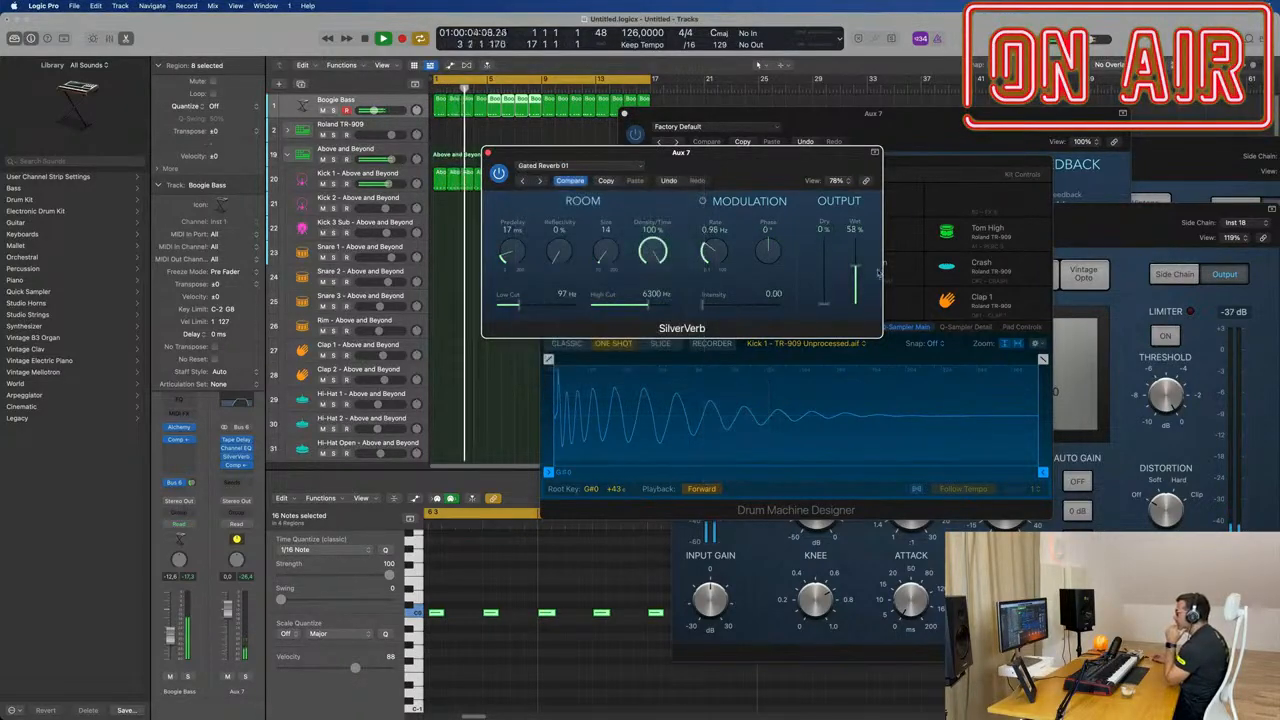
{"action": "mouse_move", "coordinate": [848, 275]}
{"action": "left_mouse_down"}
{"action": "mouse_move", "coordinate": [854, 245]}
{"action": "mouse_move", "coordinate": [854, 256]}
{"action": "left_mouse_up"}
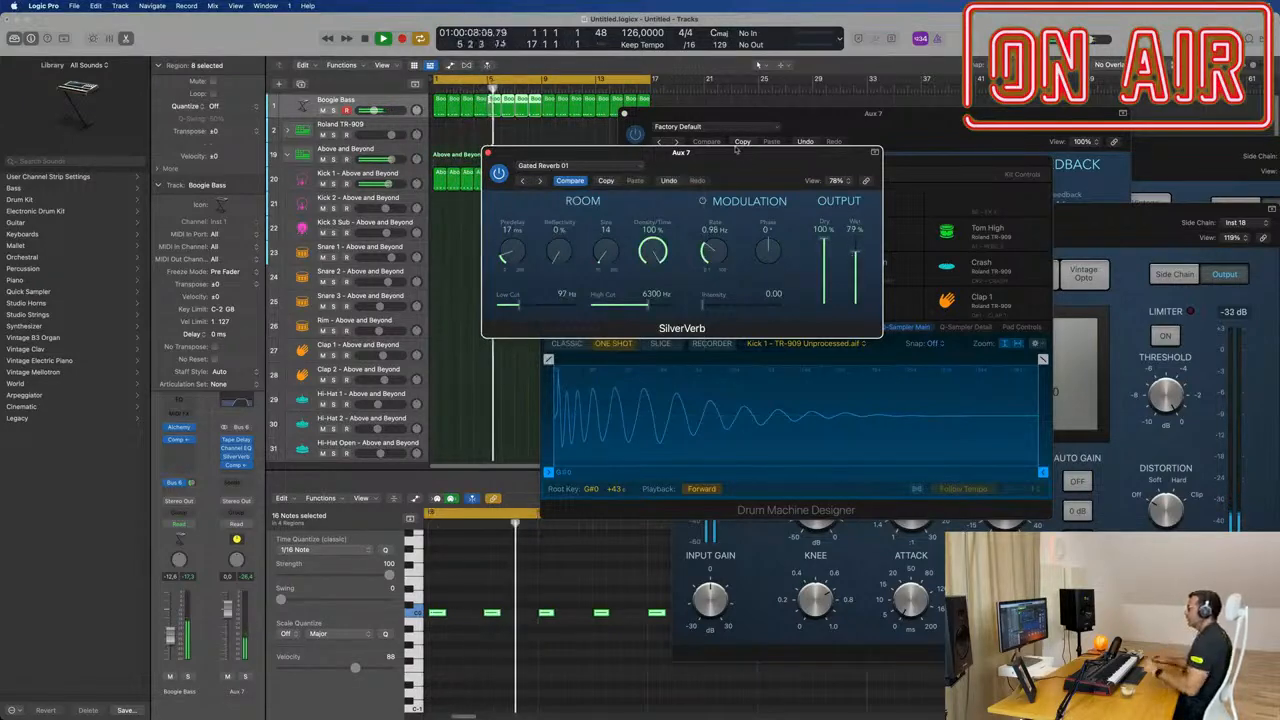
Step: Try the Gated Reverb 02 preset in SilverVerb and return to Gated Reverb 01
{"action": "left_click_drag", "start_coordinate": [700, 152], "coordinate": [784, 165]}
{"action": "left_click", "coordinate": [623, 195]}
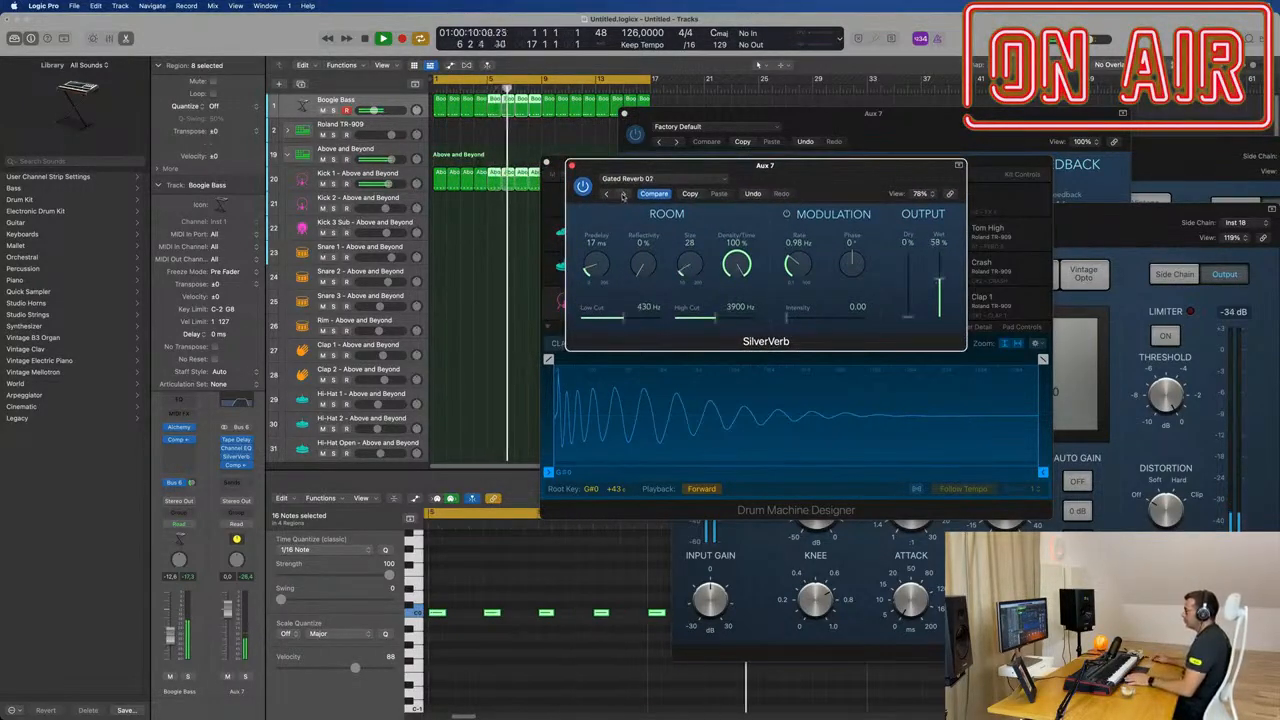
{"action": "left_click", "coordinate": [606, 195]}
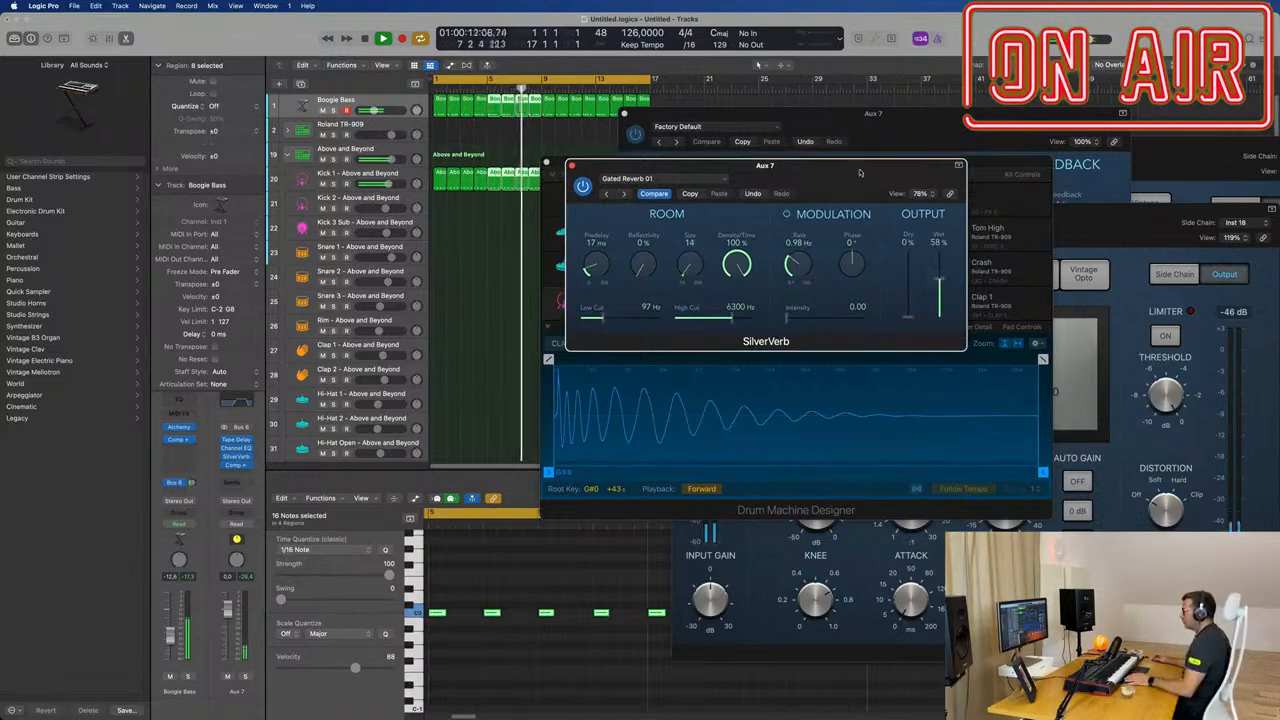
Step: Set SilverVerb's low cut to 290 Hz, high cut to 12000 Hz, size to 16, dry to 100 % and wet to about 83 %
{"action": "left_click_drag", "start_coordinate": [841, 172], "coordinate": [738, 176]}
{"action": "left_click_drag", "start_coordinate": [628, 322], "coordinate": [653, 322]}
{"action": "left_click_drag", "start_coordinate": [499, 322], "coordinate": [519, 324]}
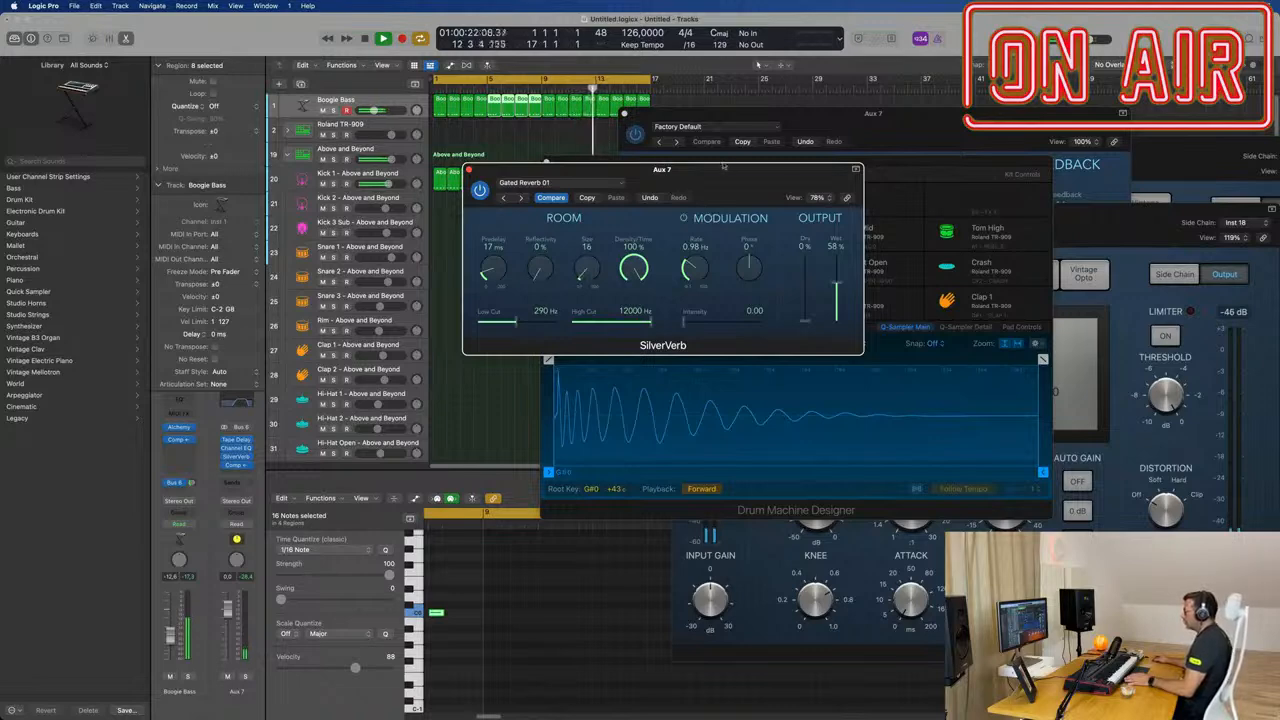
{"action": "left_click_drag", "start_coordinate": [722, 166], "coordinate": [821, 178]}
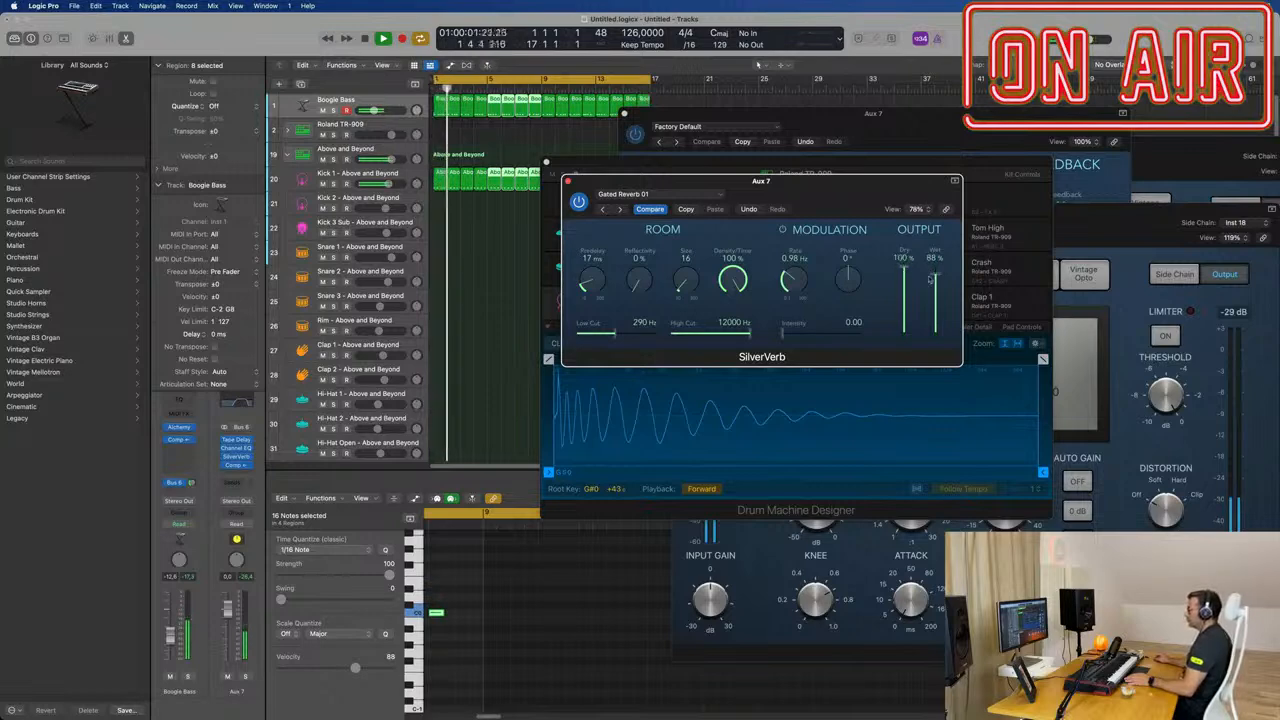
{"action": "left_click_drag", "start_coordinate": [814, 193], "coordinate": [1036, 155]}
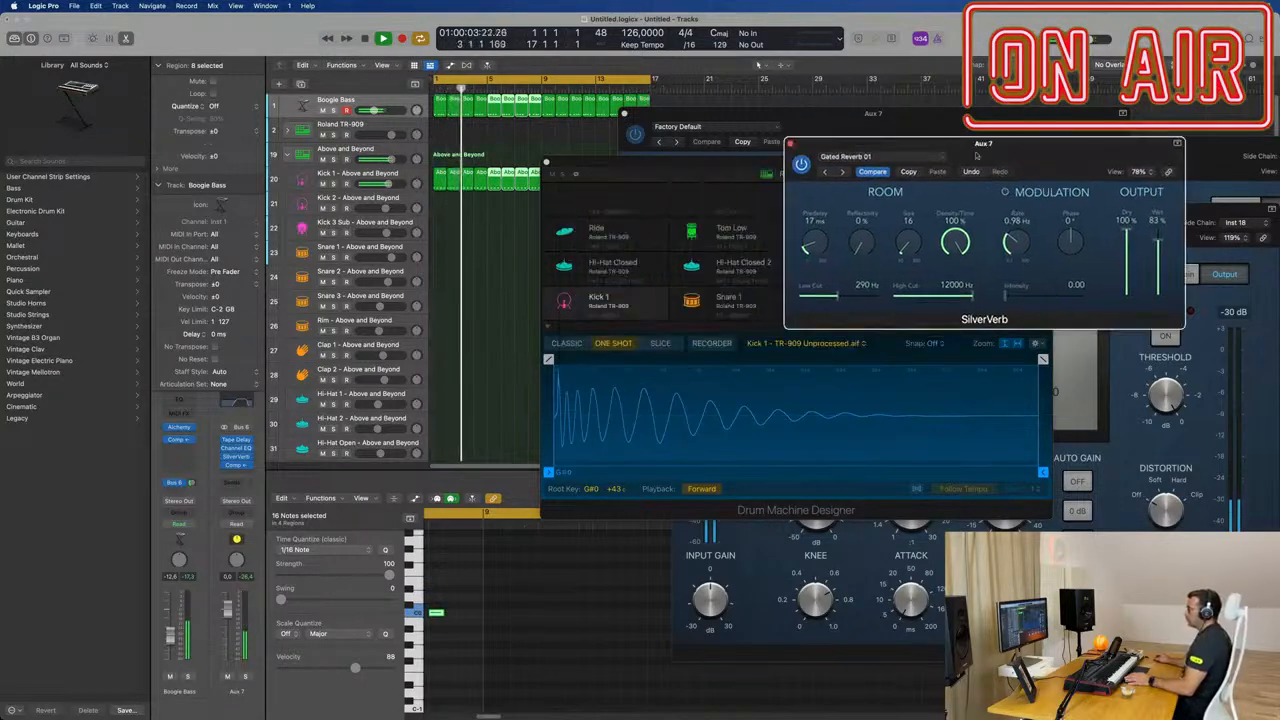
Step: Open Alchemy on the Boogie Bass channel and compare the sound with the Bus 6 send bypassed and enabled
{"action": "left_click", "coordinate": [156, 417]}
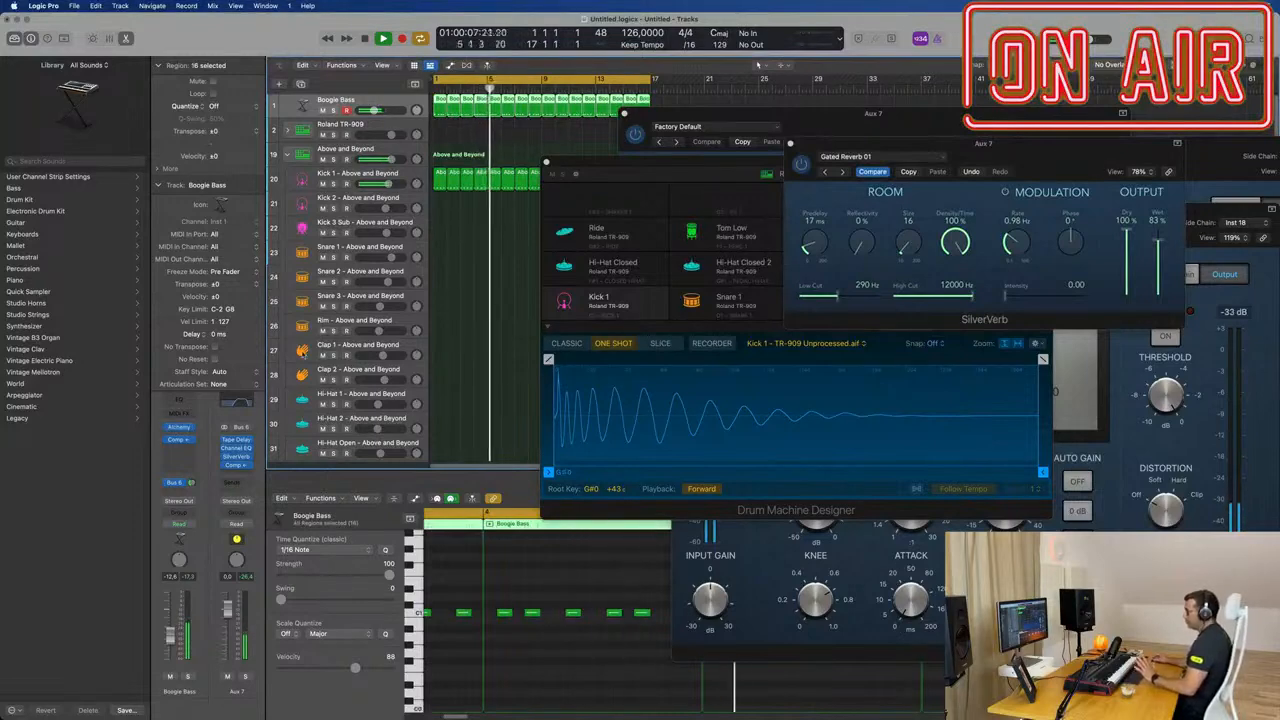
{"action": "left_click", "coordinate": [180, 432]}
{"action": "left_click_drag", "start_coordinate": [1123, 183], "coordinate": [818, 176]}
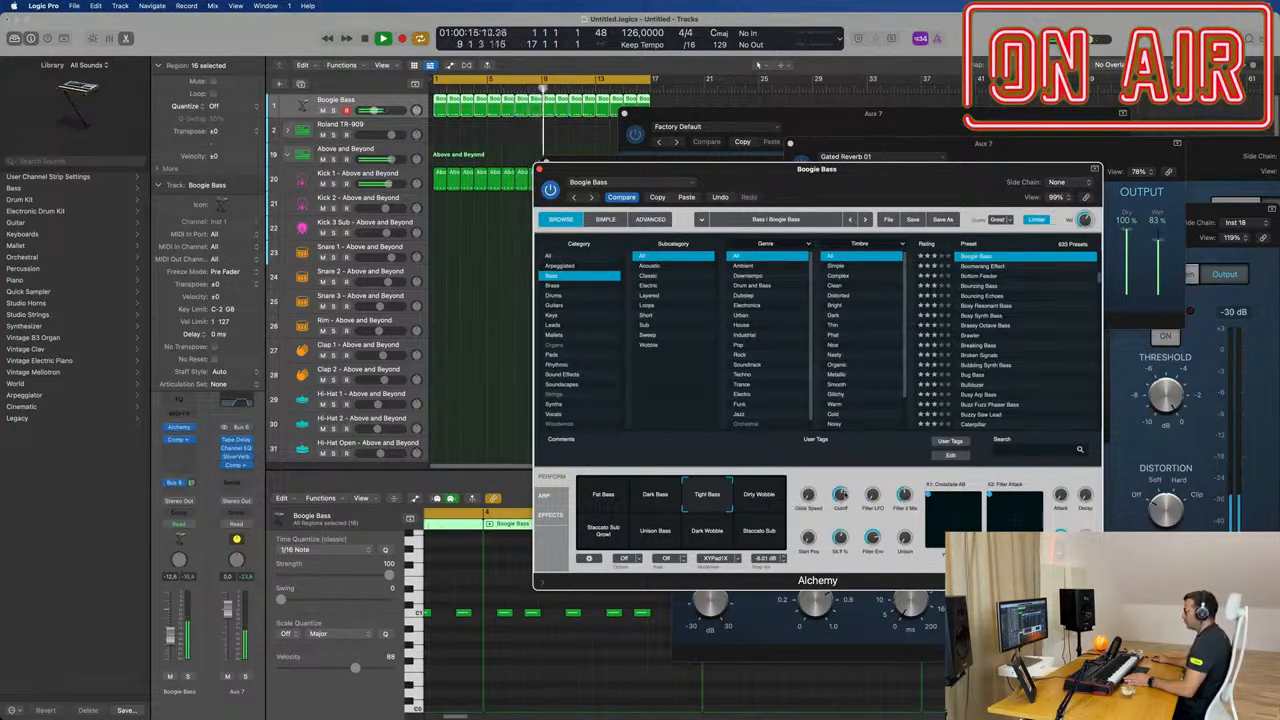
{"action": "left_click_drag", "start_coordinate": [928, 168], "coordinate": [864, 64]}
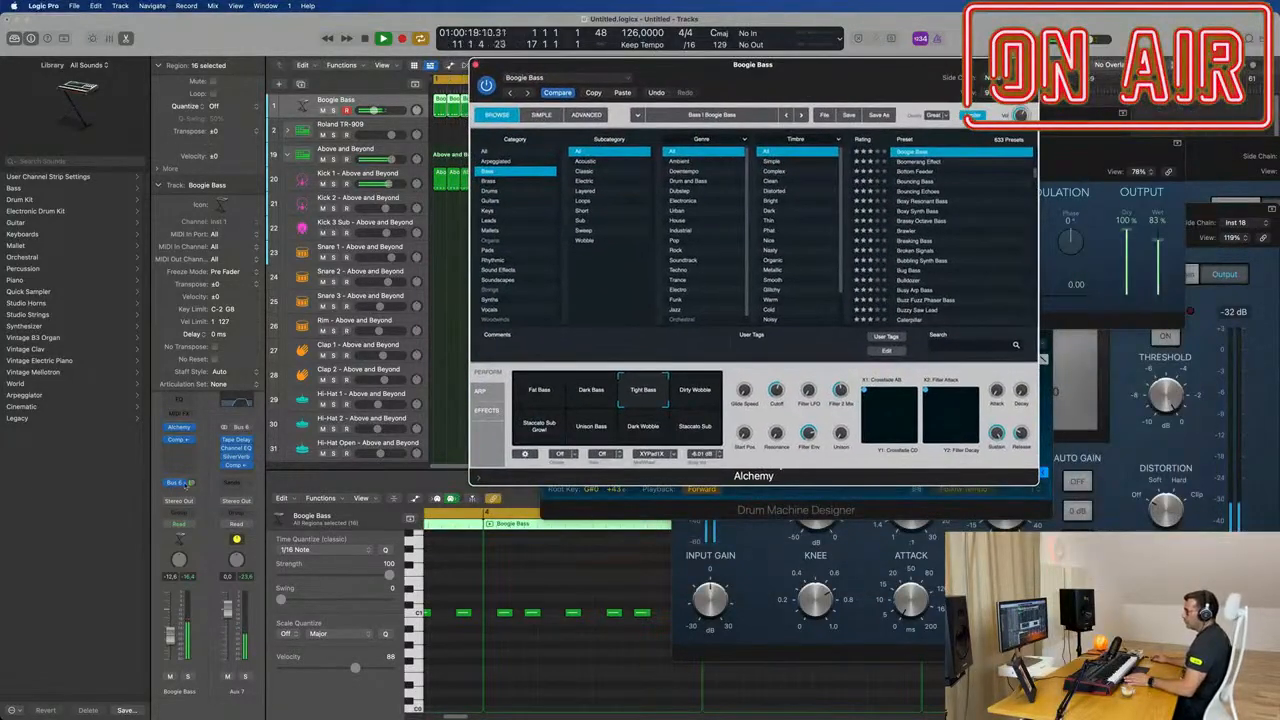
{"action": "left_click", "coordinate": [167, 485]}
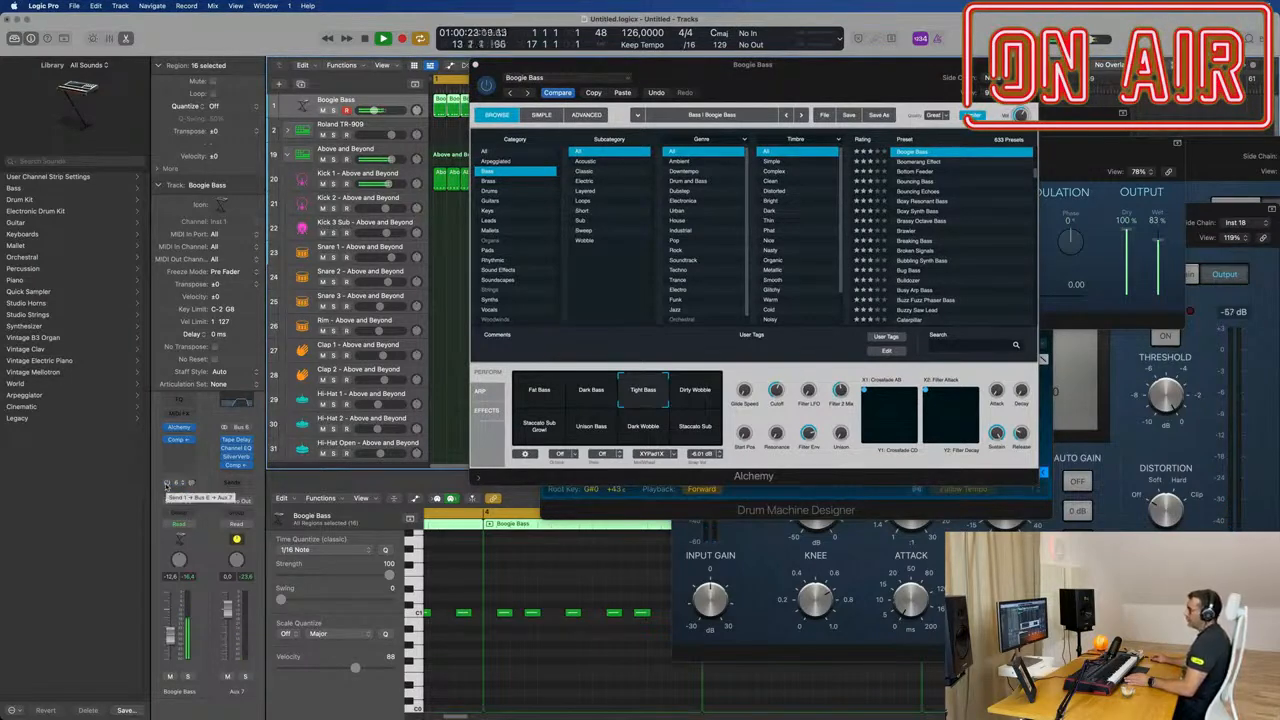
Step: Close the Alchemy and Drum Machine Designer windows and shift the Tape Delay window to uncover the tracks
{"action": "left_click_drag", "start_coordinate": [771, 88], "coordinate": [649, 240]}
{"action": "left_click", "coordinate": [353, 217]}
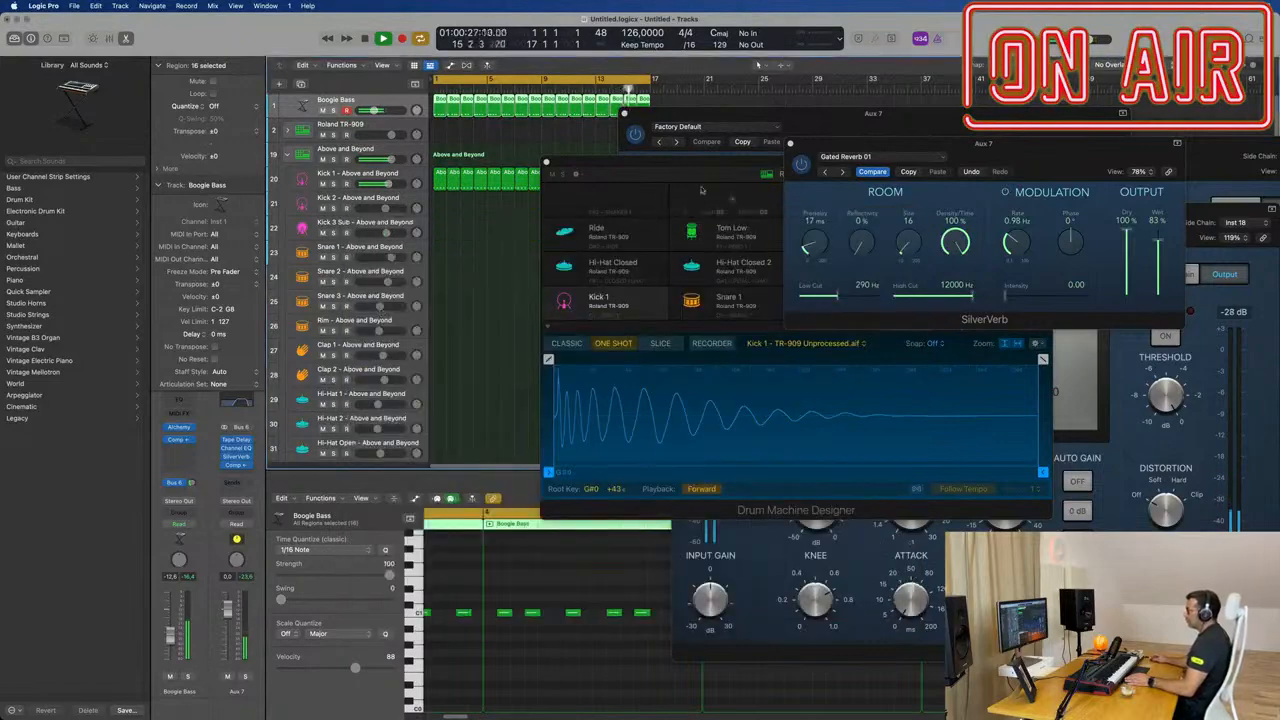
{"action": "left_click_drag", "start_coordinate": [687, 166], "coordinate": [602, 186]}
{"action": "left_click", "coordinate": [461, 184]}
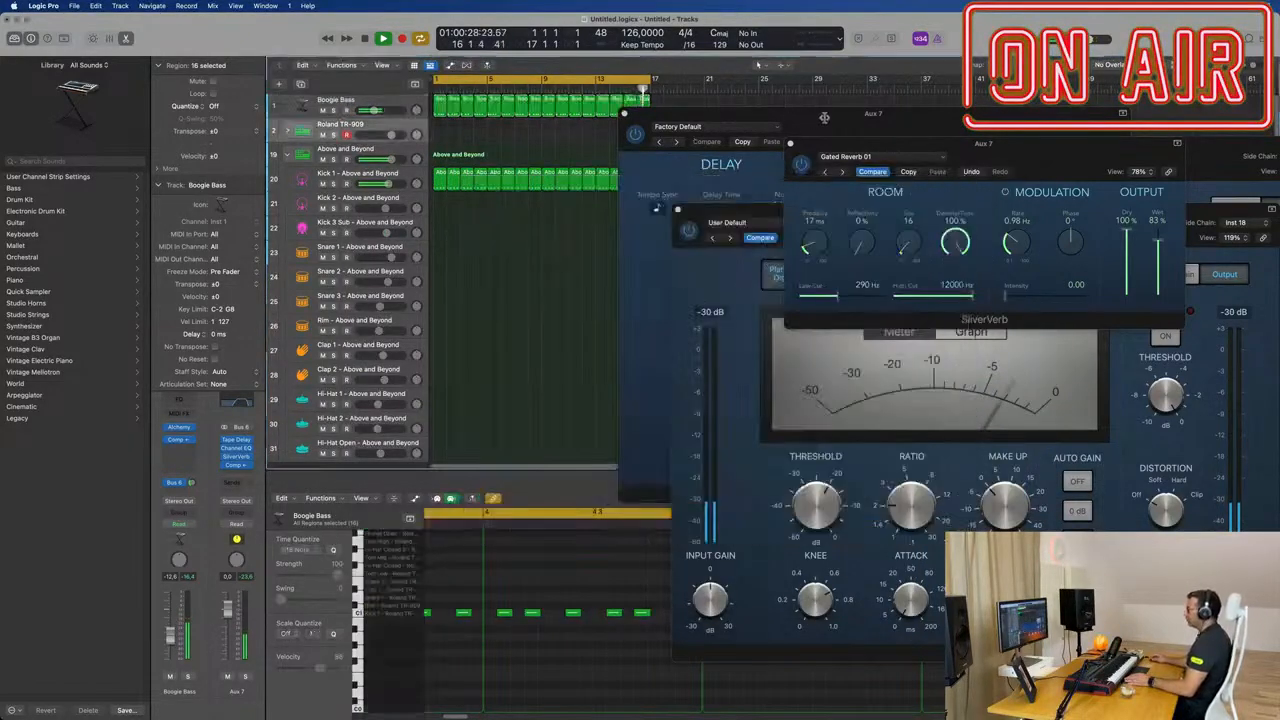
{"action": "left_click_drag", "start_coordinate": [814, 116], "coordinate": [702, 146]}
{"action": "left_click", "coordinate": [512, 145]}
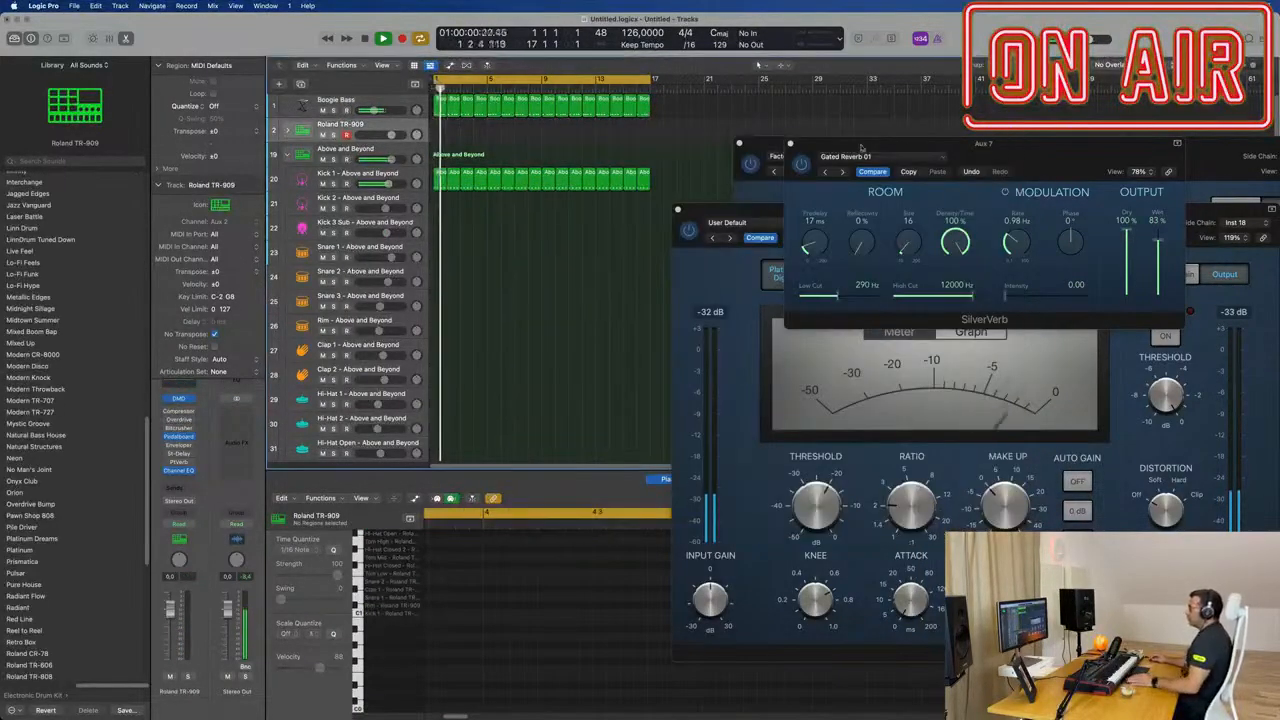
Step: Clear SilverVerb out of view, duplicate the Boogie Bass track with its settings and move the first bass region onto the new track
{"action": "left_click_drag", "start_coordinate": [796, 145], "coordinate": [660, 152]}
{"action": "left_click", "coordinate": [660, 152]}
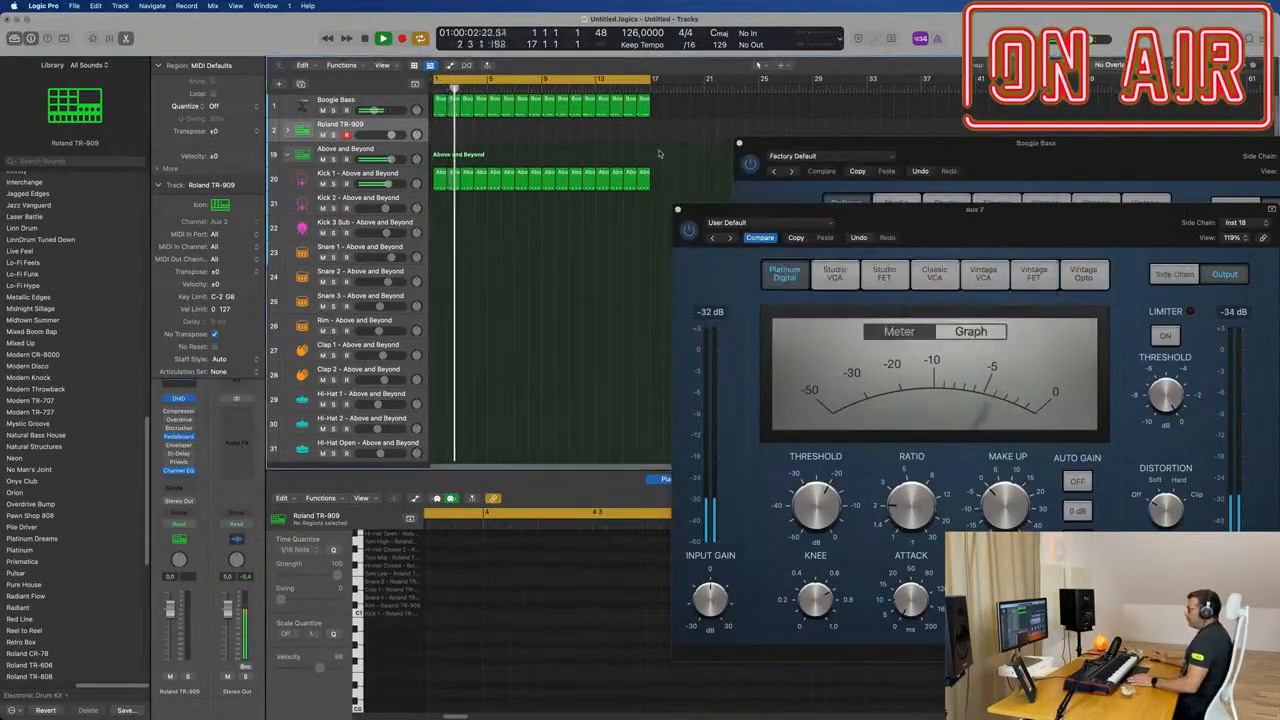
{"action": "left_click", "coordinate": [441, 108]}
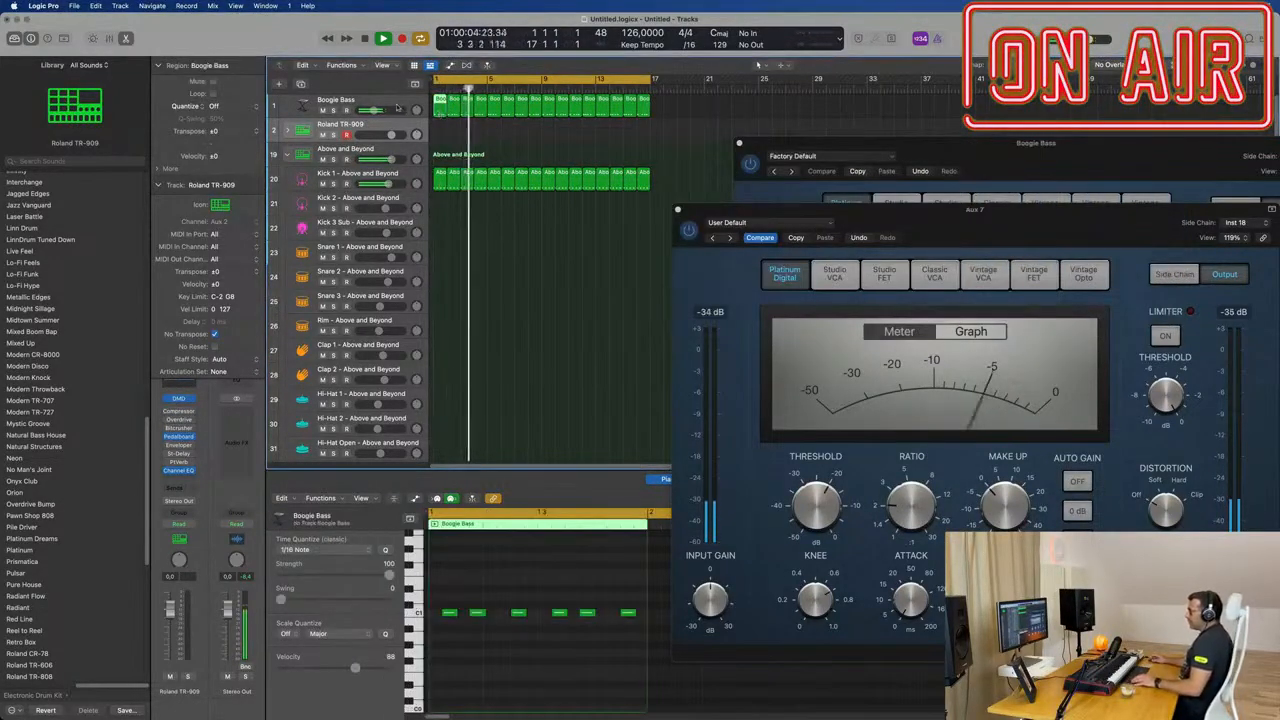
{"action": "left_click", "coordinate": [403, 112]}
{"action": "key", "text": "super+d"}
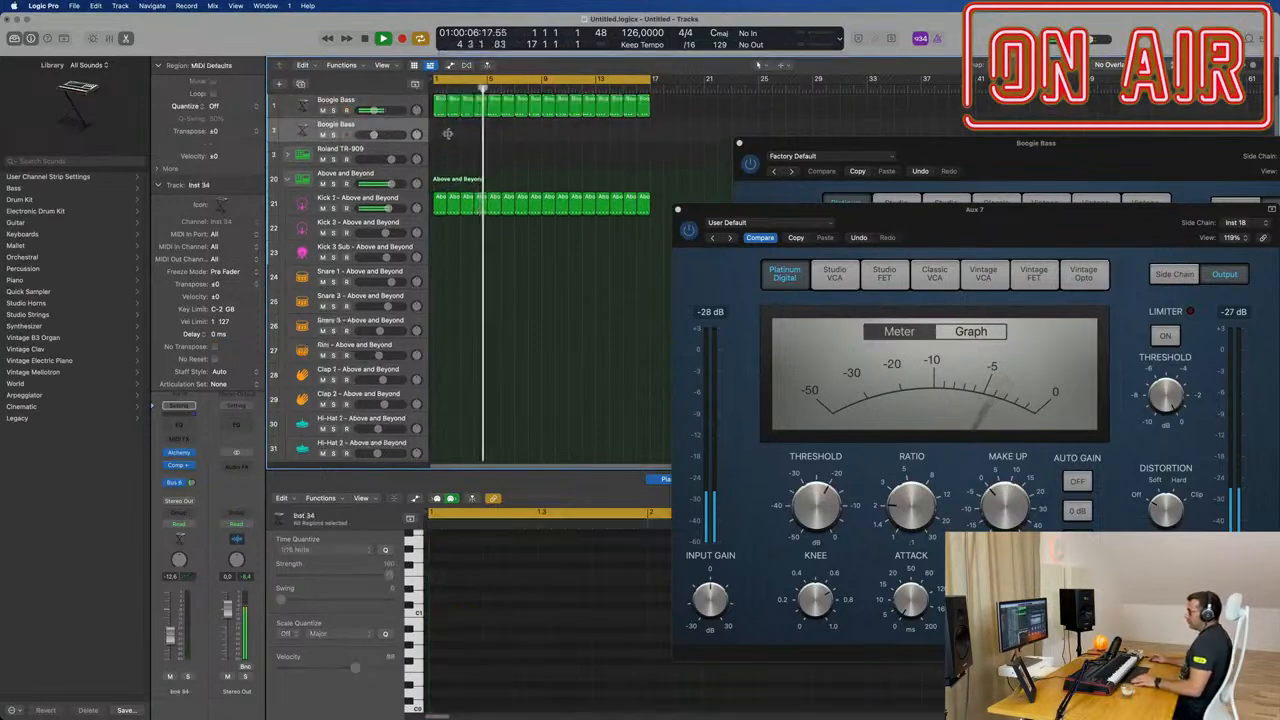
{"action": "left_click_drag", "start_coordinate": [439, 101], "coordinate": [440, 128]}
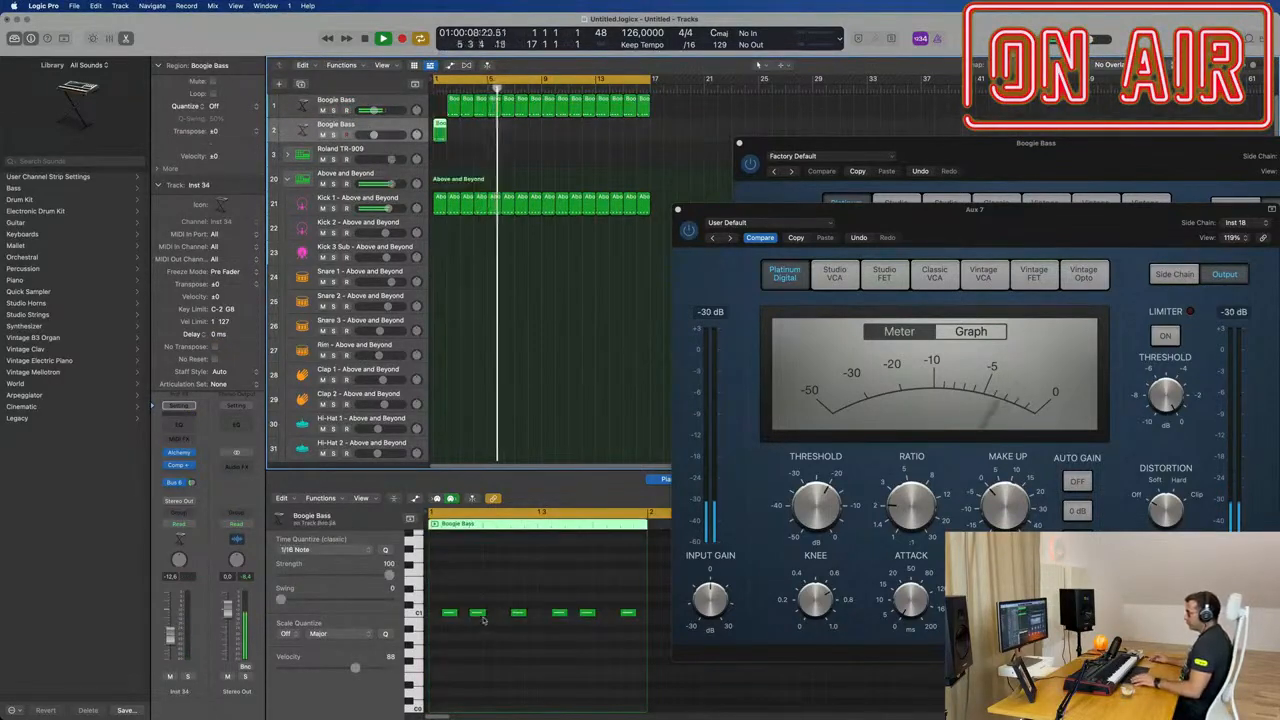
Step: Reduce the moved region to one bass note at the start of bar 1, doubled an octave higher, and play it back
{"action": "left_click_drag", "start_coordinate": [458, 598], "coordinate": [609, 638]}
{"action": "key", "text": "Delete"}
{"action": "left_click_drag", "start_coordinate": [446, 615], "coordinate": [434, 572]}
{"action": "key", "text": "super+a"}
{"action": "key", "text": "space"}
{"action": "key", "text": "space"}
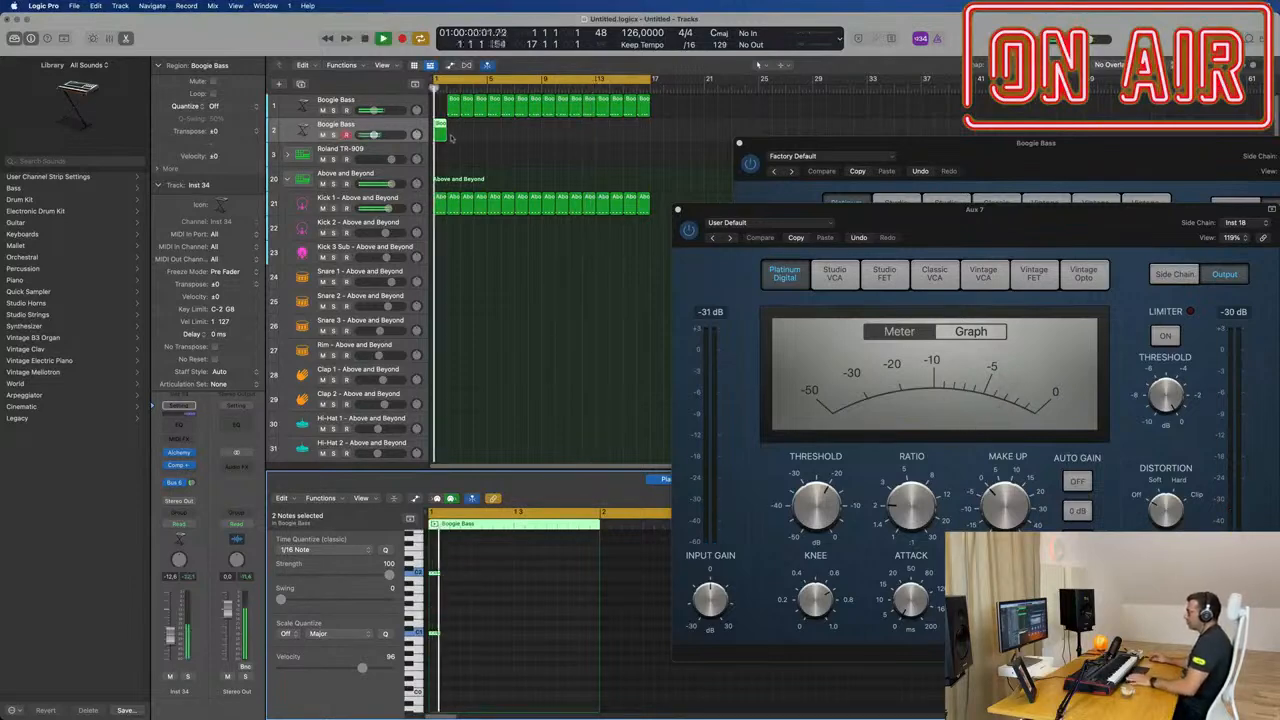
Step: Fill the empty first bar of the original Boogie Bass track with a copy of the neighbouring bass region and play it
{"action": "key", "text": "space"}
{"action": "left_click", "coordinate": [449, 108]}
{"action": "mouse_move", "coordinate": [449, 108]}
{"action": "left_mouse_down"}
{"action": "mouse_move", "coordinate": [466, 107]}
{"action": "mouse_move", "coordinate": [453, 107]}
{"action": "left_mouse_up"}
{"action": "key", "text": "space"}
{"action": "key", "text": "space"}
{"action": "key", "text": "space"}
Step: Transpose both notes in the duplicated track's region up one octave
{"action": "left_click", "coordinate": [396, 126]}
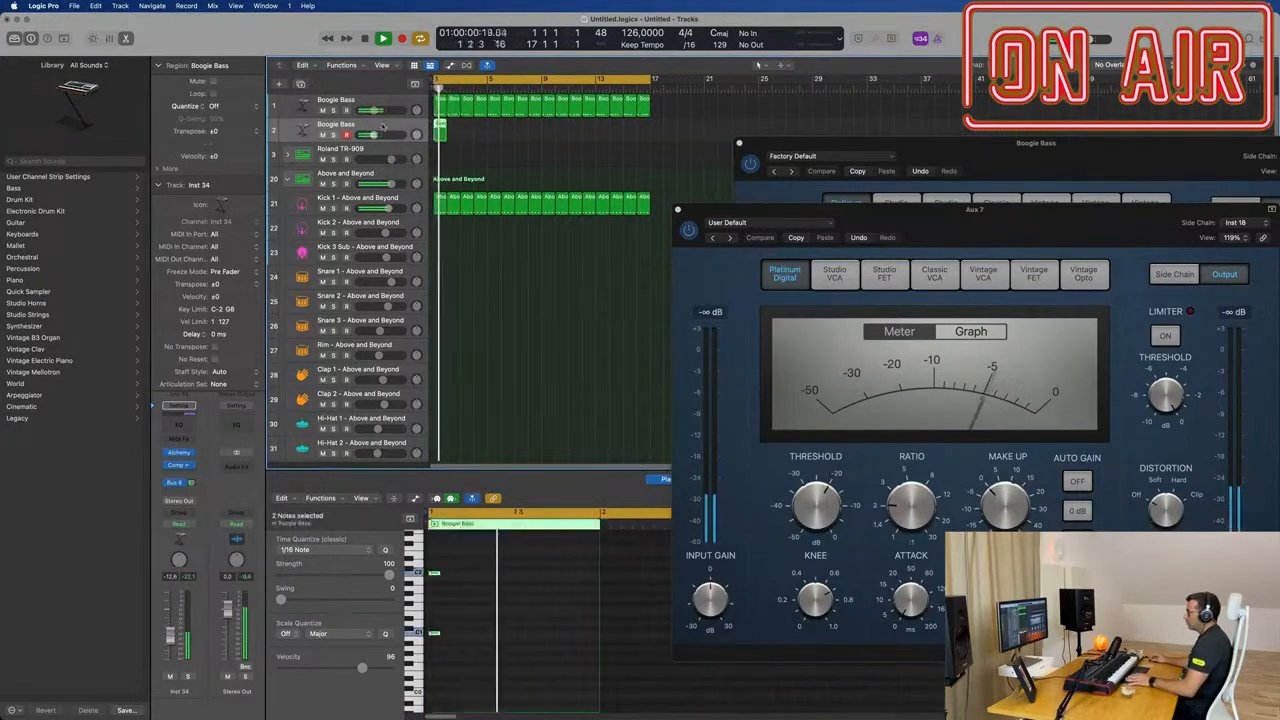
{"action": "key", "text": "super+a"}
{"action": "key", "text": "alt+shift+Up"}
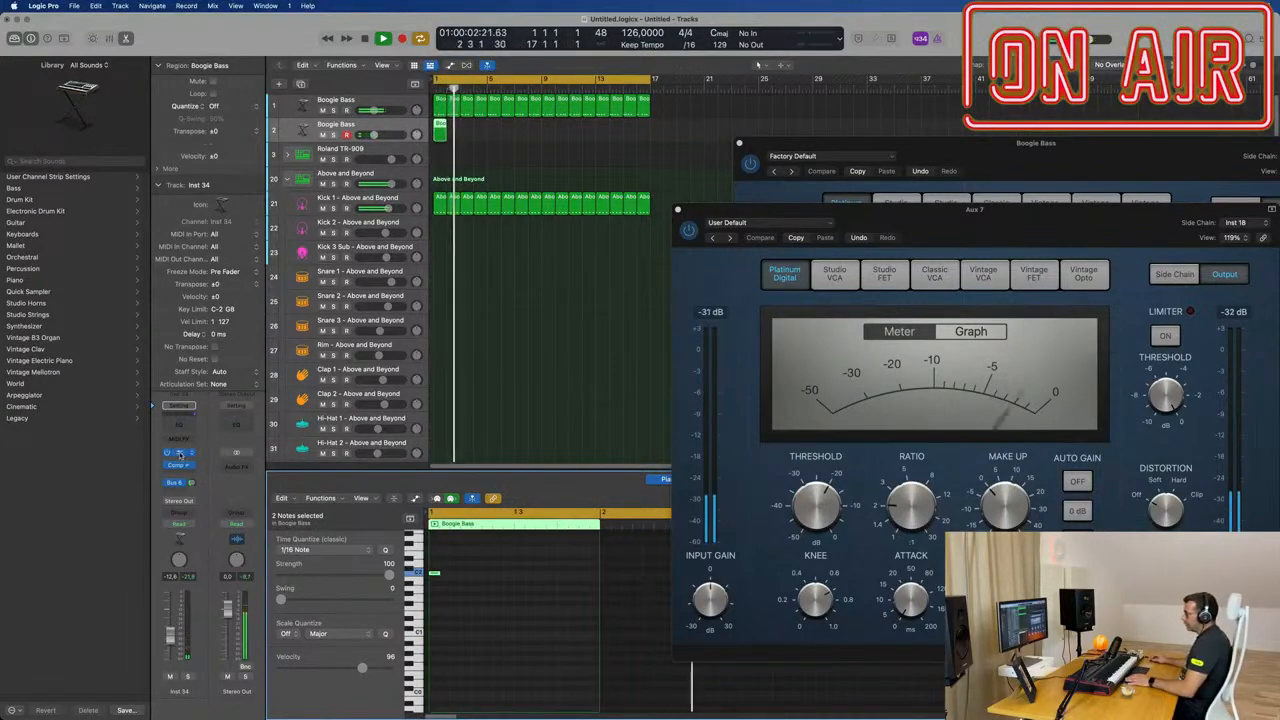
Step: Open Alchemy on the duplicated track, load the 70s Synth Strings preset from the Strings category and listen from the start
{"action": "left_click", "coordinate": [180, 454]}
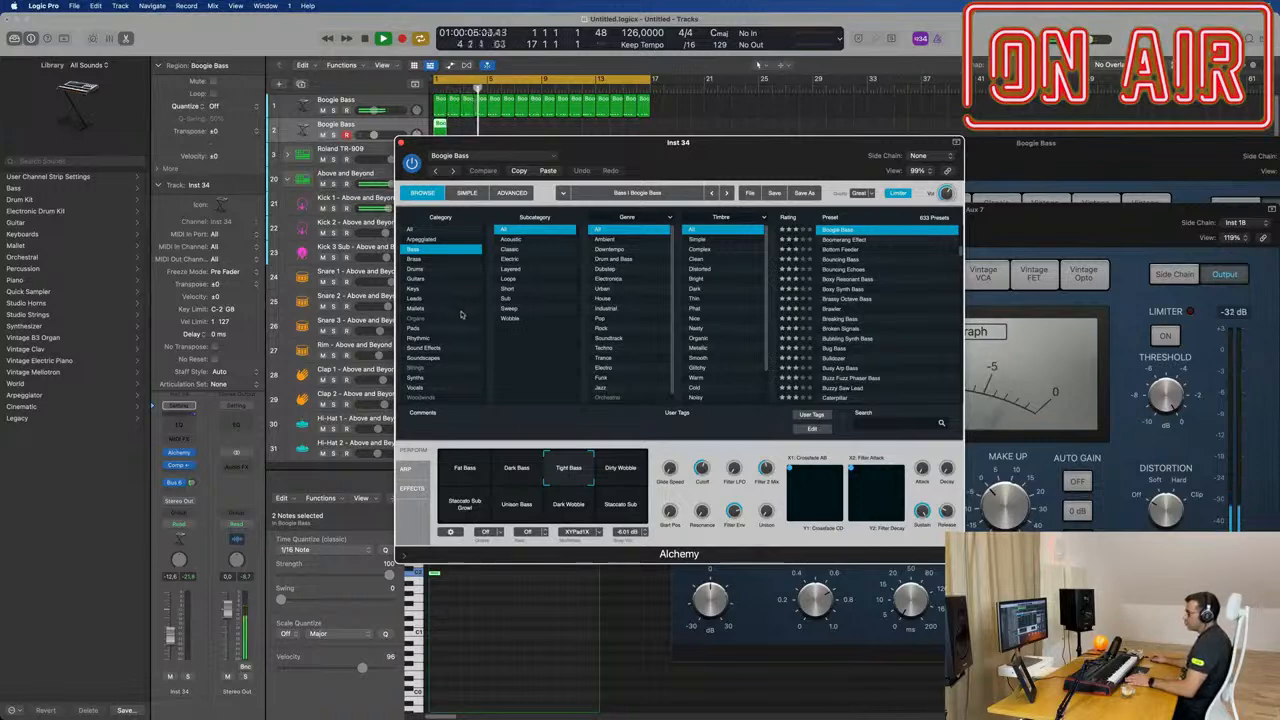
{"action": "left_click", "coordinate": [420, 370]}
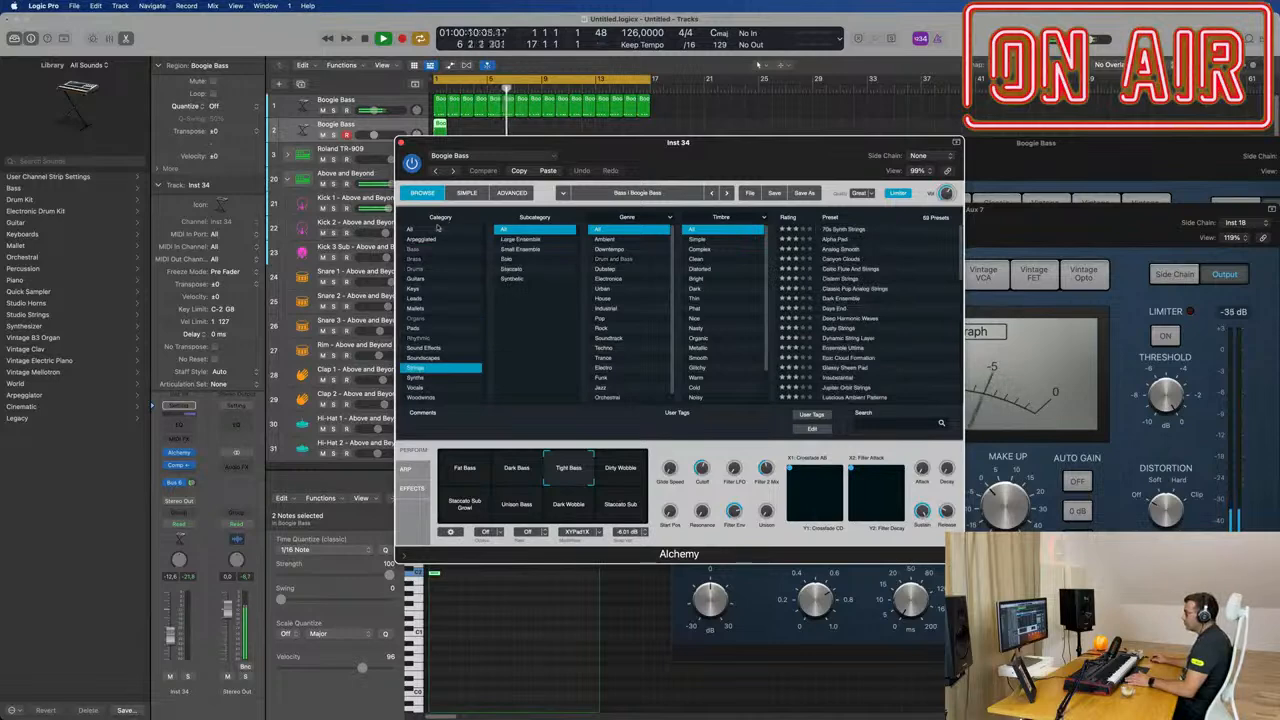
{"action": "left_click", "coordinate": [848, 229]}
{"action": "left_click_drag", "start_coordinate": [755, 155], "coordinate": [854, 141]}
{"action": "key", "text": "Return"}
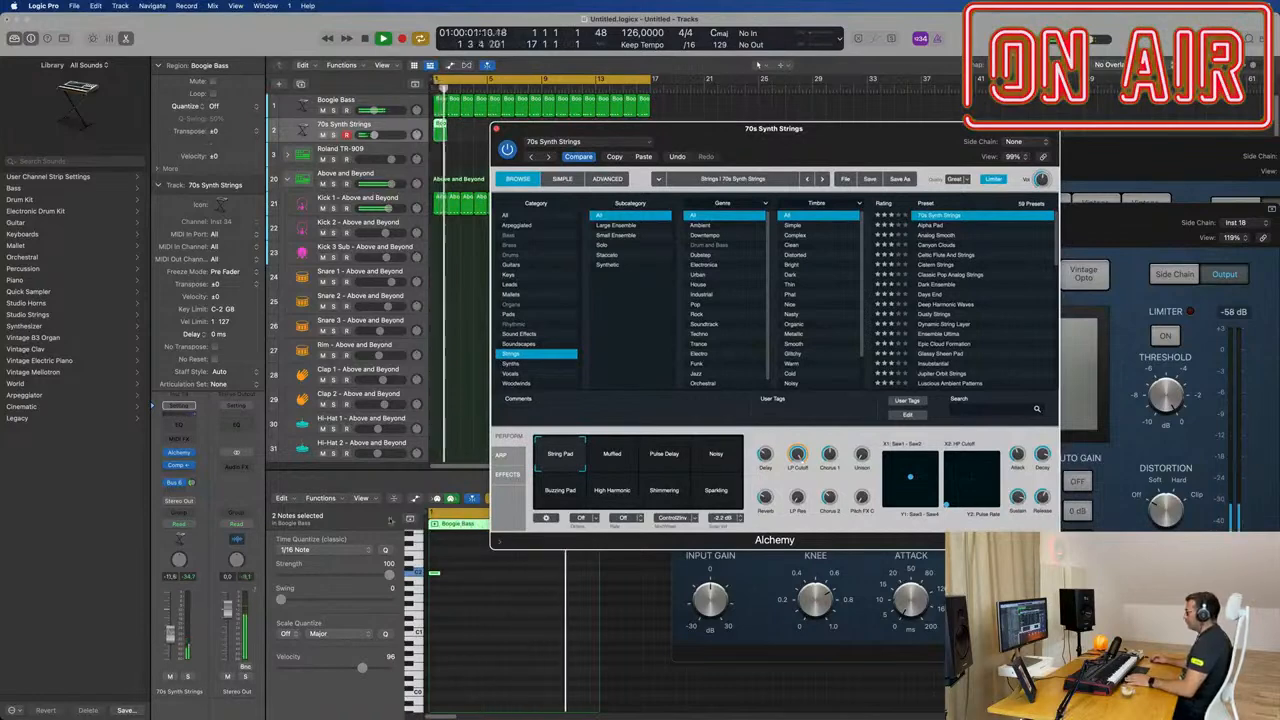
{"action": "key", "text": "Return"}
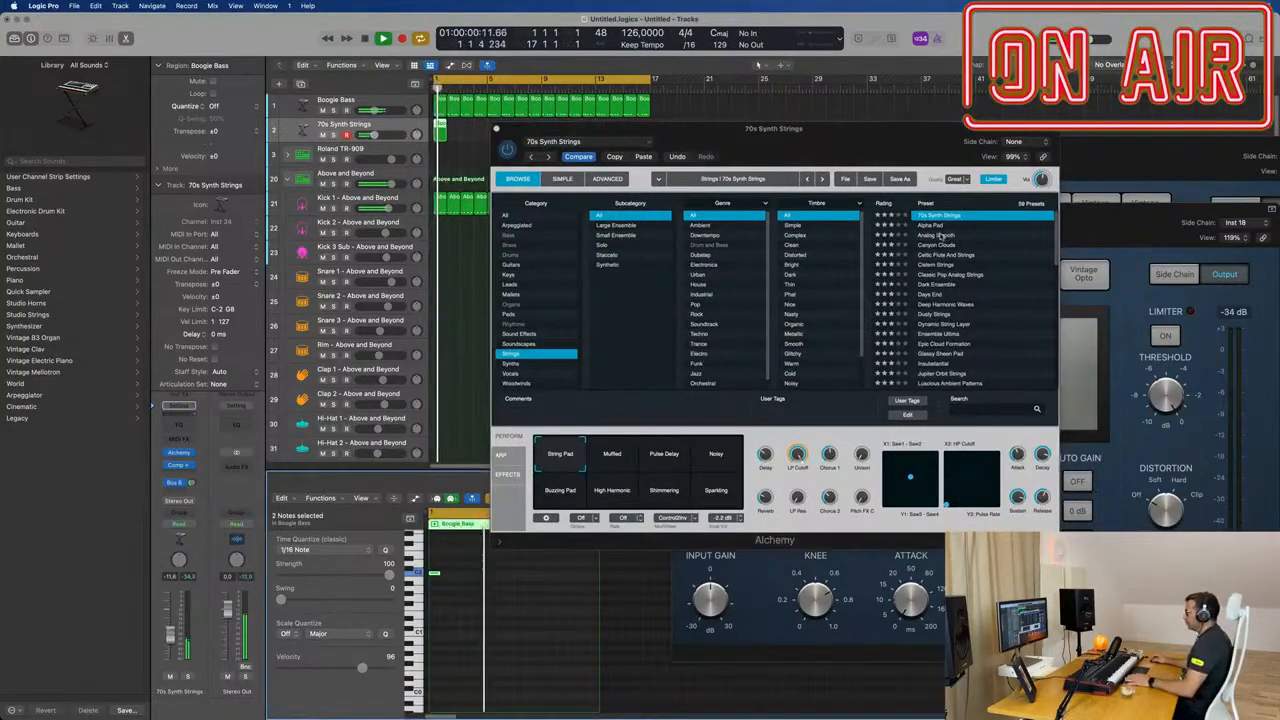
Step: Load the Analog Smooth preset in Alchemy and play it from the start
{"action": "left_click", "coordinate": [940, 236]}
{"action": "mouse_move", "coordinate": [889, 151]}
{"action": "left_mouse_down"}
{"action": "mouse_move", "coordinate": [912, 131]}
{"action": "mouse_move", "coordinate": [893, 130]}
{"action": "left_mouse_up"}
{"action": "key", "text": "space"}
{"action": "key", "text": "space"}
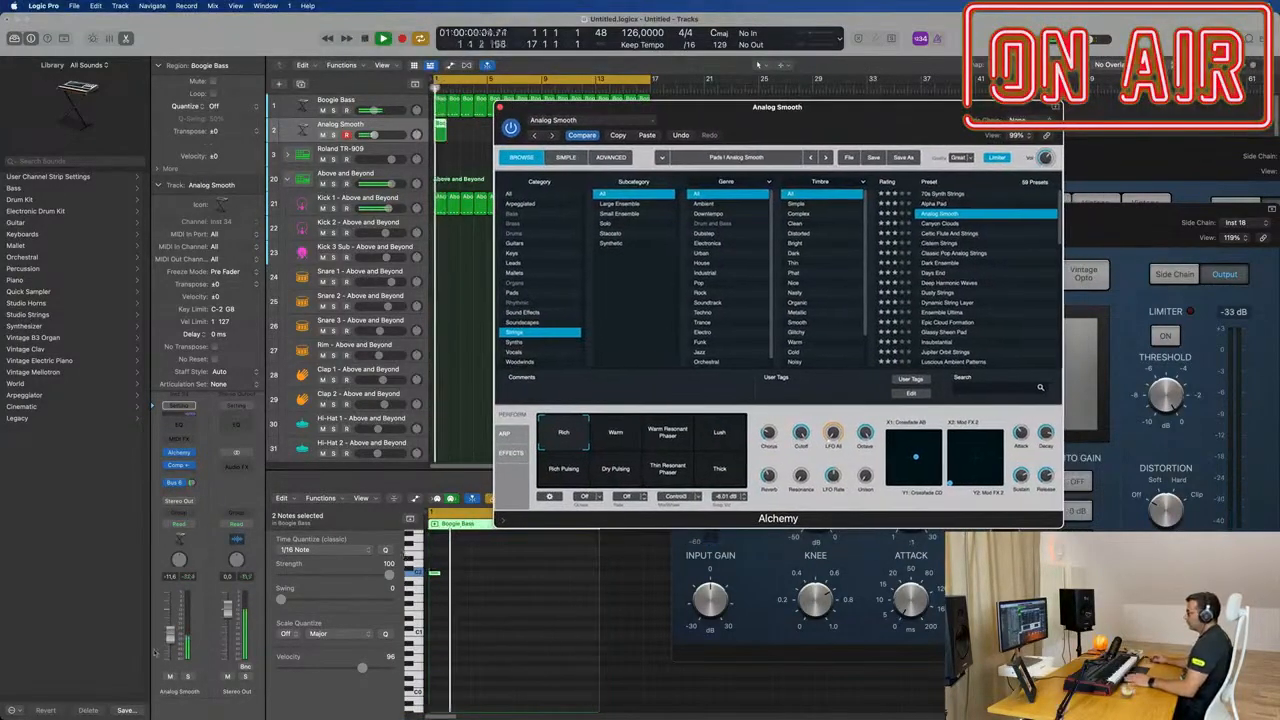
{"action": "left_click", "coordinate": [425, 499]}
{"action": "key", "text": "space"}
{"action": "key", "text": "space"}
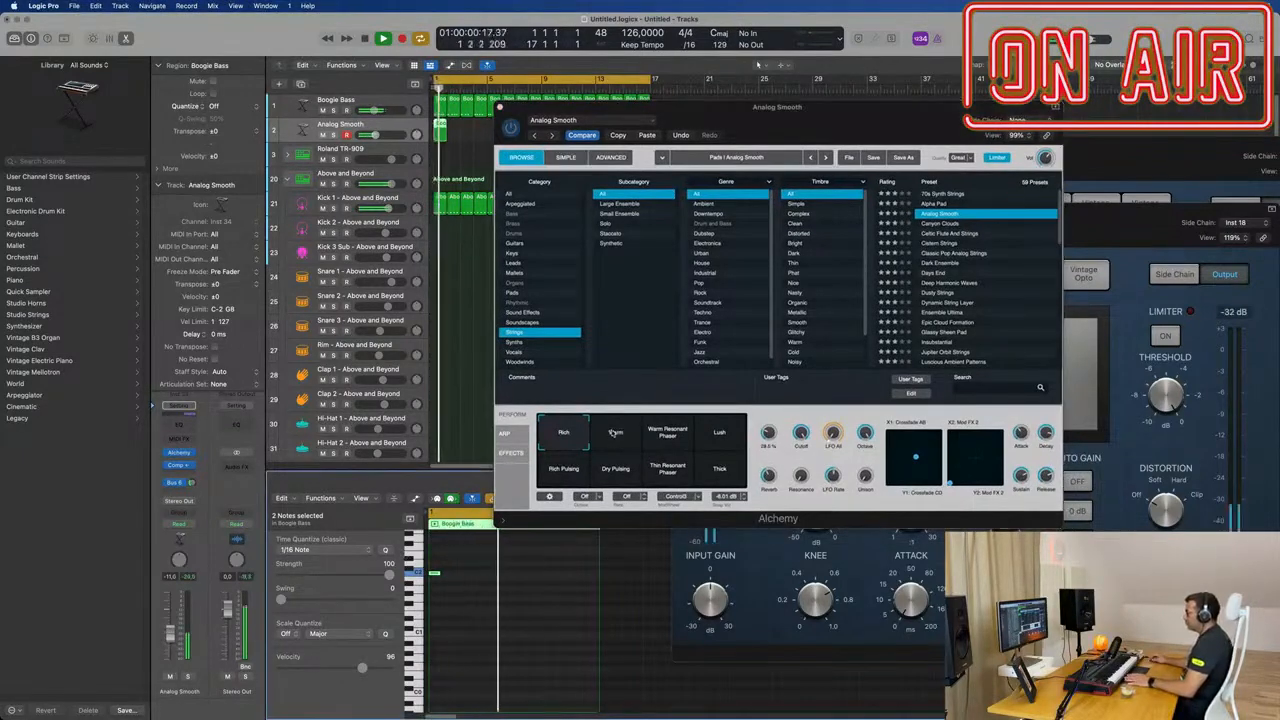
Step: Audition Analog Smooth's Warm, Warm Resonant Phaser and Lush snapshots, restarting playback for each
{"action": "left_click", "coordinate": [615, 432]}
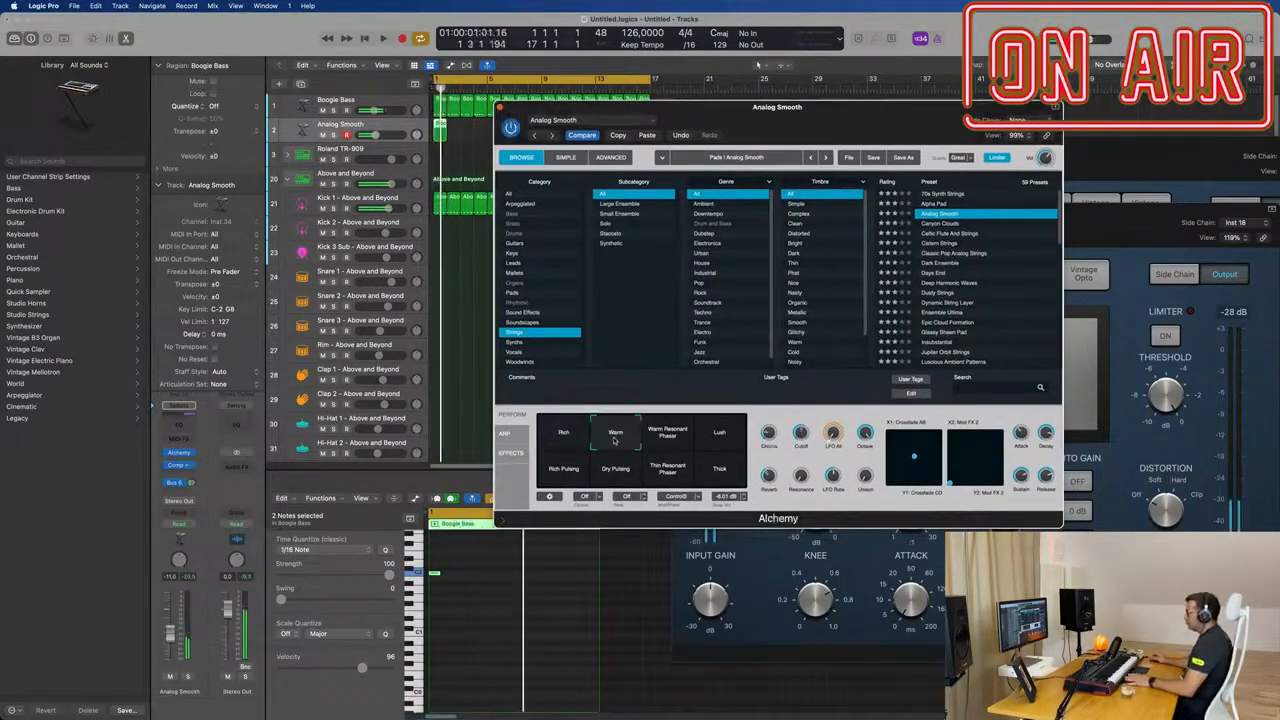
{"action": "key", "text": "space"}
{"action": "key", "text": "space"}
{"action": "left_click", "coordinate": [668, 438]}
{"action": "key", "text": "space"}
{"action": "key", "text": "space"}
{"action": "left_click", "coordinate": [712, 438]}
{"action": "key", "text": "space"}
{"action": "key", "text": "space"}
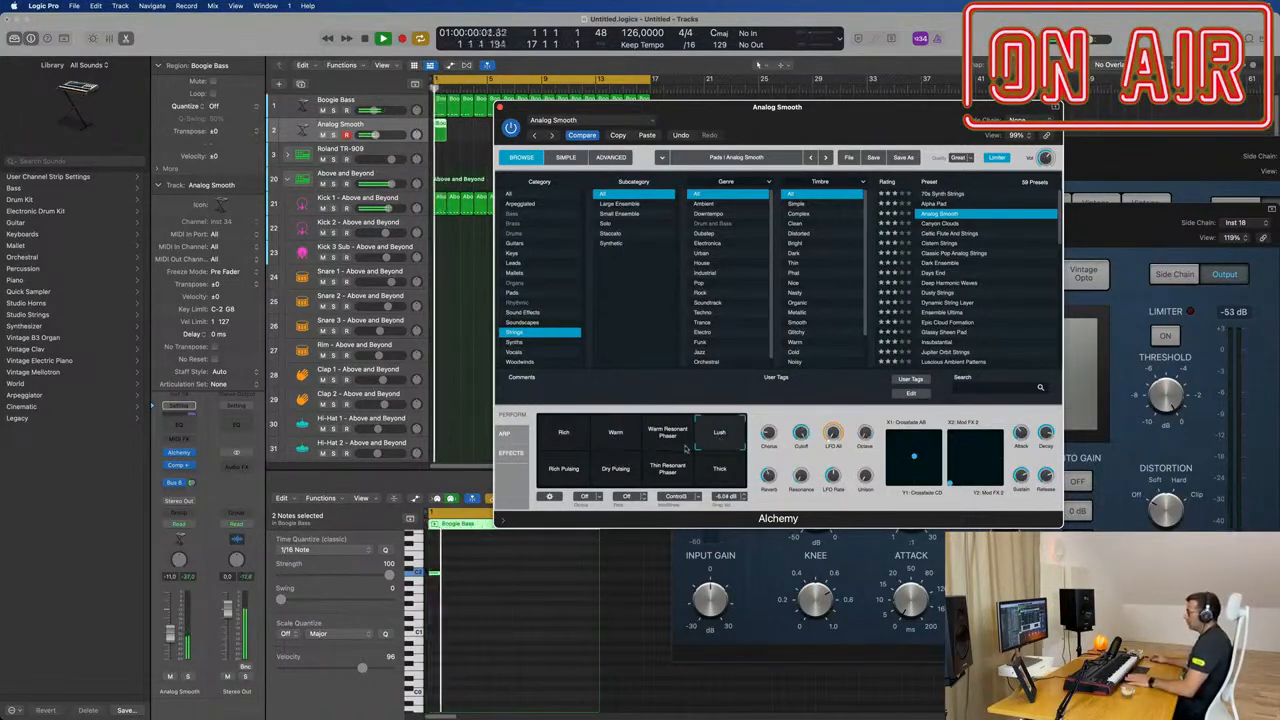
{"action": "key", "text": "space"}
{"action": "key", "text": "space"}
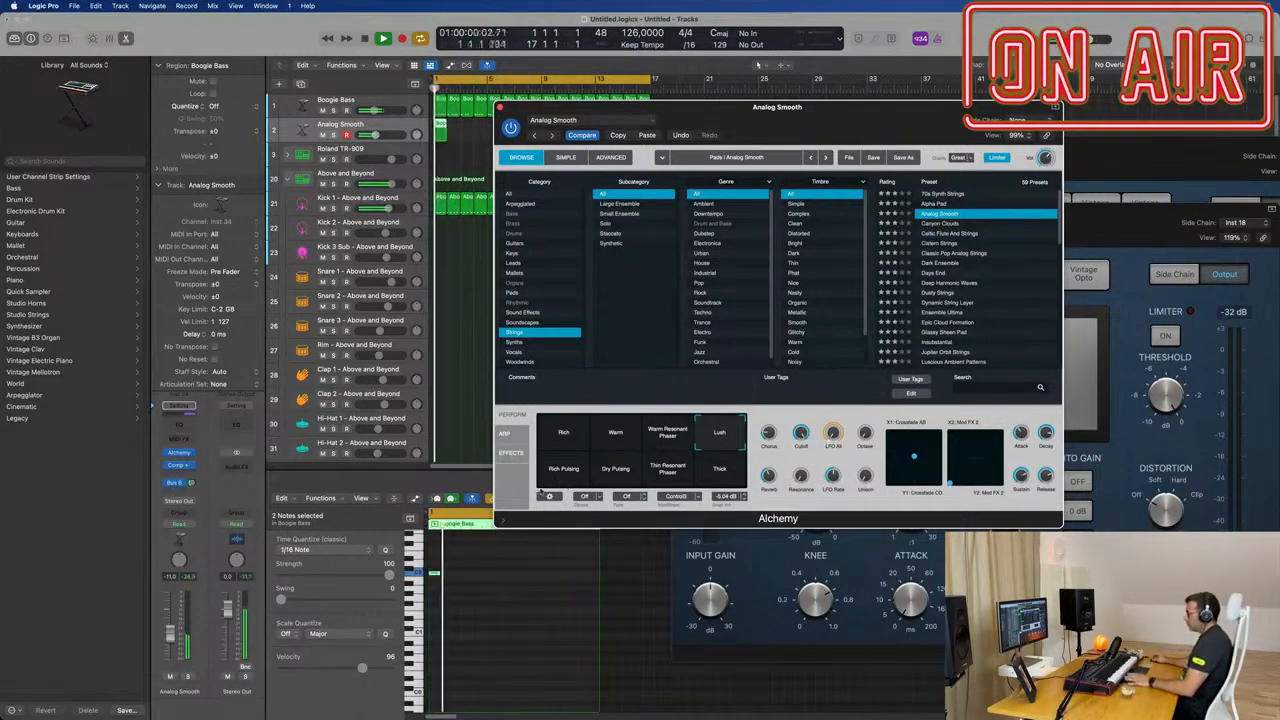
Step: Set the Analog Smooth channel fader to -12.2 dB and restart playback
{"action": "left_click", "coordinate": [168, 640]}
{"action": "key", "text": "space"}
{"action": "key", "text": "space"}
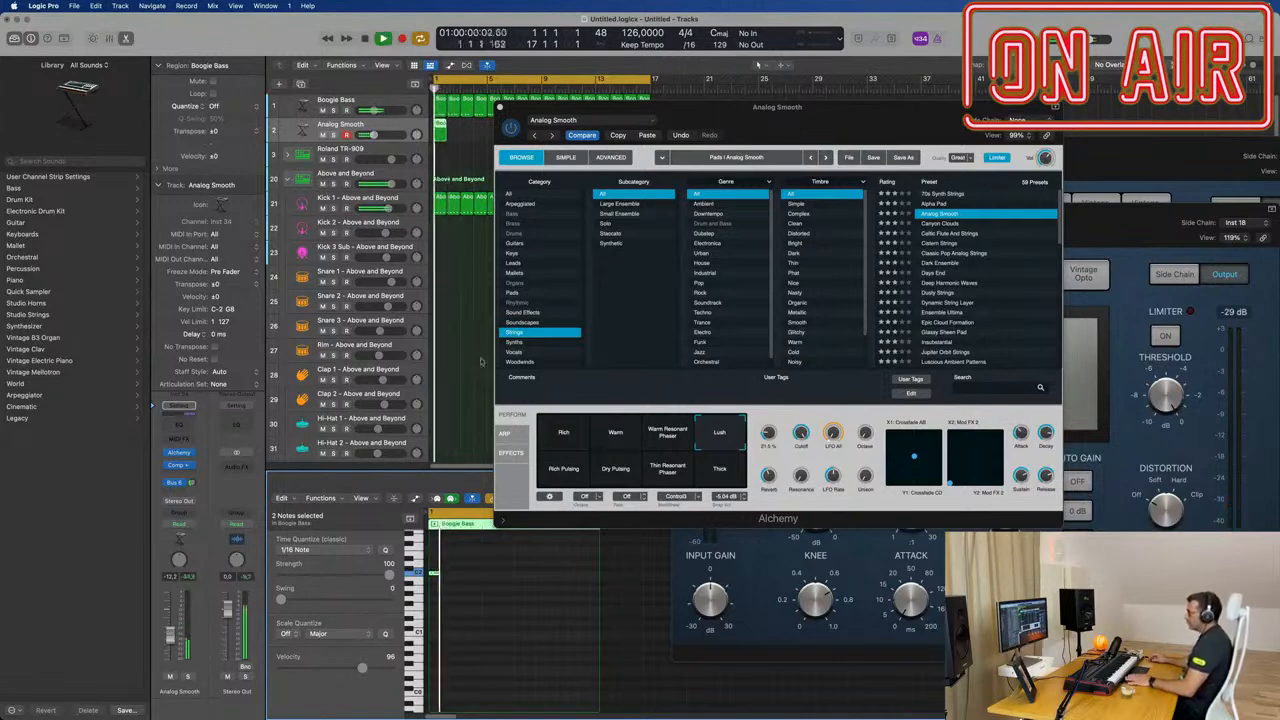
Step: Shift the Alchemy window off the arrangement and copy the Analog Smooth region from bar 1 to bar 3
{"action": "left_click_drag", "start_coordinate": [726, 113], "coordinate": [996, 141]}
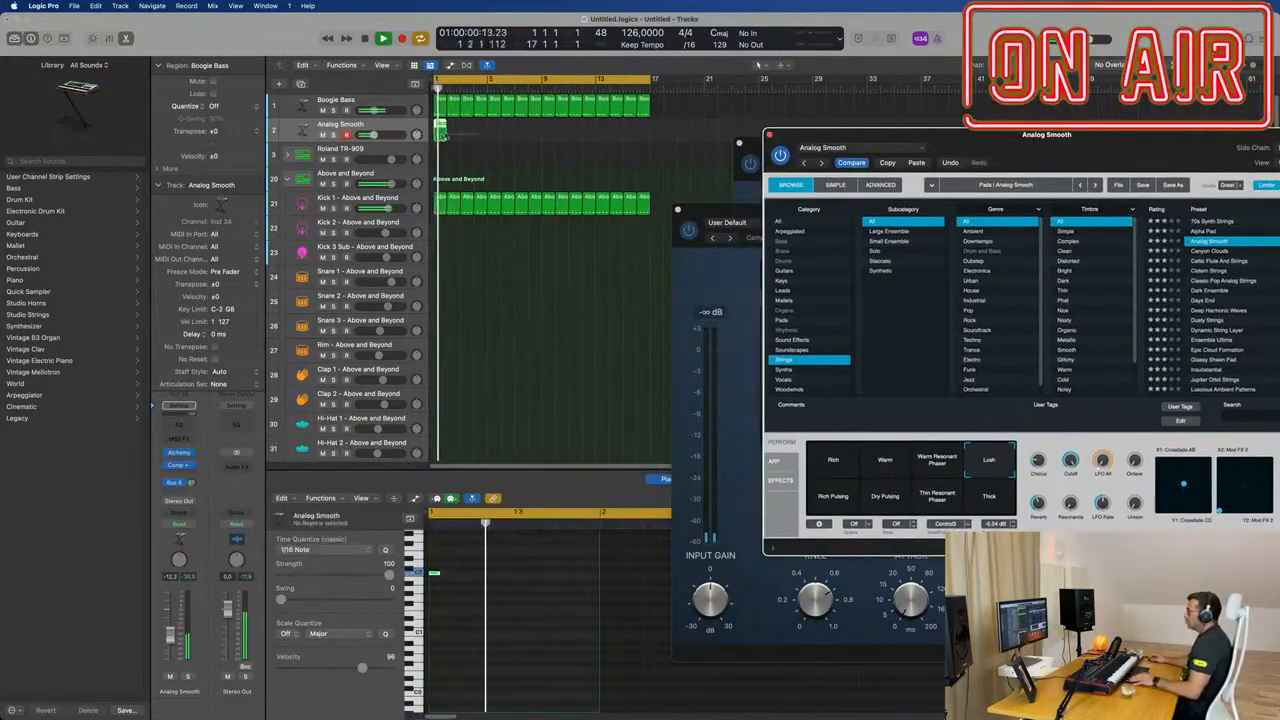
{"action": "left_click_drag", "start_coordinate": [437, 125], "coordinate": [472, 128]}
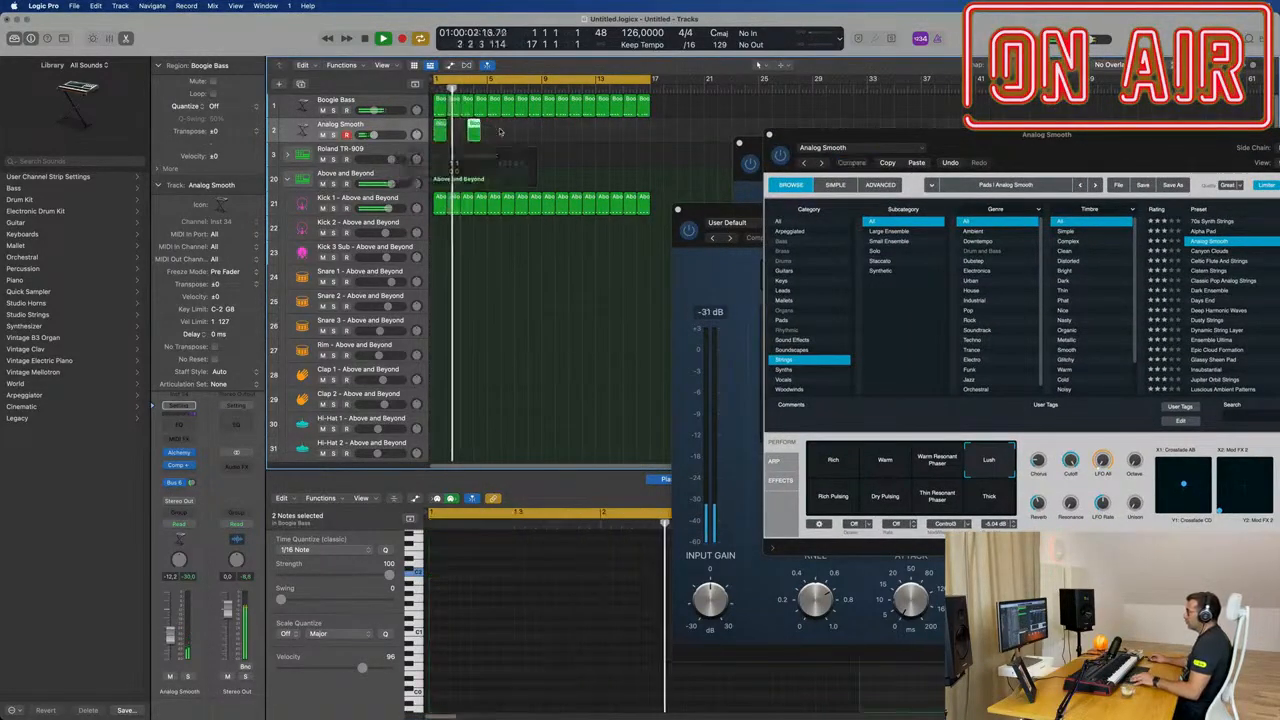
{"action": "key", "text": "super+z"}
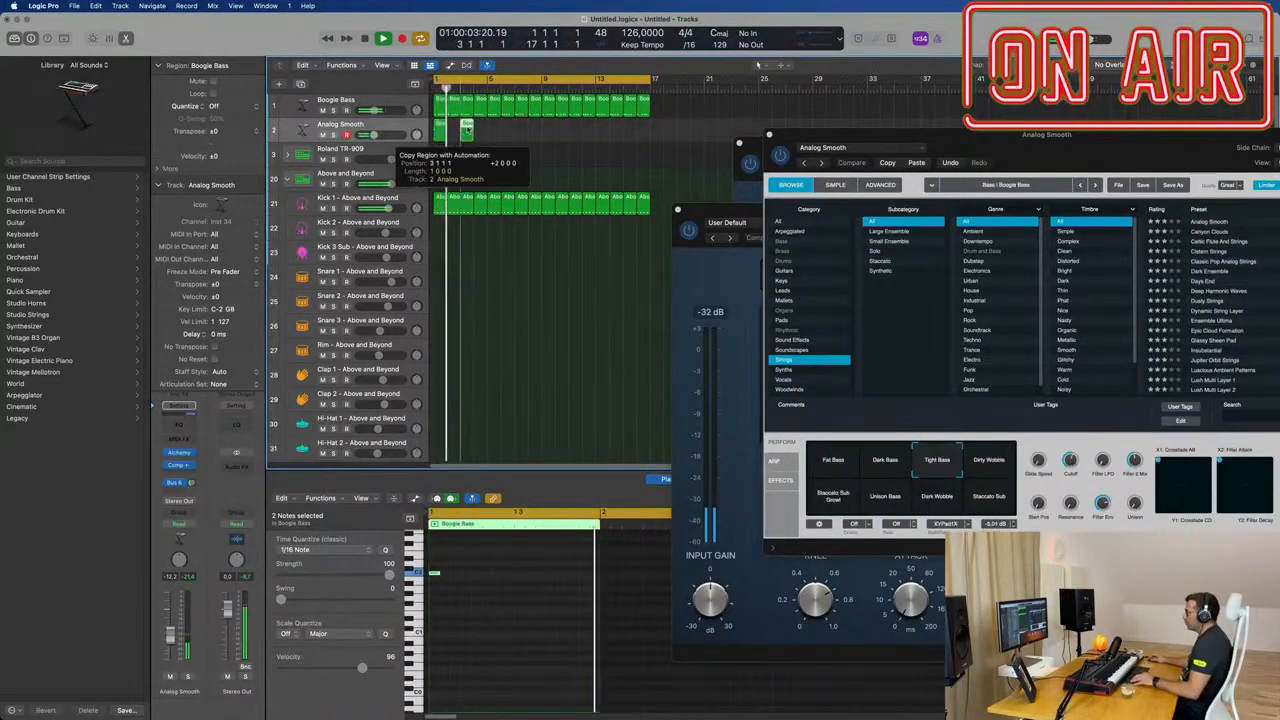
{"action": "left_click_drag", "start_coordinate": [466, 128], "coordinate": [470, 130]}
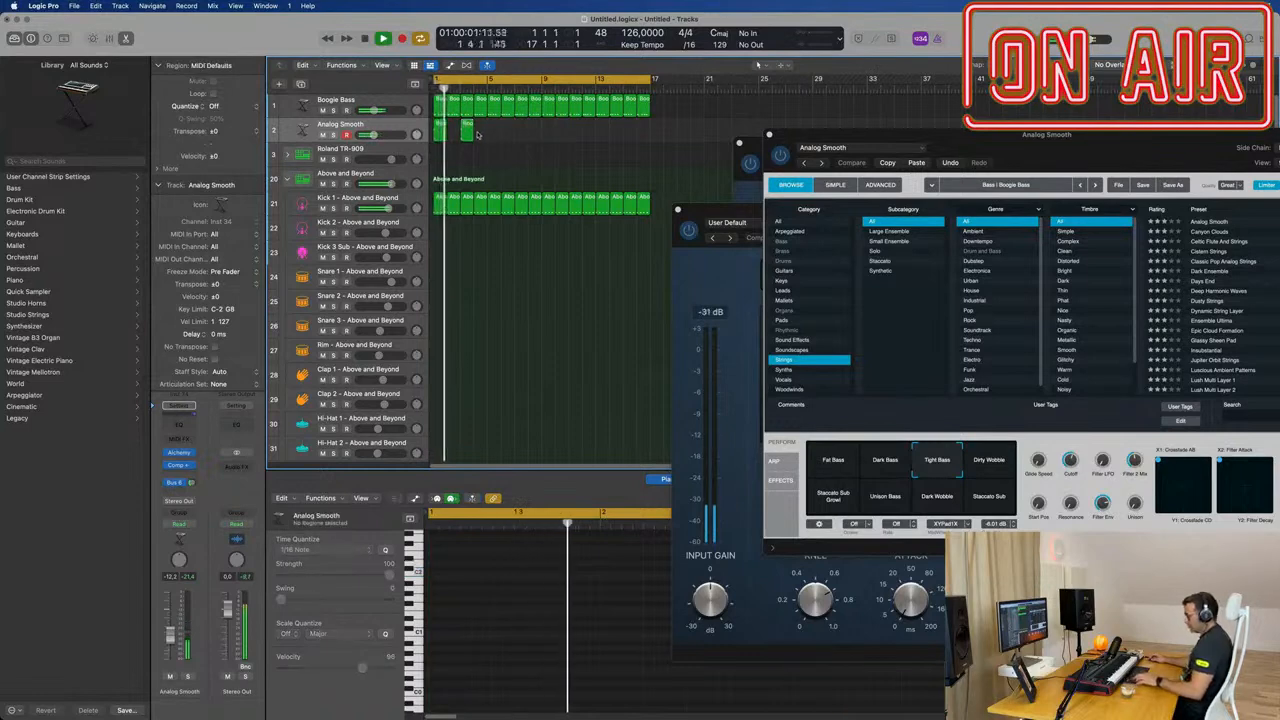
{"action": "key", "text": "ctrl+super+z"}
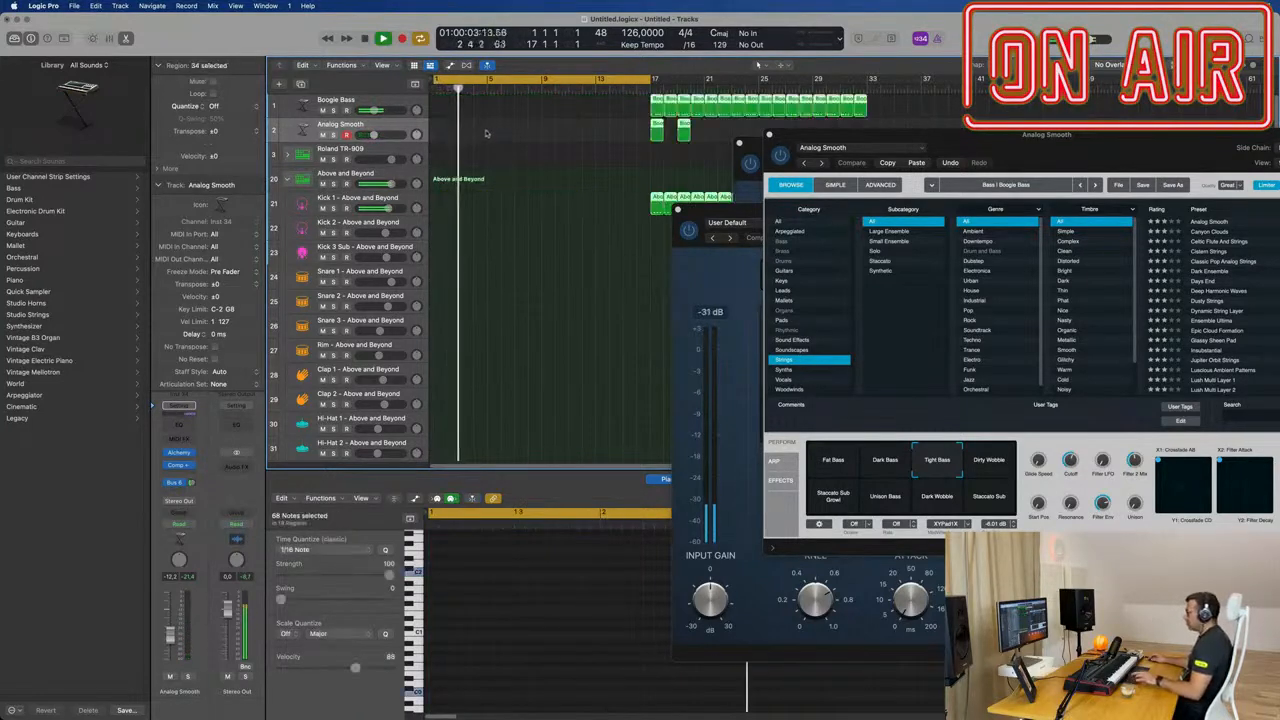
{"action": "key", "text": "super+z"}
{"action": "key", "text": "space"}
Step: Reopen Alchemy on the Analog Smooth channel and reload the Analog Smooth preset from the Strings category
{"action": "left_click_drag", "start_coordinate": [955, 146], "coordinate": [794, 148]}
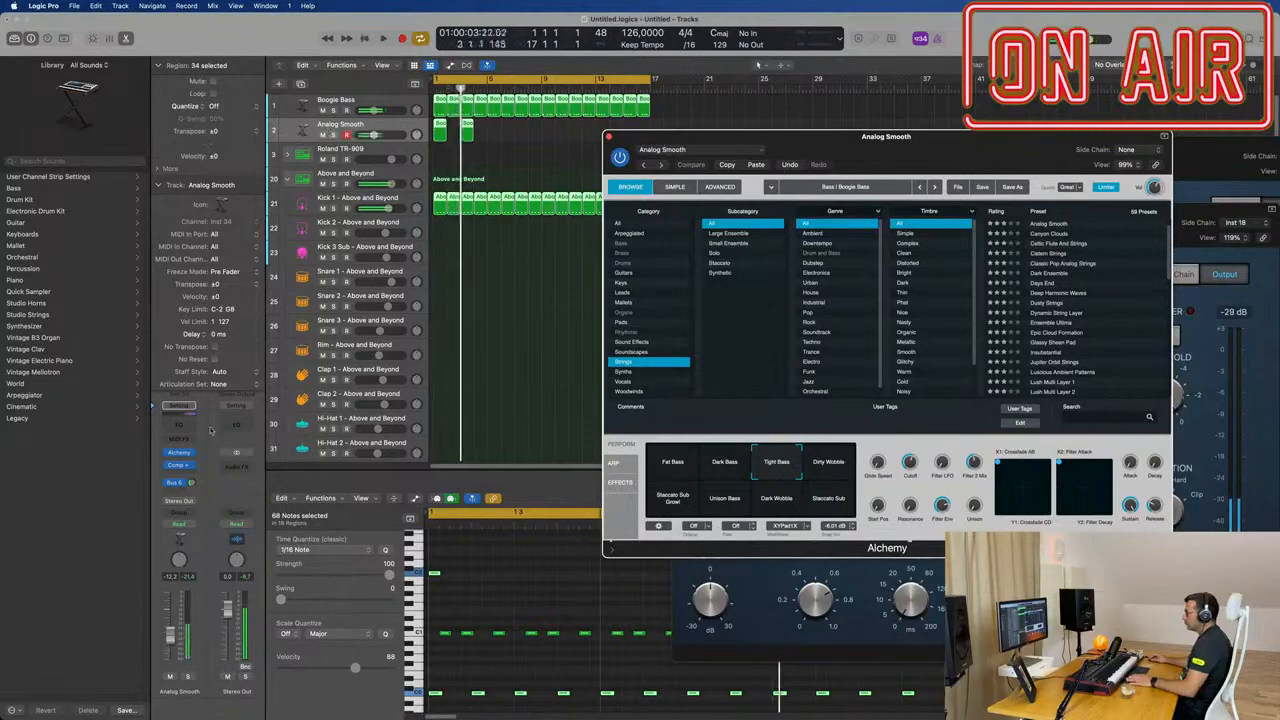
{"action": "left_click", "coordinate": [178, 463]}
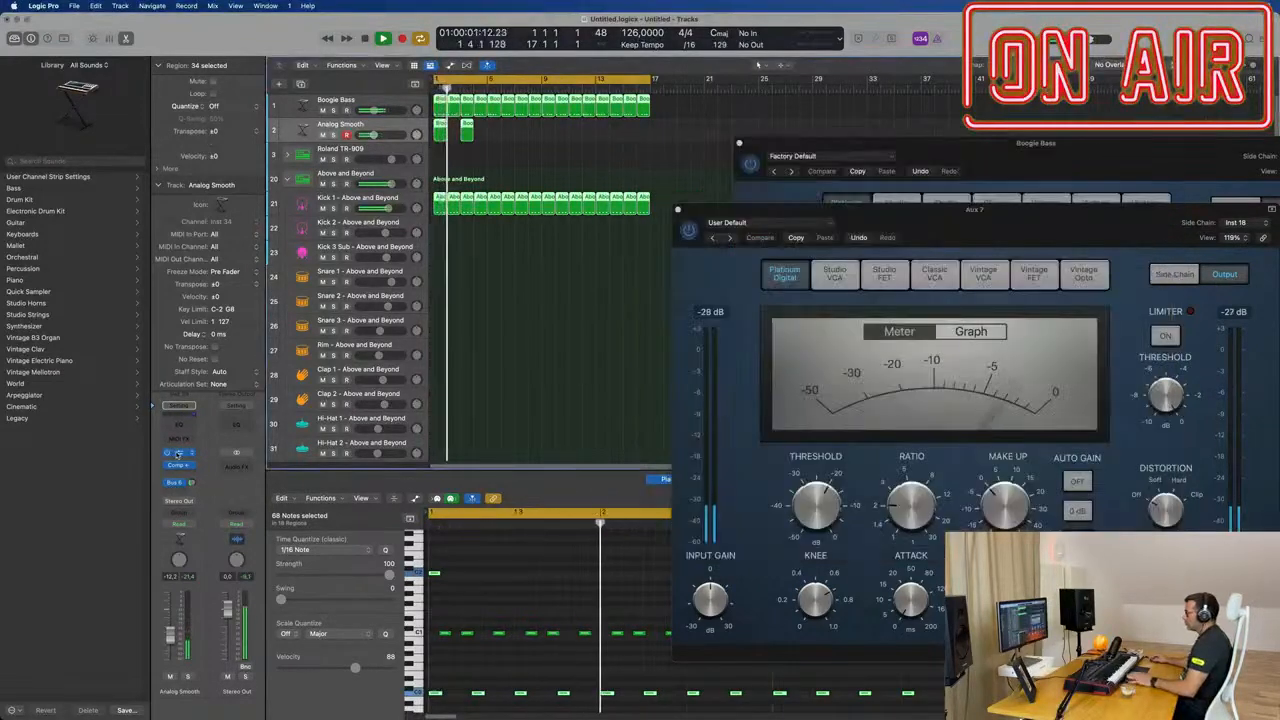
{"action": "left_click", "coordinate": [178, 453]}
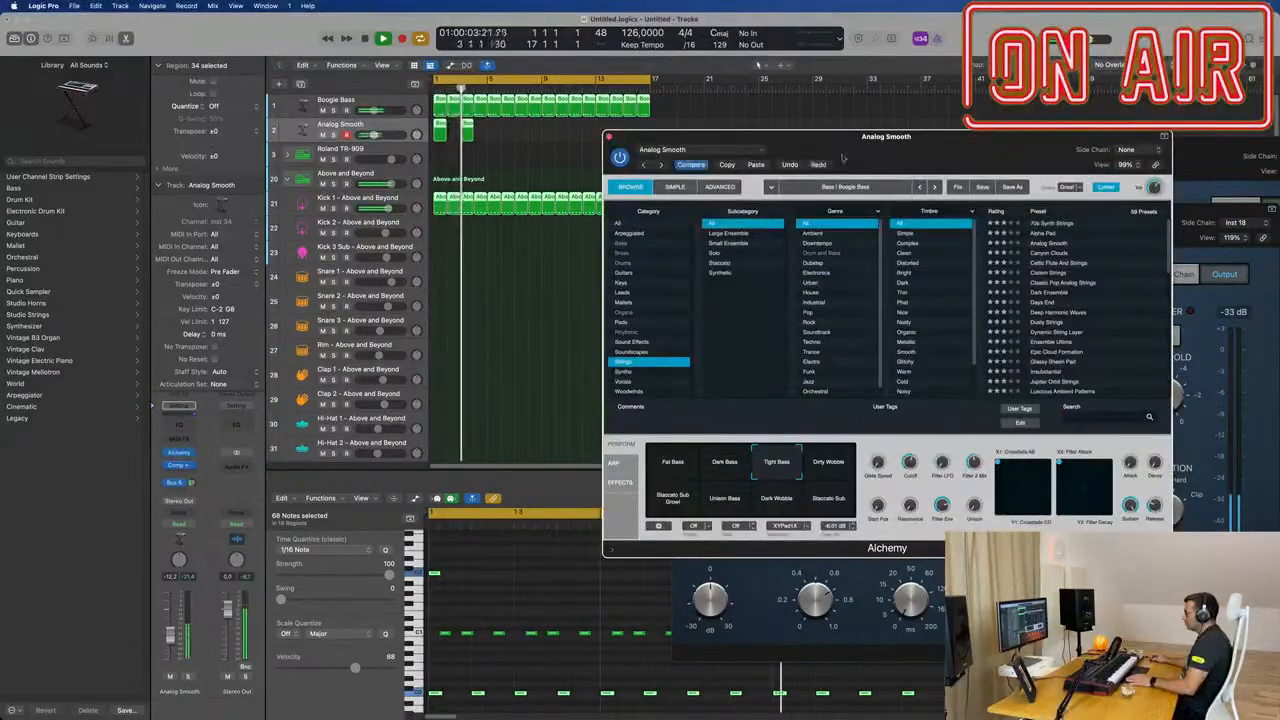
{"action": "left_click_drag", "start_coordinate": [979, 150], "coordinate": [904, 154]}
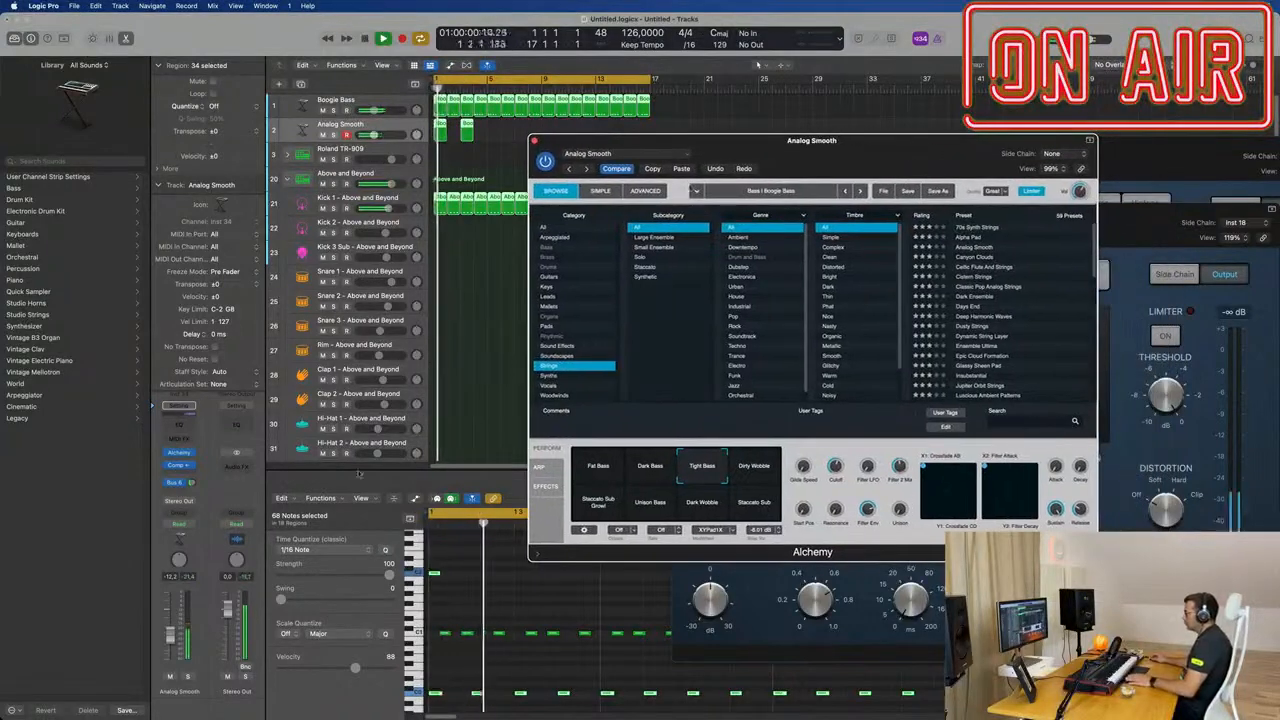
{"action": "left_click", "coordinate": [979, 230]}
{"action": "left_click", "coordinate": [982, 247]}
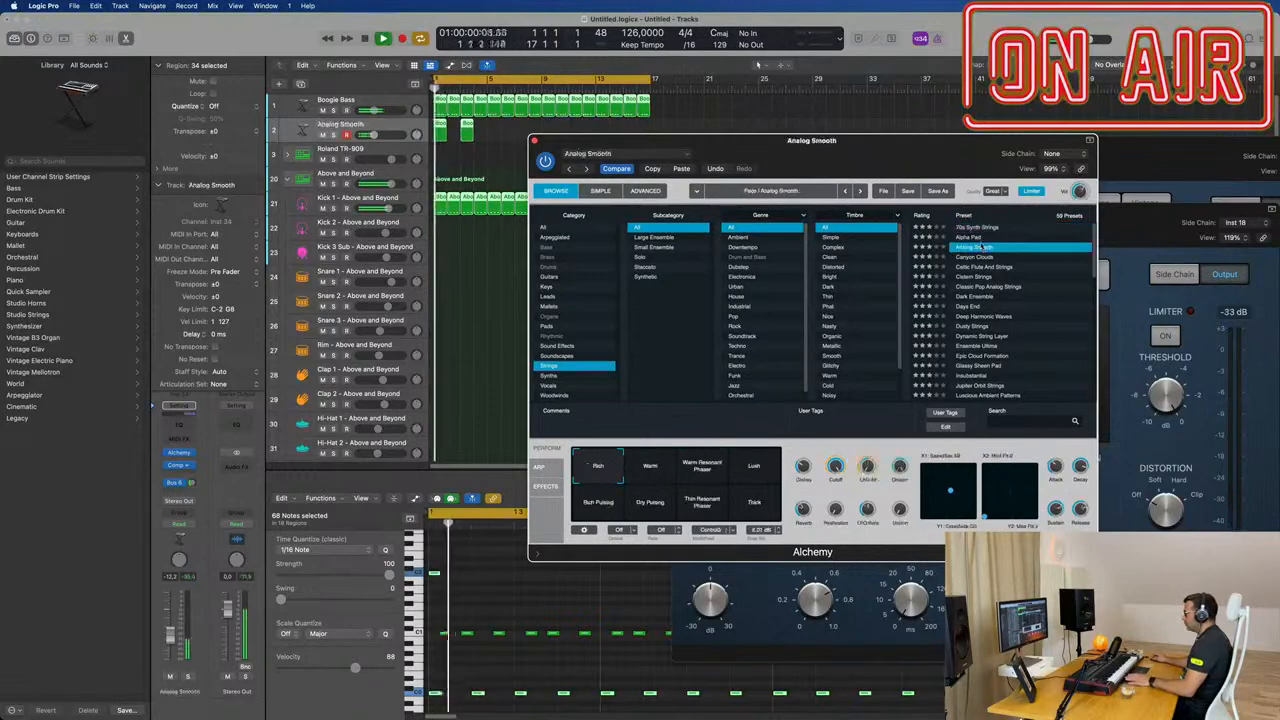
Step: Repeat the Analog Smooth regions so that one starts every two bars from bar 1 to bar 15
{"action": "left_click_drag", "start_coordinate": [886, 151], "coordinate": [947, 158]}
{"action": "left_click_drag", "start_coordinate": [533, 134], "coordinate": [431, 137]}
{"action": "key", "text": "super+r"}
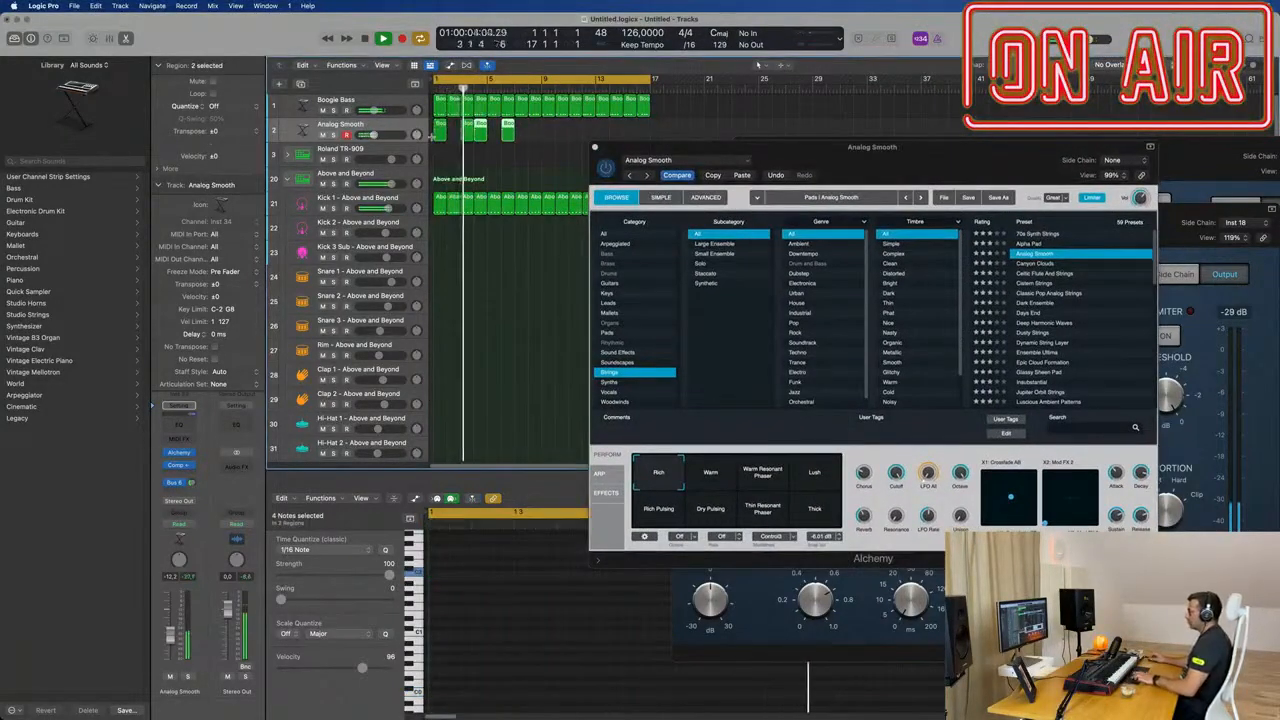
{"action": "mouse_move", "coordinate": [492, 128]}
{"action": "left_mouse_down"}
{"action": "mouse_move", "coordinate": [510, 133]}
{"action": "mouse_move", "coordinate": [433, 129]}
{"action": "mouse_move", "coordinate": [494, 132]}
{"action": "left_mouse_up"}
{"action": "key", "text": "Return"}
{"action": "key", "text": "Delete"}
{"action": "mouse_move", "coordinate": [537, 137]}
{"action": "left_mouse_down"}
{"action": "mouse_move", "coordinate": [437, 128]}
{"action": "mouse_move", "coordinate": [551, 137]}
{"action": "left_mouse_up"}
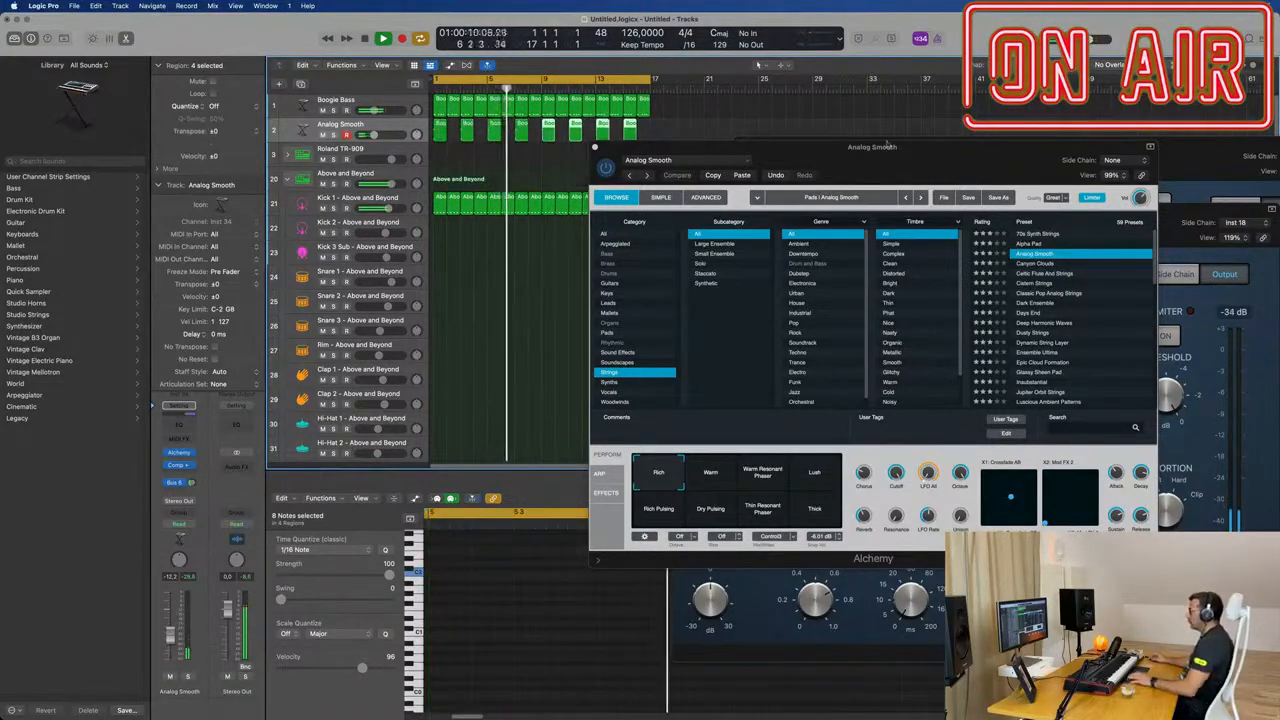
Step: Bring up Alchemy on the Boogie Bass track, listen to its sound and close that window again
{"action": "left_click_drag", "start_coordinate": [924, 149], "coordinate": [703, 243]}
{"action": "left_click", "coordinate": [392, 101]}
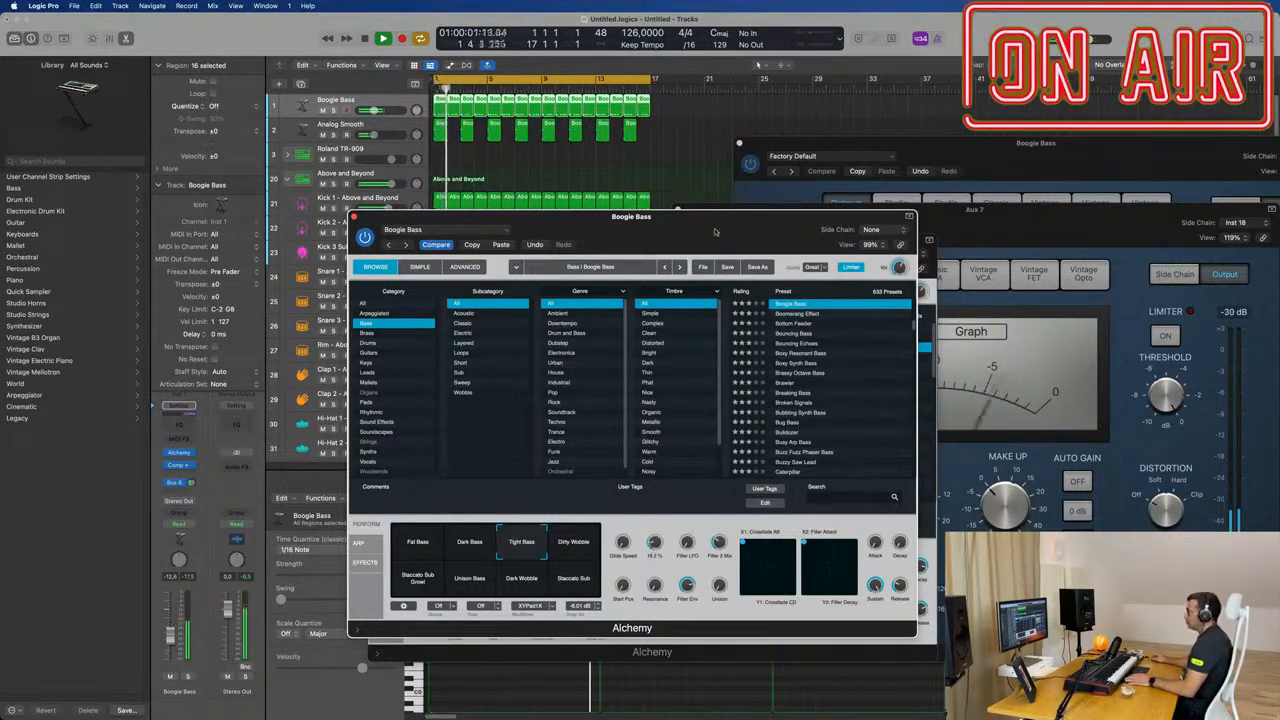
{"action": "left_click_drag", "start_coordinate": [719, 237], "coordinate": [782, 235]}
{"action": "left_click", "coordinate": [425, 220]}
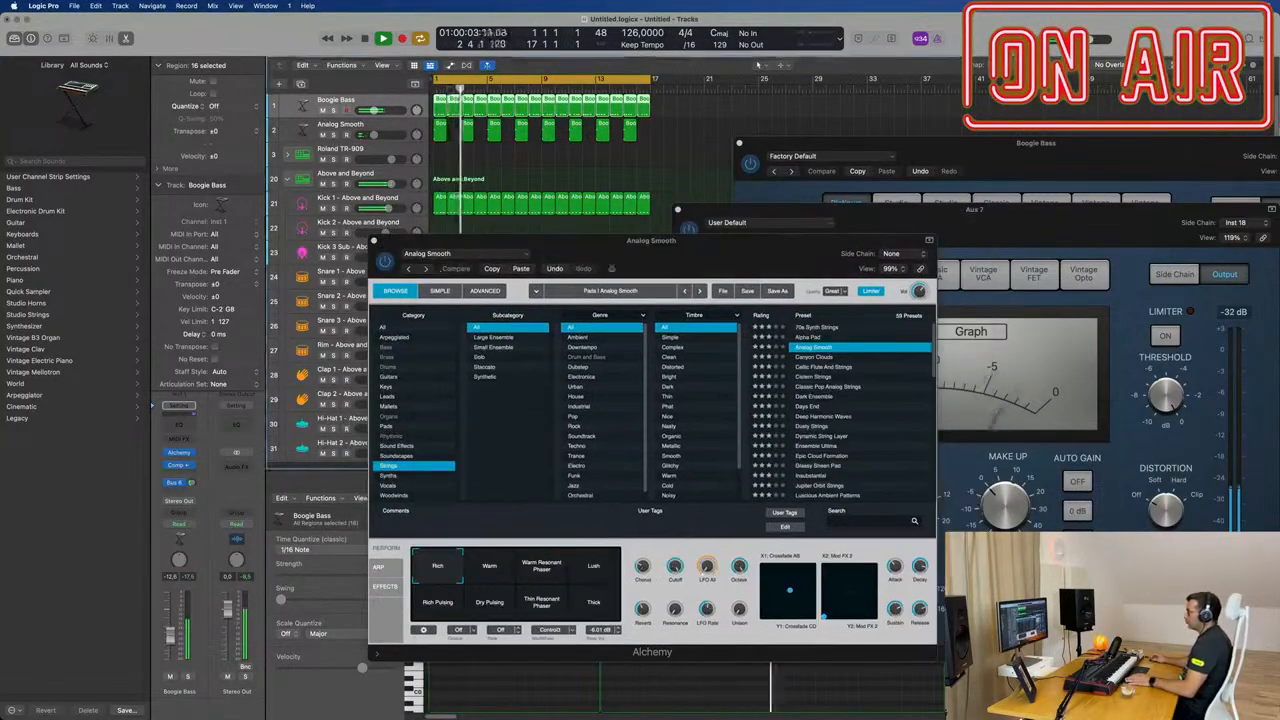
Step: Switch the Analog Smooth preset to its Thick snapshot and move the Alchemy window below the upper tracks
{"action": "left_click_drag", "start_coordinate": [630, 258], "coordinate": [806, 176]}
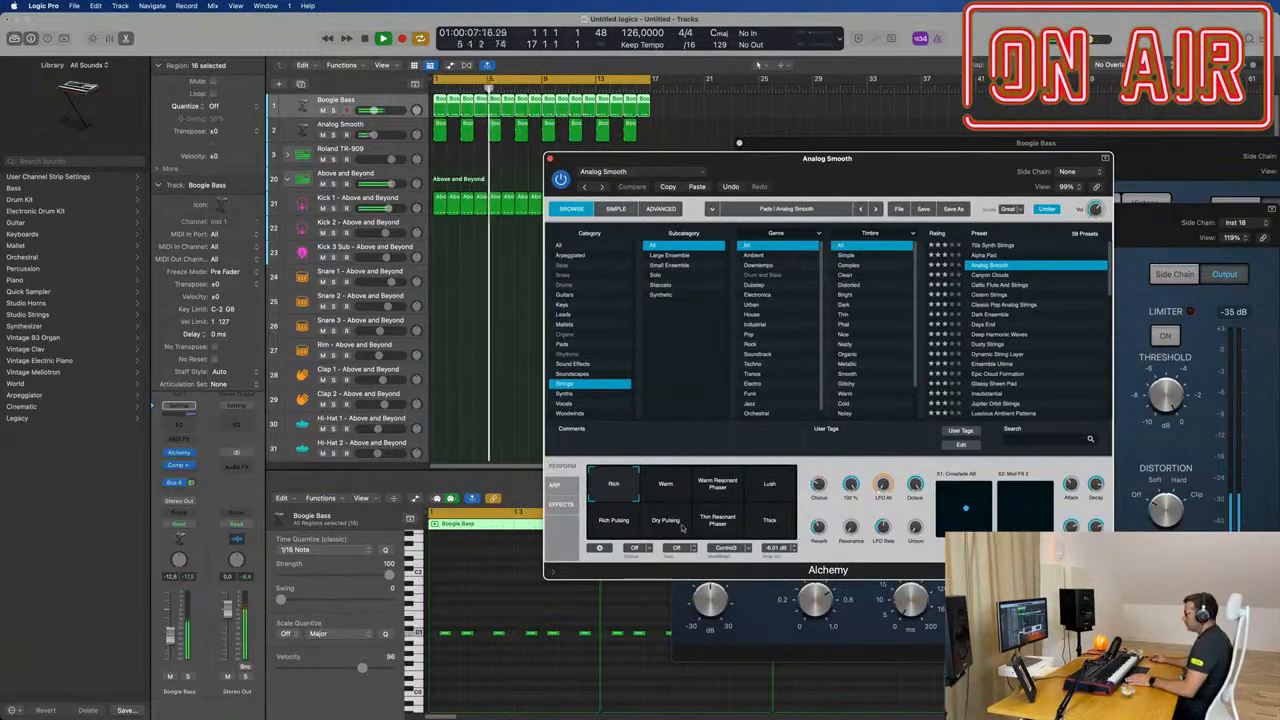
{"action": "left_click", "coordinate": [769, 526]}
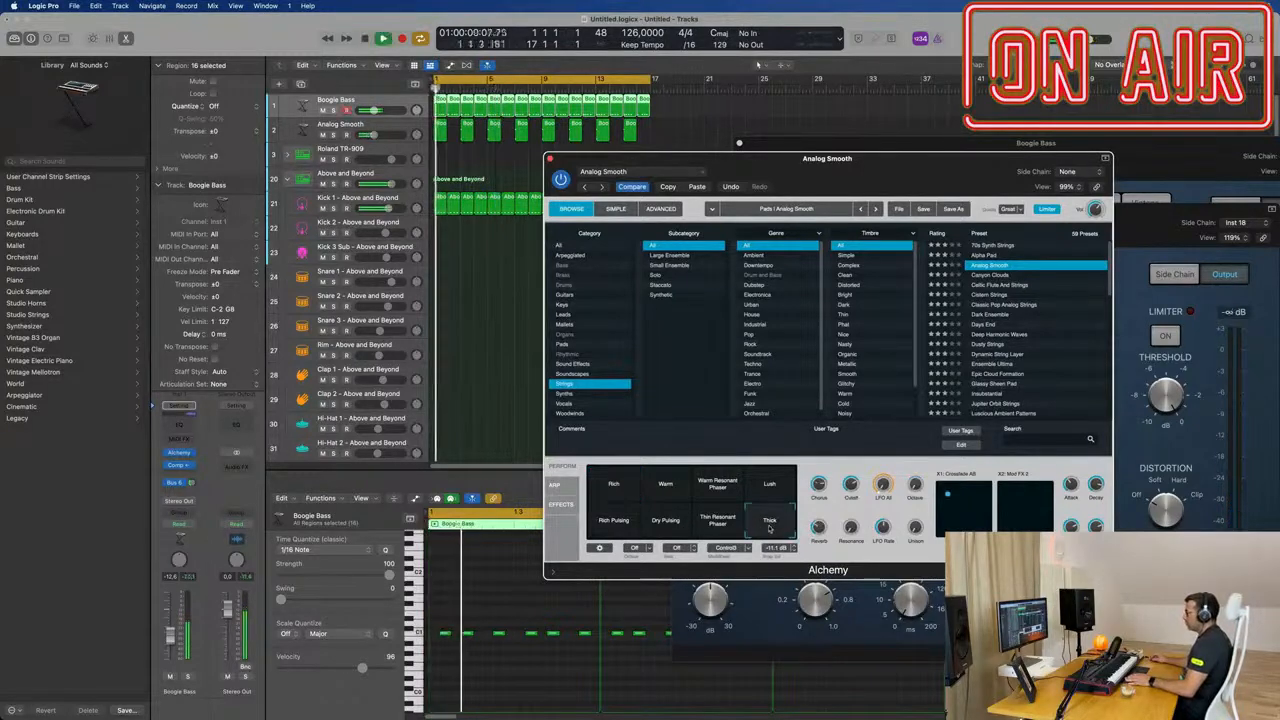
{"action": "left_click_drag", "start_coordinate": [917, 173], "coordinate": [835, 261]}
Step: Transpose all notes in the eight Analog Smooth regions up one octave, replay from the start and move Alchemy aside
{"action": "left_click_drag", "start_coordinate": [667, 140], "coordinate": [436, 125]}
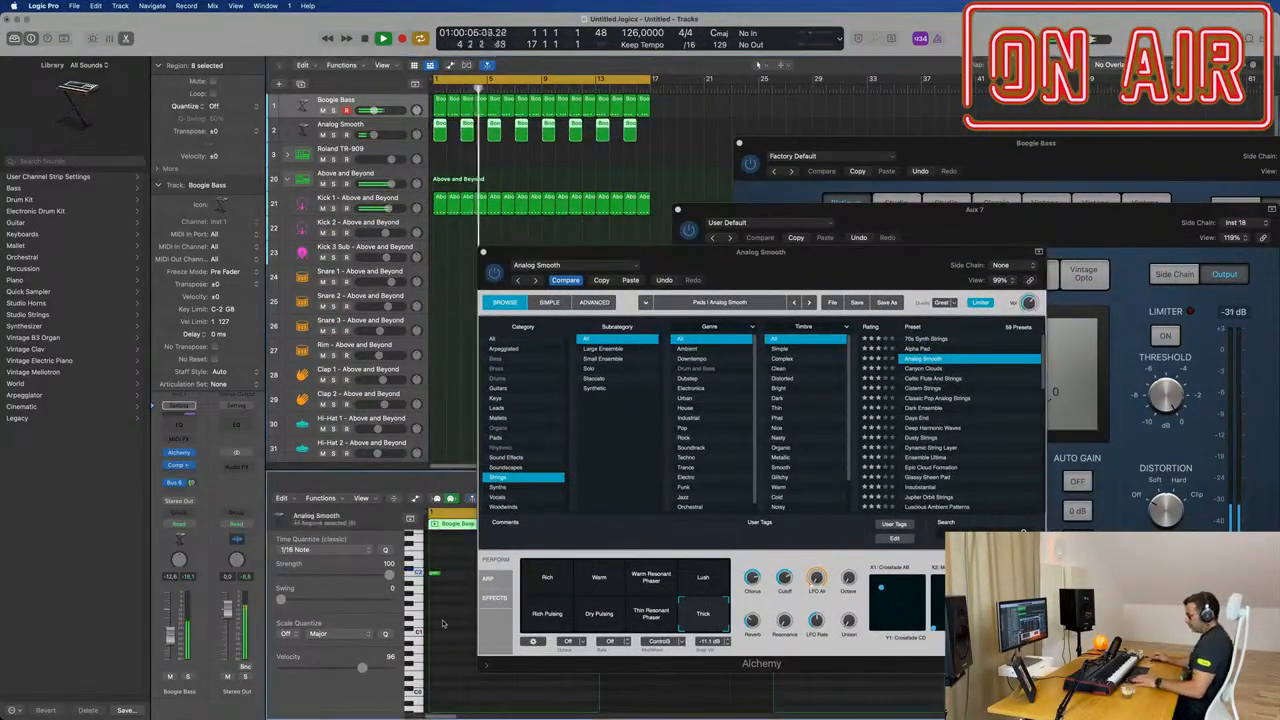
{"action": "key", "text": "space"}
{"action": "key", "text": "space"}
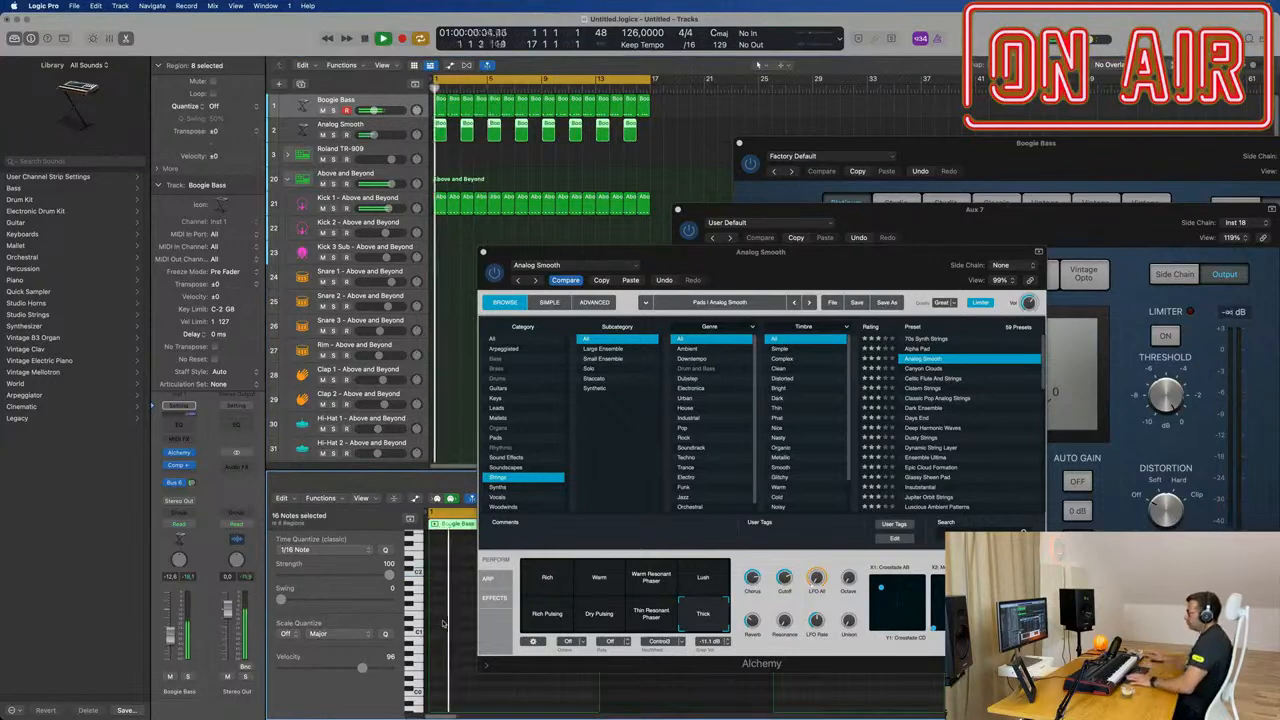
{"action": "key", "text": "space"}
{"action": "left_click_drag", "start_coordinate": [829, 253], "coordinate": [1117, 250]}
{"action": "left_click", "coordinate": [594, 316]}
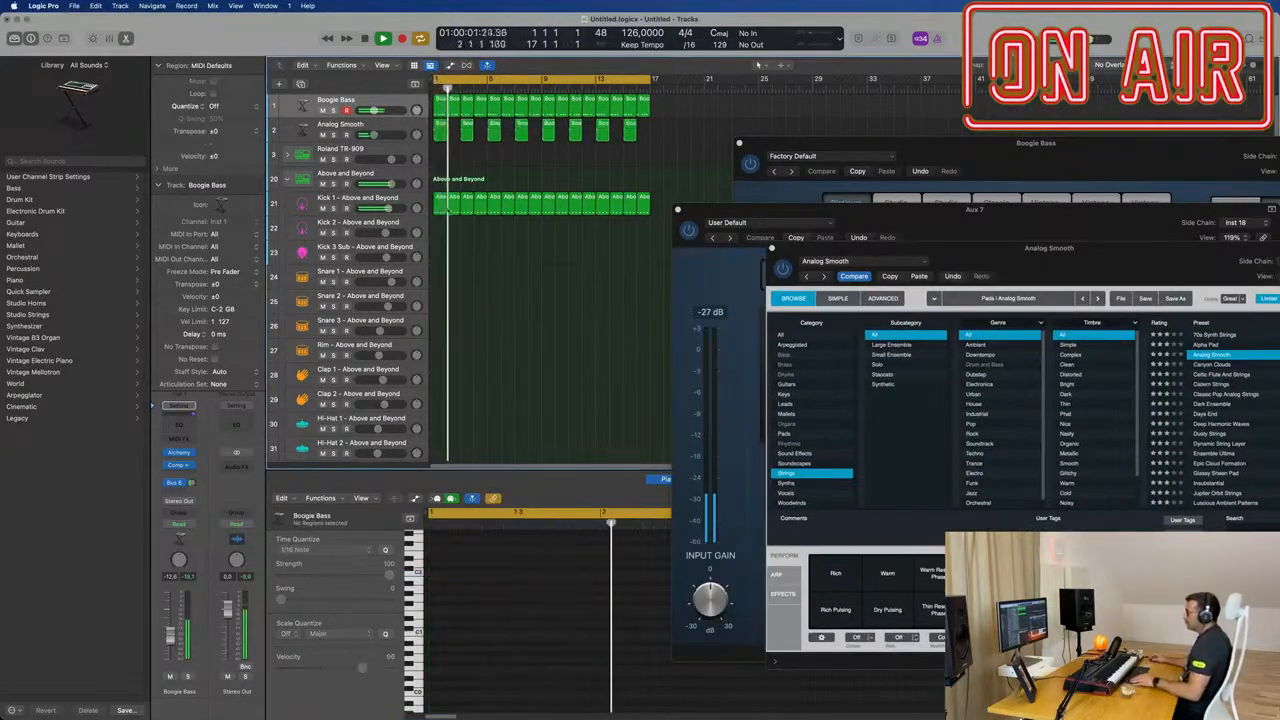
Step: Reduce the track heights, expand the Roland TR-909 stack and copy the first kick region to bar 1 of its Snare 1 track
{"action": "key", "text": "super+Up"}
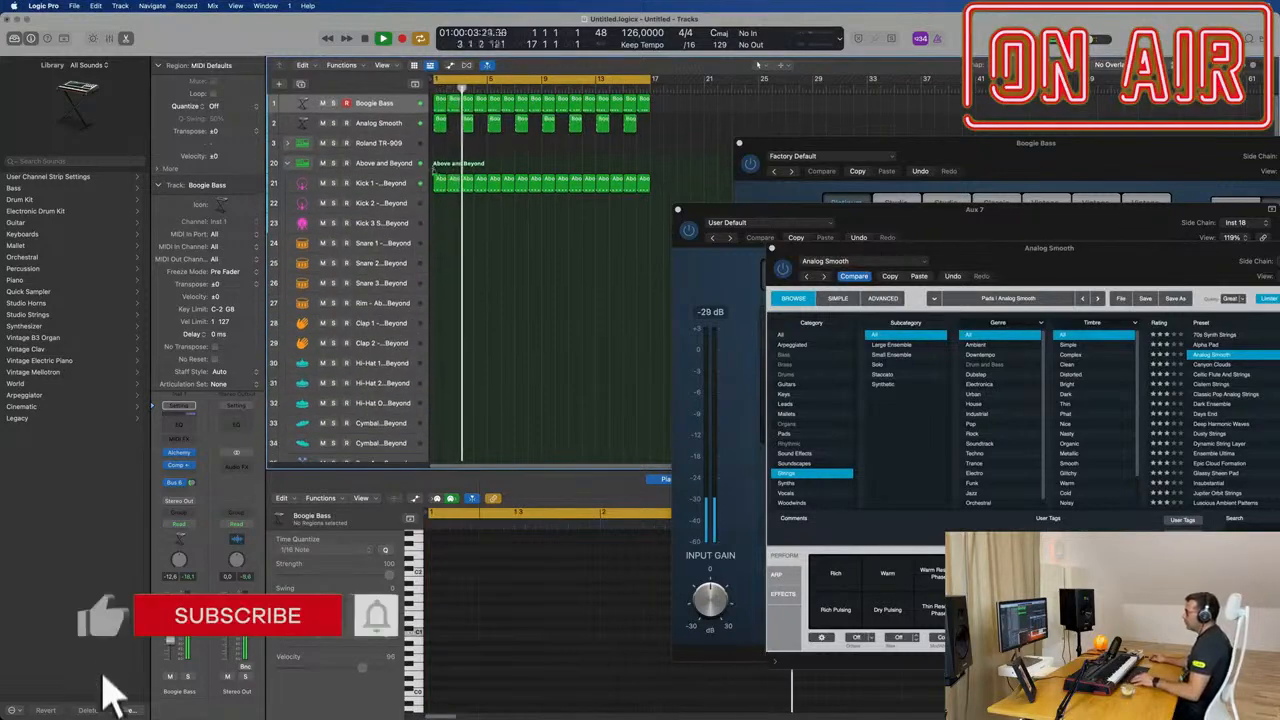
{"action": "left_click", "coordinate": [287, 143]}
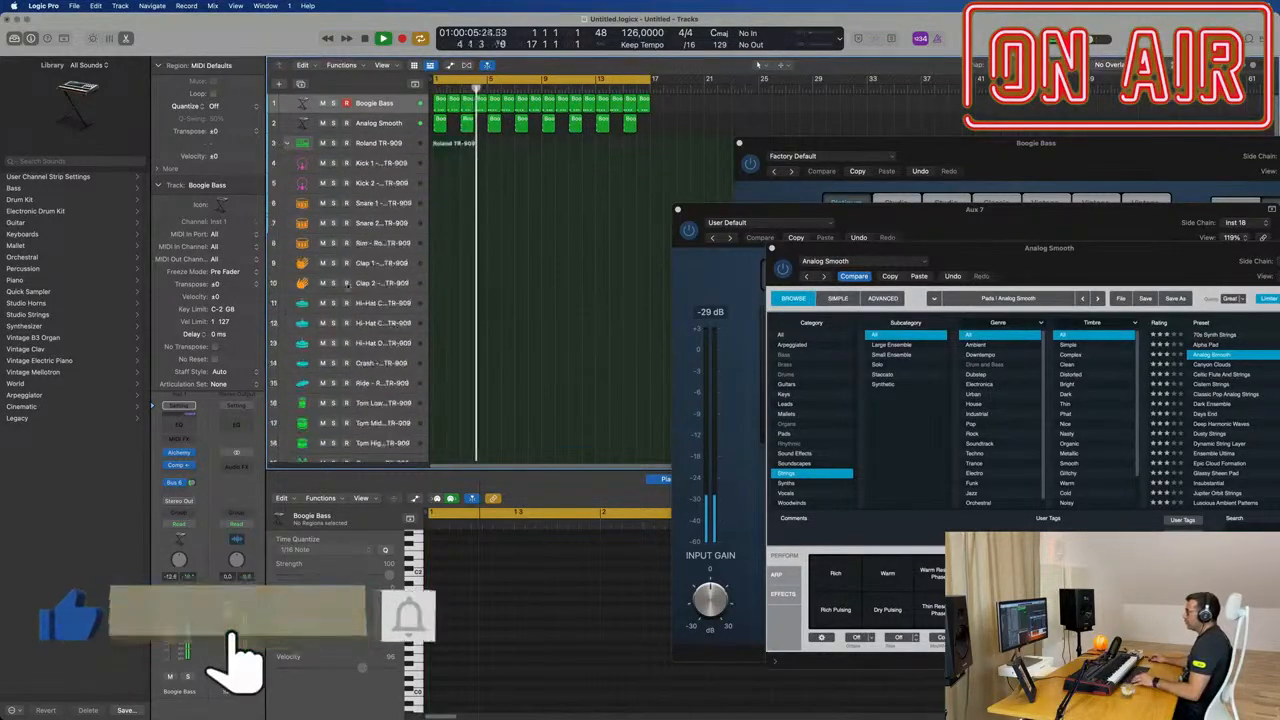
{"action": "key", "text": "super+Up"}
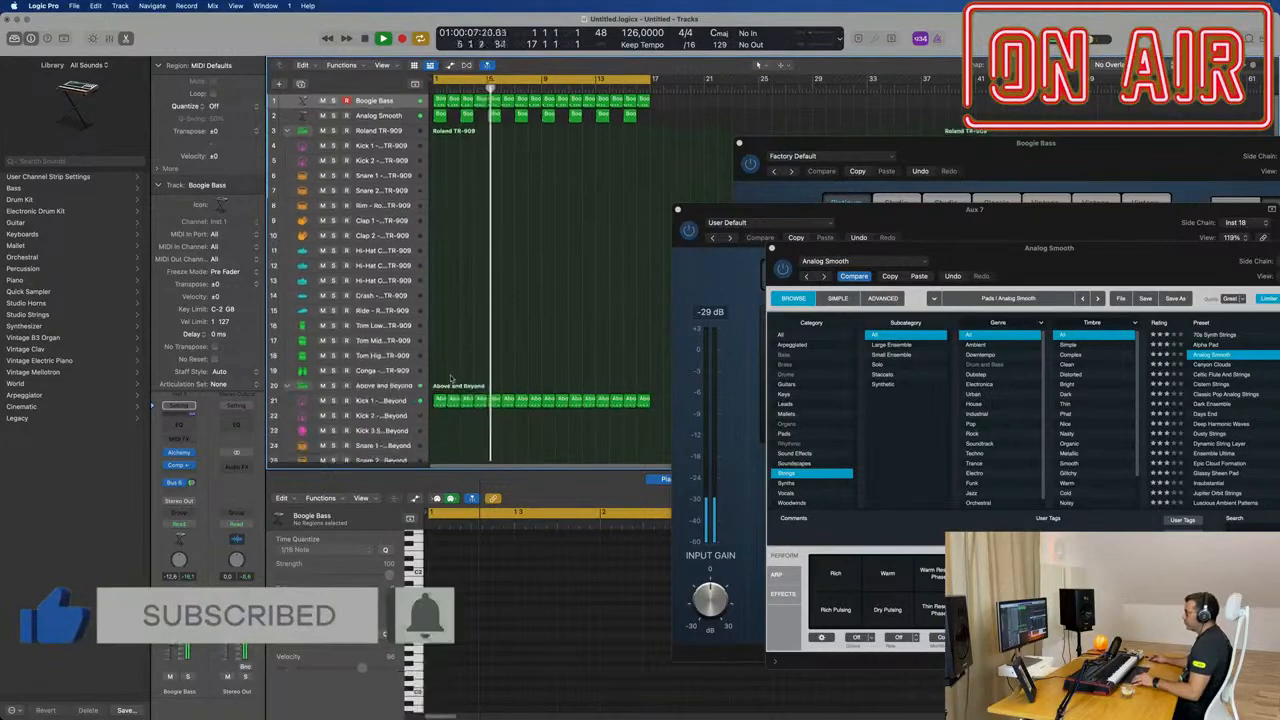
{"action": "left_click_drag", "start_coordinate": [438, 399], "coordinate": [440, 178]}
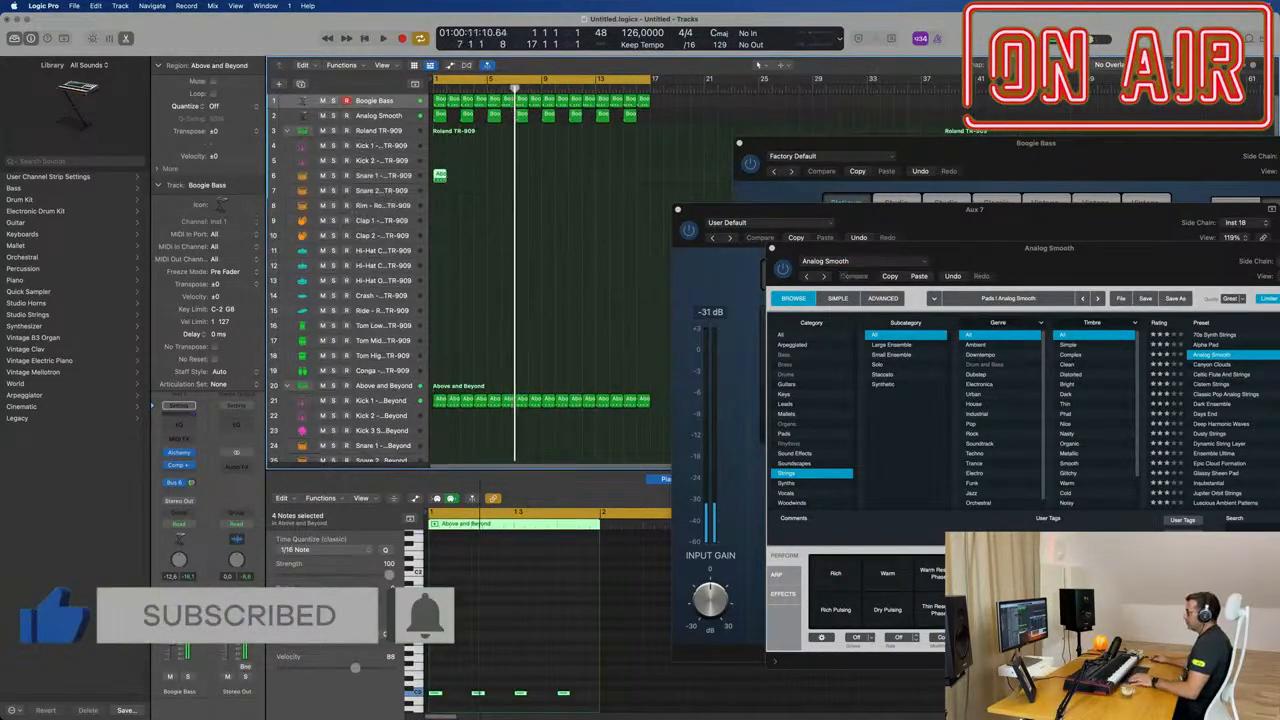
Step: Reduce the Snare 1 region to notes on beats 2 and 4, repeat it through bar 16 and play it back
{"action": "key", "text": "Delete"}
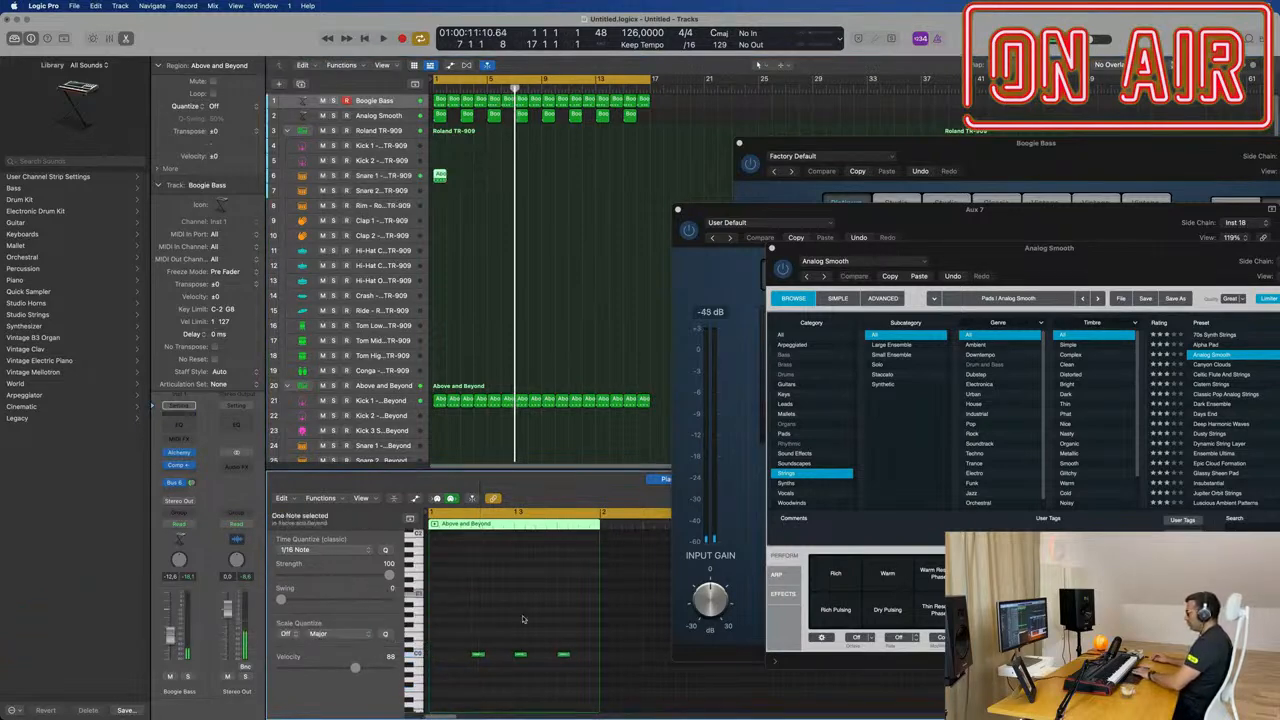
{"action": "left_click_drag", "start_coordinate": [463, 633], "coordinate": [574, 680]}
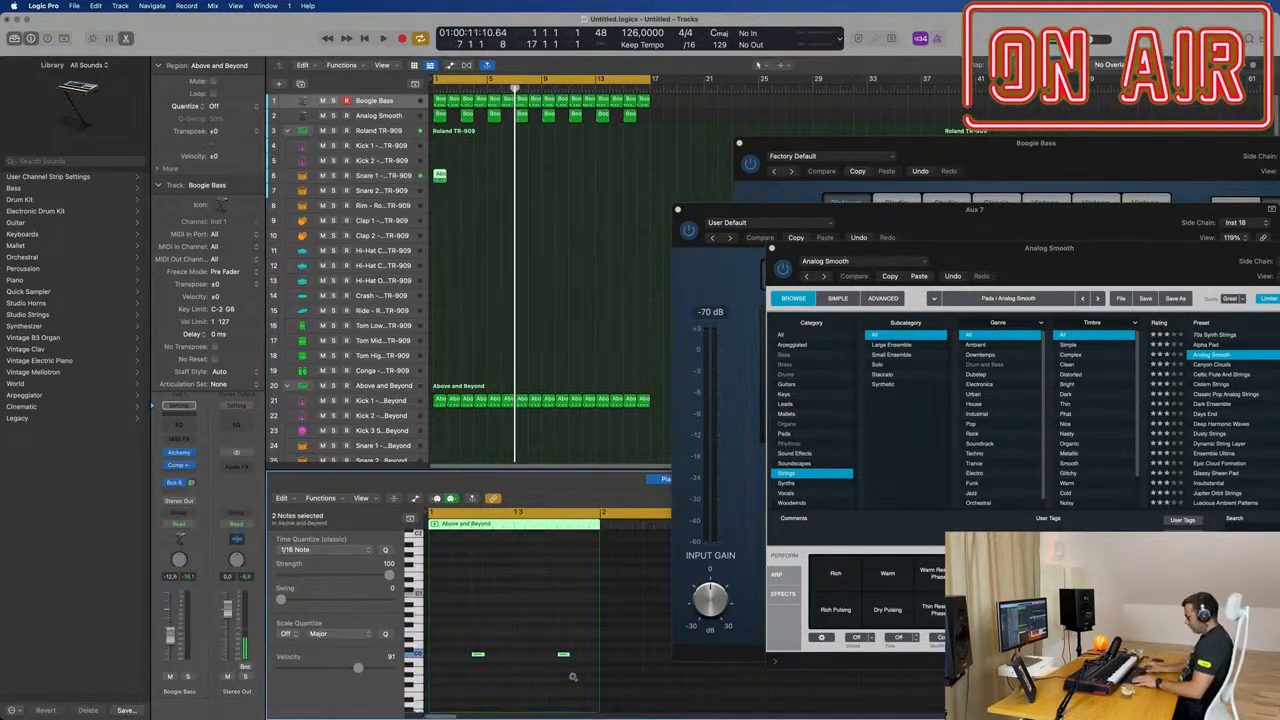
{"action": "key", "text": "space"}
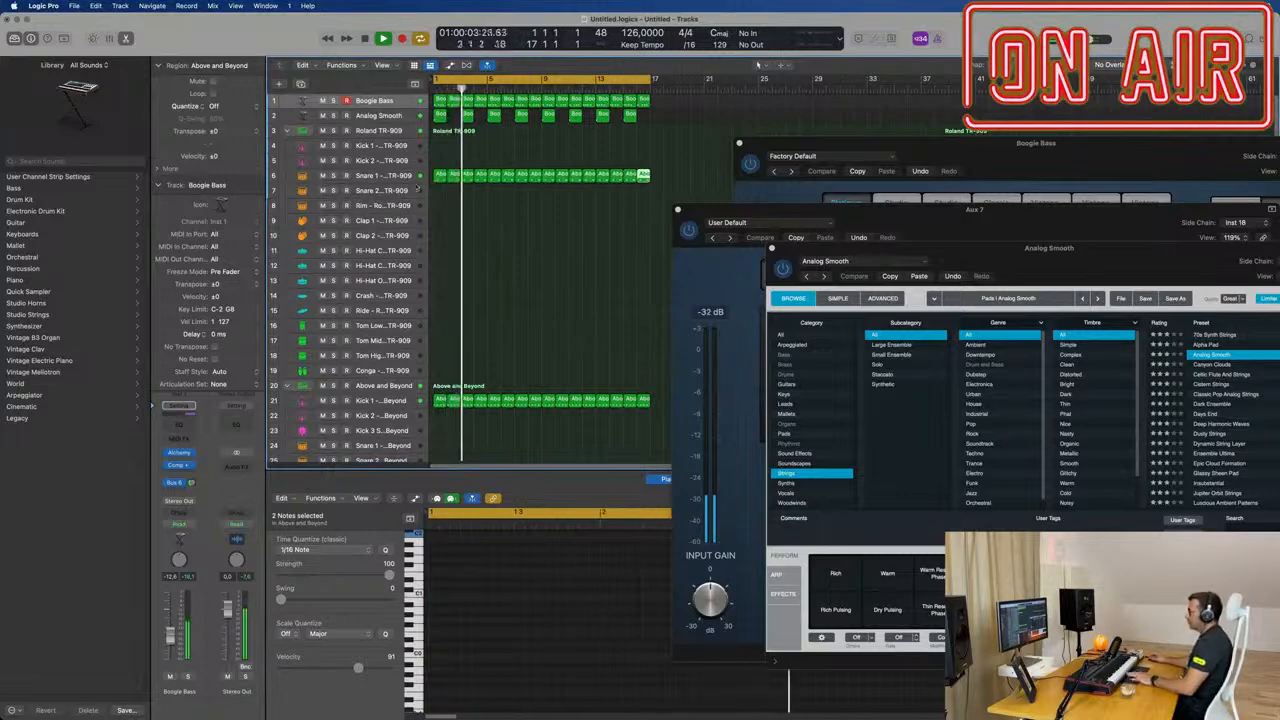
Step: Select the TR-909 Snare 1 track and close the Analog Smooth and Aux 7 compressor windows
{"action": "left_click", "coordinate": [382, 180]}
{"action": "key", "text": "space"}
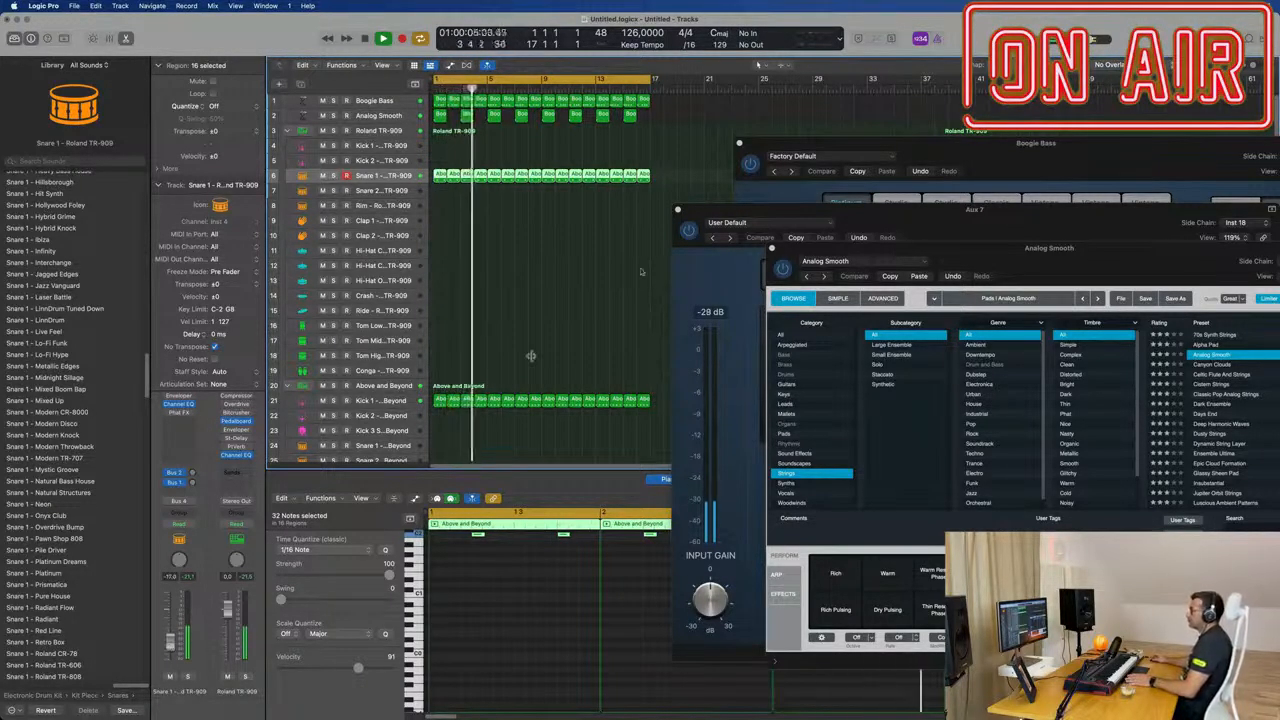
{"action": "left_click_drag", "start_coordinate": [966, 250], "coordinate": [576, 234]}
{"action": "left_click", "coordinate": [381, 233]}
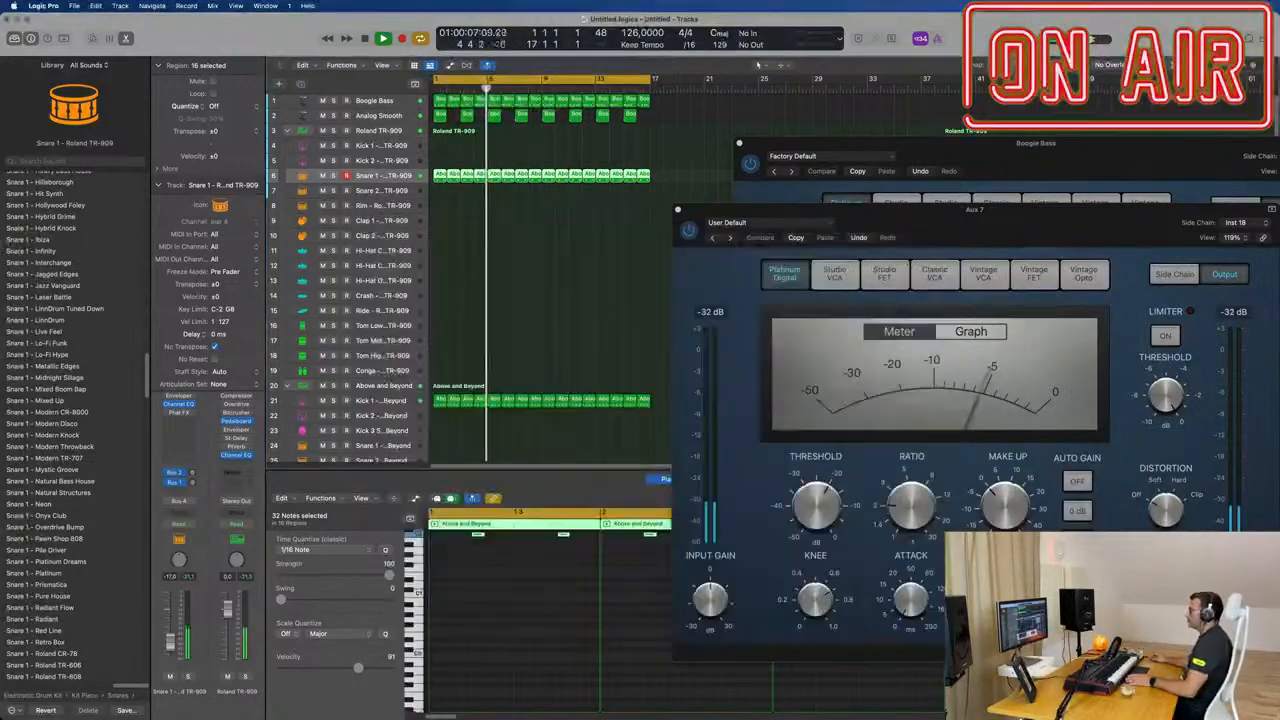
{"action": "left_click_drag", "start_coordinate": [973, 212], "coordinate": [703, 243]}
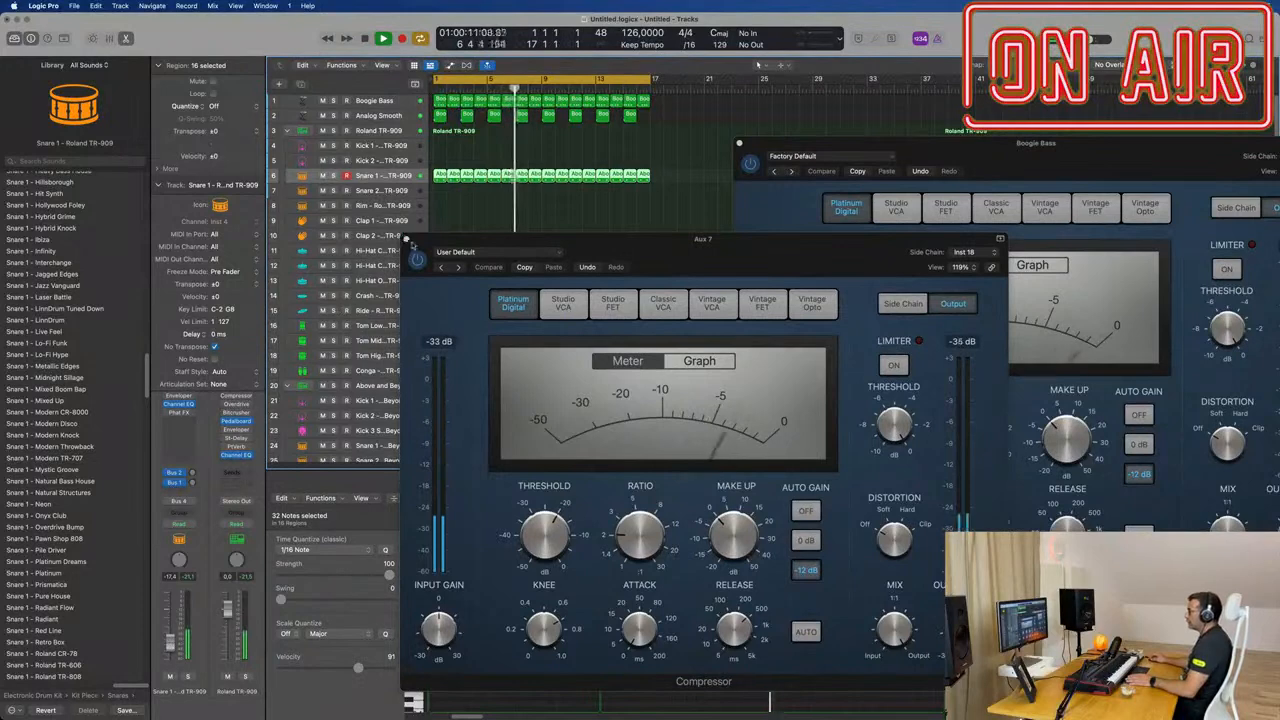
{"action": "left_click", "coordinate": [409, 242]}
Step: Copy the first kick region to the TR-909 closed hi-hat track and shift its four notes onto the offbeat eighths
{"action": "left_click", "coordinate": [433, 380]}
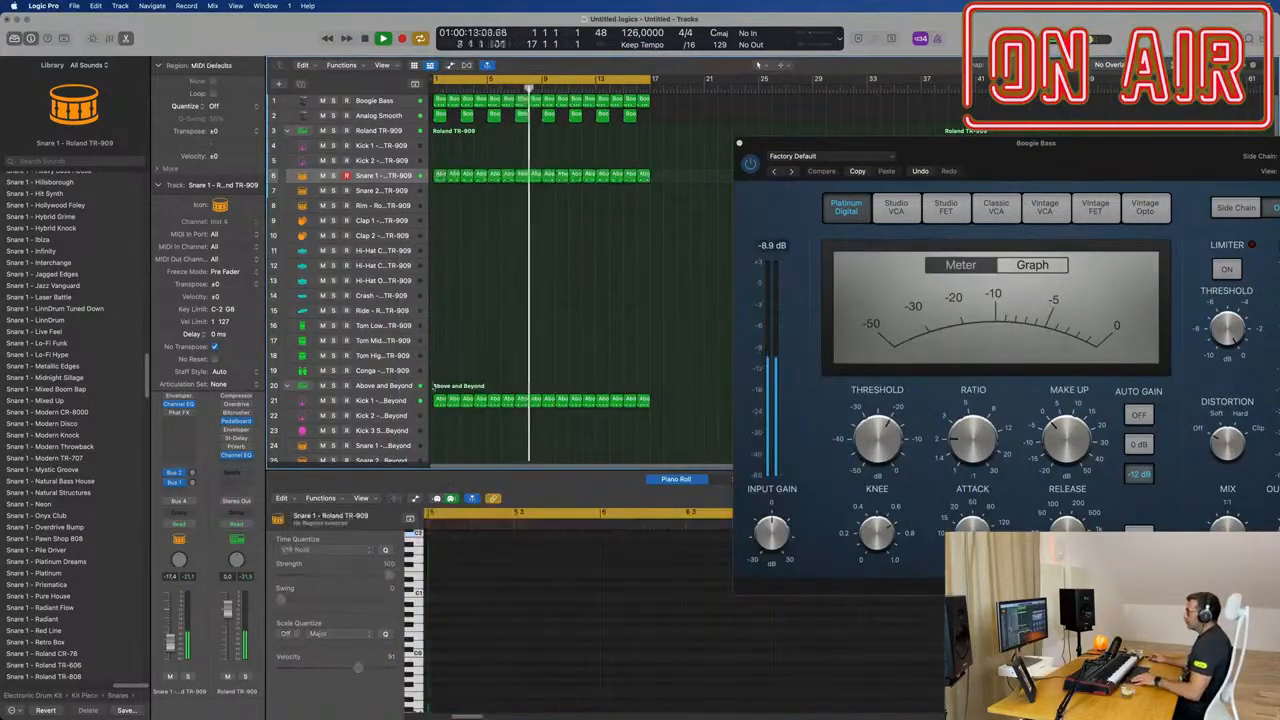
{"action": "left_click_drag", "start_coordinate": [440, 400], "coordinate": [440, 250]}
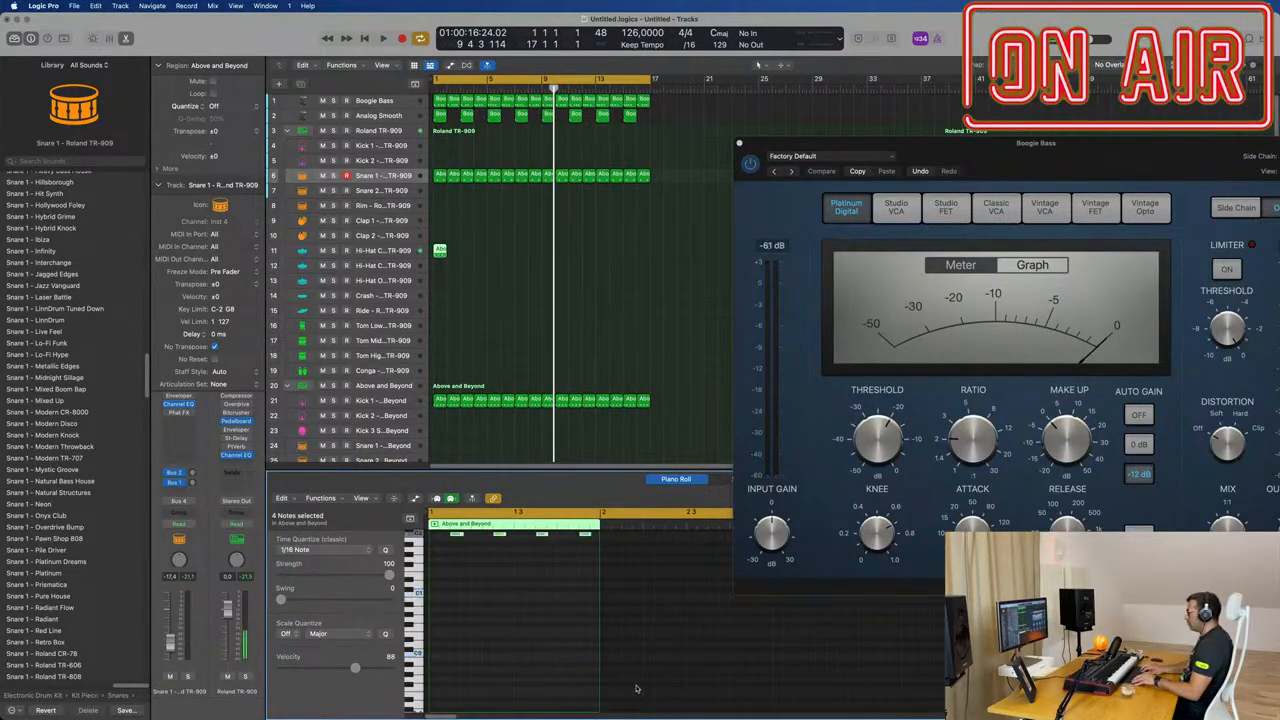
{"action": "key", "text": "space"}
Step: Repeat the closed hi-hat region through bar 16 and start playback
{"action": "left_click", "coordinate": [441, 251]}
{"action": "key", "text": "super+r"}
{"action": "key", "text": "super+r"}
{"action": "key", "text": "super+r"}
{"action": "key", "text": "super+r"}
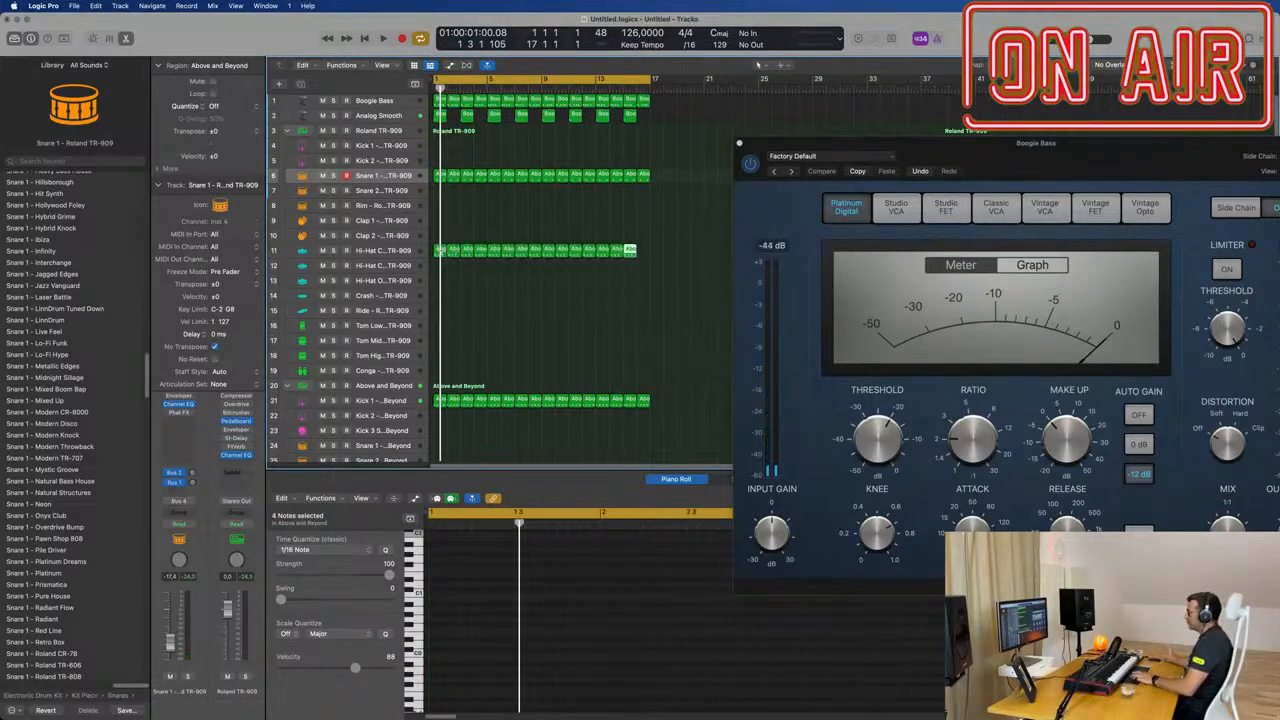
{"action": "key", "text": "space"}
Step: Select the closed hi-hat track and adjust its volume to about -16 dB while the loop plays
{"action": "left_click", "coordinate": [502, 296]}
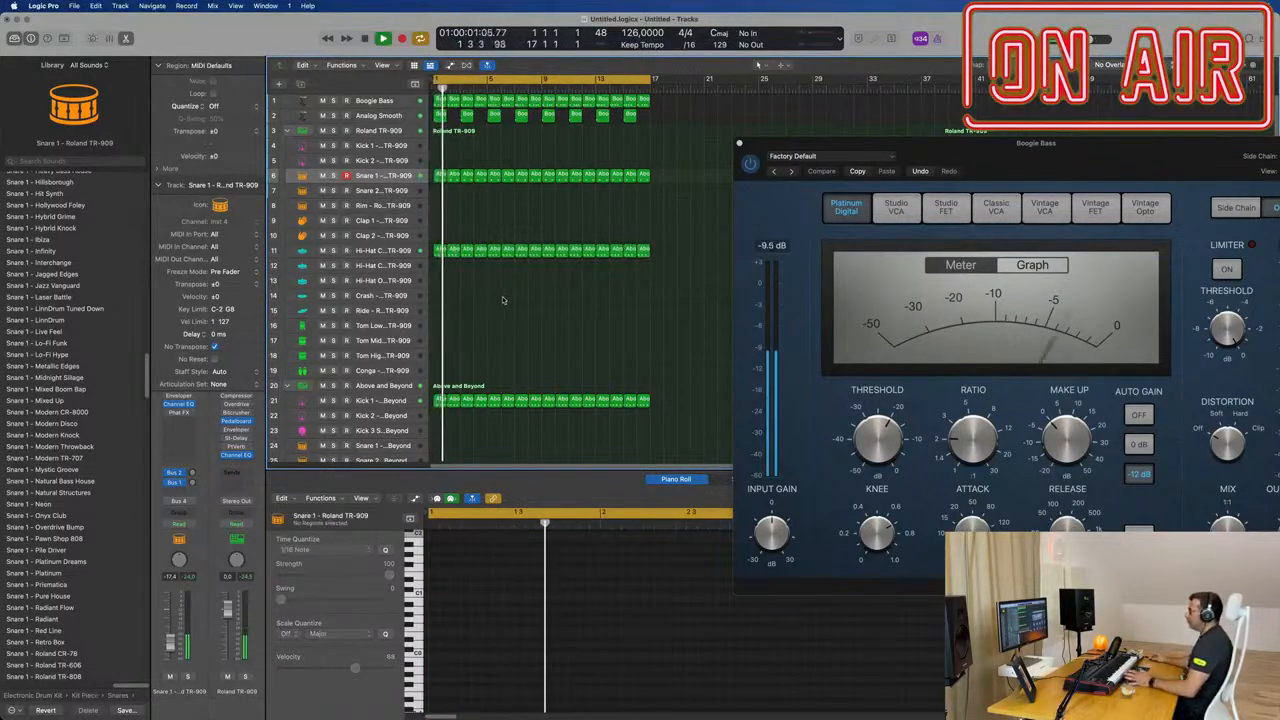
{"action": "left_click", "coordinate": [401, 252]}
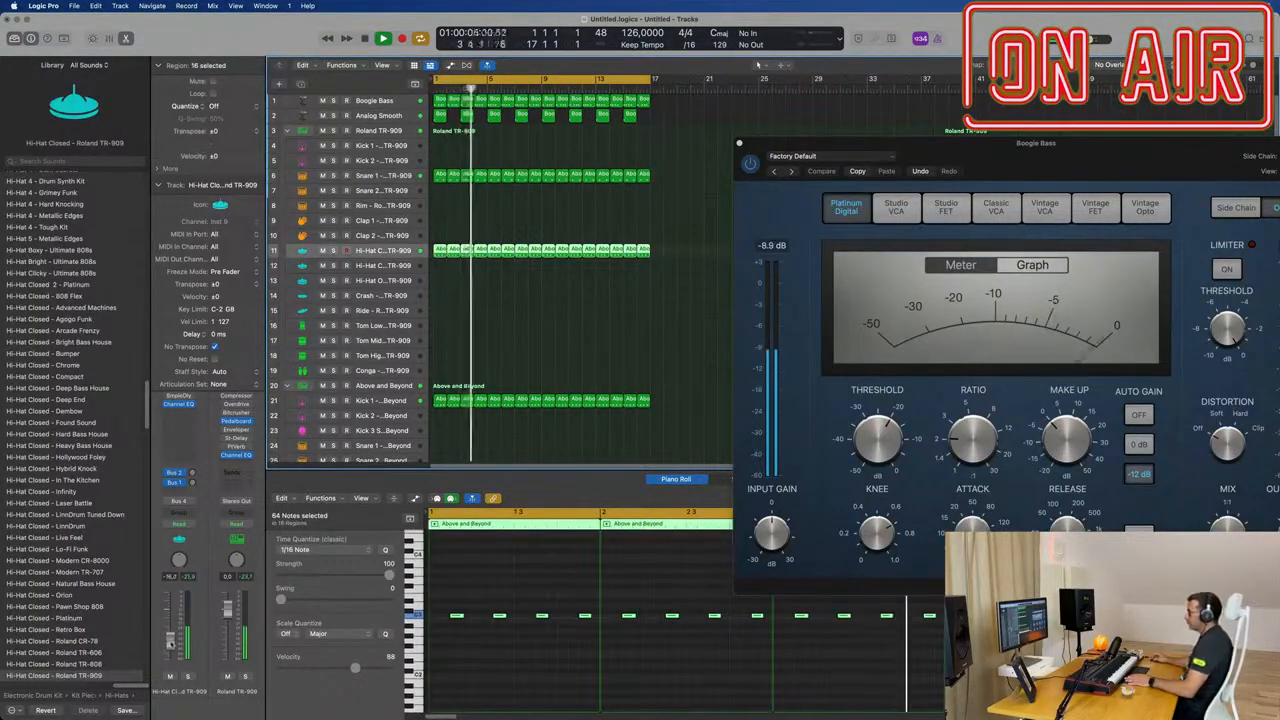
{"action": "left_click", "coordinate": [576, 325]}
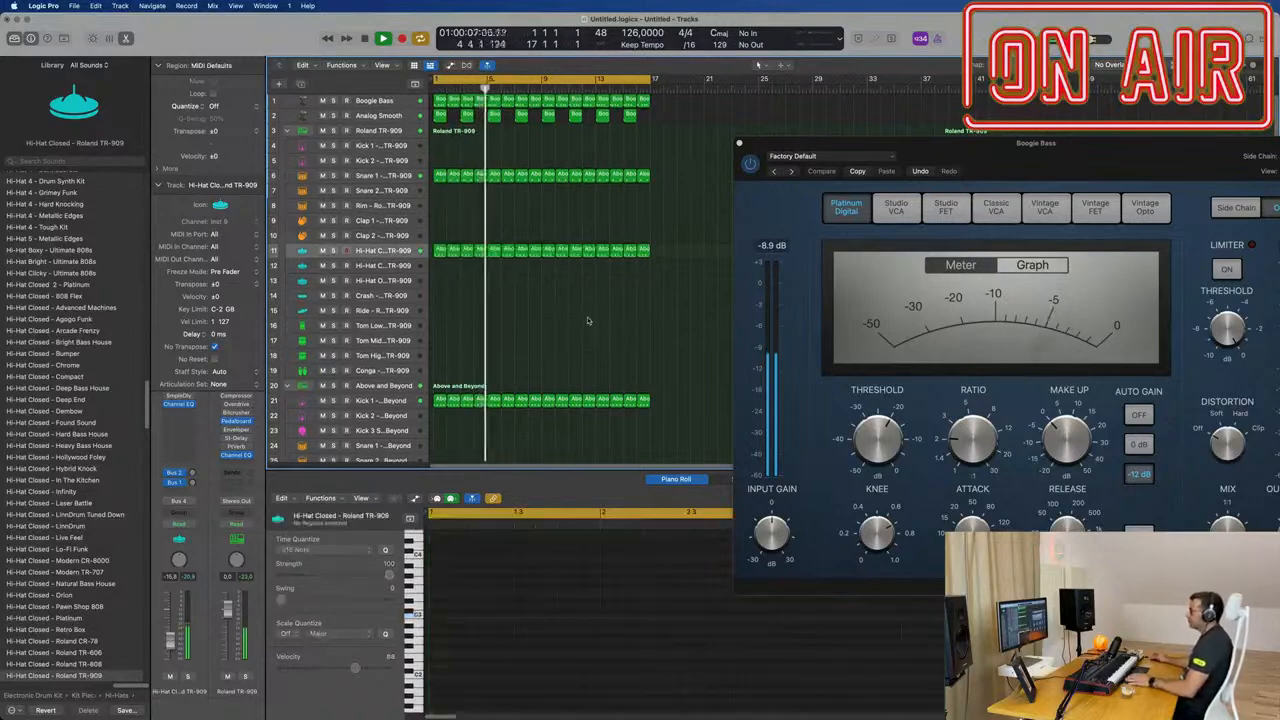
Step: Copy the first Snare 1 region to bar 1 of the TR-909 Conga track
{"action": "scroll", "coordinate": [440, 165], "scroll_direction": "down", "scroll_amount": 1}
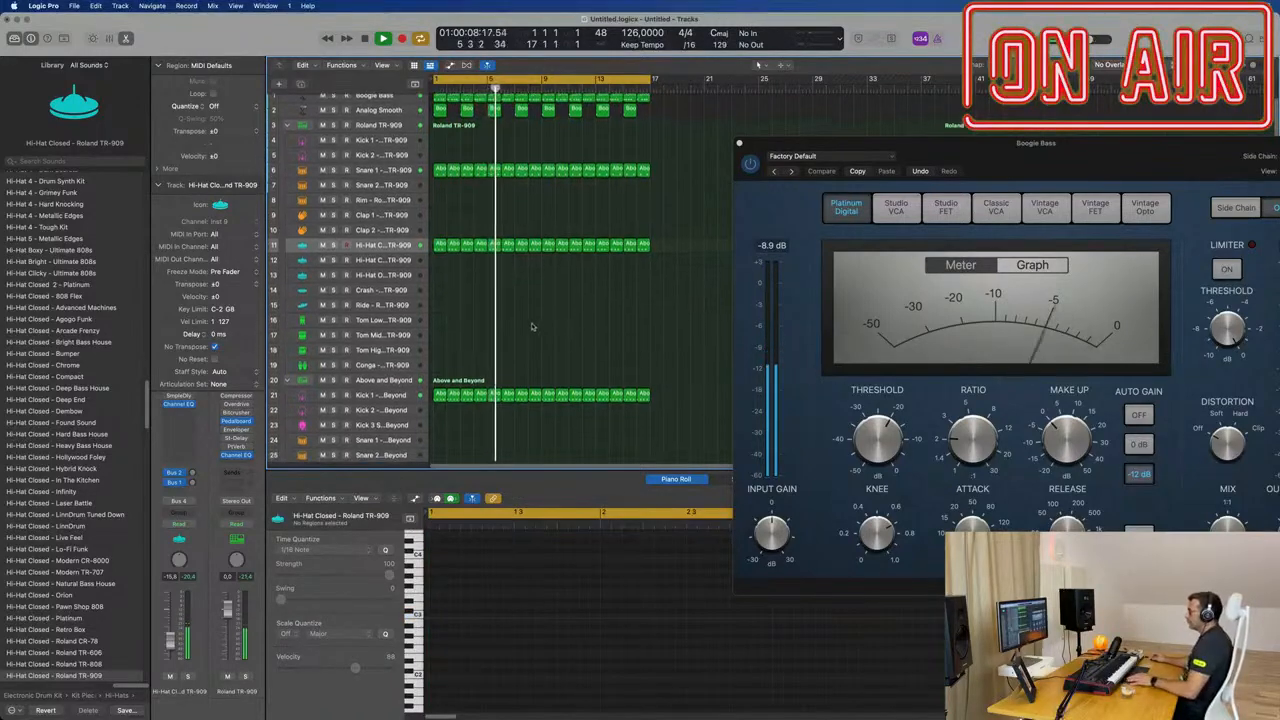
{"action": "left_click", "coordinate": [440, 162]}
{"action": "left_click_drag", "start_coordinate": [440, 162], "coordinate": [441, 358]}
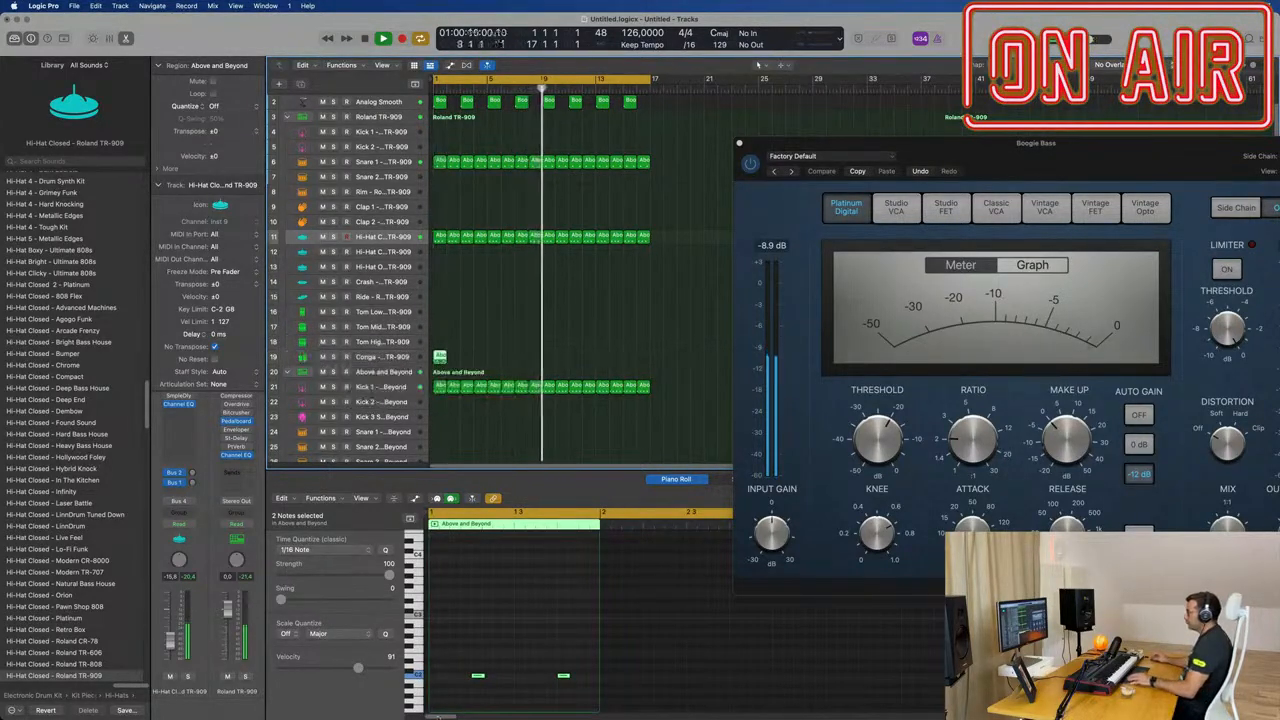
Step: Move the two conga notes to the sixteenths just before and just after beat 3, auditioning from the start
{"action": "scroll", "coordinate": [474, 600], "scroll_direction": "down", "scroll_amount": 3}
{"action": "key", "text": "Return"}
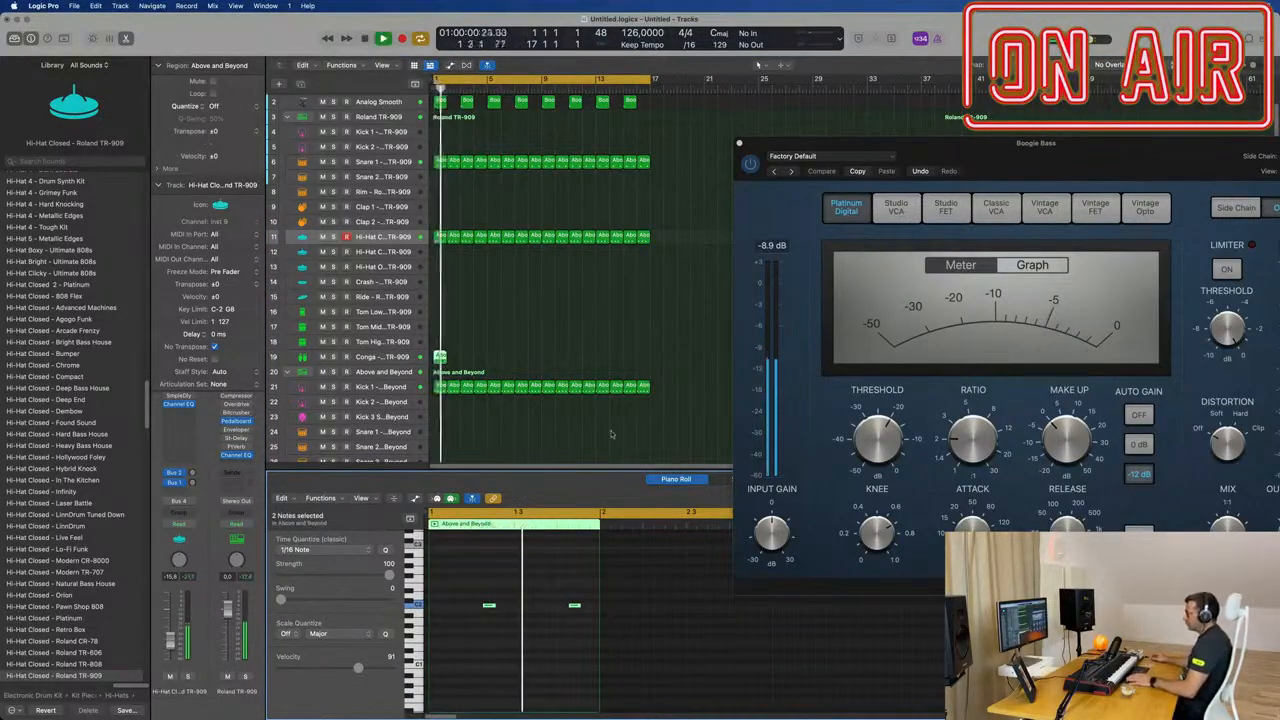
{"action": "key", "text": "space"}
{"action": "left_click_drag", "start_coordinate": [561, 597], "coordinate": [578, 621]}
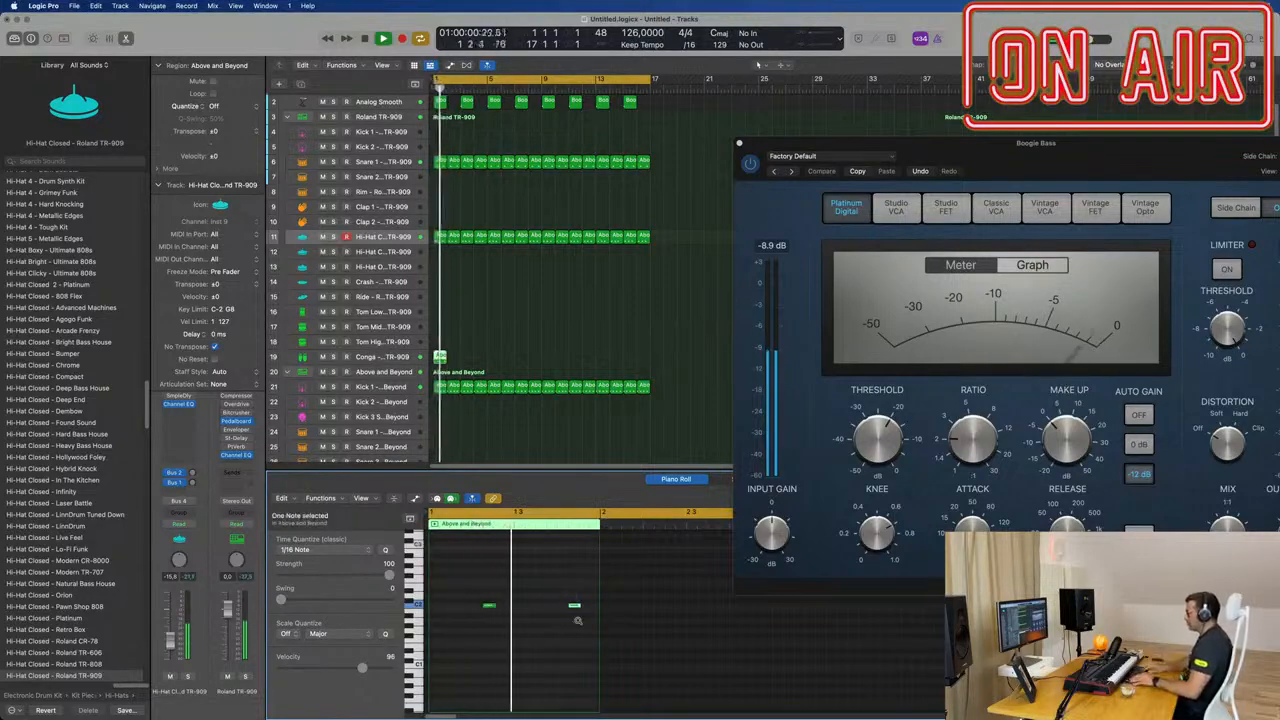
{"action": "key", "text": "Return"}
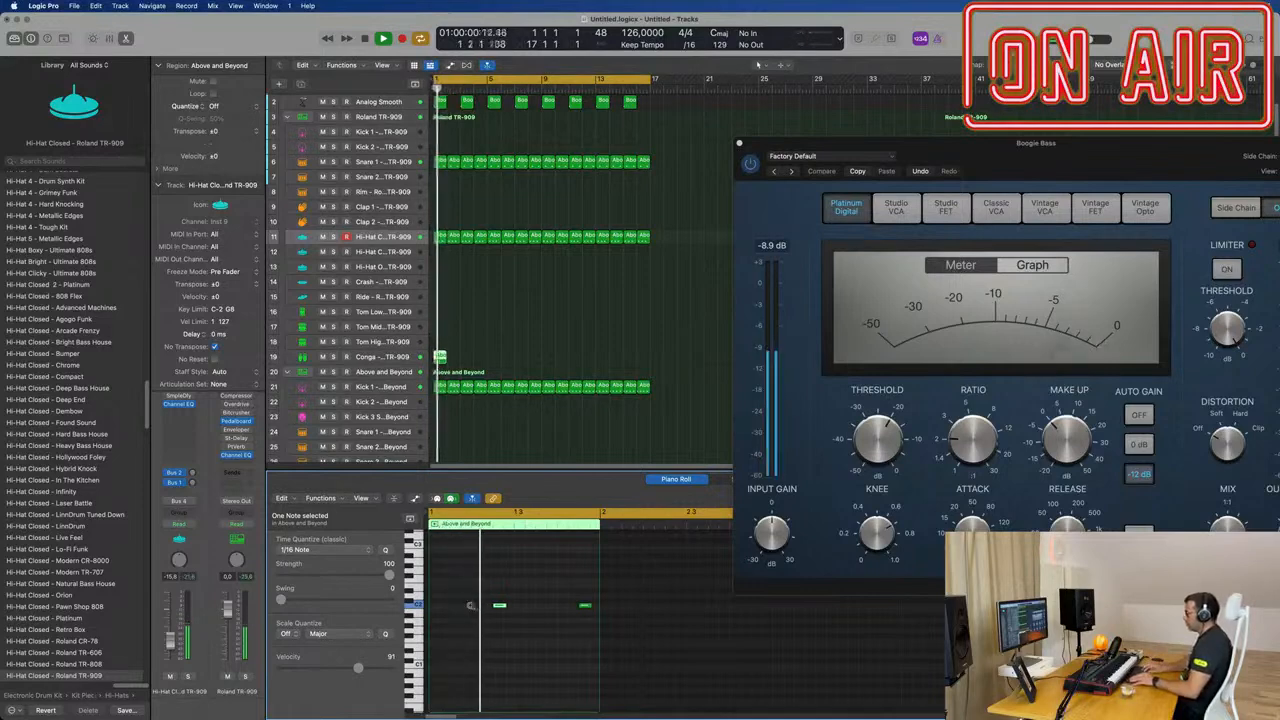
{"action": "key", "text": "space"}
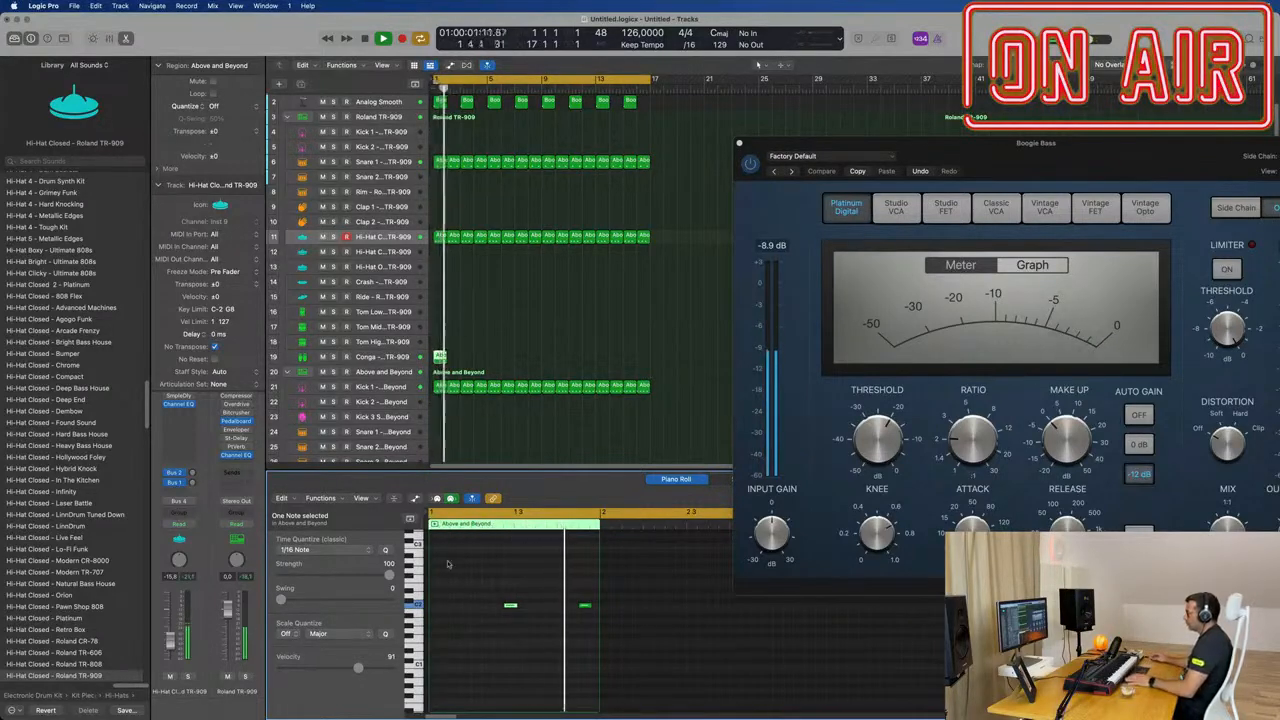
{"action": "left_click_drag", "start_coordinate": [571, 597], "coordinate": [532, 607]}
{"action": "key", "text": "space"}
{"action": "key", "text": "space"}
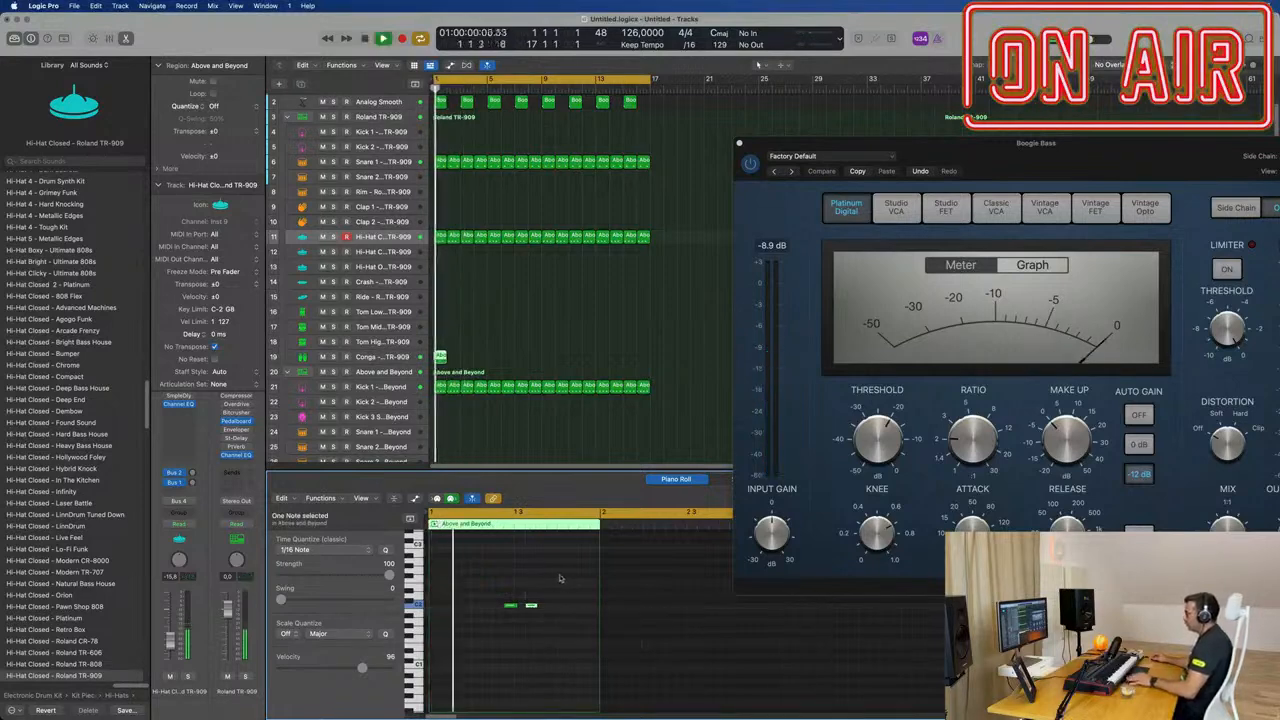
Step: Repeat the Conga region one bar at a time until it runs through bar 16
{"action": "scroll", "coordinate": [536, 583], "scroll_direction": "down", "scroll_amount": 1}
{"action": "left_click_drag", "start_coordinate": [463, 348], "coordinate": [443, 357]}
{"action": "key", "text": "space"}
{"action": "key", "text": "space"}
{"action": "key", "text": "super+r"}
{"action": "key", "text": "super+r"}
{"action": "key", "text": "super+r"}
{"action": "key", "text": "super+r"}
{"action": "key", "text": "super+r"}
{"action": "key", "text": "super+r"}
{"action": "key", "text": "super+r"}
{"action": "key", "text": "super+r"}
{"action": "key", "text": "super+r"}
{"action": "key", "text": "super+r"}
{"action": "key", "text": "super+r"}
{"action": "key", "text": "super+r"}
{"action": "key", "text": "super+r"}
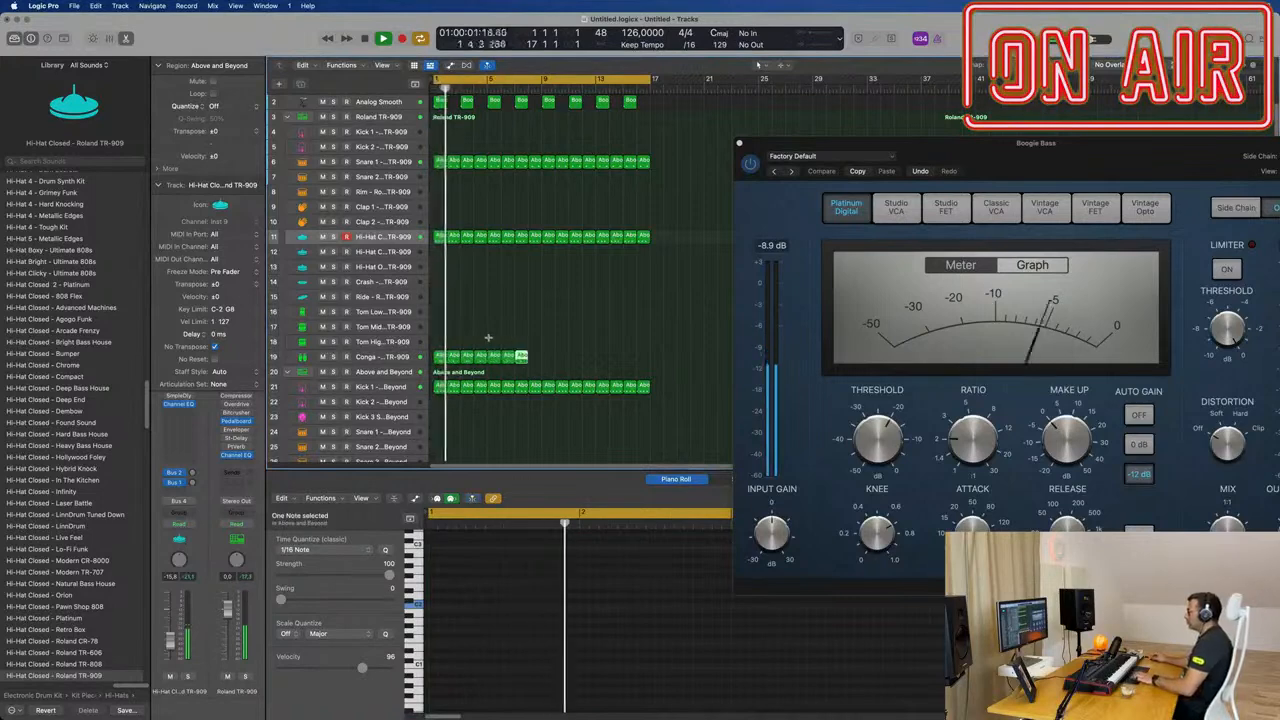
{"action": "key", "text": "super+r"}
{"action": "key", "text": "super+r"}
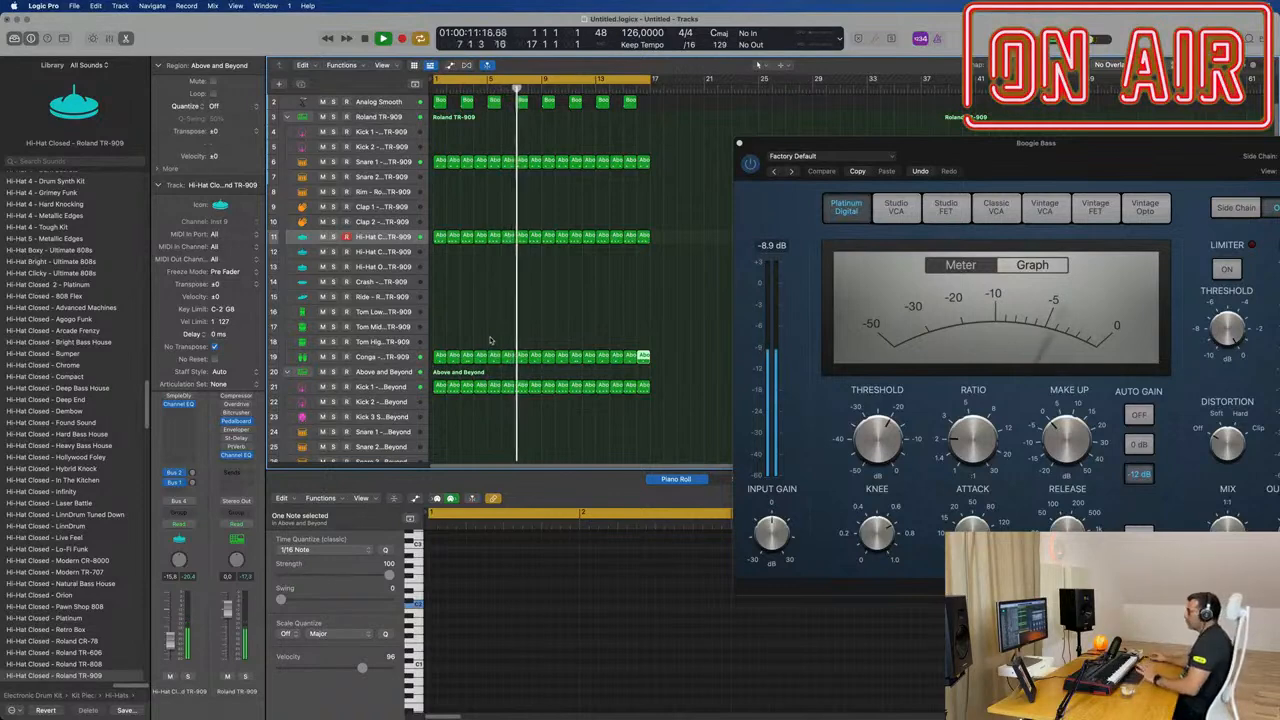
Step: Copy the first Snare 1 region to the Tom Mid track, reduce it to a single note late in the bar and audition it
{"action": "left_click", "coordinate": [440, 237]}
{"action": "left_click", "coordinate": [440, 163]}
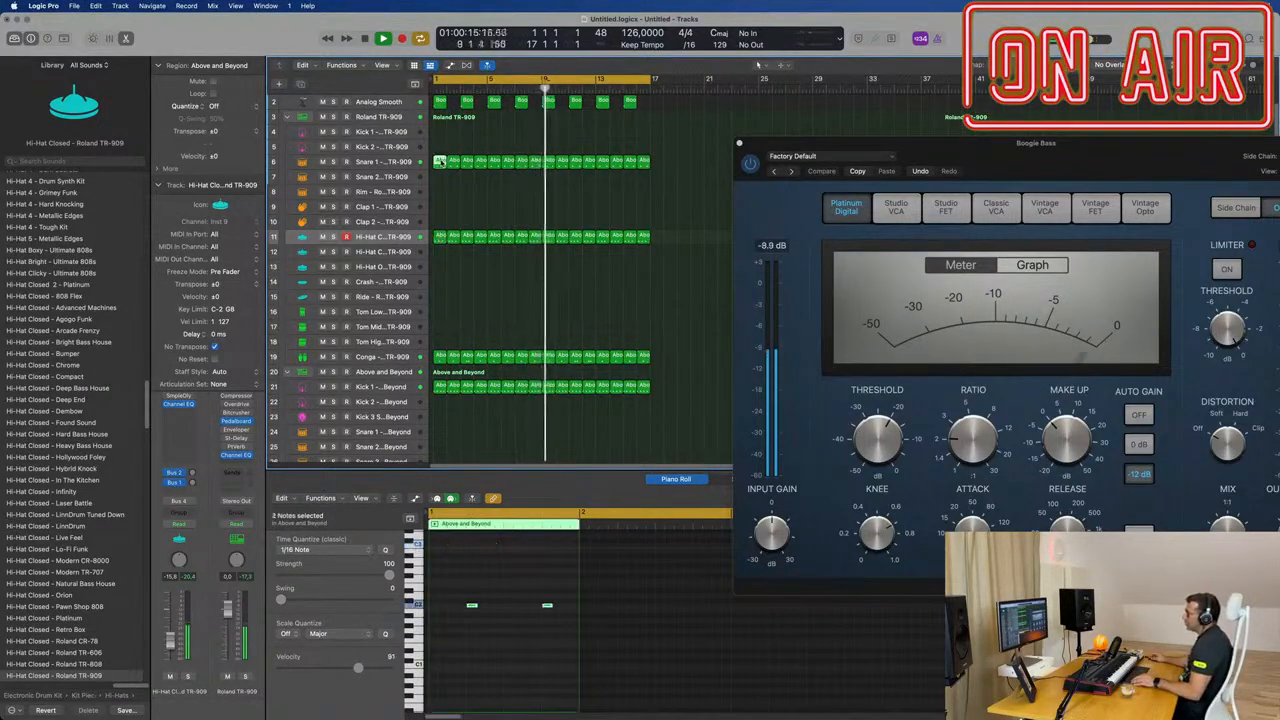
{"action": "left_click_drag", "start_coordinate": [440, 162], "coordinate": [440, 328]}
{"action": "left_click_drag", "start_coordinate": [500, 571], "coordinate": [578, 622]}
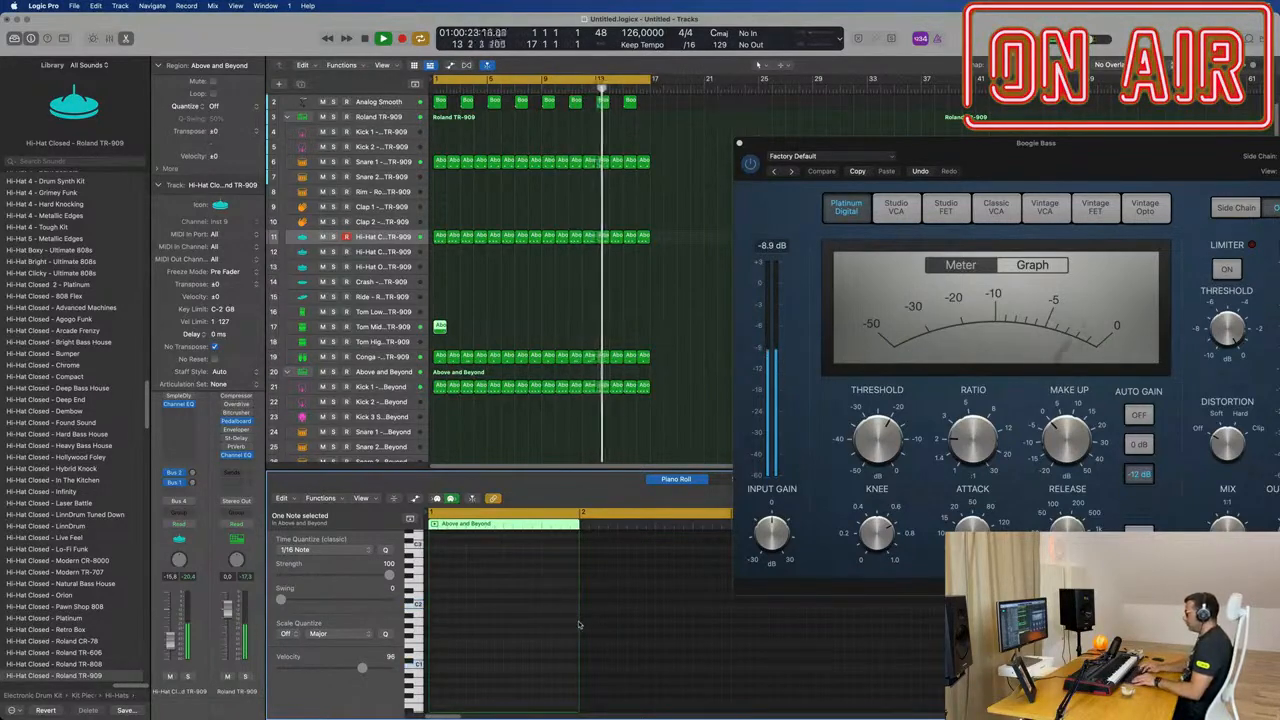
{"action": "key", "text": "Return"}
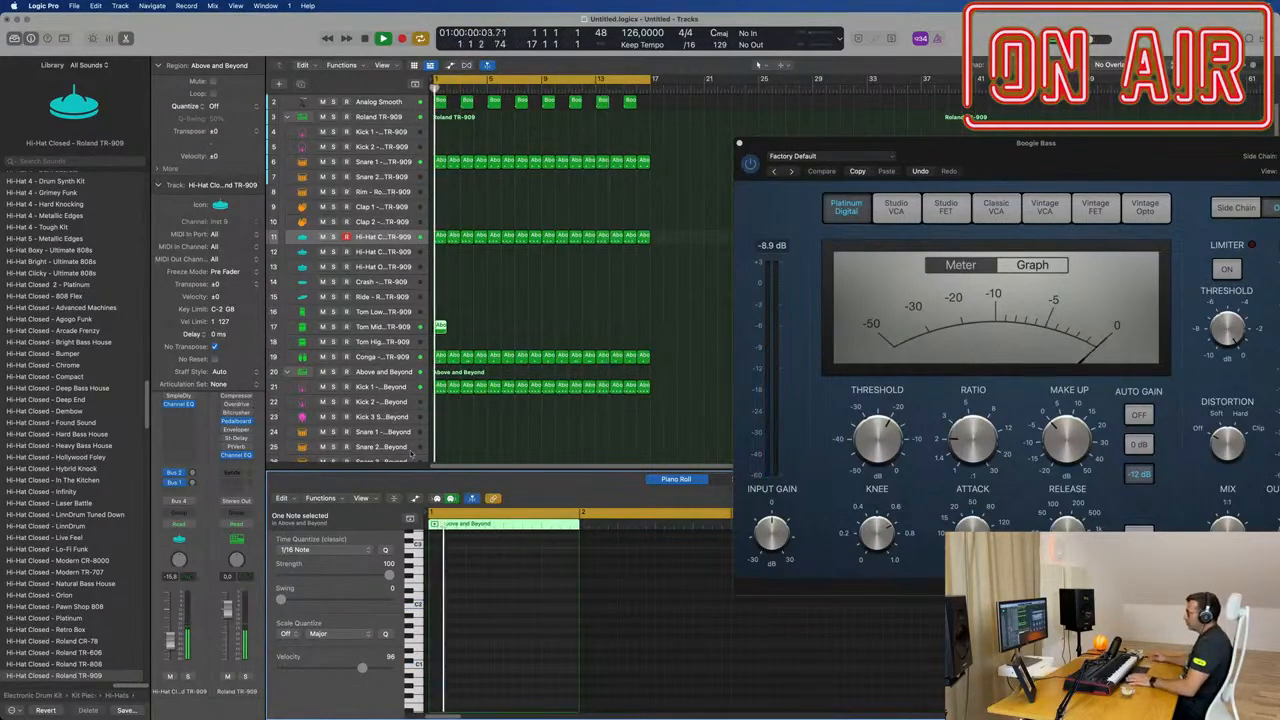
Step: Repeat the one-note Tom Mid region through bar 16 with playback restarted from the beginning
{"action": "left_click", "coordinate": [441, 330]}
{"action": "key", "text": "Return"}
{"action": "key", "text": "super+r"}
{"action": "key", "text": "super+r"}
{"action": "key", "text": "super+r"}
{"action": "key", "text": "super+r"}
{"action": "key", "text": "super+r"}
{"action": "key", "text": "super+r"}
{"action": "key", "text": "super+r"}
{"action": "key", "text": "super+r"}
{"action": "key", "text": "super+r"}
{"action": "key", "text": "super+r"}
{"action": "key", "text": "super+r"}
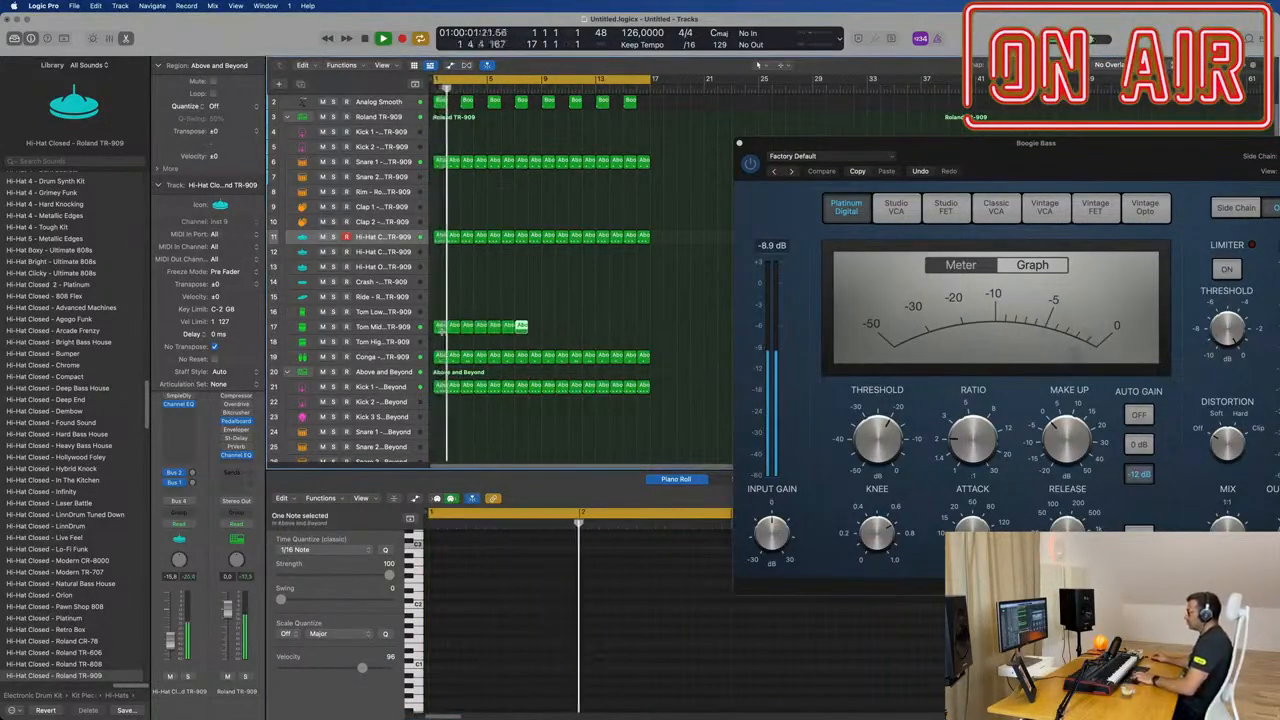
{"action": "key", "text": "super+r"}
{"action": "key", "text": "super+r"}
{"action": "key", "text": "super+r"}
{"action": "key", "text": "super+r"}
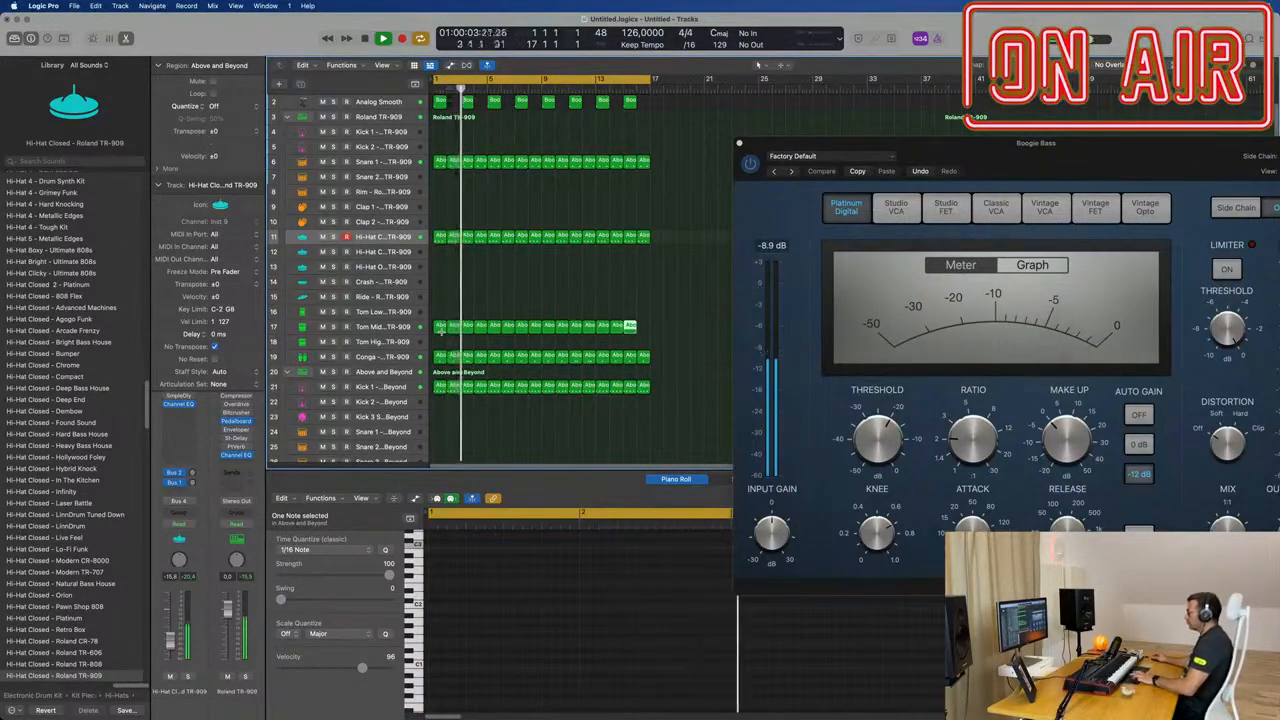
Step: Move all sixteen Tom Mid regions to the TR-909 Tom Low track, check their notes and lower that track's volume
{"action": "left_click_drag", "start_coordinate": [704, 325], "coordinate": [441, 313]}
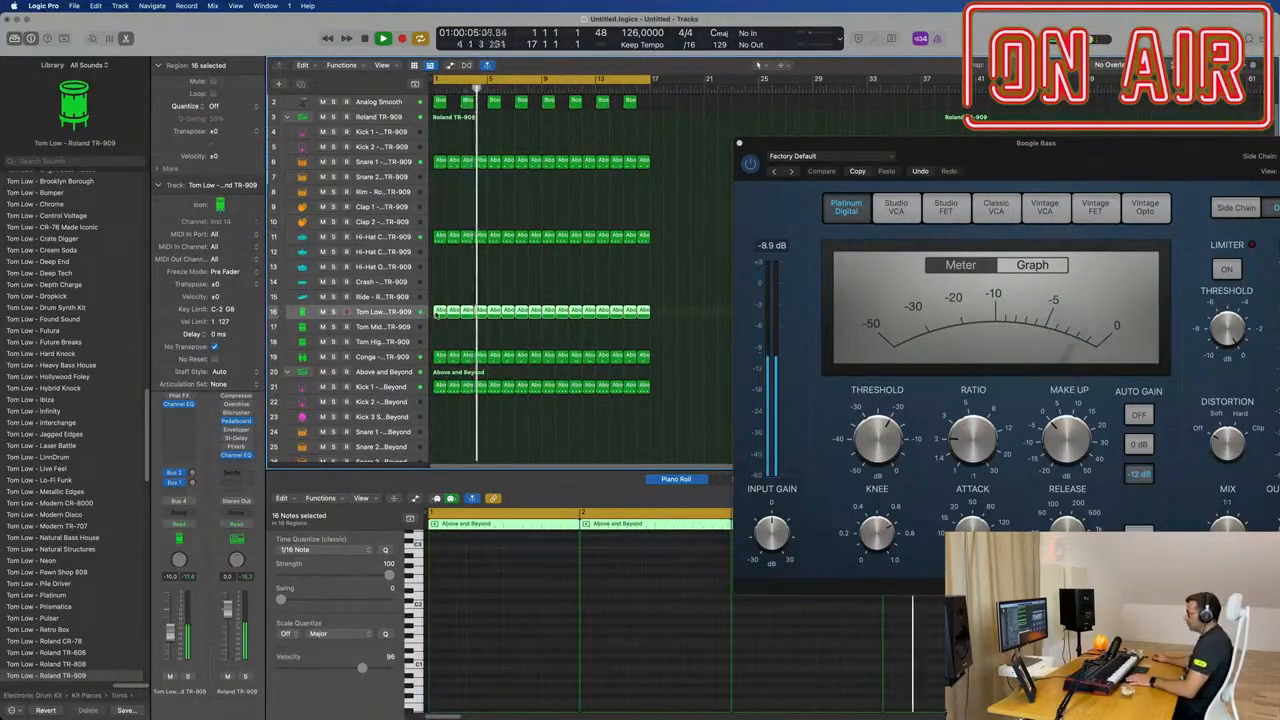
{"action": "key", "text": "p"}
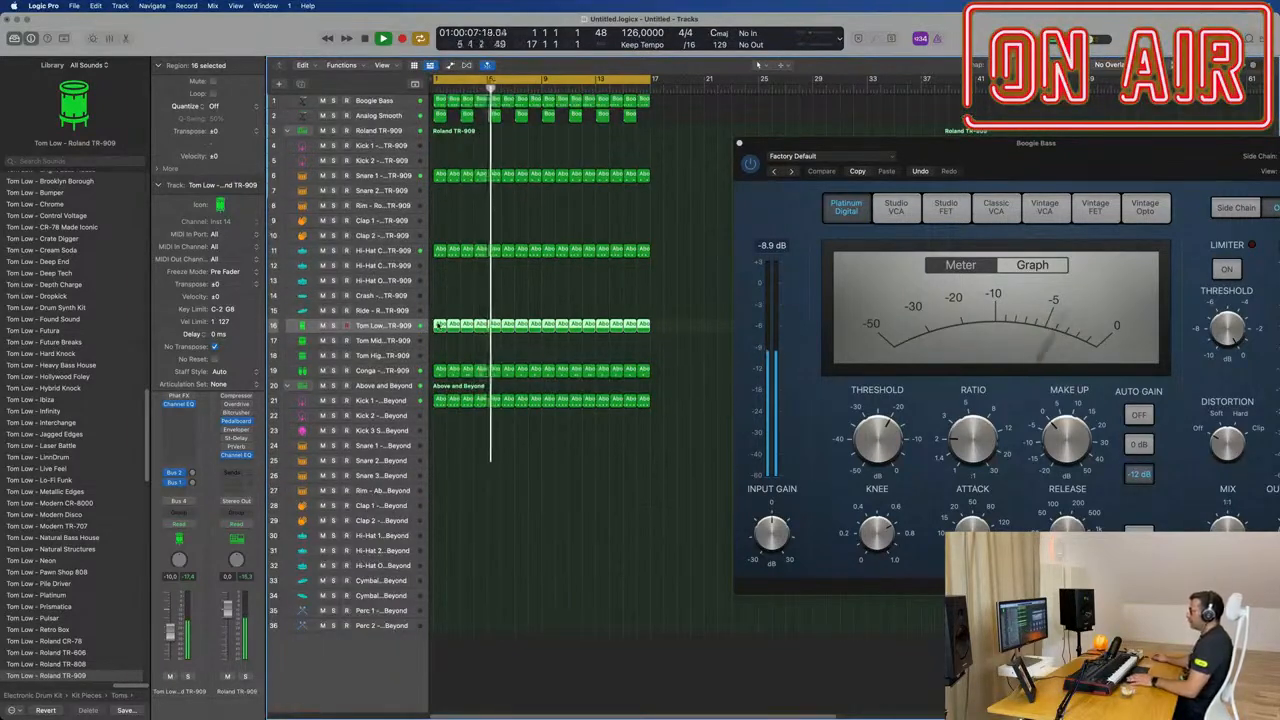
{"action": "key", "text": "p"}
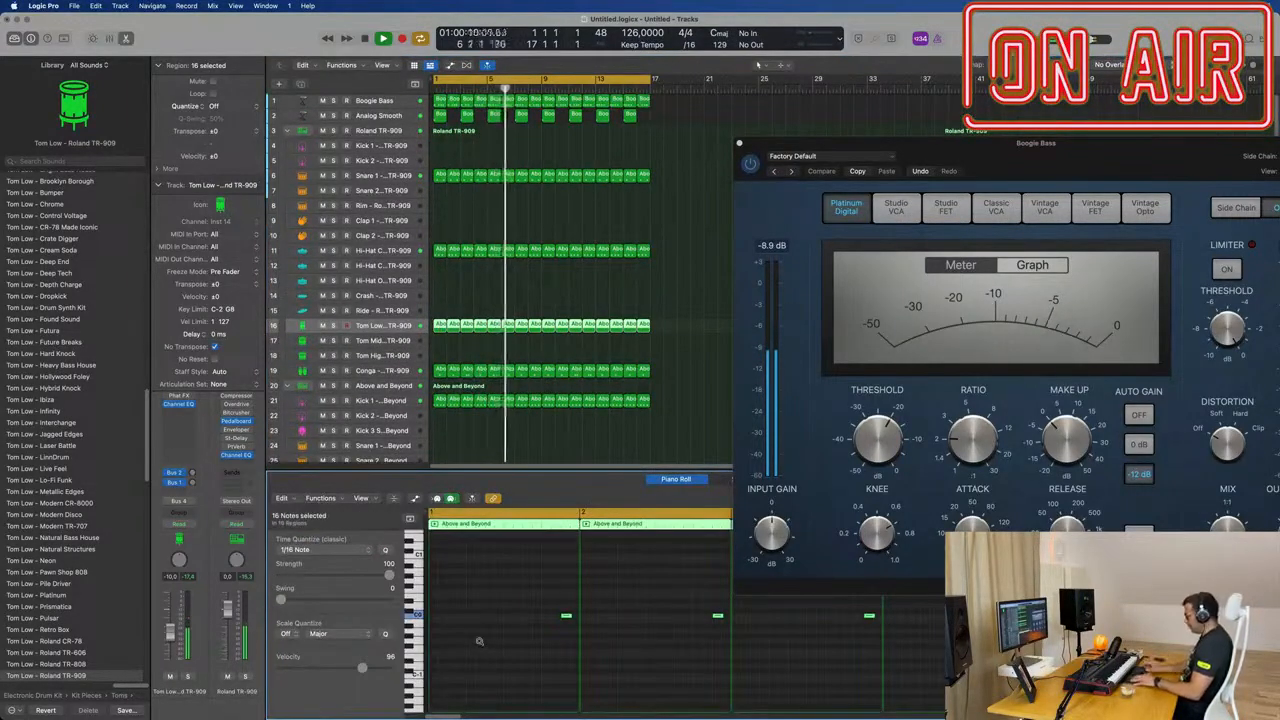
{"action": "key", "text": "Return"}
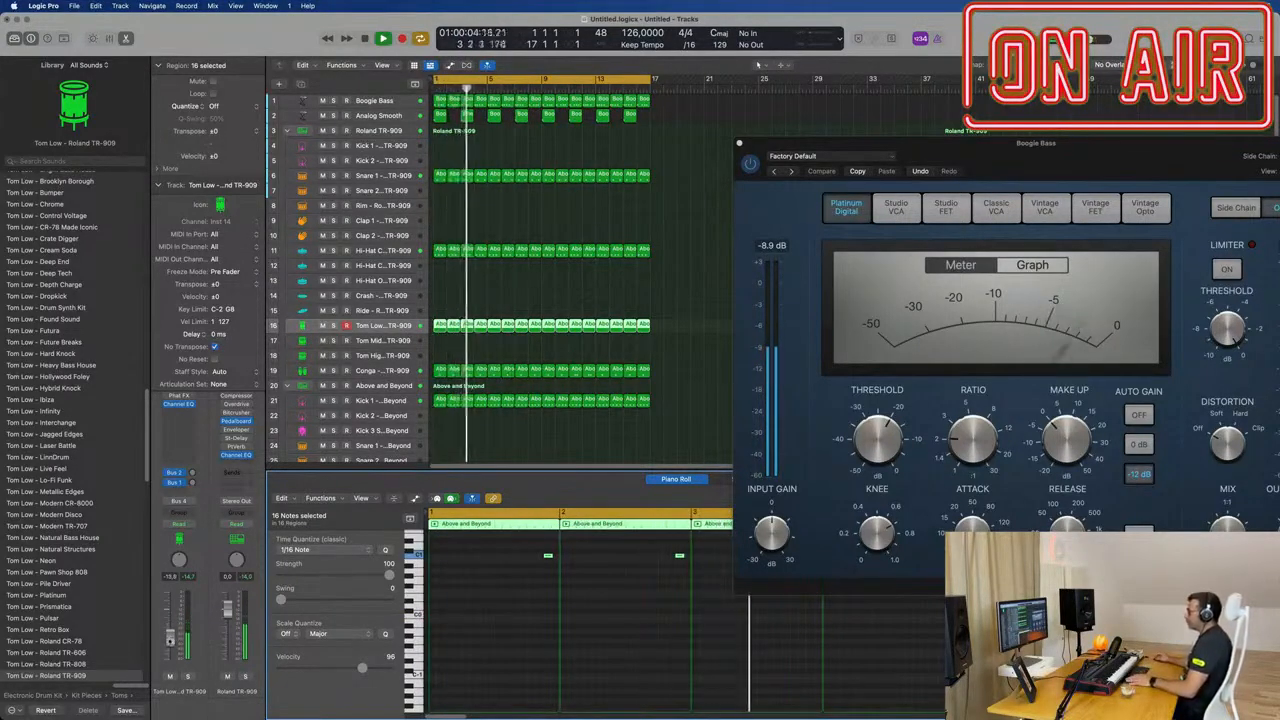
{"action": "scroll", "coordinate": [447, 386], "scroll_direction": "down", "scroll_amount": 3}
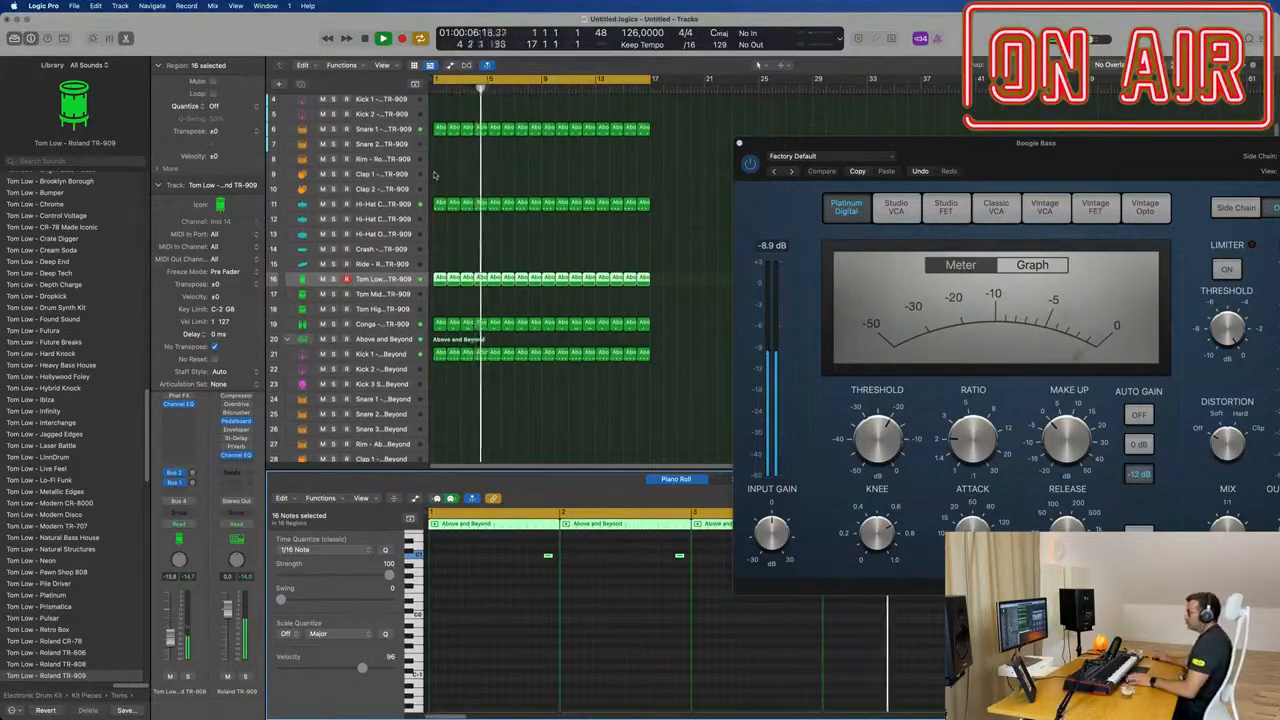
Step: Copy the first Above and Beyond Kick 1 region to that kit's Rim track at bar 1 and audition it
{"action": "scroll", "coordinate": [515, 226], "scroll_direction": "down", "scroll_amount": 1}
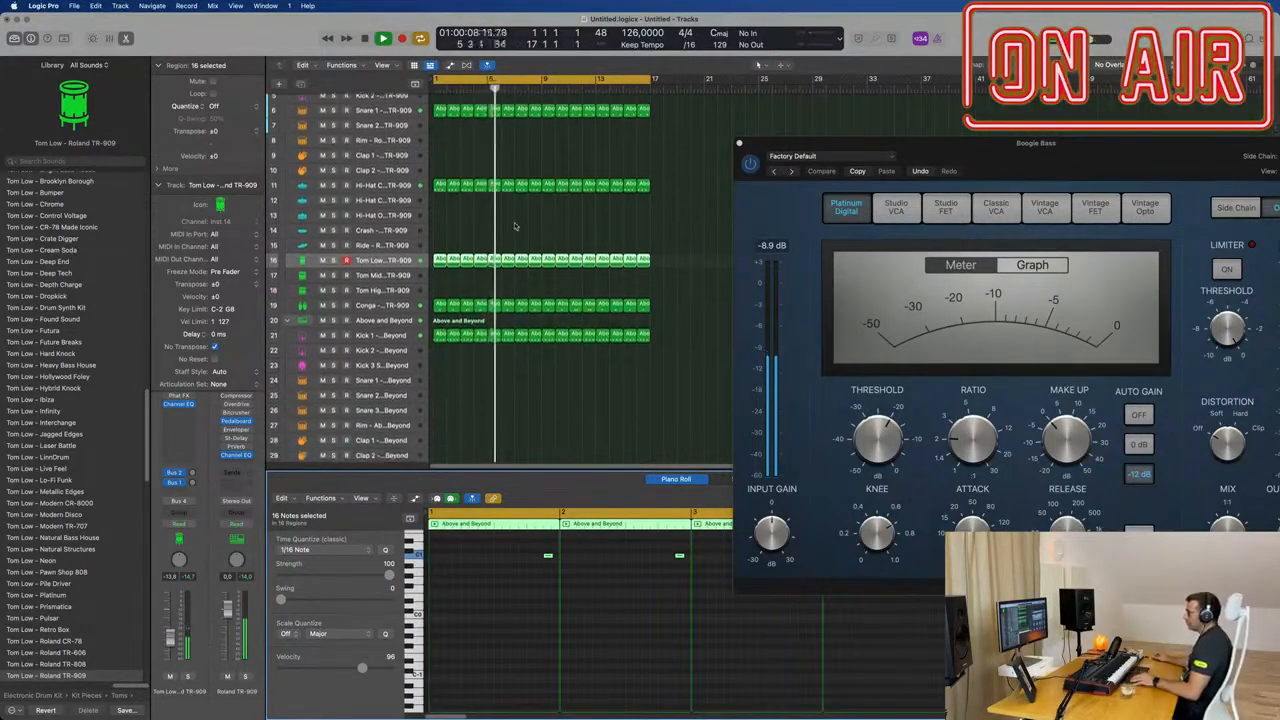
{"action": "scroll", "coordinate": [515, 226], "scroll_direction": "down", "scroll_amount": 10}
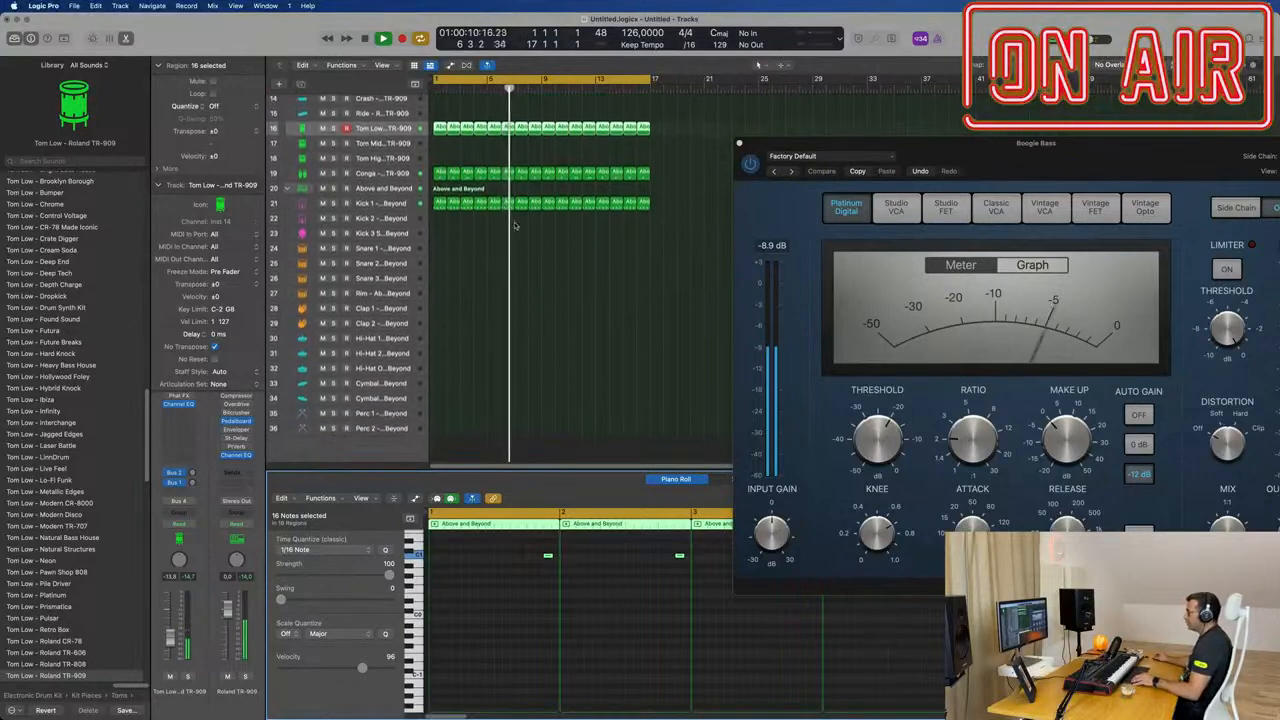
{"action": "left_click", "coordinate": [585, 293]}
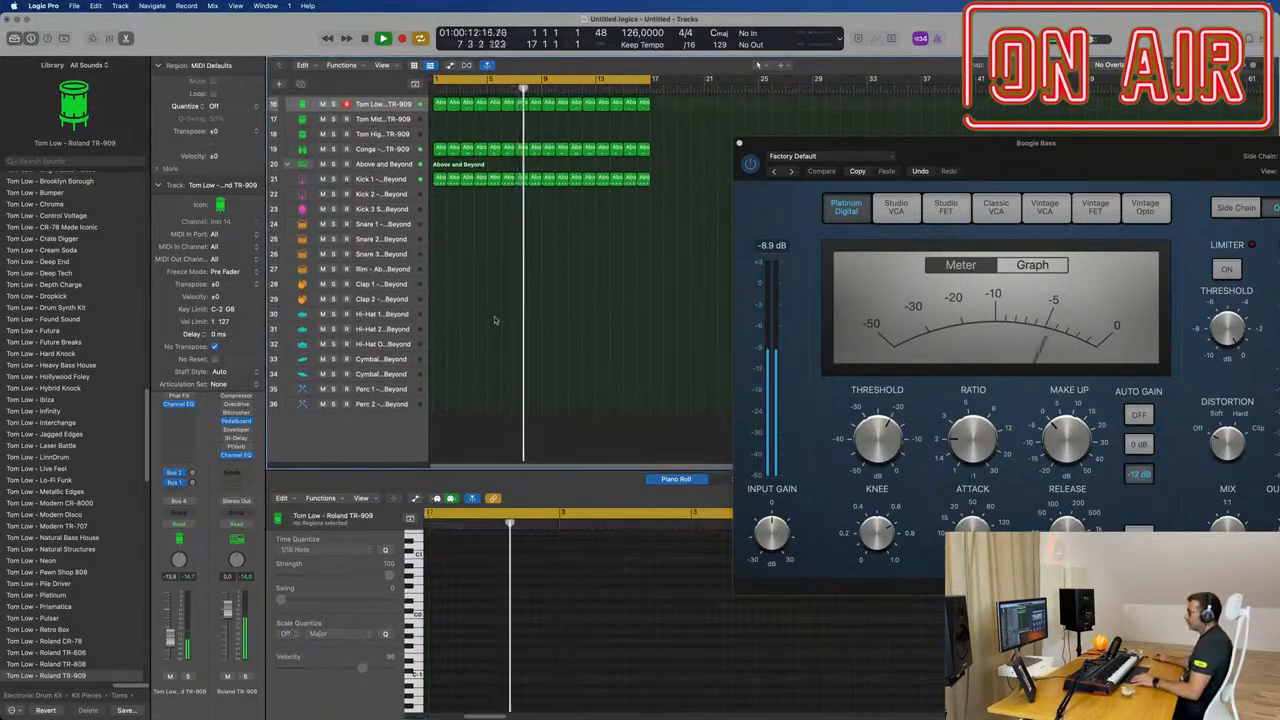
{"action": "left_click_drag", "start_coordinate": [435, 180], "coordinate": [438, 265]}
{"action": "left_click", "coordinate": [452, 241]}
{"action": "left_click_drag", "start_coordinate": [441, 181], "coordinate": [441, 270]}
{"action": "key", "text": "space"}
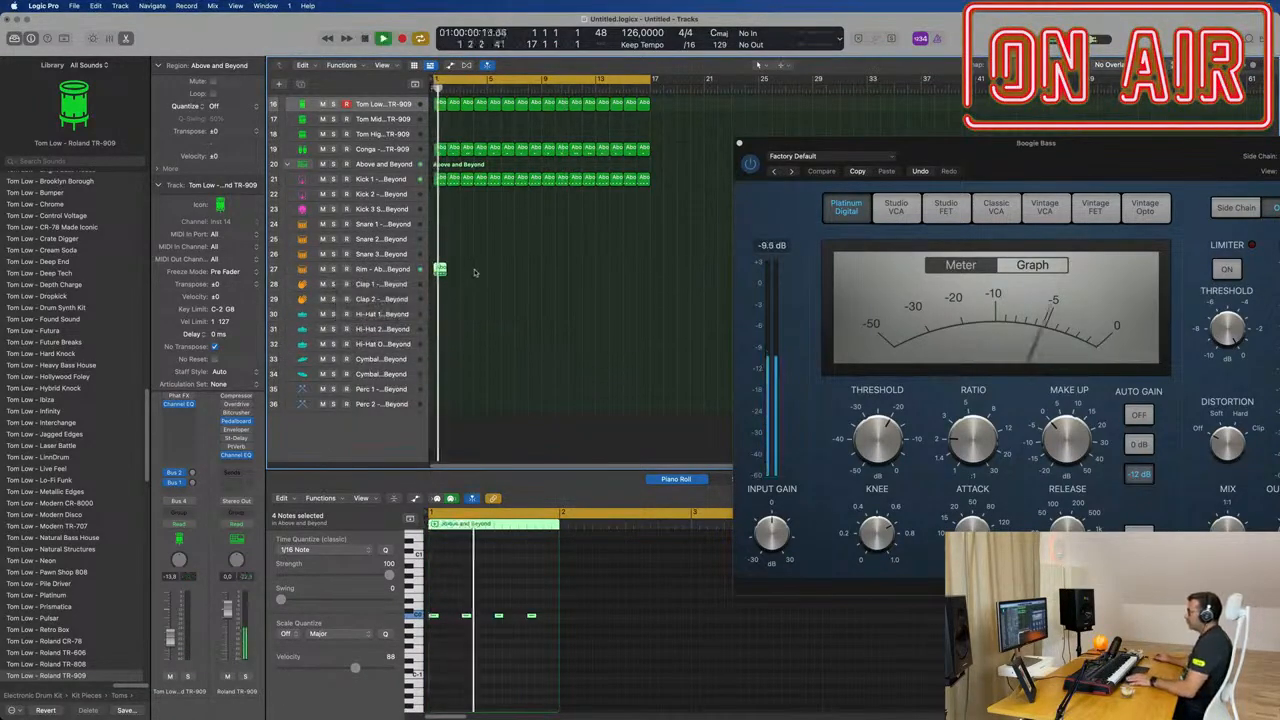
{"action": "left_click", "coordinate": [450, 575]}
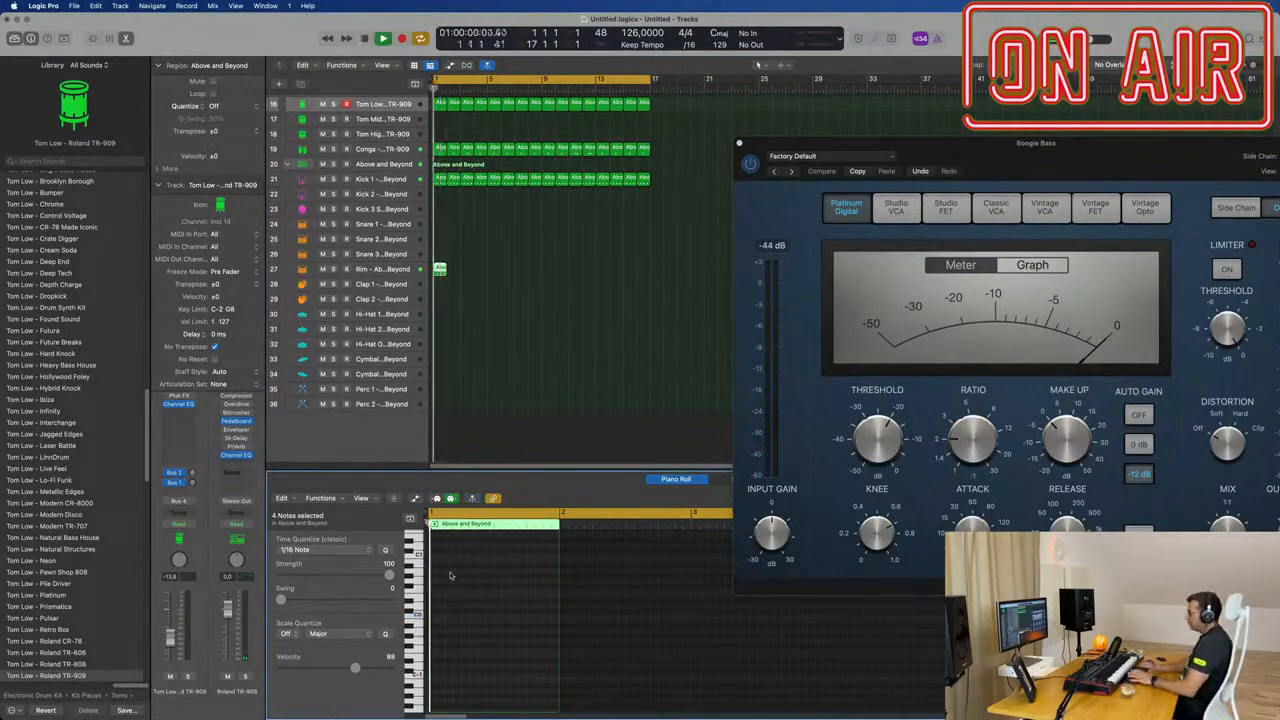
Step: Select the Rim track and raise its reverb and delay send levels while the region plays
{"action": "left_click", "coordinate": [440, 268]}
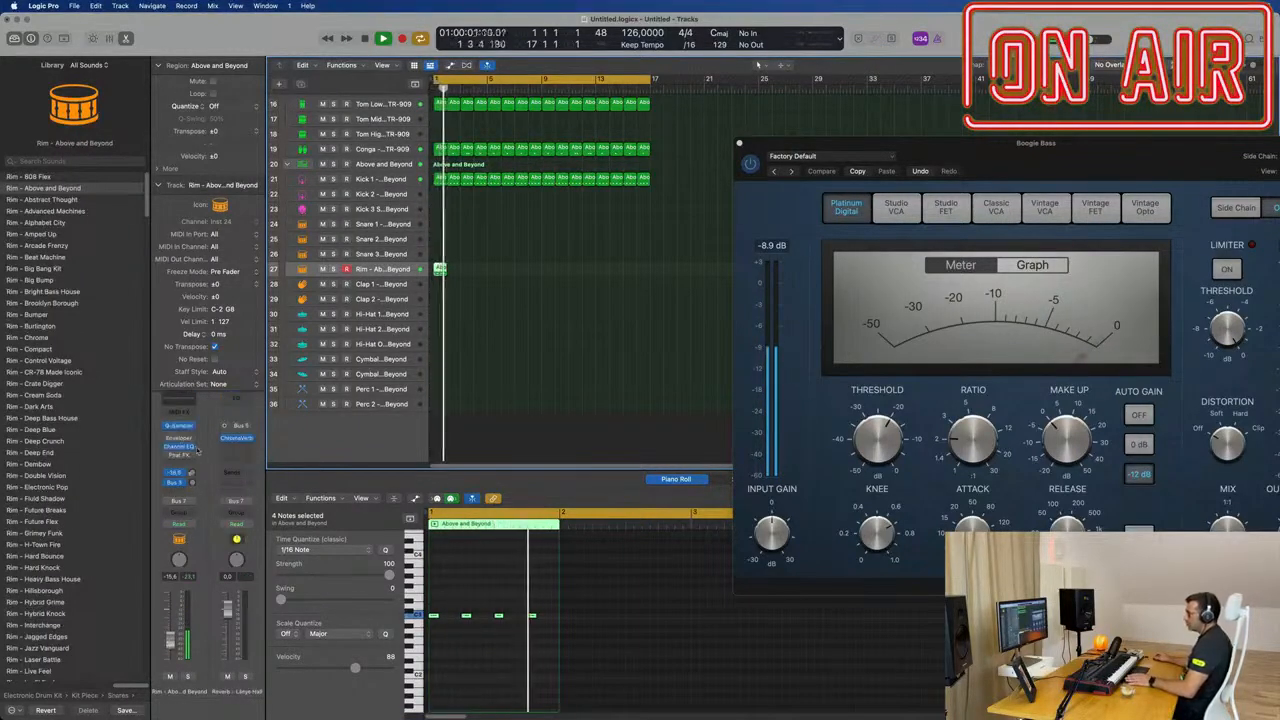
{"action": "key", "text": "space"}
{"action": "left_click_drag", "start_coordinate": [193, 488], "coordinate": [194, 474]}
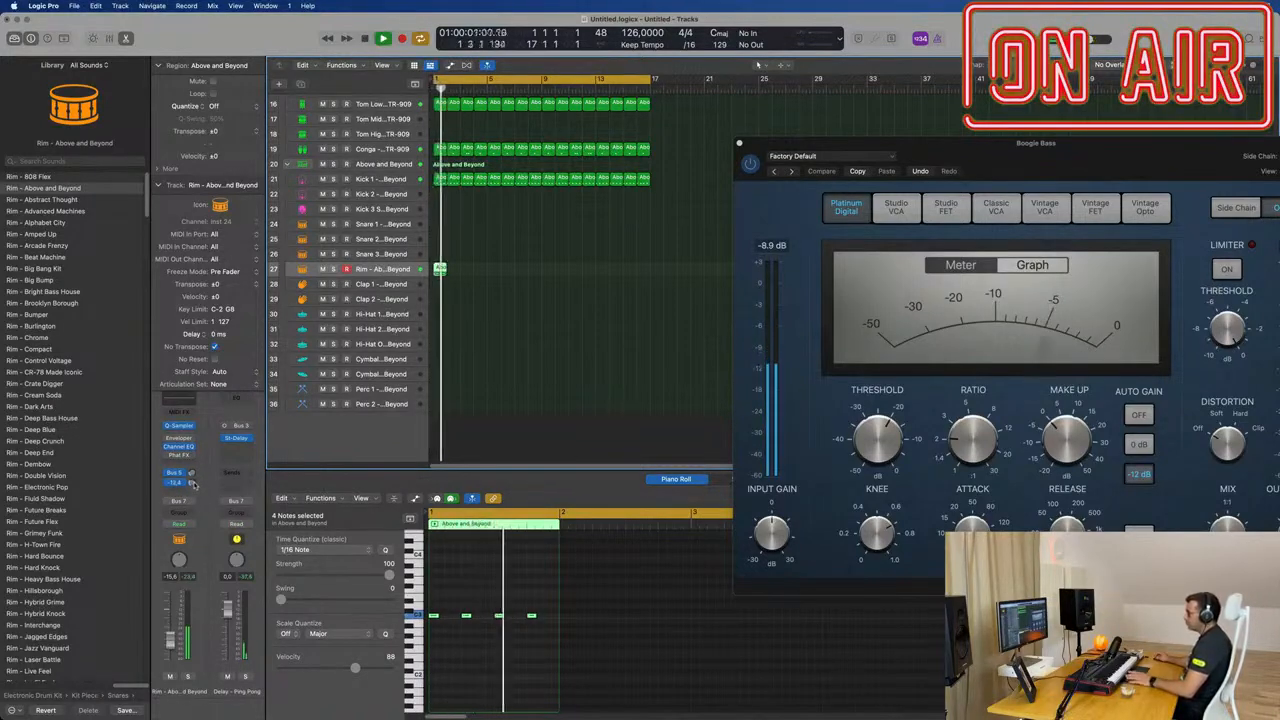
Step: Repeat the one-bar Rim region until it runs through bar 16, and select all of the track's regions
{"action": "left_click_drag", "start_coordinate": [503, 249], "coordinate": [447, 283]}
{"action": "key", "text": "super+r"}
{"action": "key", "text": "super+r"}
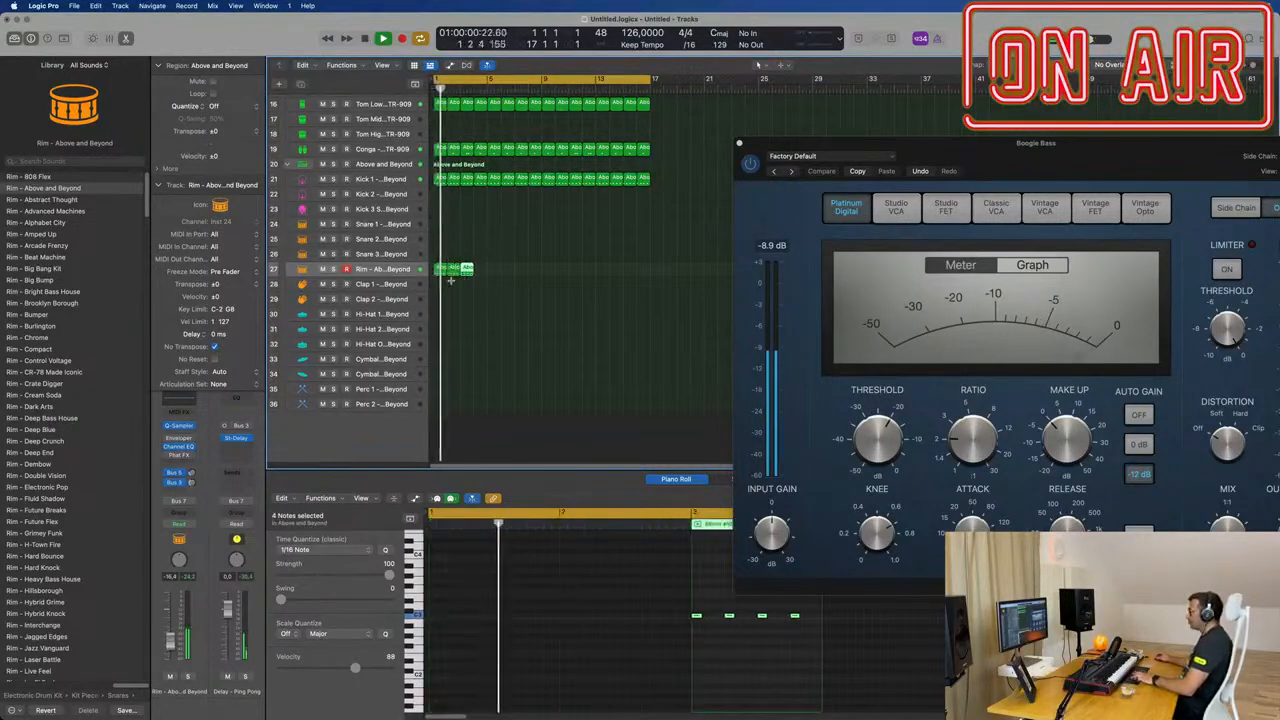
{"action": "key", "text": "super+r"}
{"action": "key", "text": "super+r"}
{"action": "key", "text": "super+r"}
{"action": "key", "text": "super+r"}
{"action": "key", "text": "super+r"}
{"action": "key", "text": "super+r"}
{"action": "key", "text": "super+r"}
{"action": "key", "text": "super+r"}
{"action": "key", "text": "super+r"}
{"action": "key", "text": "super+r"}
{"action": "key", "text": "super+r"}
{"action": "left_click", "coordinate": [407, 270]}
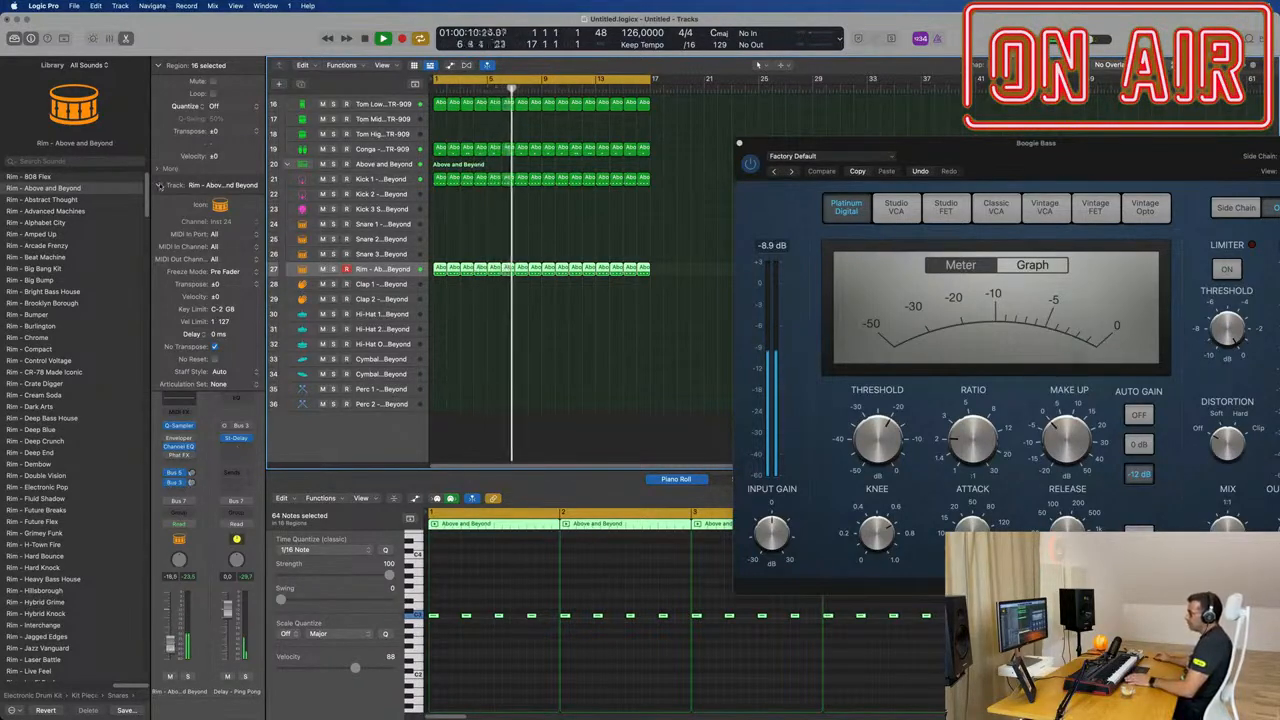
Step: Collapse the track inspector's details and lower the Rim track's volume to -23.0 dB while the groove plays
{"action": "left_click", "coordinate": [158, 186]}
{"action": "left_click", "coordinate": [549, 237]}
{"action": "scroll", "coordinate": [549, 237], "scroll_direction": "up", "scroll_amount": 1}
{"action": "scroll", "coordinate": [549, 237], "scroll_direction": "up", "scroll_amount": 10}
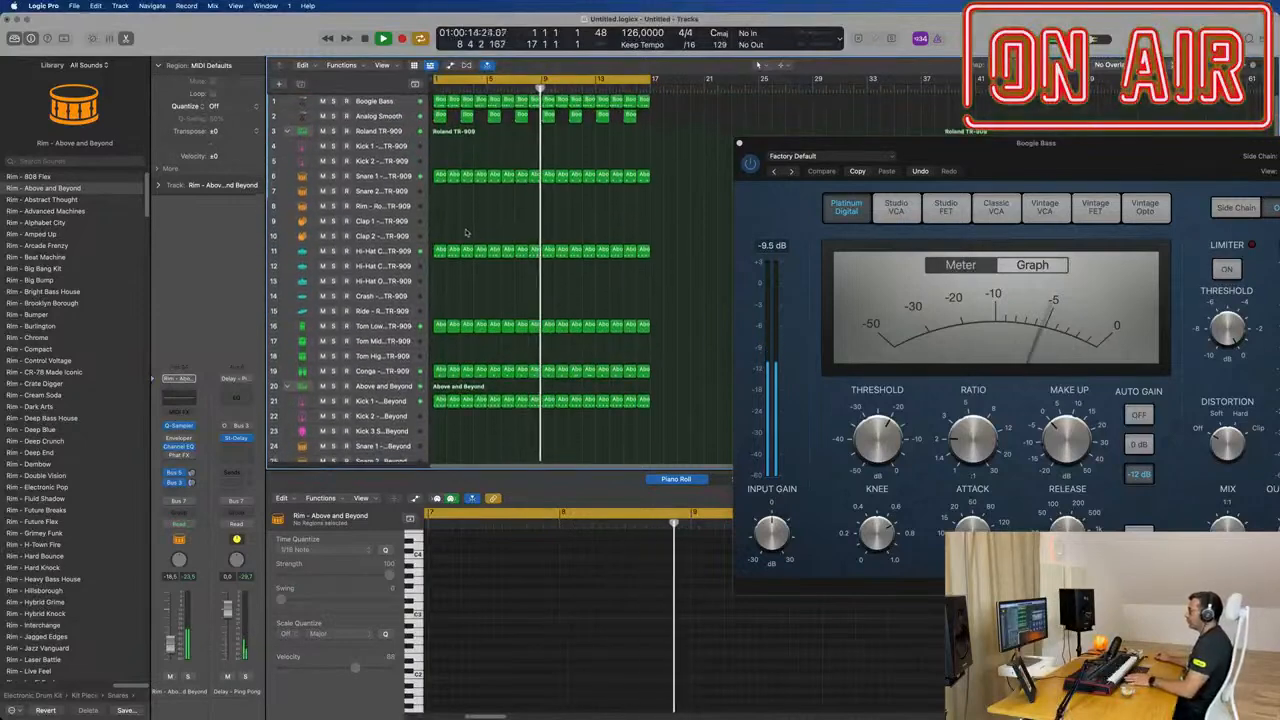
{"action": "scroll", "coordinate": [442, 337], "scroll_direction": "down", "scroll_amount": 6}
{"action": "scroll", "coordinate": [442, 337], "scroll_direction": "down", "scroll_amount": 2}
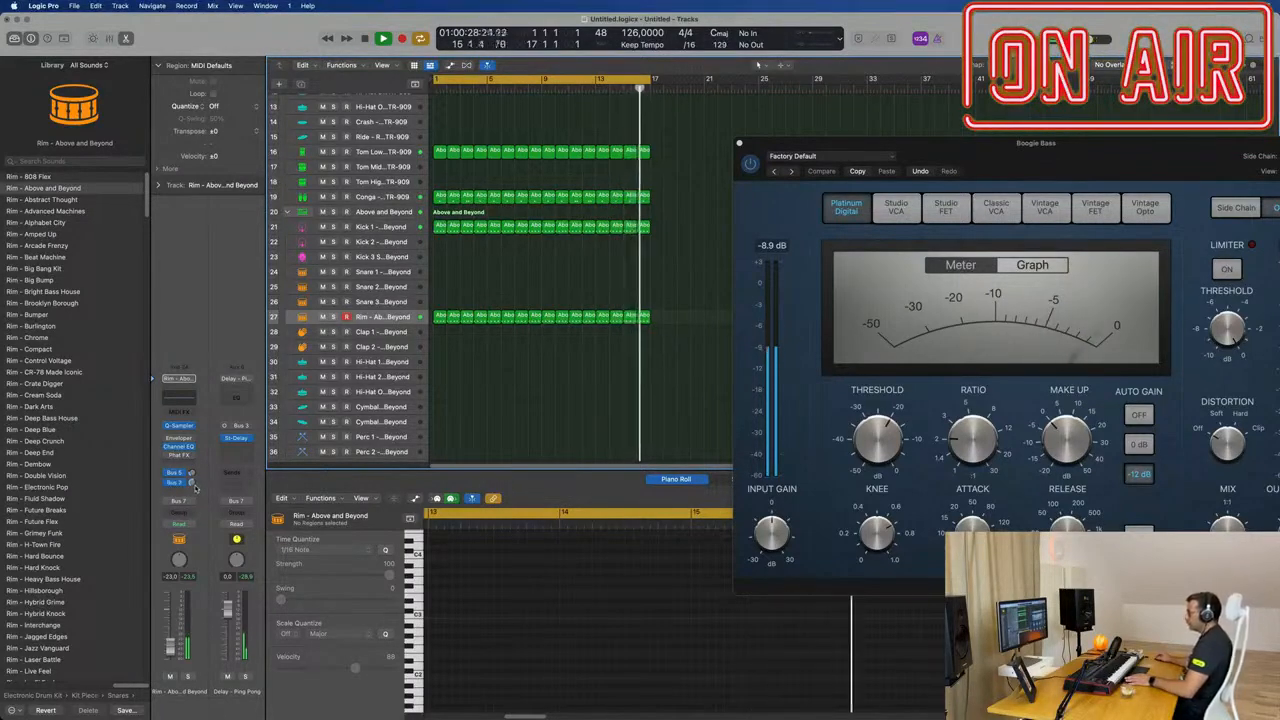
{"action": "scroll", "coordinate": [532, 453], "scroll_direction": "up", "scroll_amount": 4}
{"action": "scroll", "coordinate": [523, 286], "scroll_direction": "up", "scroll_amount": 3}
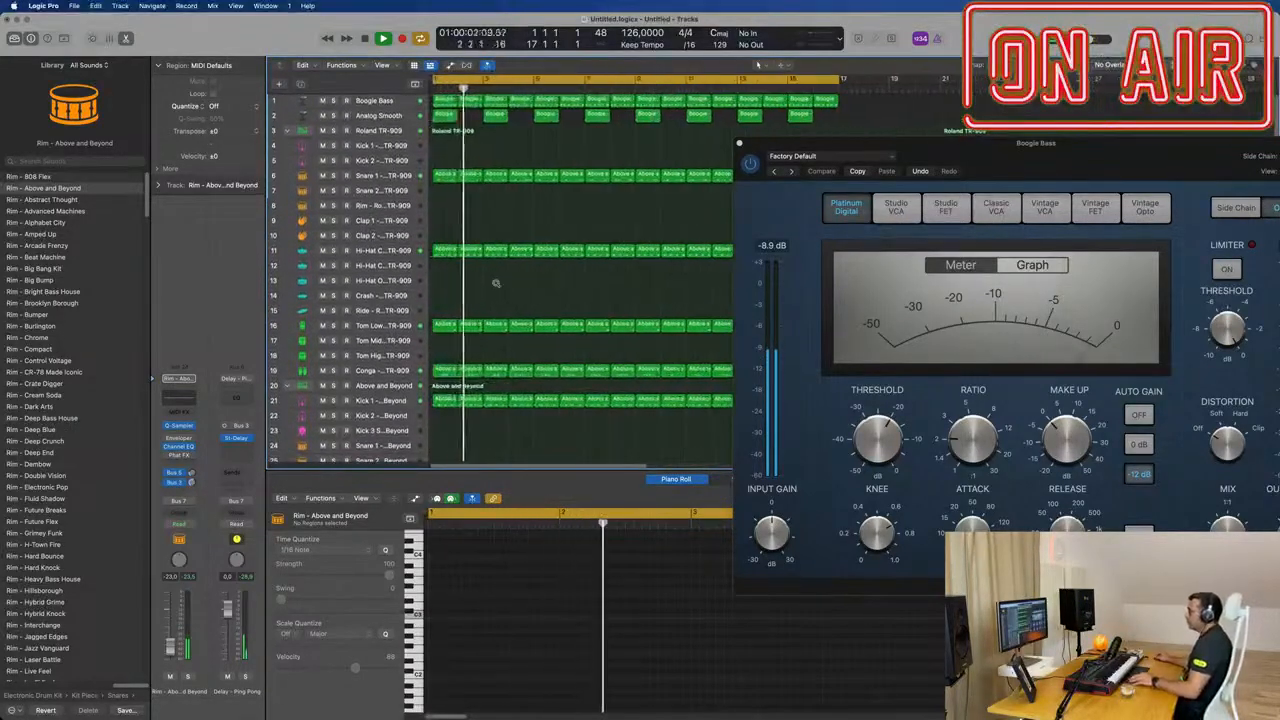
Step: Copy the first Above and Beyond Kick 1 region to the Hi-Hat 1 track and fill its bar with sixteen 1/16 notes
{"action": "scroll", "coordinate": [490, 210], "scroll_direction": "down", "scroll_amount": 3}
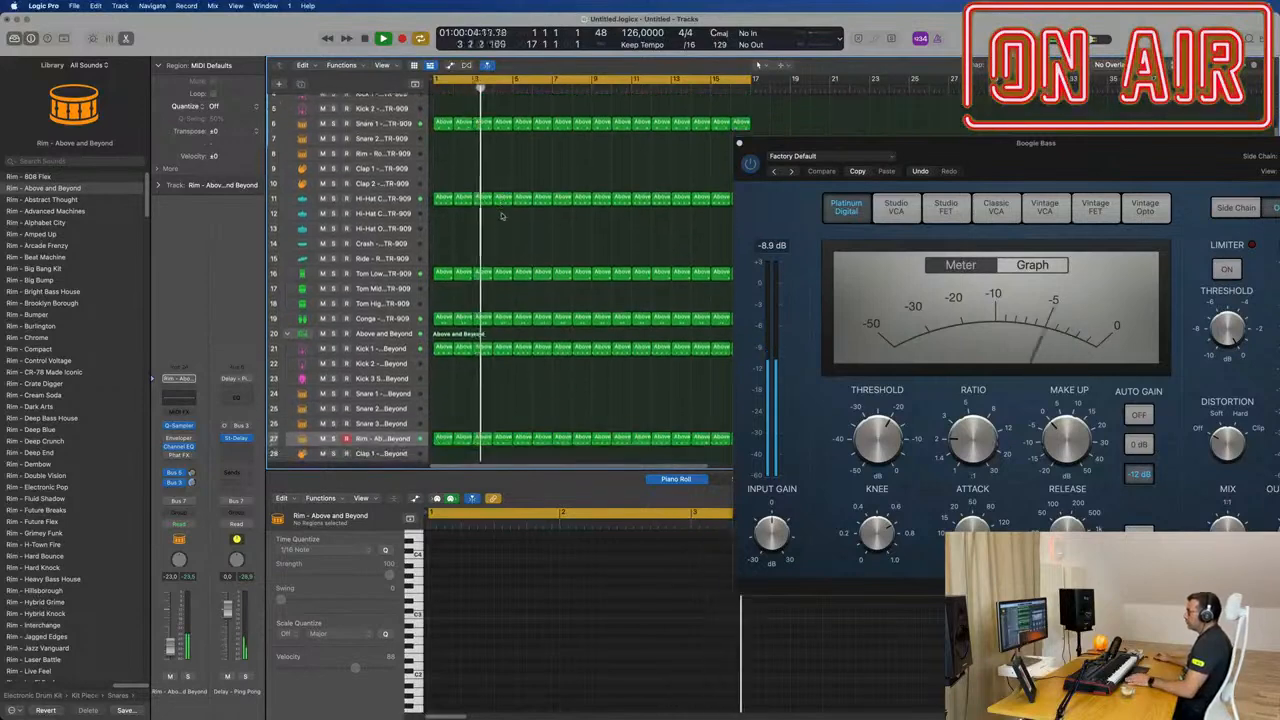
{"action": "scroll", "coordinate": [520, 226], "scroll_direction": "down", "scroll_amount": 5}
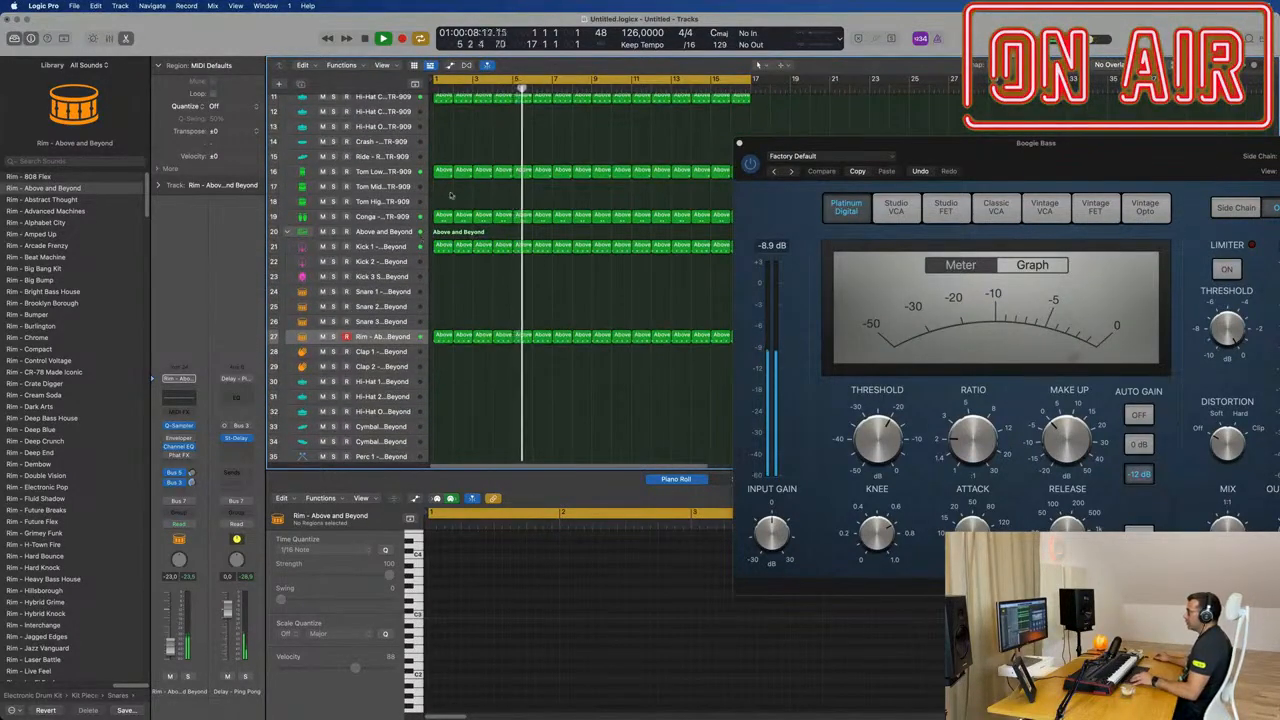
{"action": "left_click_drag", "start_coordinate": [443, 246], "coordinate": [442, 384]}
{"action": "left_click_drag", "start_coordinate": [536, 605], "coordinate": [483, 620]}
{"action": "scroll", "coordinate": [437, 629], "scroll_direction": "up", "scroll_amount": 3}
{"action": "key", "text": "super+a"}
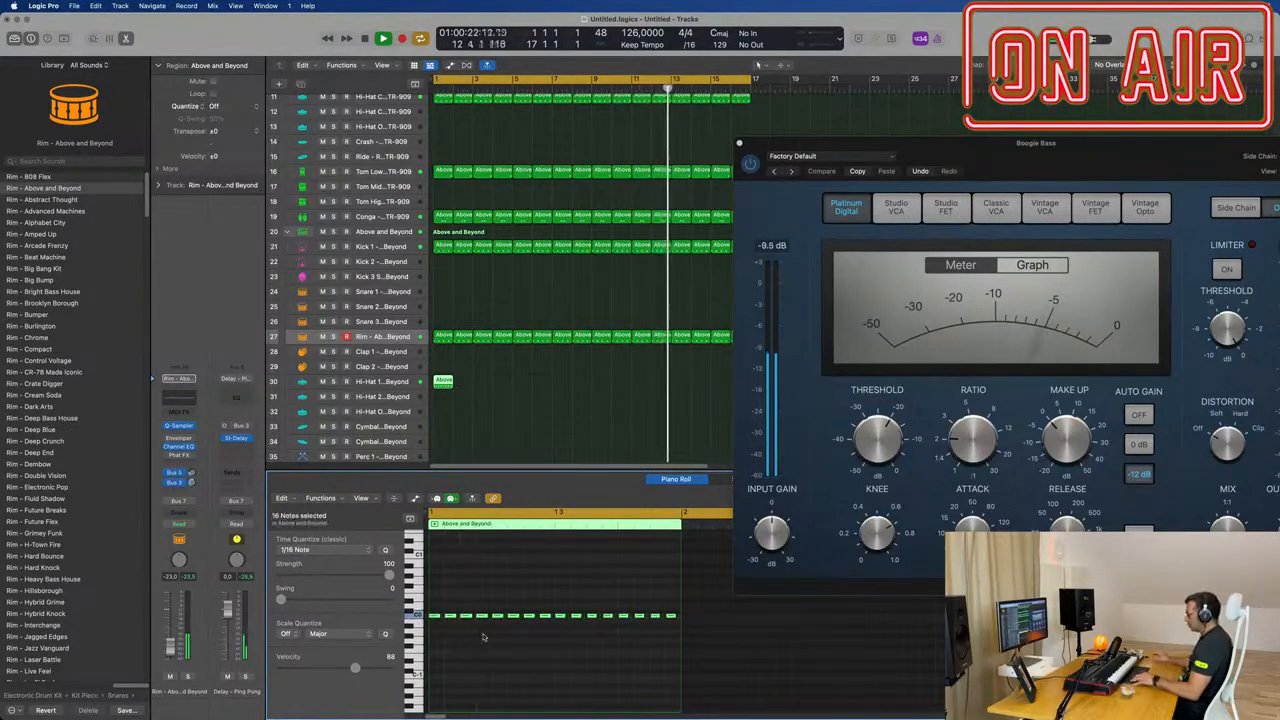
{"action": "key", "text": "alt+shift+Up"}
{"action": "key", "text": "alt+shift+Up"}
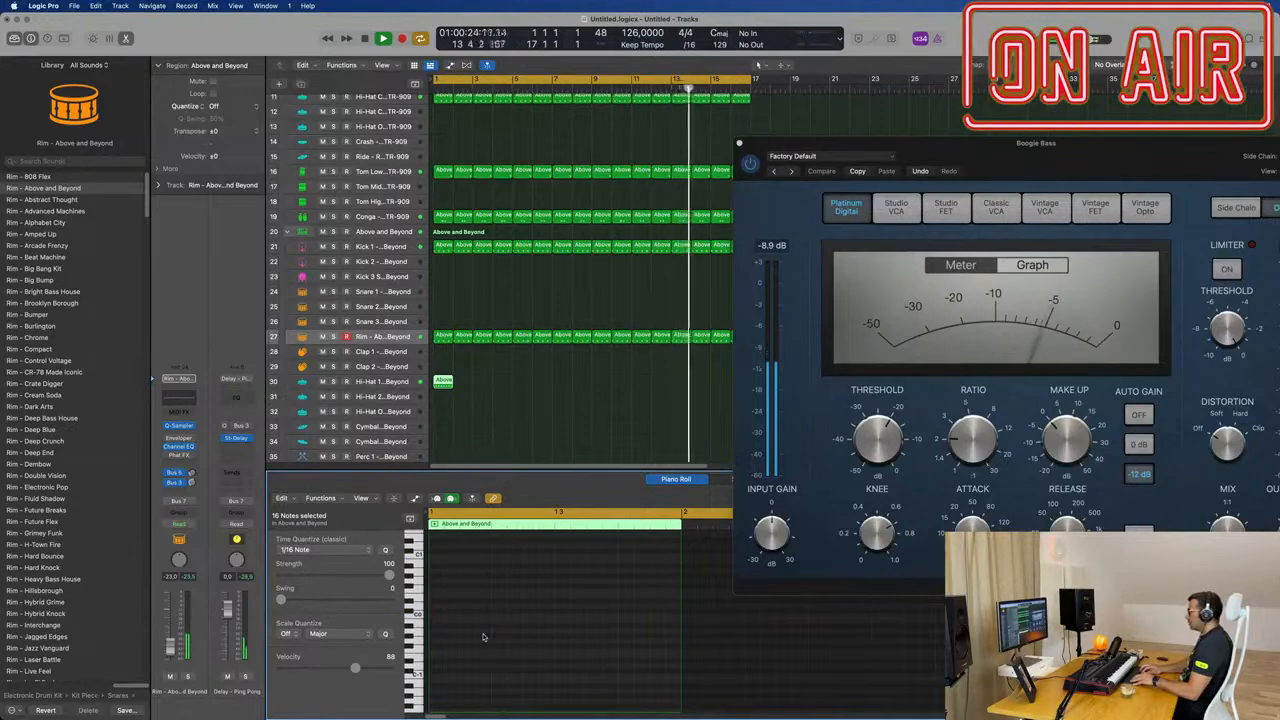
Step: Repeat the one-bar Hi-Hat 1 region through bar 16 with playback restarted from the beginning
{"action": "key", "text": "Return"}
{"action": "scroll", "coordinate": [487, 381], "scroll_direction": "down", "scroll_amount": 1}
{"action": "key", "text": "Return"}
{"action": "left_click_drag", "start_coordinate": [475, 386], "coordinate": [435, 387]}
{"action": "key", "text": "super+r"}
{"action": "key", "text": "super+r"}
{"action": "key", "text": "super+r"}
{"action": "key", "text": "super+r"}
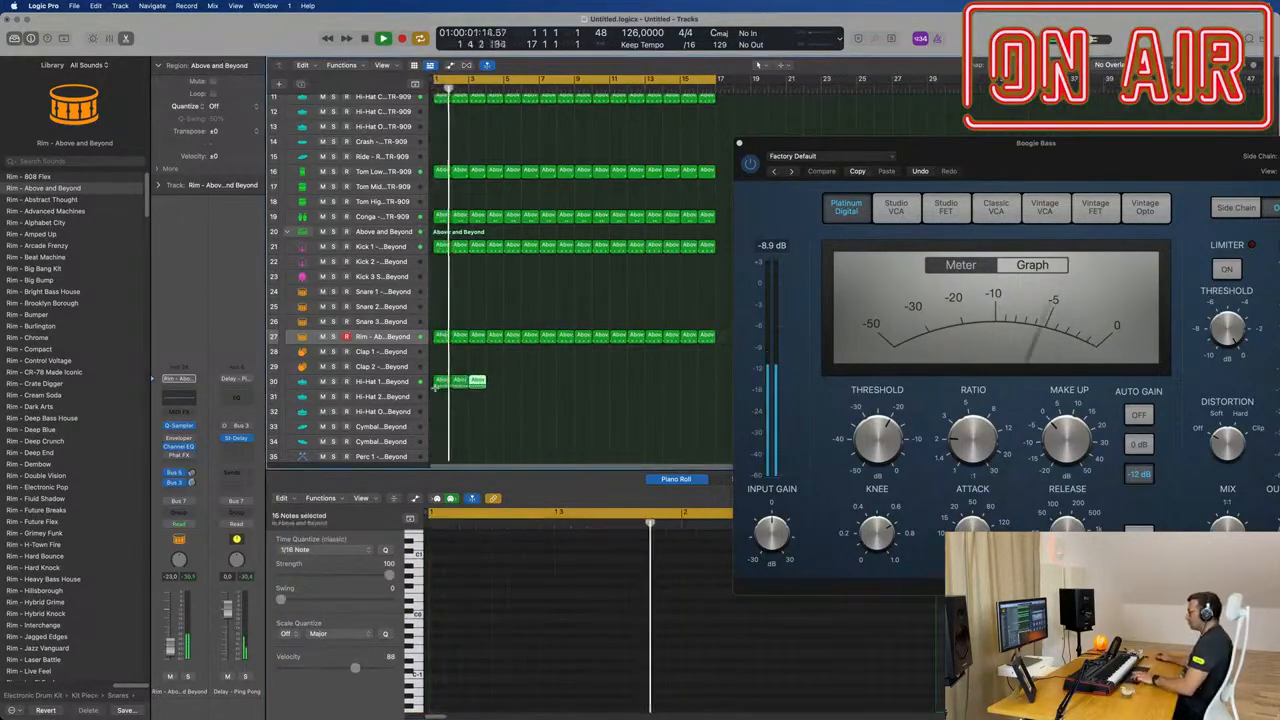
{"action": "key", "text": "super+r"}
{"action": "key", "text": "super+r"}
{"action": "key", "text": "super+r"}
{"action": "key", "text": "super+r"}
{"action": "key", "text": "super+r"}
{"action": "key", "text": "super+r"}
{"action": "key", "text": "super+r"}
{"action": "key", "text": "super+r"}
{"action": "key", "text": "super+r"}
{"action": "key", "text": "super+r"}
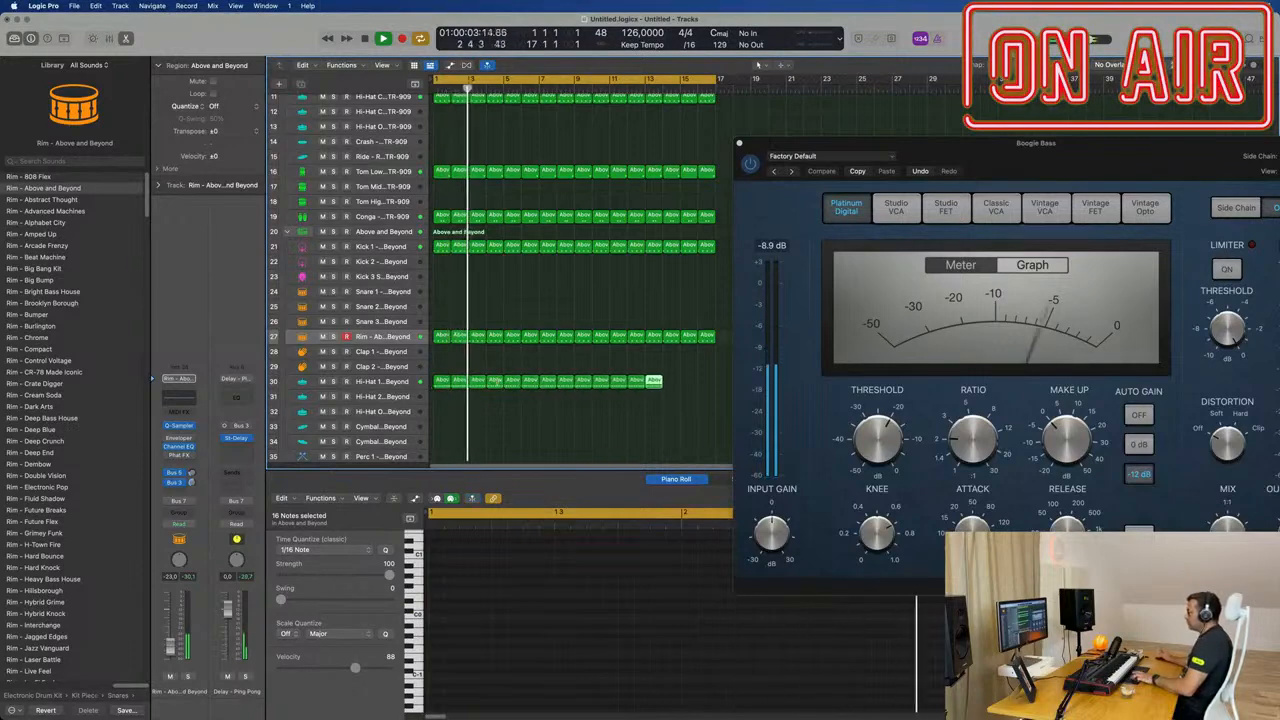
{"action": "key", "text": "super+r"}
Step: Select the Above and Beyond Hi-Hat 1 track, replay from the start and lower its volume to -24.5 dB
{"action": "key", "text": "Return"}
{"action": "left_click", "coordinate": [340, 384]}
{"action": "key", "text": "space"}
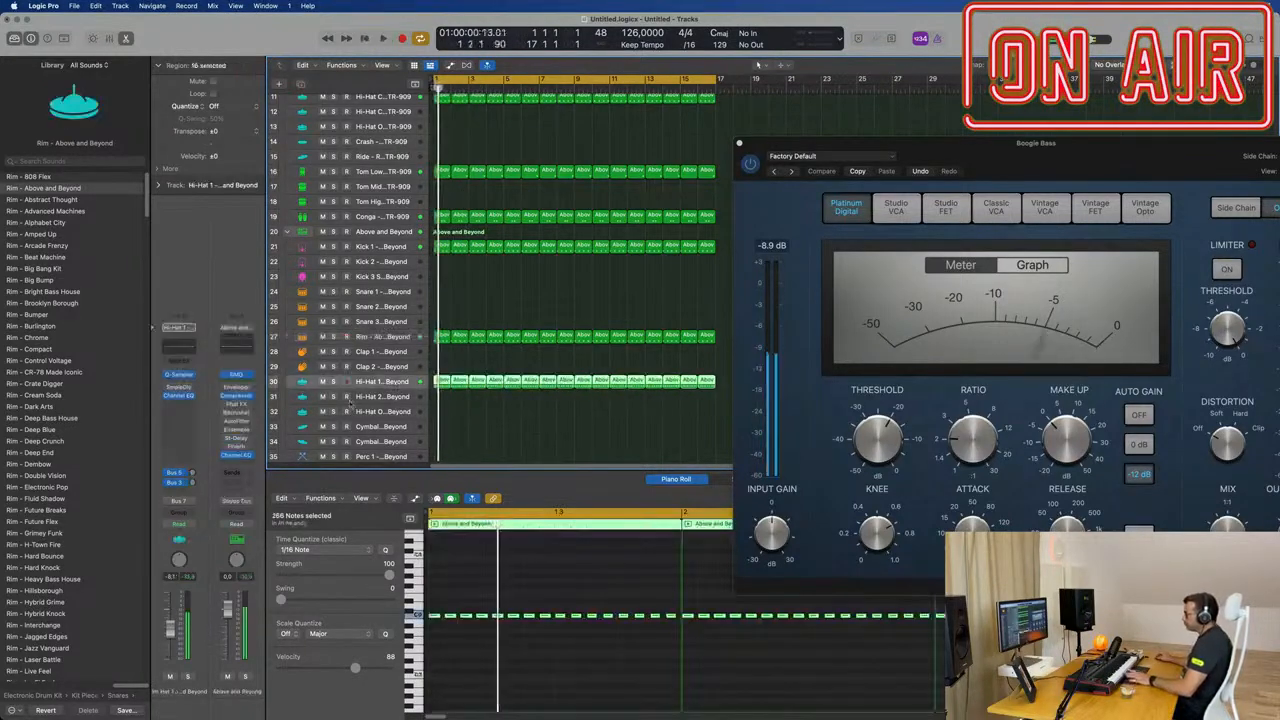
{"action": "key", "text": "space"}
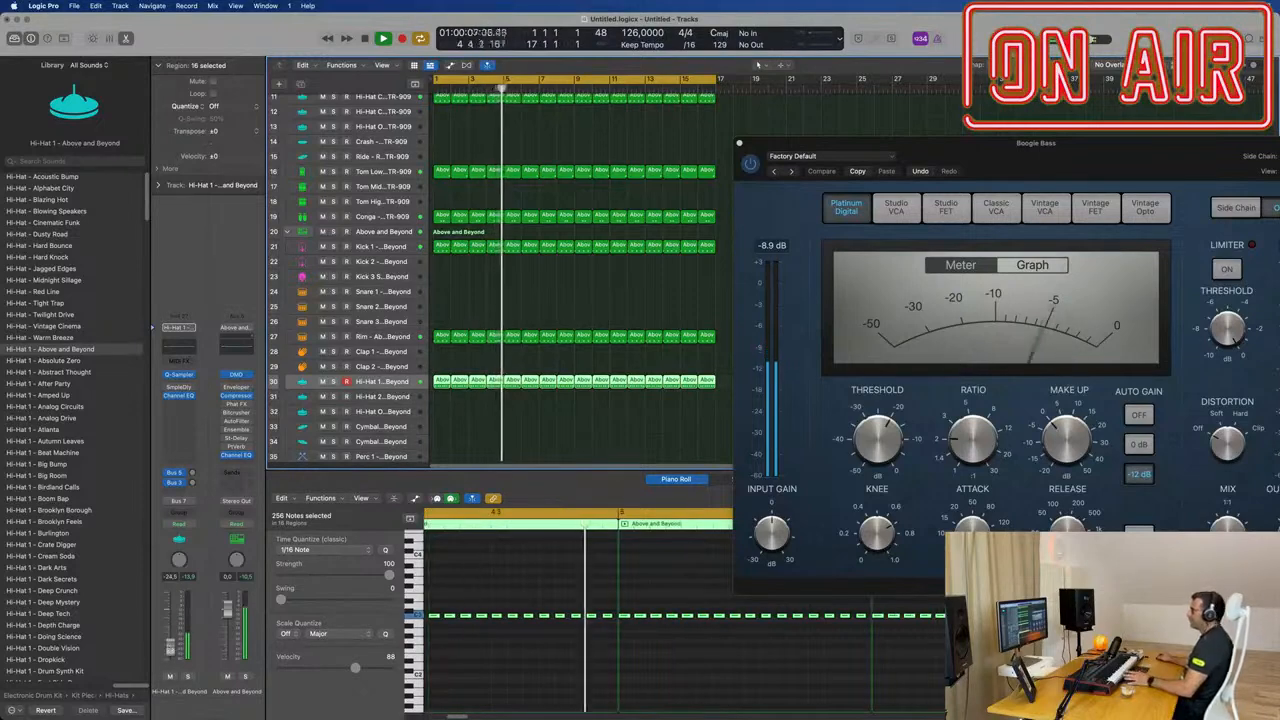
Step: Move the Boogie Bass compressor window aside and close it to clear the arrangement
{"action": "left_click_drag", "start_coordinate": [961, 169], "coordinate": [563, 365]}
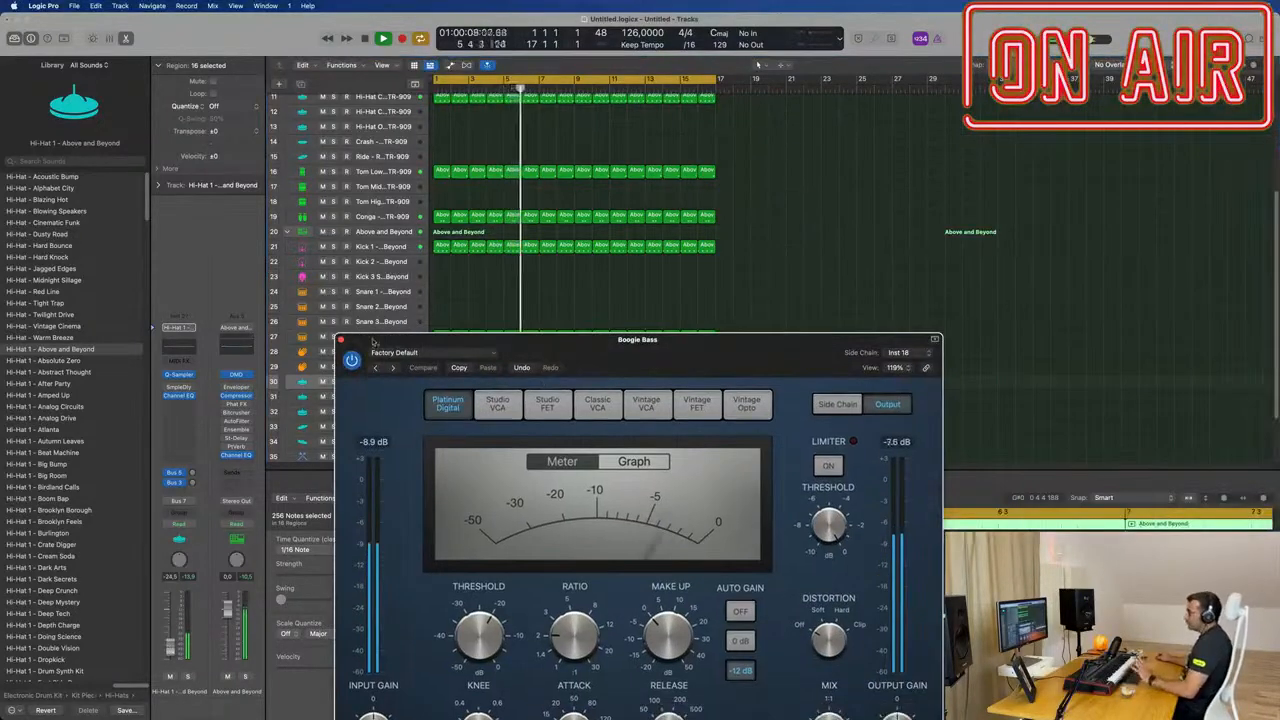
{"action": "left_click", "coordinate": [341, 340]}
{"action": "scroll", "coordinate": [545, 314], "scroll_direction": "up", "scroll_amount": 5}
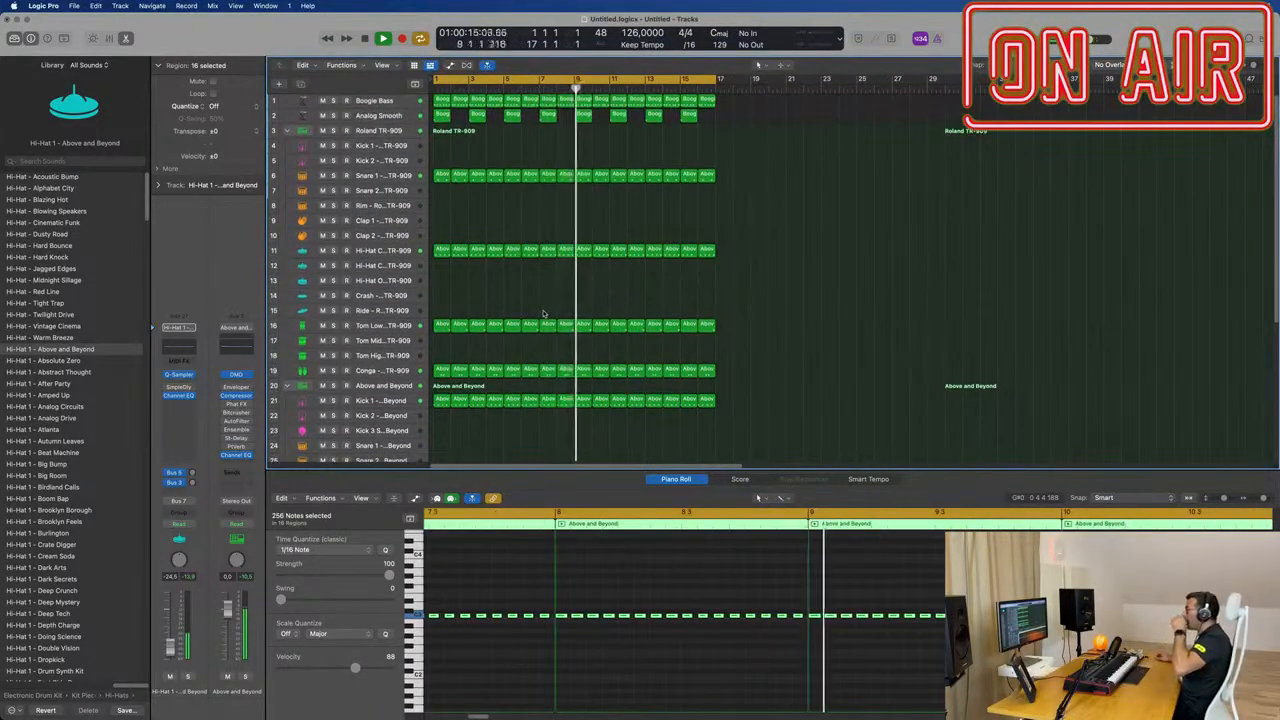
{"action": "scroll", "coordinate": [562, 285], "scroll_direction": "up", "scroll_amount": 1}
Step: Duplicate the Analog Smooth track with its instrument and effects, and select the empty new track
{"action": "left_click", "coordinate": [388, 116]}
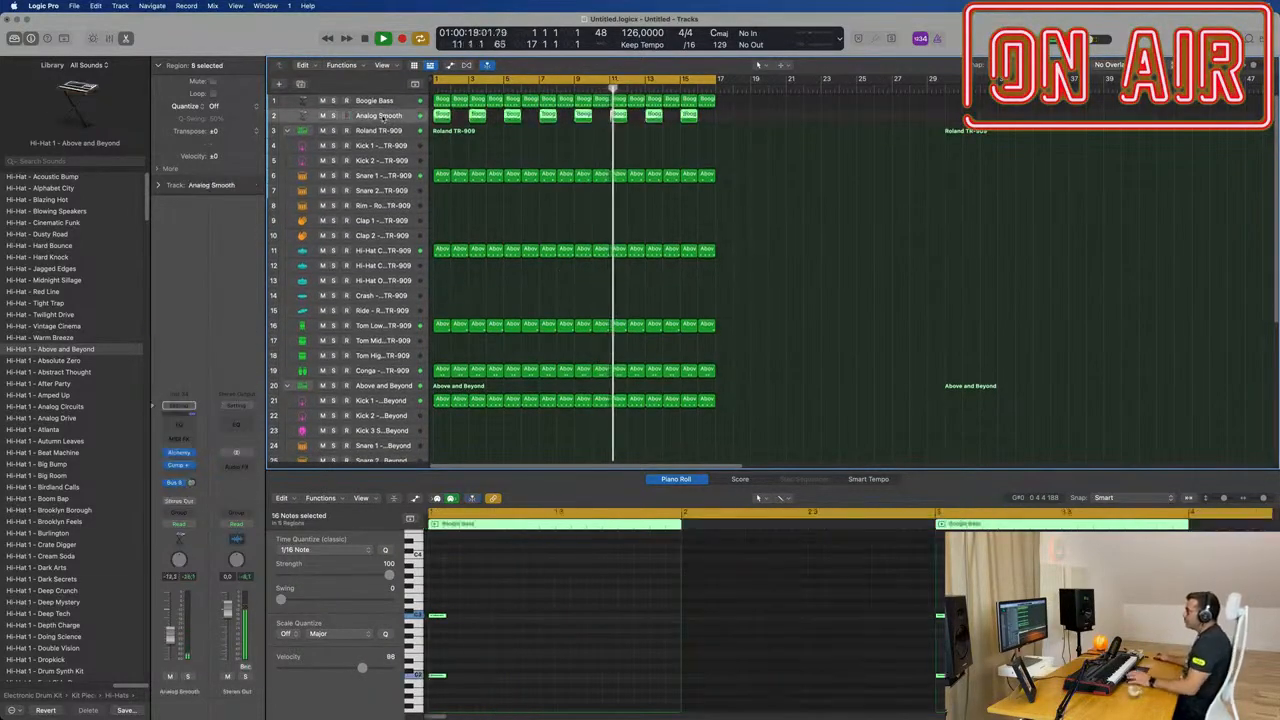
{"action": "key", "text": "super+d"}
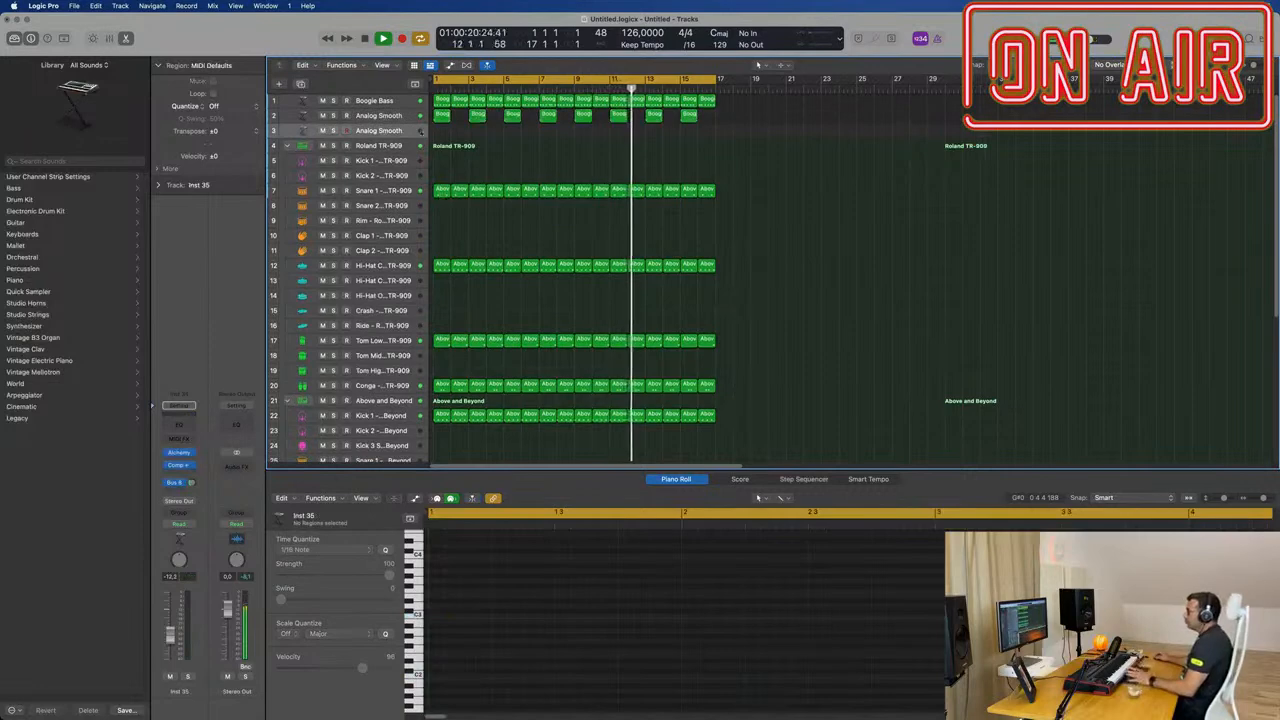
{"action": "left_click", "coordinate": [402, 118]}
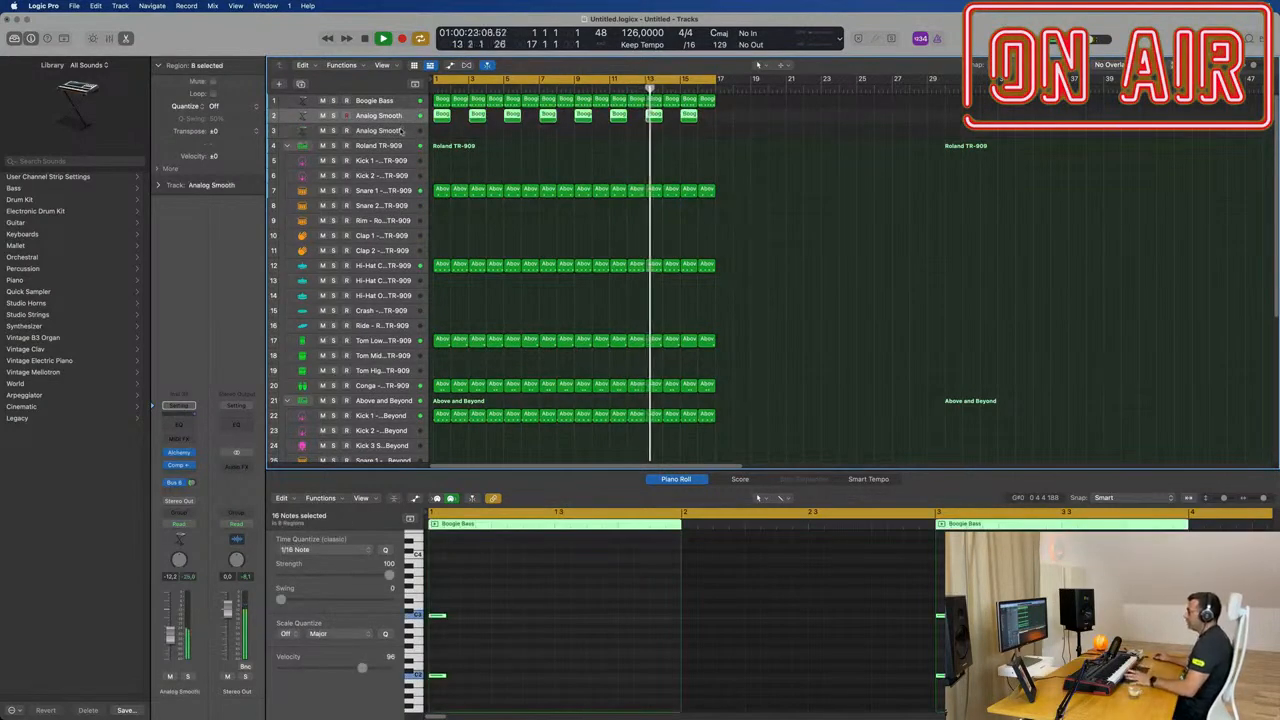
{"action": "left_click", "coordinate": [402, 130]}
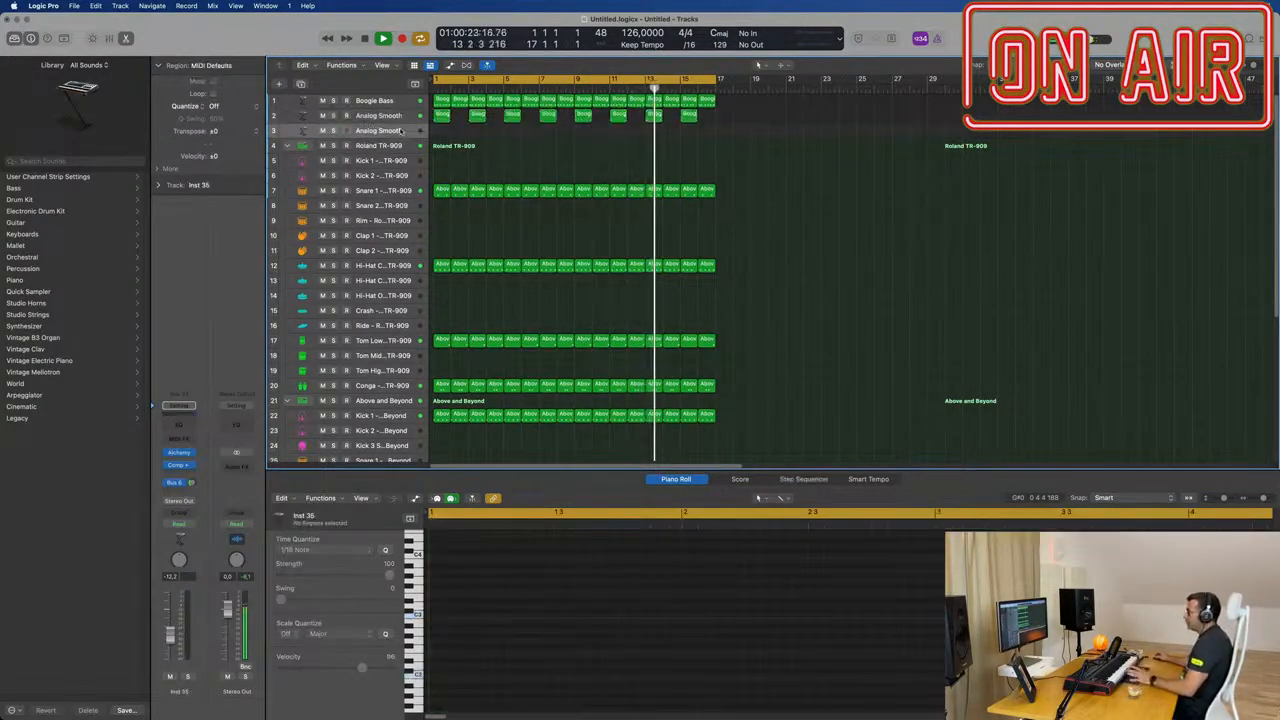
Step: Open Alchemy on the duplicated track, browse Pads and Soundscapes, and load the Soundscapes preset Beauty Sleep
{"action": "left_click", "coordinate": [176, 453]}
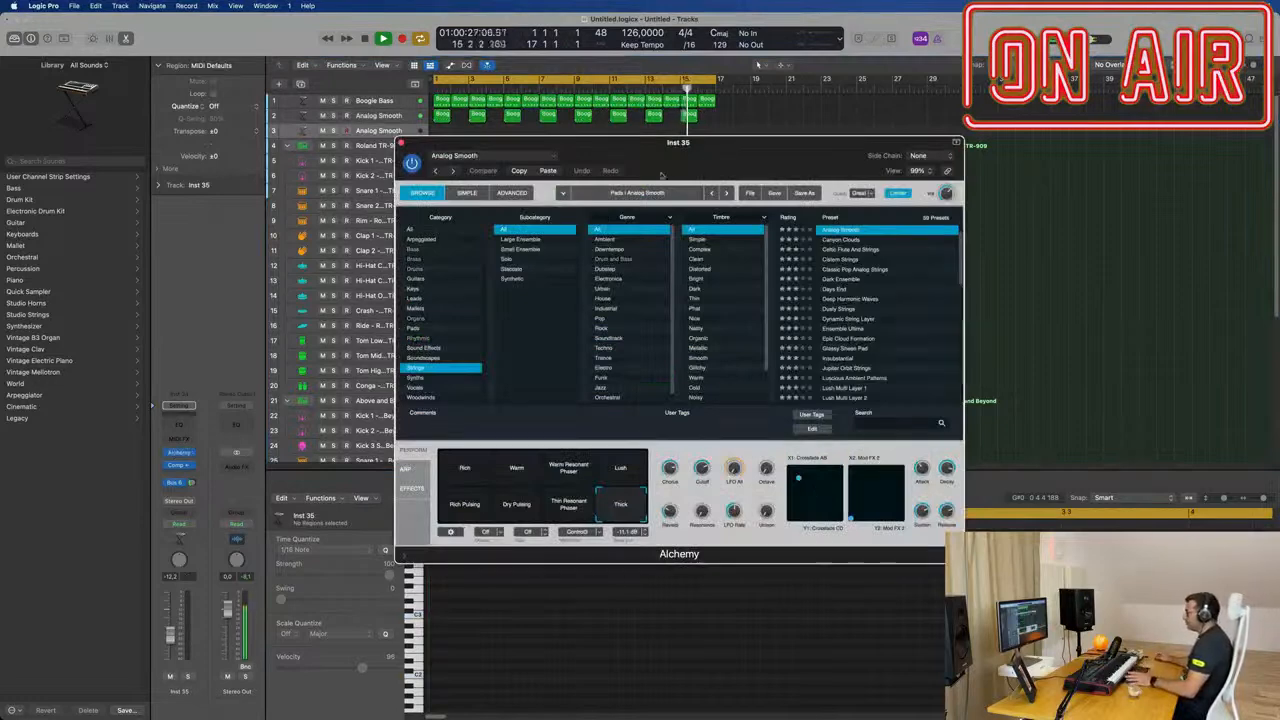
{"action": "left_click_drag", "start_coordinate": [677, 161], "coordinate": [672, 161]}
{"action": "left_click", "coordinate": [410, 329]}
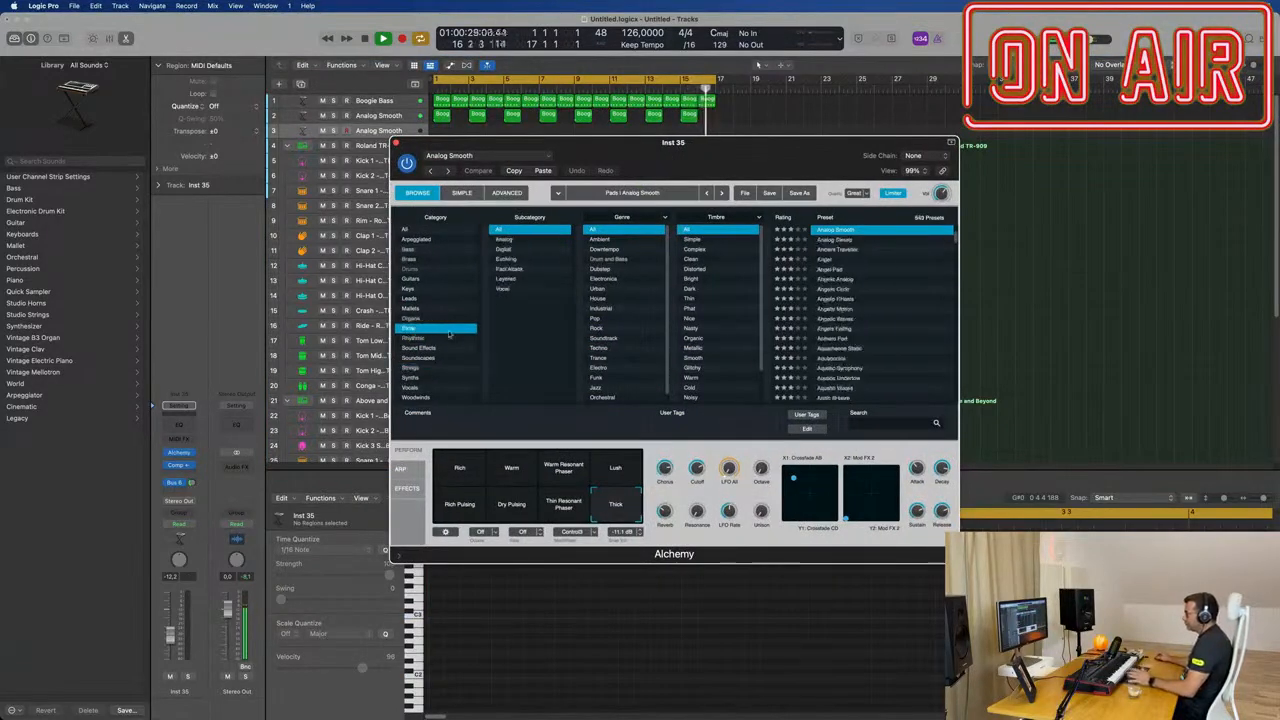
{"action": "scroll", "coordinate": [890, 330], "scroll_direction": "down", "scroll_amount": 10}
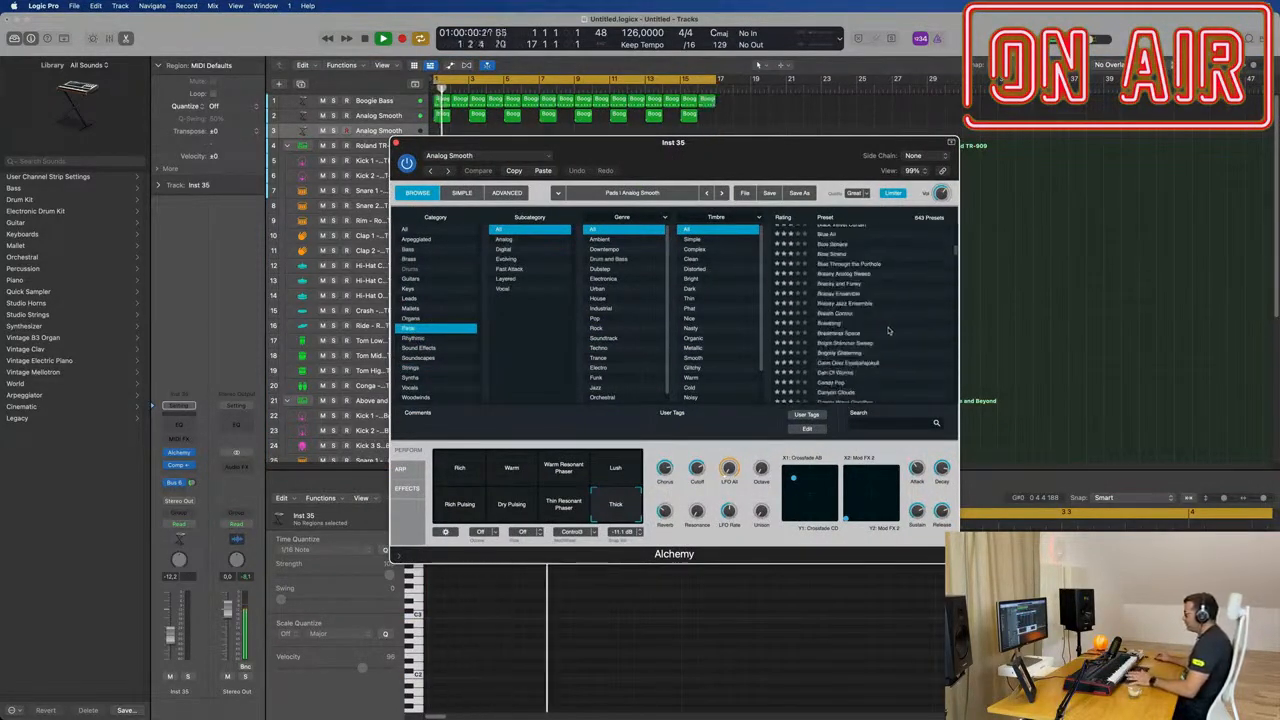
{"action": "left_click", "coordinate": [418, 360]}
{"action": "scroll", "coordinate": [868, 358], "scroll_direction": "down", "scroll_amount": 4}
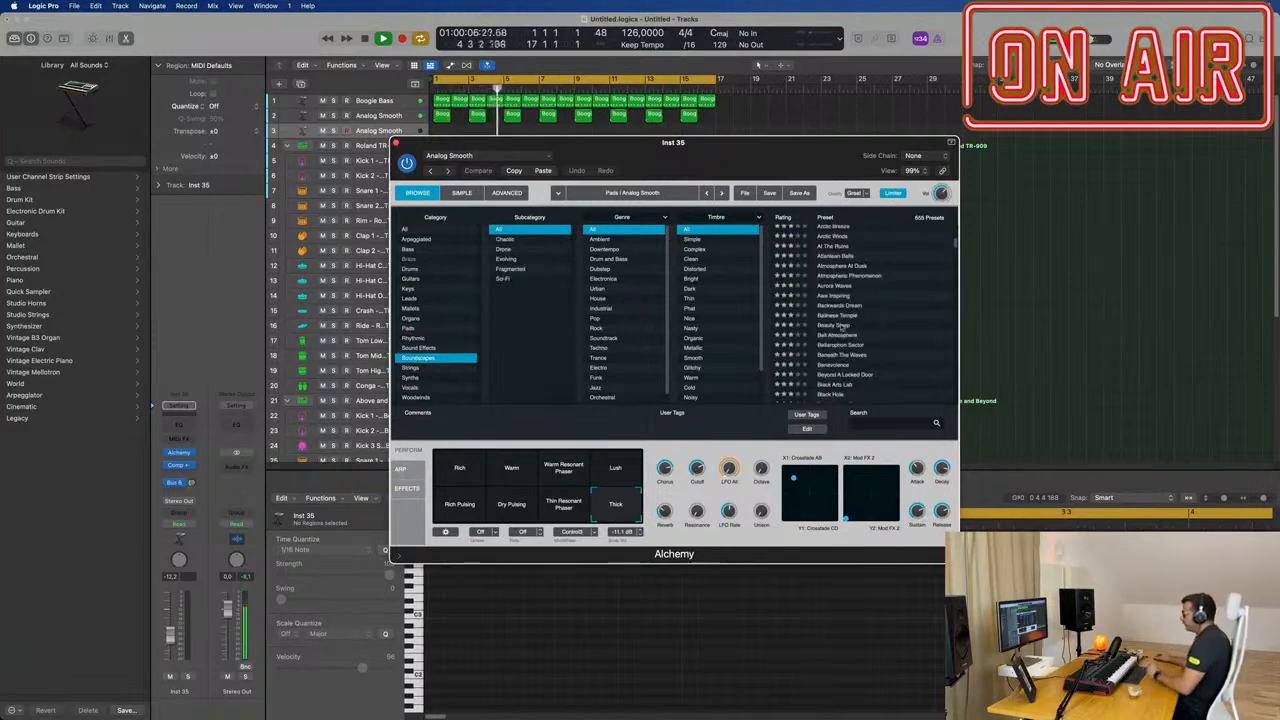
{"action": "left_click", "coordinate": [843, 326]}
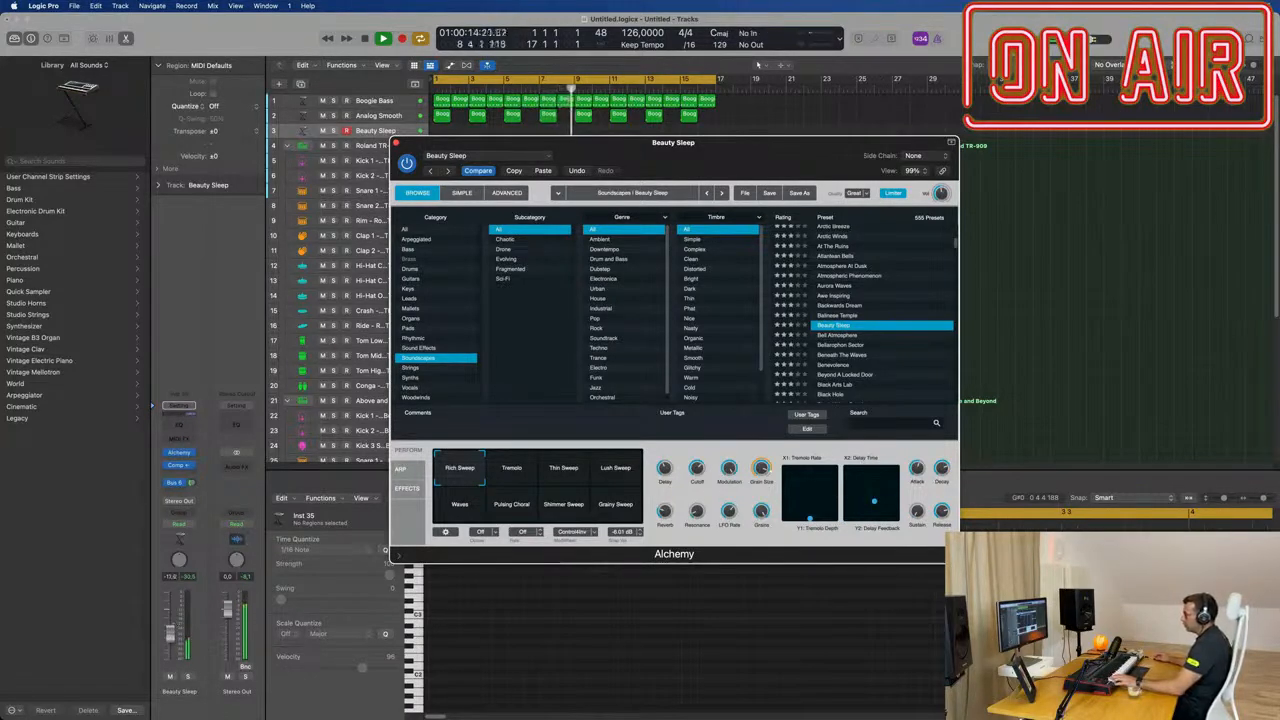
Step: Raise the Beauty Sleep track's volume to -9.0 dB and audition the Tremolo, Thin Sweep and Lush Sweep snapshots
{"action": "key", "text": "super+w"}
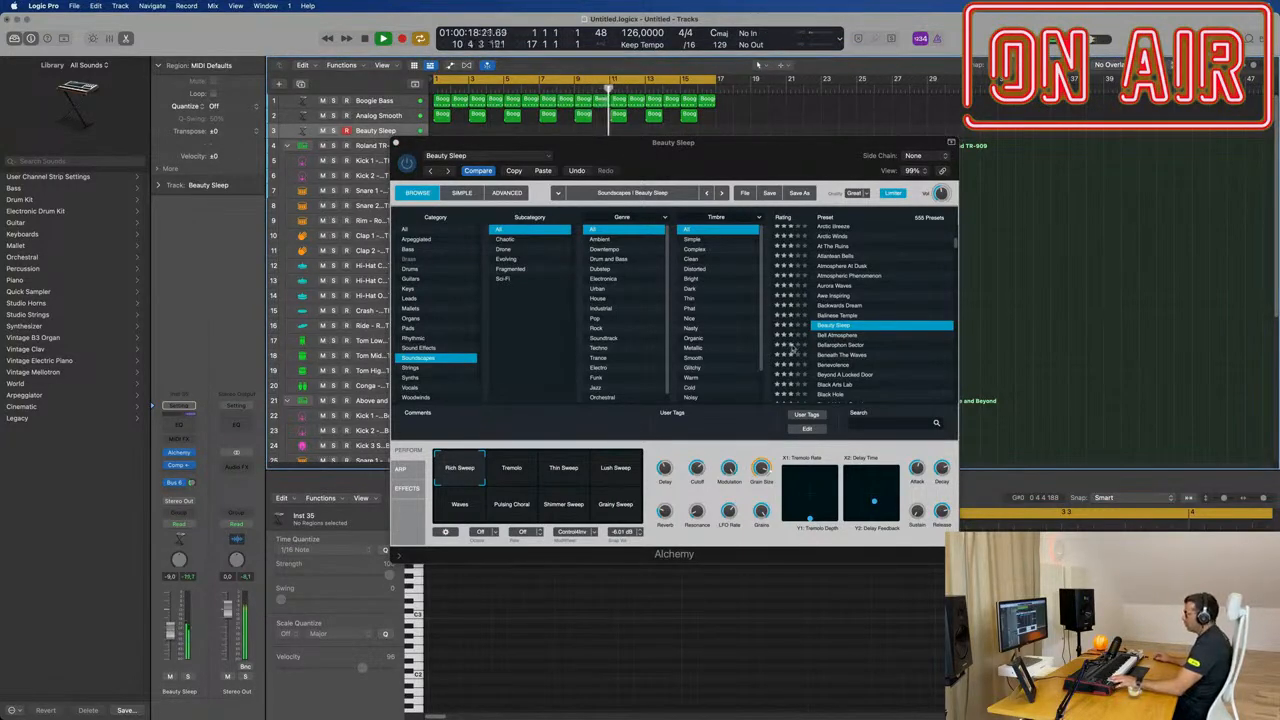
{"action": "left_click", "coordinate": [511, 477]}
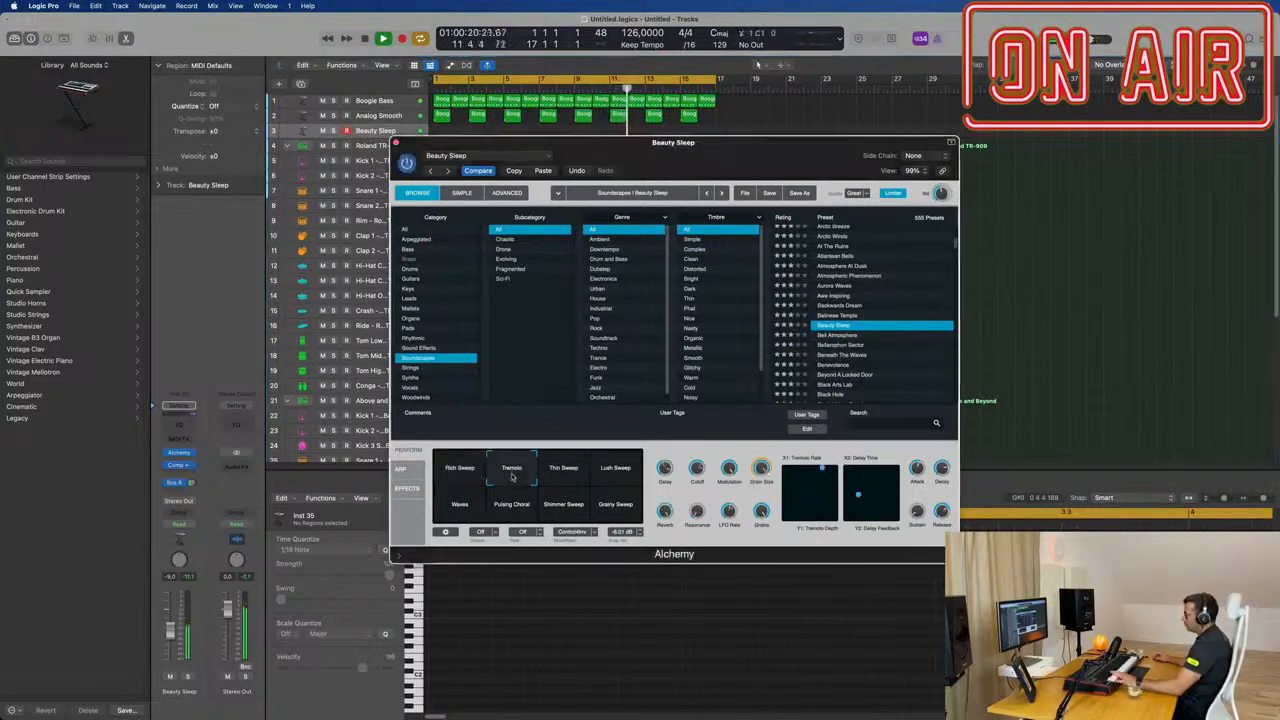
{"action": "left_click", "coordinate": [561, 475]}
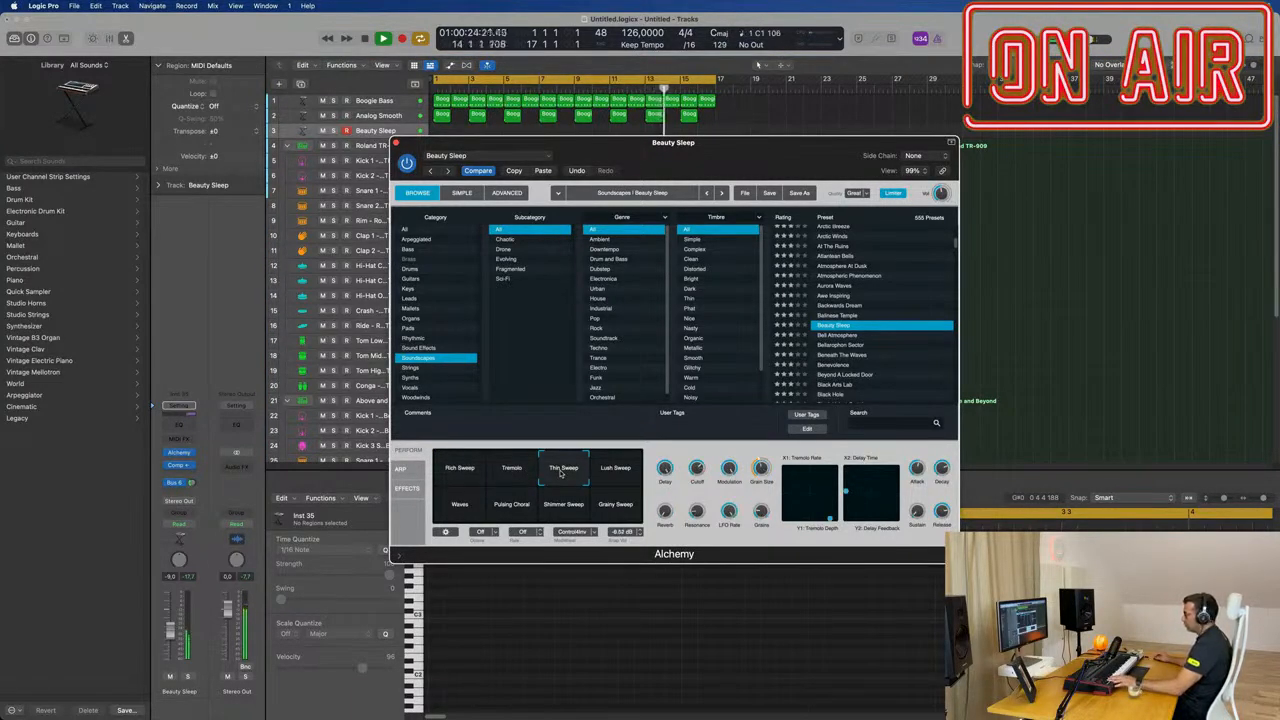
{"action": "left_click", "coordinate": [628, 474]}
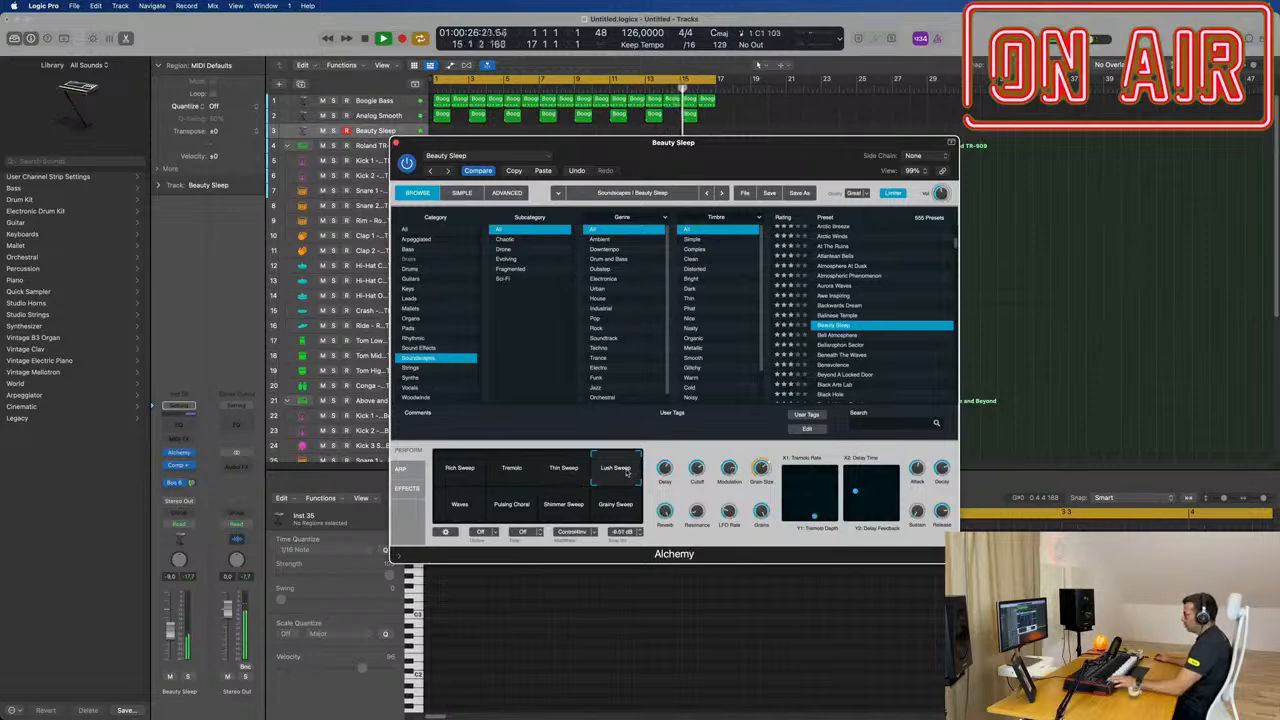
Step: Audition the Waves snapshot, followed by the presets Bellarophon Sector, Black Arts Lab, Black Hole and Blowholes From Mars
{"action": "left_click", "coordinate": [463, 510]}
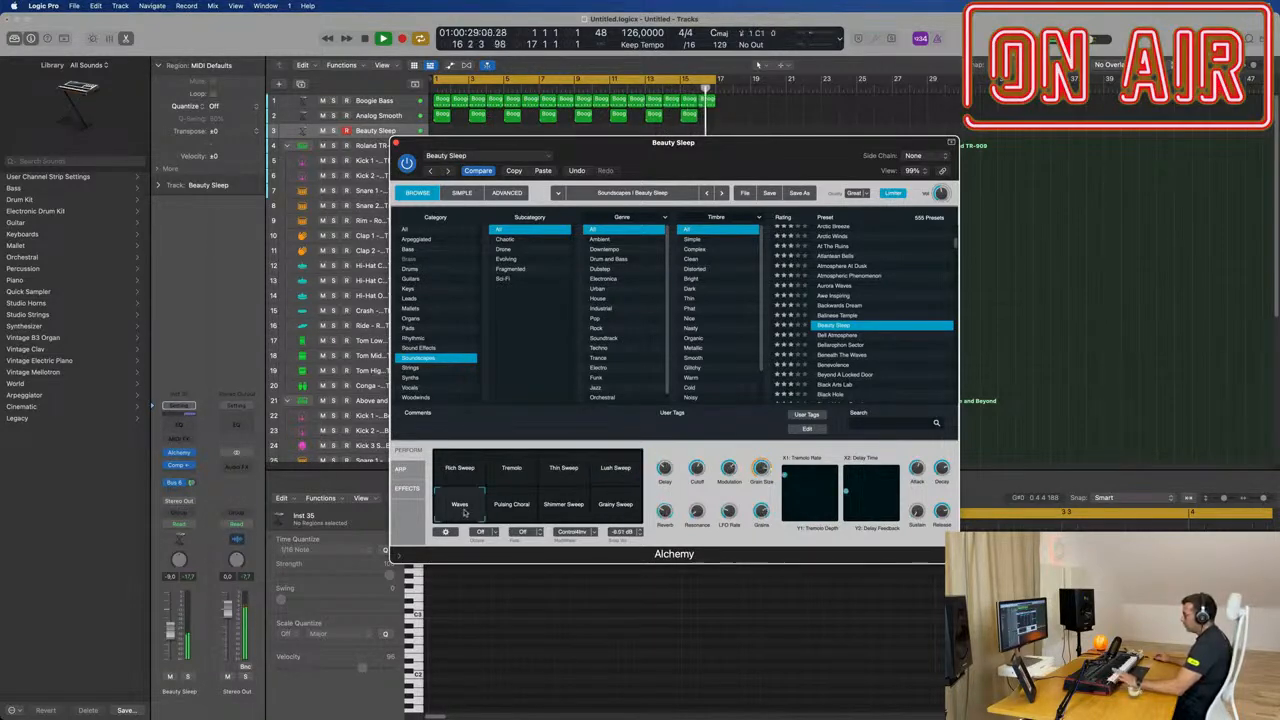
{"action": "left_click", "coordinate": [841, 347]}
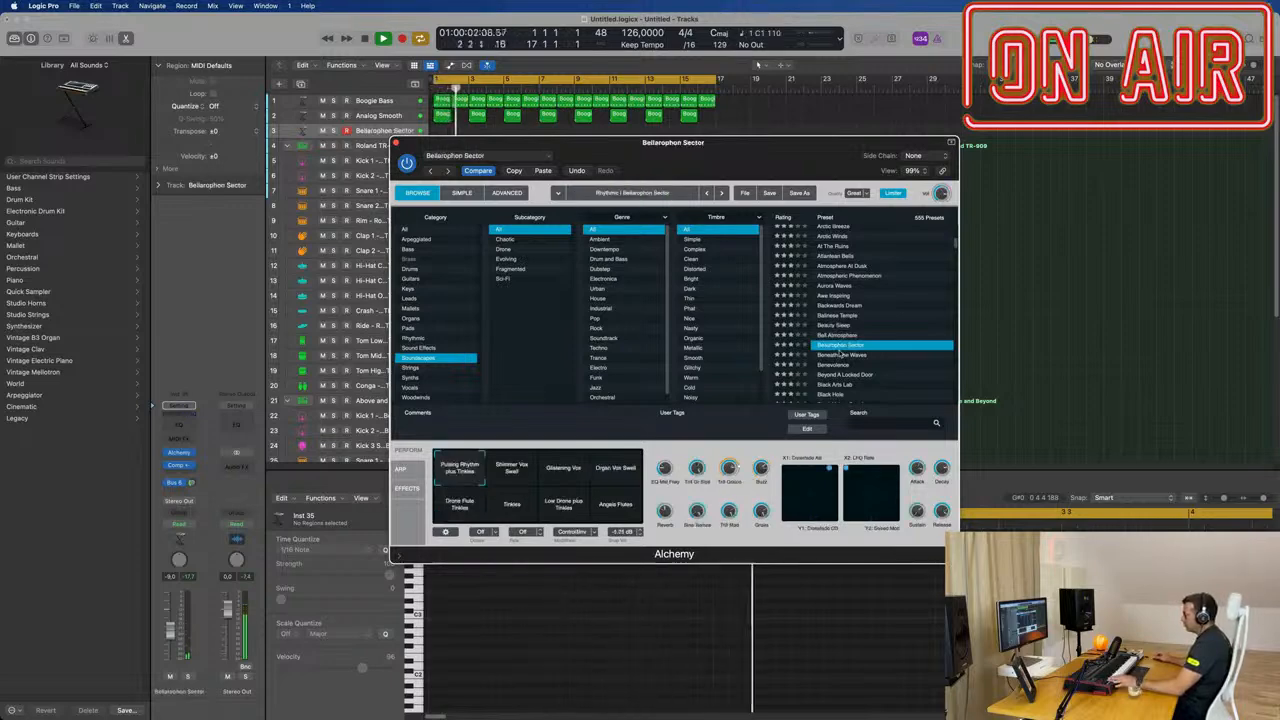
{"action": "scroll", "coordinate": [836, 365], "scroll_direction": "down", "scroll_amount": 2}
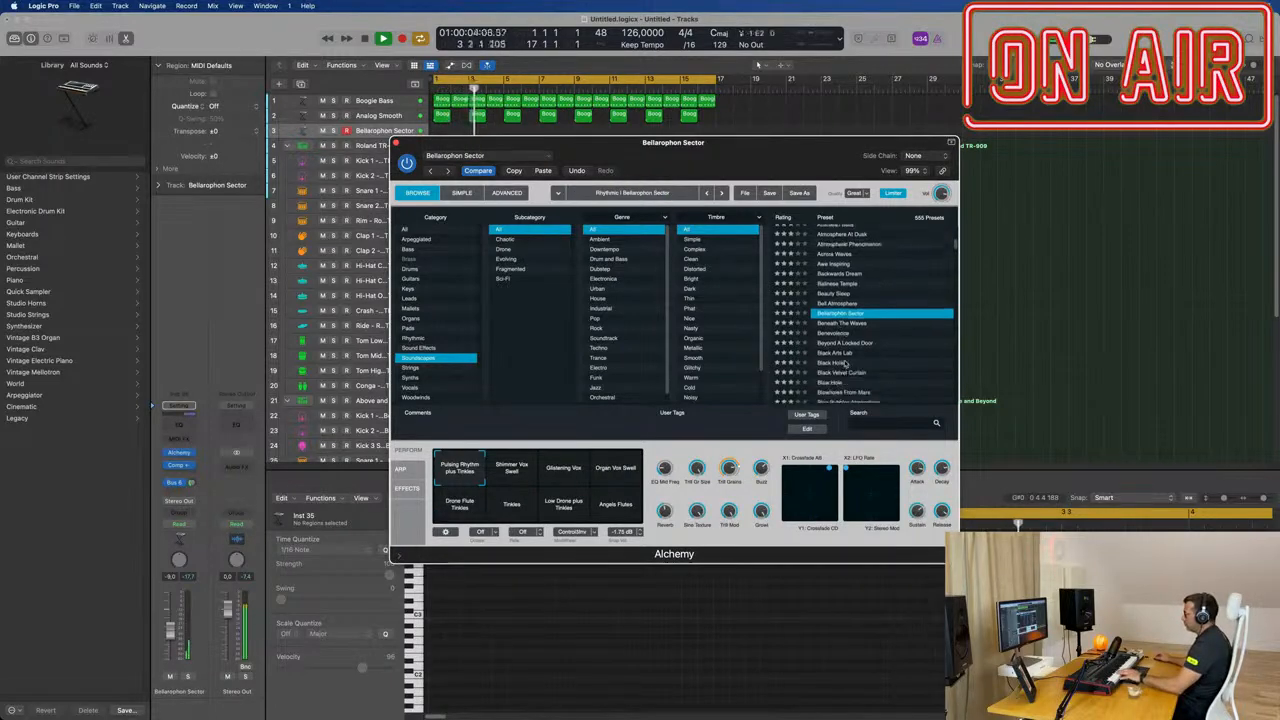
{"action": "left_click", "coordinate": [840, 353]}
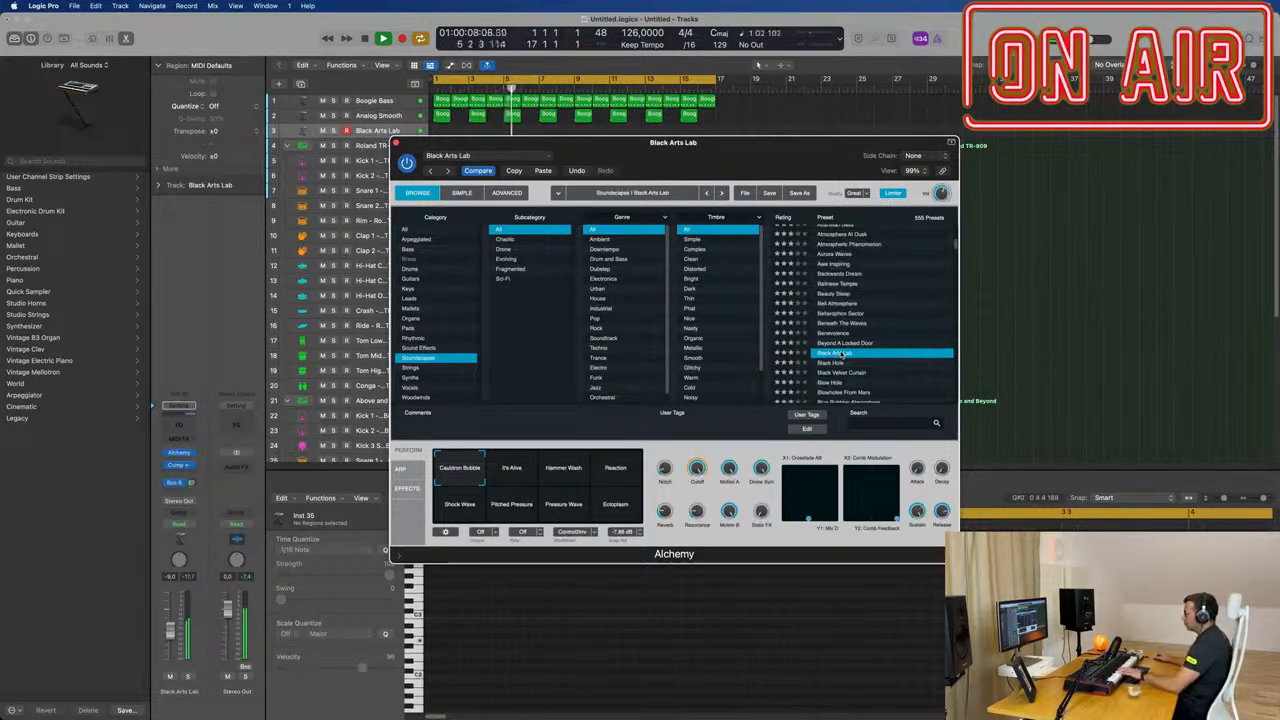
{"action": "scroll", "coordinate": [842, 355], "scroll_direction": "down", "scroll_amount": 2}
{"action": "left_click", "coordinate": [836, 328]}
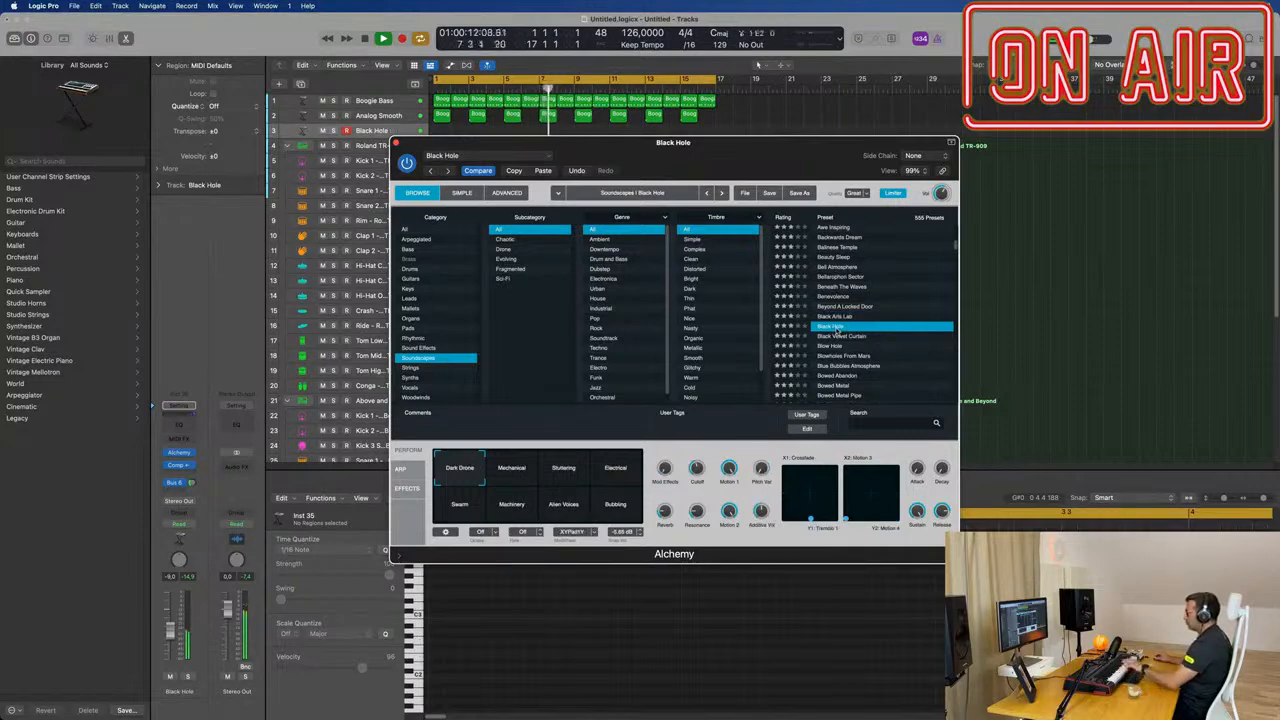
{"action": "left_click", "coordinate": [845, 357]}
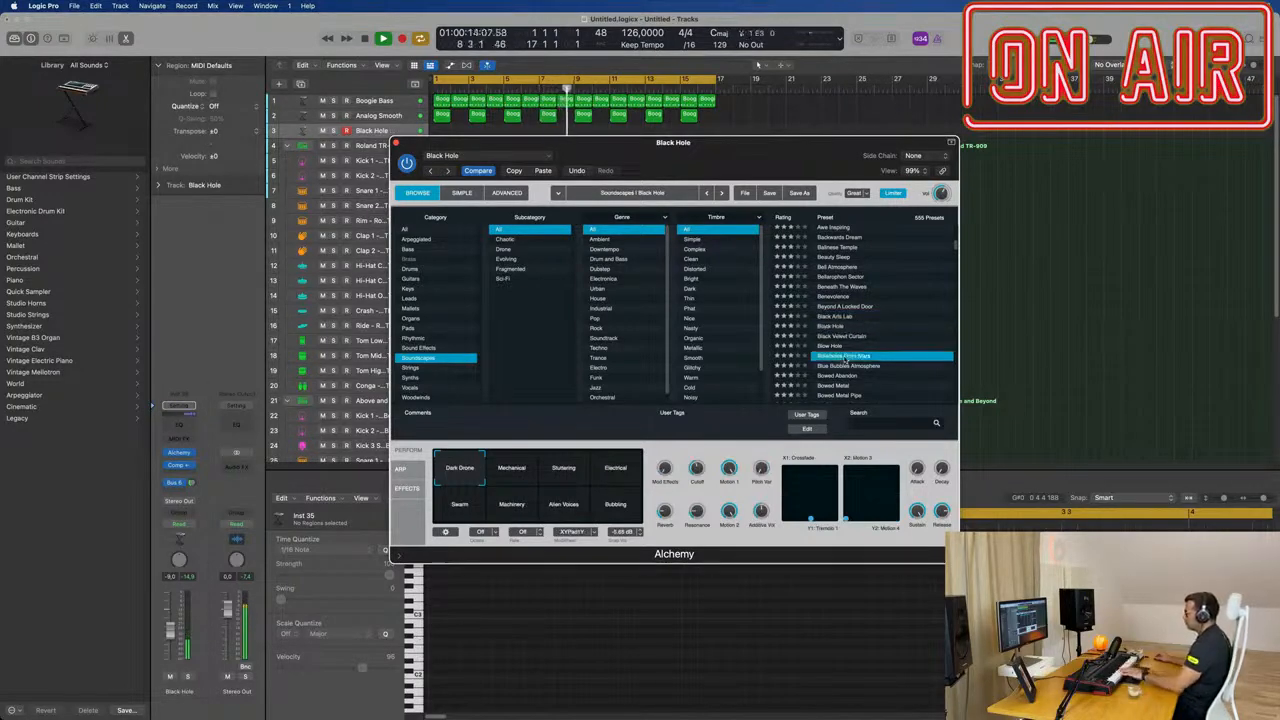
{"action": "scroll", "coordinate": [856, 348], "scroll_direction": "down", "scroll_amount": 1}
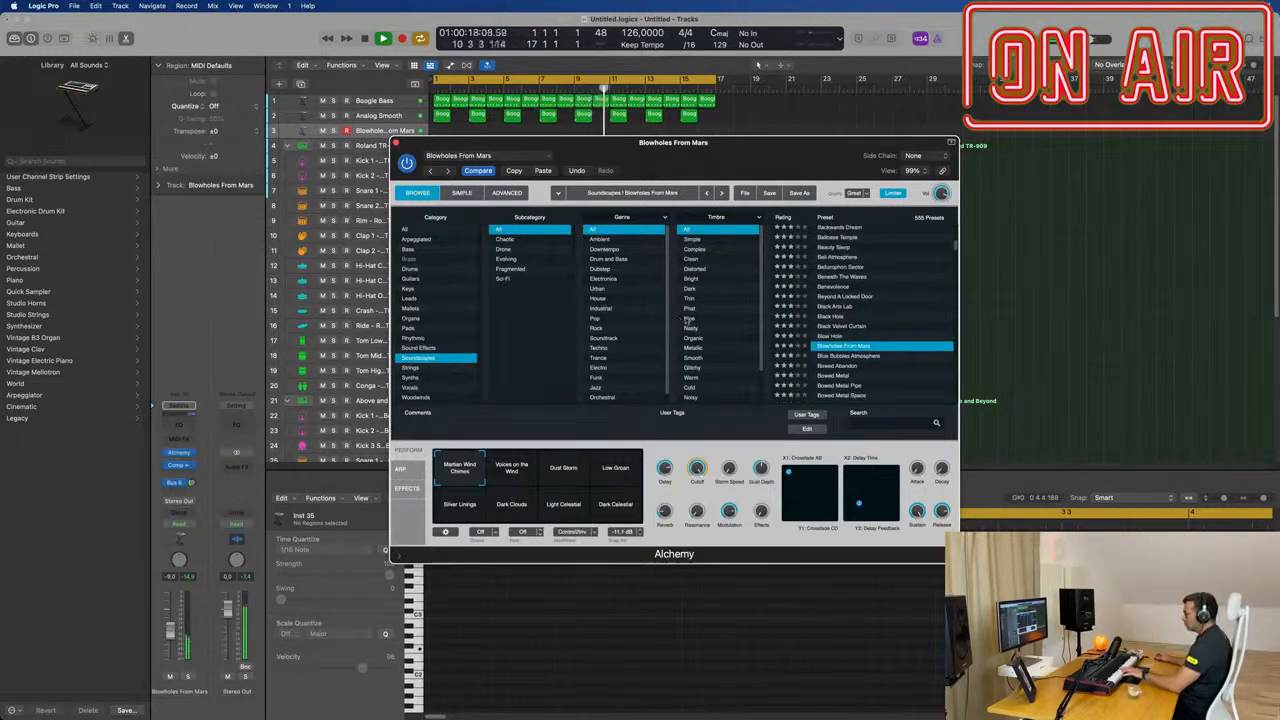
Step: Filter the Soundscapes presets to Evolving, load Cadence Of Triton and choose its Dark Soundscape snapshot
{"action": "left_click", "coordinate": [506, 260]}
{"action": "scroll", "coordinate": [888, 300], "scroll_direction": "down", "scroll_amount": 1}
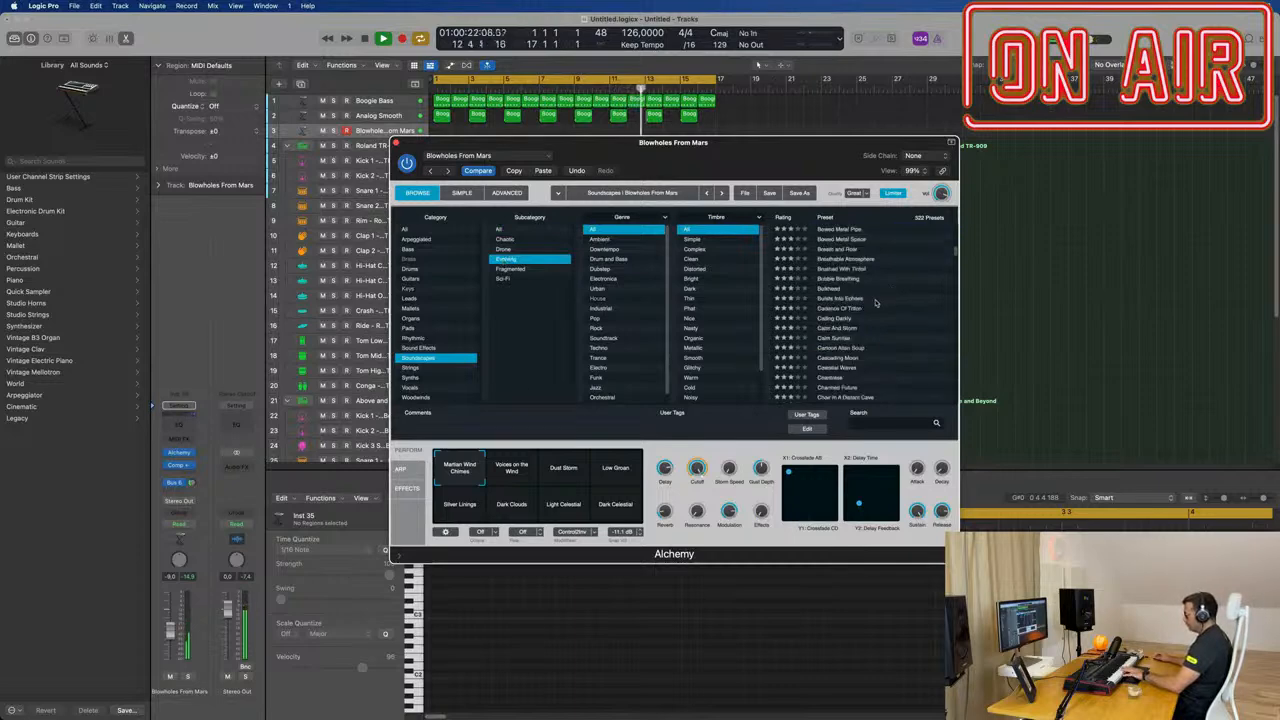
{"action": "left_click", "coordinate": [856, 309]}
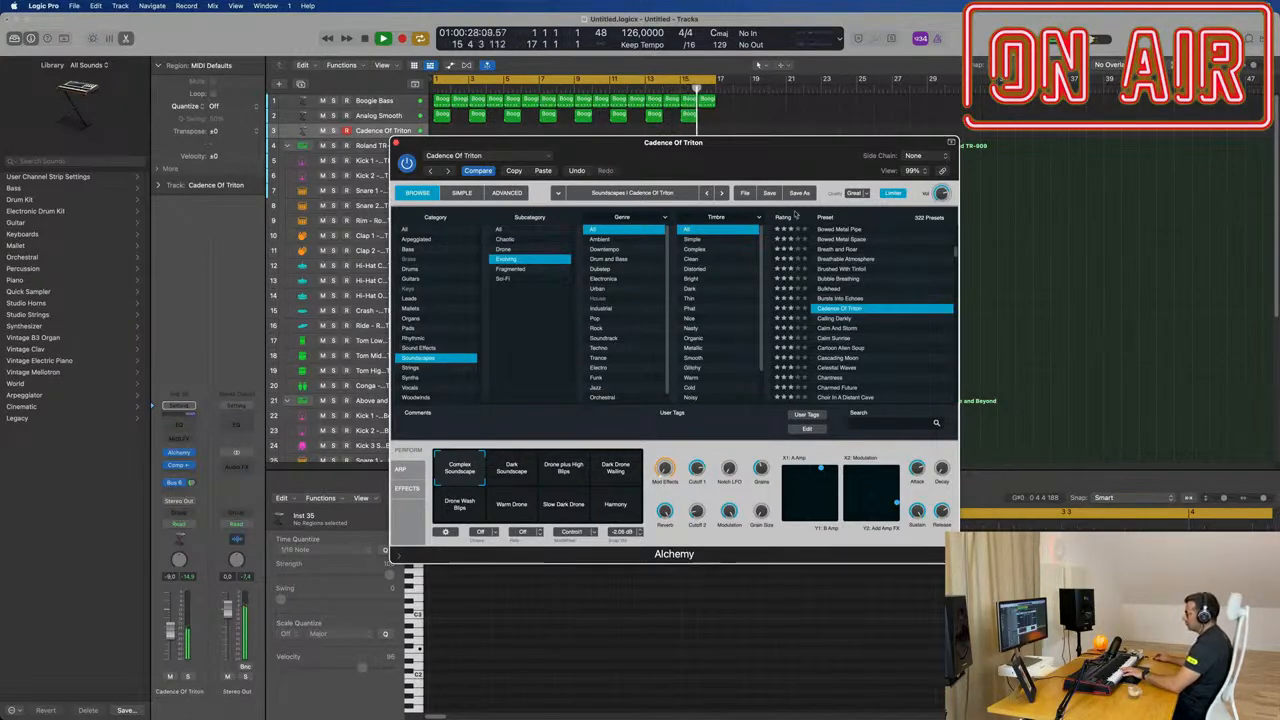
{"action": "left_click_drag", "start_coordinate": [768, 166], "coordinate": [852, 167]}
{"action": "left_click", "coordinate": [592, 479]}
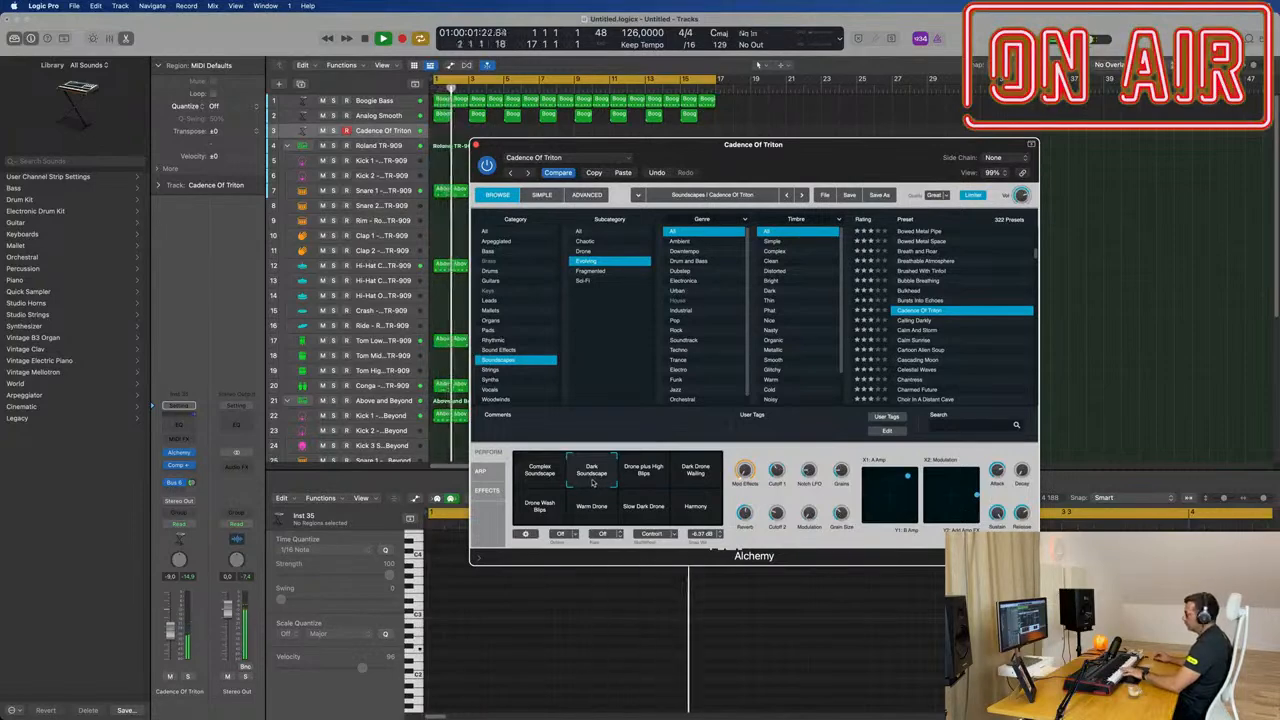
Step: Record an eight-bar Cadence Of Triton drone and move the recorded region to bar 1
{"action": "left_click_drag", "start_coordinate": [810, 157], "coordinate": [1001, 266]}
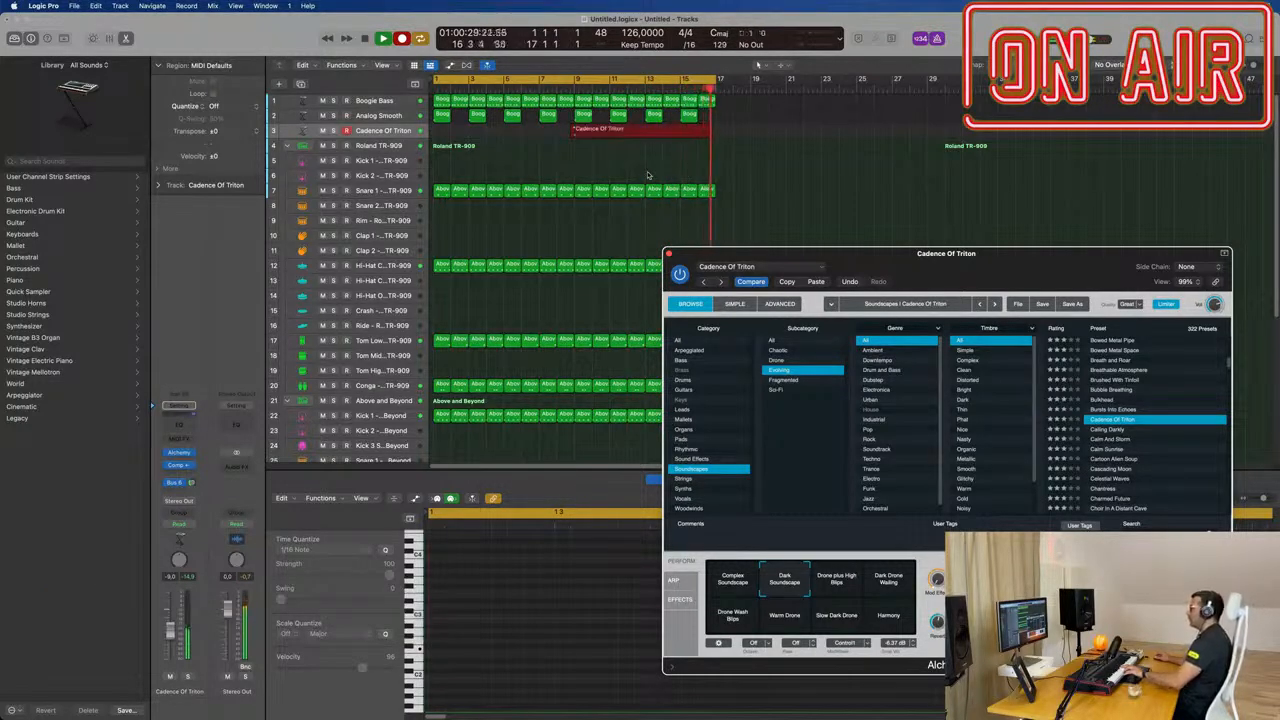
{"action": "key", "text": "space"}
{"action": "left_click_drag", "start_coordinate": [631, 129], "coordinate": [492, 137]}
Step: Select the recorded drone note in the Piano Roll, and copy the Cadence Of Triton region to bar 9
{"action": "key", "text": "e"}
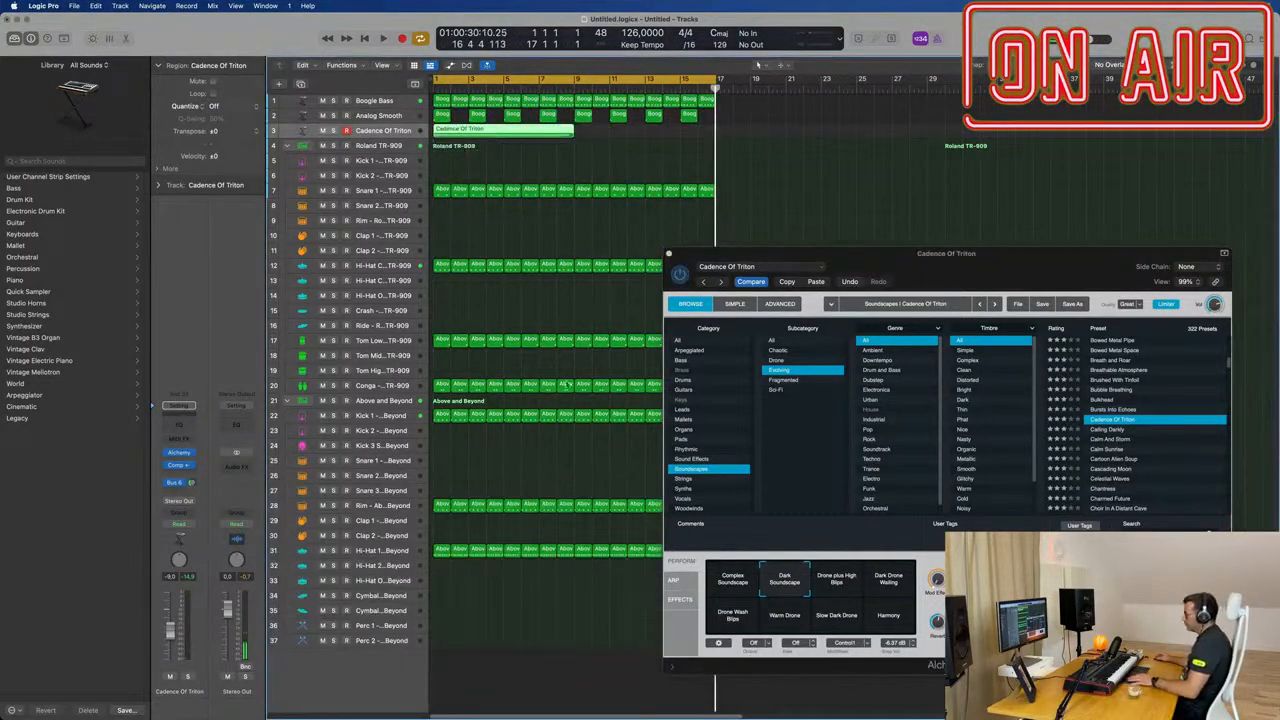
{"action": "key", "text": "e"}
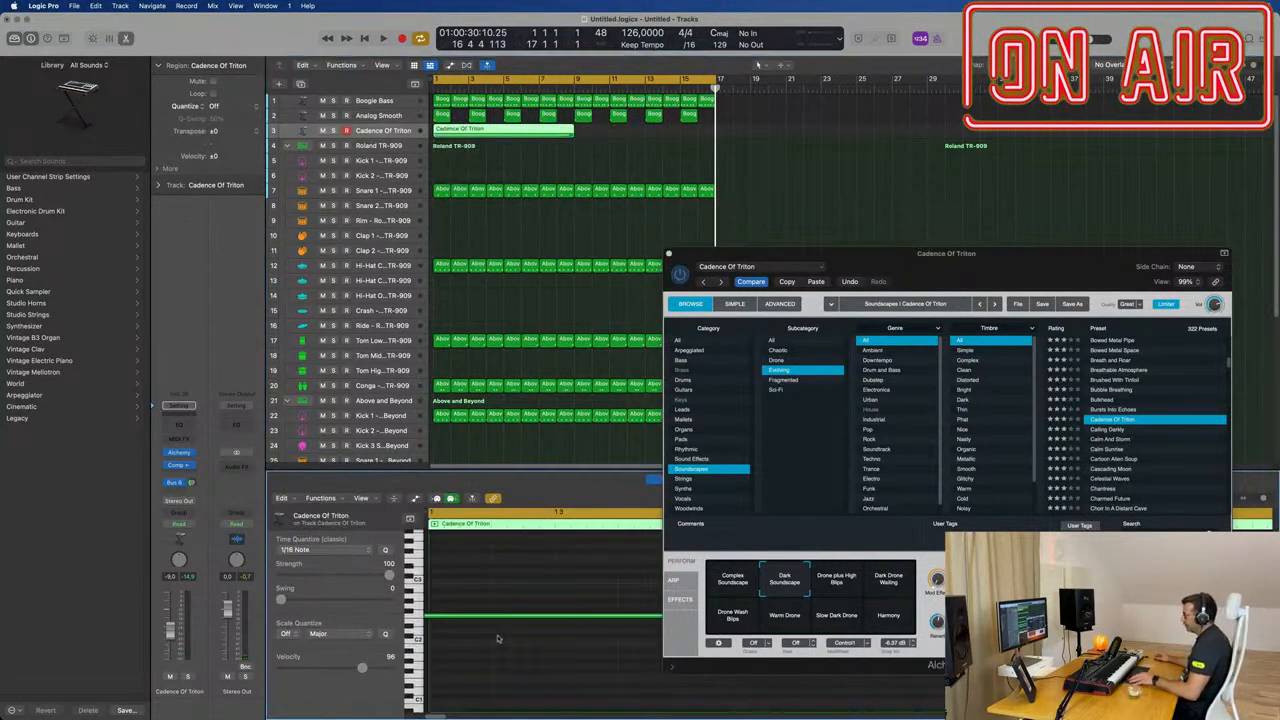
{"action": "key", "text": "super+a"}
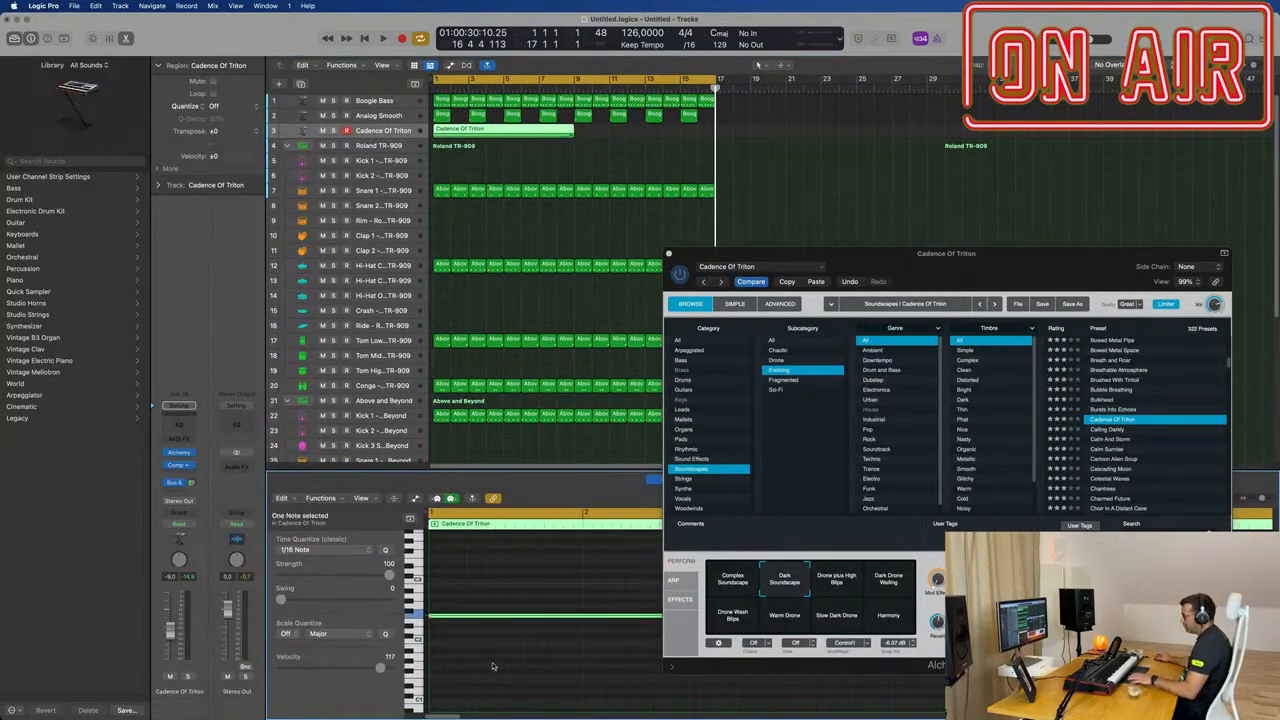
{"action": "key", "text": "Return"}
{"action": "left_click_drag", "start_coordinate": [866, 253], "coordinate": [1264, 256]}
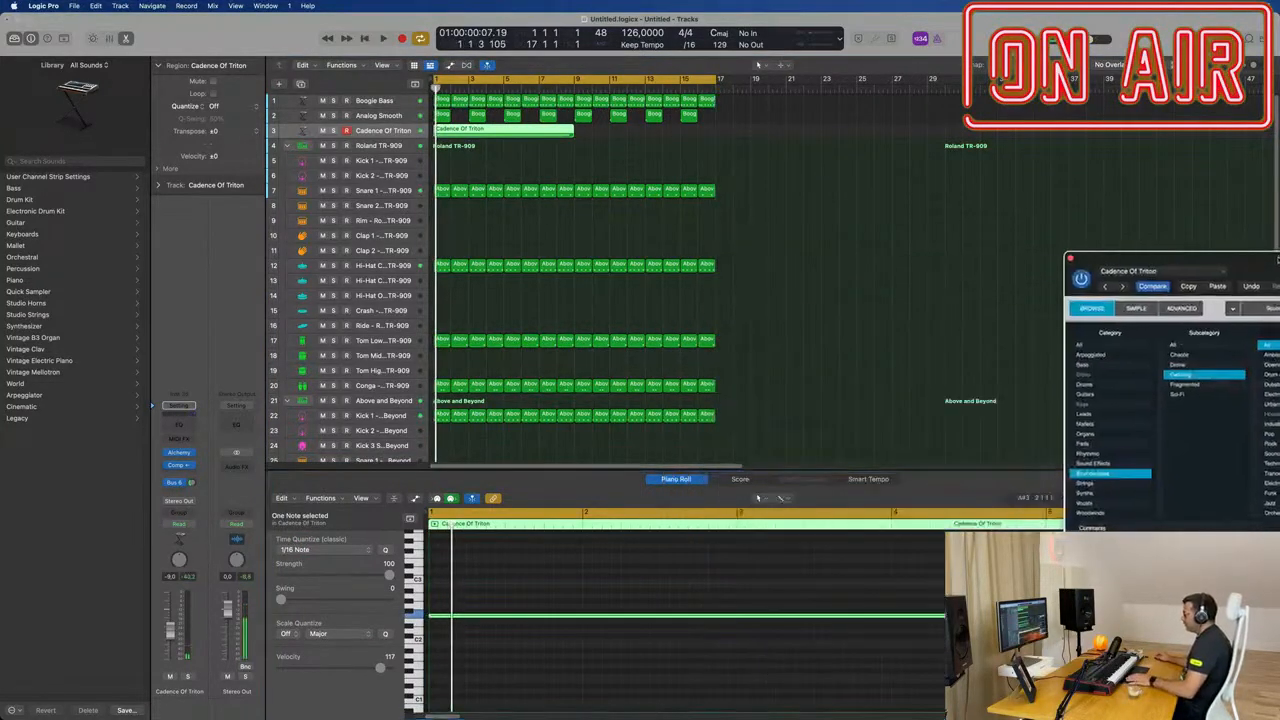
{"action": "left_click_drag", "start_coordinate": [554, 132], "coordinate": [715, 134]}
Step: Play the arrangement from the start, raise the Cadence Of Triton track to -7.0 dB and show its Bus 6 channel strip
{"action": "left_click_drag", "start_coordinate": [1135, 264], "coordinate": [603, 151]}
{"action": "key", "text": "space"}
{"action": "key", "text": "Return"}
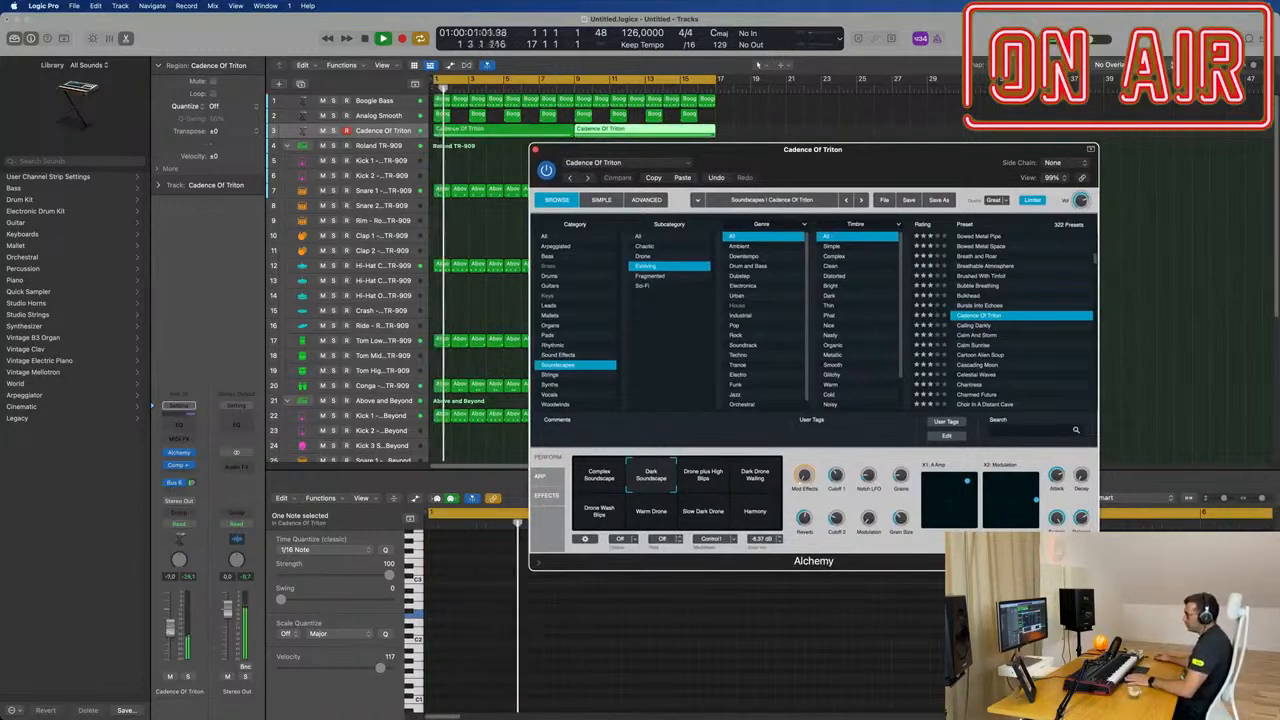
{"action": "left_click_drag", "start_coordinate": [172, 630], "coordinate": [172, 627]}
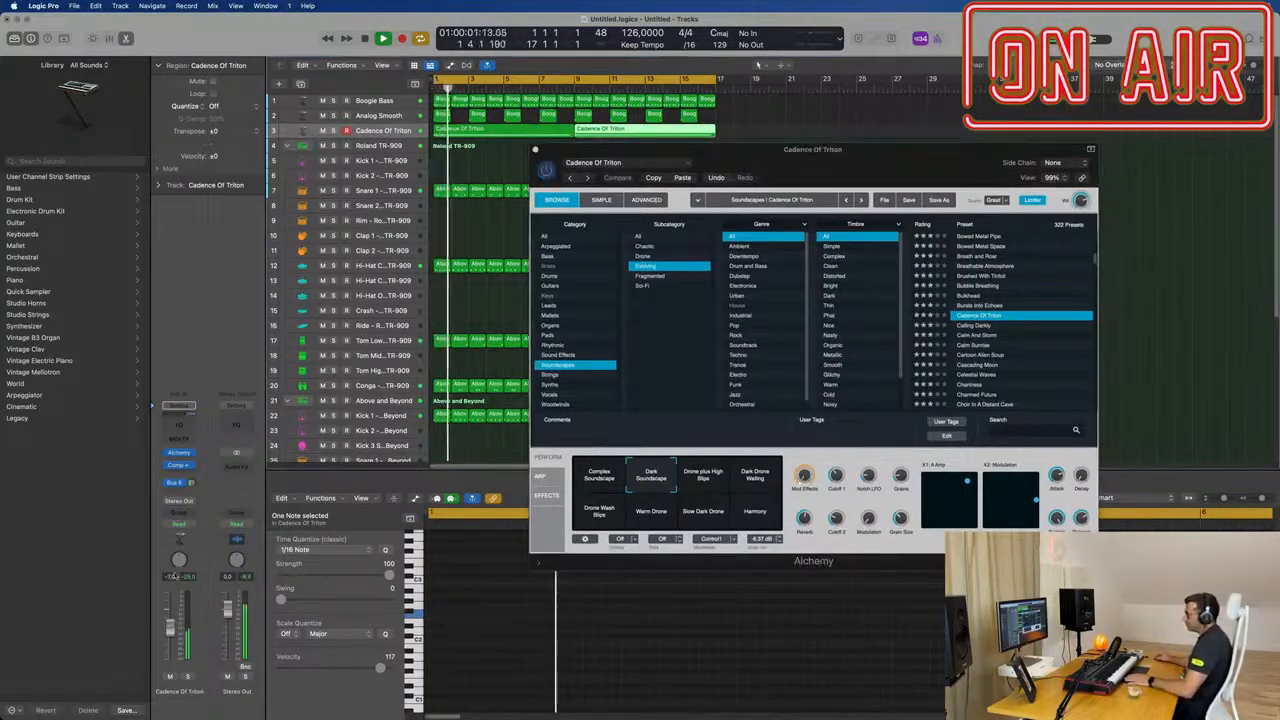
{"action": "left_click", "coordinate": [175, 483]}
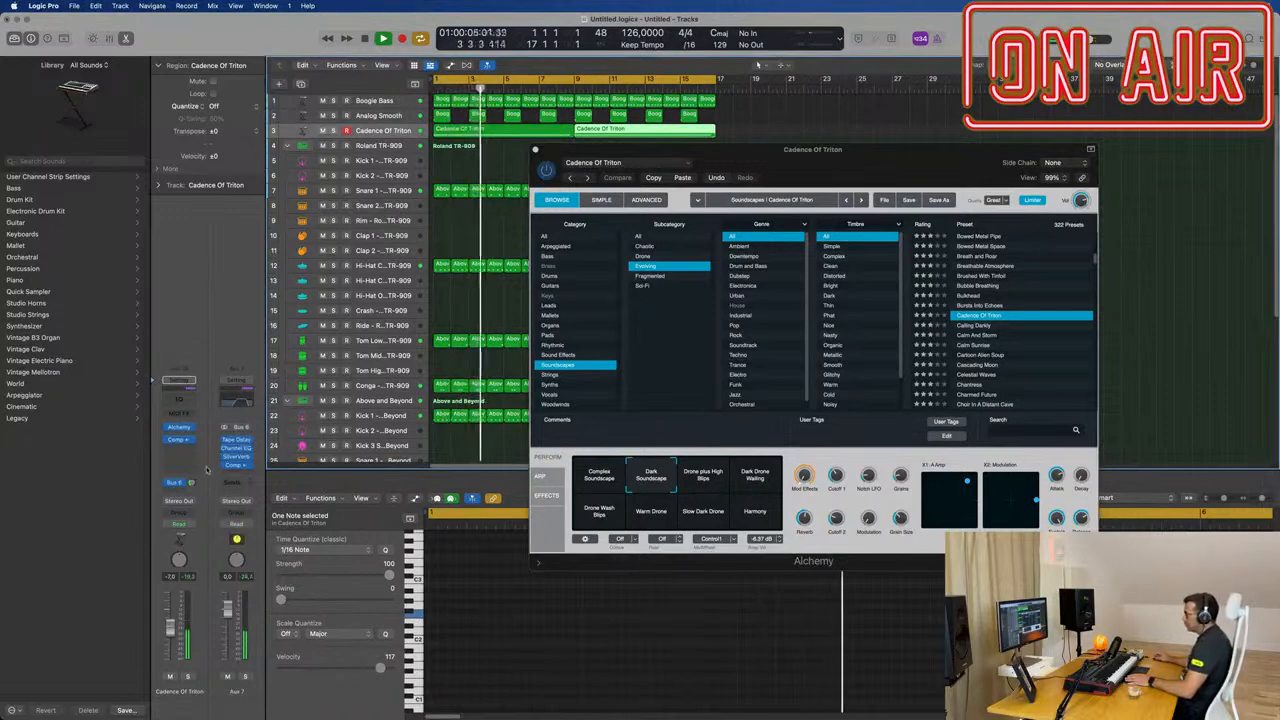
Step: Move the Alchemy window clear of the regions and duplicate the Cadence Of Triton track with its instrument and effects
{"action": "left_click_drag", "start_coordinate": [727, 155], "coordinate": [697, 238]}
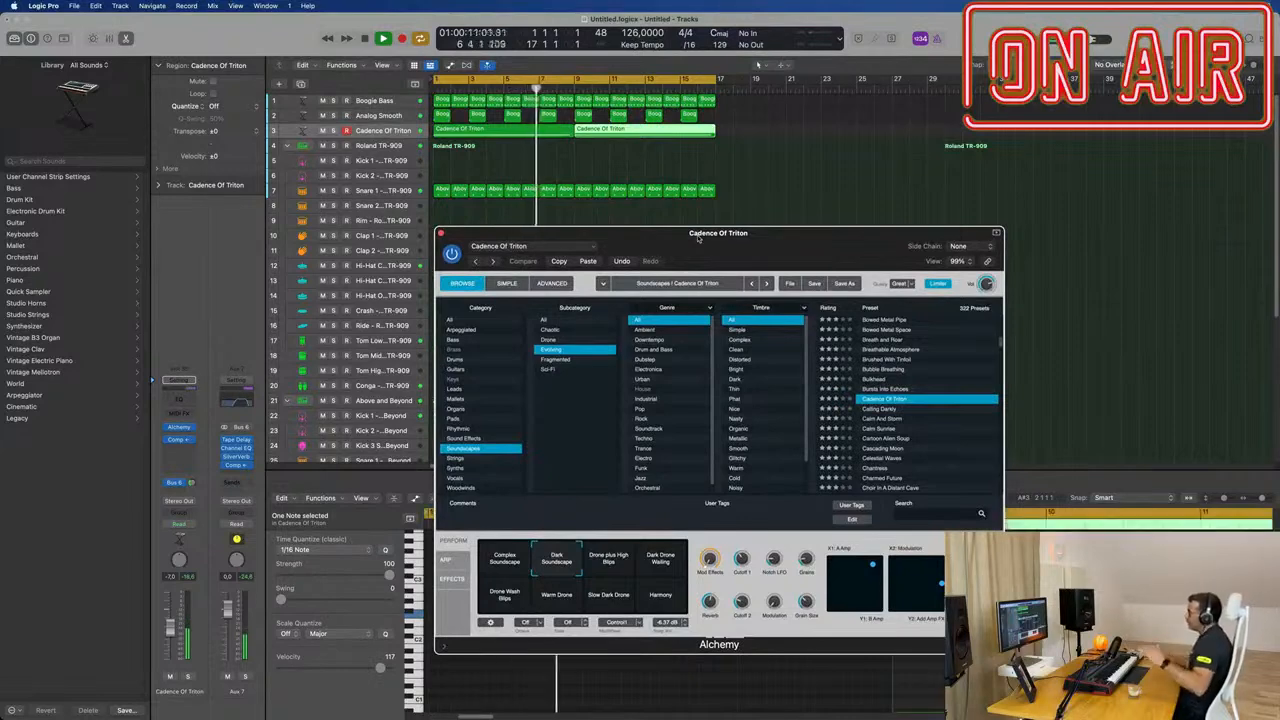
{"action": "left_click_drag", "start_coordinate": [728, 233], "coordinate": [812, 222]}
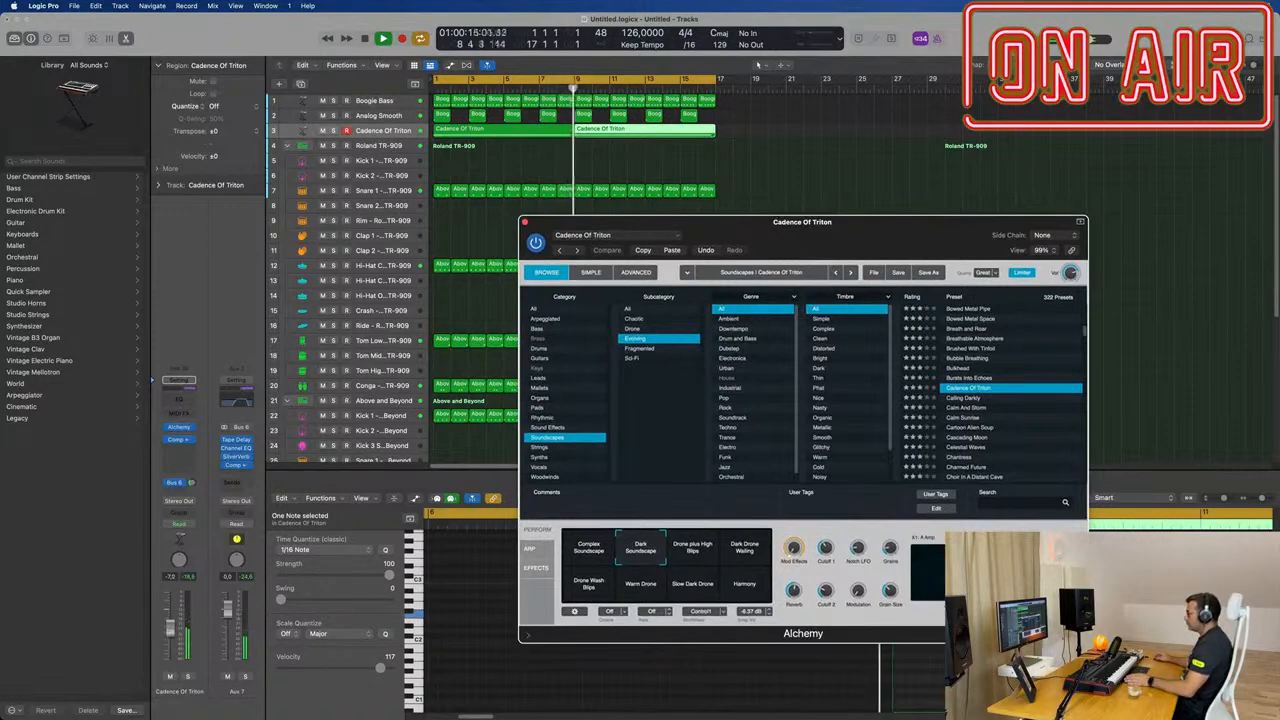
{"action": "left_click", "coordinate": [525, 222]}
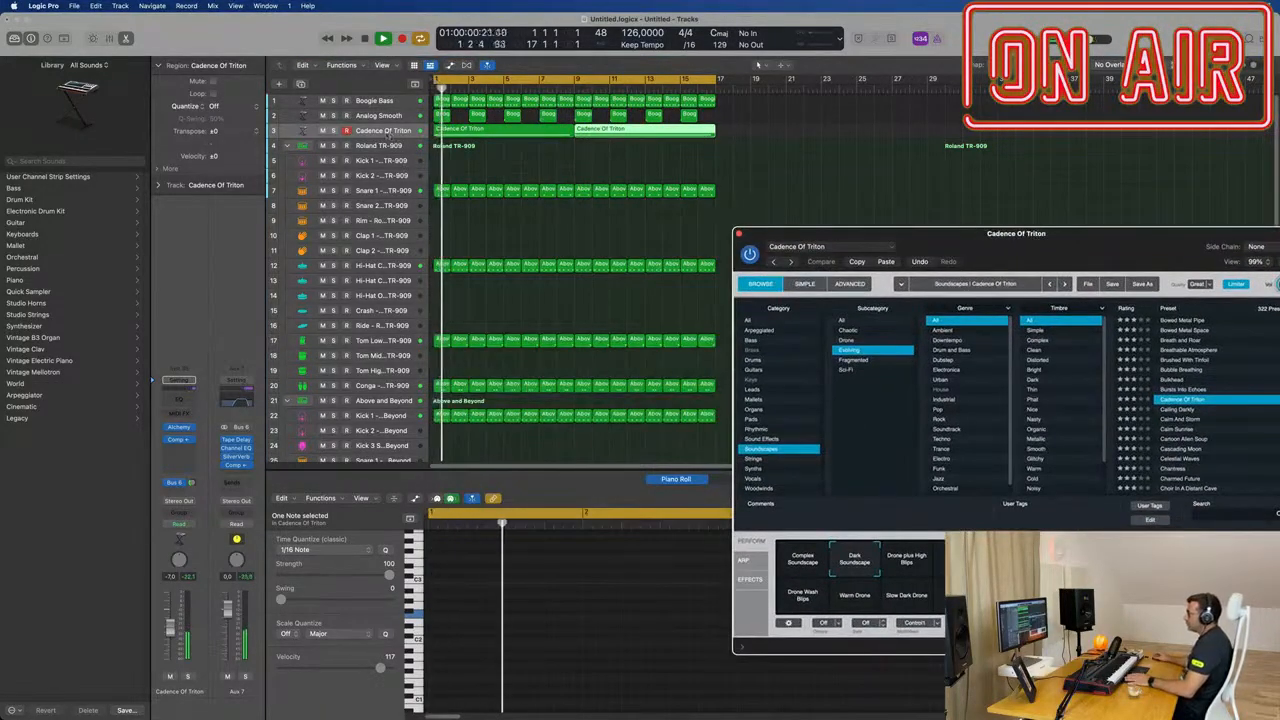
{"action": "left_click", "coordinate": [300, 84]}
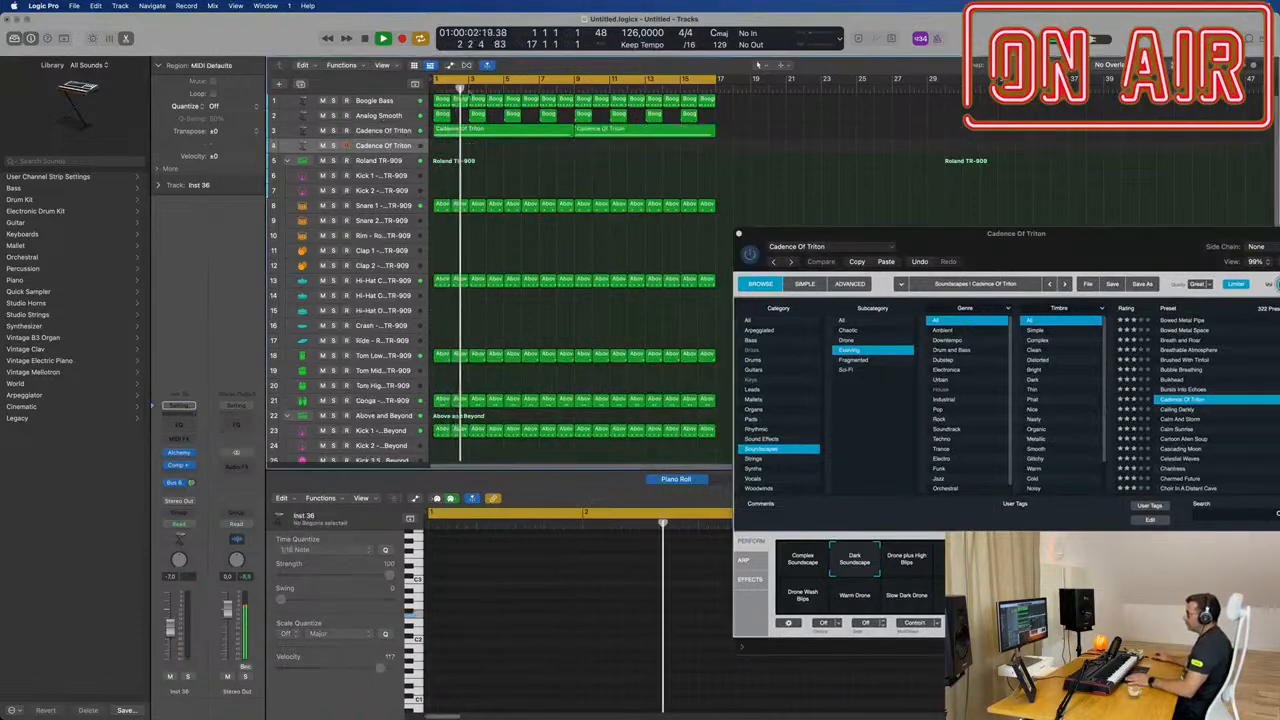
Step: Filter the still-open Alchemy window to Sound Effects, Transition, and load the Fuel Cells preset during playback
{"action": "left_click_drag", "start_coordinate": [975, 243], "coordinate": [801, 206]}
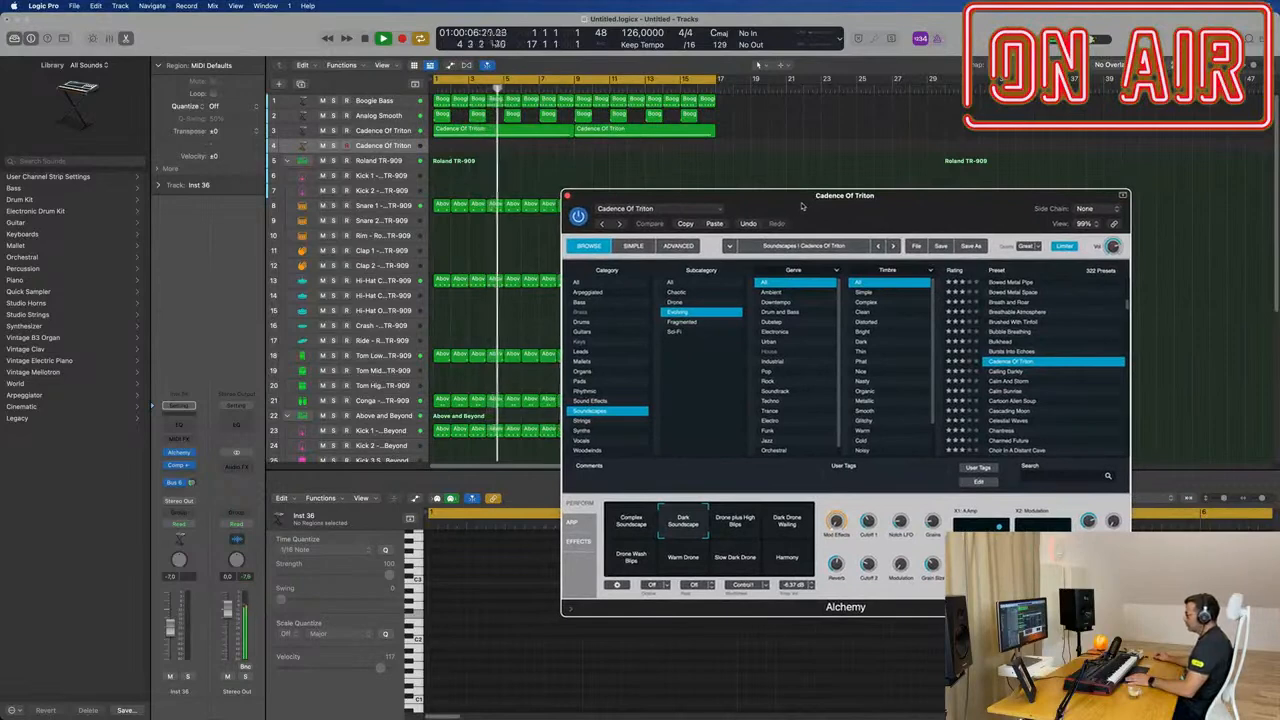
{"action": "left_click", "coordinate": [612, 400]}
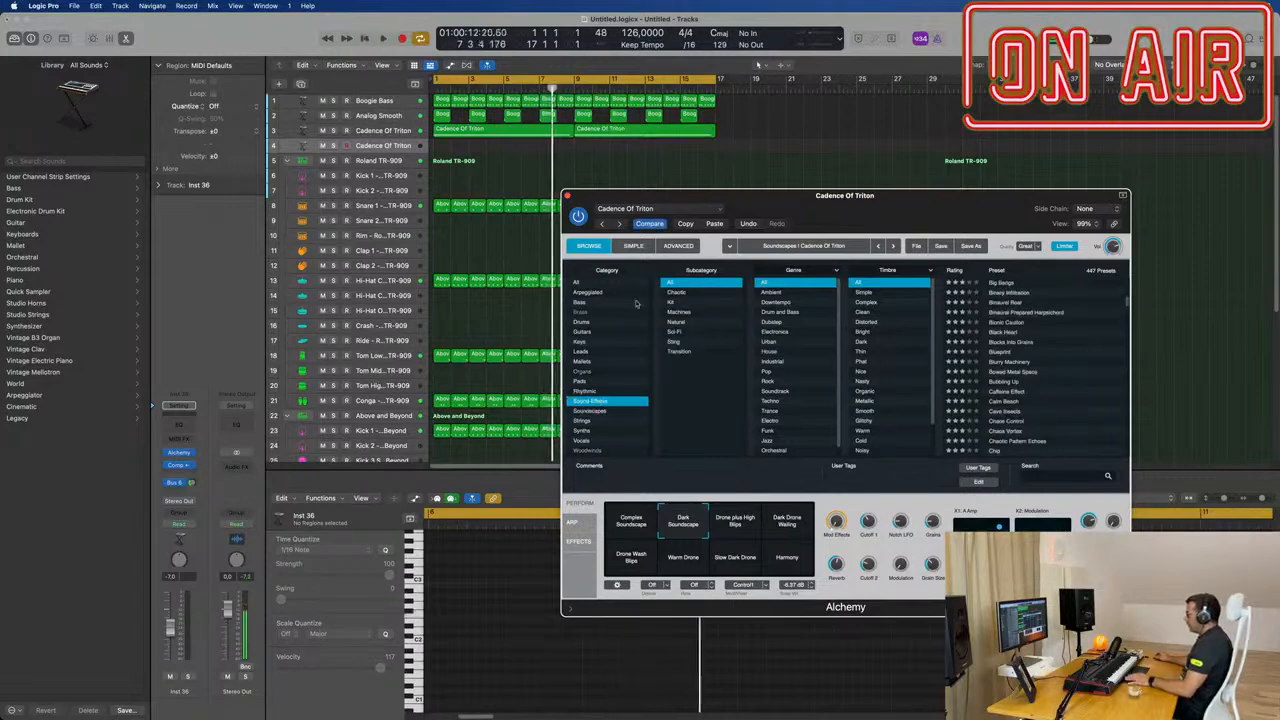
{"action": "key", "text": "space"}
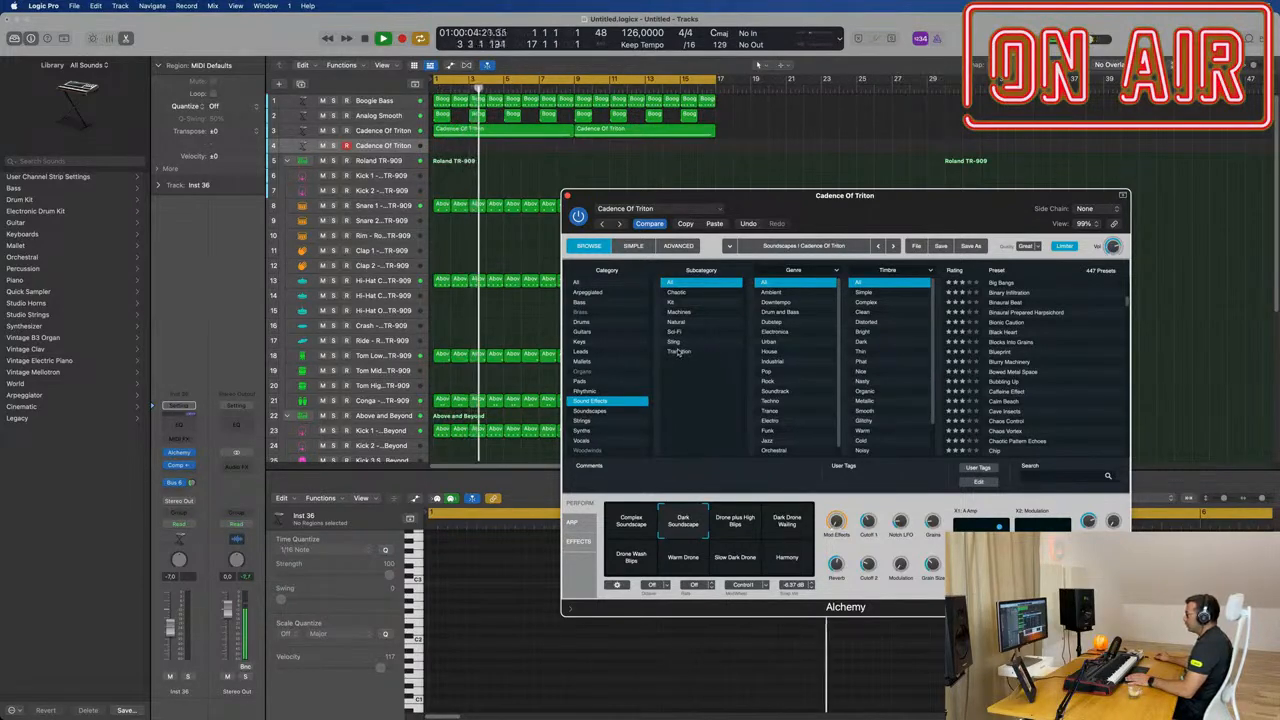
{"action": "left_click", "coordinate": [678, 352]}
{"action": "key", "text": "Return"}
{"action": "left_click", "coordinate": [998, 284]}
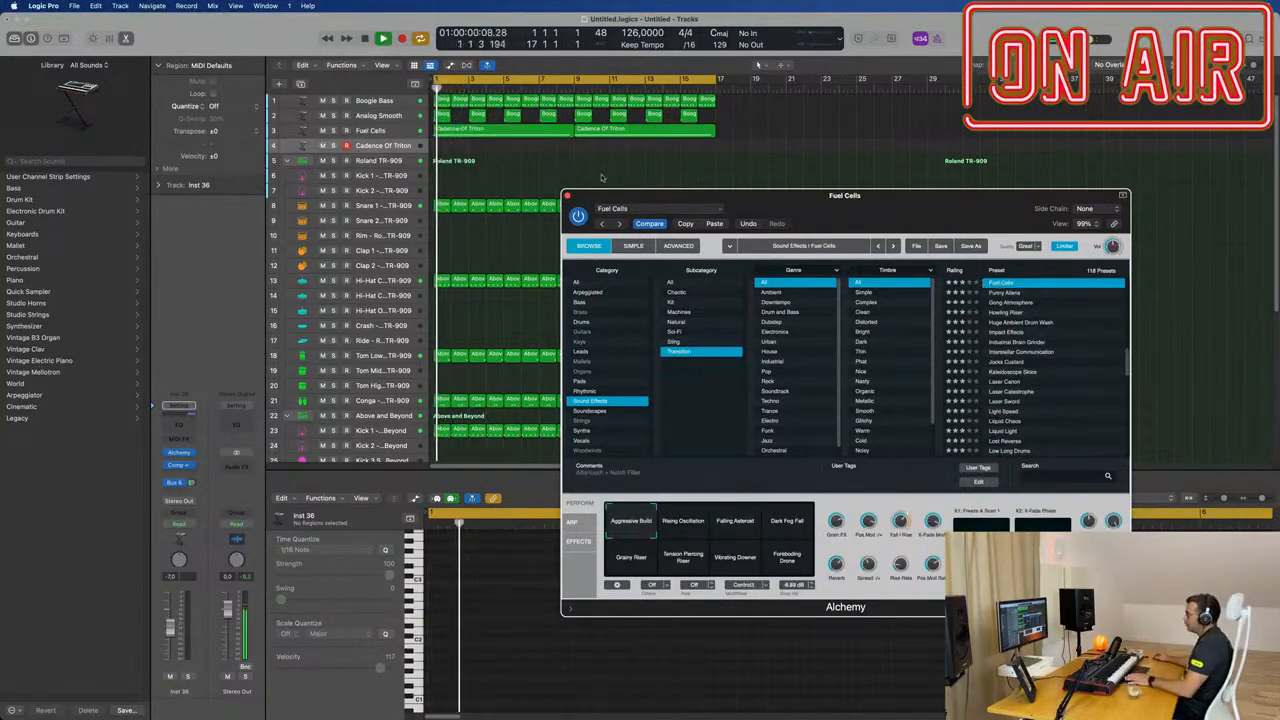
Step: Select the original soundscape track and revert its Alchemy sound from the mistaken Fuel Cells preset
{"action": "left_click", "coordinate": [395, 136]}
{"action": "key", "text": "space"}
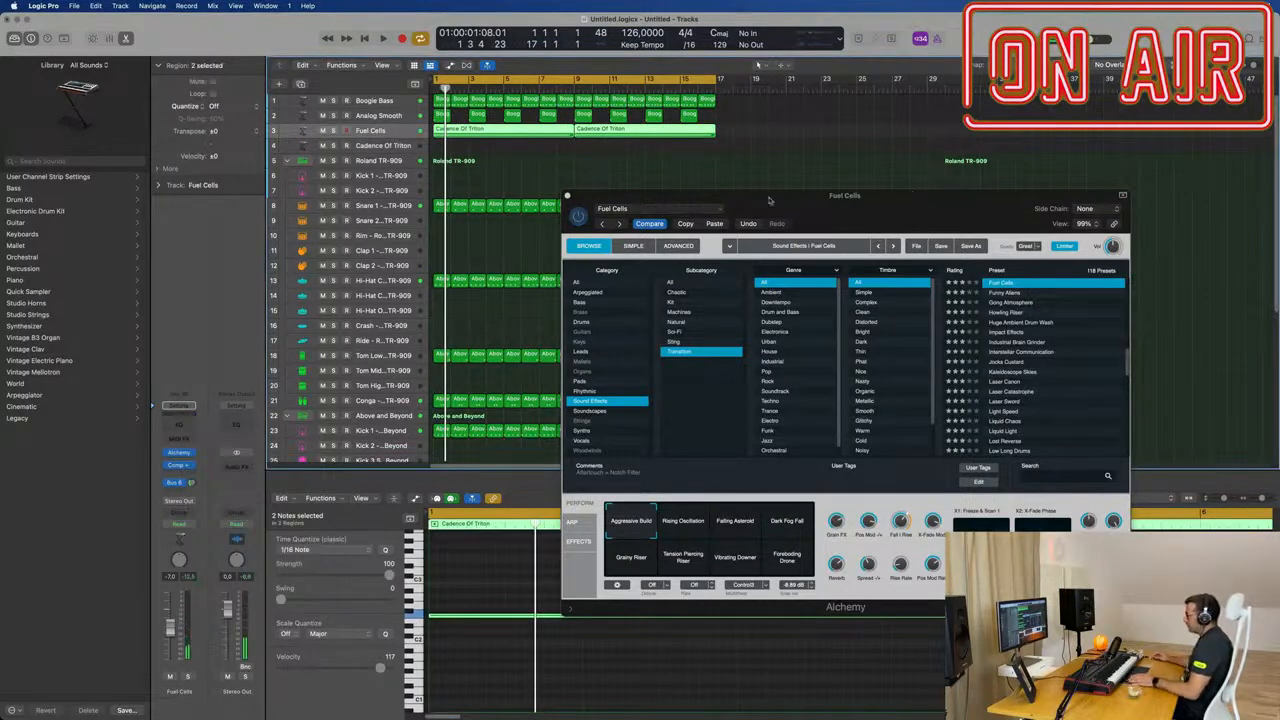
{"action": "left_click", "coordinate": [650, 224]}
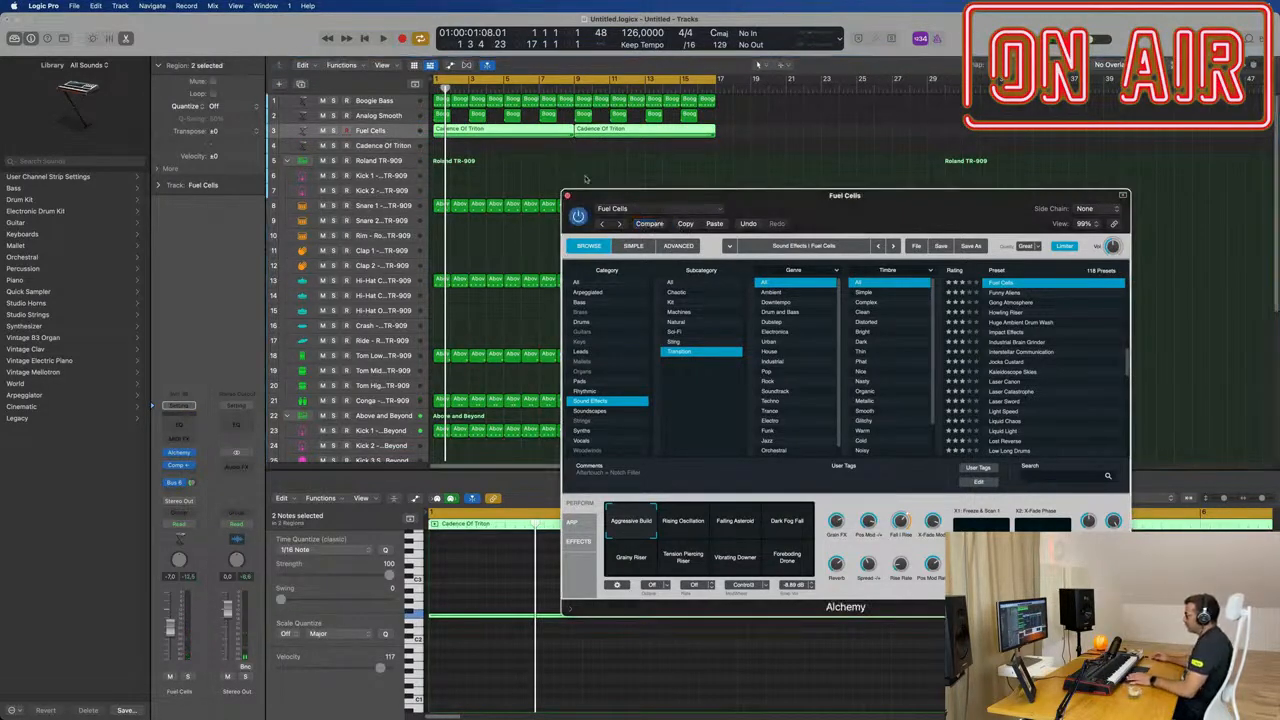
{"action": "key", "text": "space"}
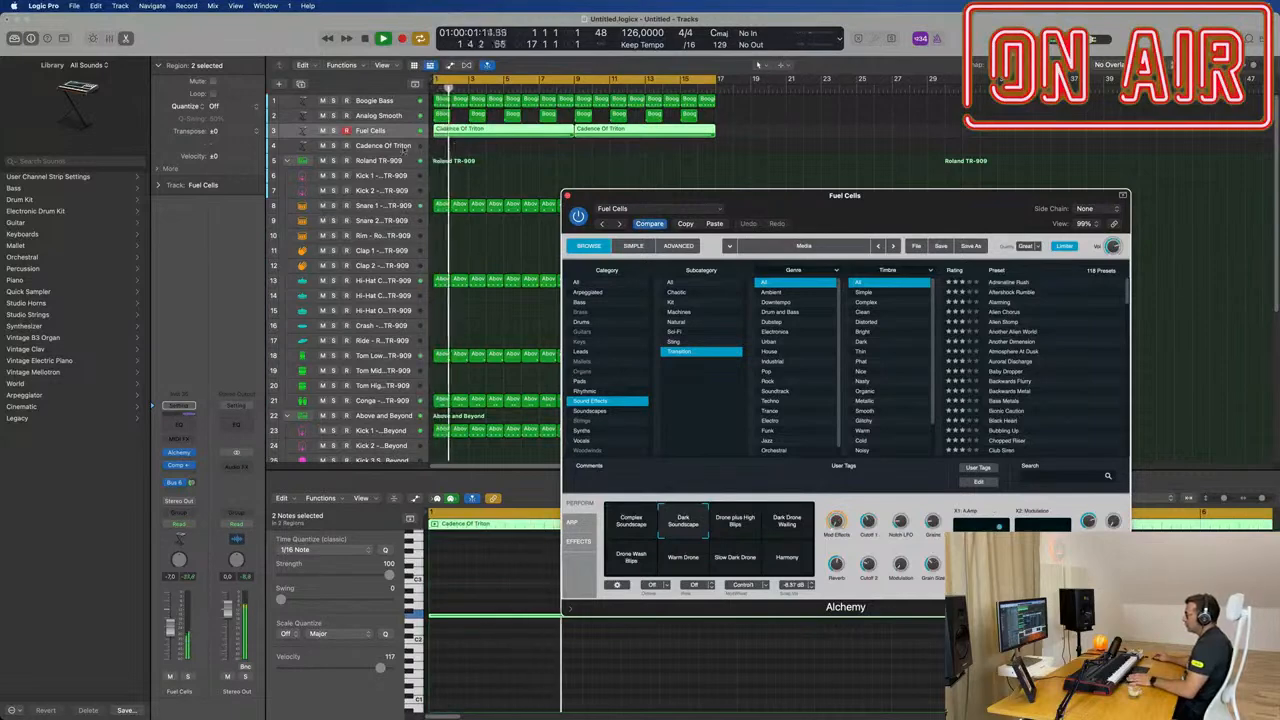
Step: Select the empty duplicated track, open its own Alchemy instrument and move that window aside
{"action": "left_click", "coordinate": [460, 148]}
{"action": "key", "text": "space"}
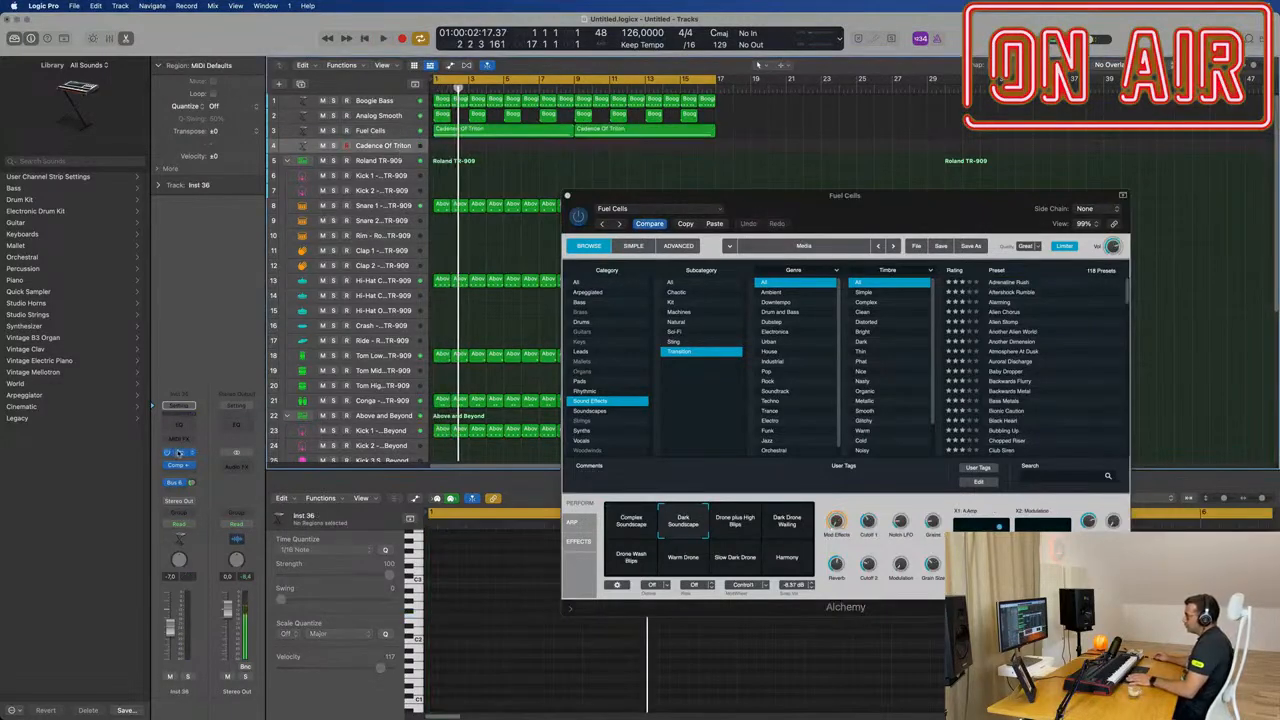
{"action": "left_click", "coordinate": [178, 453]}
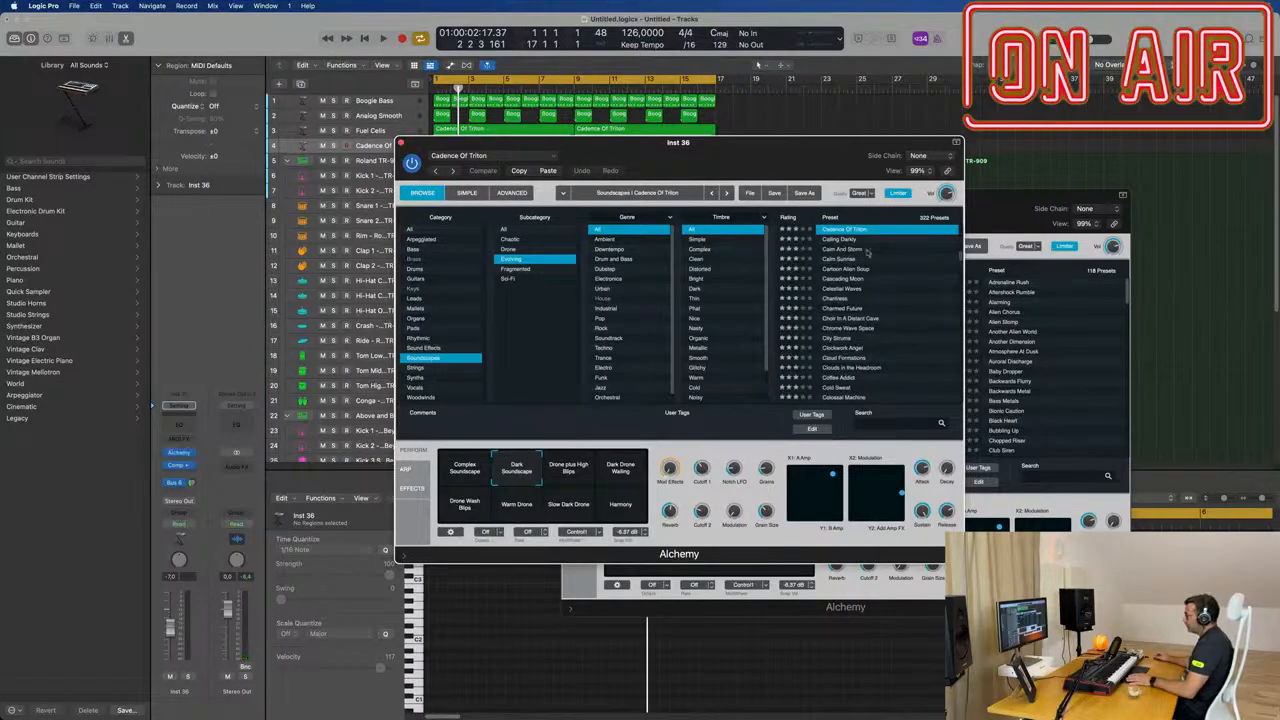
{"action": "left_click_drag", "start_coordinate": [840, 155], "coordinate": [1096, 199]}
Step: Browse Alchemy's Sound Effects presets on the duplicated track, auditioning Blocks Into Grains and loading Bionic Caution
{"action": "key", "text": "space"}
{"action": "left_click", "coordinate": [710, 392]}
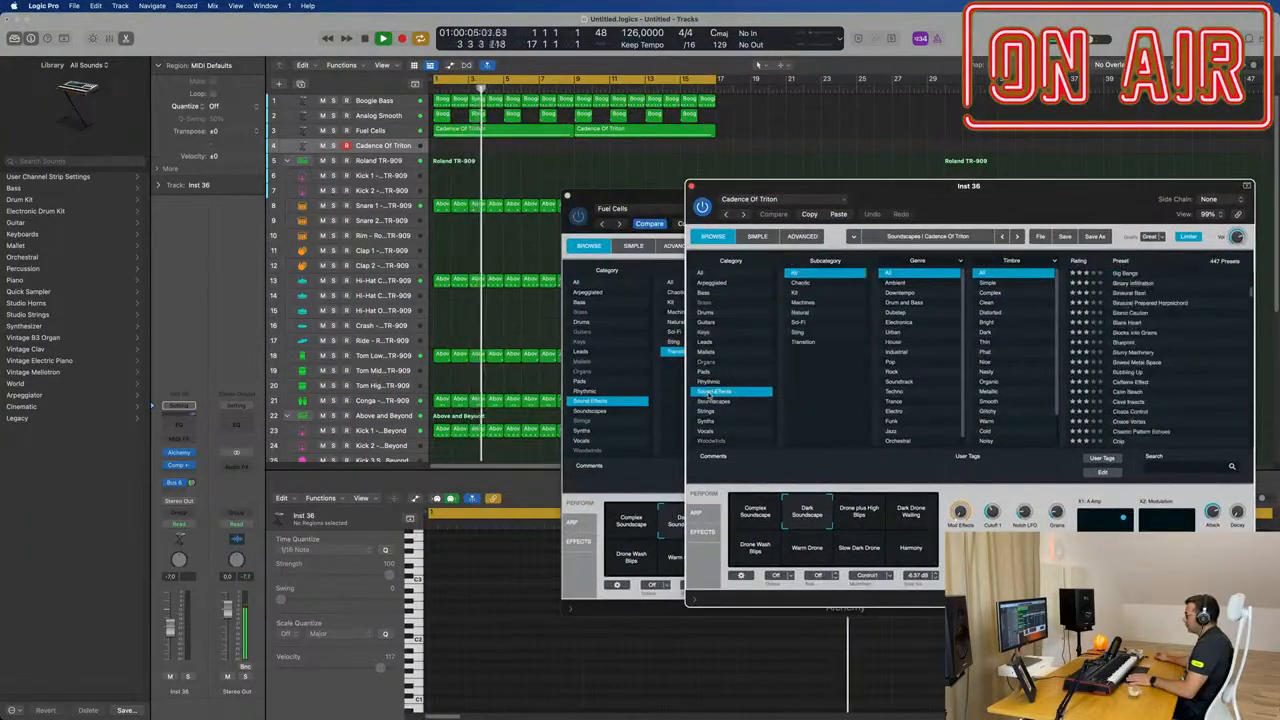
{"action": "left_click", "coordinate": [1131, 331]}
{"action": "key", "text": "space"}
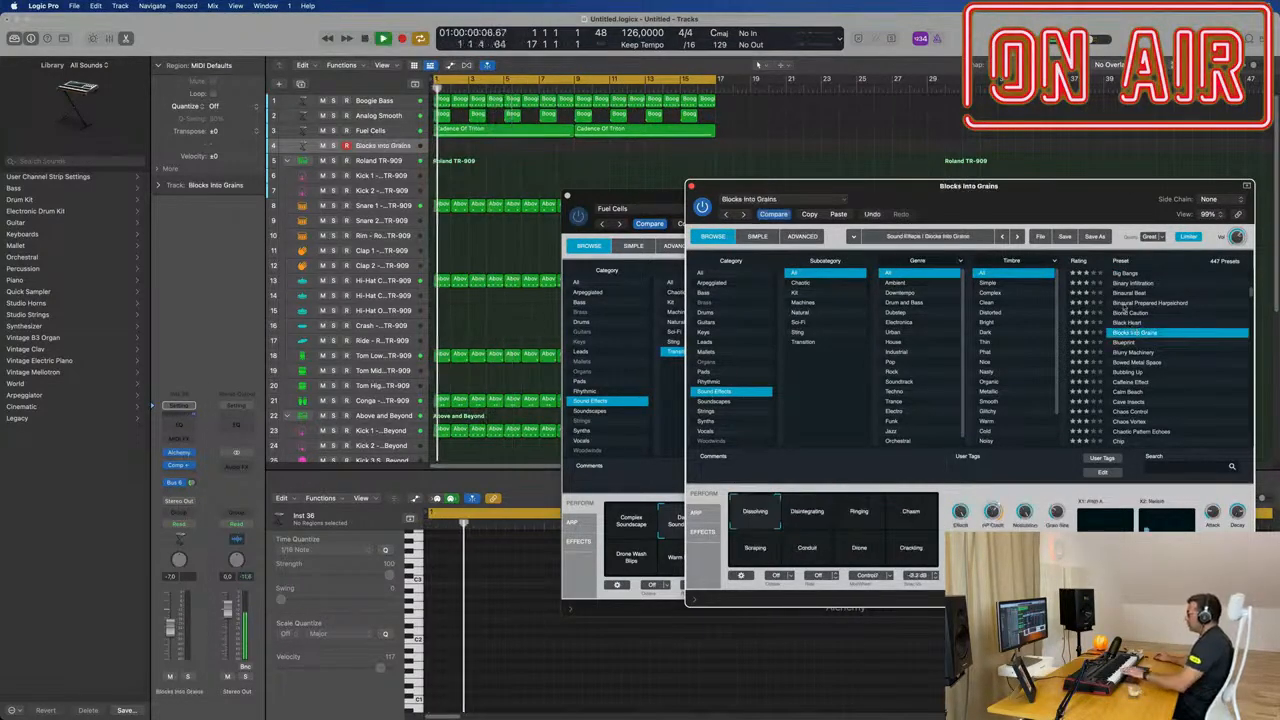
{"action": "left_click_drag", "start_coordinate": [1076, 187], "coordinate": [879, 194]}
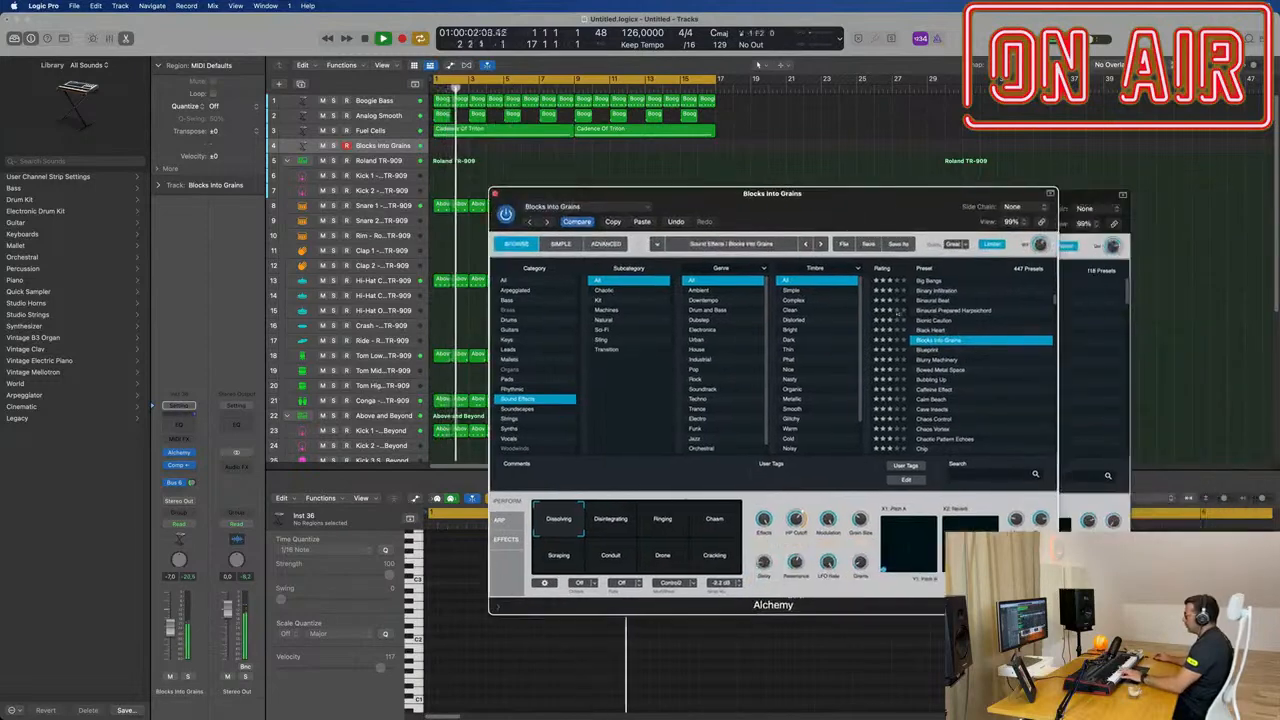
{"action": "left_click", "coordinate": [859, 320]}
{"action": "key", "text": "space"}
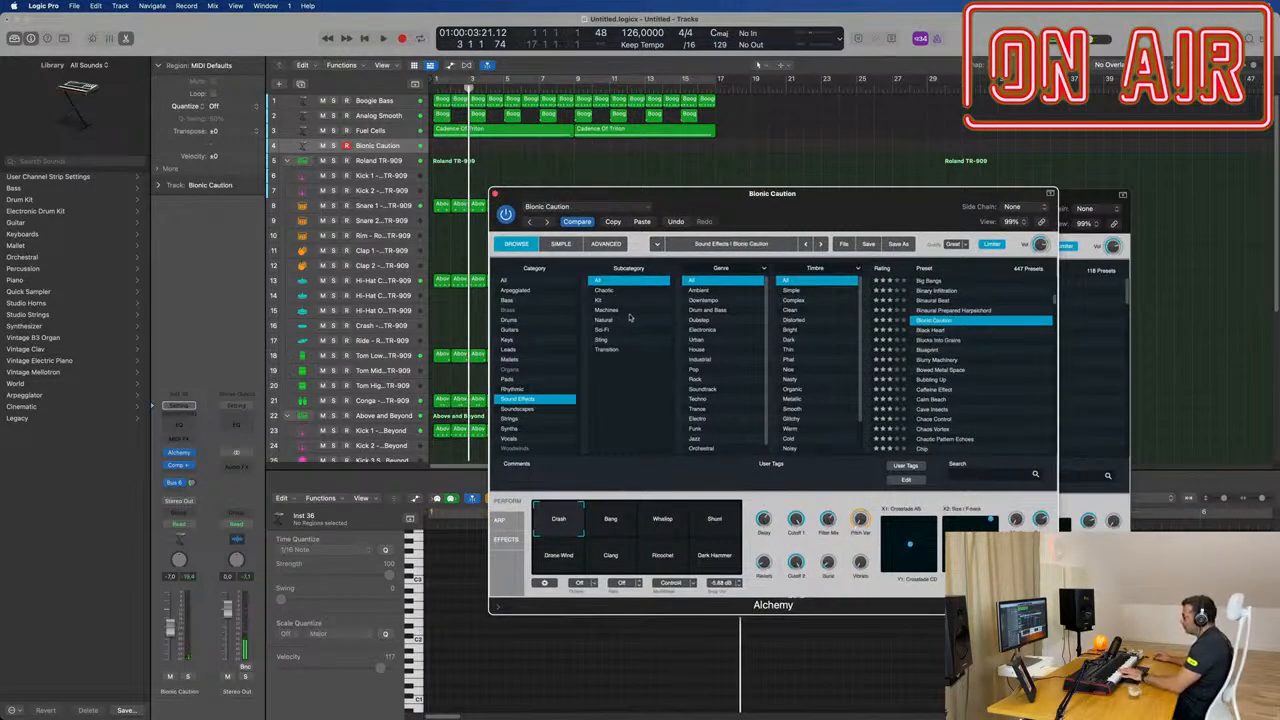
Step: Filter the Sound Effects presets to Transition, then audition Club Siren and Cosmic Storm with the 16-bar cycle enabled and playing
{"action": "left_click", "coordinate": [610, 350]}
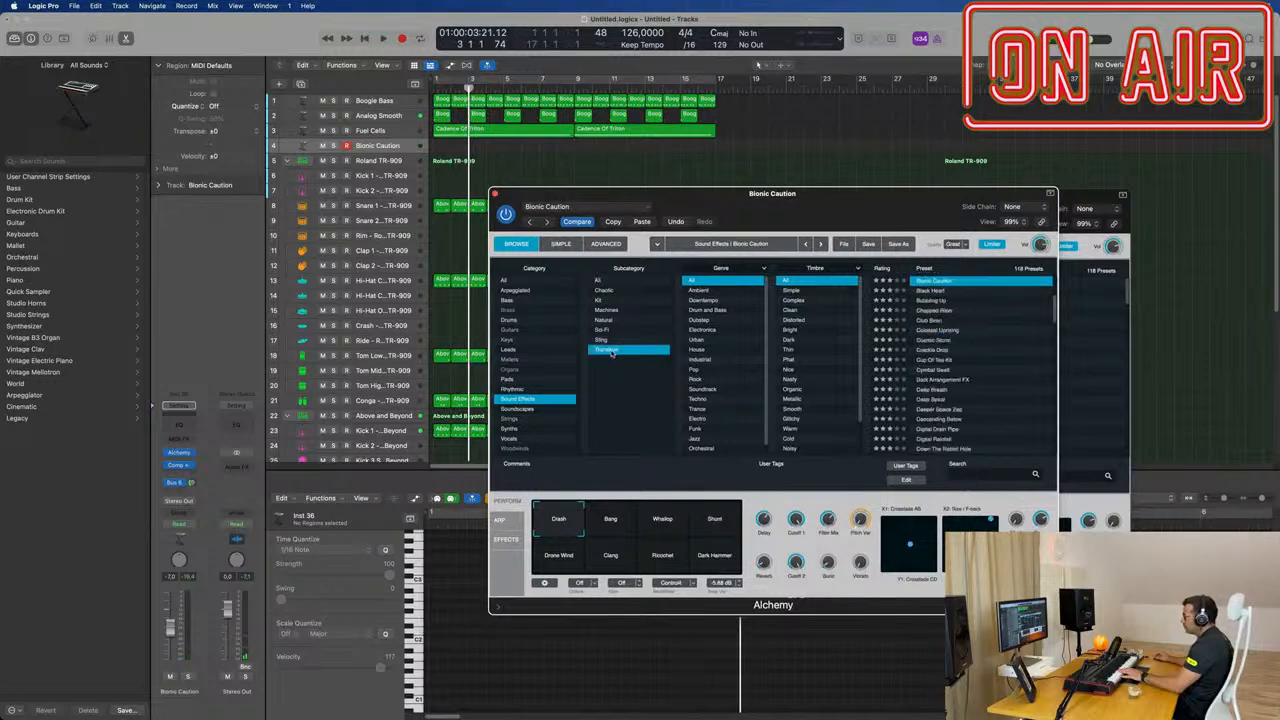
{"action": "left_click", "coordinate": [935, 320]}
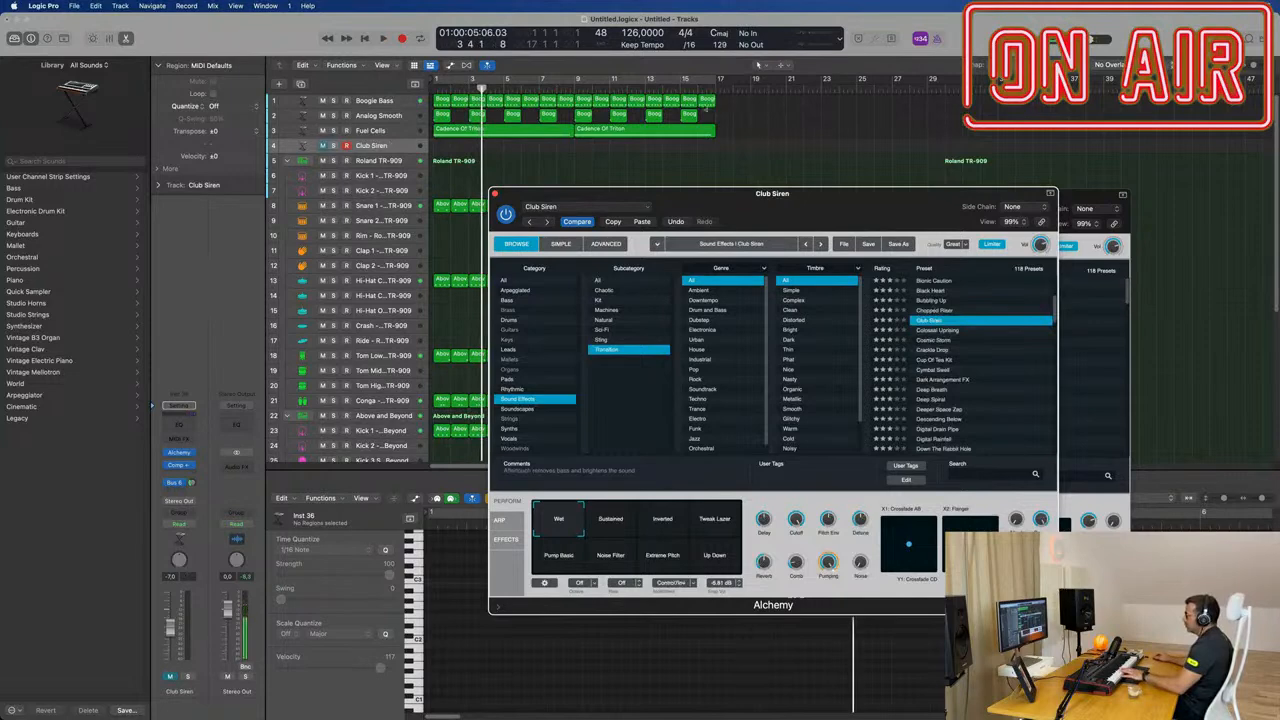
{"action": "left_click", "coordinate": [634, 79]}
{"action": "key", "text": "space"}
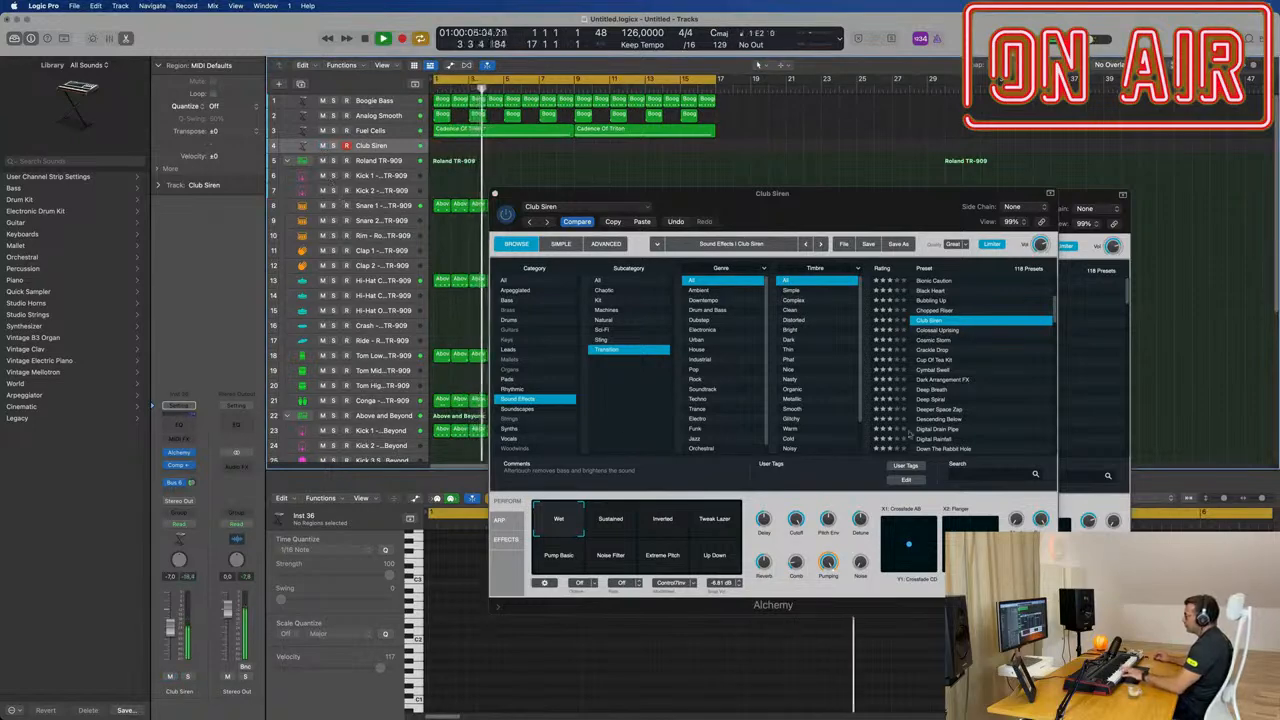
{"action": "left_click", "coordinate": [933, 341]}
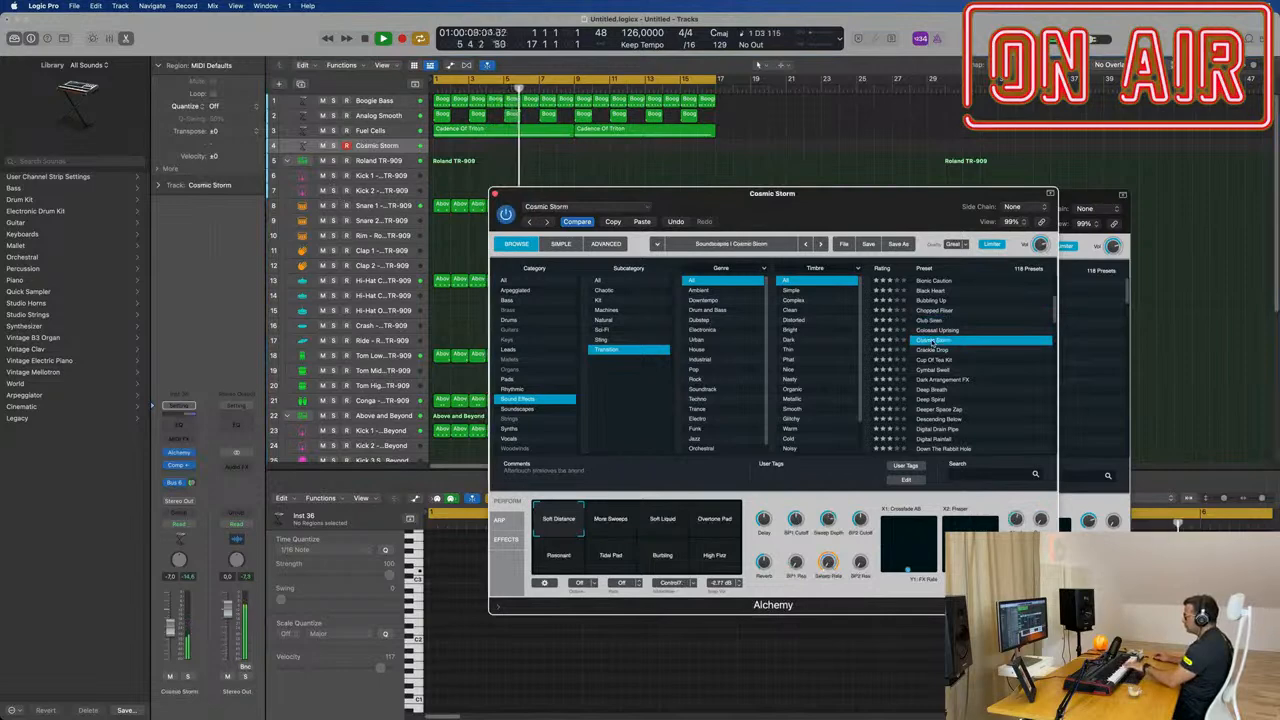
Step: Load Cup Of Tea Kit, raise its track volume to about -2.8 dB, and audition its Lighter, Thin, Muffled and More Tea variations
{"action": "left_click", "coordinate": [934, 361]}
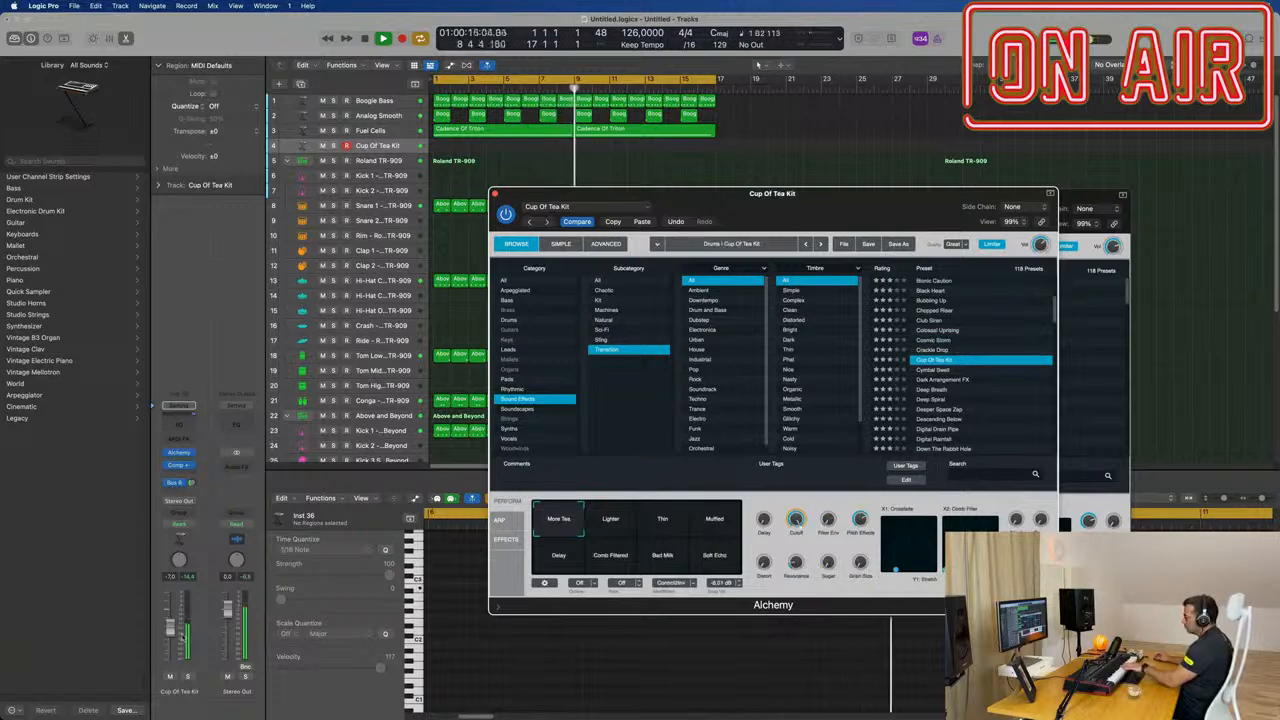
{"action": "left_click_drag", "start_coordinate": [171, 627], "coordinate": [171, 610]}
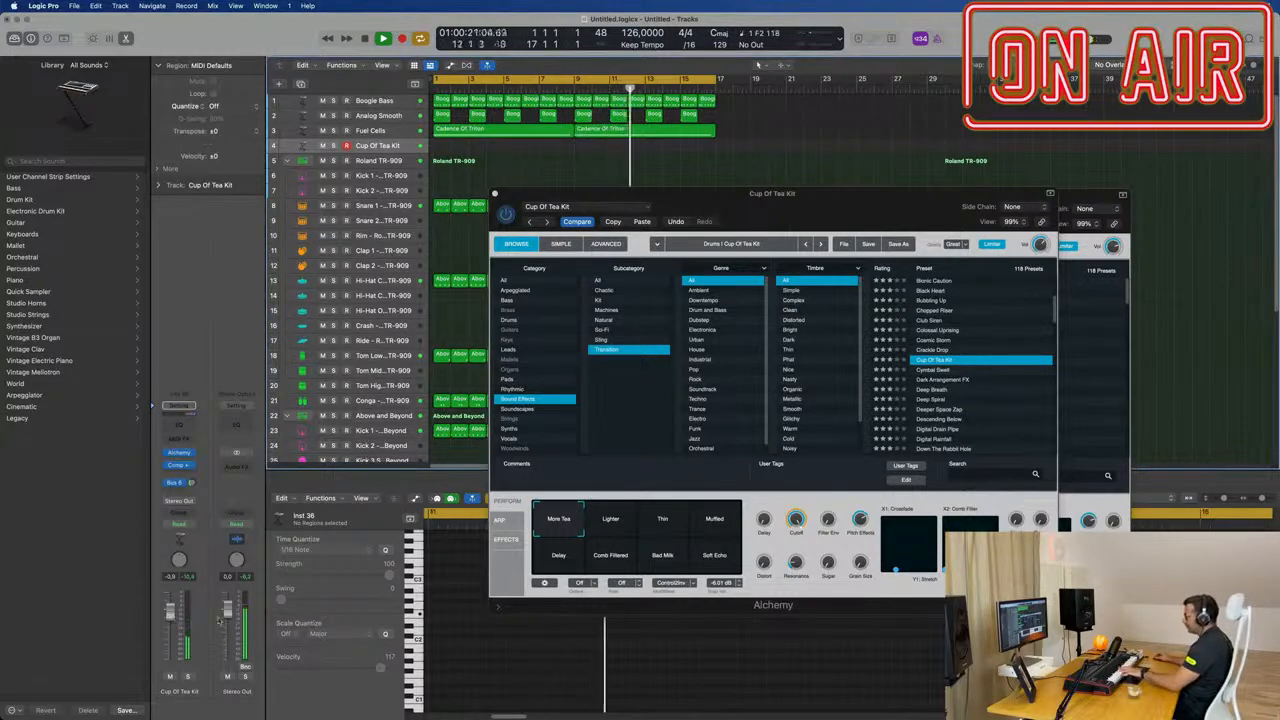
{"action": "left_click", "coordinate": [610, 520]}
{"action": "left_click", "coordinate": [650, 524]}
{"action": "left_click", "coordinate": [716, 521]}
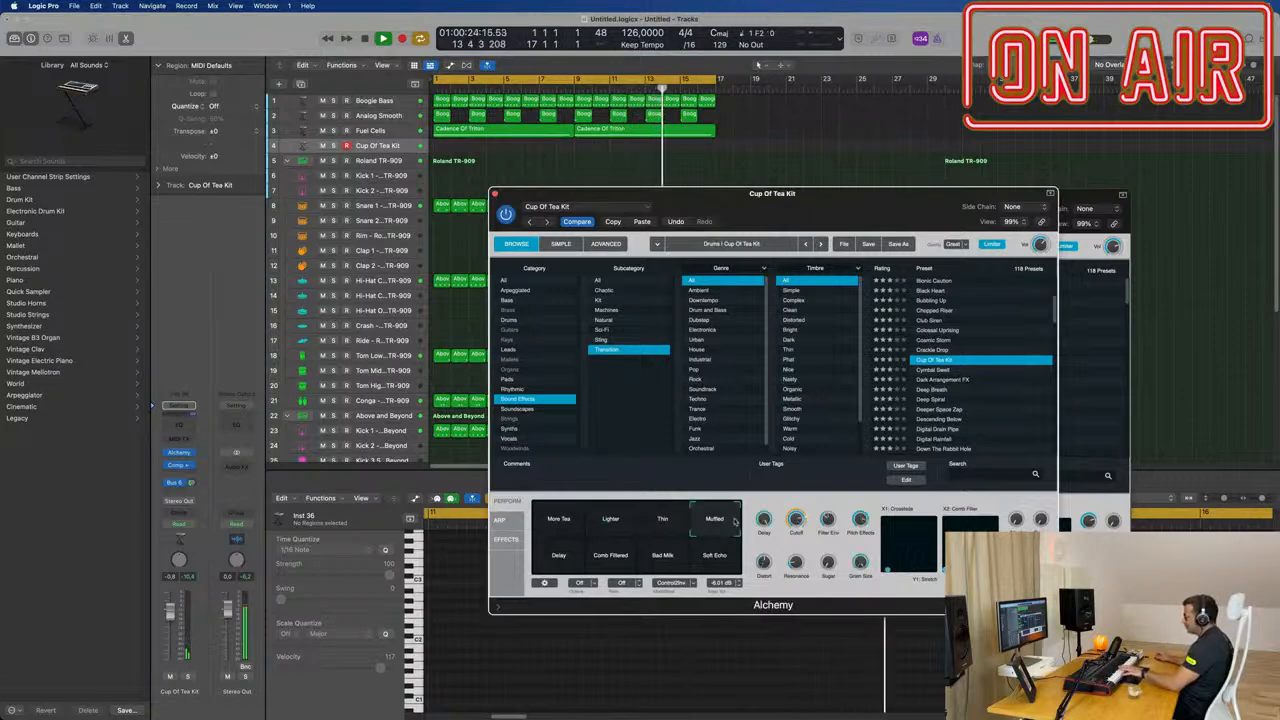
{"action": "left_click", "coordinate": [562, 524]}
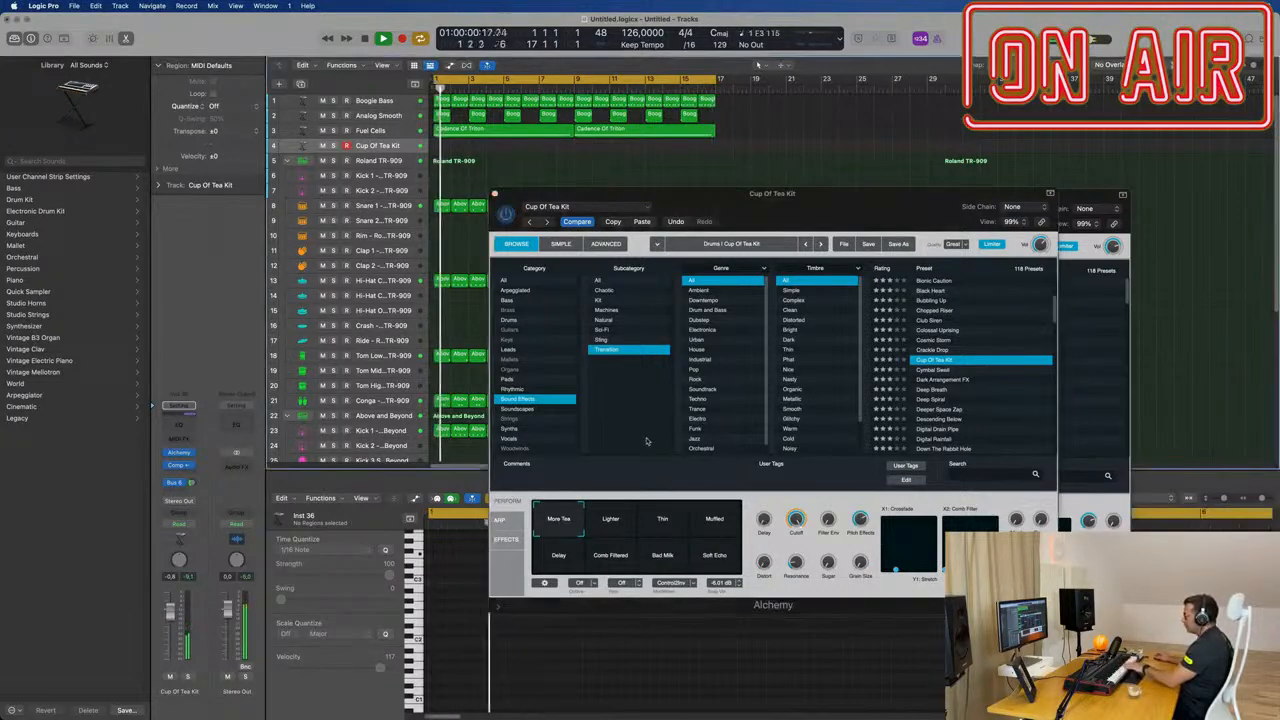
Step: Load Cymbal Swell, lower the track volume to about -14 dB, and audition its Swirly Swell, Crystalized and Wet Crash variations
{"action": "left_click", "coordinate": [935, 370]}
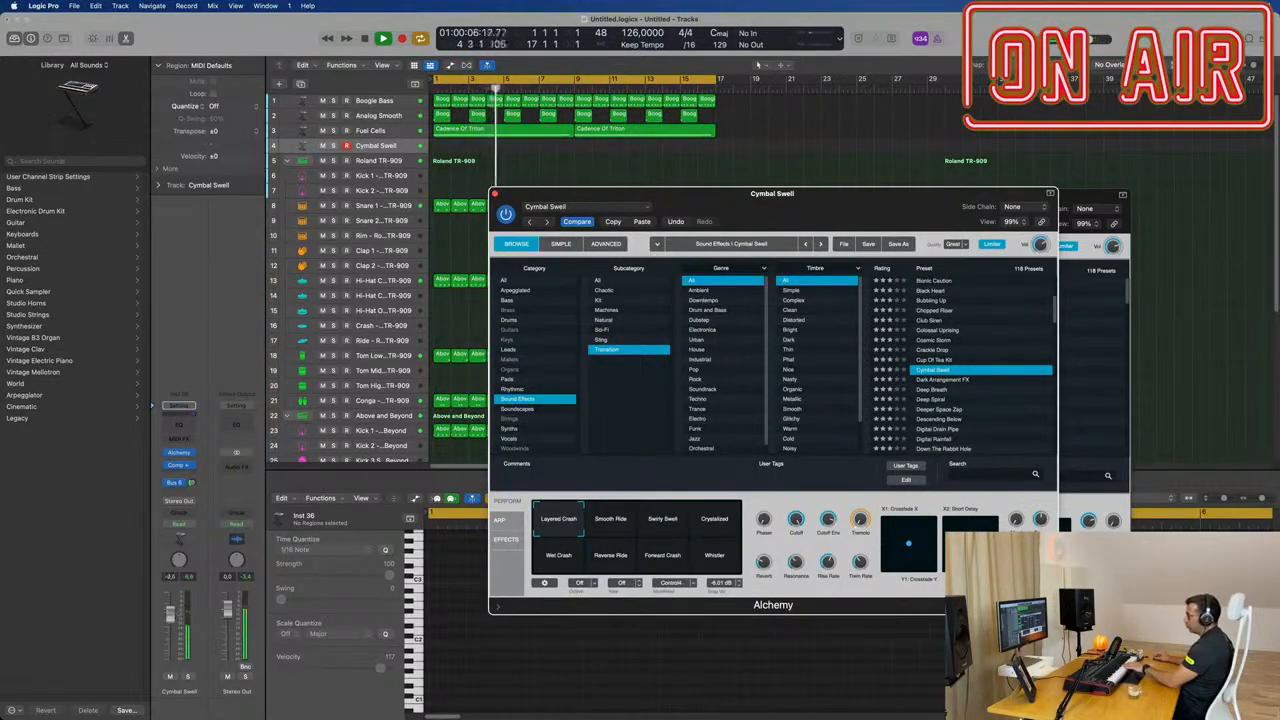
{"action": "left_click", "coordinate": [173, 636]}
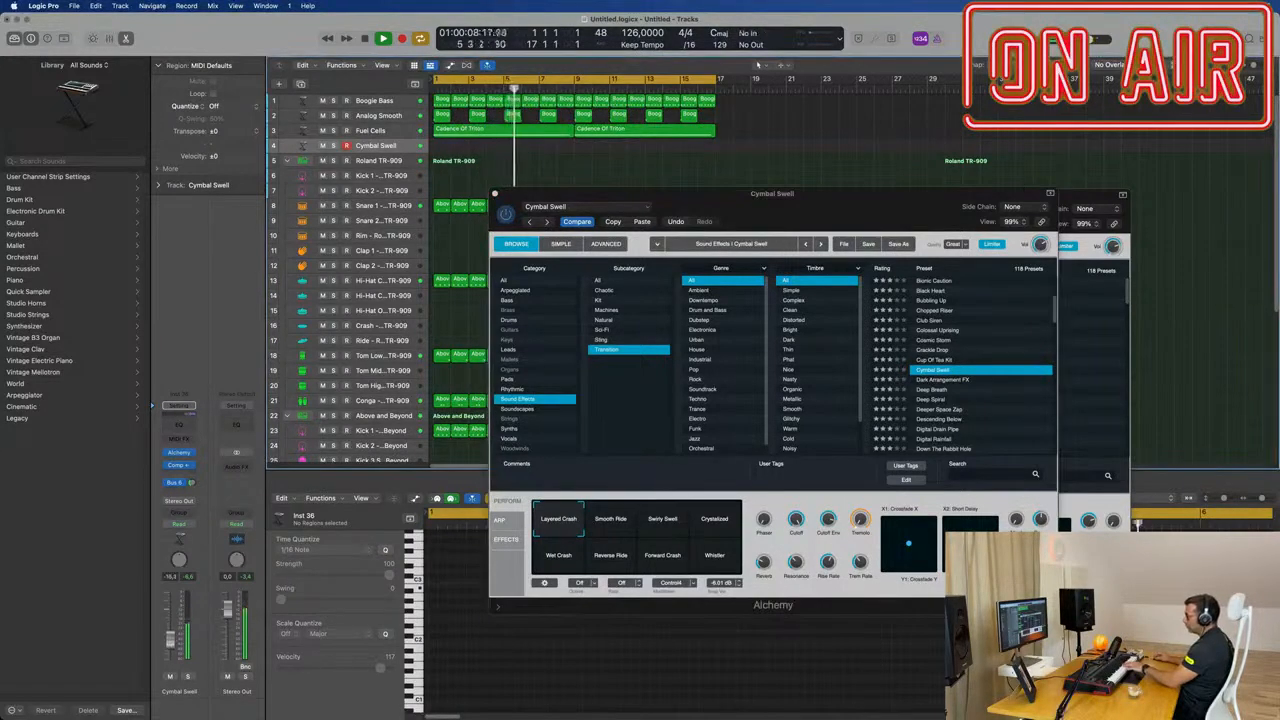
{"action": "left_click", "coordinate": [660, 520]}
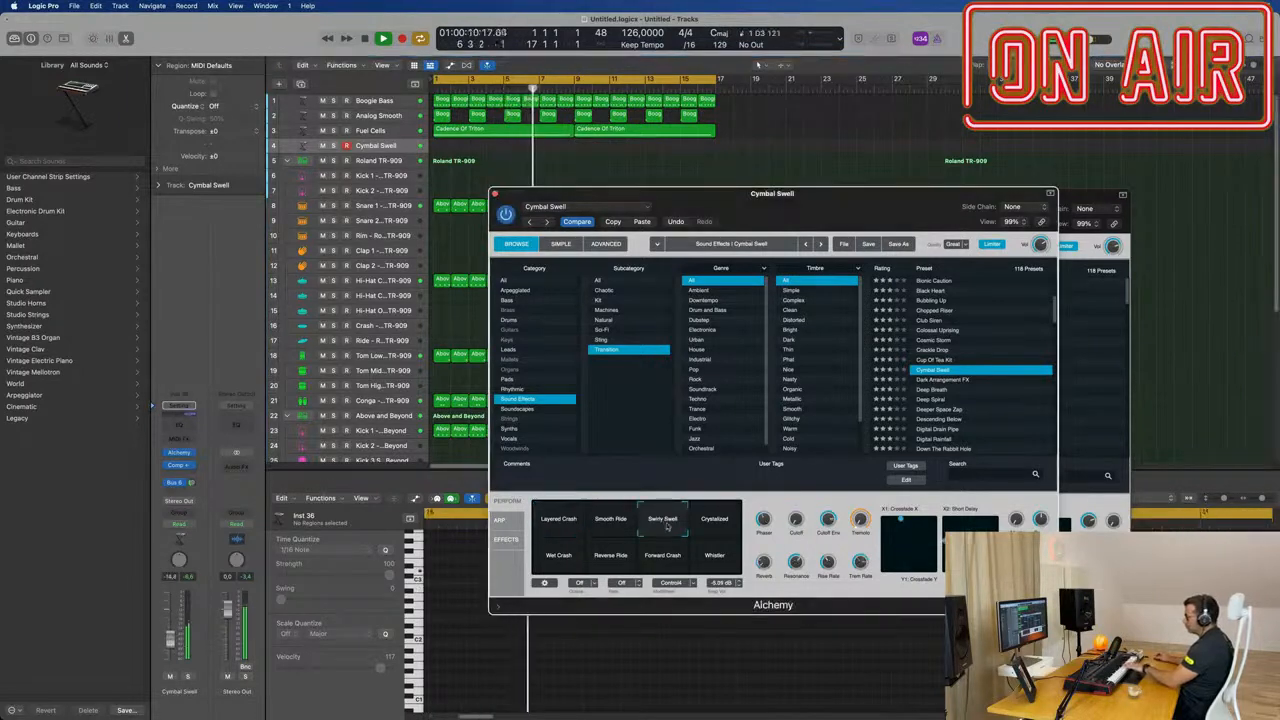
{"action": "left_click", "coordinate": [714, 522]}
{"action": "left_click", "coordinate": [563, 557]}
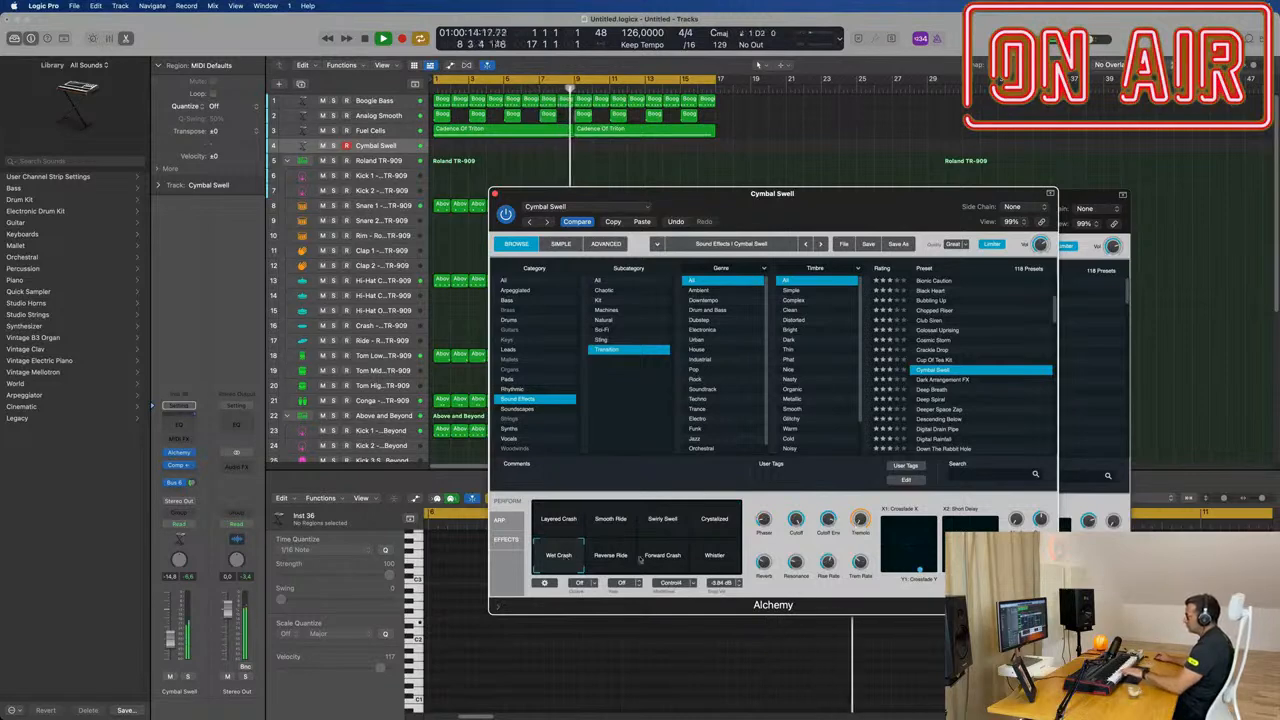
Step: Load the Deep Breath transition preset and set the track volume to about -4 dB
{"action": "left_click", "coordinate": [931, 390]}
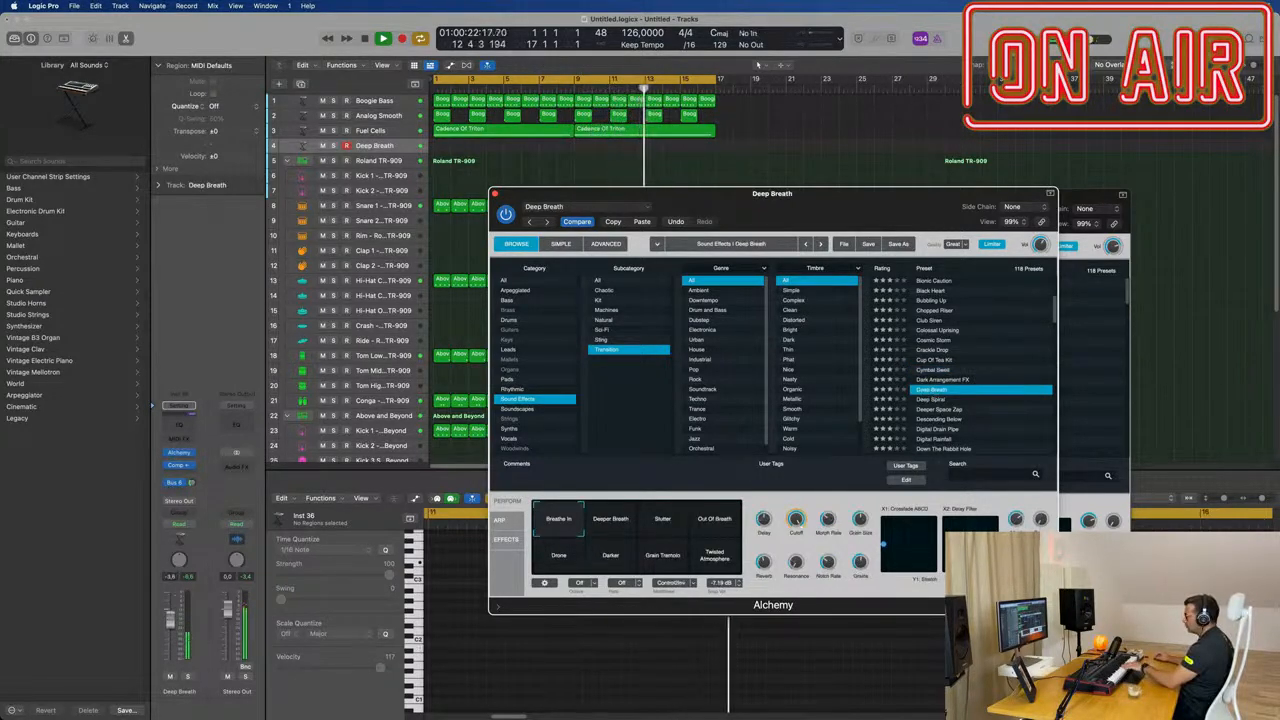
{"action": "left_click", "coordinate": [176, 604]}
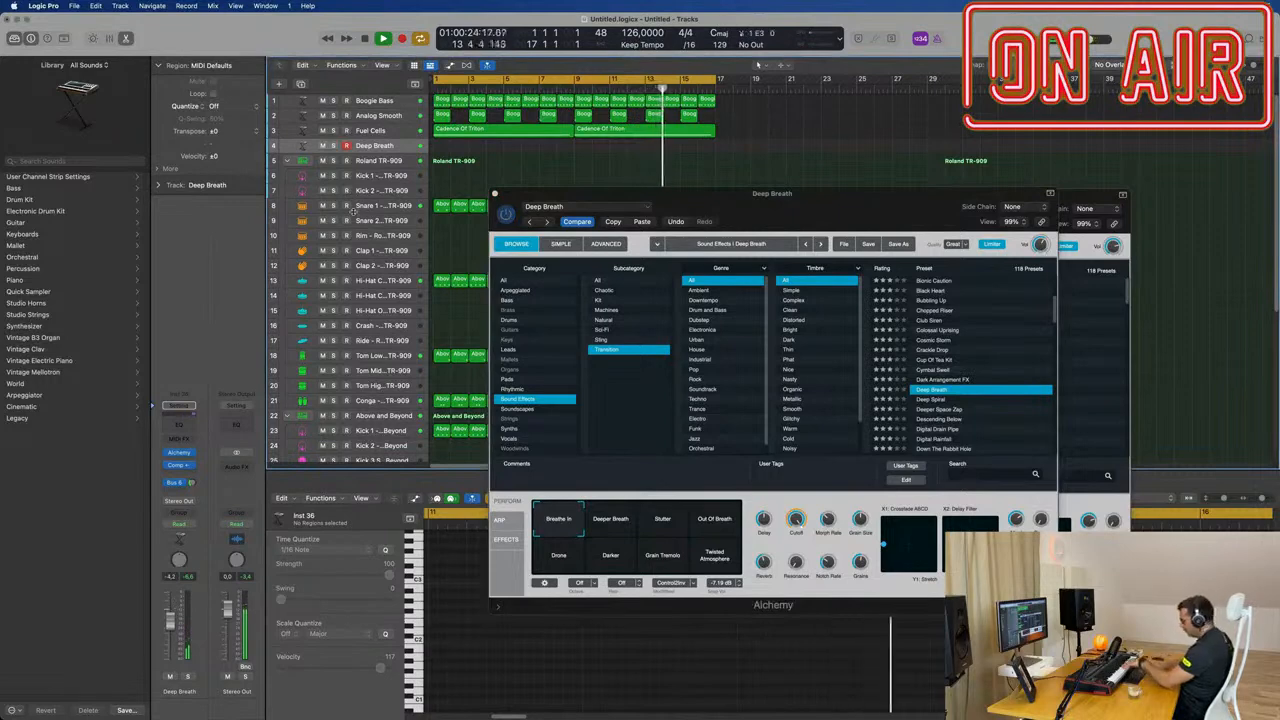
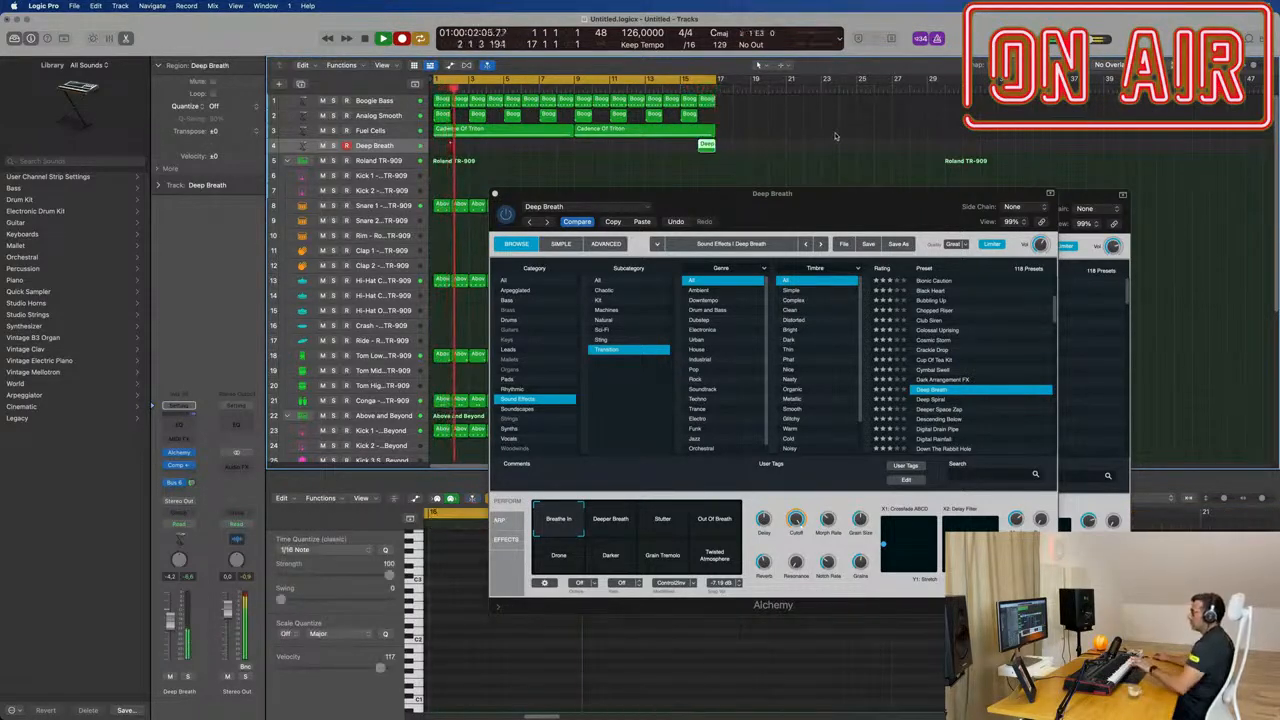
Step: Stop recording on the Deep Breath track, play back the two-bar take at bar 1, and open that region for editing
{"action": "key", "text": "space"}
{"action": "key", "text": "space"}
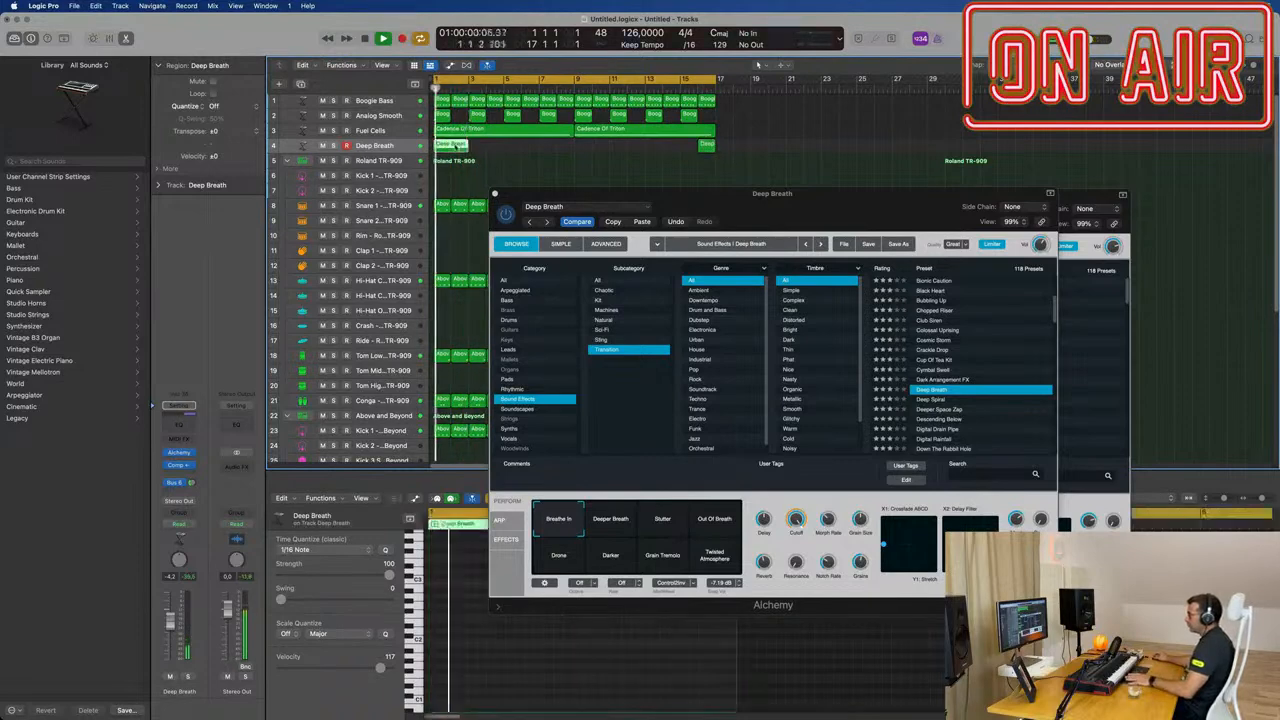
{"action": "double_click", "coordinate": [455, 147]}
{"action": "double_click", "coordinate": [455, 147]}
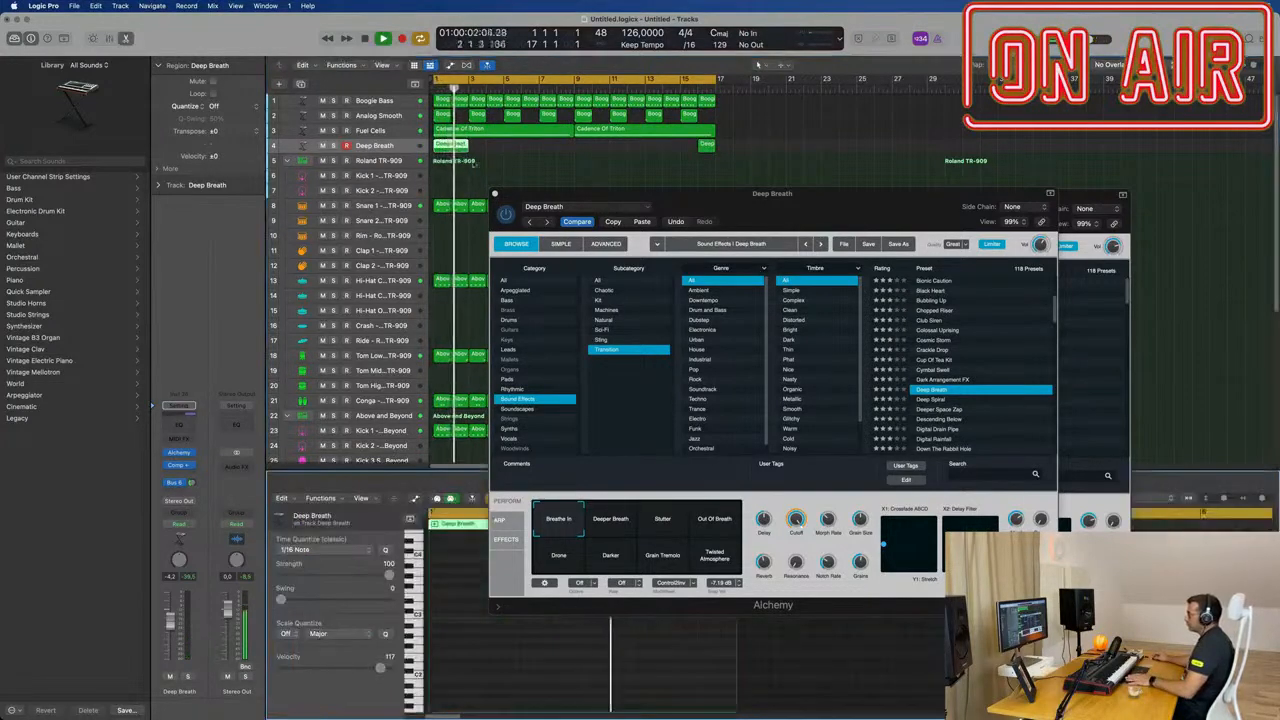
Step: Move the Deep Breath and Fuel Cells Alchemy windows aside to uncover the Piano Roll, and restart playback
{"action": "left_click_drag", "start_coordinate": [563, 194], "coordinate": [1019, 148]}
{"action": "key", "text": "space"}
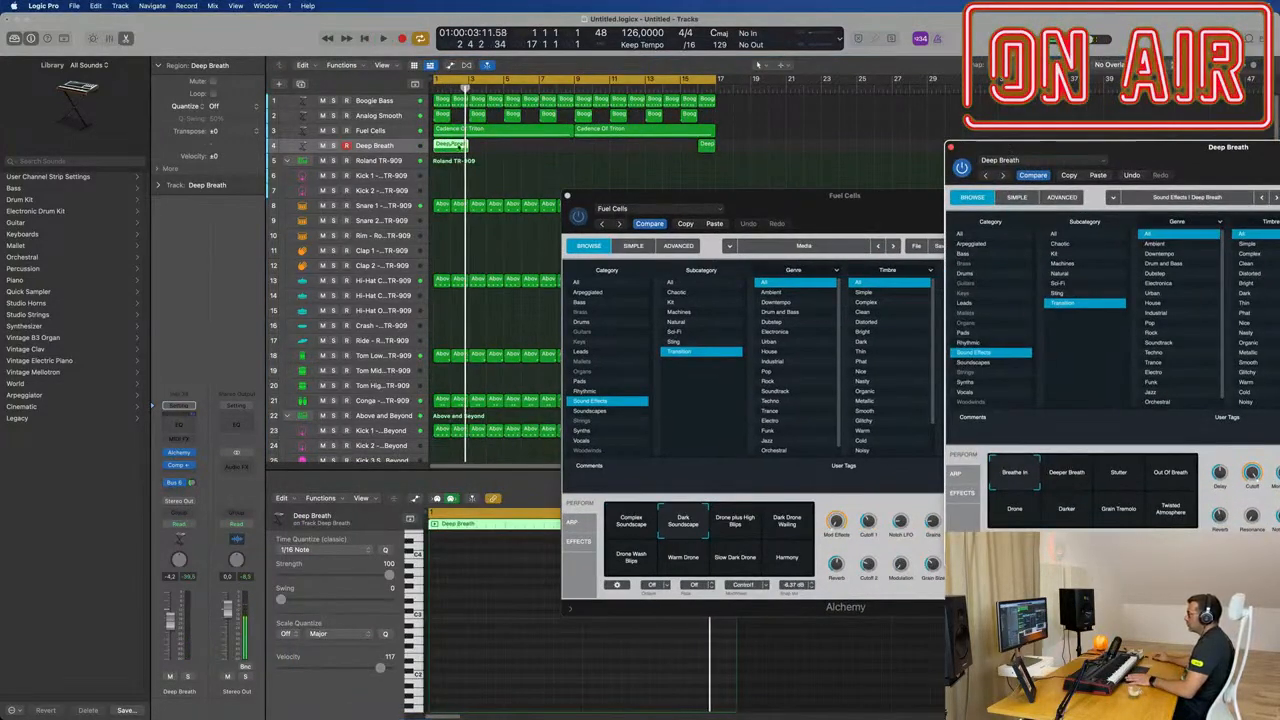
{"action": "double_click", "coordinate": [455, 147]}
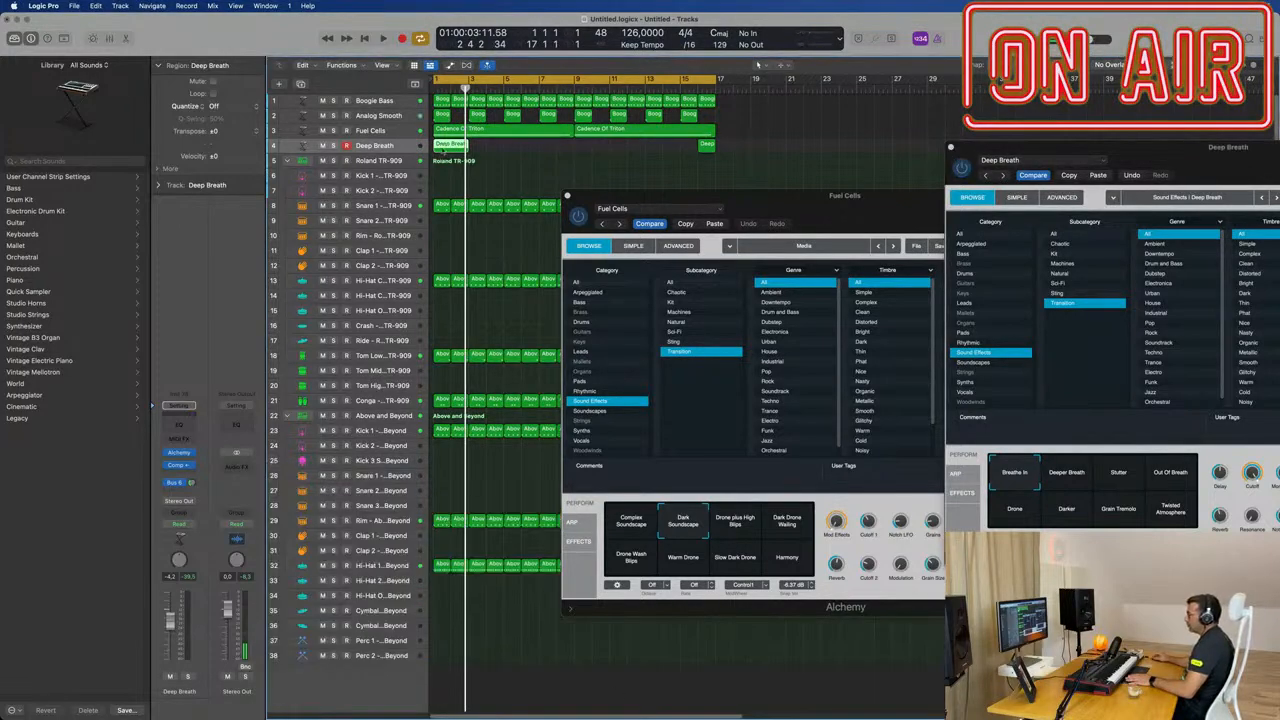
{"action": "double_click", "coordinate": [448, 146]}
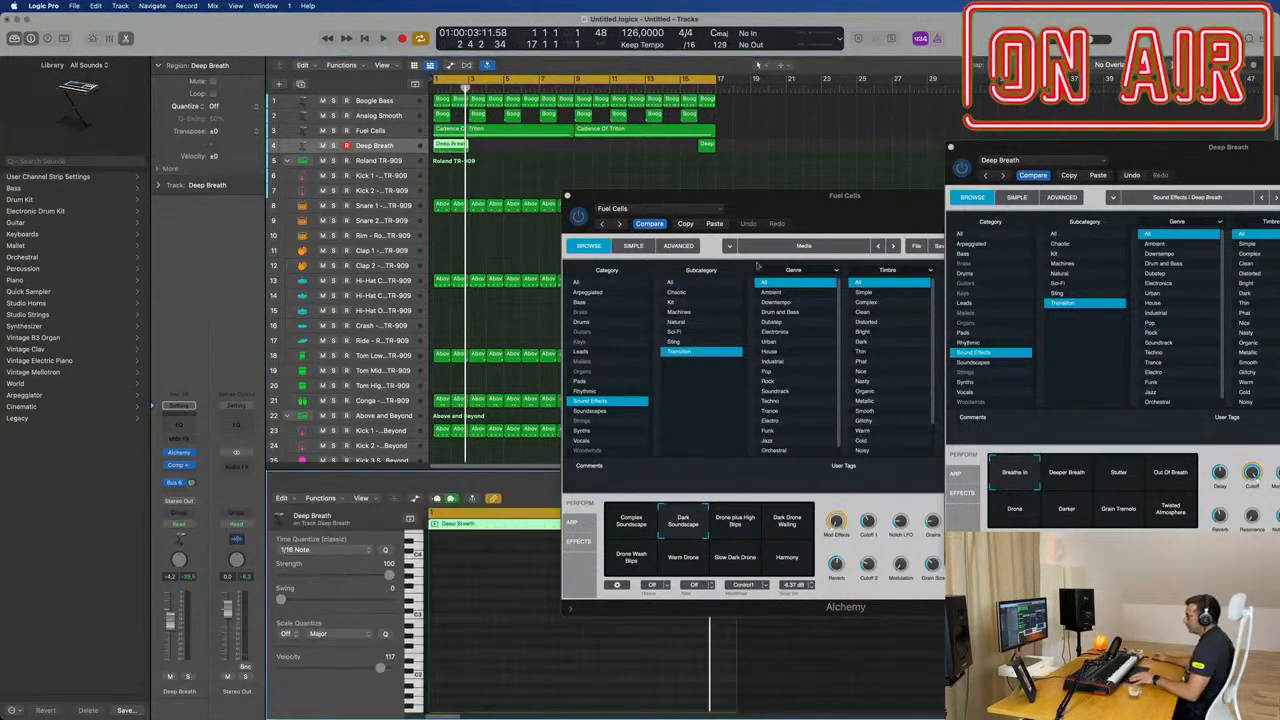
{"action": "left_click_drag", "start_coordinate": [833, 213], "coordinate": [1219, 215]}
{"action": "scroll", "coordinate": [630, 599], "scroll_direction": "up", "scroll_amount": 8}
{"action": "key", "text": "space"}
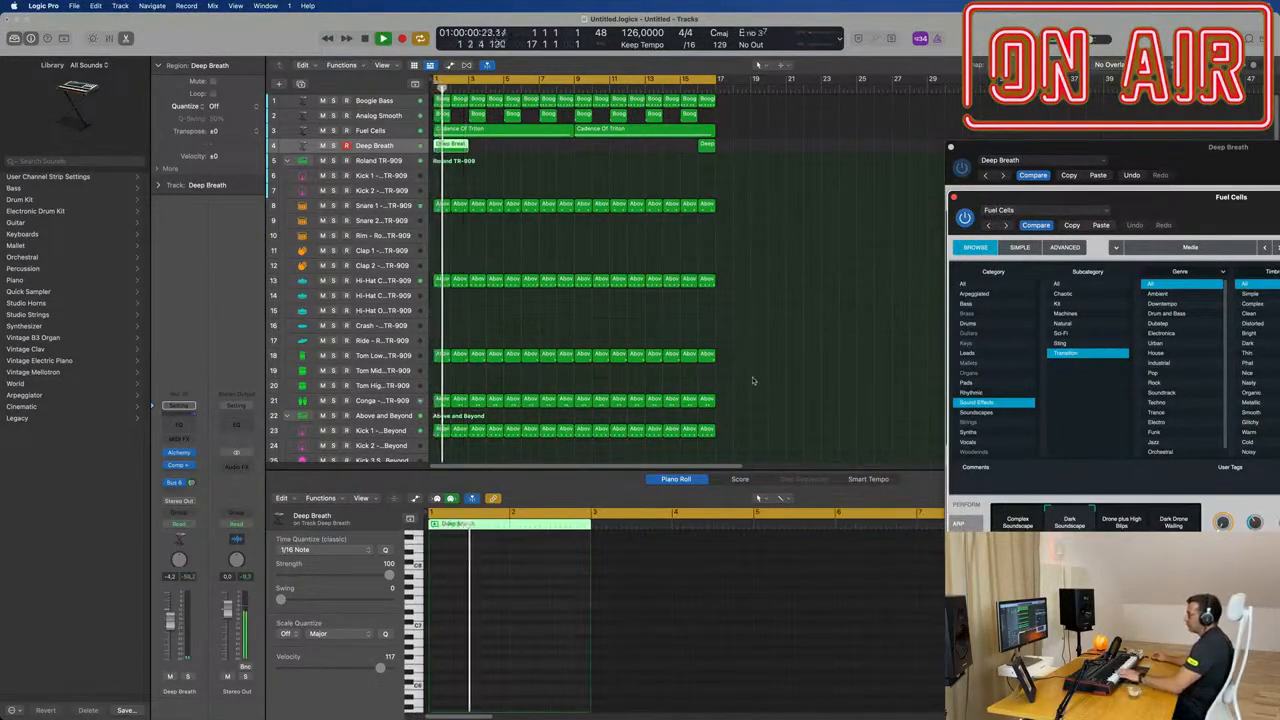
Step: Delete the two-bar Deep Breath region at bar 1 and move the one-bar region from bar 16 into its place
{"action": "left_click", "coordinate": [706, 146]}
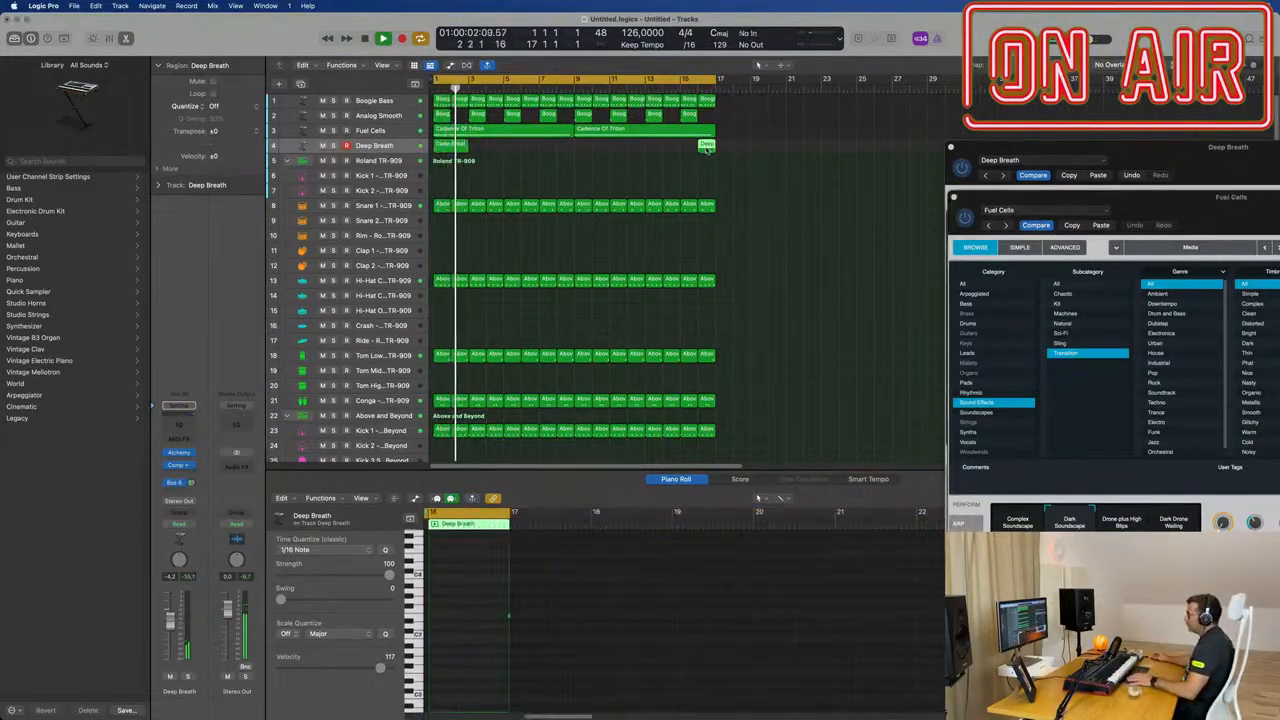
{"action": "left_click", "coordinate": [460, 147]}
{"action": "key", "text": "Delete"}
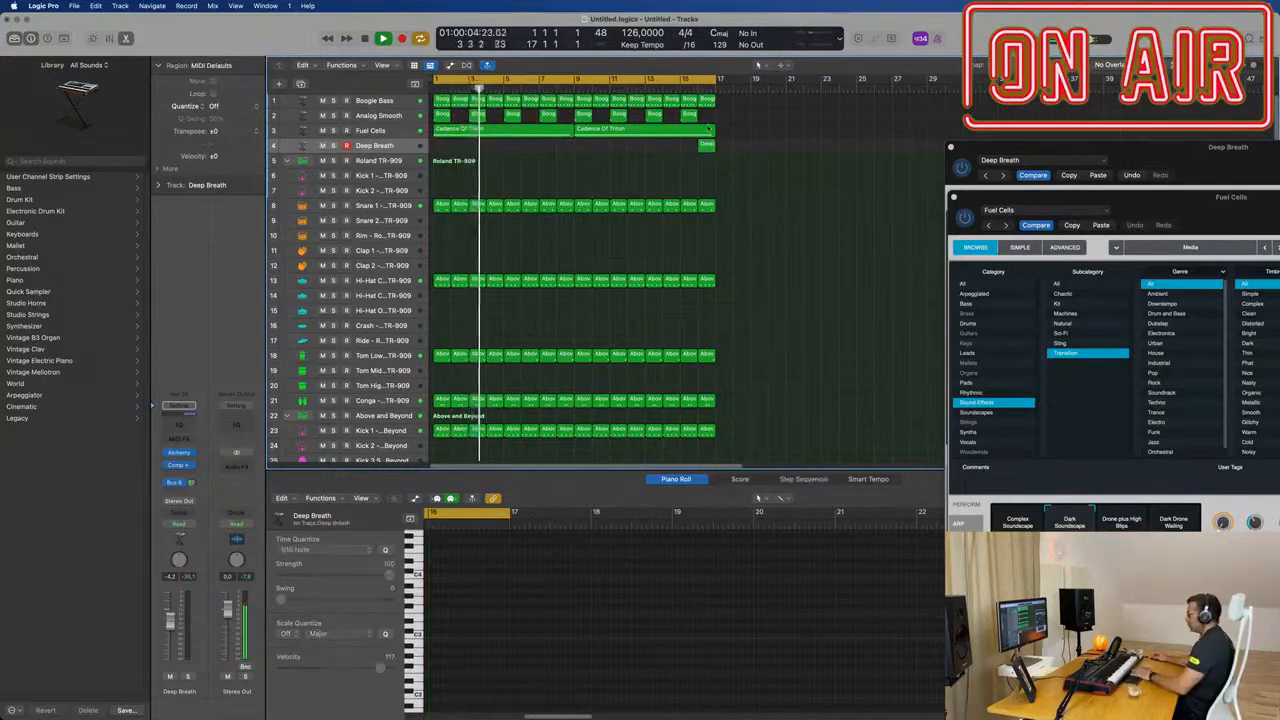
{"action": "left_click_drag", "start_coordinate": [708, 148], "coordinate": [434, 151]}
{"action": "key", "text": "Return"}
{"action": "left_click", "coordinate": [590, 570]}
{"action": "key", "text": "super+Right"}
{"action": "key", "text": "Return"}
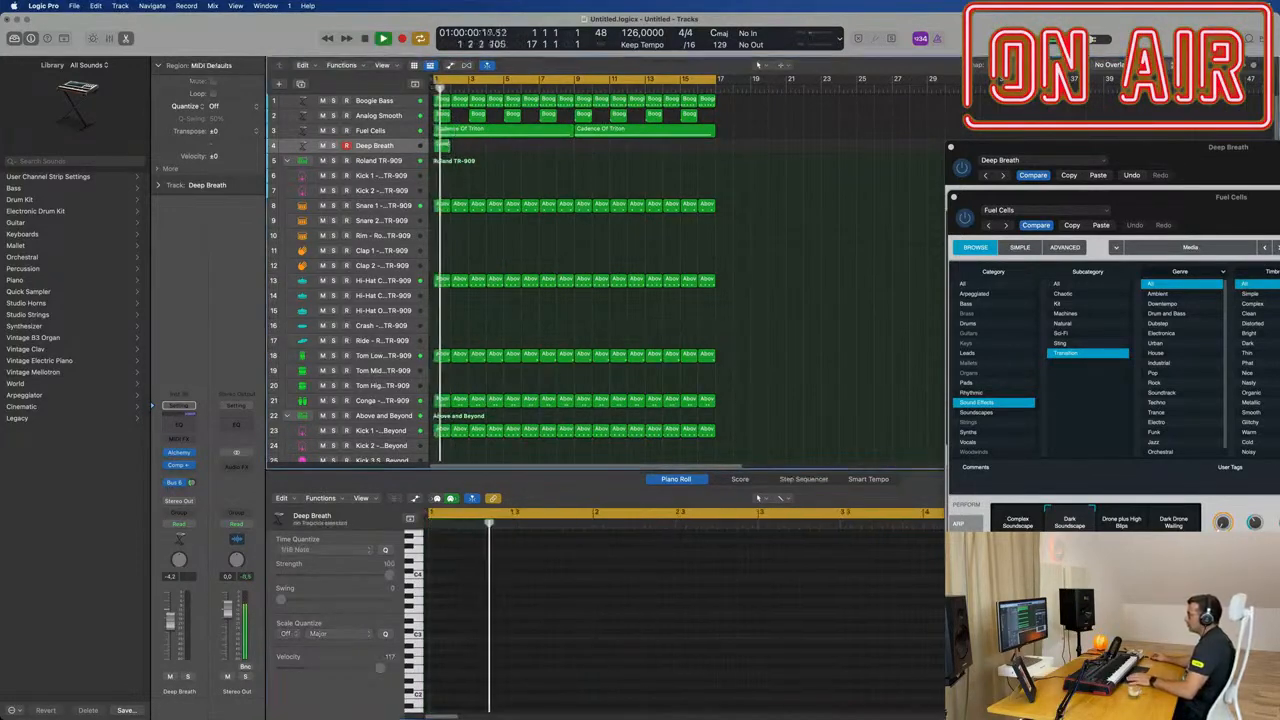
Step: Extend the Deep Breath region at bar 1 to two bars and lengthen its note into bar 2
{"action": "left_click_drag", "start_coordinate": [445, 147], "coordinate": [468, 149]}
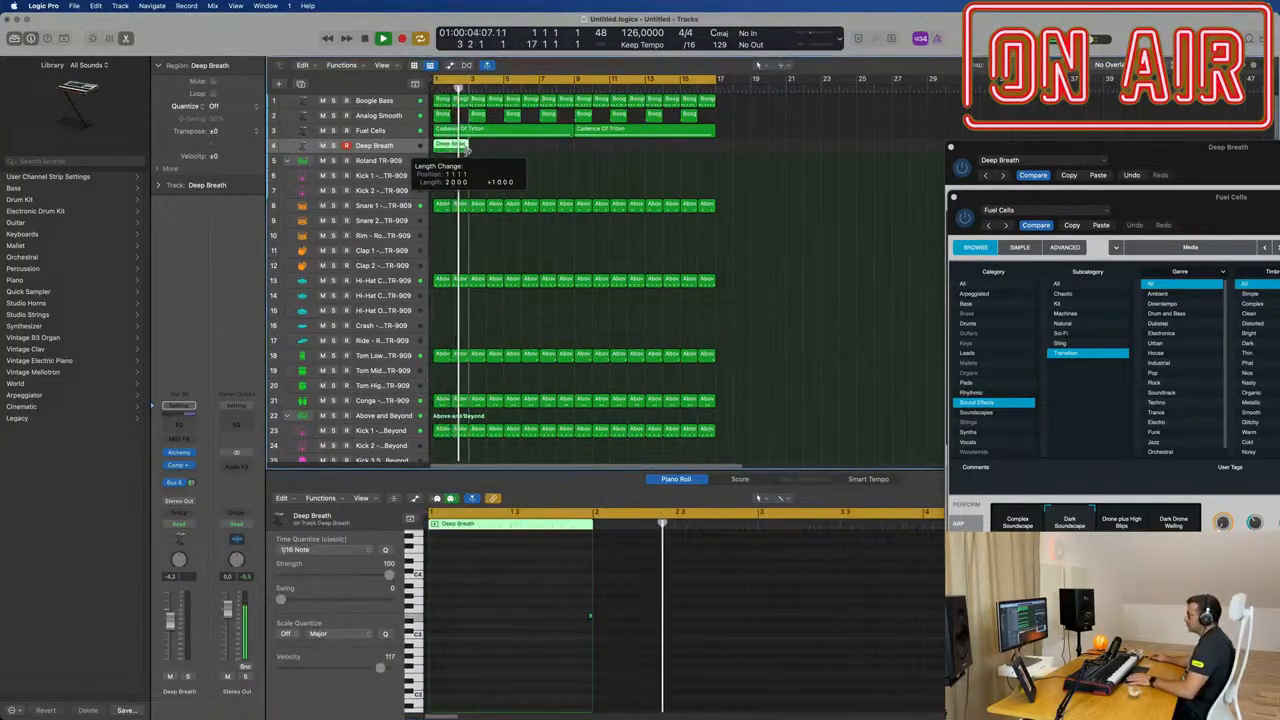
{"action": "key", "text": "Return"}
{"action": "left_click", "coordinate": [591, 614]}
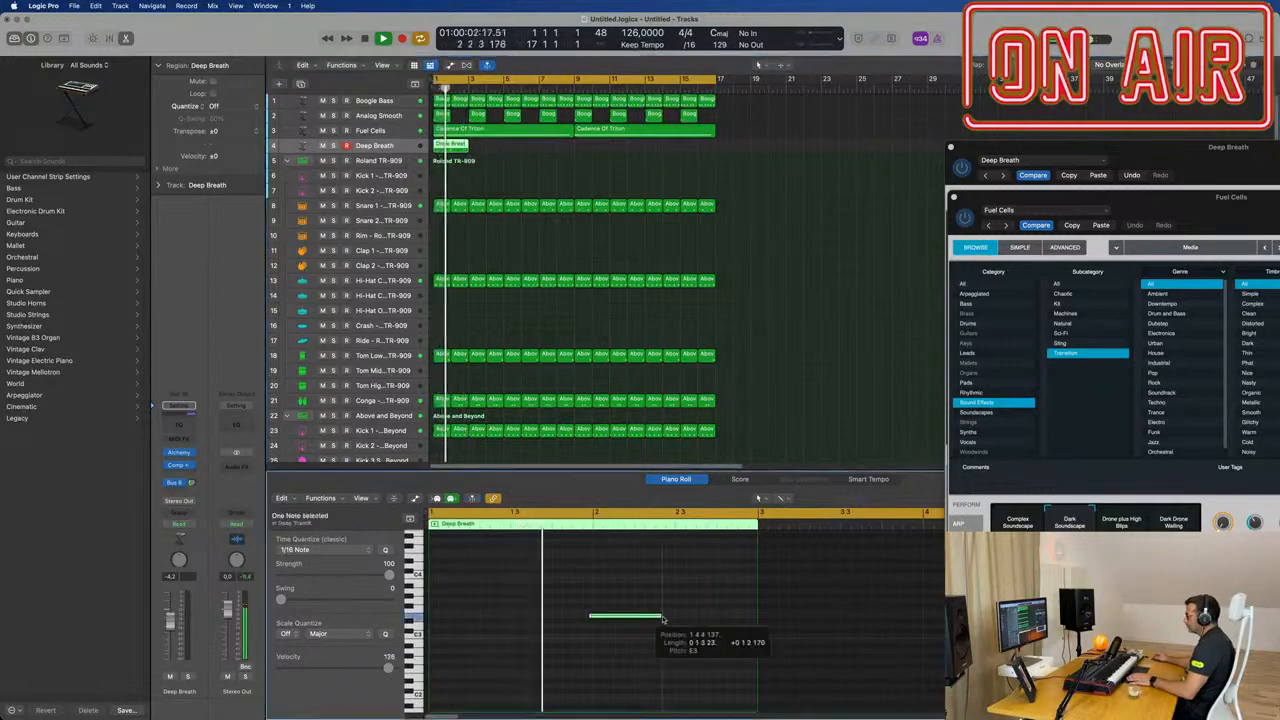
{"action": "key", "text": "Return"}
Step: Raise the Deep Breath track volume to about 1.0 dB and set the Fuel Cells Alchemy output volume to about -1.8 dB
{"action": "left_click_drag", "start_coordinate": [1215, 200], "coordinate": [878, 212]}
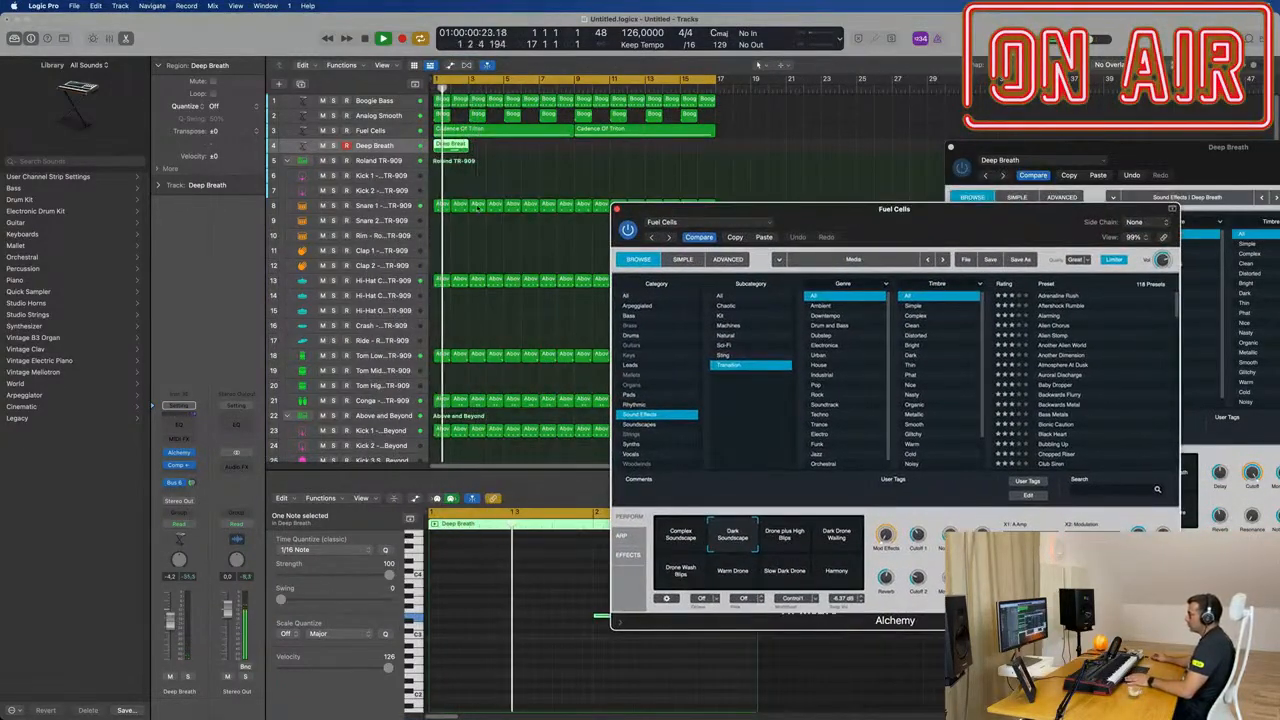
{"action": "left_click", "coordinate": [376, 147]}
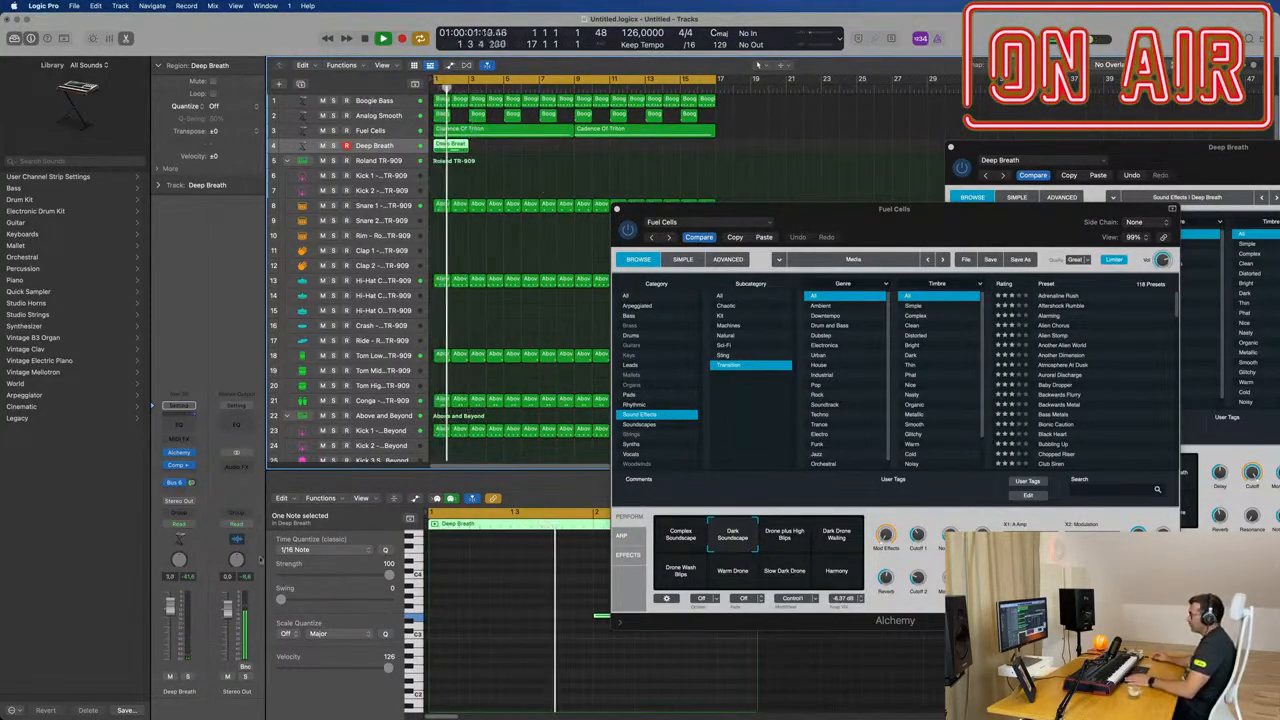
{"action": "left_click_drag", "start_coordinate": [1164, 260], "coordinate": [1131, 235]}
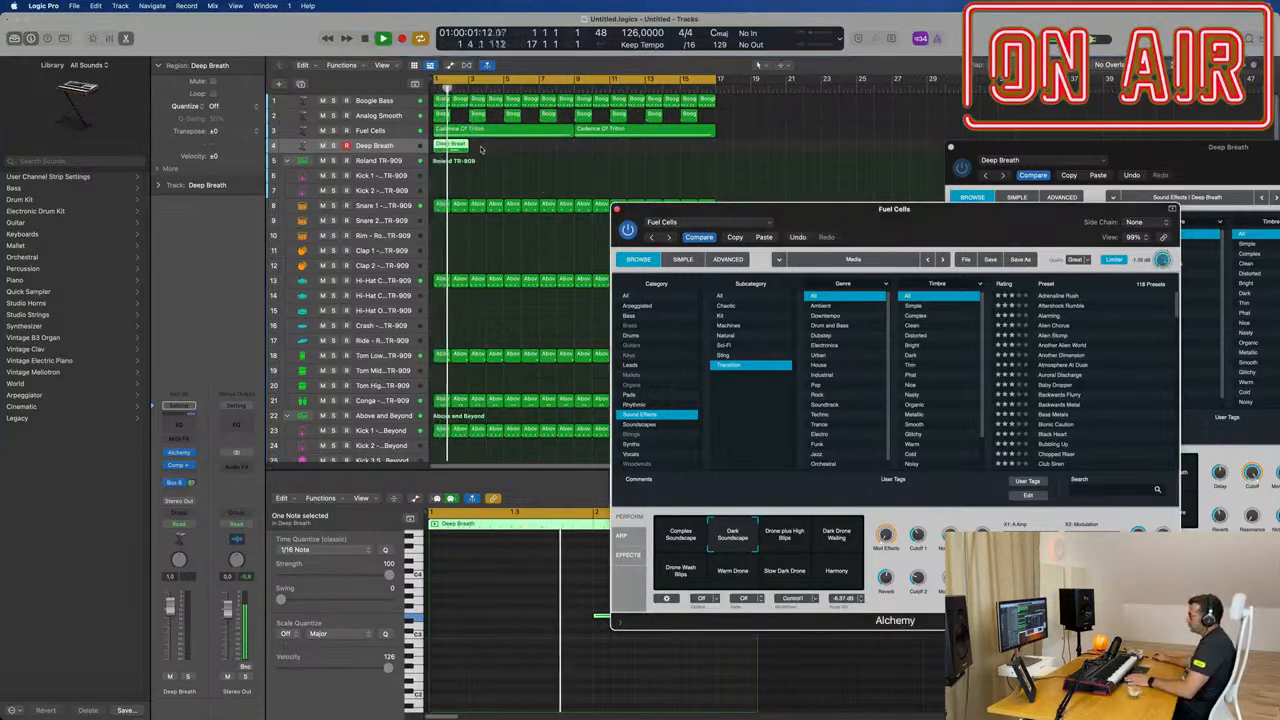
Step: Copy the two-bar Deep Breath region from bar 1 to bars 5, 9 and 13
{"action": "key", "text": "super+r"}
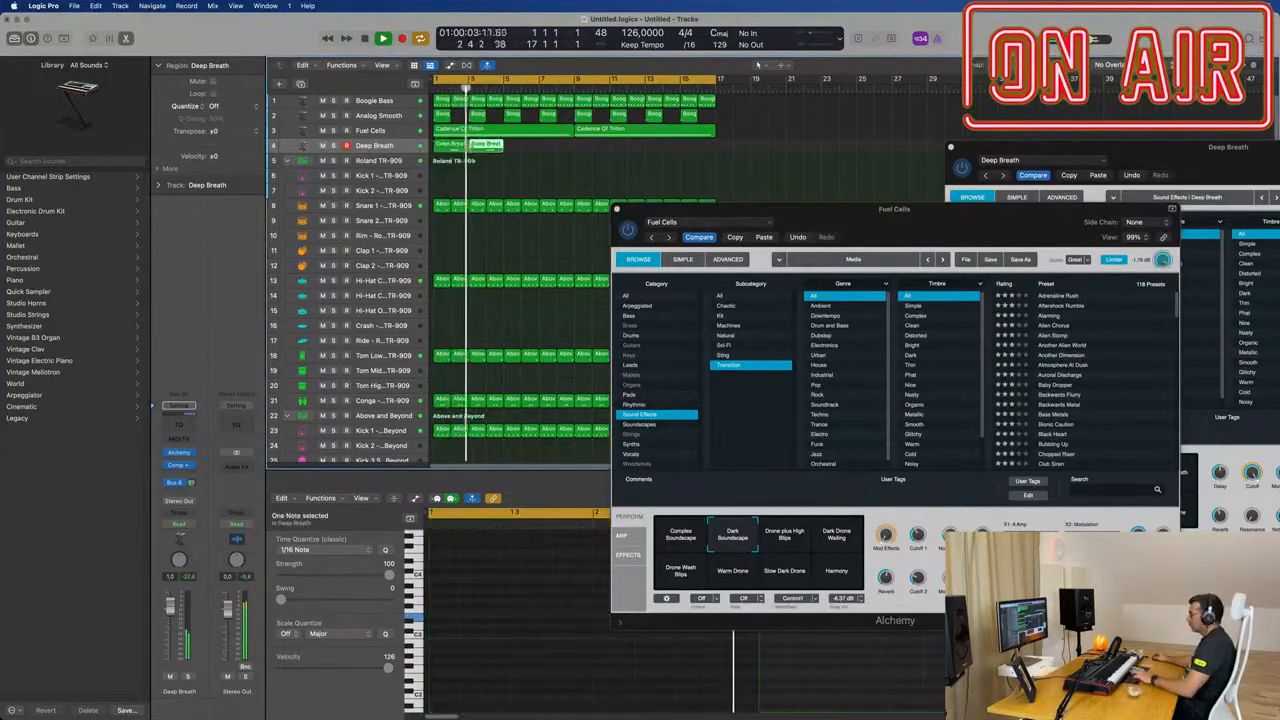
{"action": "left_click_drag", "start_coordinate": [487, 148], "coordinate": [590, 157]}
{"action": "left_click", "coordinate": [440, 150], "text": "shift"}
{"action": "key", "text": "space"}
{"action": "left_click_drag", "start_coordinate": [933, 210], "coordinate": [903, 226]}
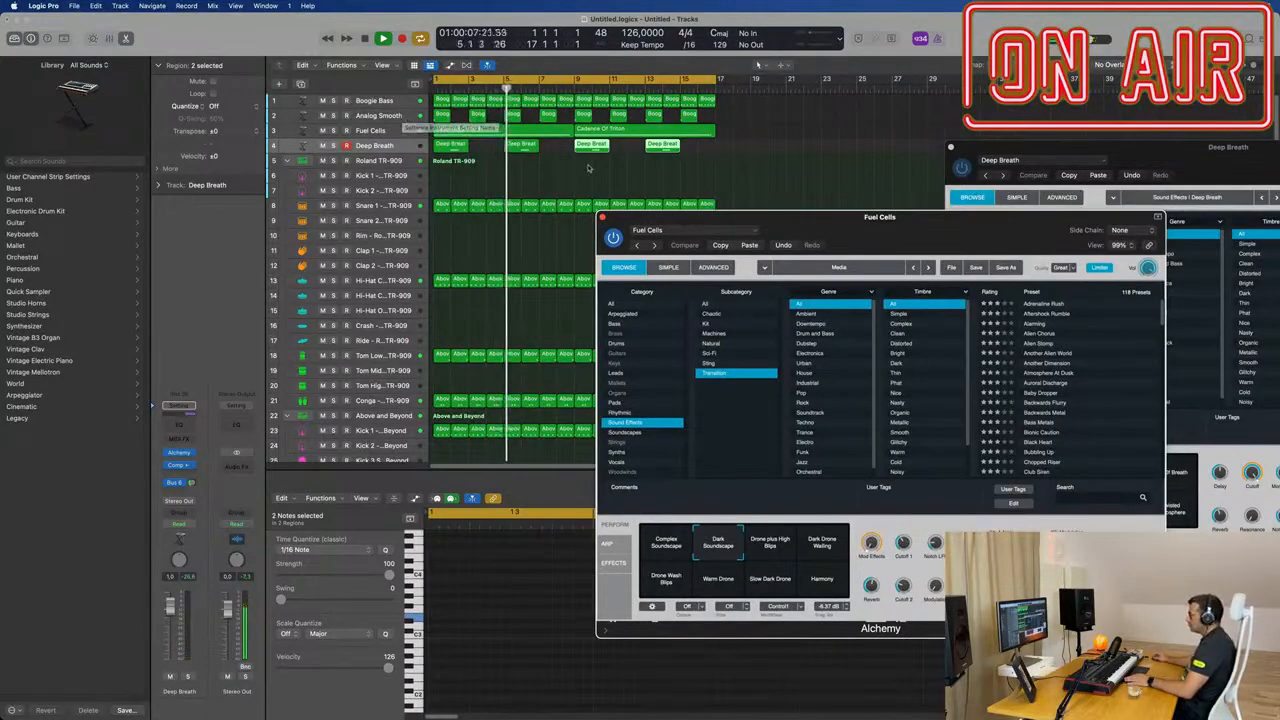
{"action": "left_click", "coordinate": [548, 175]}
{"action": "mouse_move", "coordinate": [740, 217]}
{"action": "left_mouse_down"}
{"action": "mouse_move", "coordinate": [712, 212]}
{"action": "mouse_move", "coordinate": [738, 221]}
{"action": "left_mouse_up"}
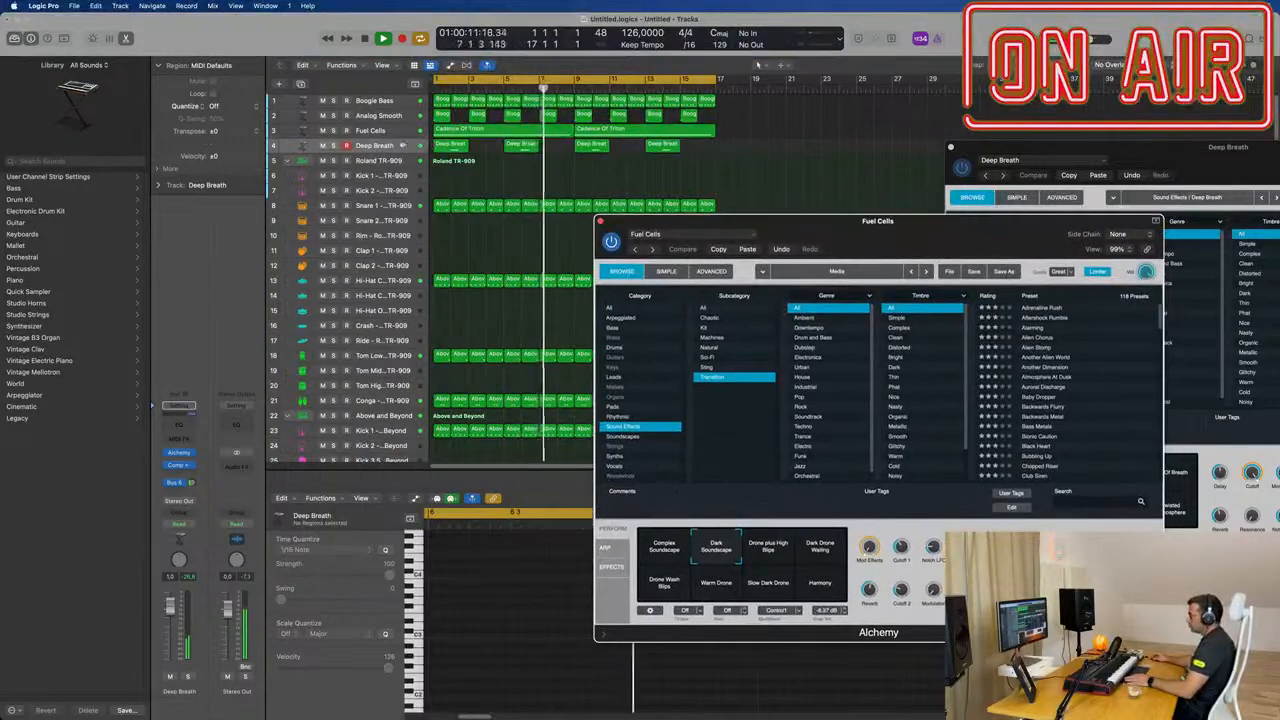
Step: Duplicate the Deep Breath track with its settings and copy the two-bar region onto it at bars 3, 7, 11 and 15
{"action": "left_click", "coordinate": [404, 146]}
{"action": "key", "text": "super+d"}
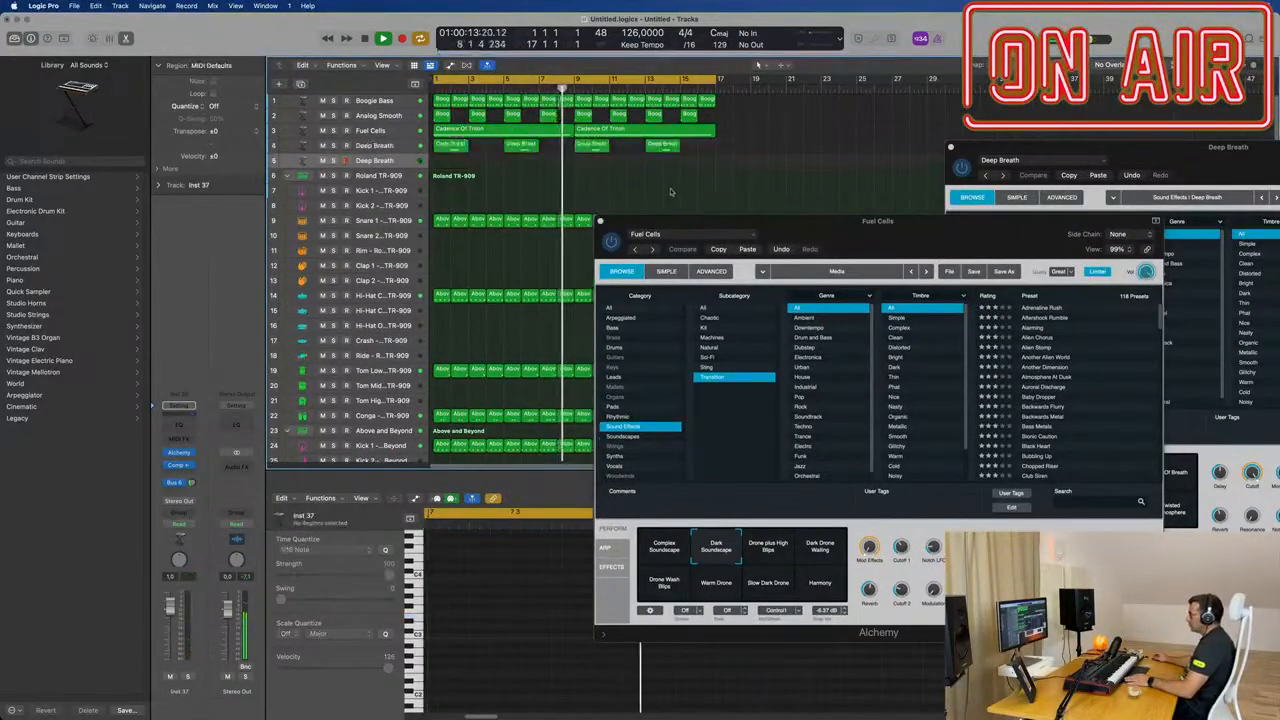
{"action": "key", "text": "Return"}
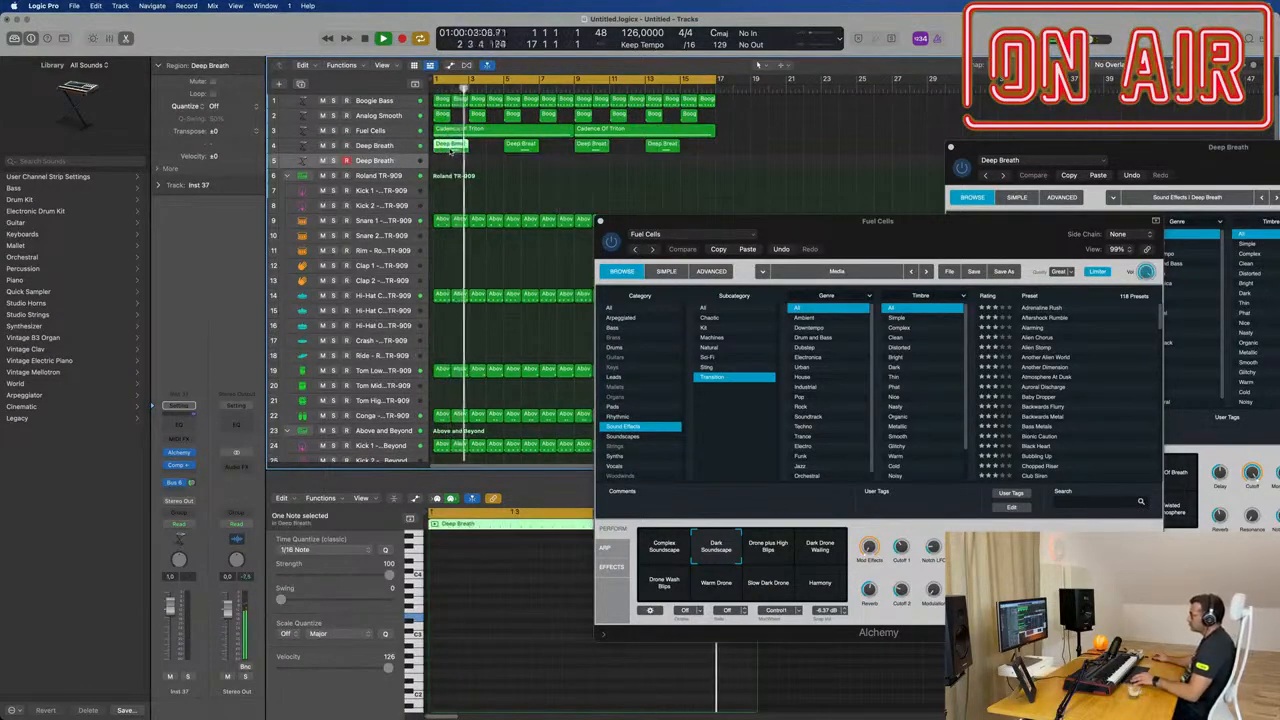
{"action": "left_click_drag", "start_coordinate": [451, 148], "coordinate": [628, 166]}
{"action": "left_click", "coordinate": [487, 165], "text": "shift"}
{"action": "key", "text": "Return"}
{"action": "left_click", "coordinate": [394, 160]}
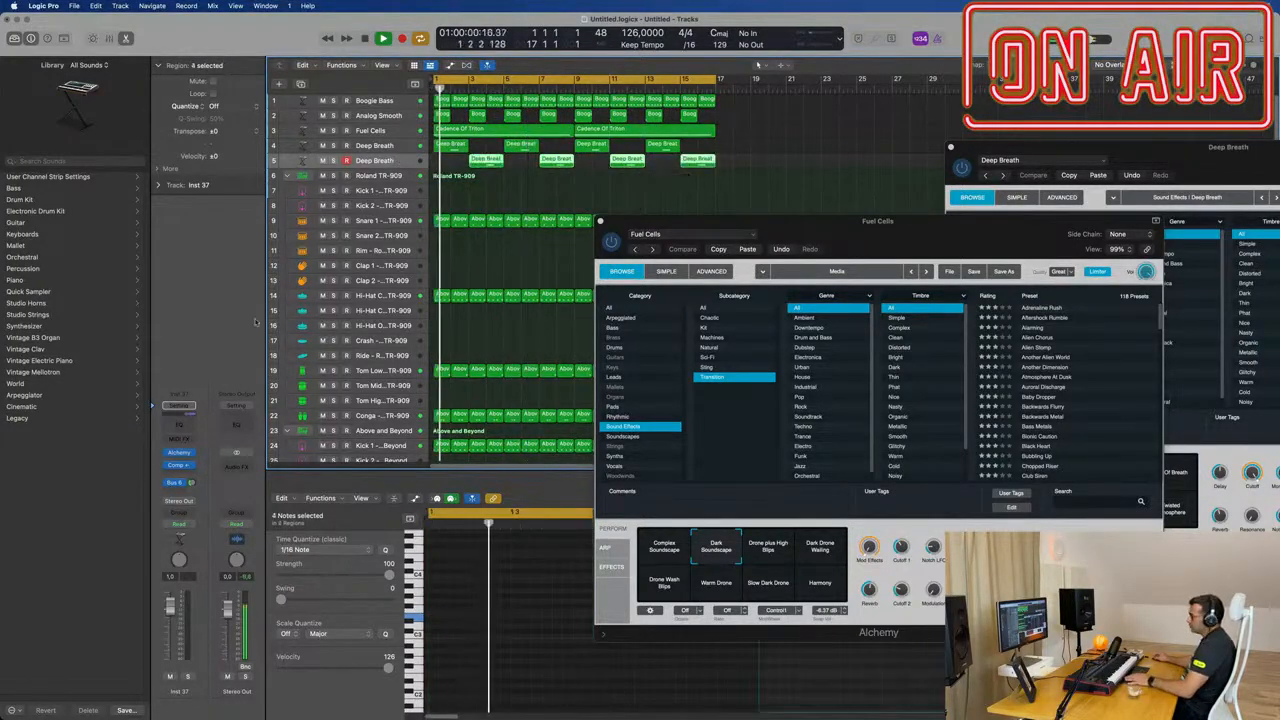
Step: Load the Deep Spiral preset in the duplicated track's Alchemy and mute the Fuel Cells track
{"action": "key", "text": "Return"}
{"action": "left_click", "coordinate": [181, 455]}
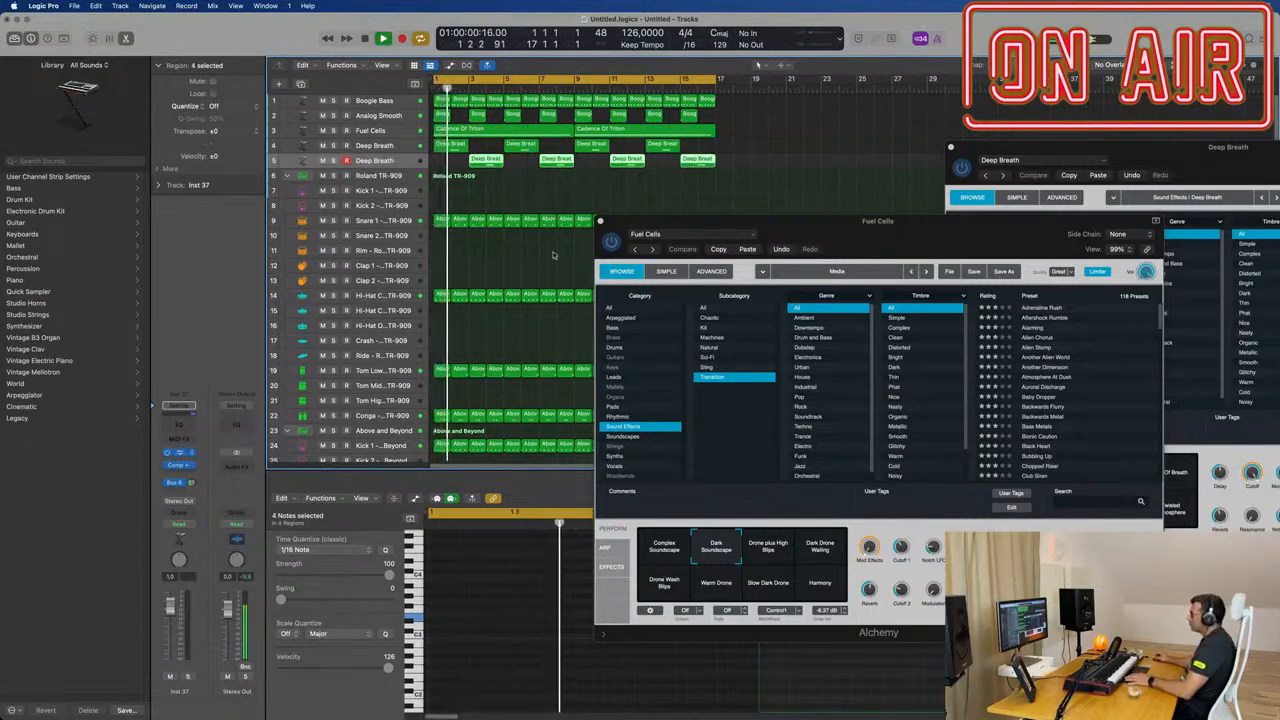
{"action": "left_click_drag", "start_coordinate": [712, 151], "coordinate": [776, 200]}
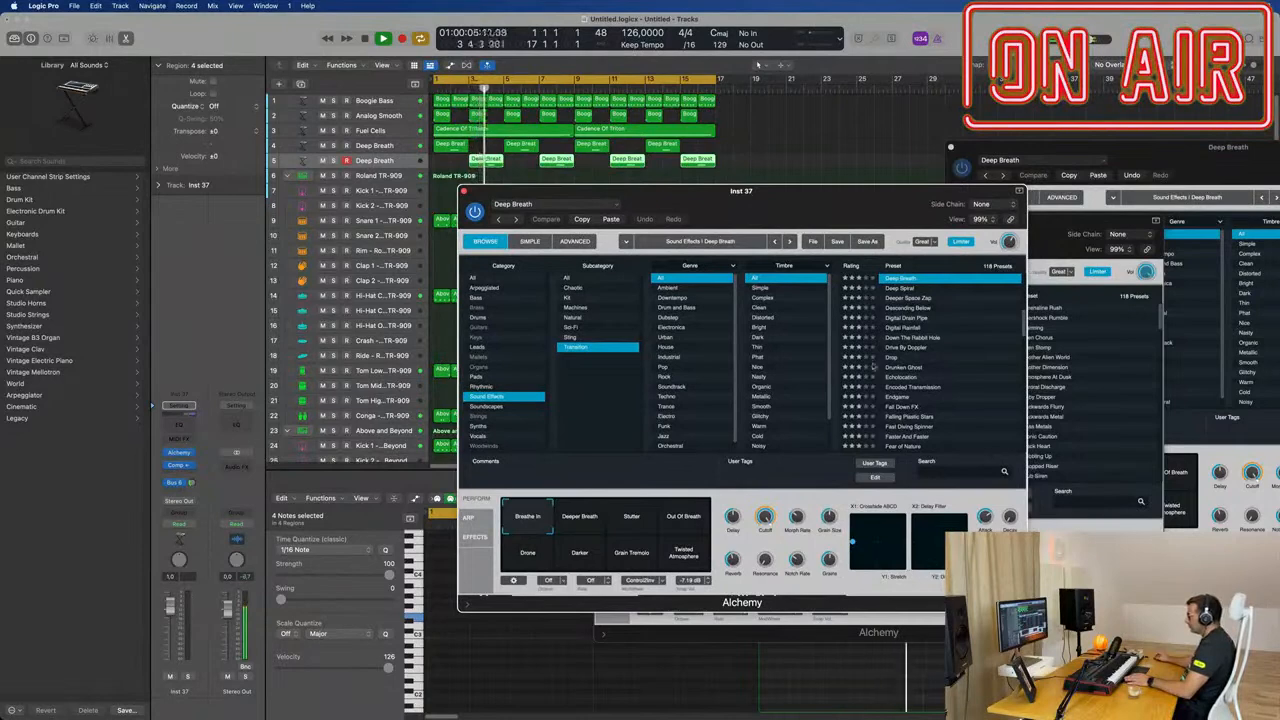
{"action": "left_click", "coordinate": [909, 290]}
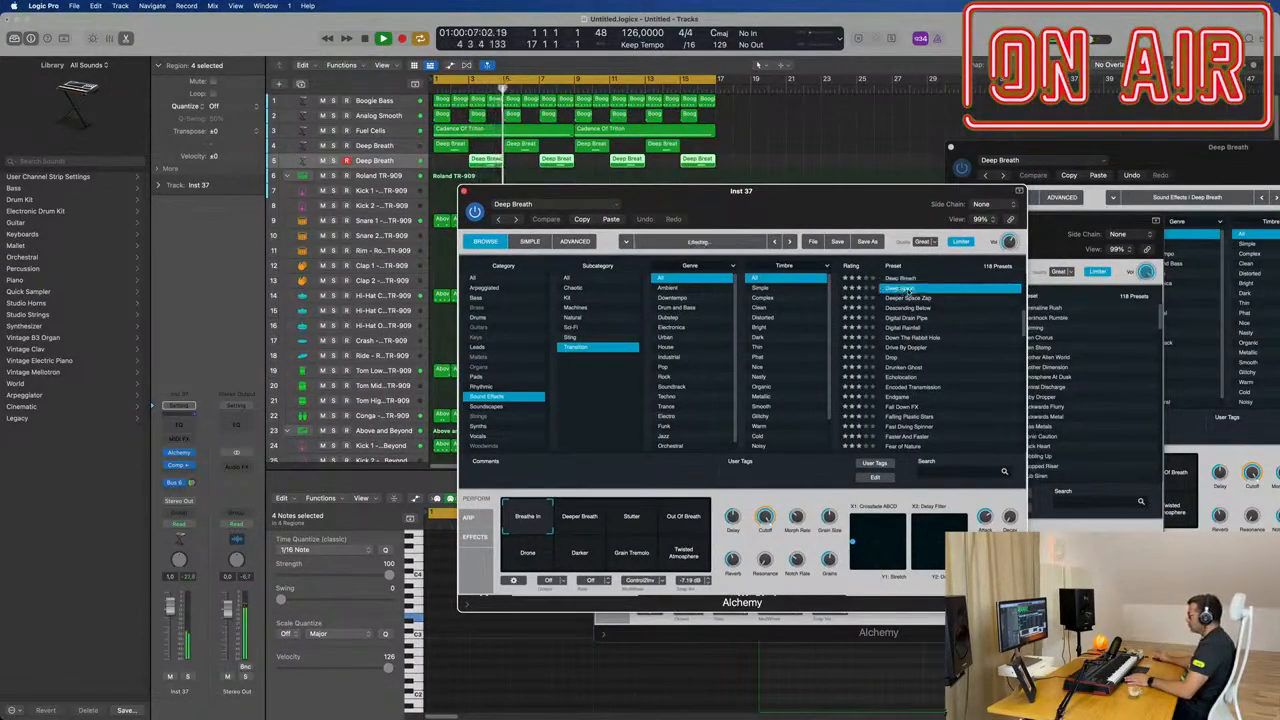
{"action": "mouse_move", "coordinate": [809, 217]}
{"action": "left_mouse_down"}
{"action": "mouse_move", "coordinate": [854, 218]}
{"action": "mouse_move", "coordinate": [806, 227]}
{"action": "left_mouse_up"}
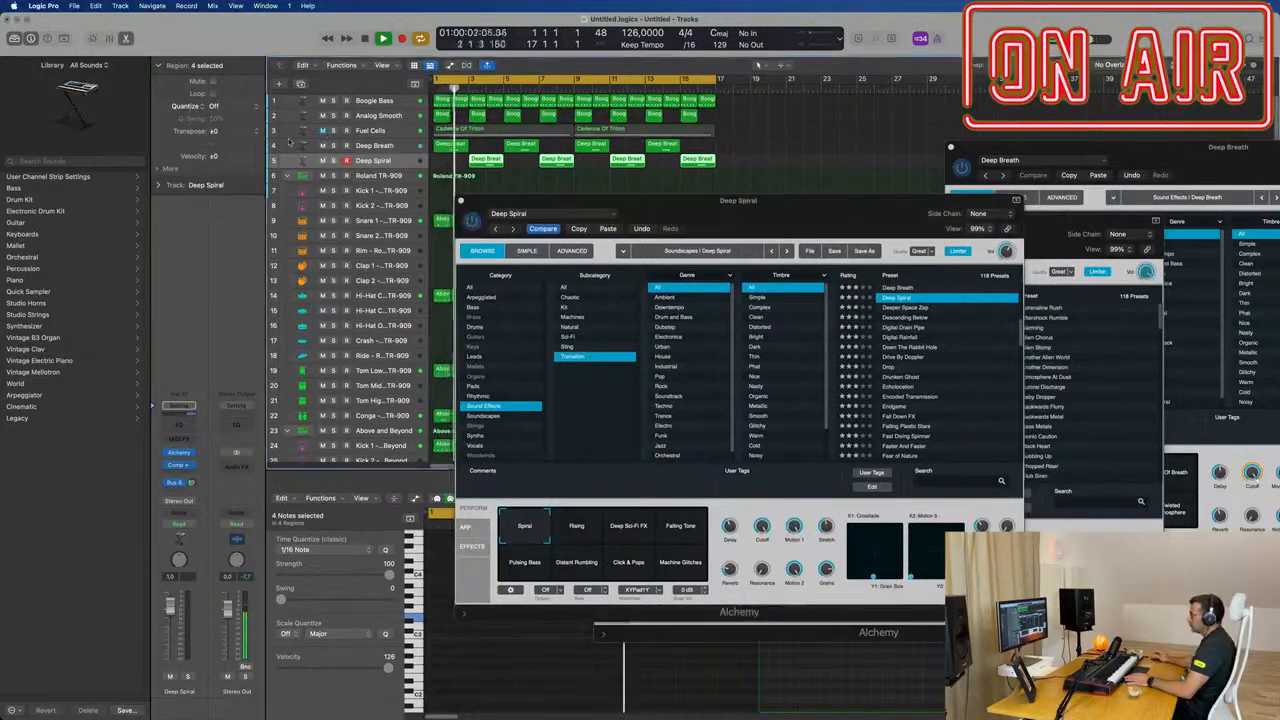
Step: Audition the Rising variation of the Deep Spiral preset
{"action": "mouse_move", "coordinate": [738, 207]}
{"action": "left_mouse_down"}
{"action": "mouse_move", "coordinate": [830, 205]}
{"action": "mouse_move", "coordinate": [709, 224]}
{"action": "mouse_move", "coordinate": [761, 201]}
{"action": "left_mouse_up"}
{"action": "left_click", "coordinate": [592, 512]}
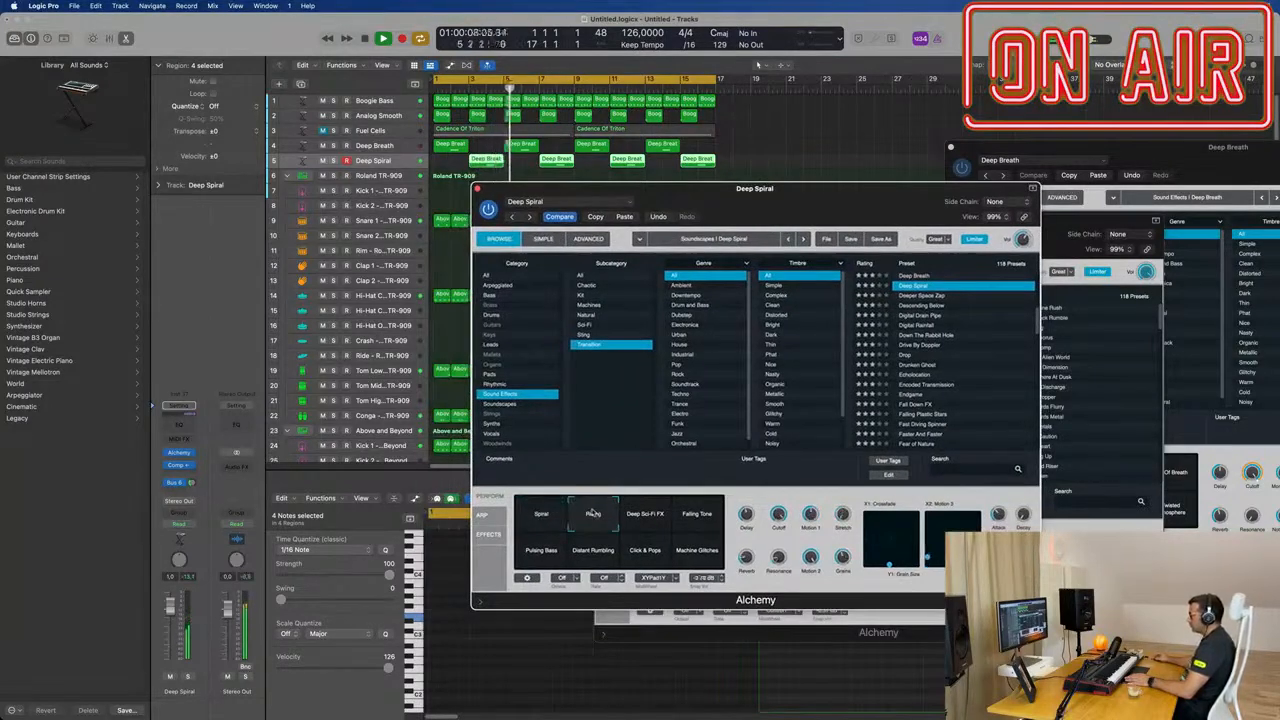
{"action": "left_click_drag", "start_coordinate": [777, 203], "coordinate": [724, 203]}
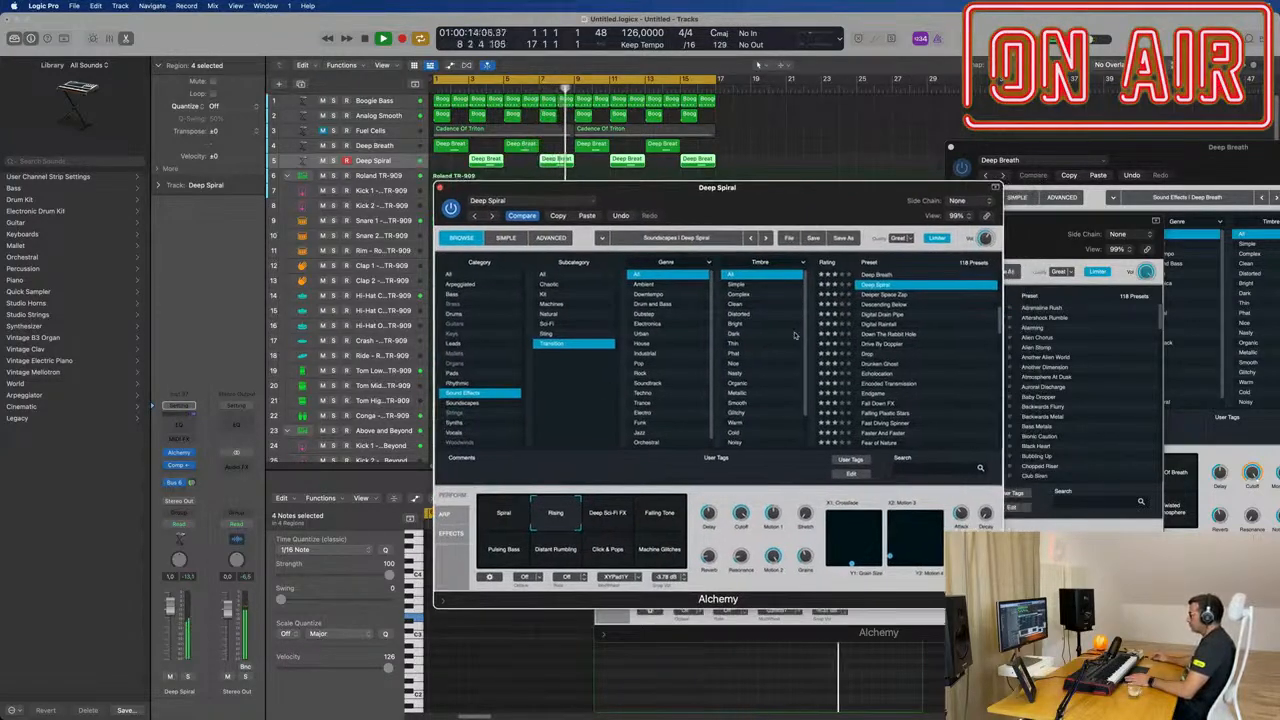
Step: Audition the Drop preset from the beginning of the cycle and lower the duplicated track's volume to about -2.8 dB
{"action": "left_click", "coordinate": [886, 354]}
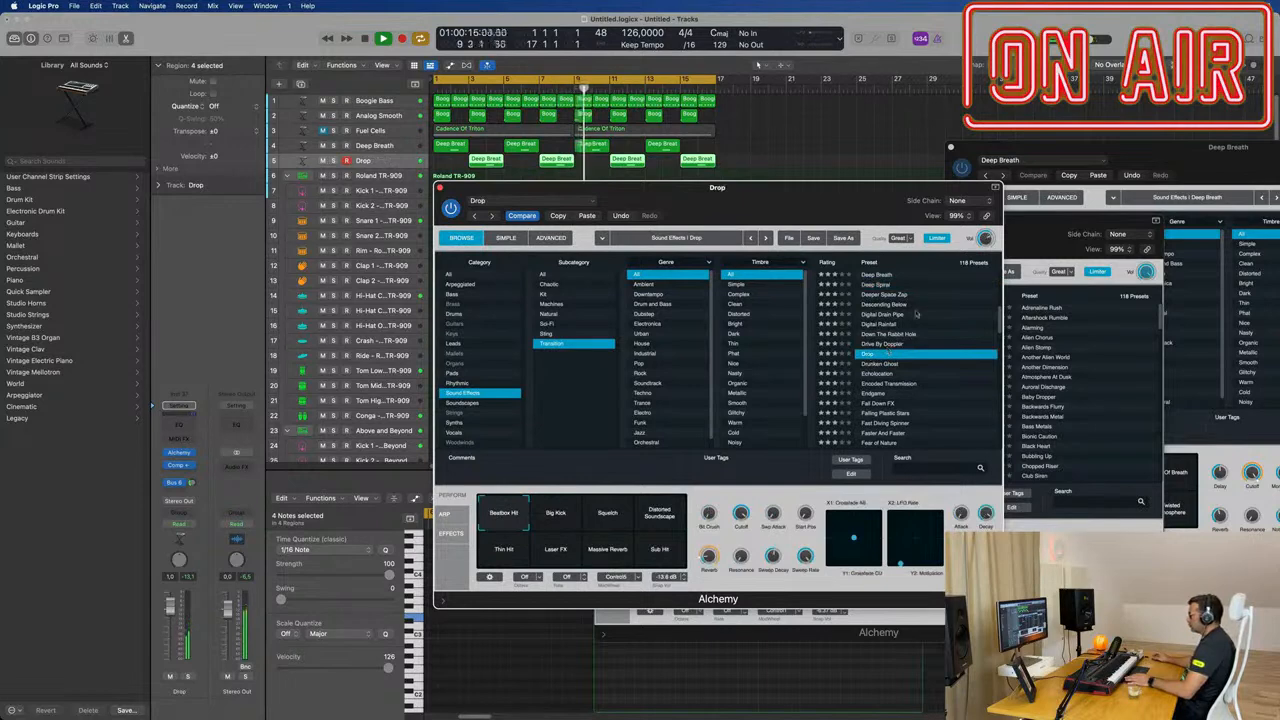
{"action": "key", "text": "space"}
{"action": "mouse_move", "coordinate": [784, 196]}
{"action": "left_mouse_down"}
{"action": "mouse_move", "coordinate": [828, 187]}
{"action": "mouse_move", "coordinate": [771, 203]}
{"action": "left_mouse_up"}
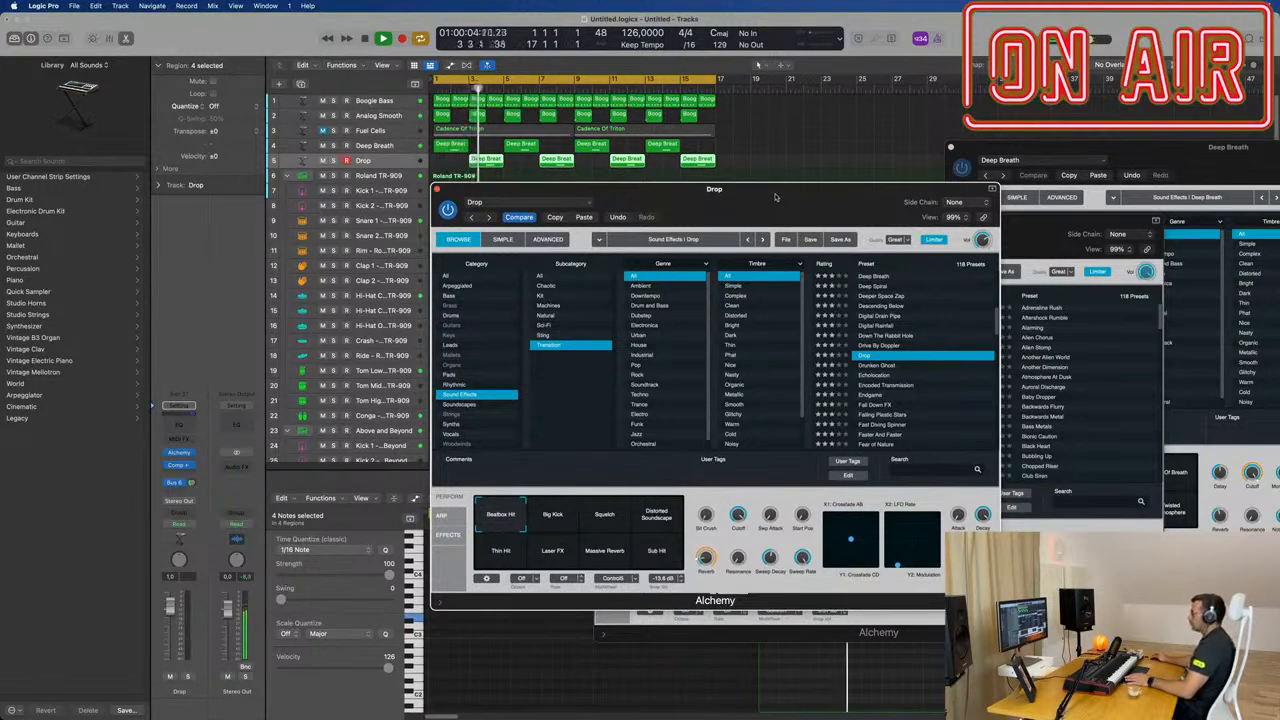
{"action": "left_click_drag", "start_coordinate": [775, 197], "coordinate": [786, 204]}
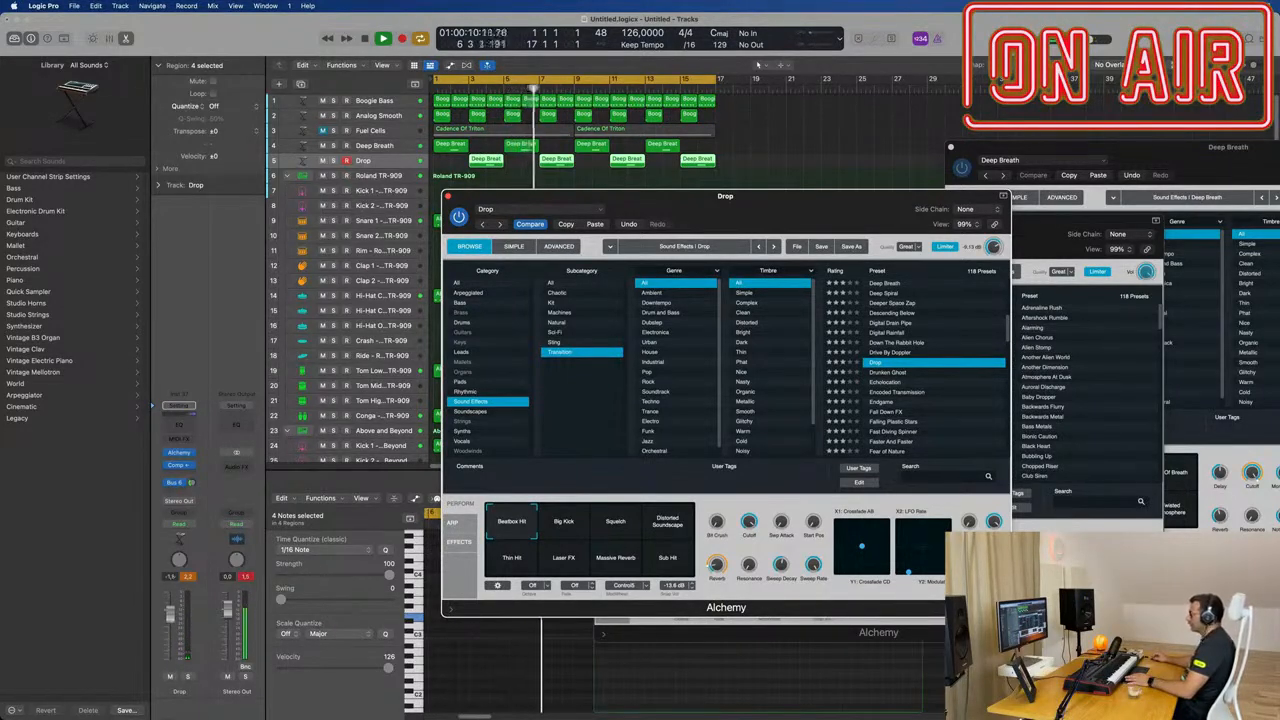
{"action": "left_click_drag", "start_coordinate": [170, 608], "coordinate": [170, 618]}
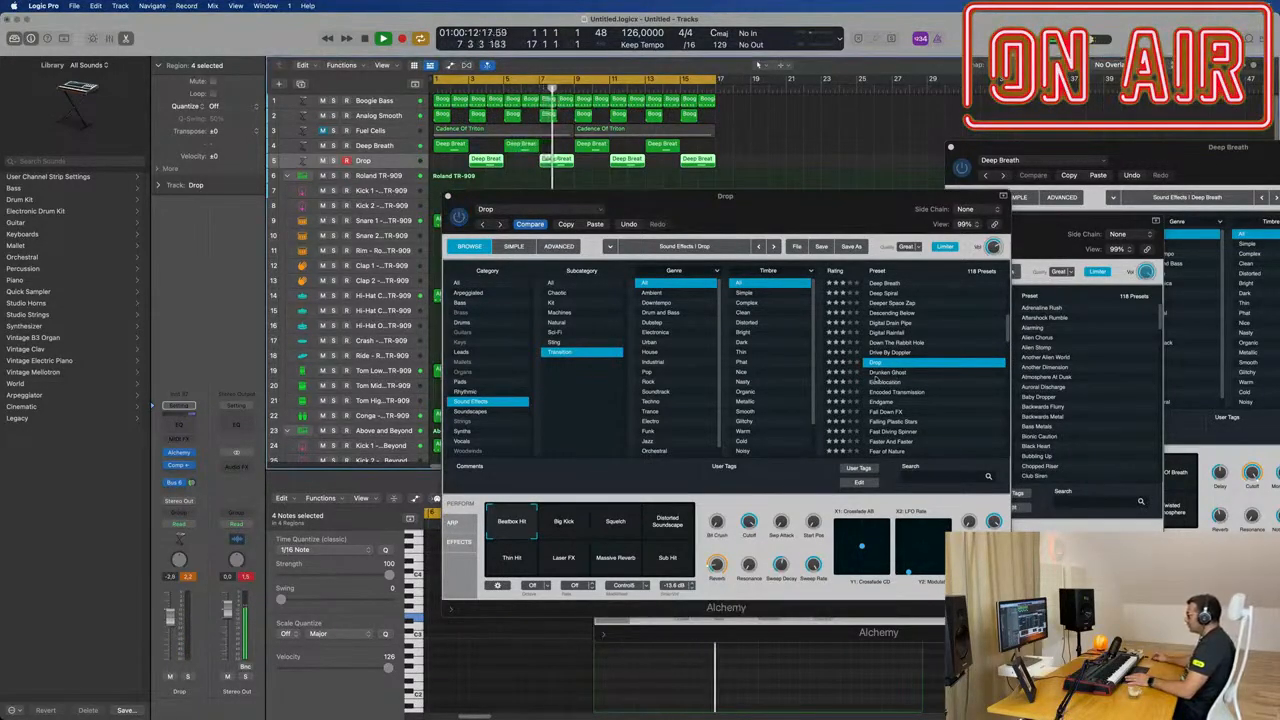
Step: Audition the Drunken Ghost and Falling Plastic Stars transition presets on the duplicated track
{"action": "left_click", "coordinate": [878, 374]}
{"action": "left_click_drag", "start_coordinate": [838, 210], "coordinate": [811, 215]}
{"action": "key", "text": "Return"}
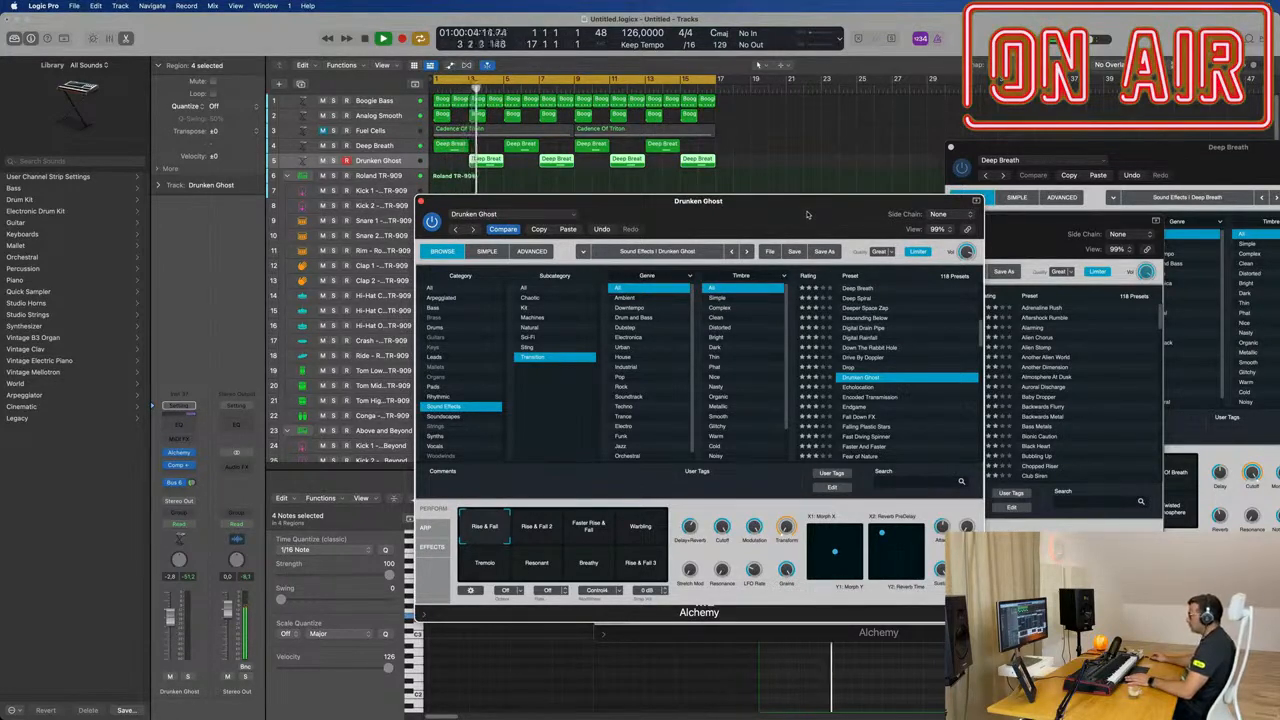
{"action": "mouse_move", "coordinate": [806, 214]}
{"action": "left_mouse_down"}
{"action": "mouse_move", "coordinate": [835, 209]}
{"action": "mouse_move", "coordinate": [776, 207]}
{"action": "mouse_move", "coordinate": [787, 205]}
{"action": "left_mouse_up"}
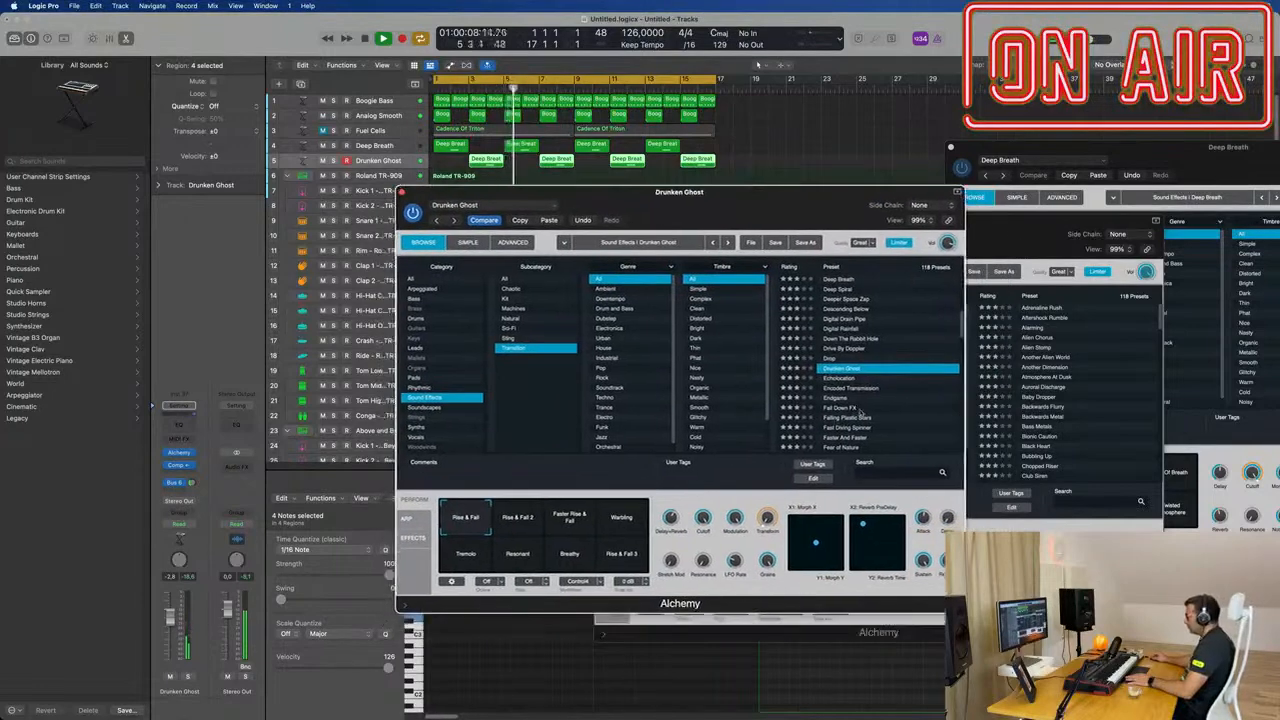
{"action": "scroll", "coordinate": [858, 409], "scroll_direction": "down", "scroll_amount": 1}
{"action": "left_click", "coordinate": [848, 397]}
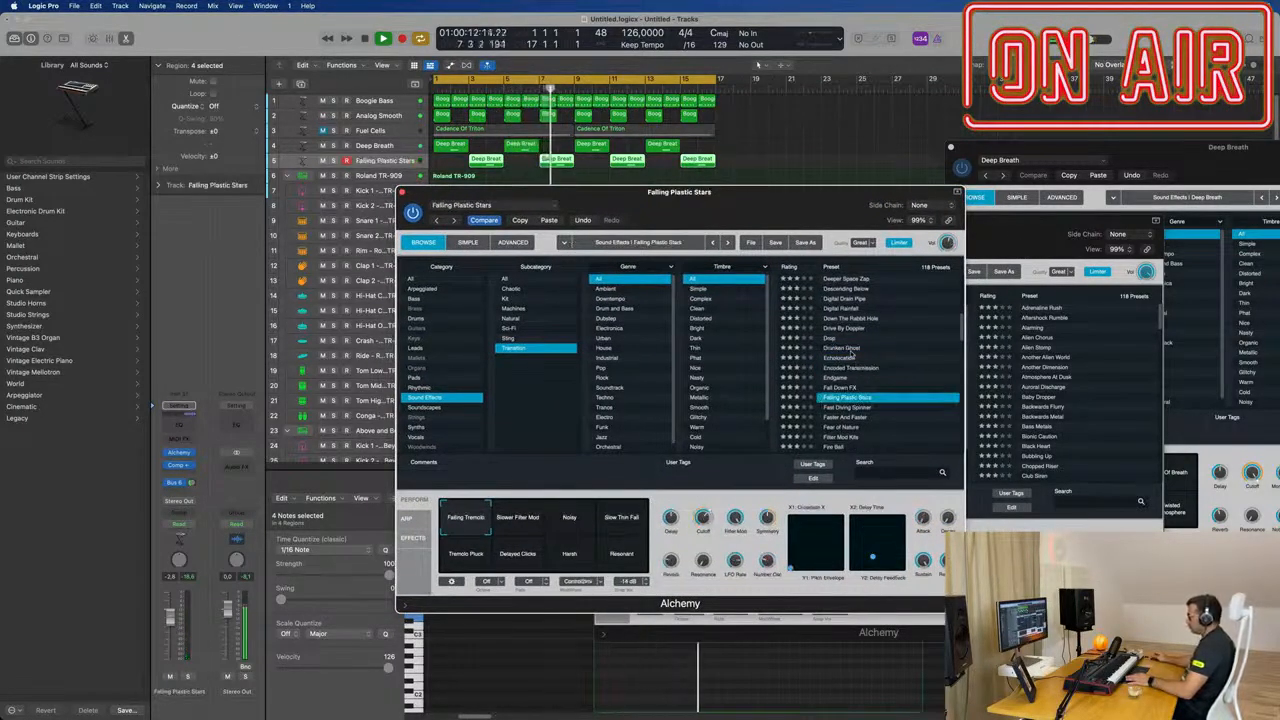
{"action": "left_click_drag", "start_coordinate": [816, 217], "coordinate": [849, 202]}
Step: Load the Fire Ball transition preset on the duplicated track and browse further down the preset list
{"action": "scroll", "coordinate": [885, 362], "scroll_direction": "down", "scroll_amount": 4}
{"action": "left_click", "coordinate": [866, 353]}
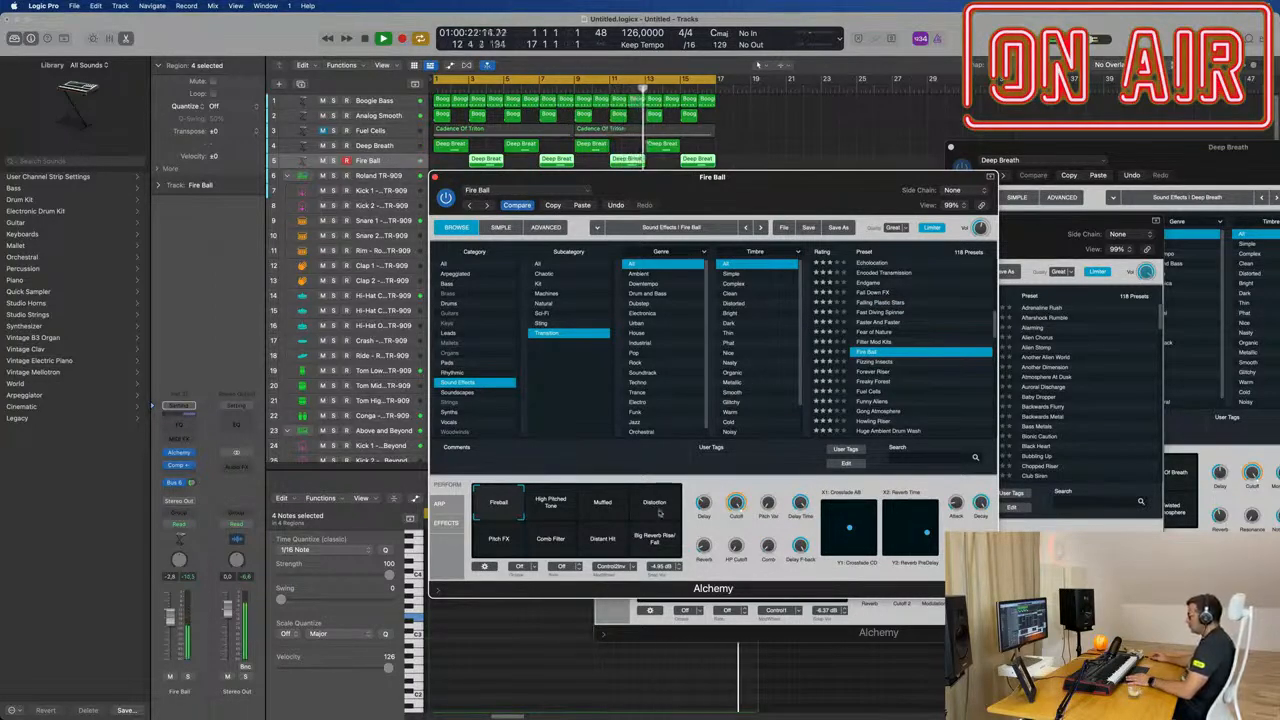
{"action": "scroll", "coordinate": [888, 386], "scroll_direction": "down", "scroll_amount": 1}
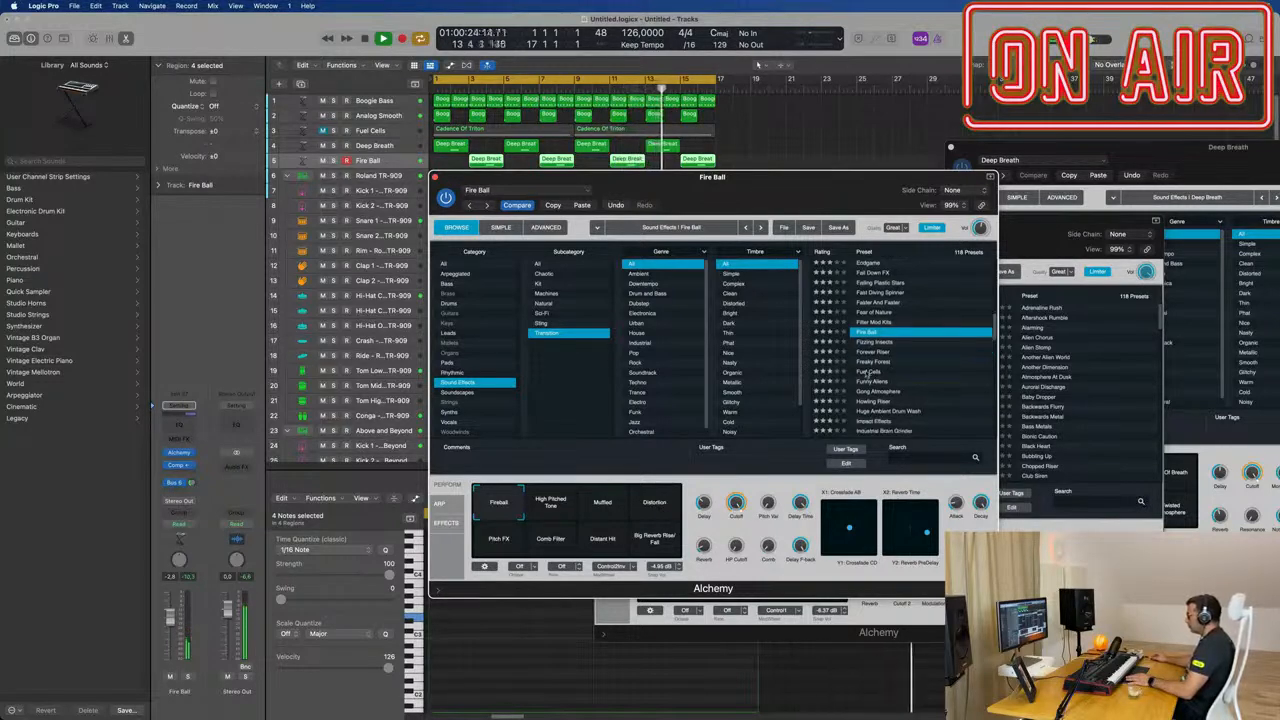
Step: Audition the Funny Aliens, Light Speed and Mega Oscillations presets on the duplicated track and lower its volume to about -7.8 dB
{"action": "left_click", "coordinate": [874, 382]}
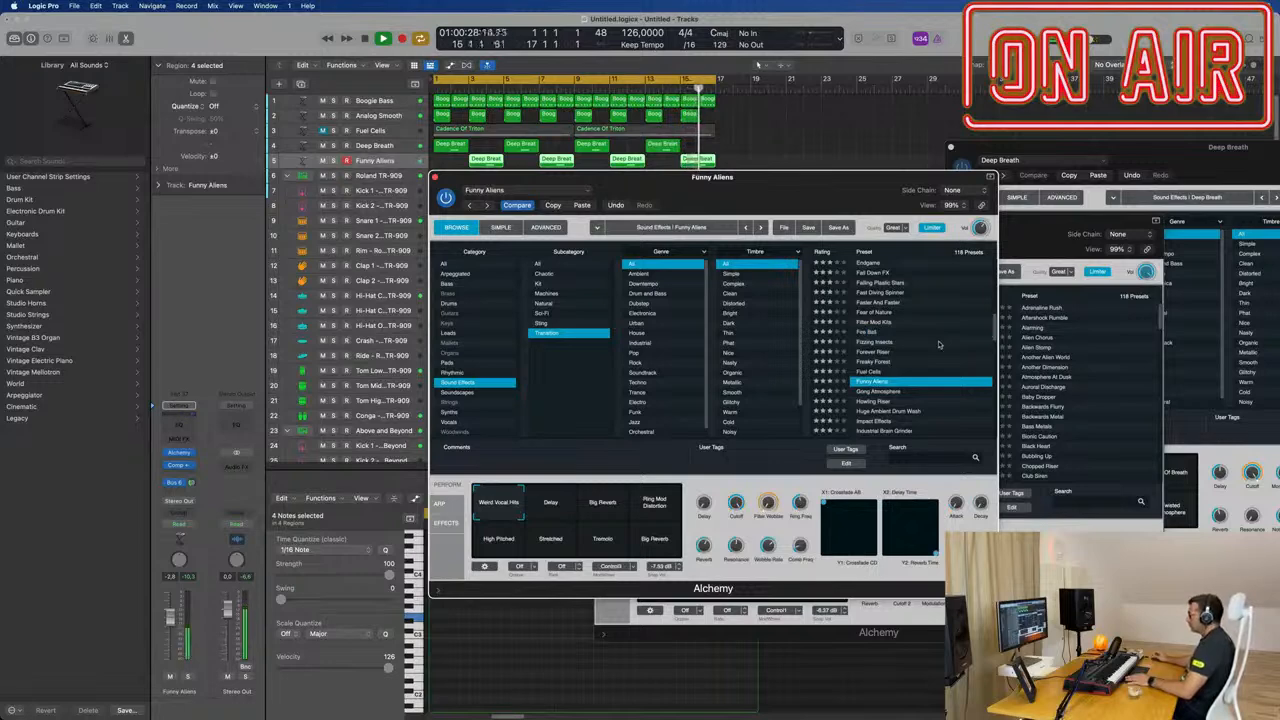
{"action": "scroll", "coordinate": [900, 340], "scroll_direction": "down", "scroll_amount": 6}
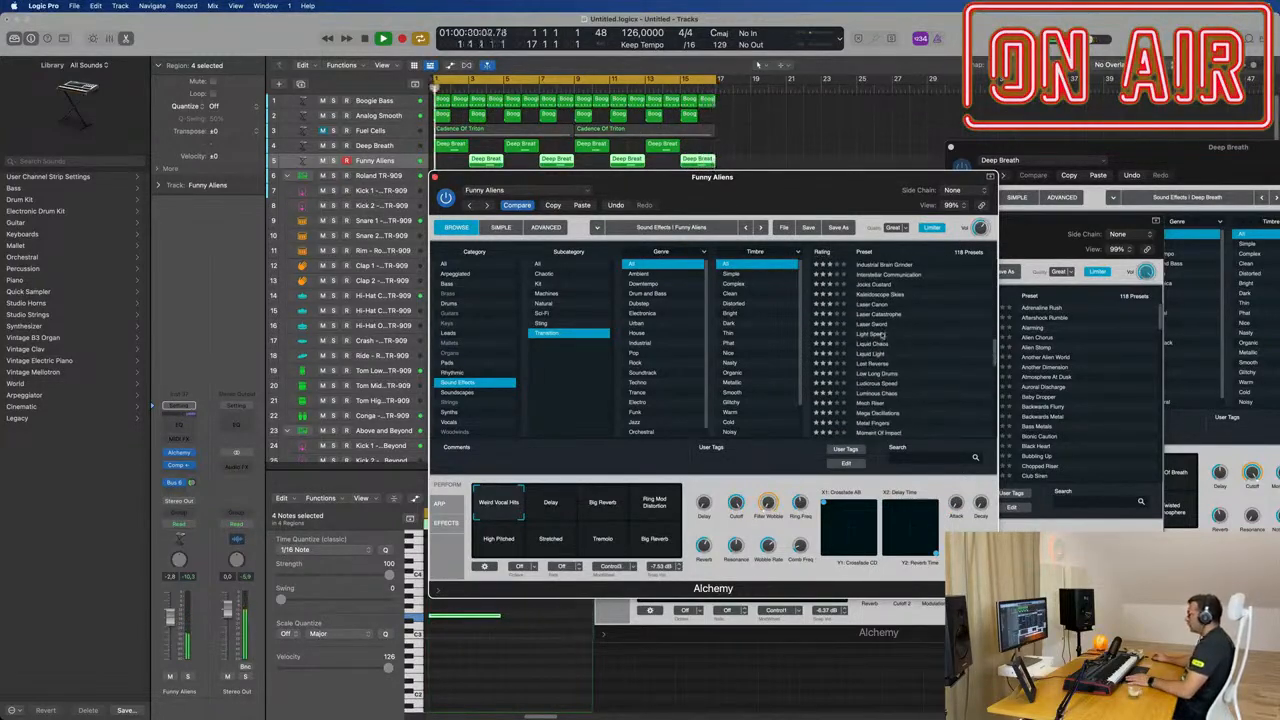
{"action": "left_click", "coordinate": [868, 334]}
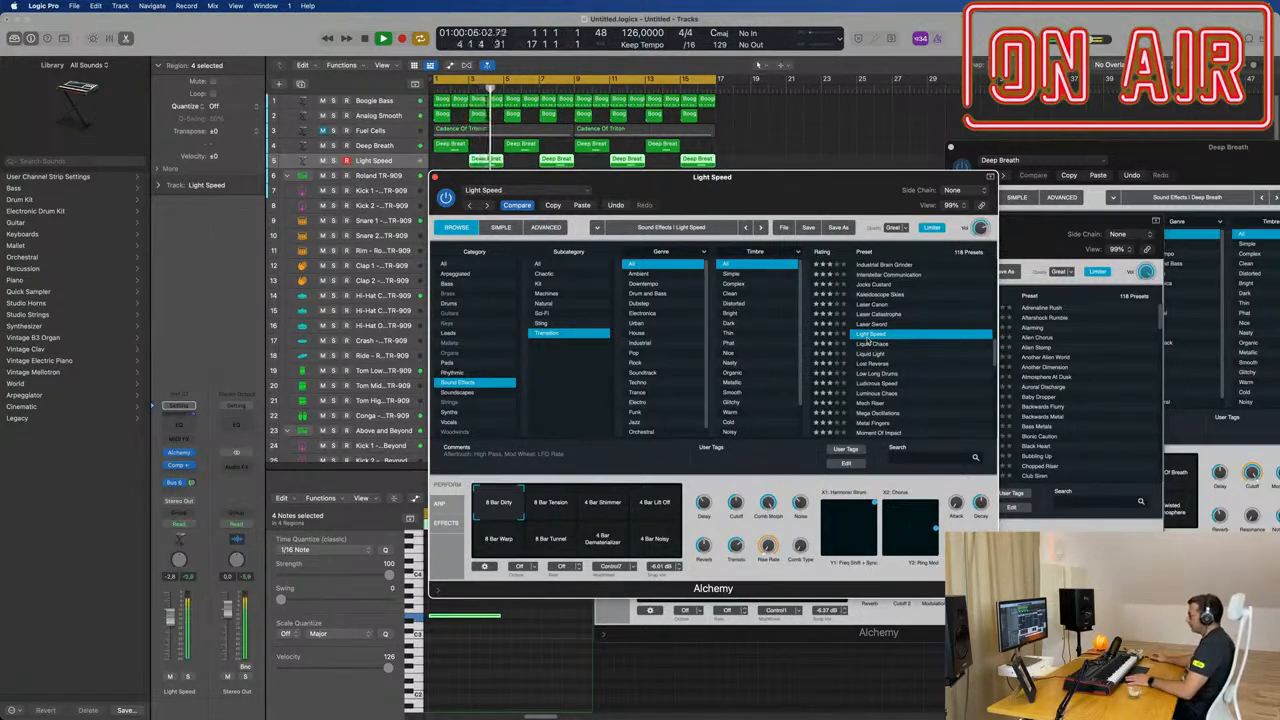
{"action": "scroll", "coordinate": [878, 401], "scroll_direction": "down", "scroll_amount": 1}
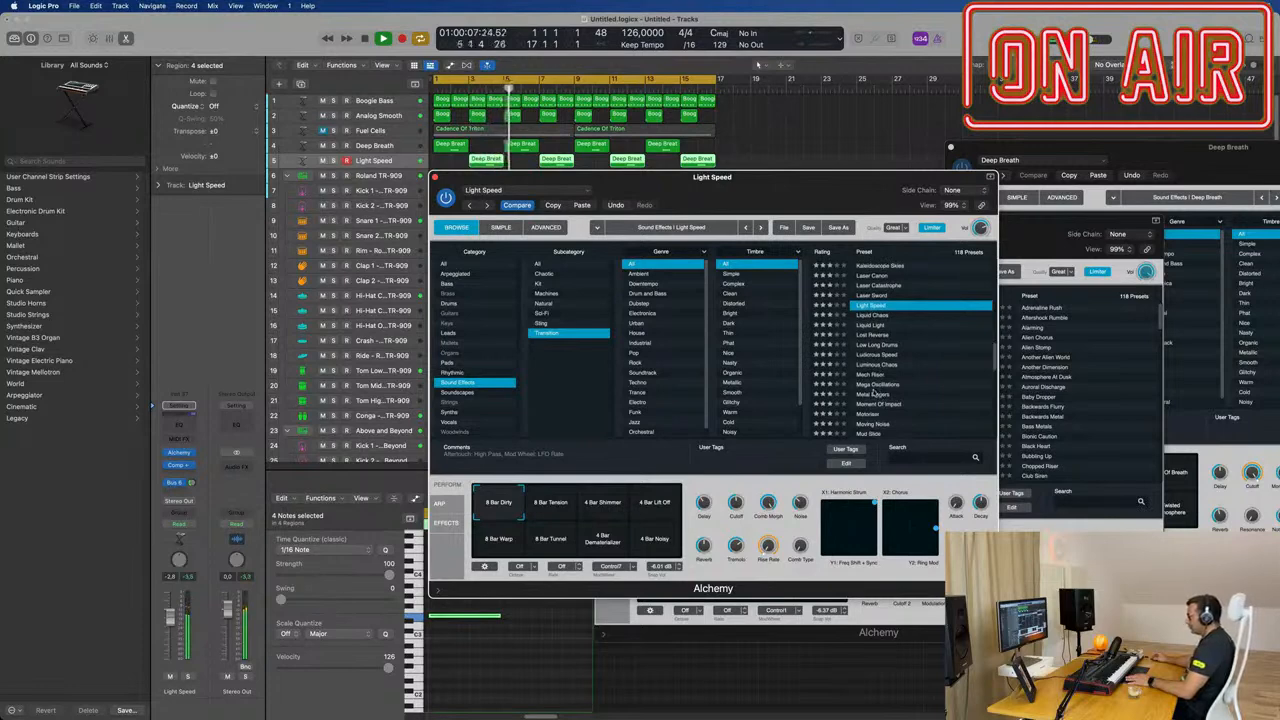
{"action": "left_click", "coordinate": [873, 387]}
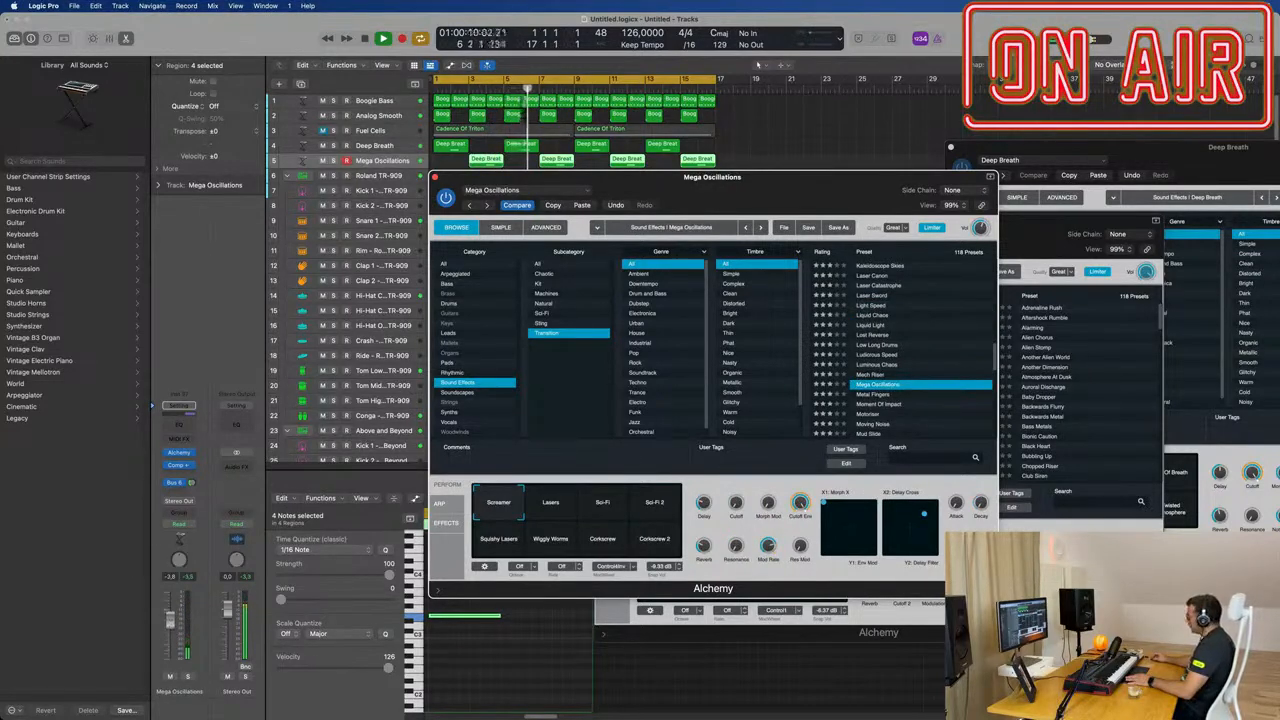
{"action": "left_click", "coordinate": [171, 622]}
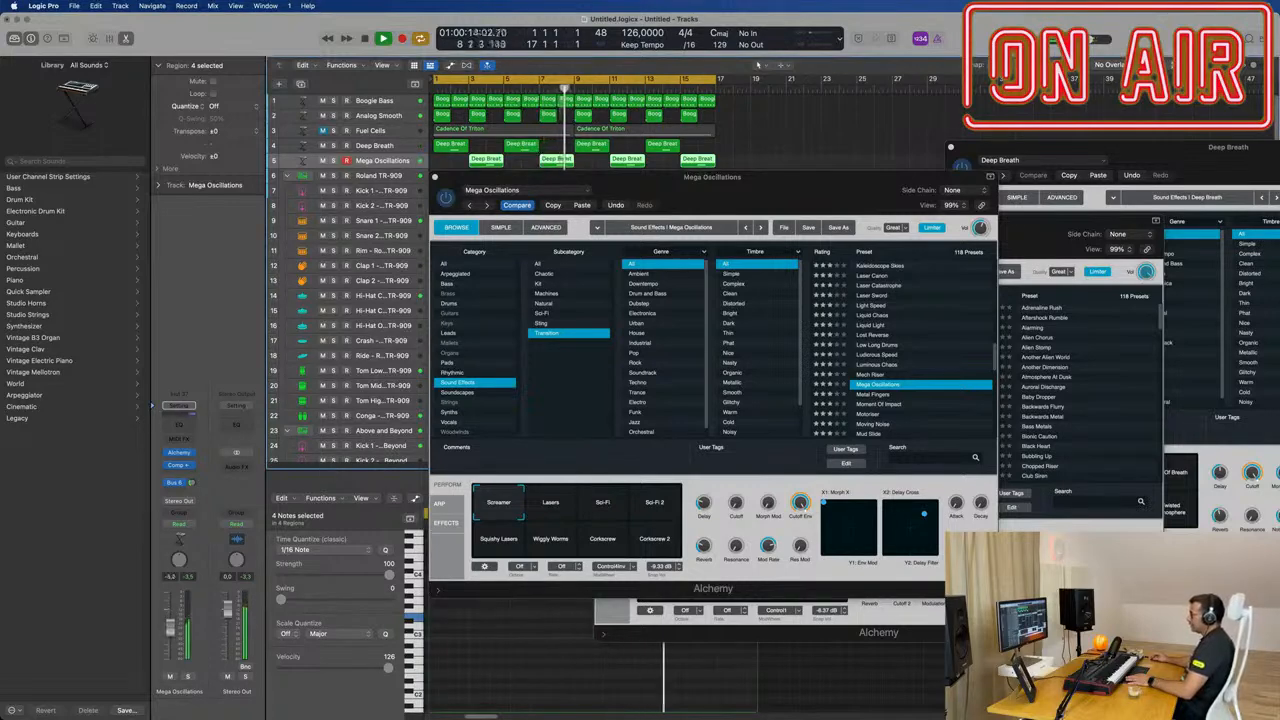
Step: Audition the Motoriser transition preset with its Dirty Drop variation and lower the duplicated track's volume to about -13 dB
{"action": "scroll", "coordinate": [925, 367], "scroll_direction": "down", "scroll_amount": 3}
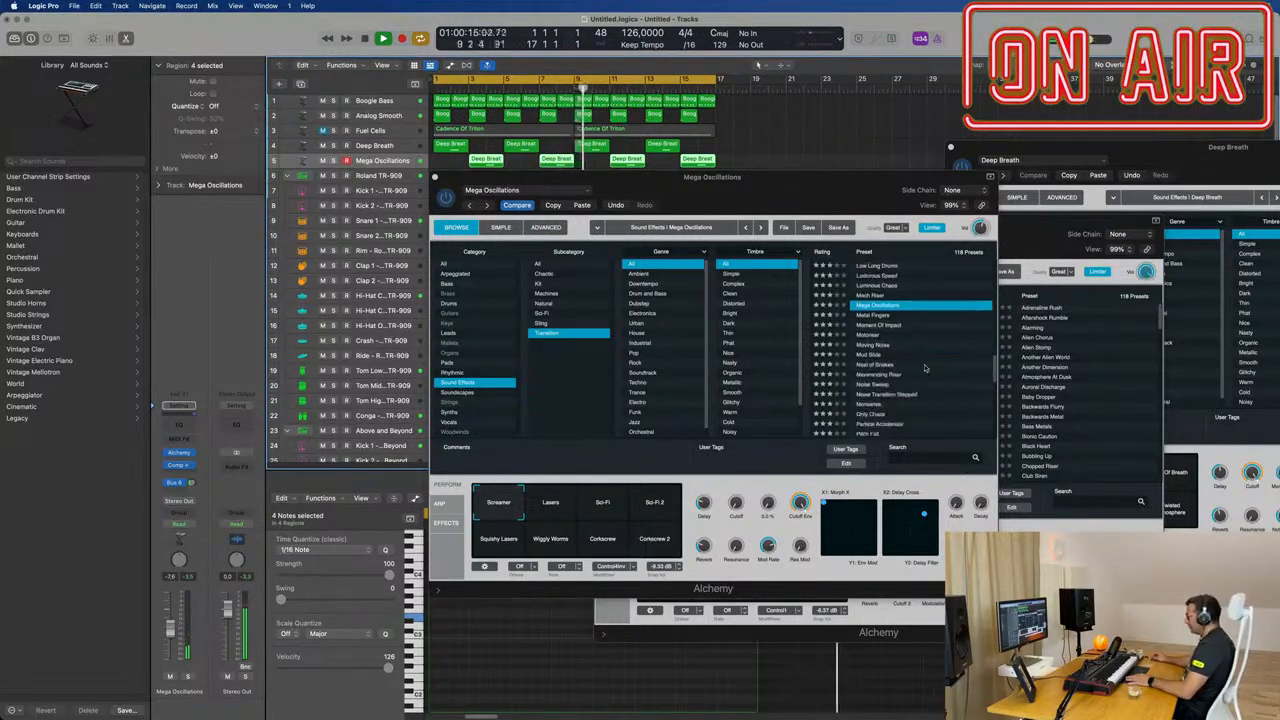
{"action": "left_click", "coordinate": [862, 343]}
{"action": "left_click", "coordinate": [860, 336]}
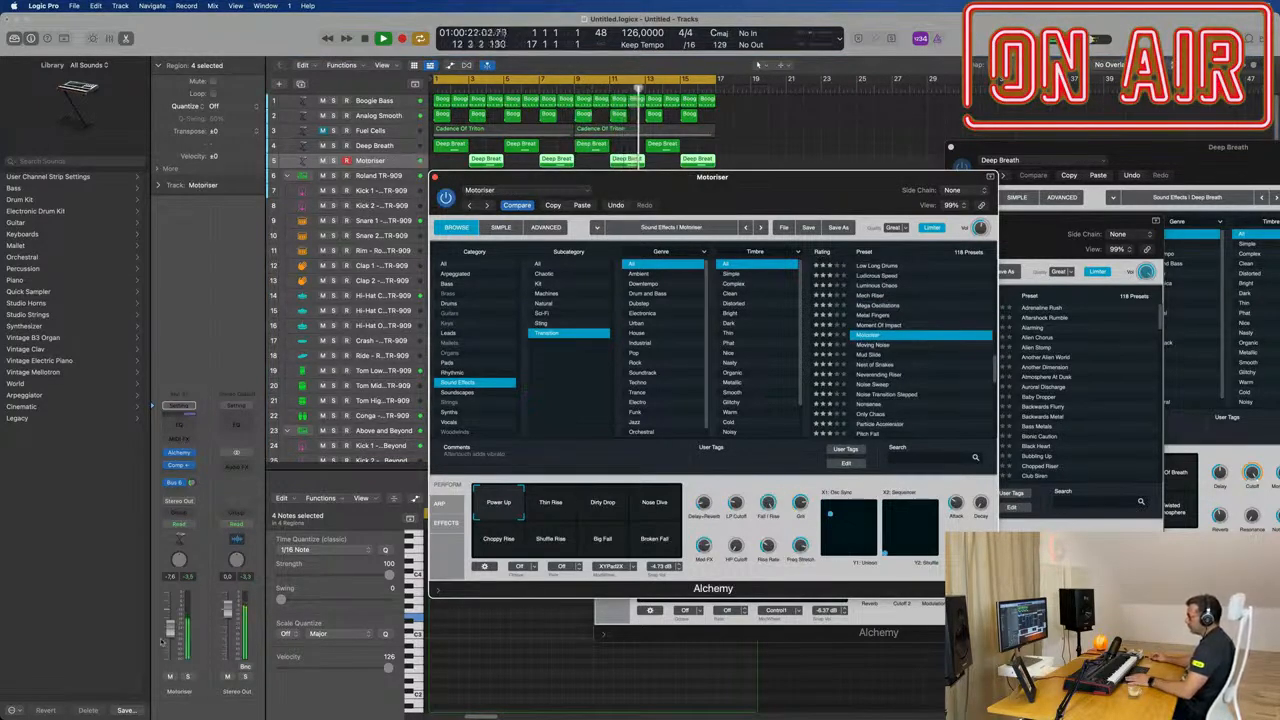
{"action": "left_click", "coordinate": [602, 506]}
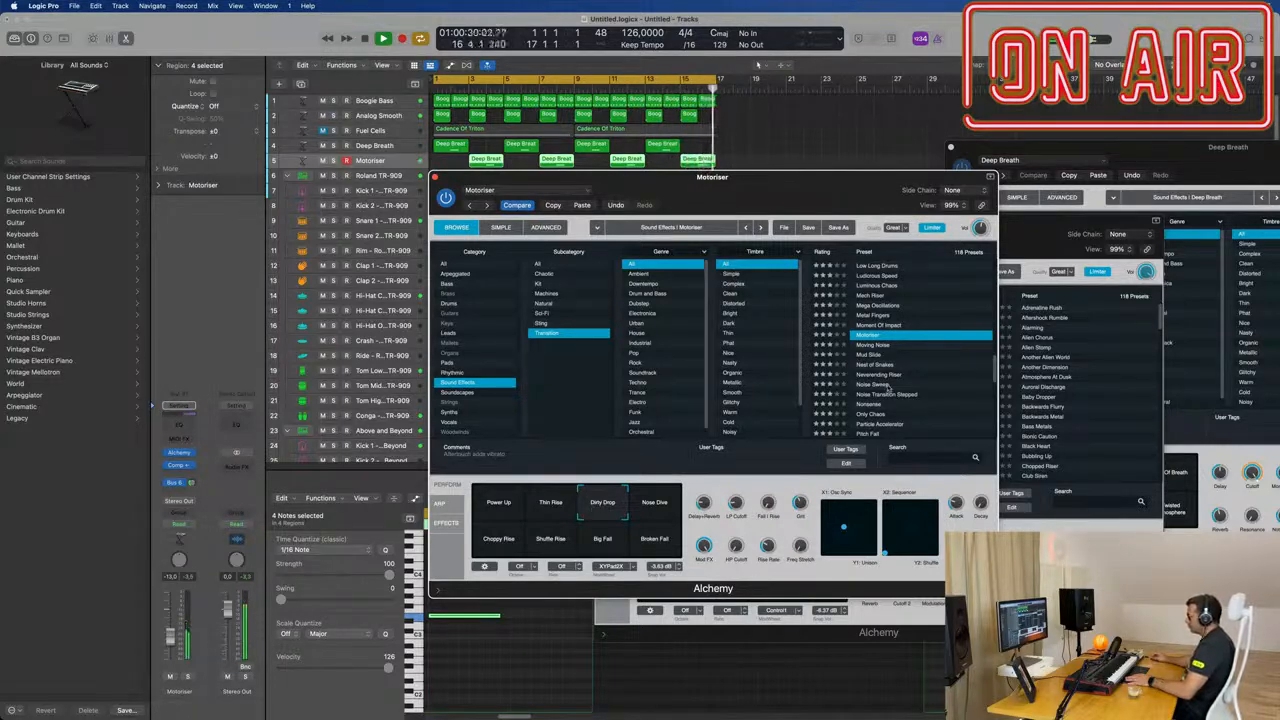
Step: Load the Nonsense transition preset, try its Chaotic 2 variation and raise the duplicated track's volume to about -8 dB
{"action": "scroll", "coordinate": [888, 390], "scroll_direction": "down", "scroll_amount": 3}
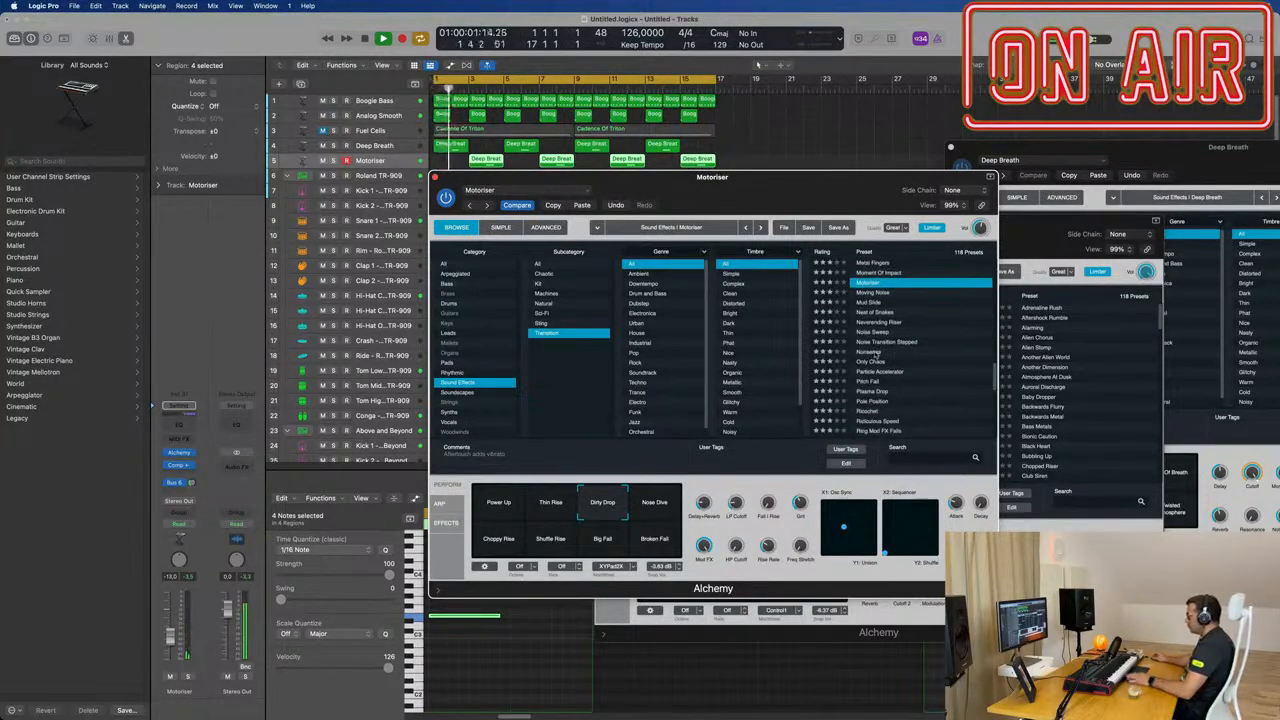
{"action": "left_click", "coordinate": [873, 352]}
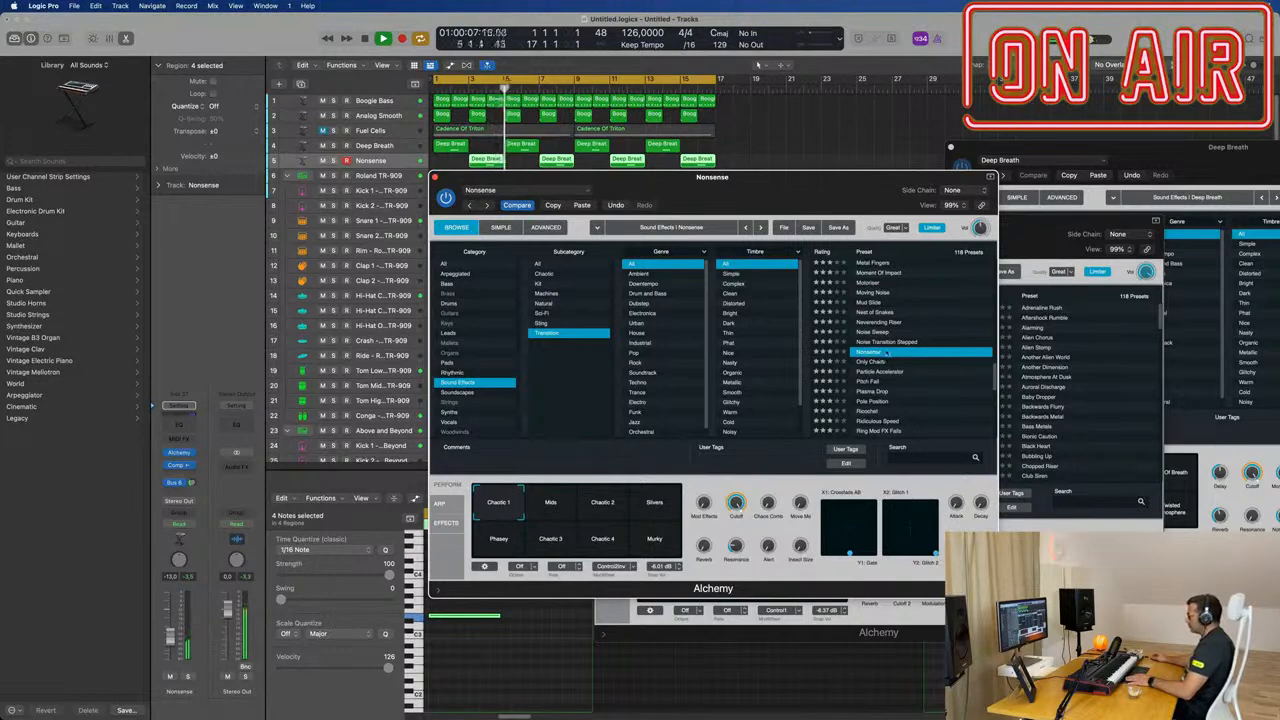
{"action": "left_click", "coordinate": [595, 508]}
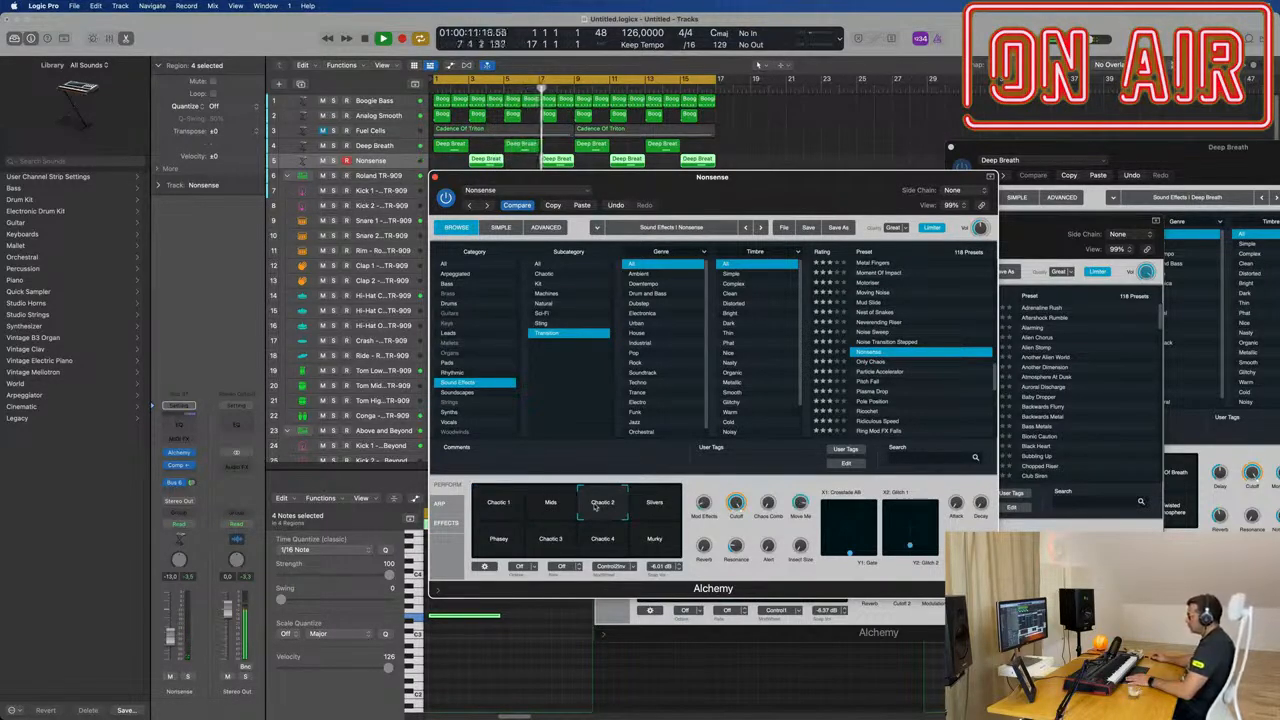
{"action": "left_click_drag", "start_coordinate": [171, 642], "coordinate": [171, 633]}
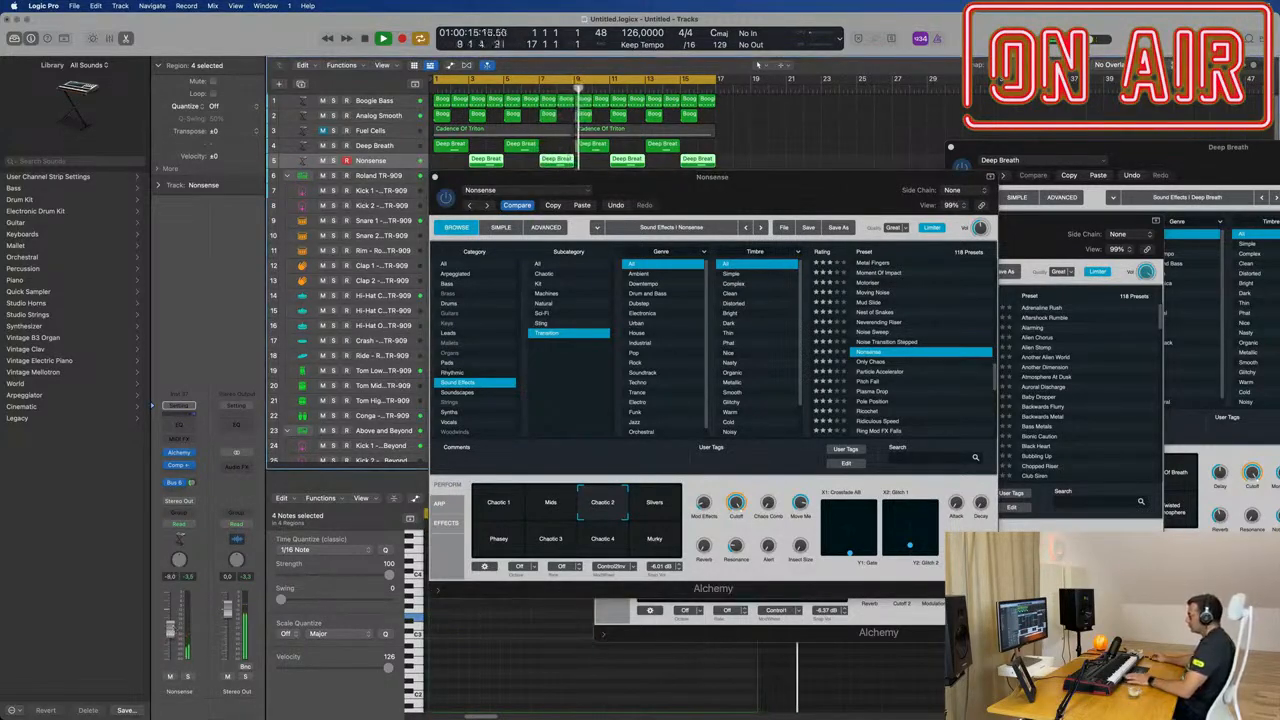
Step: Audition further variations of the Nonsense preset, including Phasey, and settle on Chaotic 1
{"action": "left_click", "coordinate": [656, 508]}
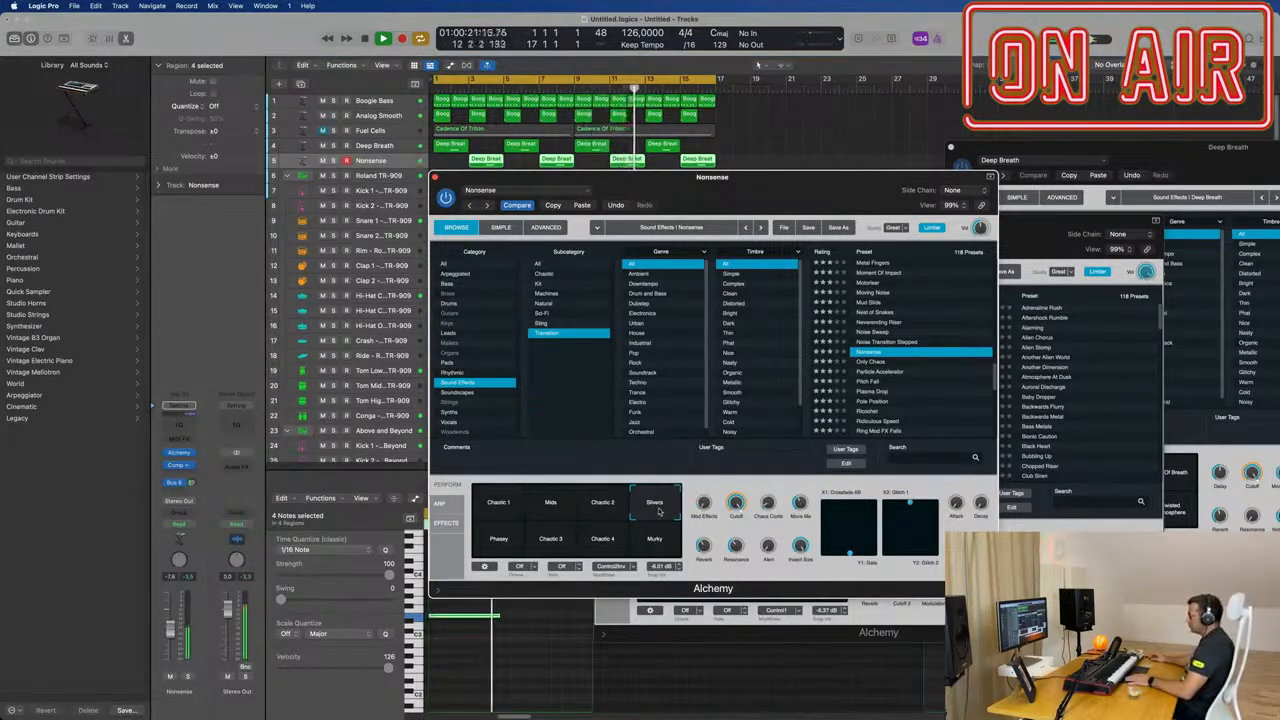
{"action": "left_click", "coordinate": [487, 542]}
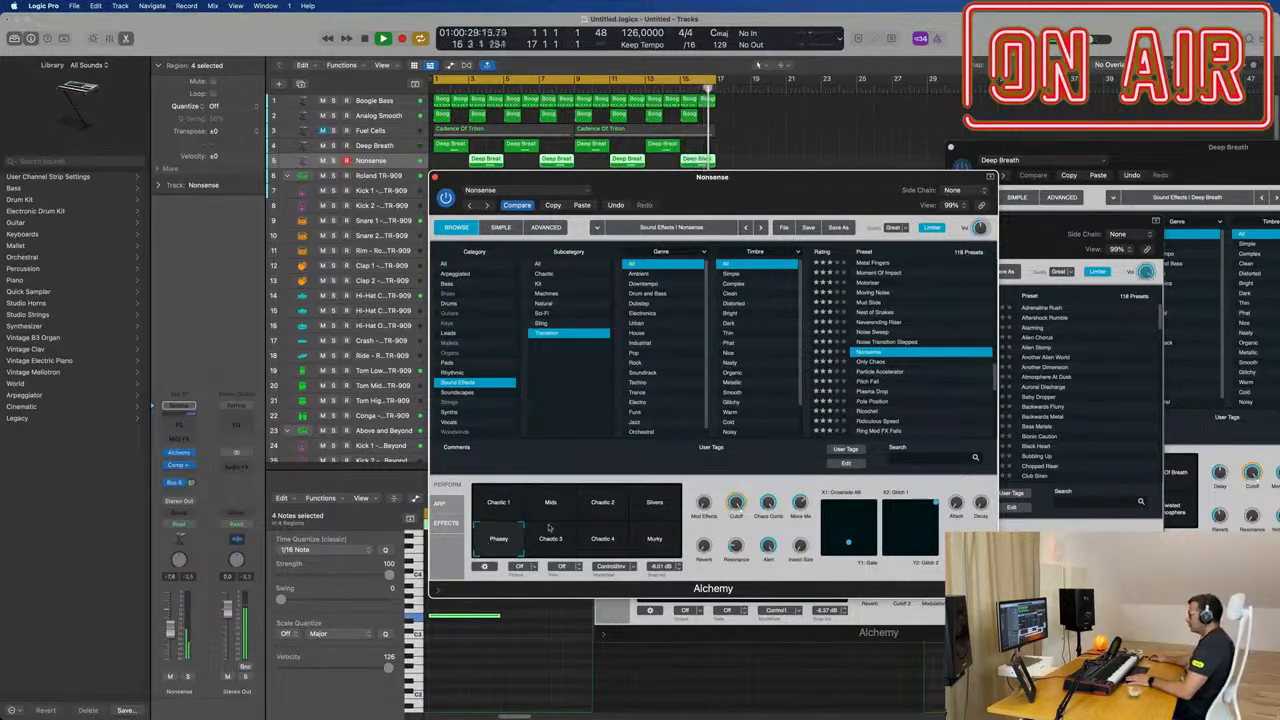
{"action": "left_click", "coordinate": [500, 504]}
Step: Close the open Alchemy windows of the Nonsense, Fuel Cells and Deep Breath tracks
{"action": "left_click_drag", "start_coordinate": [745, 195], "coordinate": [804, 199]}
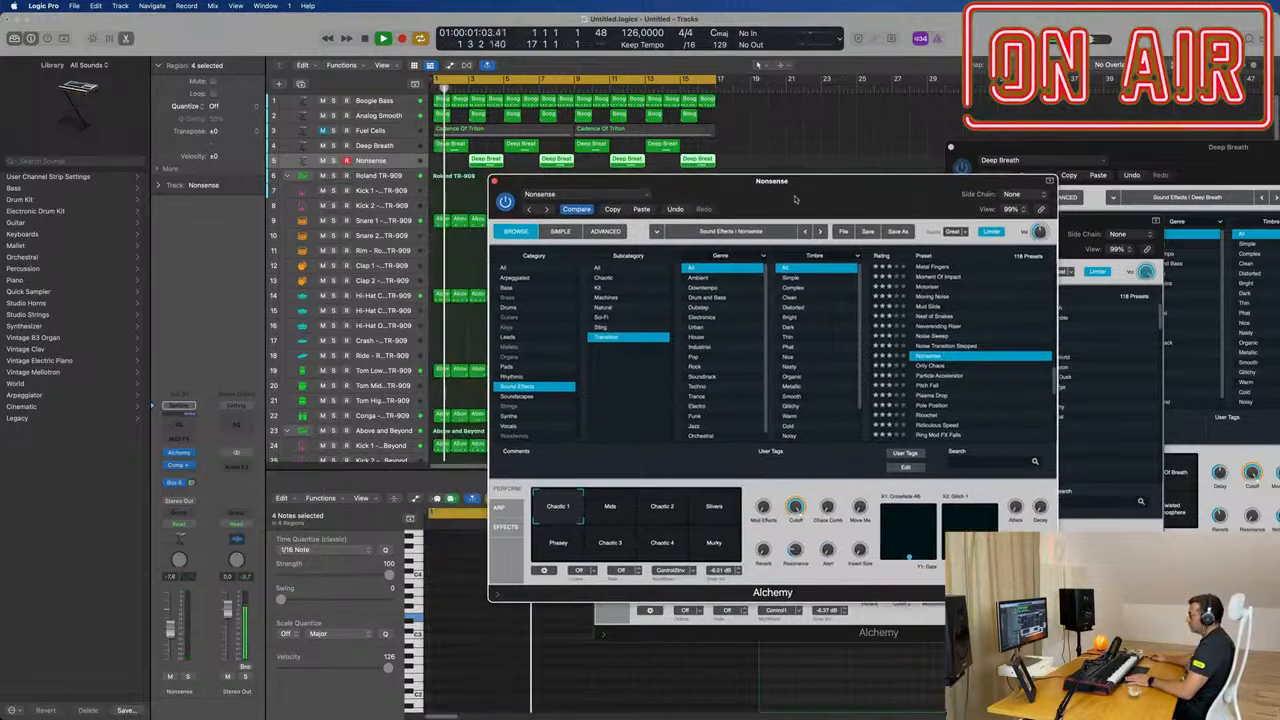
{"action": "left_click", "coordinate": [494, 181]}
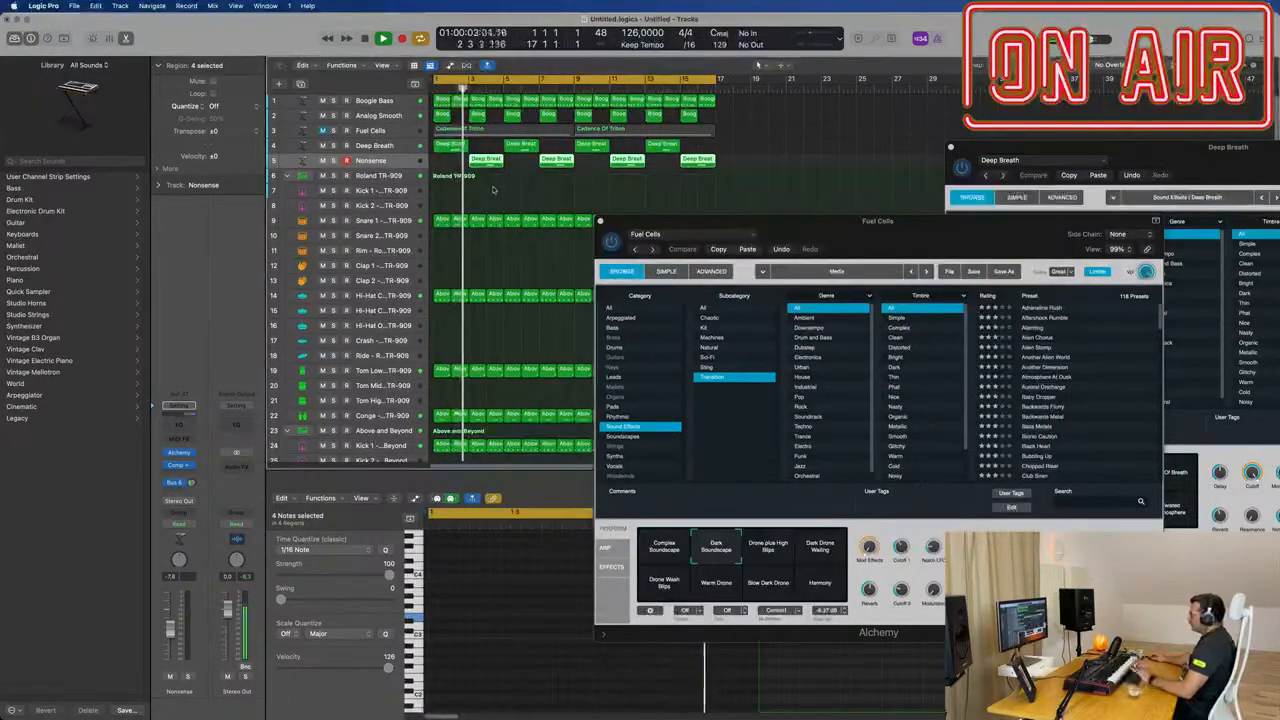
{"action": "left_click", "coordinate": [602, 222]}
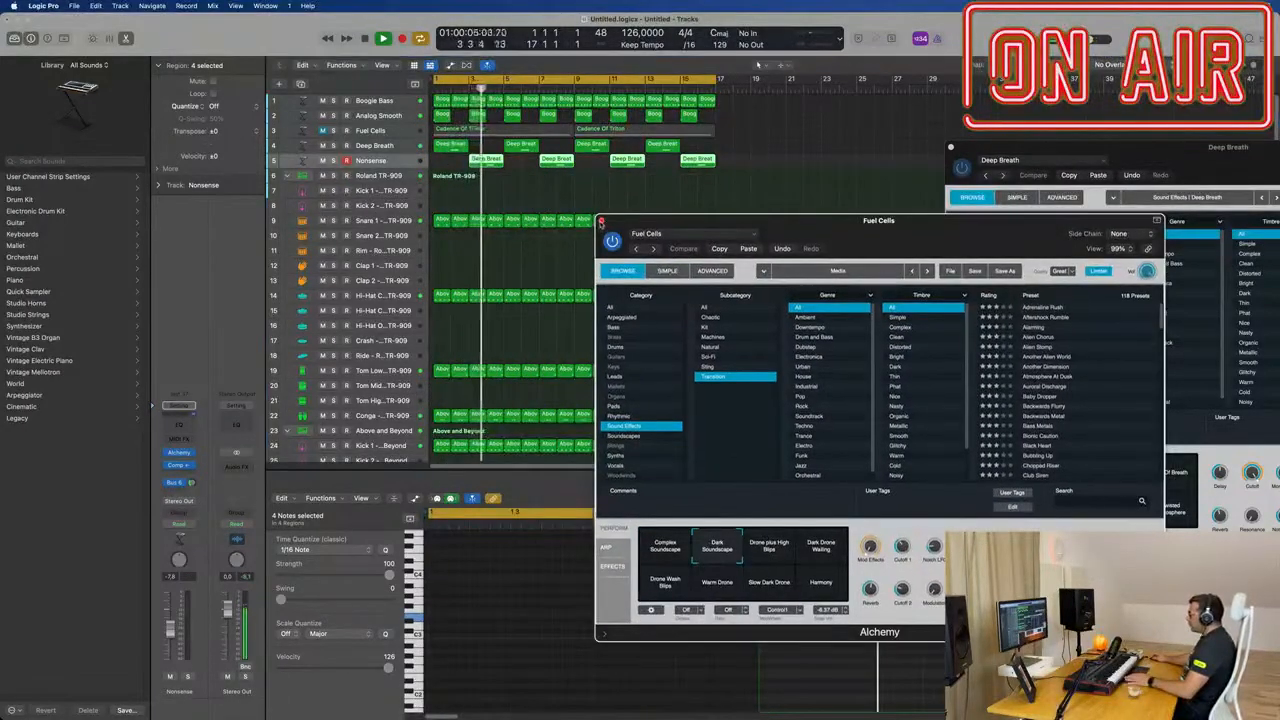
{"action": "left_click", "coordinate": [601, 222]}
{"action": "left_click_drag", "start_coordinate": [975, 150], "coordinate": [650, 181]}
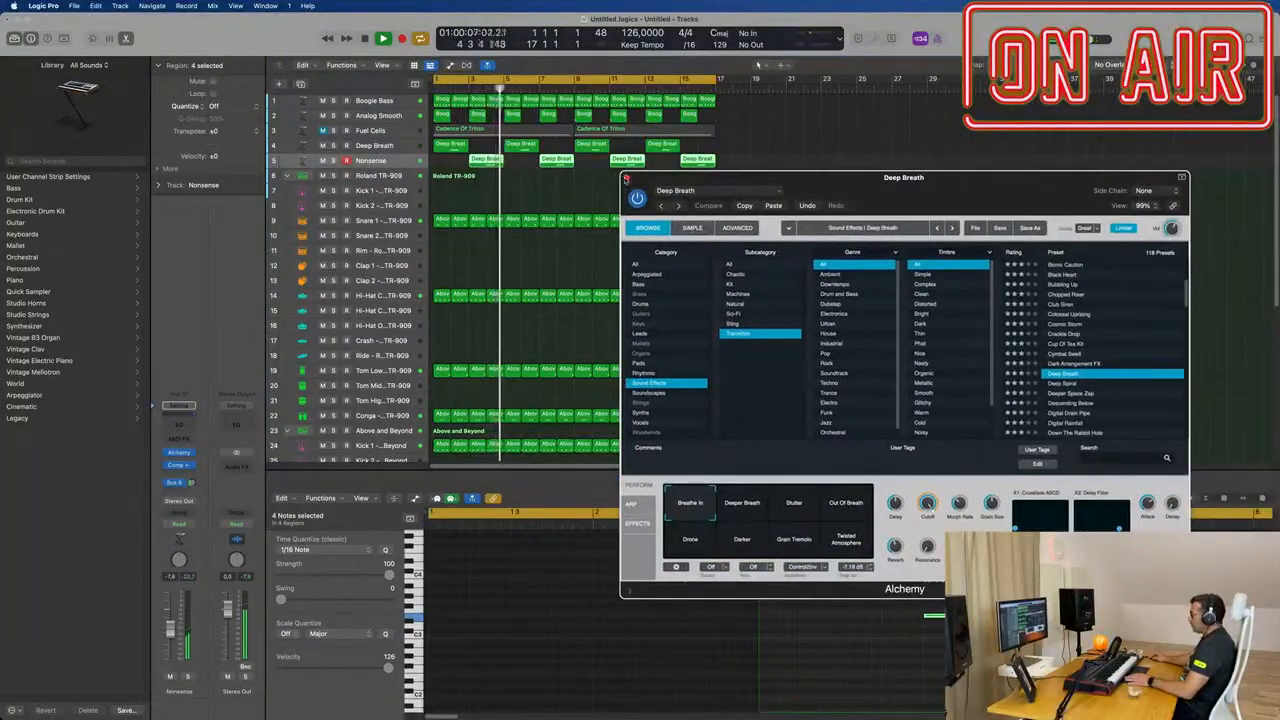
{"action": "left_click", "coordinate": [626, 179]}
Step: Unmute the Fuel Cells drone track and set its volume to about -7.4 dB during playback
{"action": "key", "text": "space"}
{"action": "key", "text": "space"}
{"action": "left_click", "coordinate": [400, 136]}
{"action": "key", "text": "space"}
{"action": "key", "text": "space"}
{"action": "key", "text": "m"}
{"action": "key", "text": "space"}
{"action": "key", "text": "space"}
{"action": "left_click_drag", "start_coordinate": [170, 627], "coordinate": [170, 629]}
Step: Add a Channel EQ to the Fuel Cells track and enable its low-cut filter with a raised cutoff frequency
{"action": "left_click", "coordinate": [179, 425]}
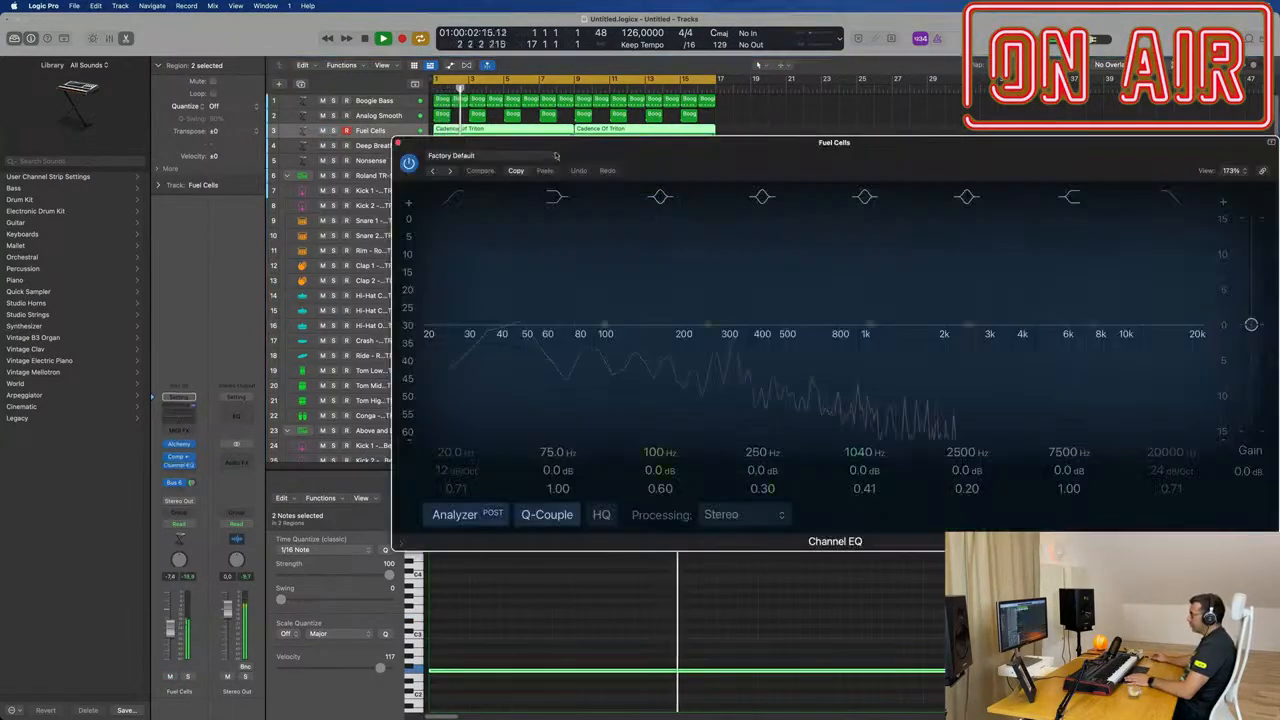
{"action": "left_click", "coordinate": [459, 200]}
{"action": "left_click_drag", "start_coordinate": [494, 255], "coordinate": [772, 231]}
{"action": "left_click", "coordinate": [398, 142]}
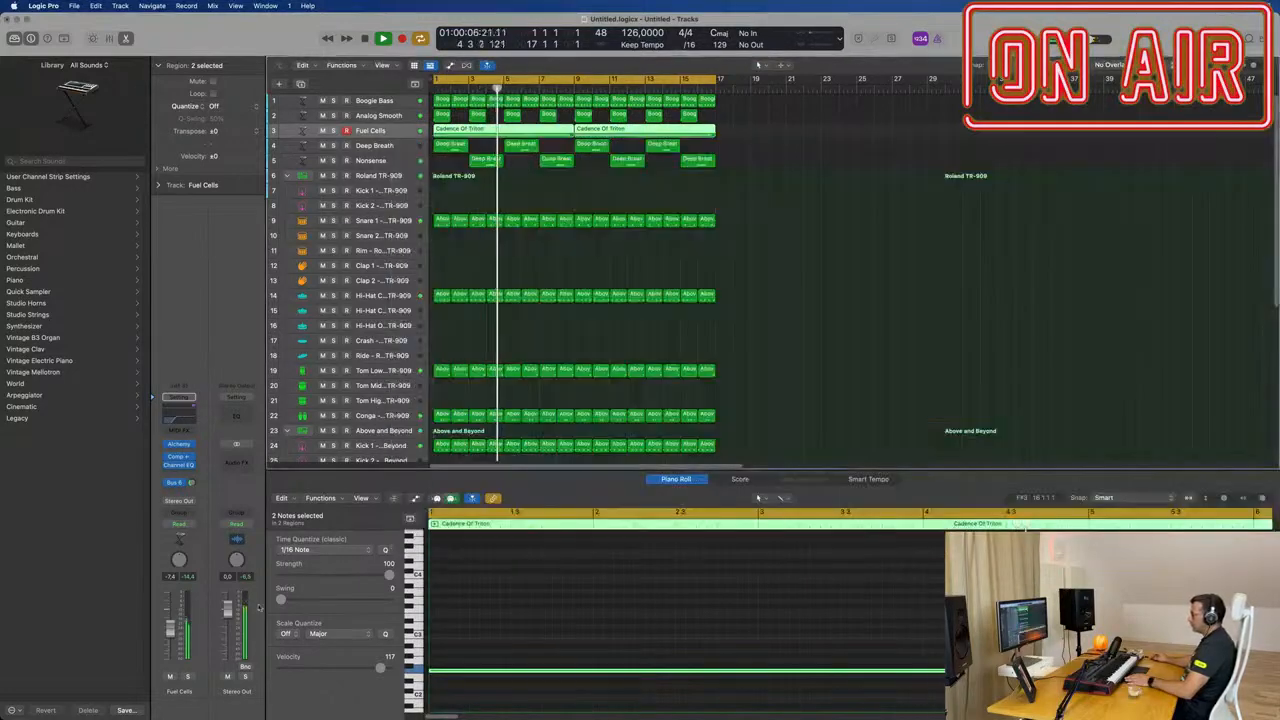
Step: Lower the Fuel Cells track's volume to about -16 dB and the Nonsense track's volume to about -10.8 dB
{"action": "key", "text": "Return"}
{"action": "left_click_drag", "start_coordinate": [170, 633], "coordinate": [170, 646]}
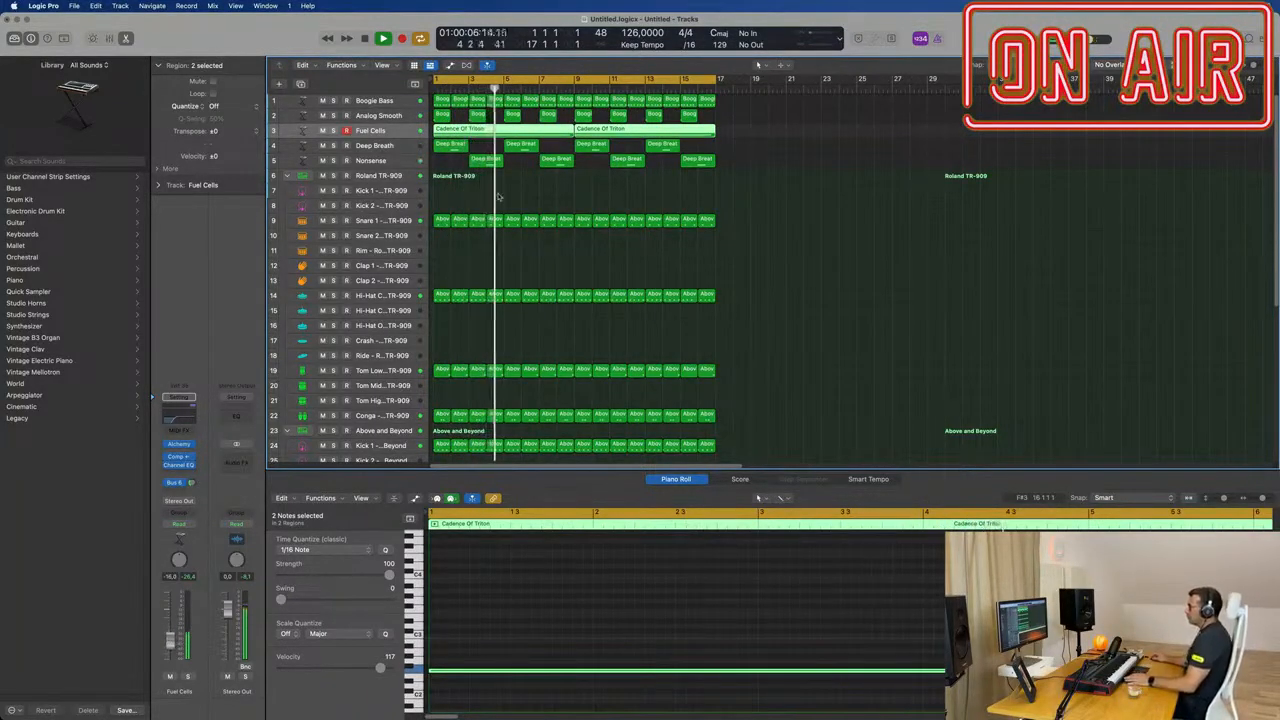
{"action": "left_click", "coordinate": [398, 163]}
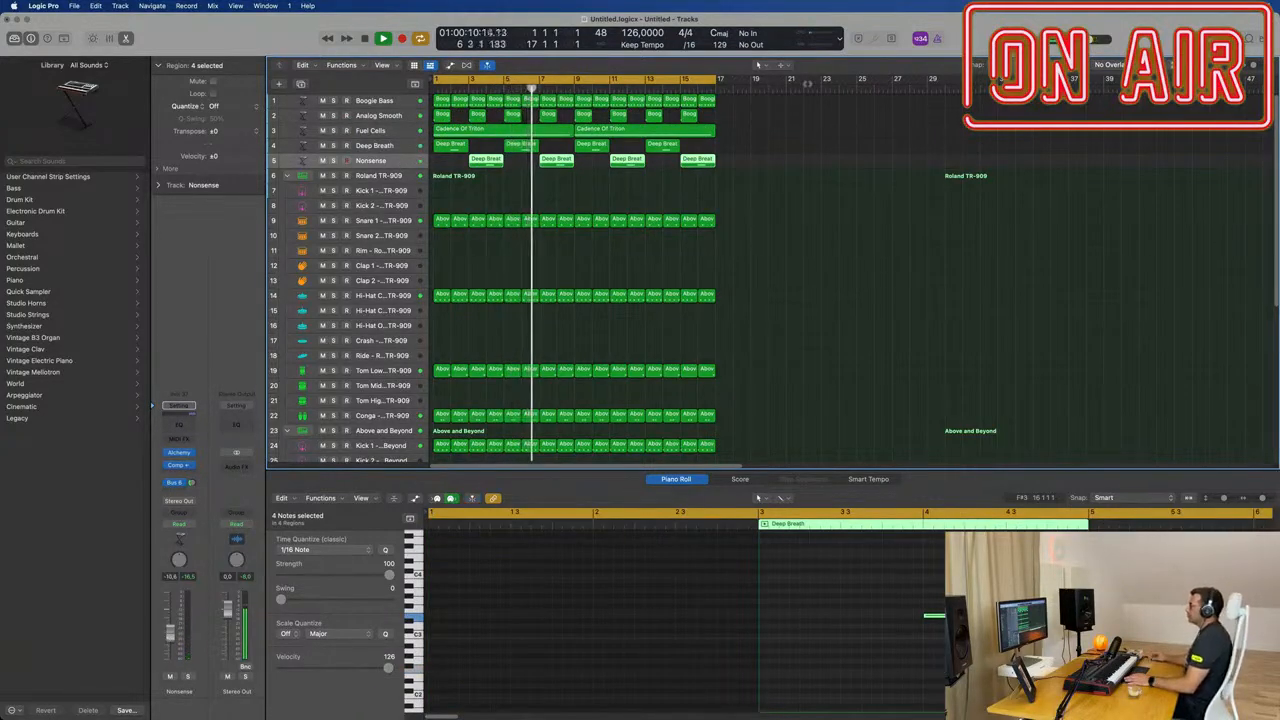
{"action": "left_click", "coordinate": [826, 203]}
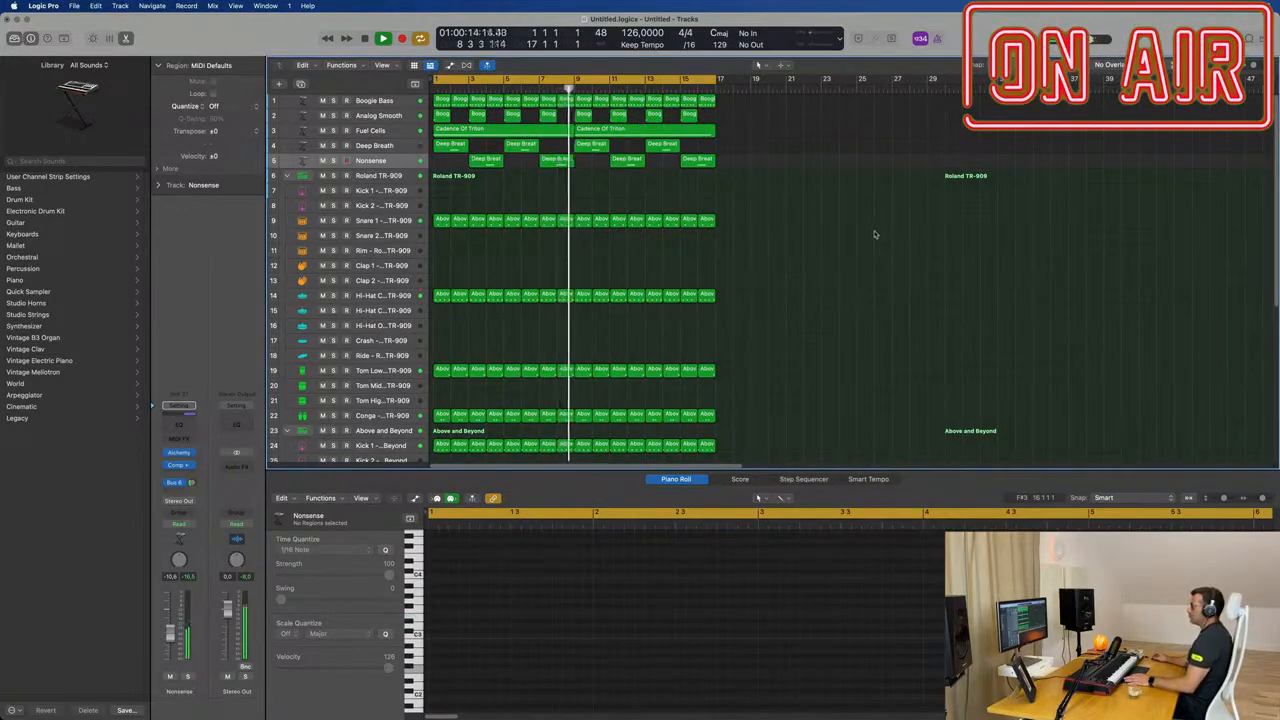
{"action": "scroll", "coordinate": [596, 218], "scroll_direction": "up", "scroll_amount": 1}
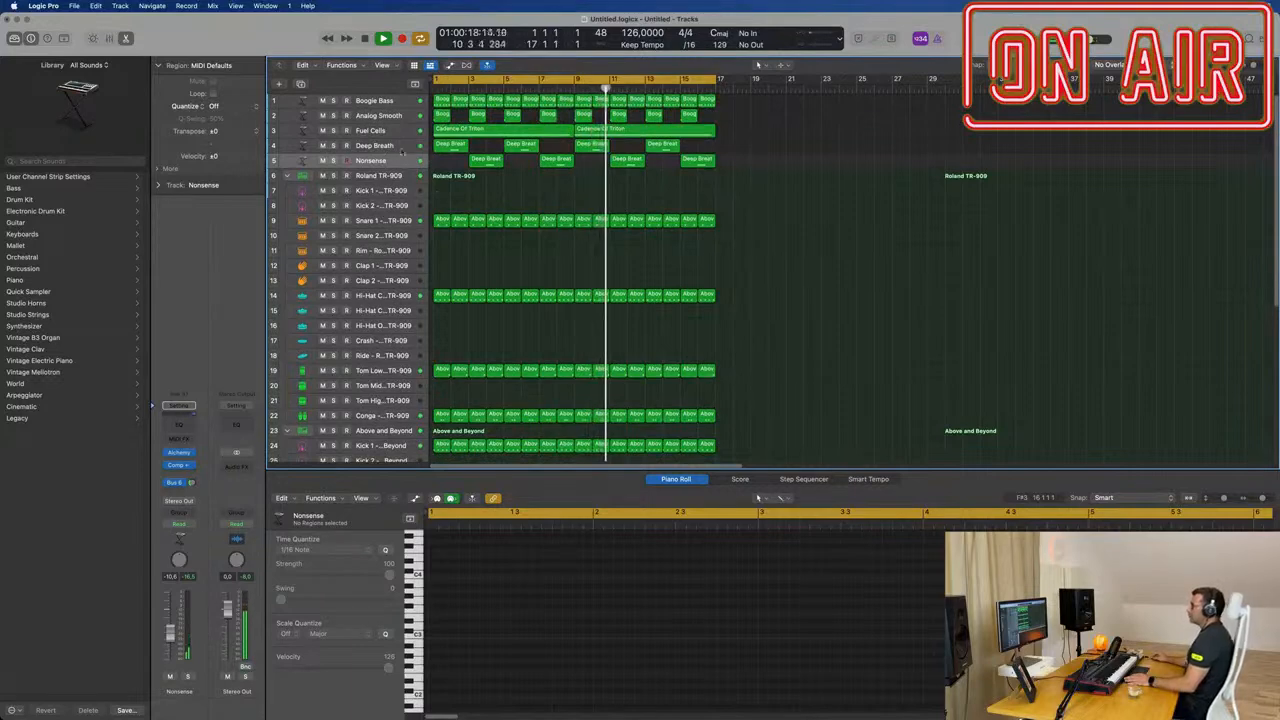
Step: Duplicate the Boogie Bass track with its settings and show the Keys category presets in the duplicate's Alchemy
{"action": "left_click", "coordinate": [302, 96]}
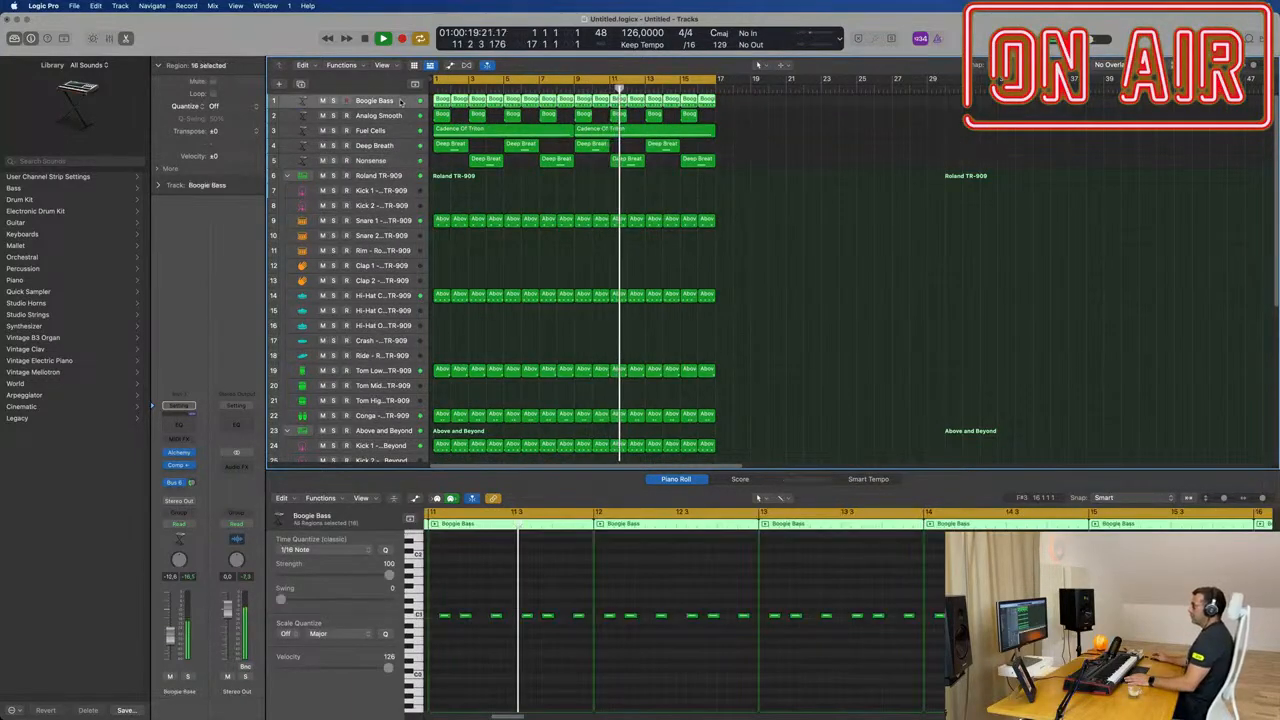
{"action": "left_click", "coordinate": [300, 85]}
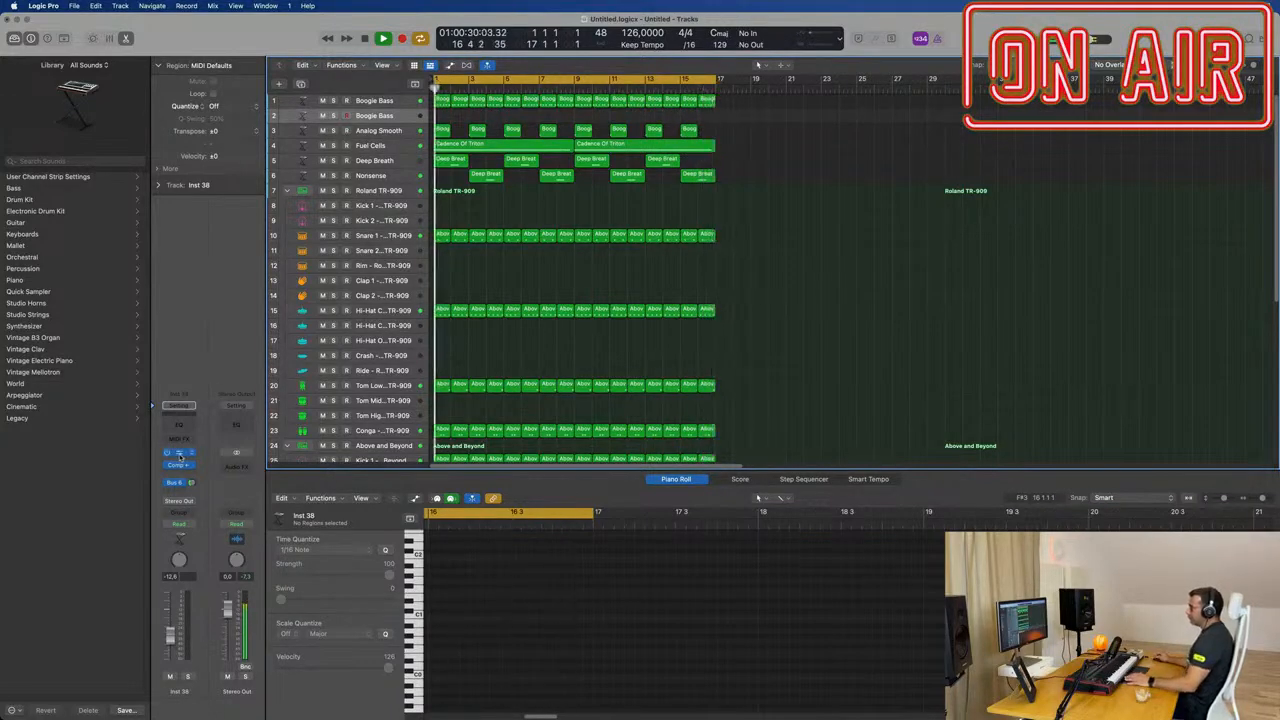
{"action": "left_click", "coordinate": [180, 456]}
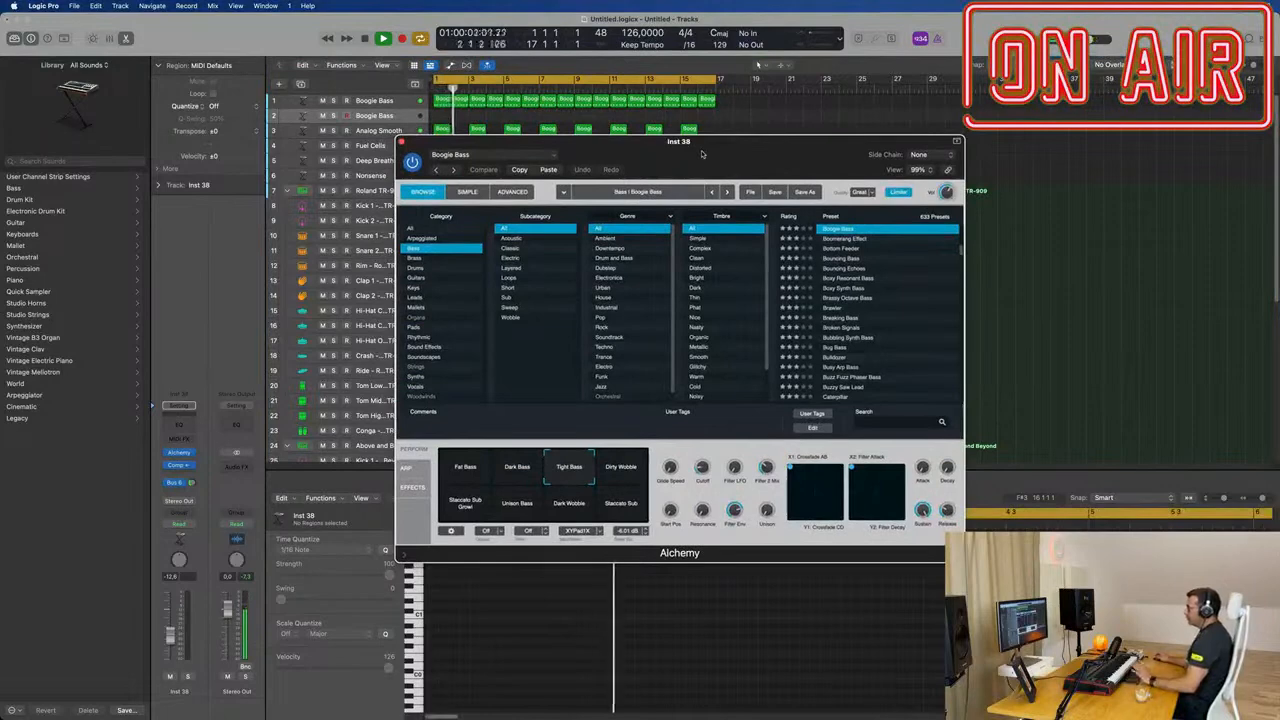
{"action": "left_click_drag", "start_coordinate": [702, 153], "coordinate": [683, 152]}
{"action": "left_click", "coordinate": [395, 288]}
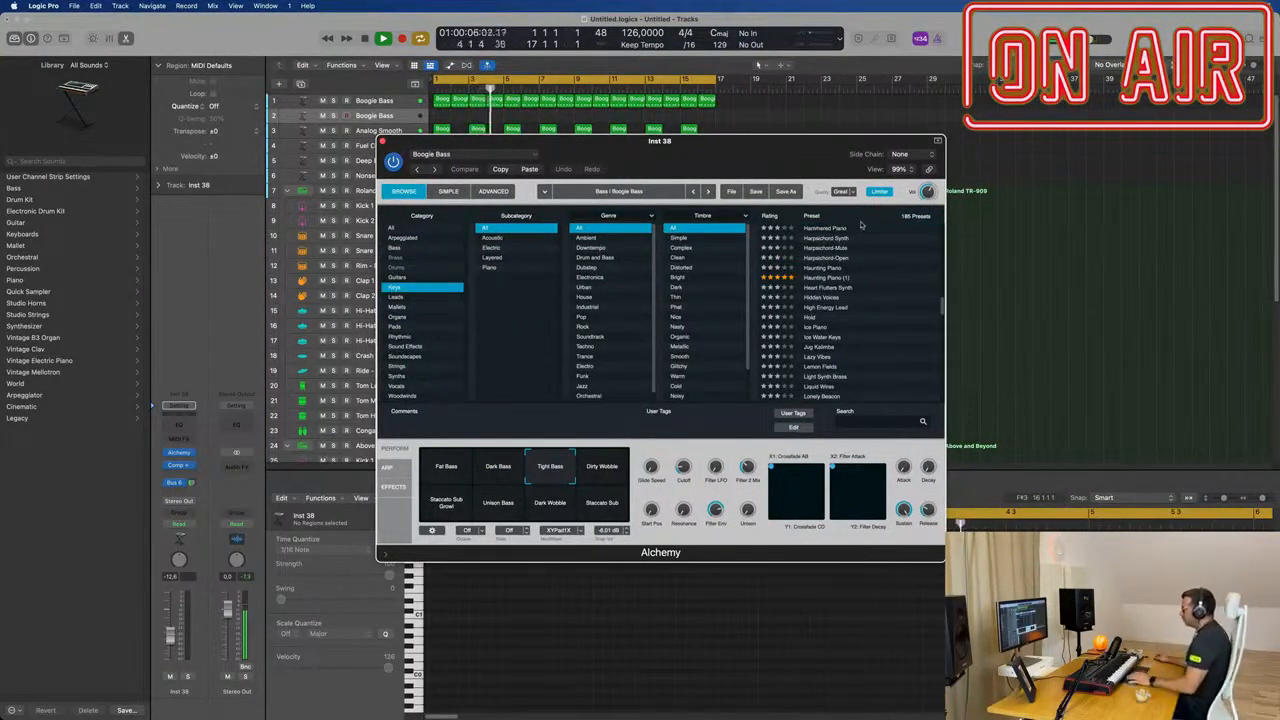
Step: Audition the Hammered Piano preset and its Detuned Keys variation on the new track
{"action": "scroll", "coordinate": [856, 263], "scroll_direction": "up", "scroll_amount": 1}
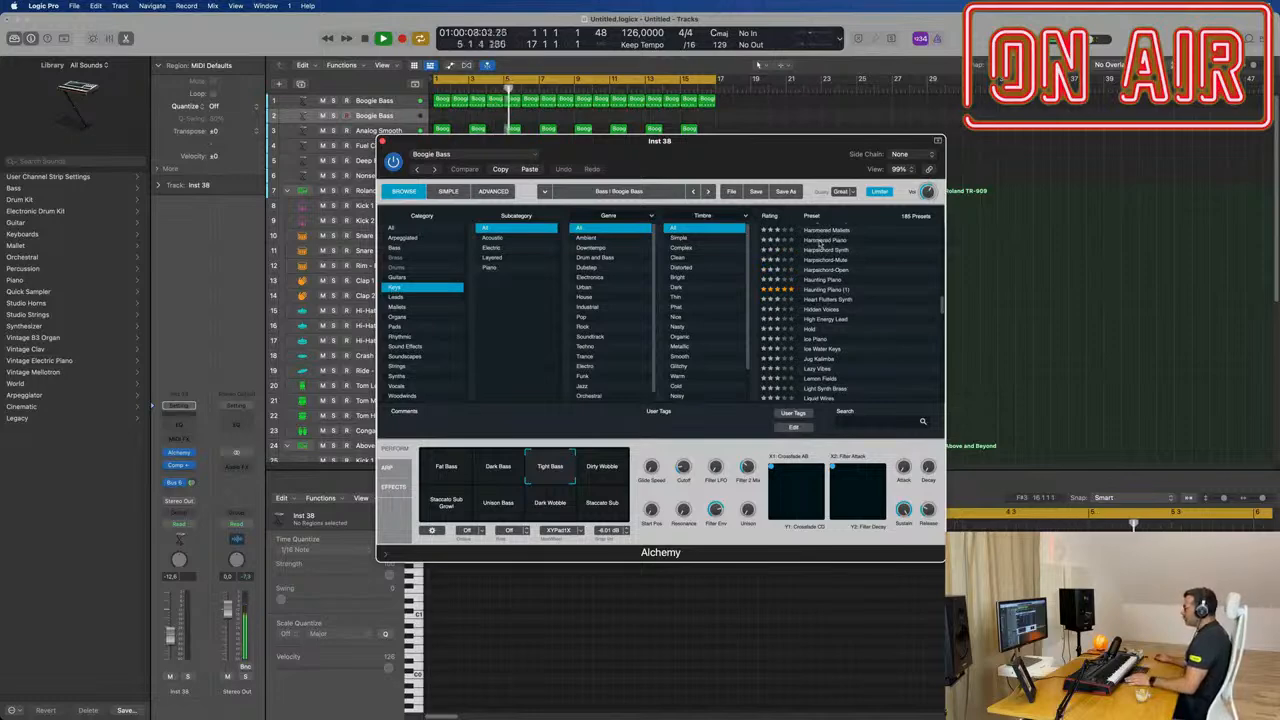
{"action": "left_click", "coordinate": [822, 241]}
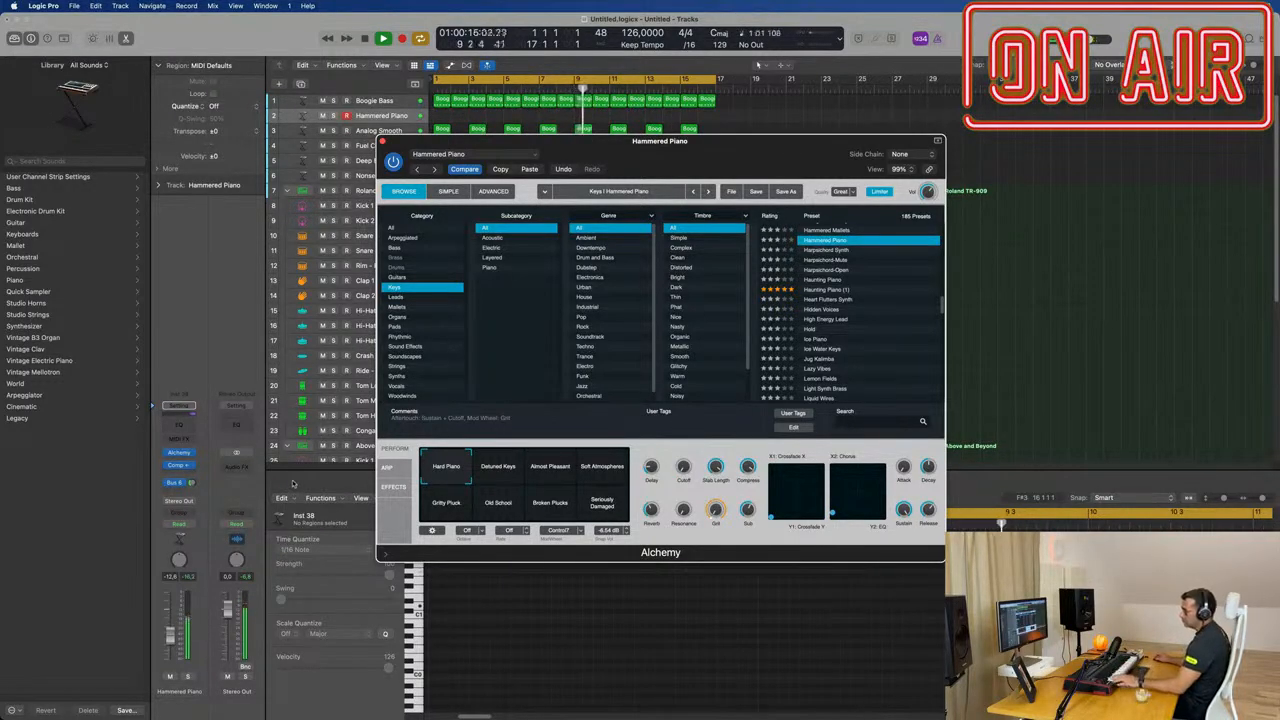
{"action": "left_click", "coordinate": [502, 467]}
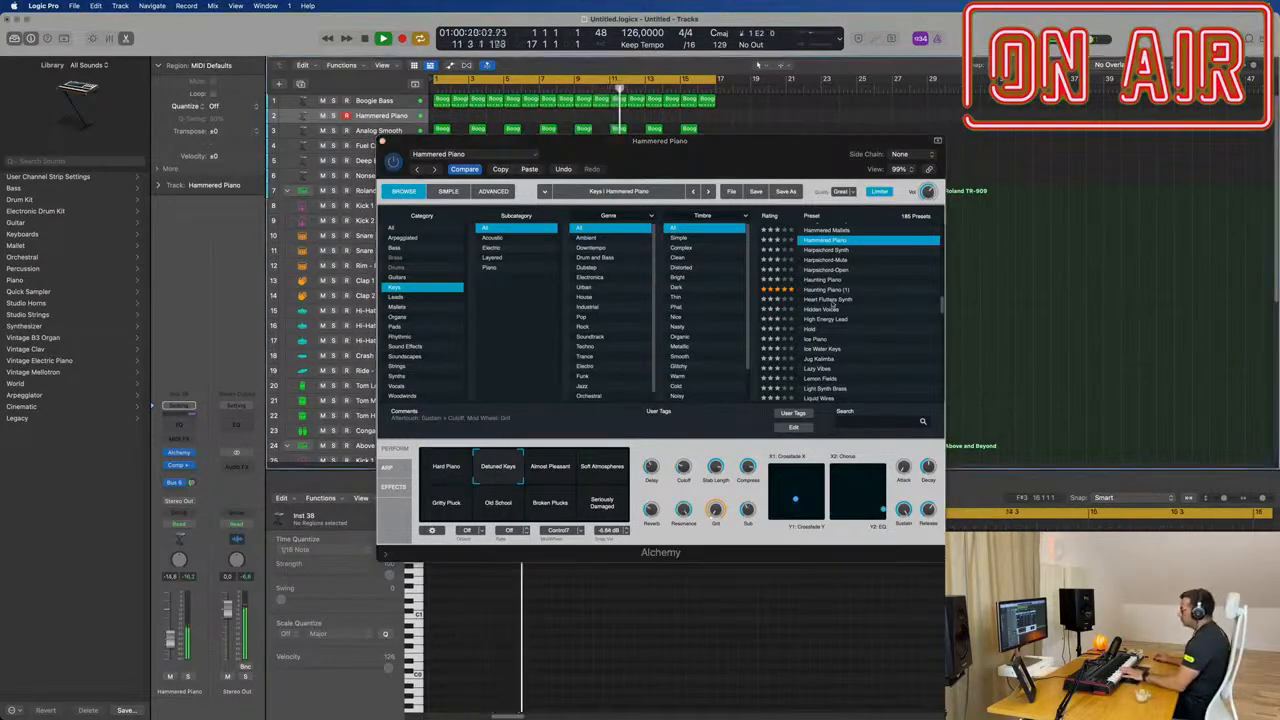
Step: Audition the Groundwater preset, replace it with Glassy Bell Pad and raise the new track's volume to about -6.6 dB
{"action": "scroll", "coordinate": [820, 300], "scroll_direction": "up", "scroll_amount": 5}
{"action": "left_click", "coordinate": [820, 300]}
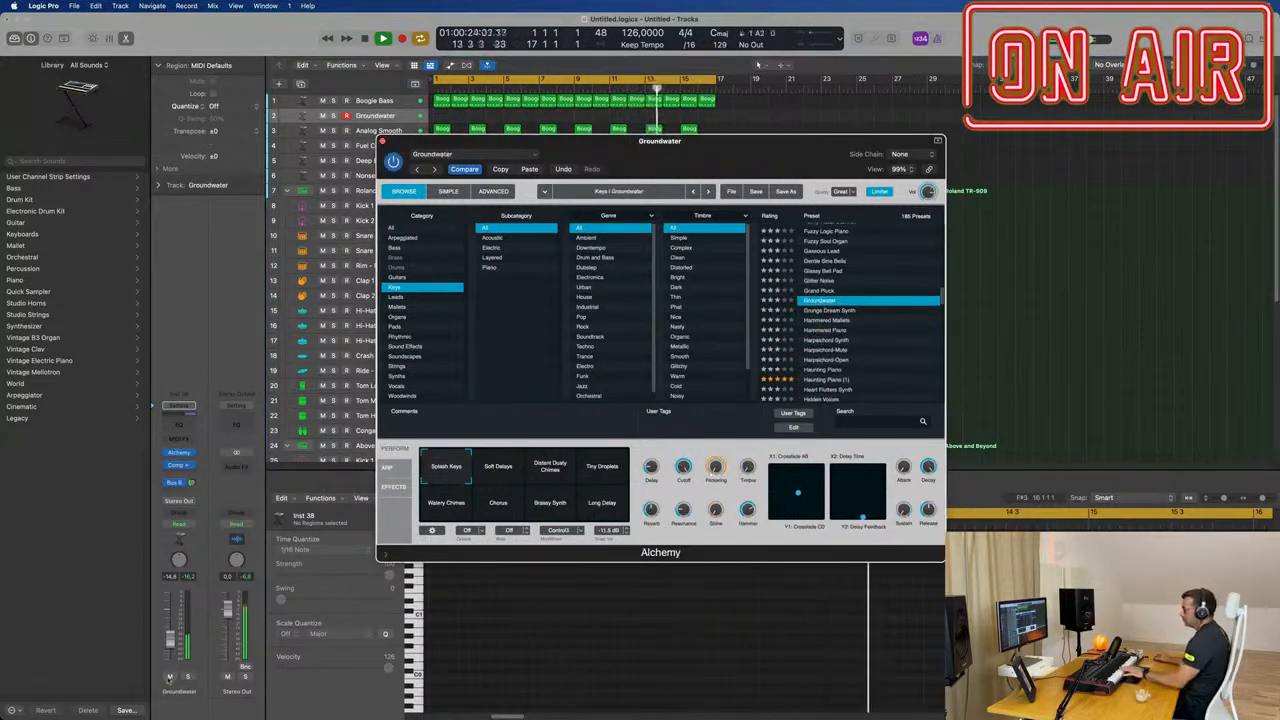
{"action": "left_click", "coordinate": [821, 116]}
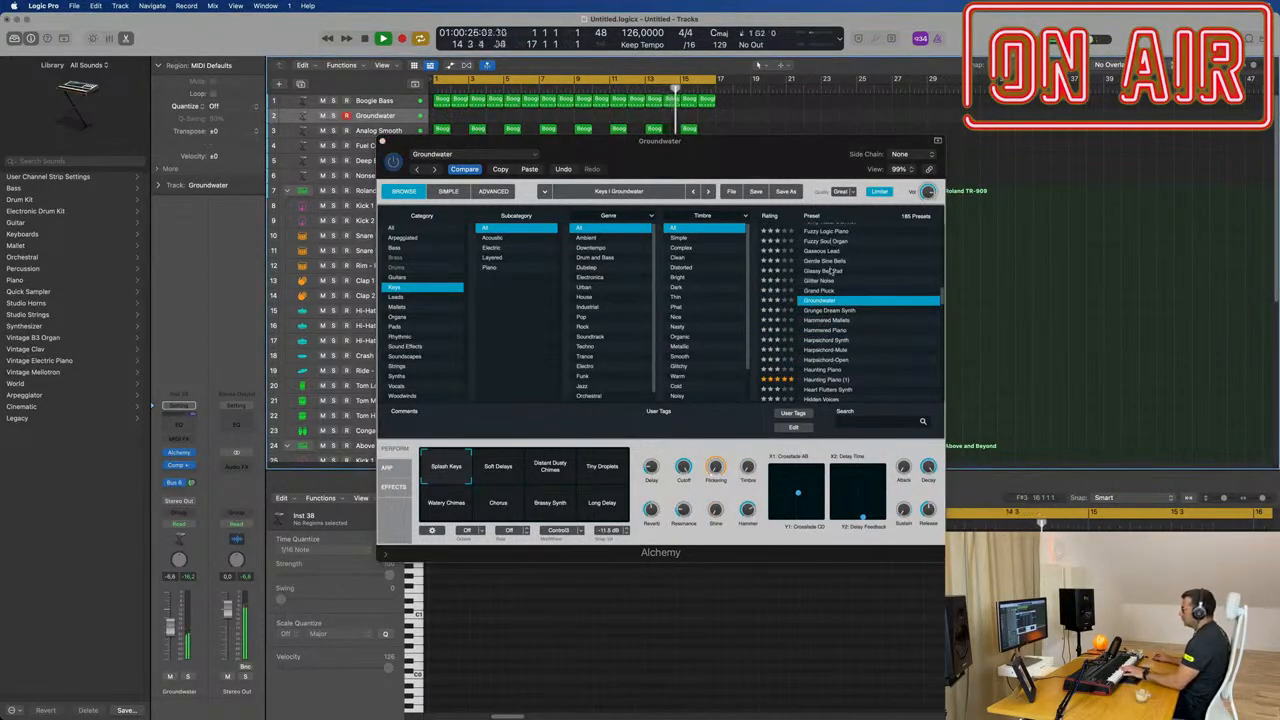
{"action": "left_click", "coordinate": [831, 271]}
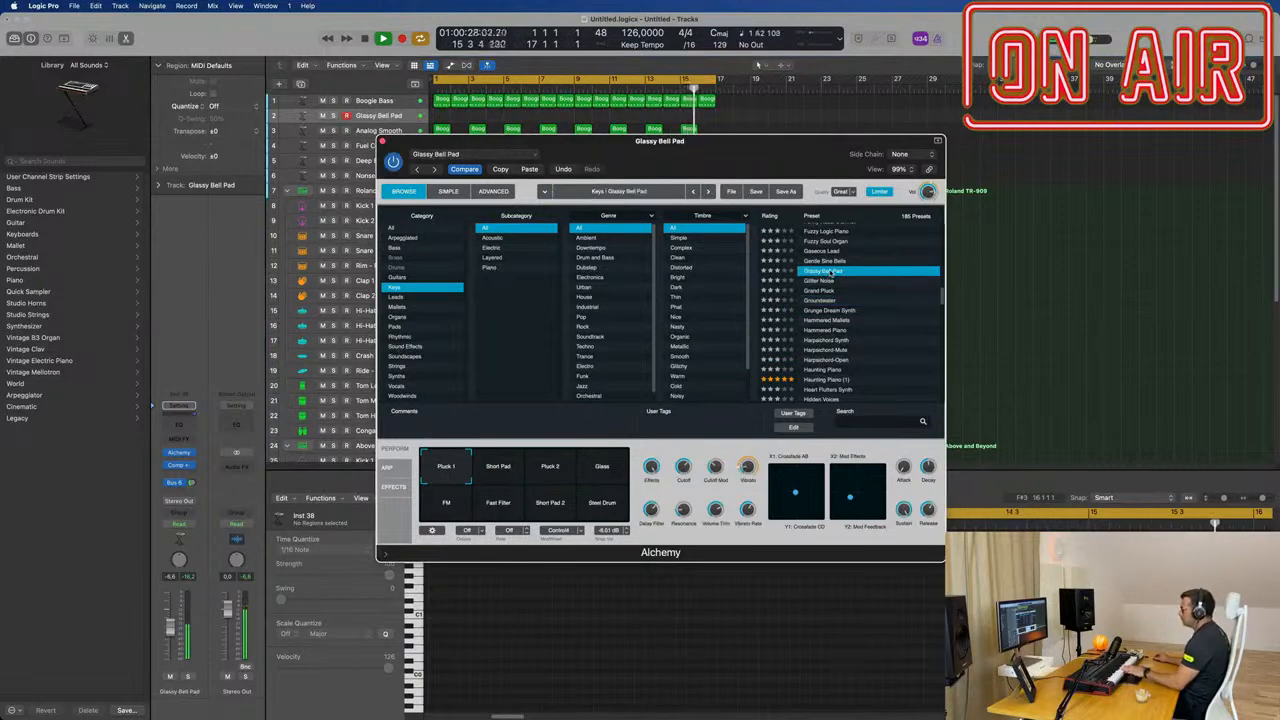
Step: Add a Bus 8 send to the Glassy Bell Pad track and insert SilverVerb on its aux channel
{"action": "left_click", "coordinate": [178, 484]}
{"action": "mouse_move", "coordinate": [172, 504]}
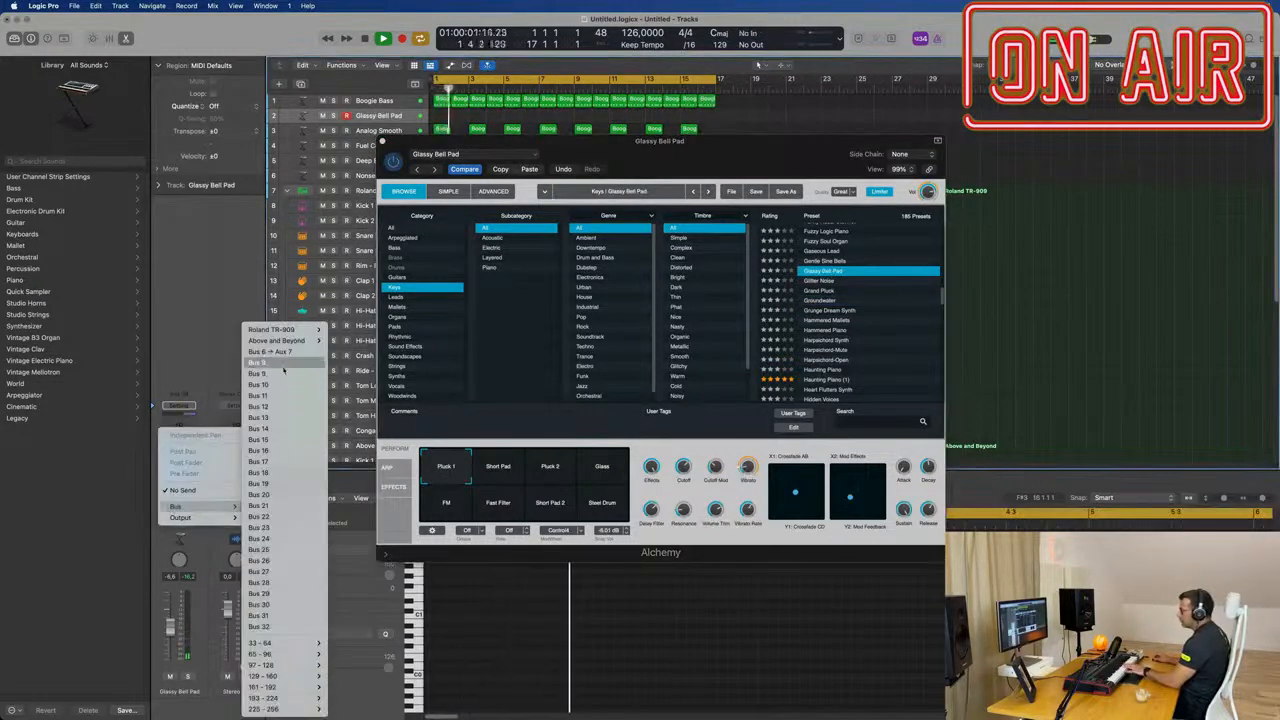
{"action": "left_click", "coordinate": [265, 367]}
{"action": "left_click", "coordinate": [236, 456]}
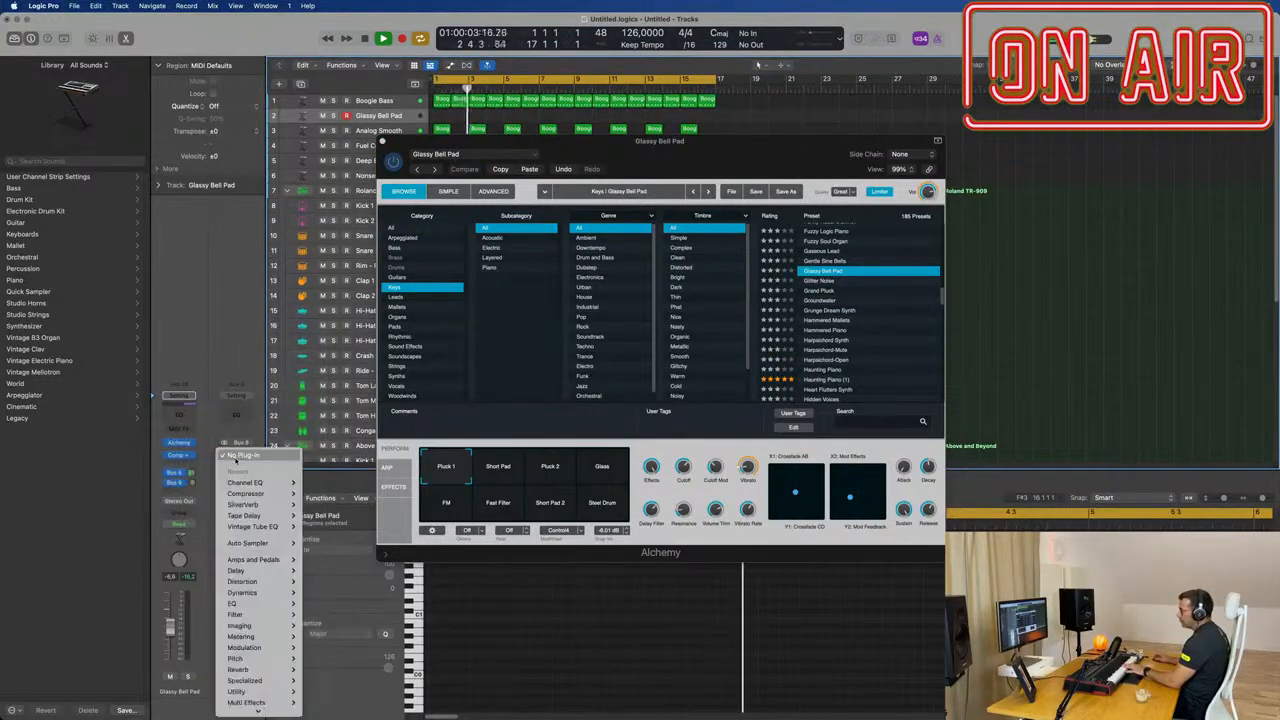
{"action": "mouse_move", "coordinate": [244, 504]}
{"action": "left_click", "coordinate": [318, 505]}
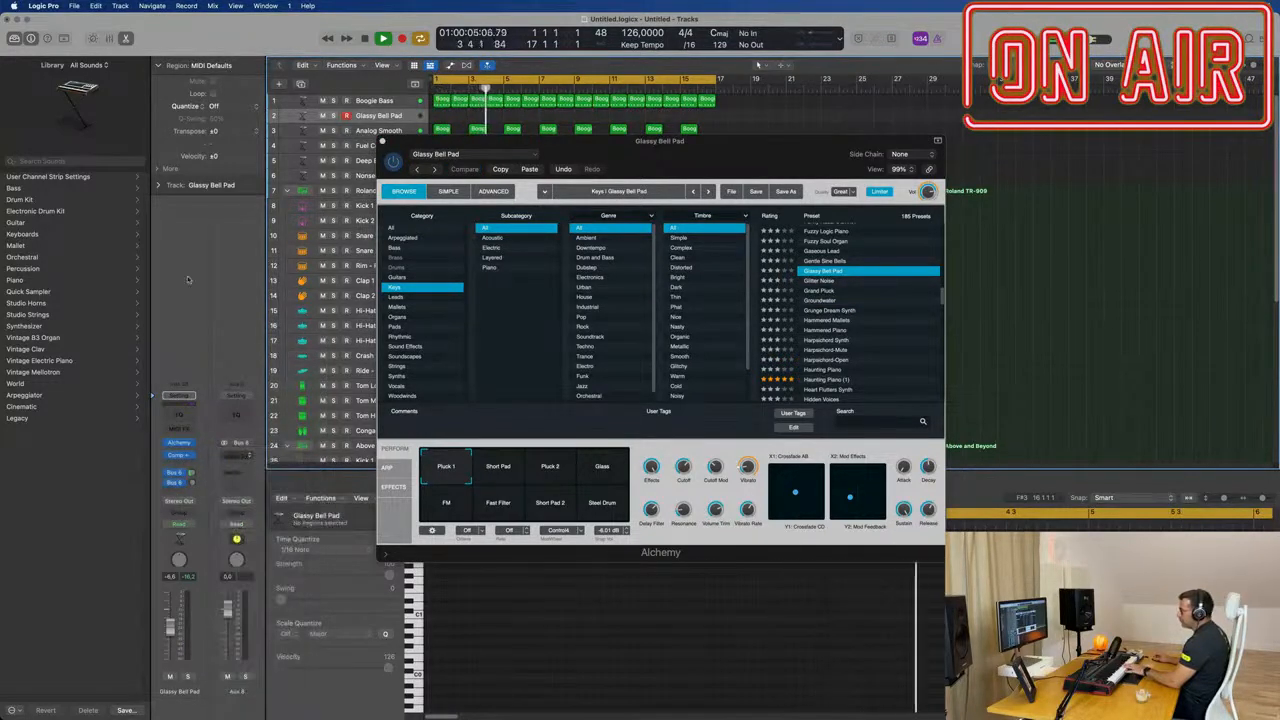
Step: Load the grandiose preset in SilverVerb and raise the Glassy Bell Pad track's Bus 8 send level
{"action": "left_click", "coordinate": [509, 161]}
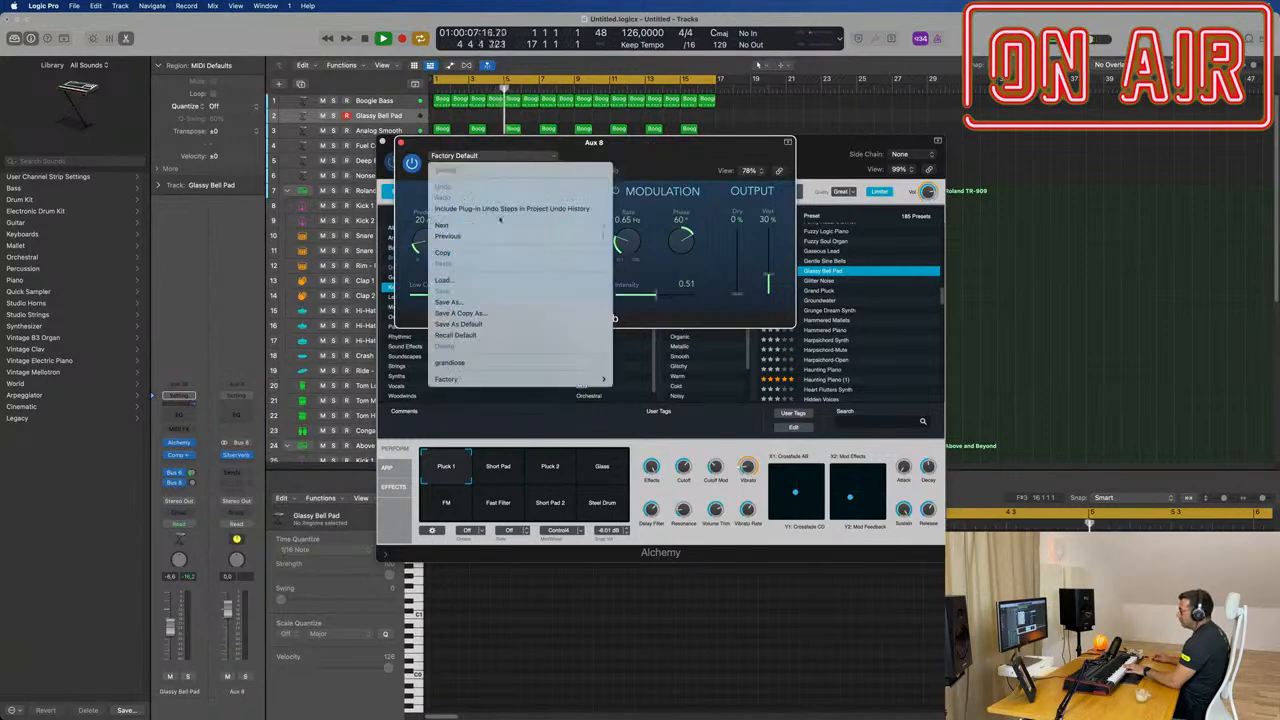
{"action": "left_click", "coordinate": [480, 362]}
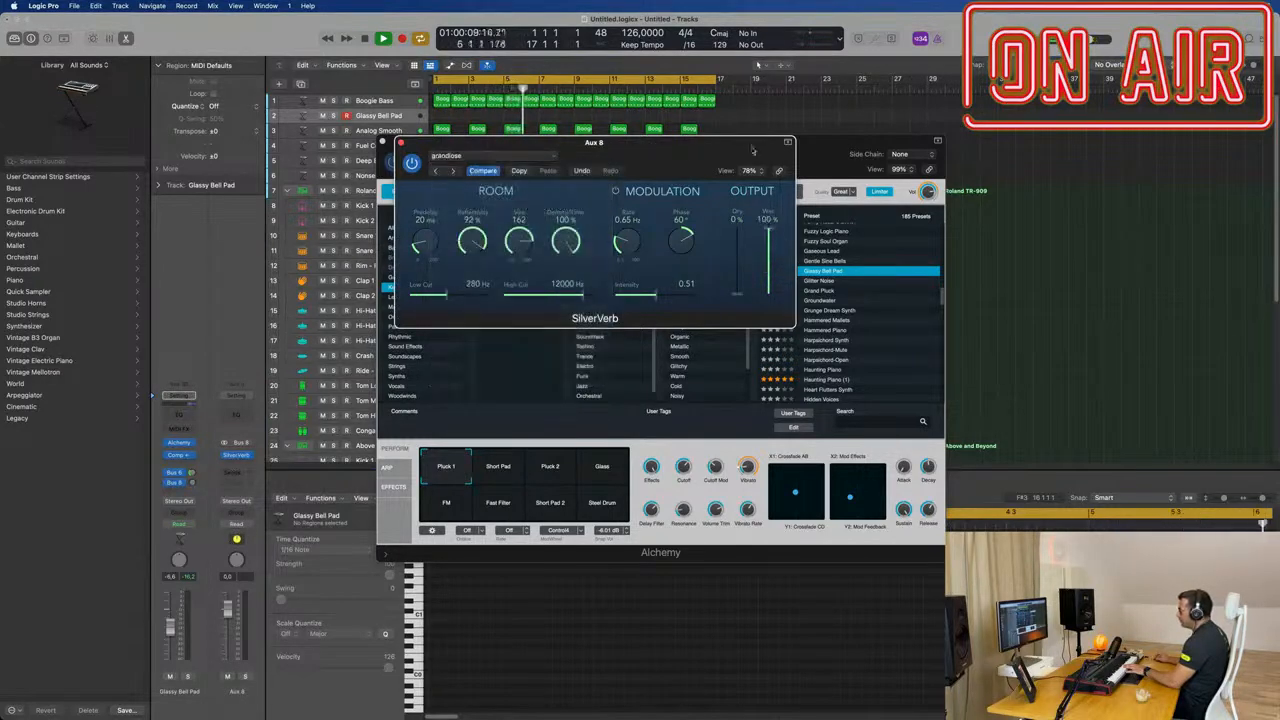
{"action": "left_click_drag", "start_coordinate": [768, 153], "coordinate": [1128, 147]}
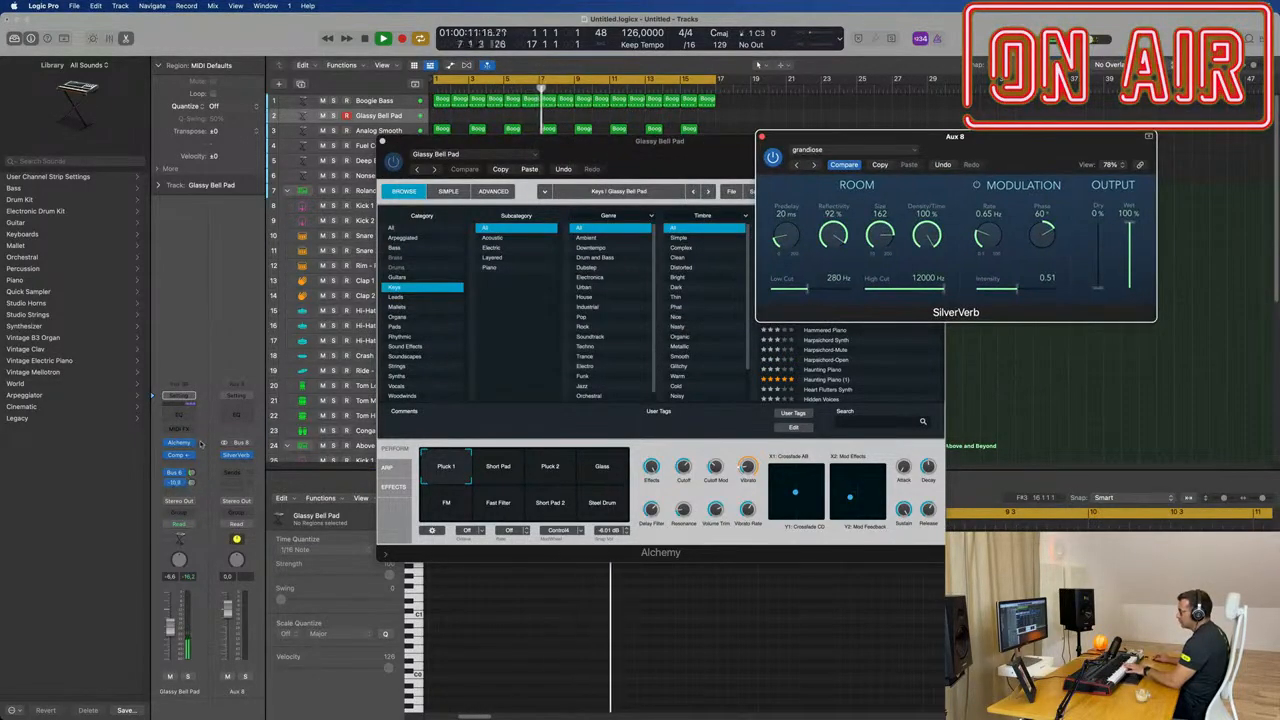
{"action": "left_click_drag", "start_coordinate": [203, 437], "coordinate": [203, 442]}
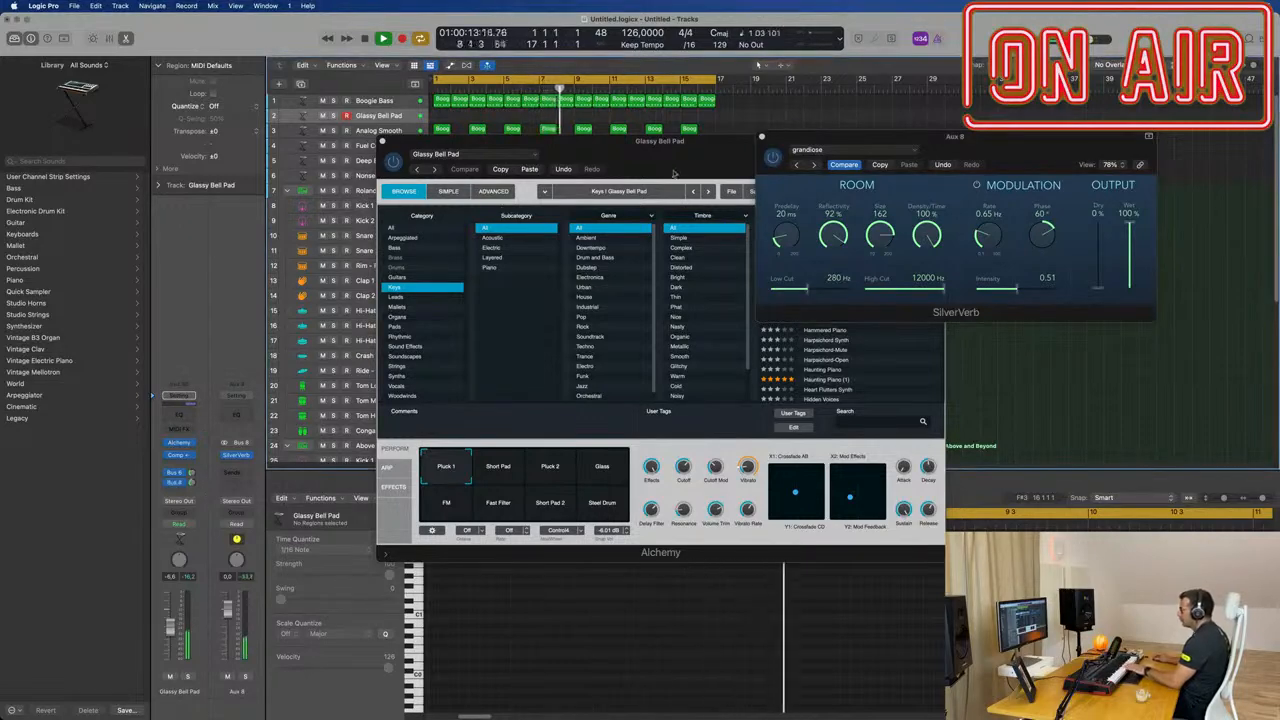
{"action": "left_click_drag", "start_coordinate": [682, 161], "coordinate": [572, 257]}
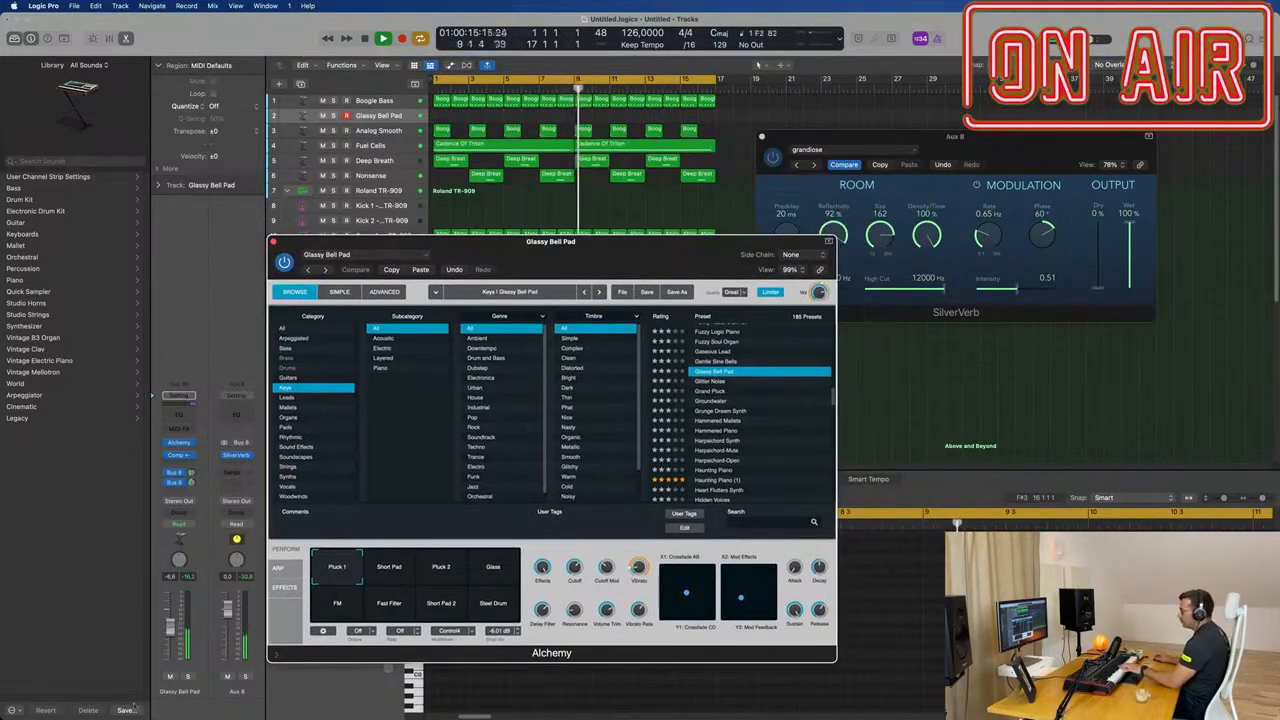
Step: Raise the track's volume to about -2.9 dB, audition the Gaseous Lead preset and lower the volume to about -11.2 dB
{"action": "left_click_drag", "start_coordinate": [174, 621], "coordinate": [173, 616]}
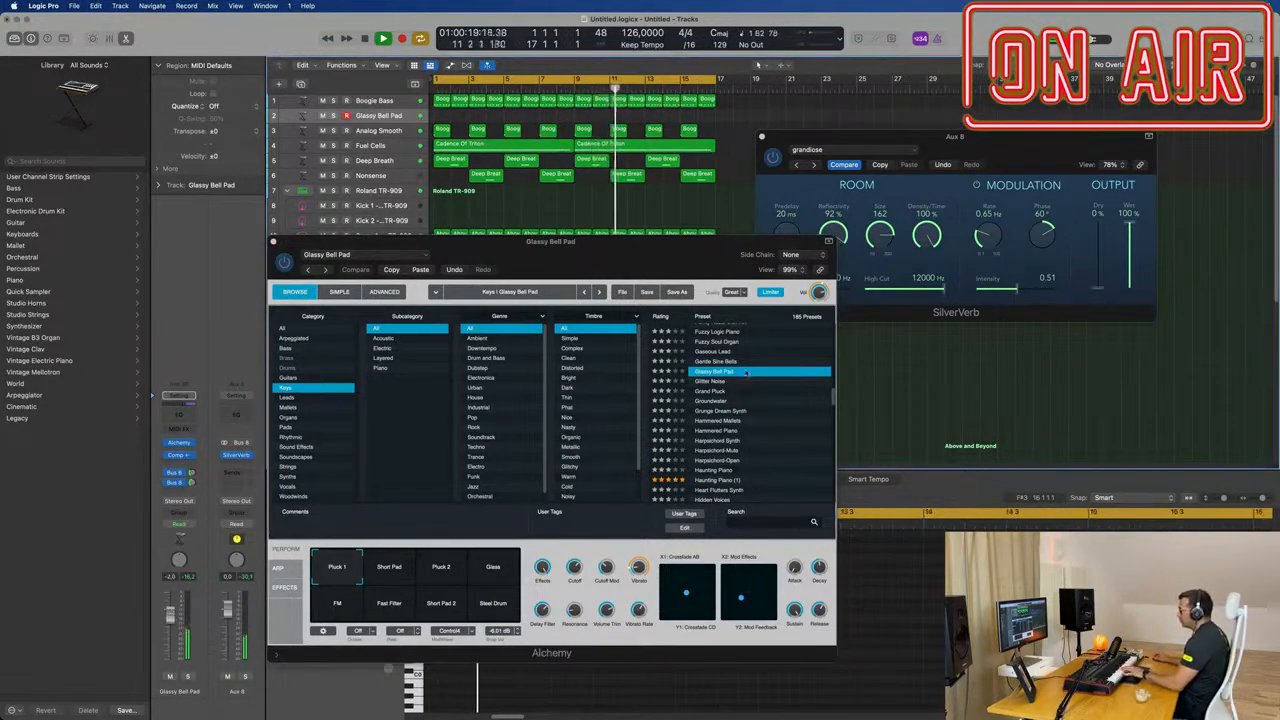
{"action": "left_click", "coordinate": [718, 352]}
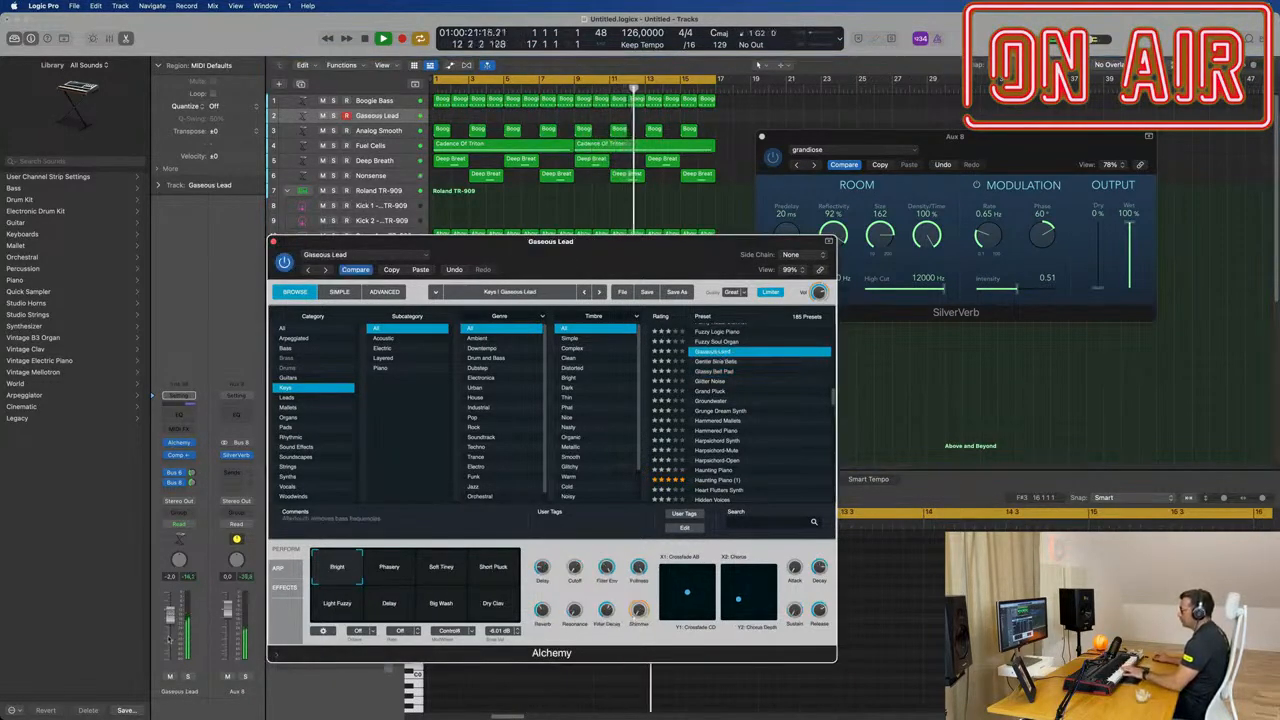
{"action": "left_click_drag", "start_coordinate": [170, 617], "coordinate": [170, 632]}
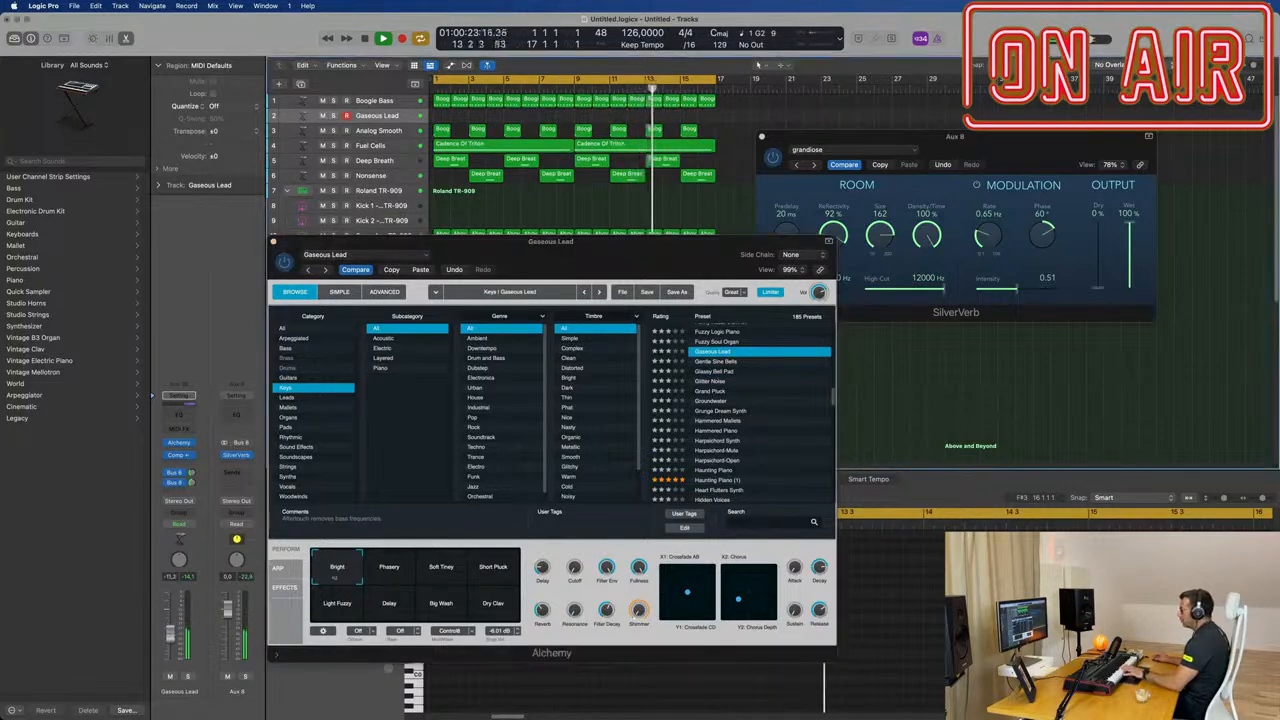
Step: Audition the Four Walls, FM Dark Electric Piano and FM Light Electric Piano presets in Alchemy
{"action": "scroll", "coordinate": [719, 380], "scroll_direction": "up", "scroll_amount": 3}
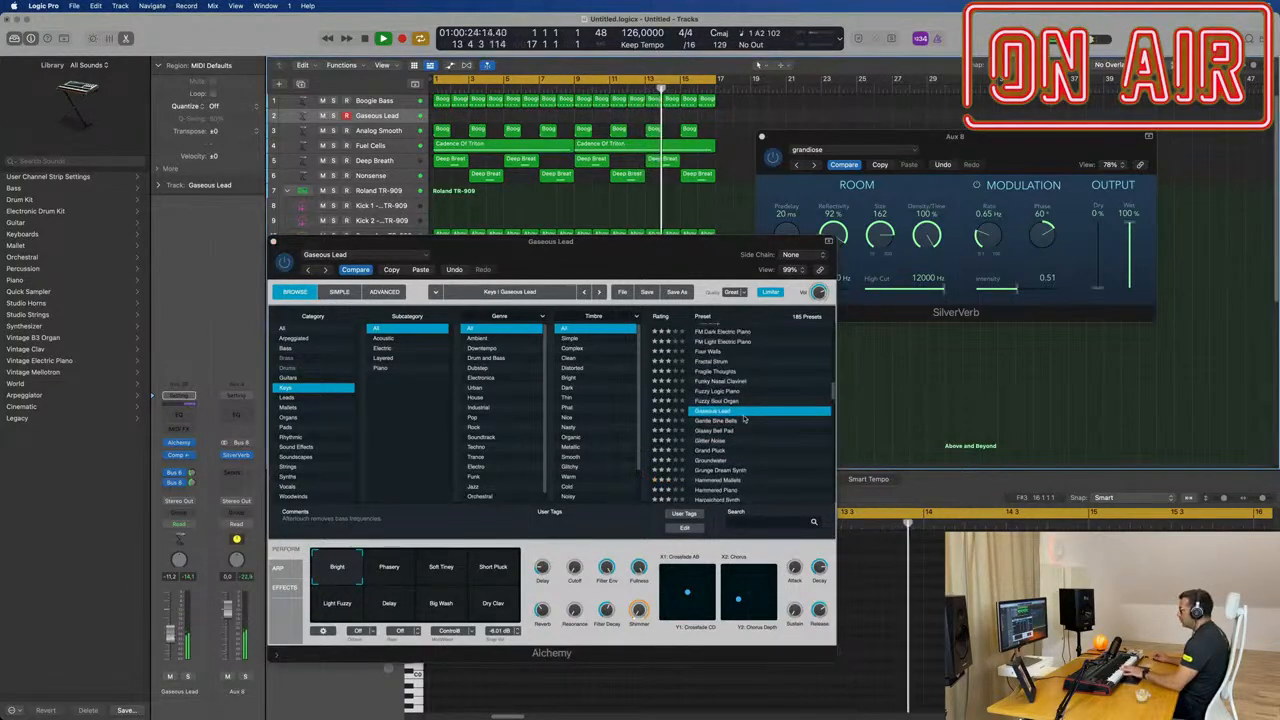
{"action": "left_click", "coordinate": [712, 352]}
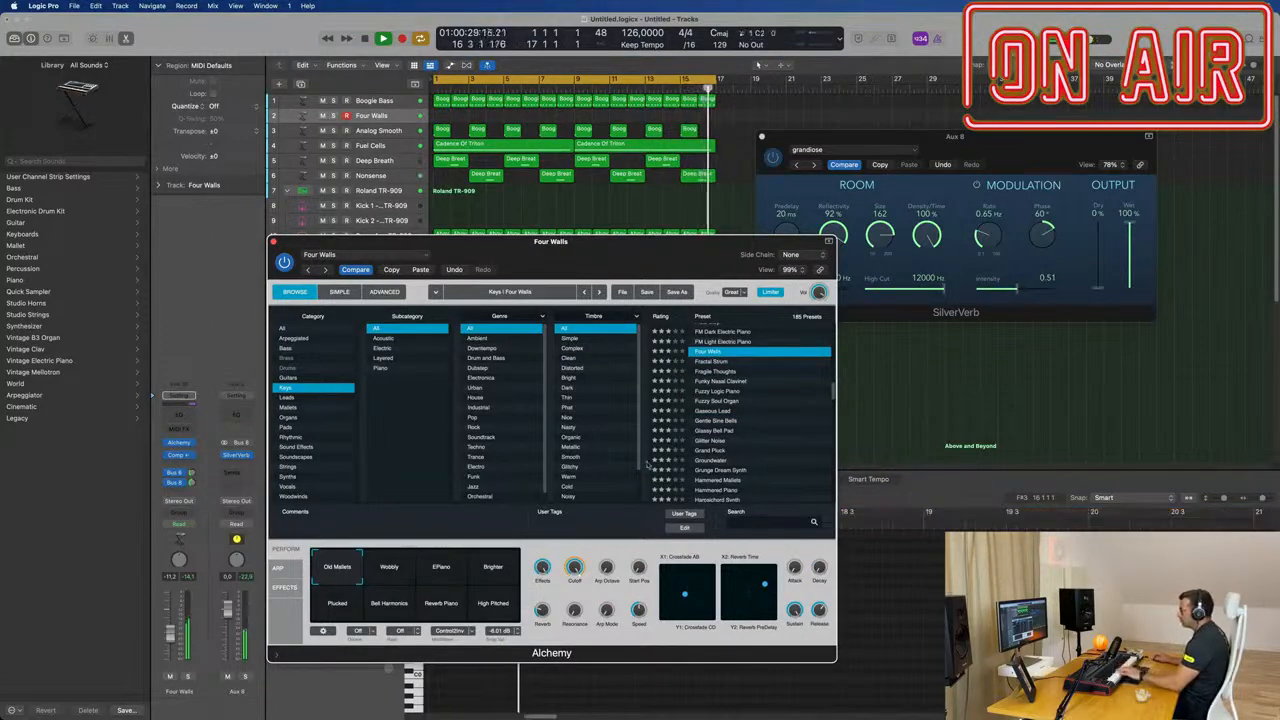
{"action": "scroll", "coordinate": [752, 420], "scroll_direction": "up", "scroll_amount": 3}
{"action": "left_click", "coordinate": [728, 409]}
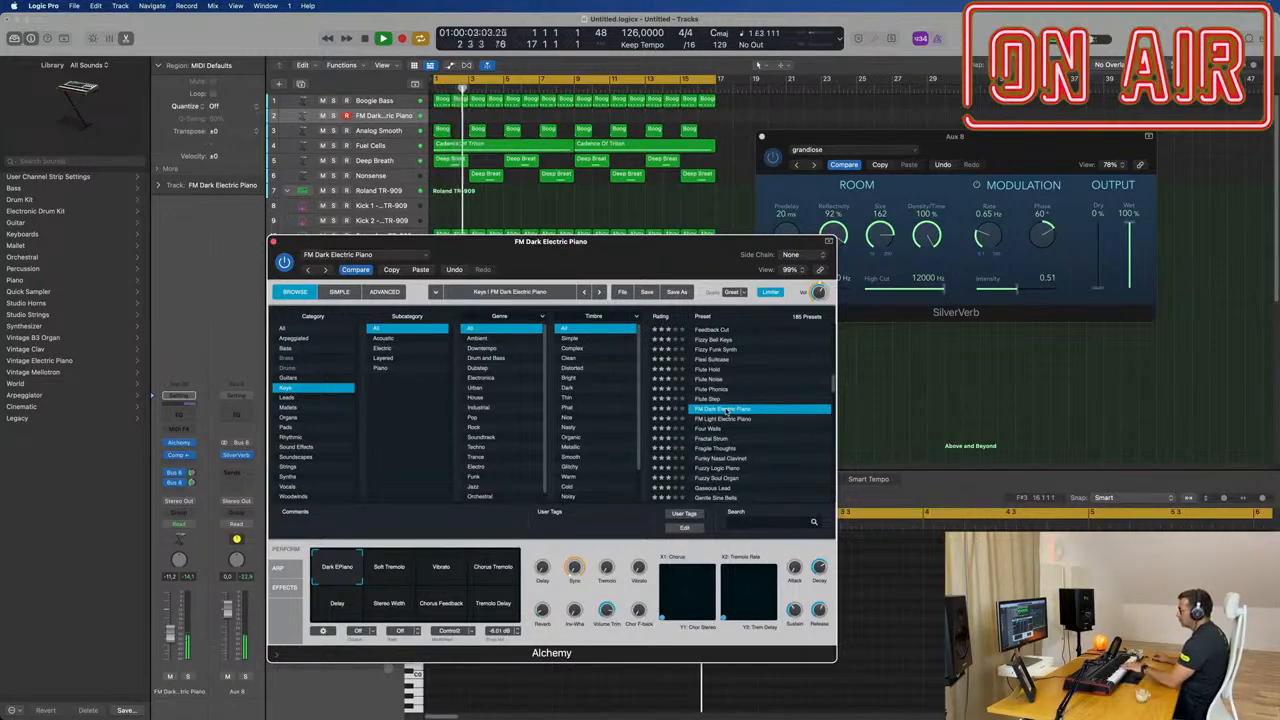
{"action": "left_click", "coordinate": [714, 419]}
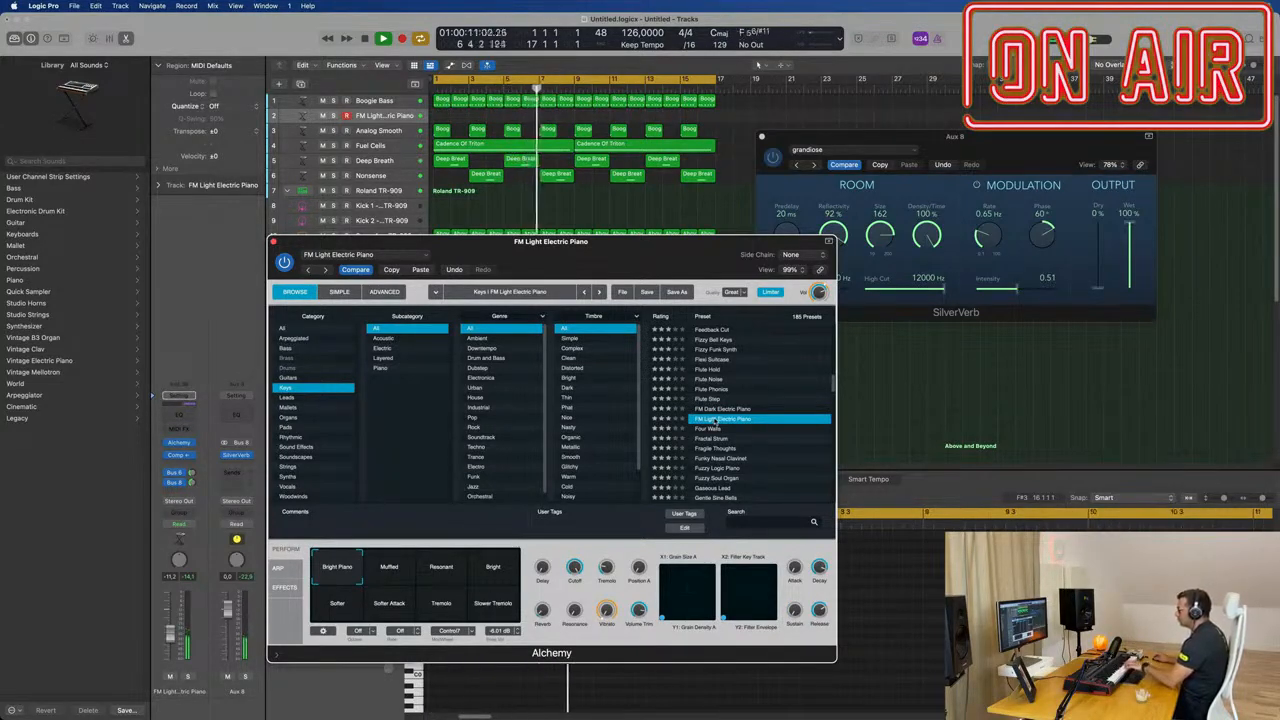
{"action": "left_click", "coordinate": [740, 409]}
Step: Audition the Feedback Cut and Dusty Record Synth presets on the same track
{"action": "scroll", "coordinate": [760, 395], "scroll_direction": "up", "scroll_amount": 2}
{"action": "left_click", "coordinate": [716, 387]}
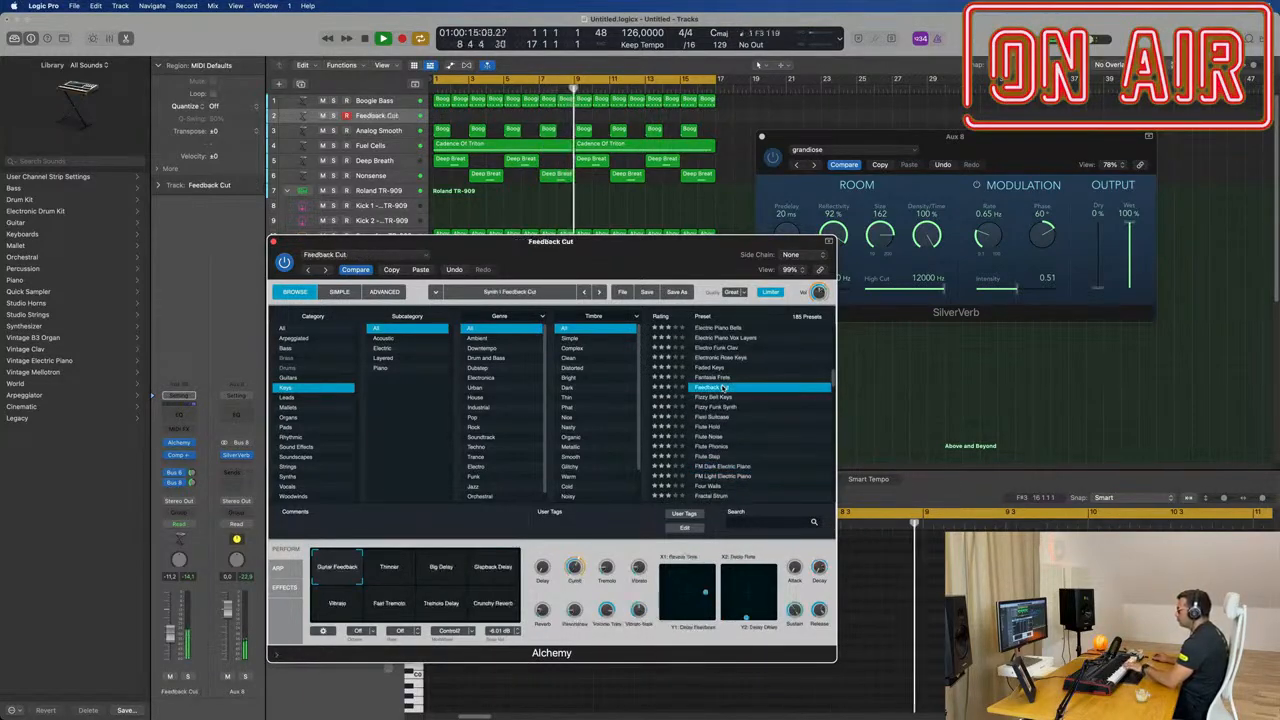
{"action": "scroll", "coordinate": [769, 353], "scroll_direction": "up", "scroll_amount": 2}
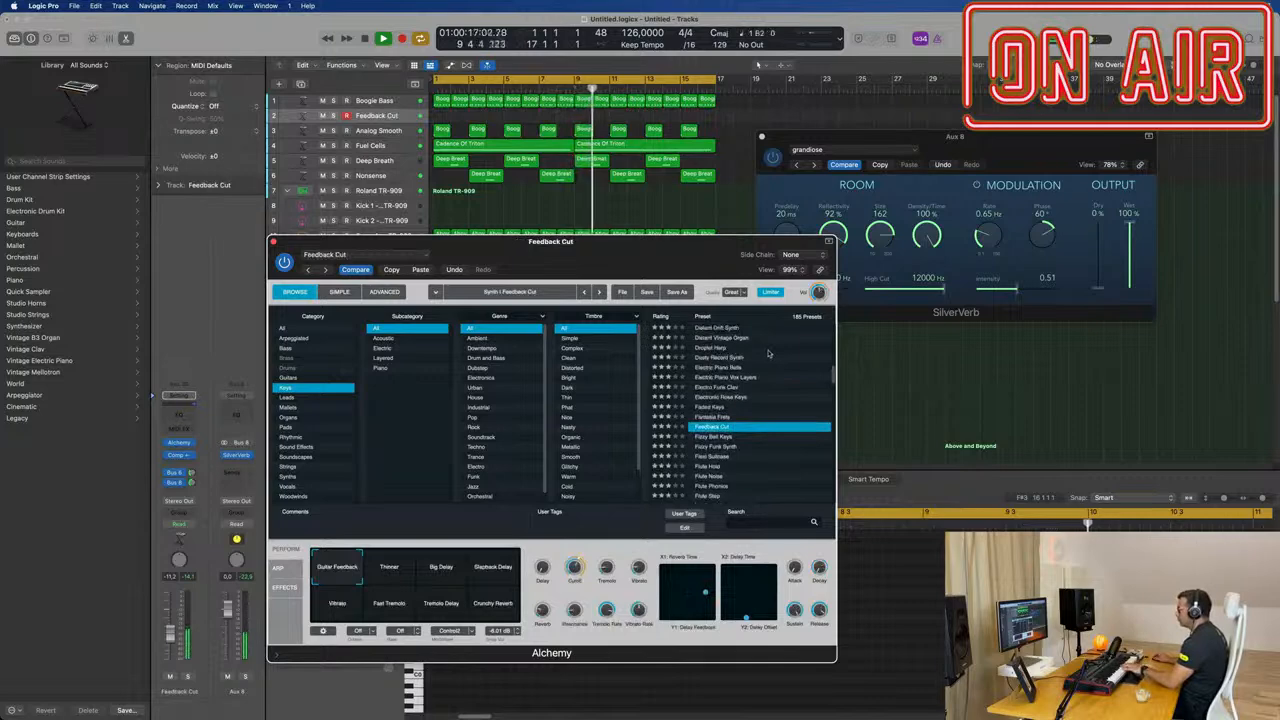
{"action": "left_click", "coordinate": [721, 358]}
{"action": "scroll", "coordinate": [726, 345], "scroll_direction": "up", "scroll_amount": 8}
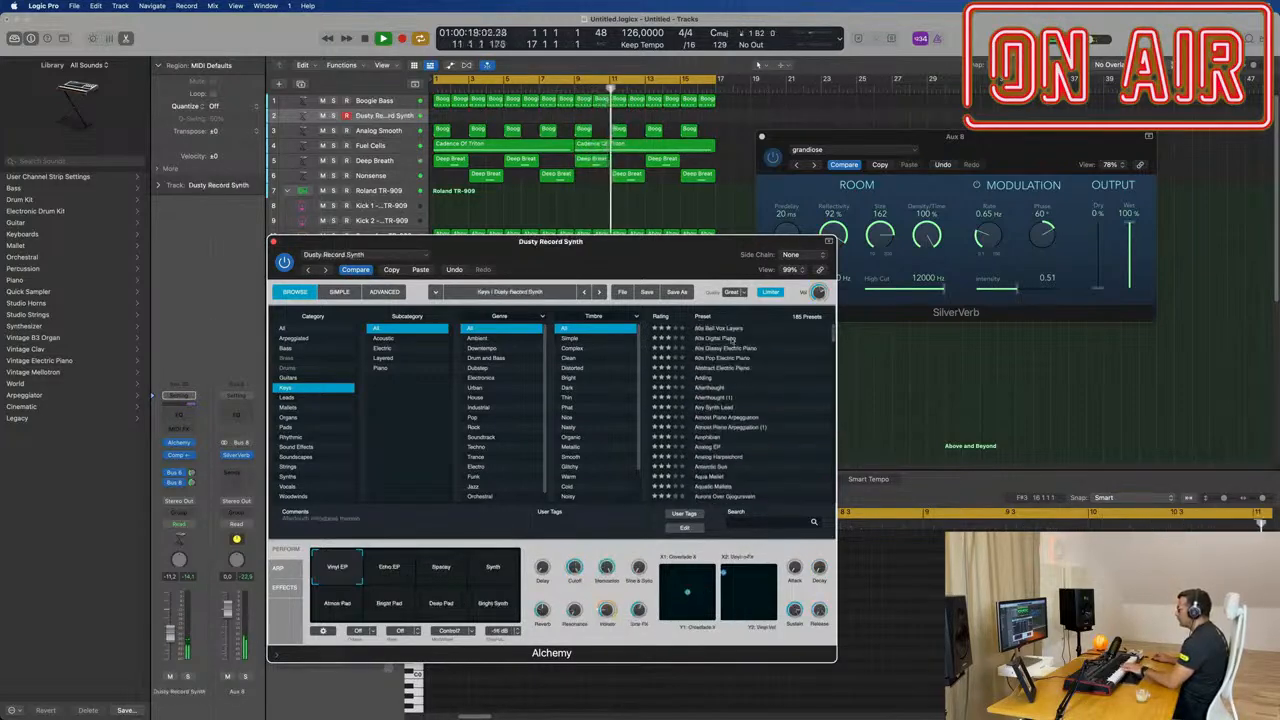
Step: Audition 80s Bell Vox Layers, the 80s Digital, Glassy Electric and Pop Electric Piano presets, Abstract Electric Piano and Adding
{"action": "left_click", "coordinate": [725, 328]}
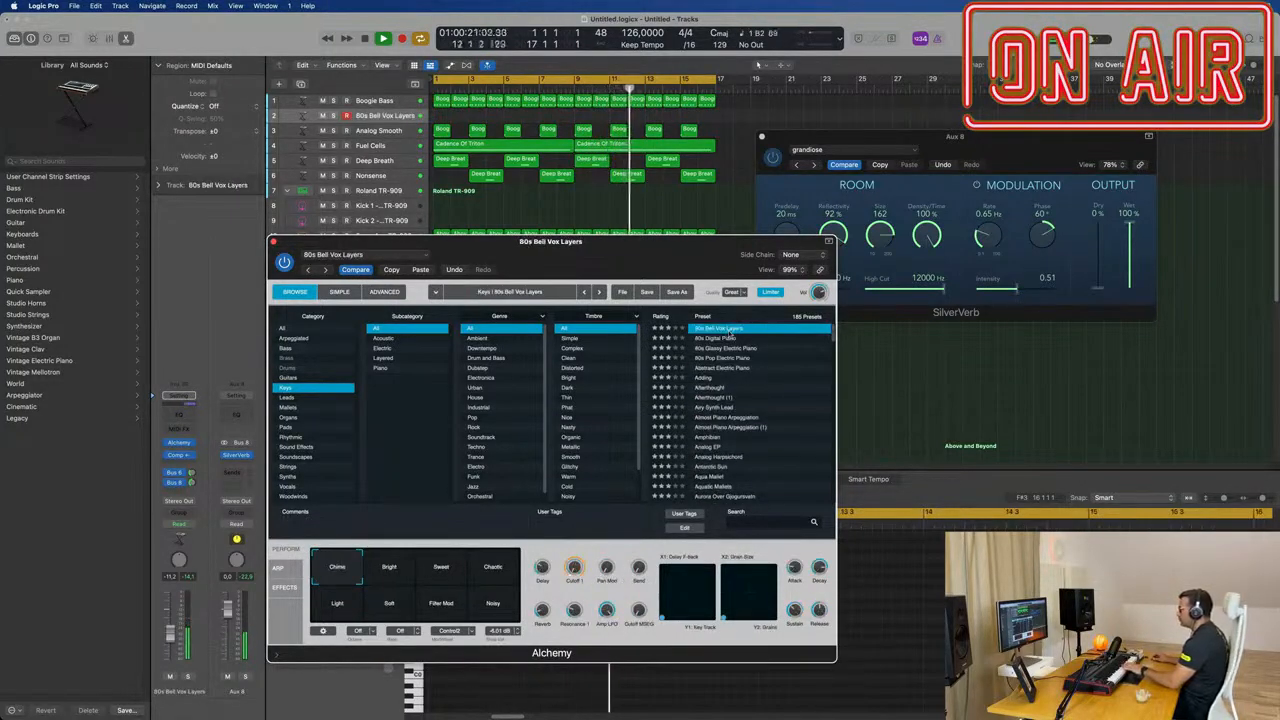
{"action": "left_click", "coordinate": [726, 340]}
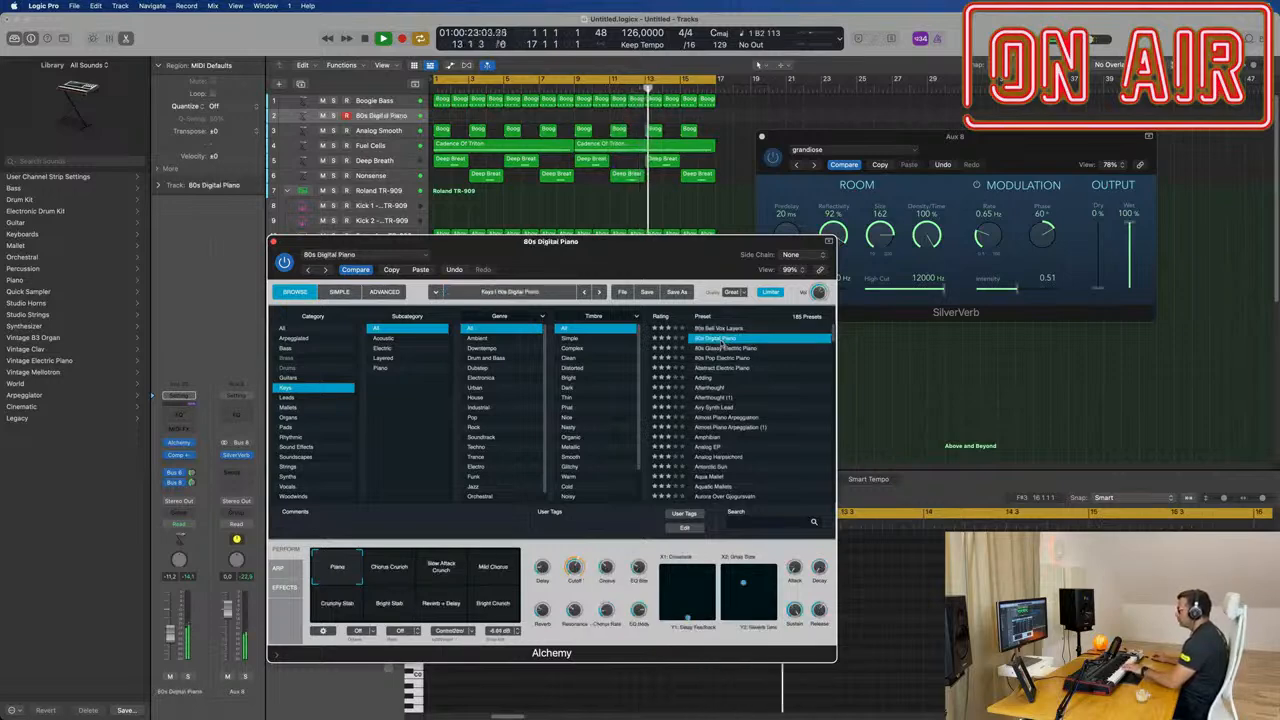
{"action": "left_click", "coordinate": [733, 349]}
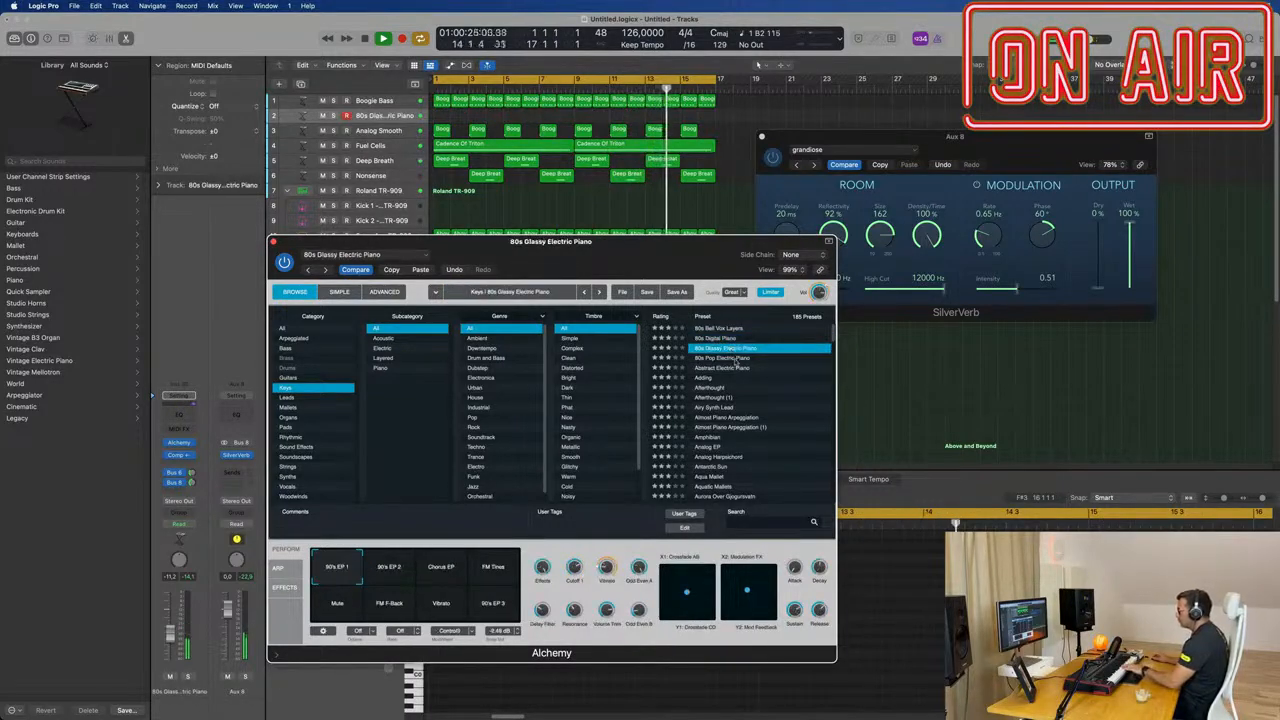
{"action": "left_click", "coordinate": [735, 358]}
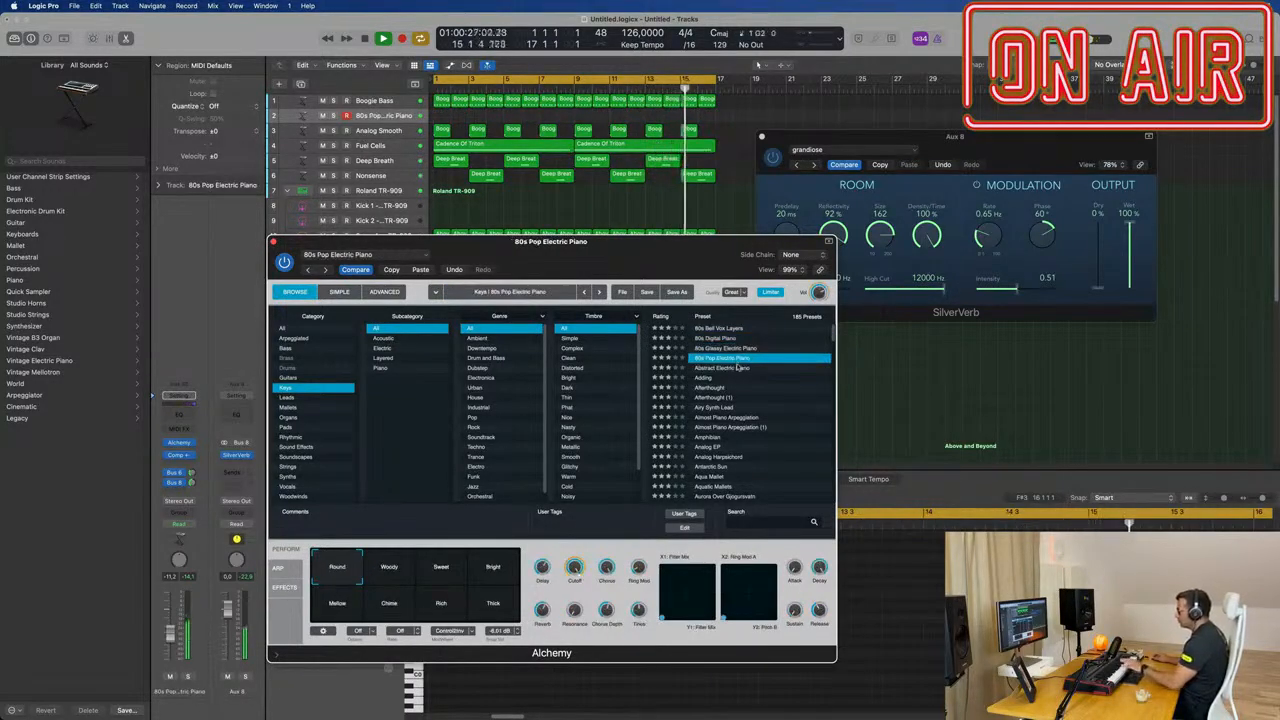
{"action": "left_click", "coordinate": [735, 368]}
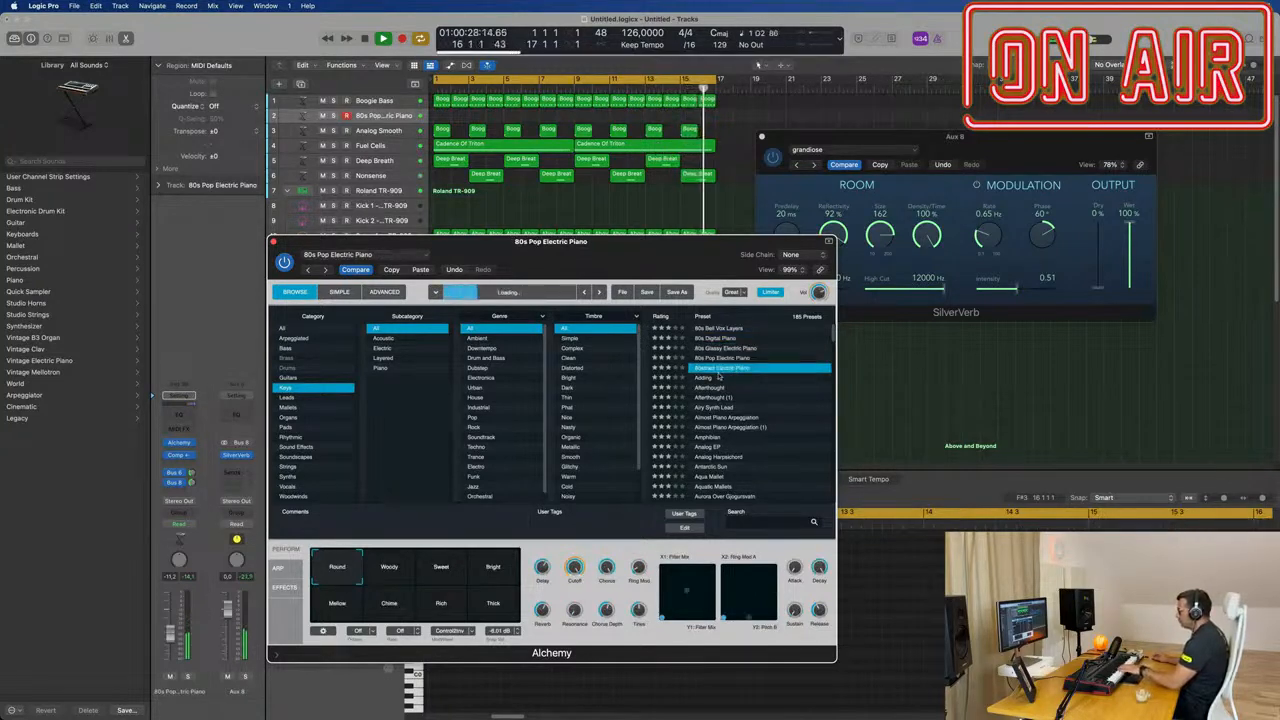
{"action": "left_click", "coordinate": [705, 378]}
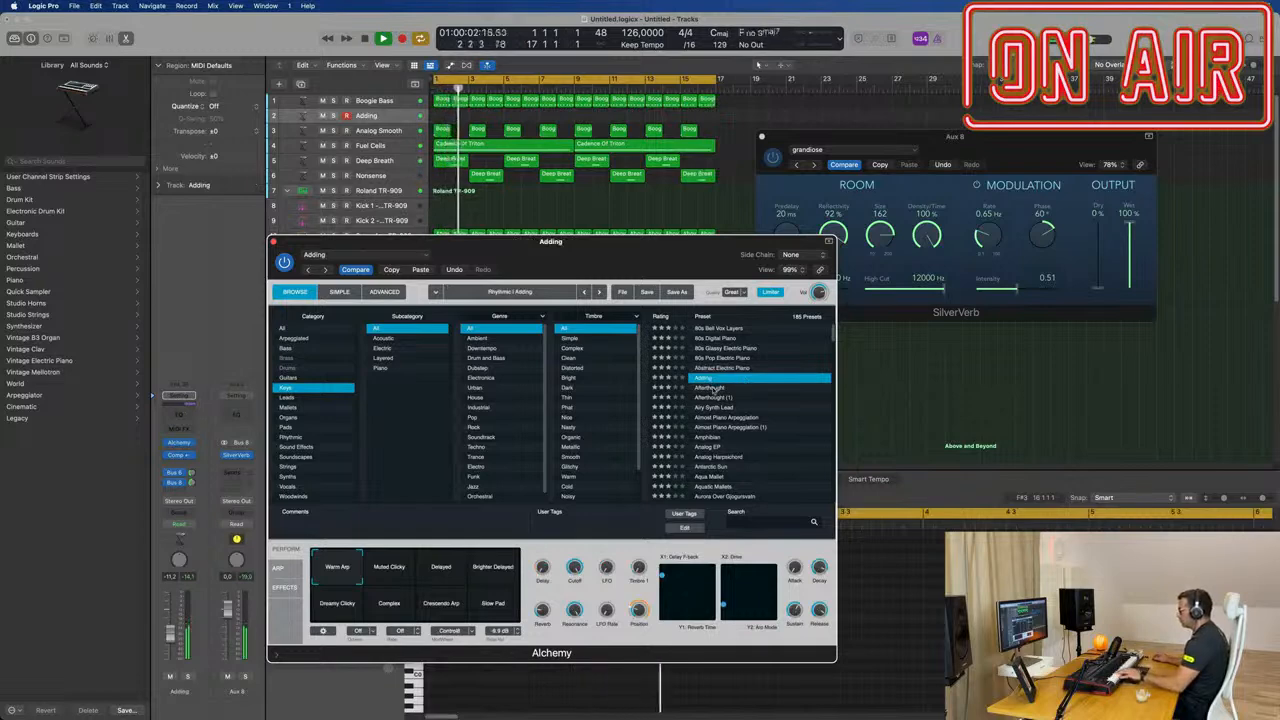
Step: Load the Airy Synth Lead preset, lower the track's volume to about -17.6 dB and uncover the arrangement
{"action": "left_click", "coordinate": [712, 408]}
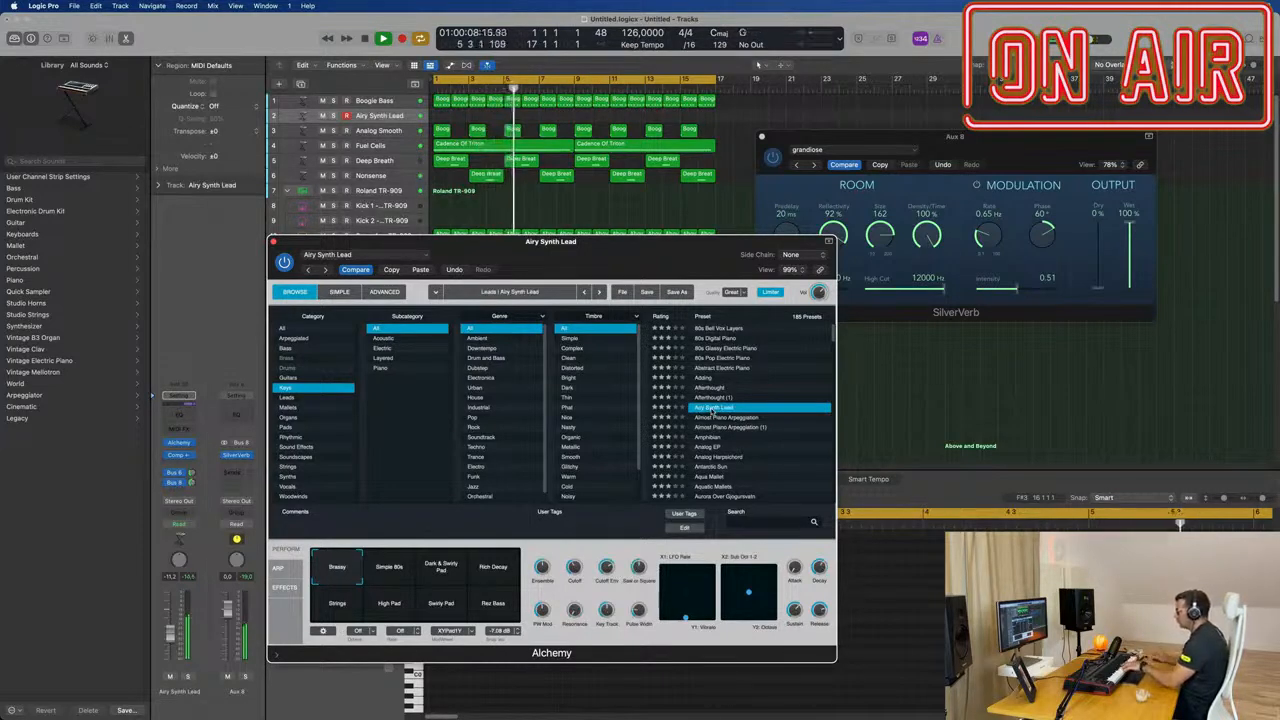
{"action": "left_click_drag", "start_coordinate": [721, 272], "coordinate": [877, 233]}
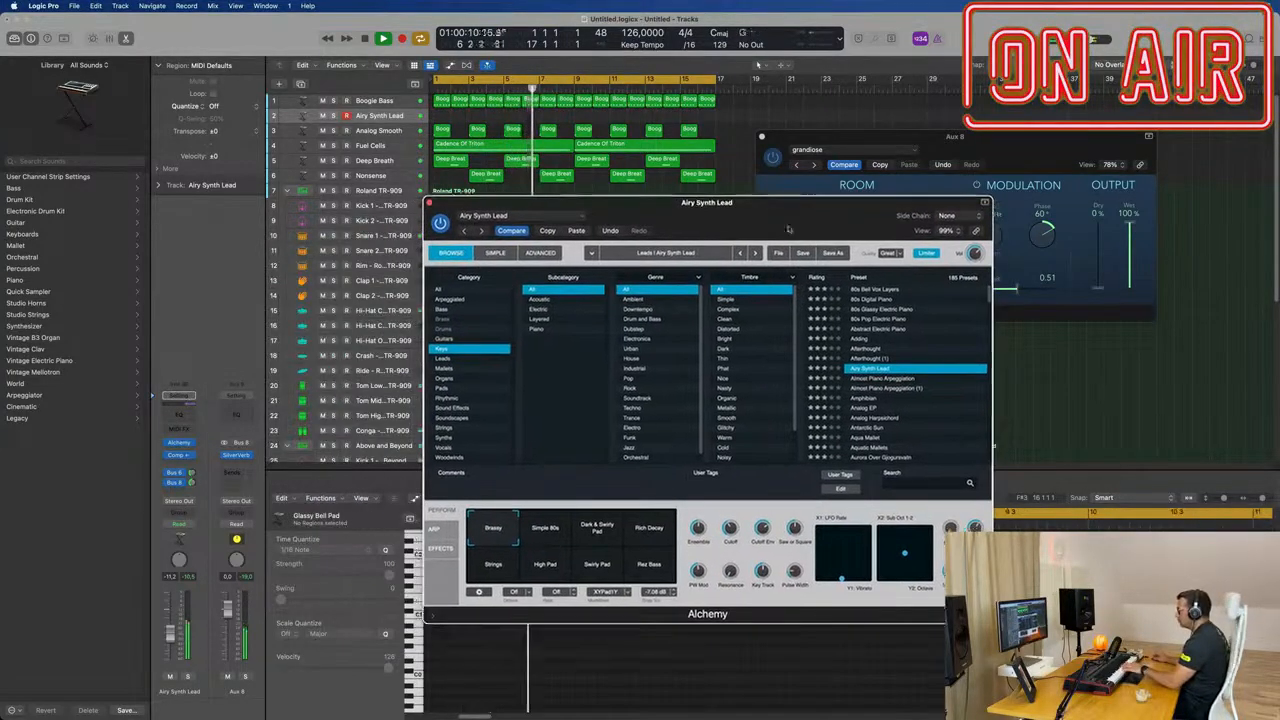
{"action": "left_click", "coordinate": [437, 529]}
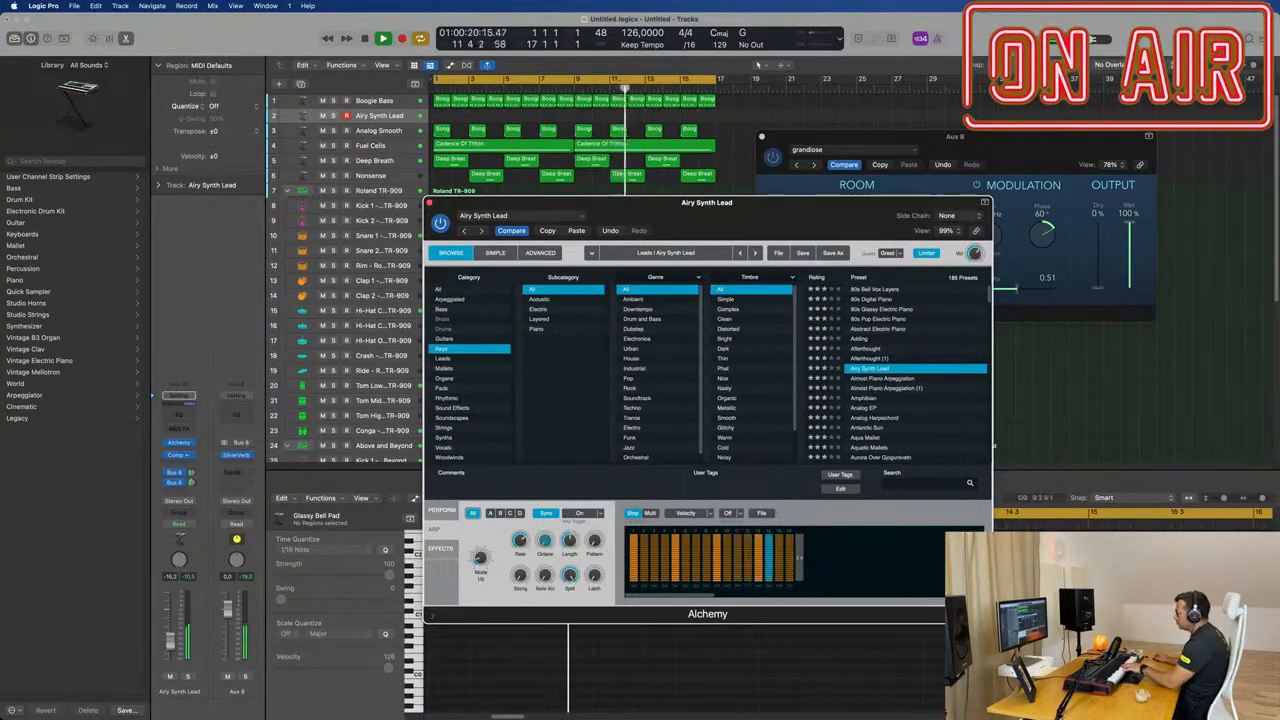
{"action": "left_click_drag", "start_coordinate": [170, 652], "coordinate": [170, 645]}
{"action": "left_click", "coordinate": [440, 511]}
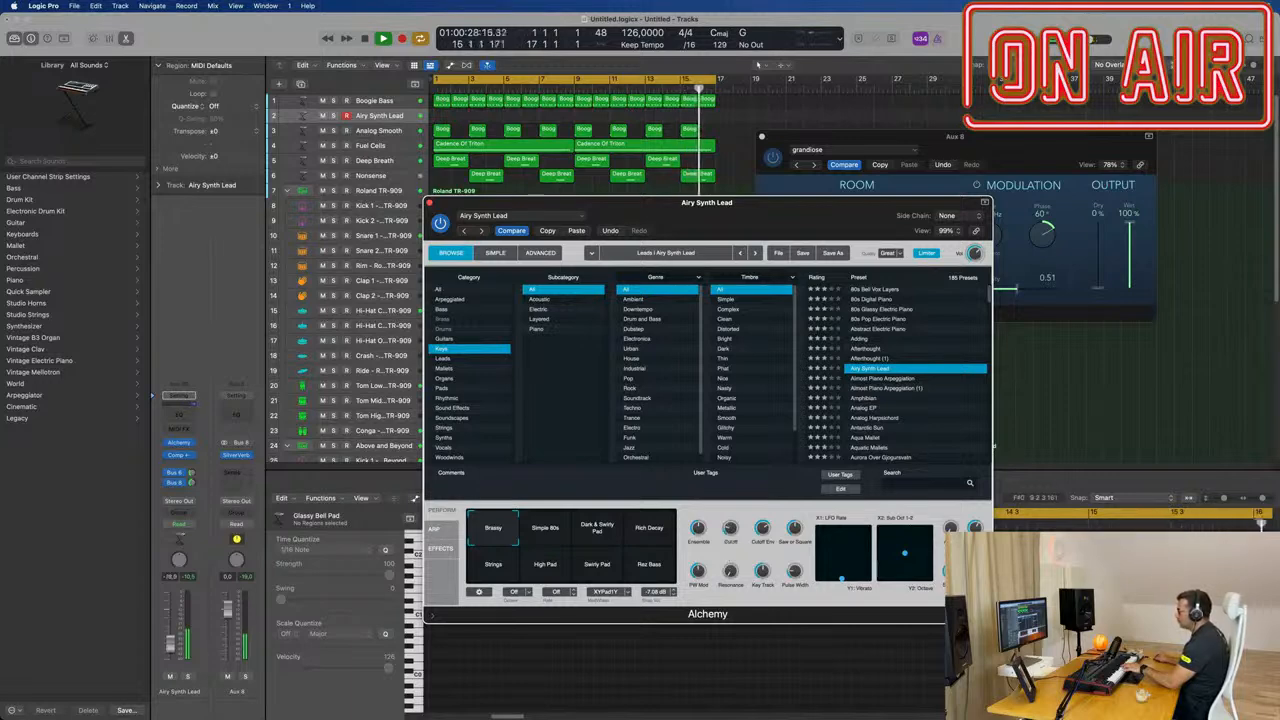
{"action": "left_click_drag", "start_coordinate": [170, 648], "coordinate": [170, 645]}
{"action": "left_click_drag", "start_coordinate": [692, 207], "coordinate": [1044, 274]}
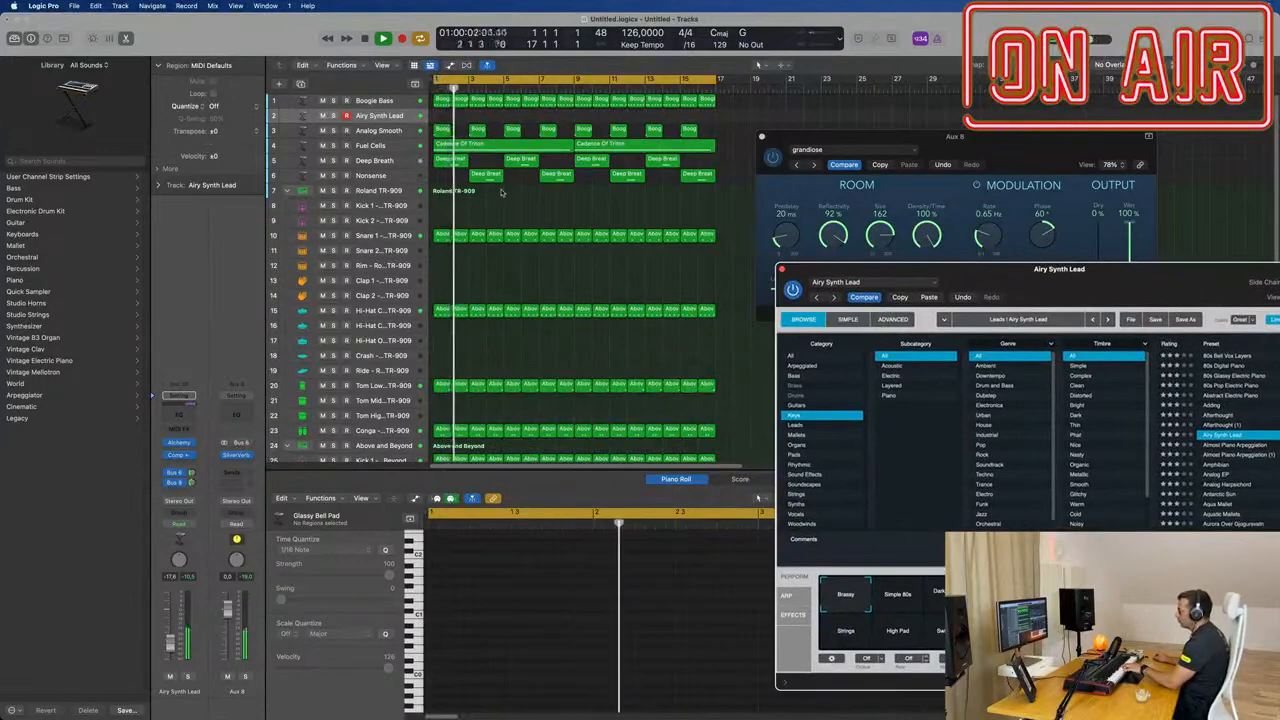
Step: Record a part on the Airy Synth Lead track, split it at bar 5 including crossing notes, and delete the first piece
{"action": "key", "text": "r"}
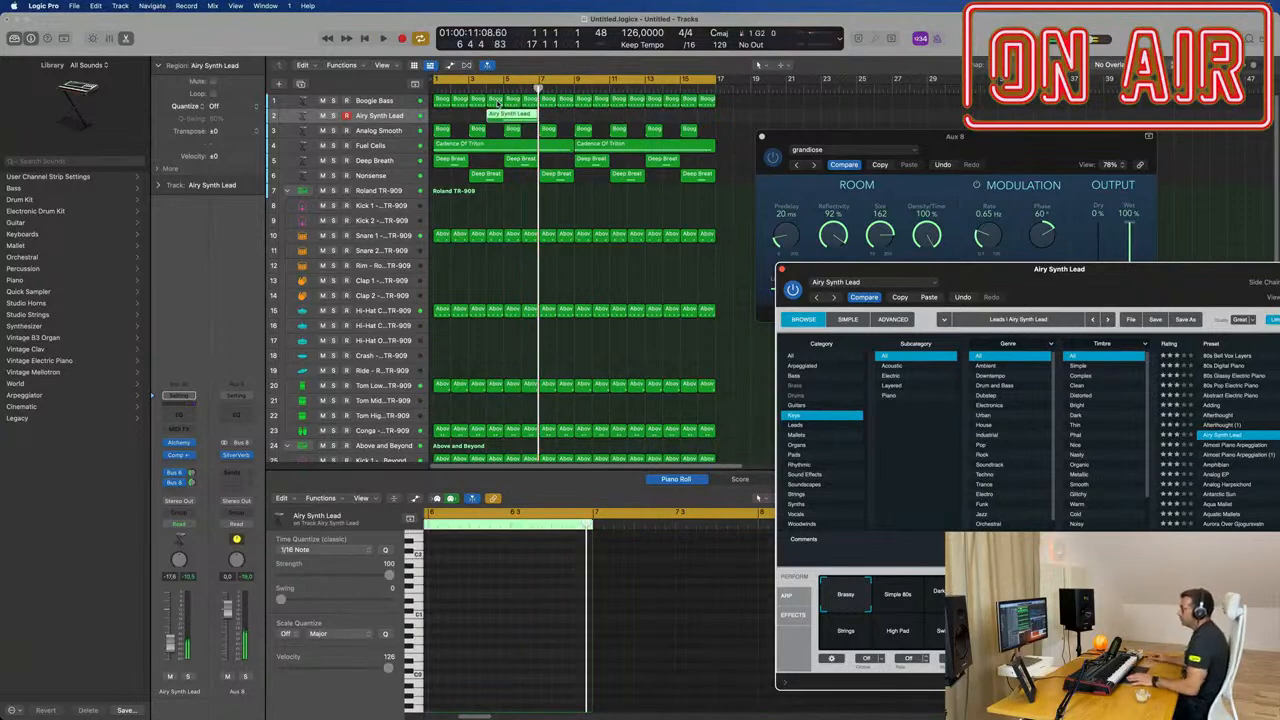
{"action": "left_click", "coordinate": [505, 115]}
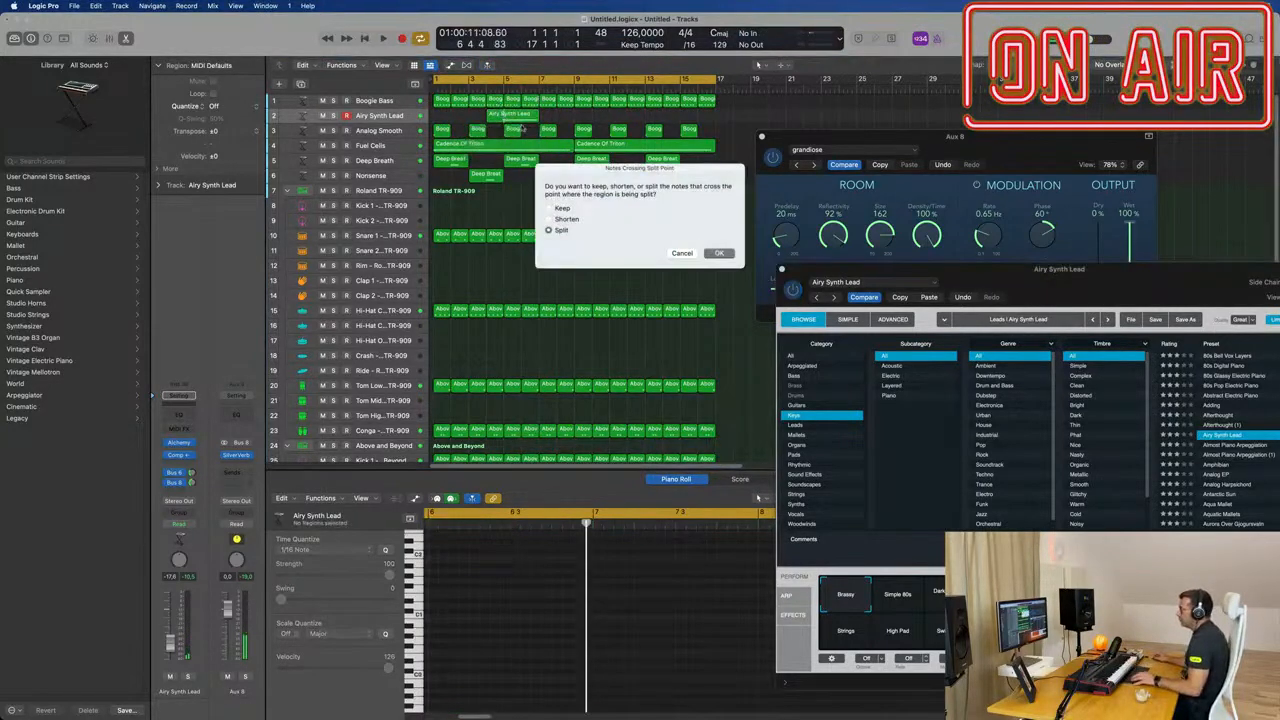
{"action": "left_click", "coordinate": [721, 253]}
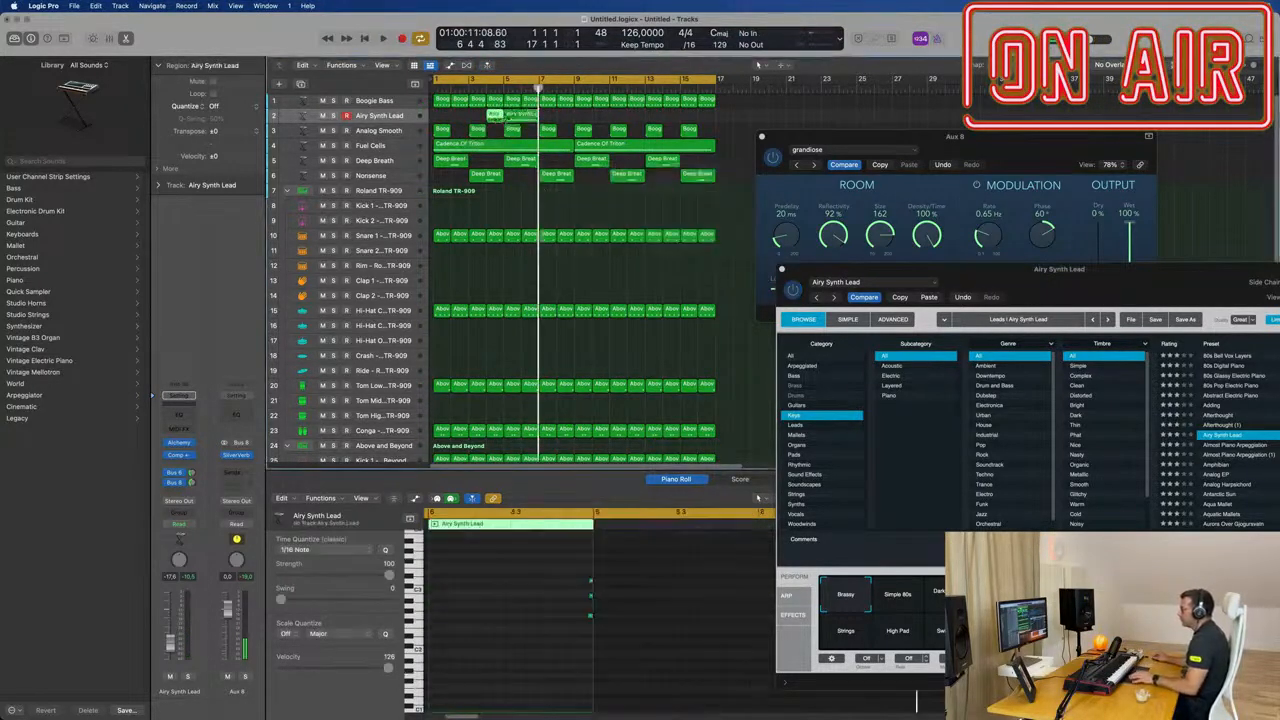
{"action": "key", "text": "Delete"}
Step: Move the remaining two-bar Airy Synth Lead region to bar 1 and show its notes in the Piano Roll
{"action": "left_click_drag", "start_coordinate": [524, 118], "coordinate": [452, 118]}
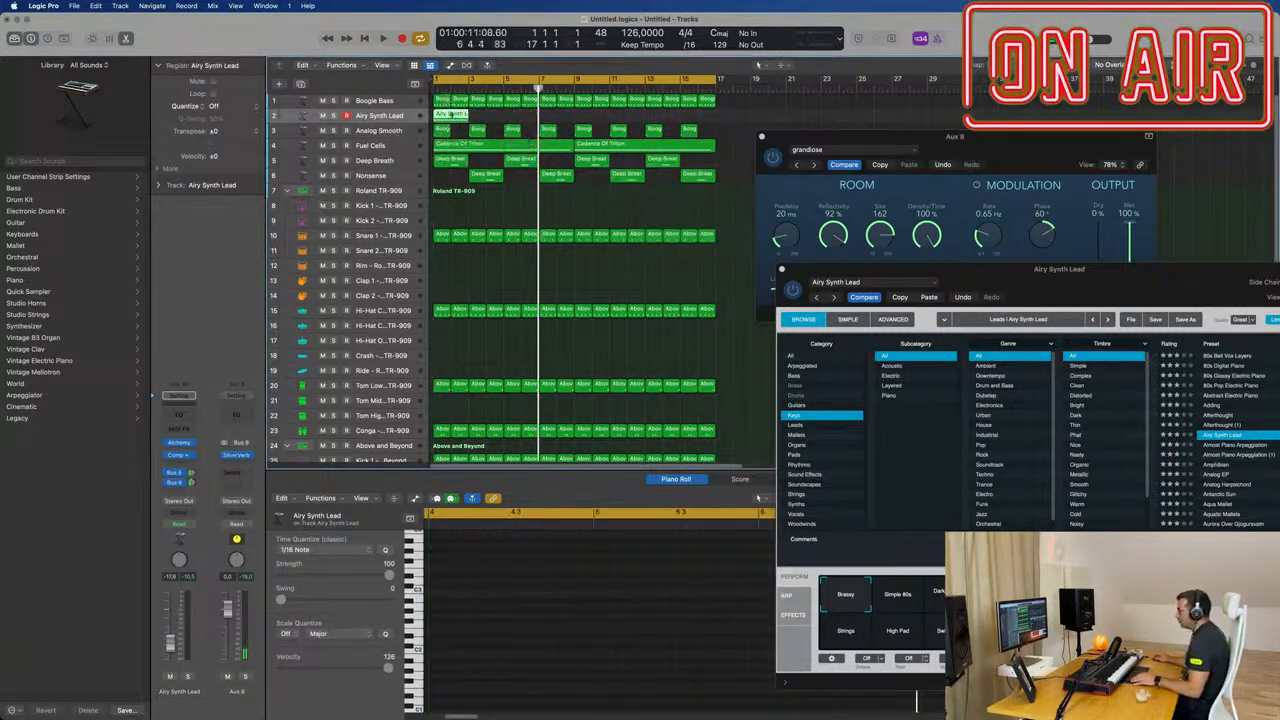
{"action": "key", "text": "e"}
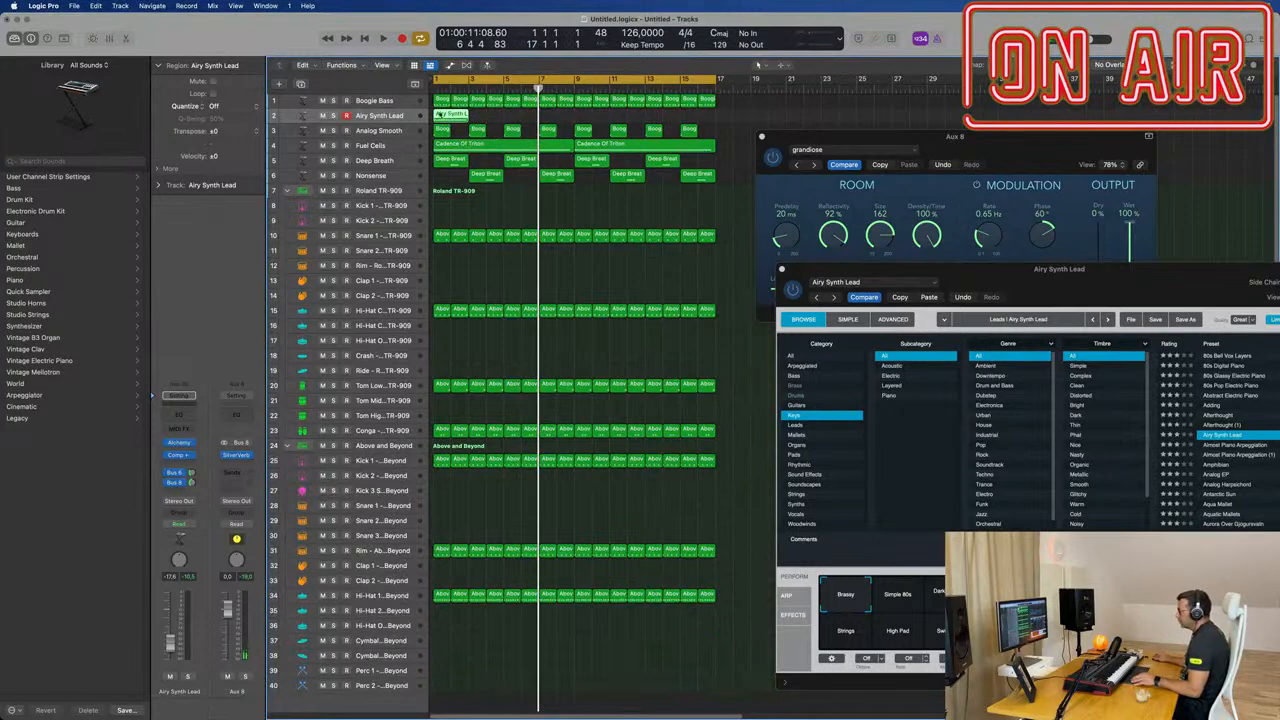
{"action": "key", "text": "e"}
{"action": "key", "text": "super+Right"}
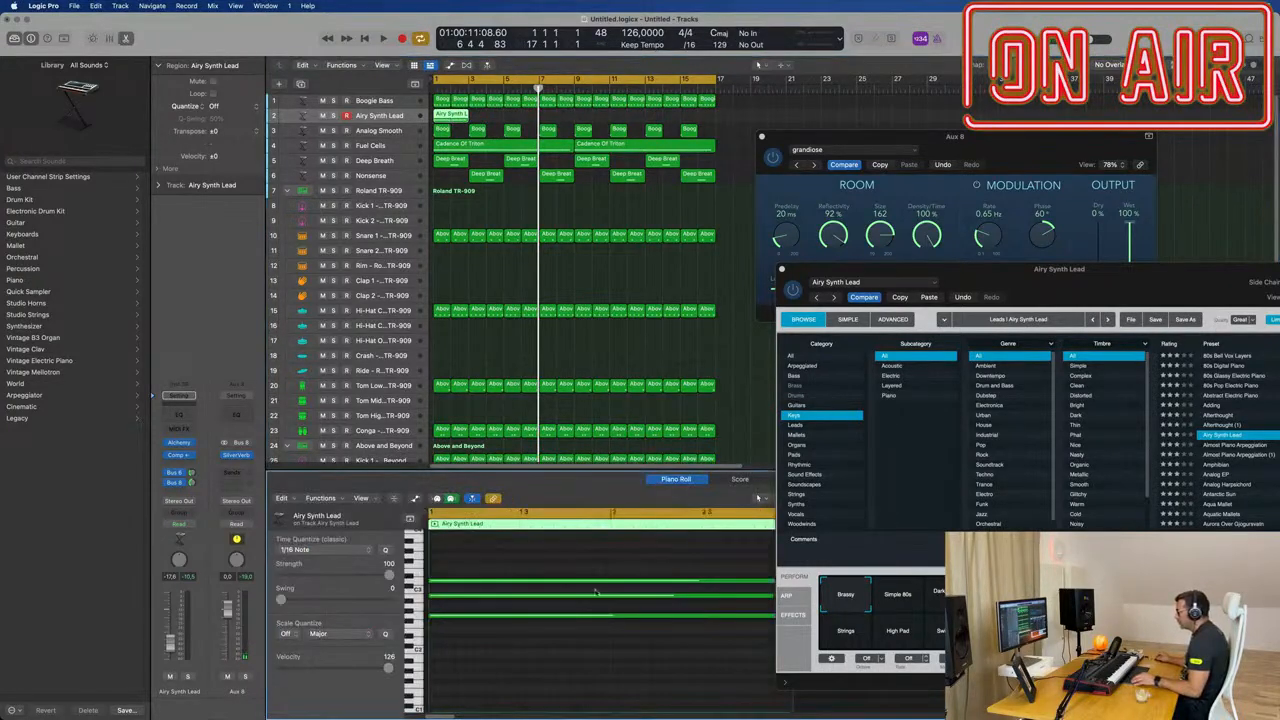
Step: Lengthen all three notes of the Airy Synth Lead region so they end at bar 3
{"action": "scroll", "coordinate": [596, 592], "scroll_direction": "right", "scroll_amount": 2}
{"action": "key", "text": "super+a"}
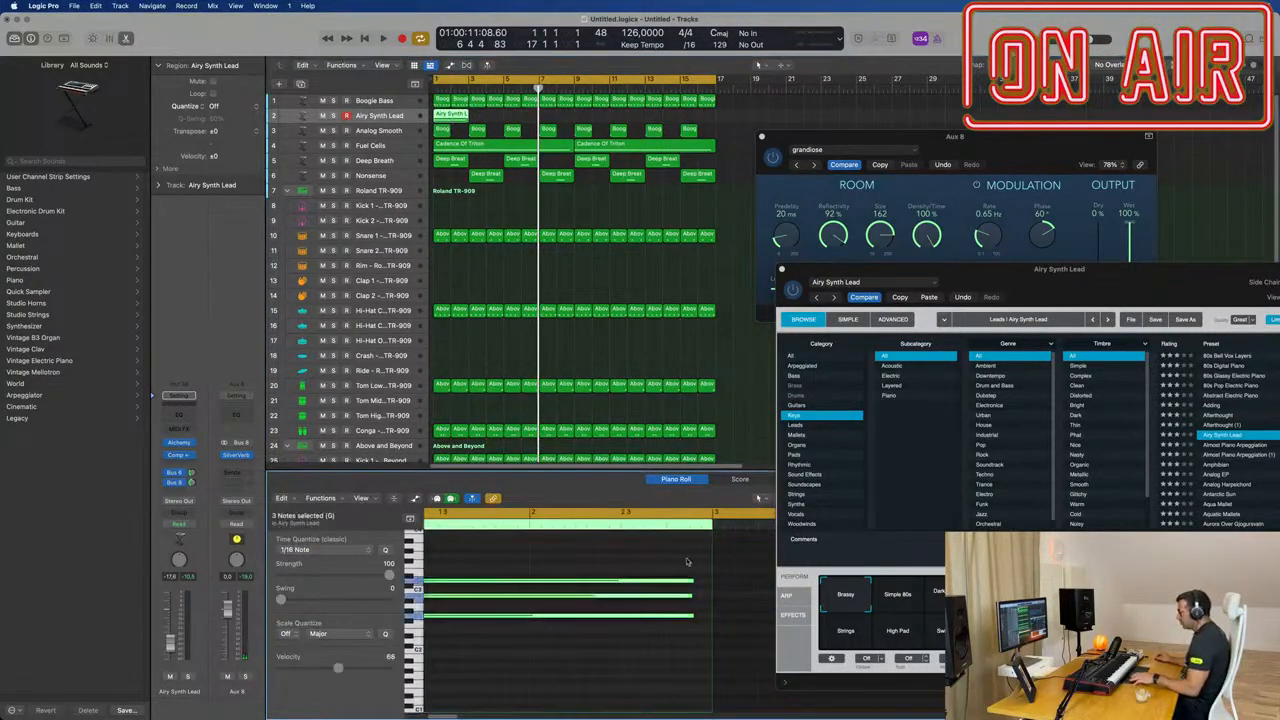
{"action": "left_click_drag", "start_coordinate": [695, 583], "coordinate": [709, 597]}
{"action": "left_click", "coordinate": [686, 577]}
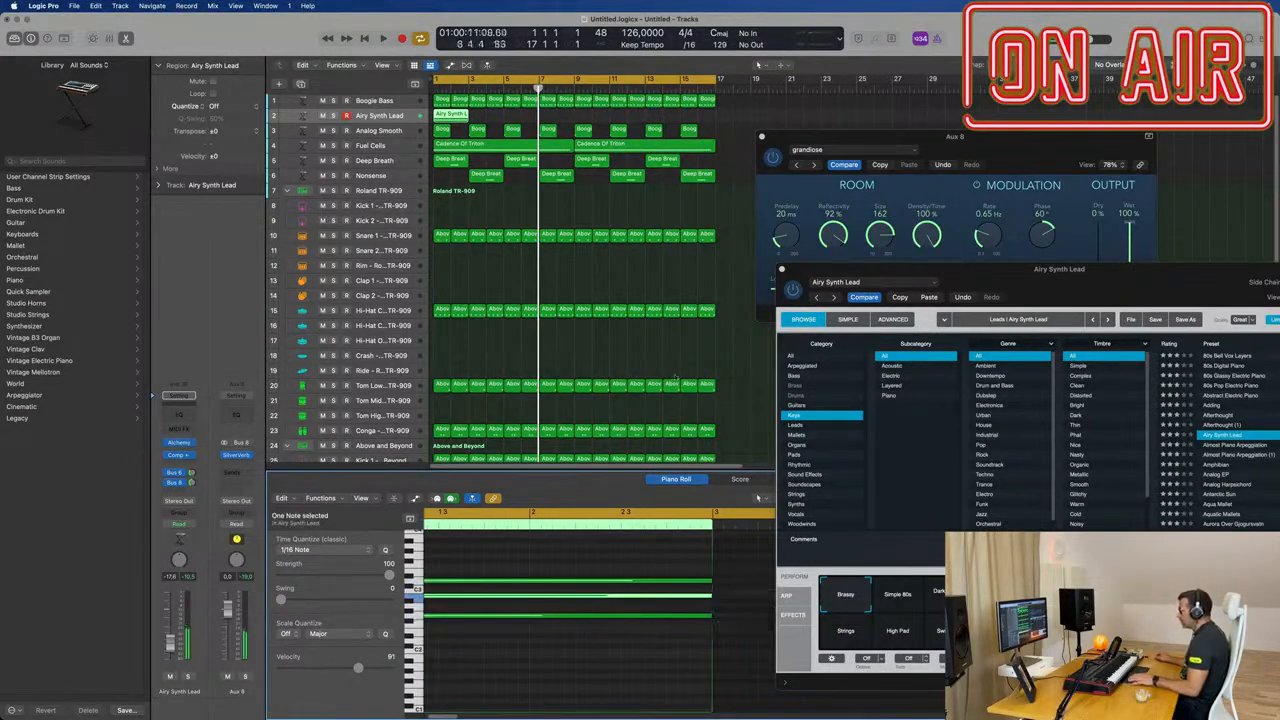
Step: Uncover the arrangement and repeat the two-bar Airy Synth Lead region until it fills all 16 bars
{"action": "key", "text": "space"}
{"action": "left_click", "coordinate": [822, 138]}
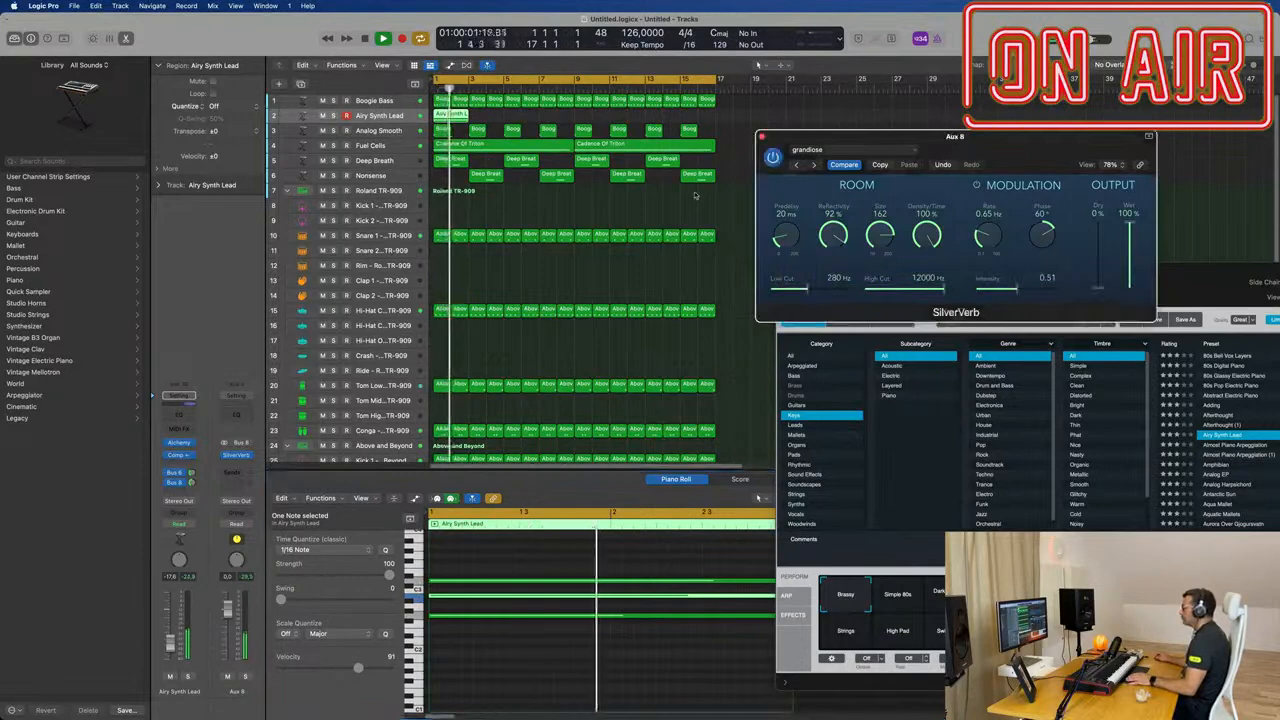
{"action": "left_click_drag", "start_coordinate": [900, 136], "coordinate": [1082, 59]}
{"action": "left_click_drag", "start_coordinate": [1003, 276], "coordinate": [601, 250]}
{"action": "left_click", "coordinate": [419, 117]}
{"action": "key", "text": "super+r"}
{"action": "key", "text": "super+r"}
{"action": "key", "text": "super+r"}
{"action": "key", "text": "super+r"}
{"action": "key", "text": "super+r"}
{"action": "key", "text": "super+r"}
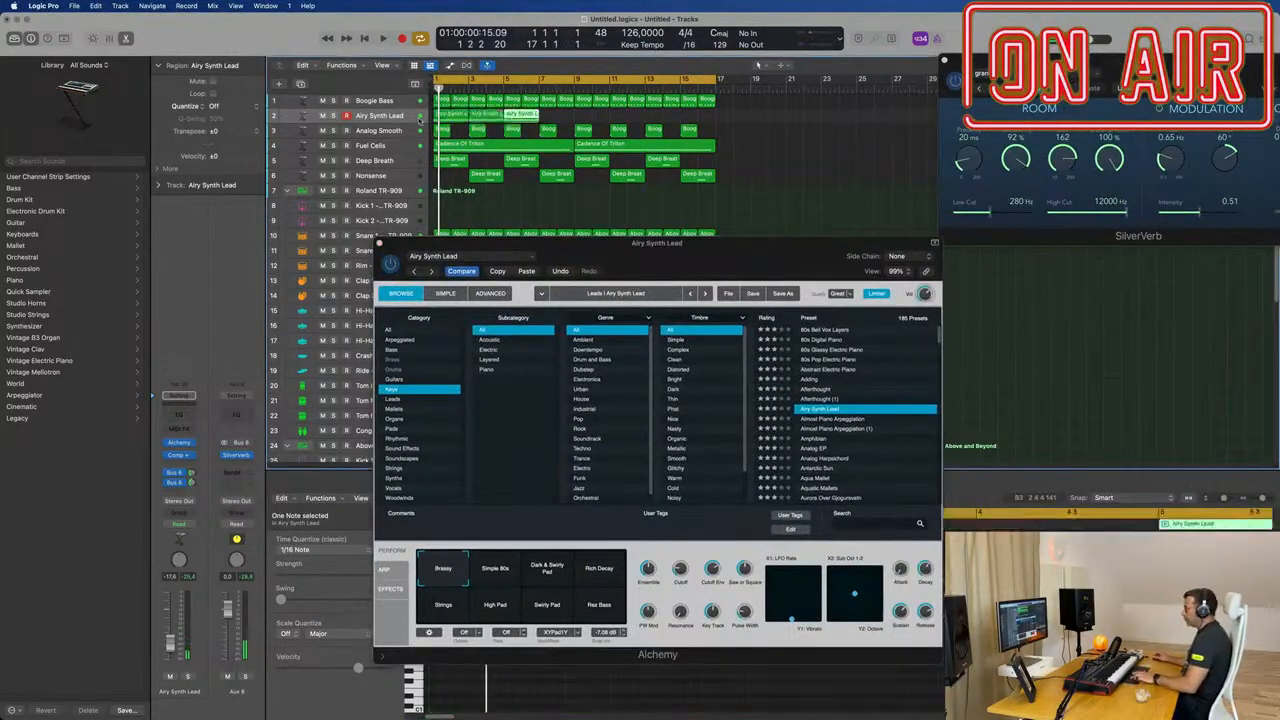
{"action": "left_click_drag", "start_coordinate": [656, 263], "coordinate": [659, 180]}
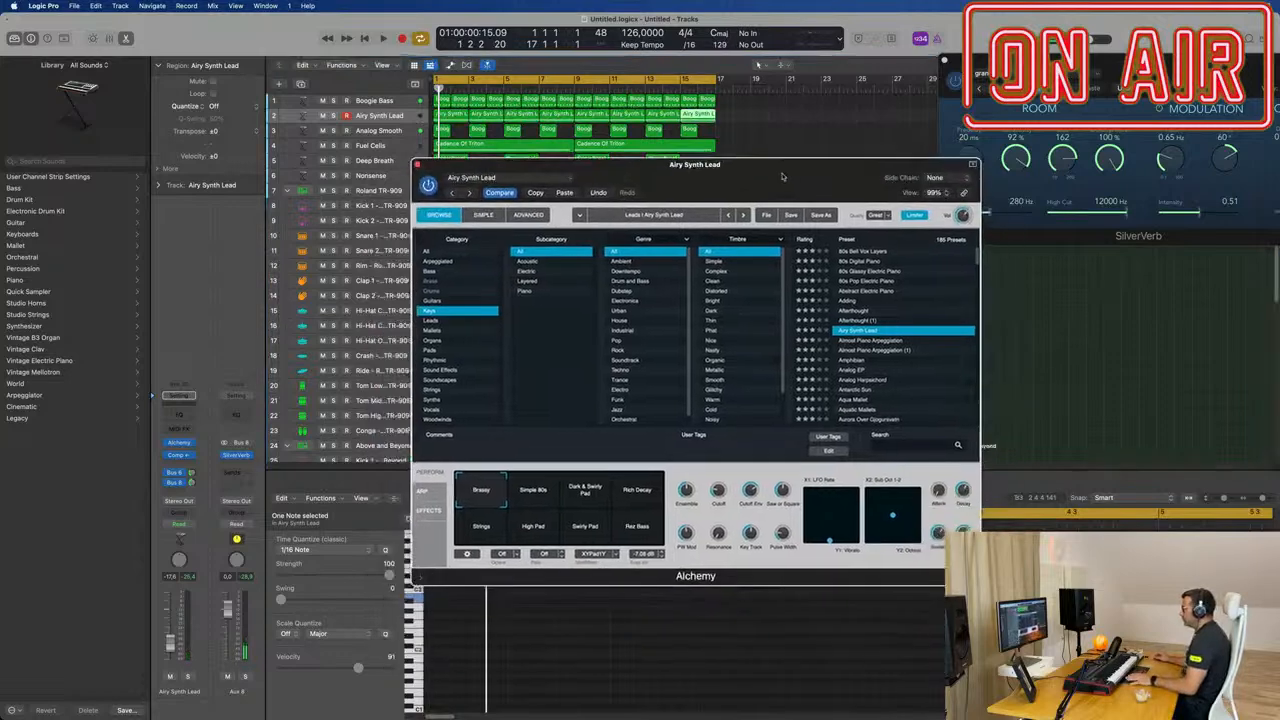
Step: Play the loop and audition each of Alchemy's performance snapshots from Simple 80s to Rez Bass, returning to Brassy
{"action": "key", "text": "space"}
{"action": "left_click", "coordinate": [490, 486]}
{"action": "left_click", "coordinate": [550, 486]}
{"action": "left_click", "coordinate": [598, 490]}
{"action": "left_click", "coordinate": [452, 523]}
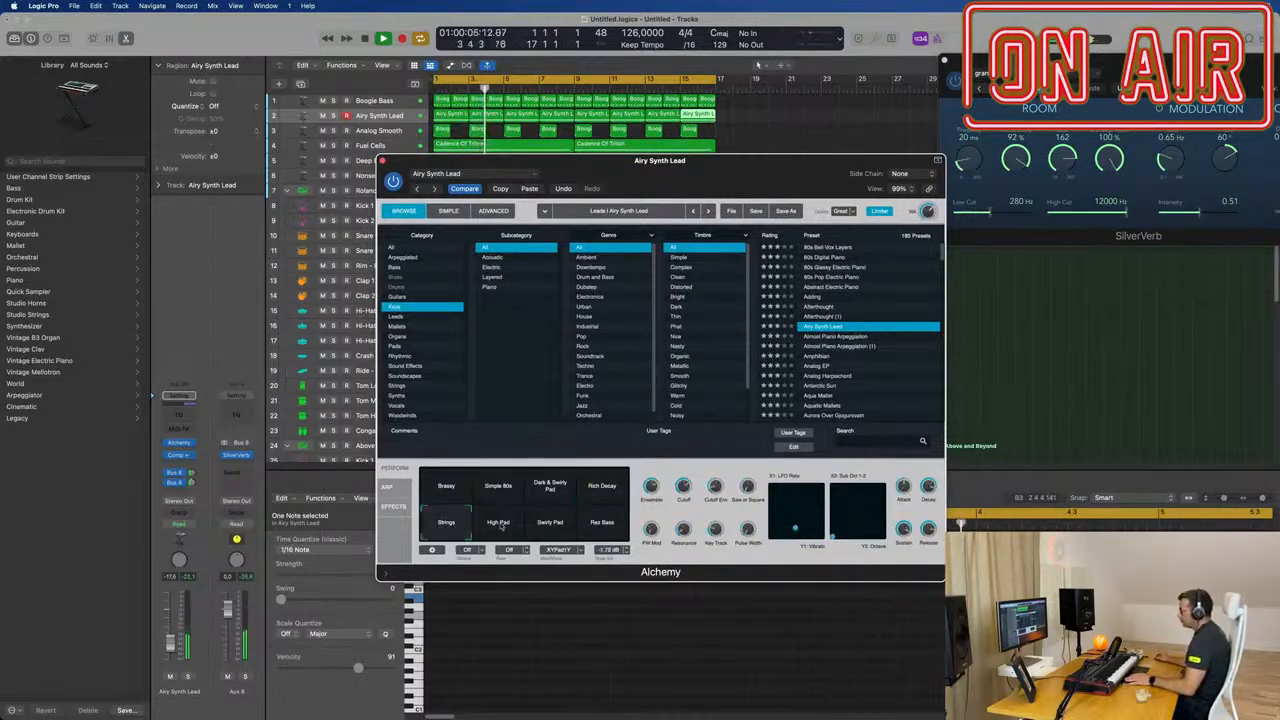
{"action": "left_click", "coordinate": [503, 526]}
{"action": "left_click", "coordinate": [551, 527]}
{"action": "left_click", "coordinate": [601, 523]}
{"action": "left_click", "coordinate": [443, 488]}
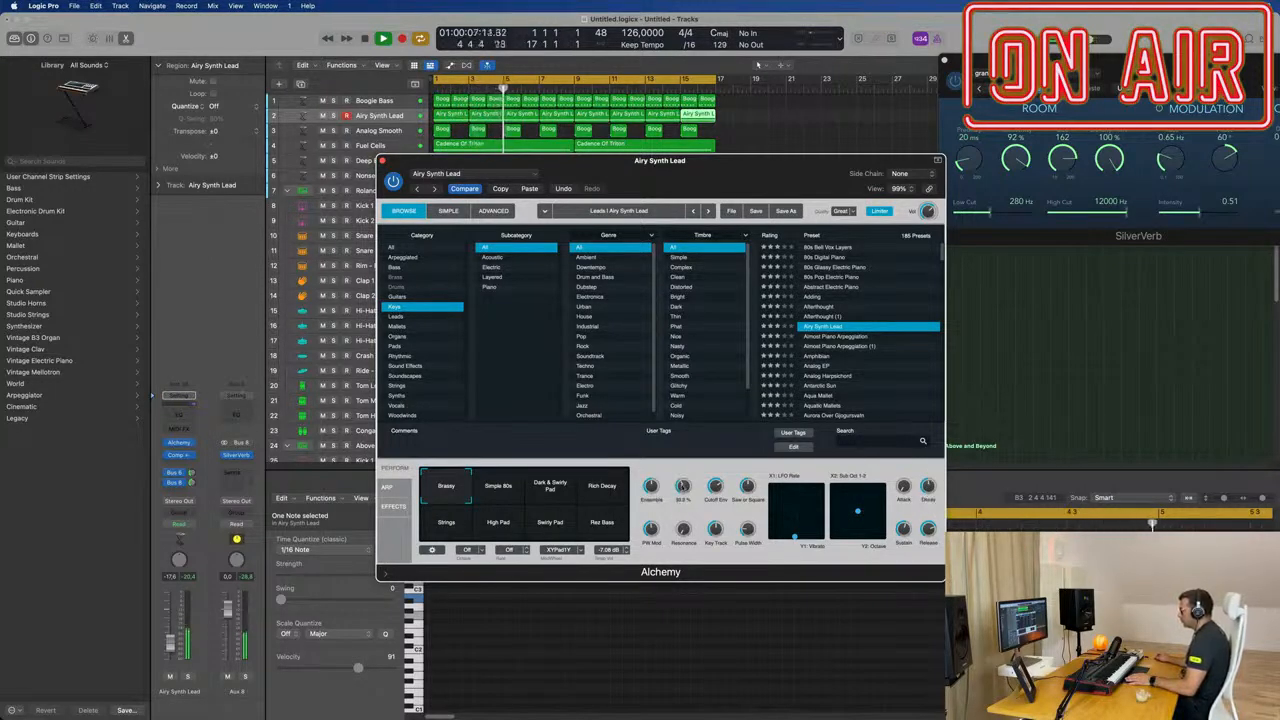
Step: View Alchemy's effects and arpeggiator settings and choose one of the arpeggiator's factory patterns
{"action": "left_click_drag", "start_coordinate": [691, 166], "coordinate": [850, 109]}
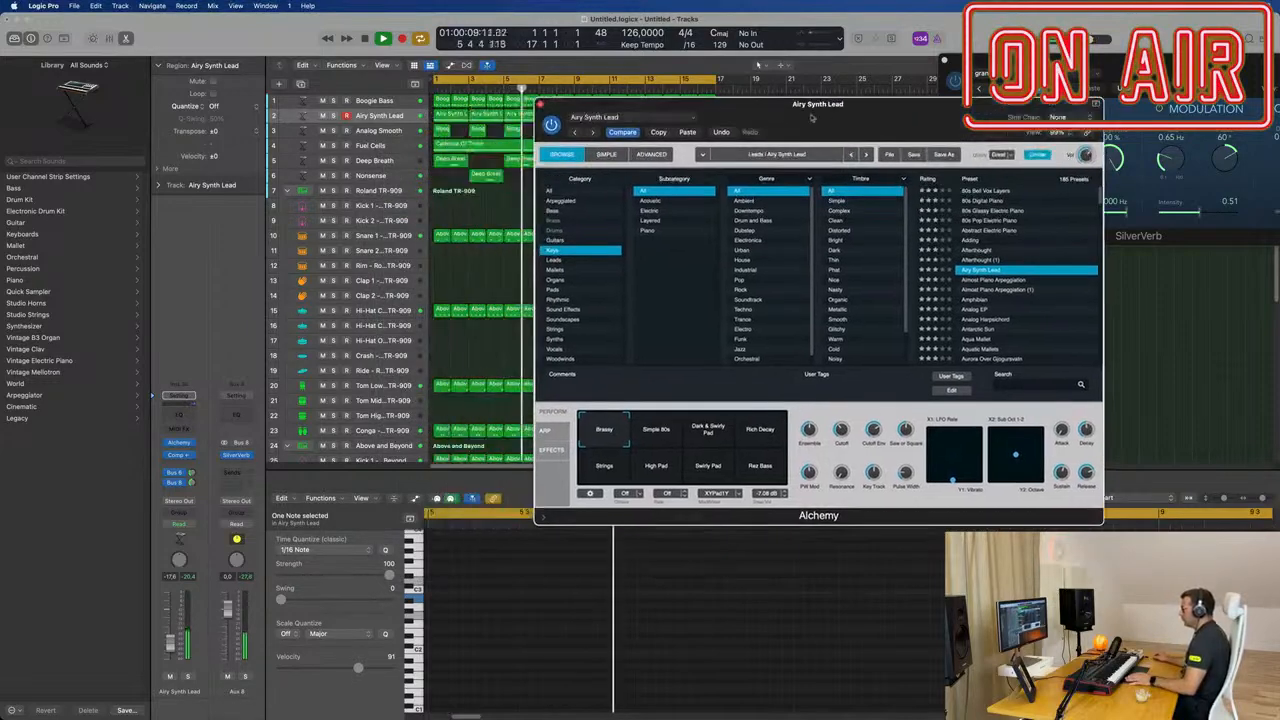
{"action": "left_click", "coordinate": [551, 450]}
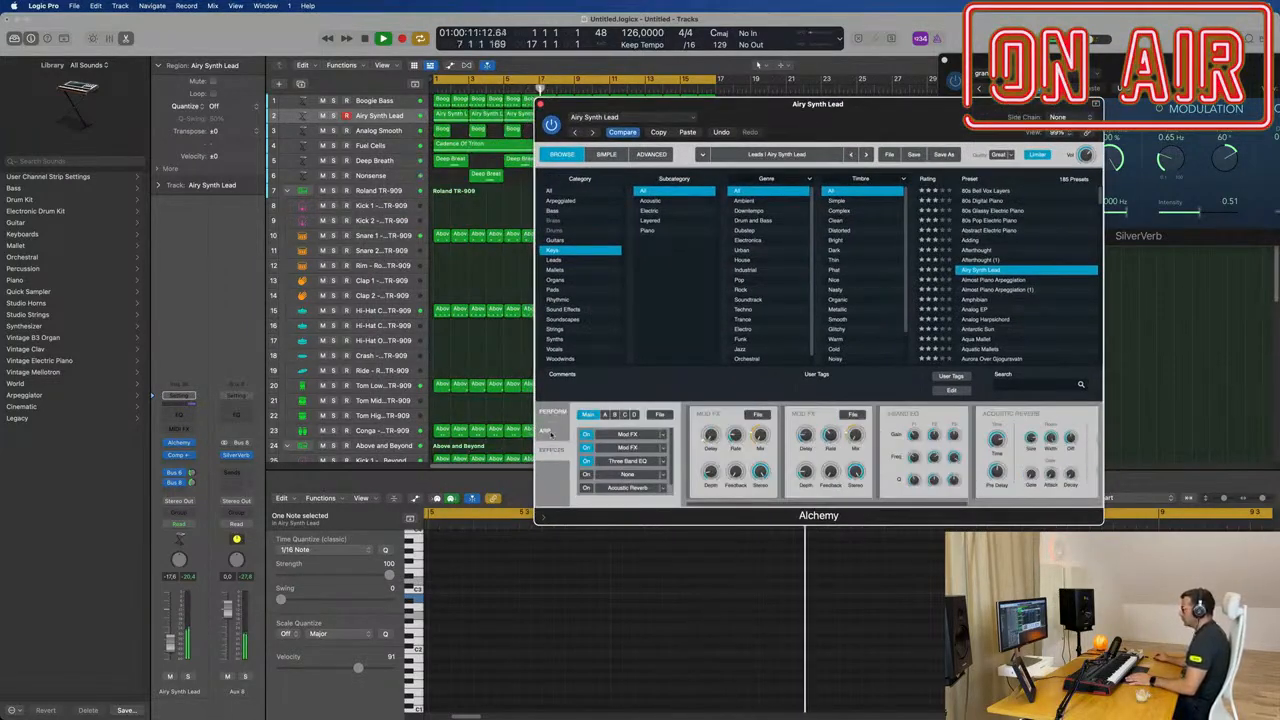
{"action": "left_click", "coordinate": [545, 430]}
{"action": "left_click", "coordinate": [873, 414]}
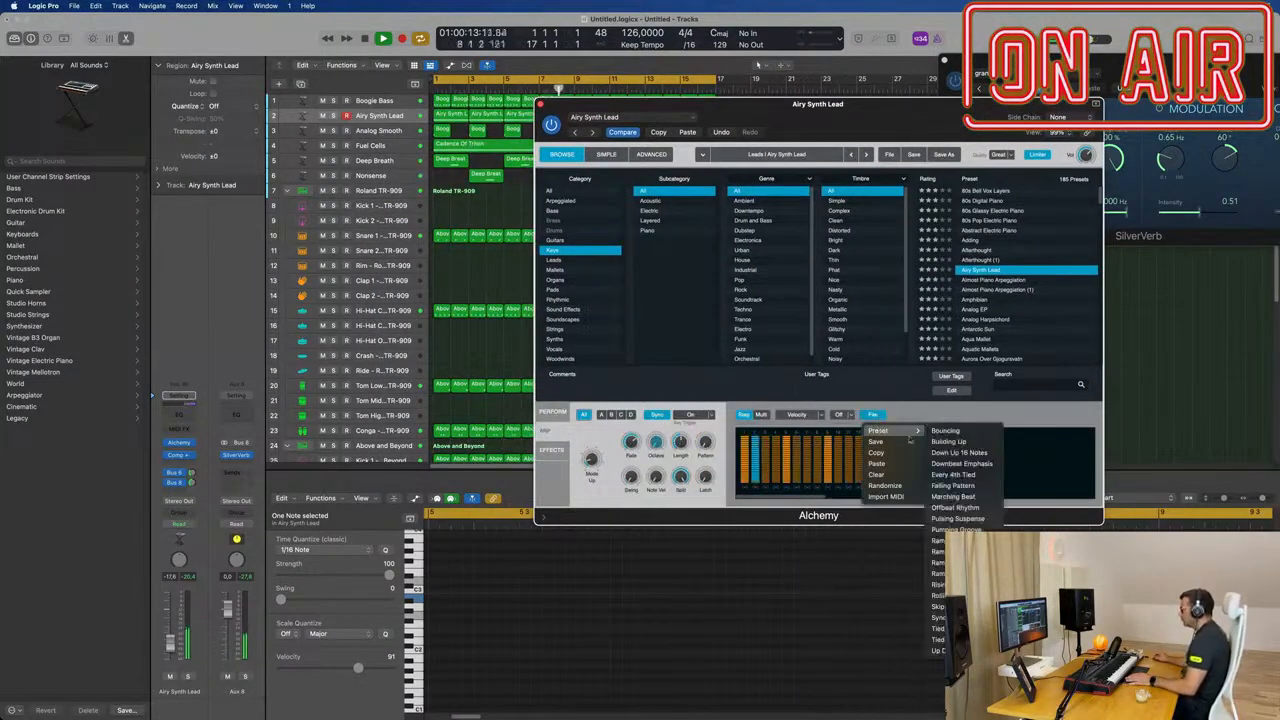
{"action": "left_click", "coordinate": [933, 483]}
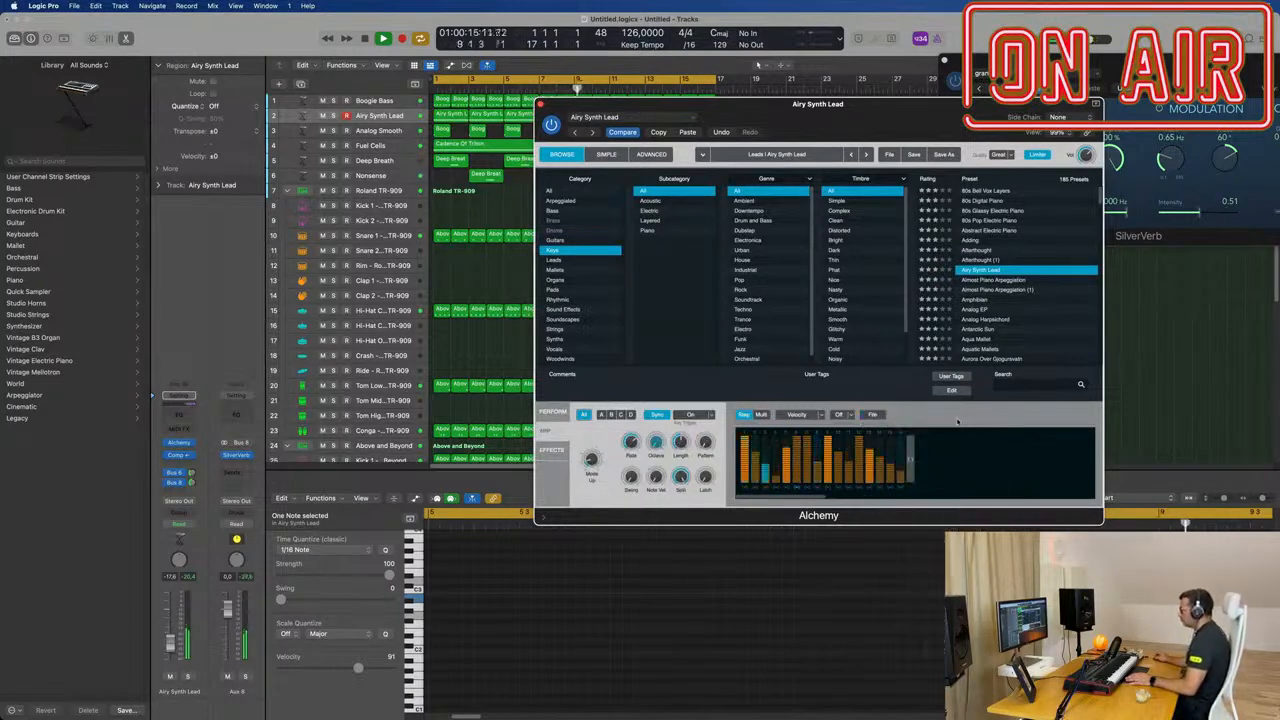
Step: Raise the Airy Synth Lead track's volume to about -16.2 dB
{"action": "left_click_drag", "start_coordinate": [918, 126], "coordinate": [805, 121]}
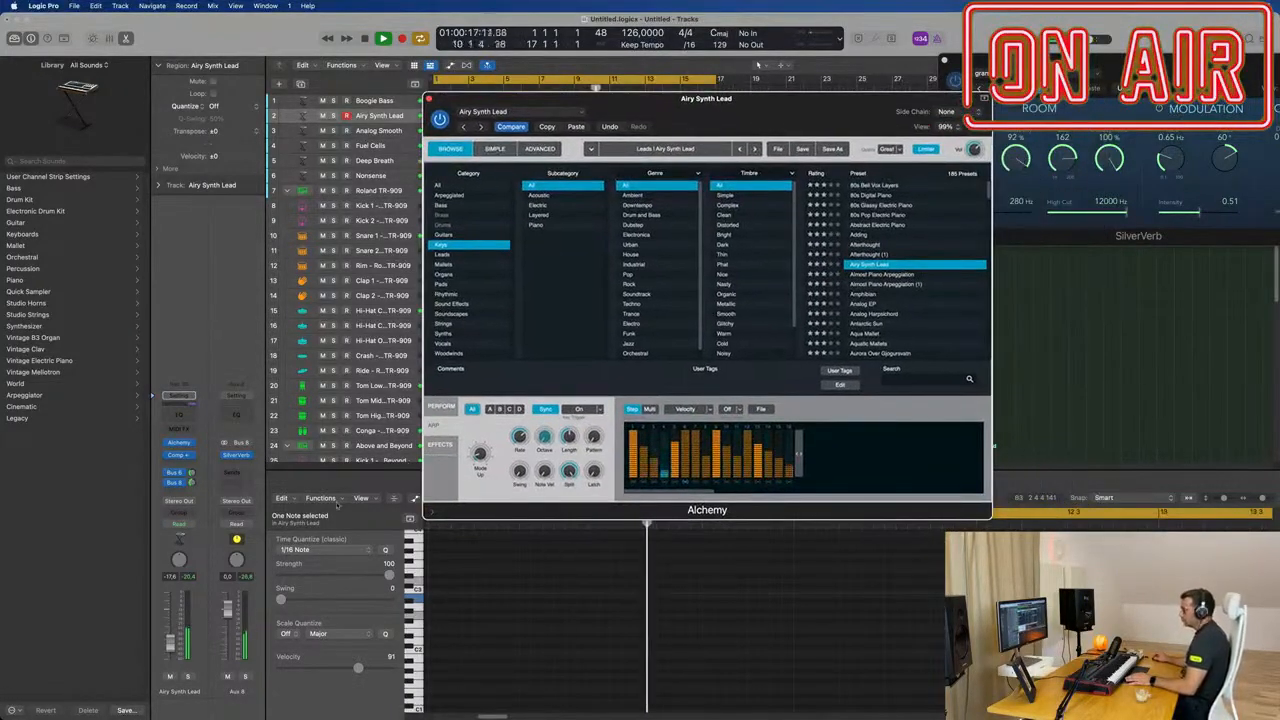
{"action": "left_click_drag", "start_coordinate": [170, 643], "coordinate": [170, 641]}
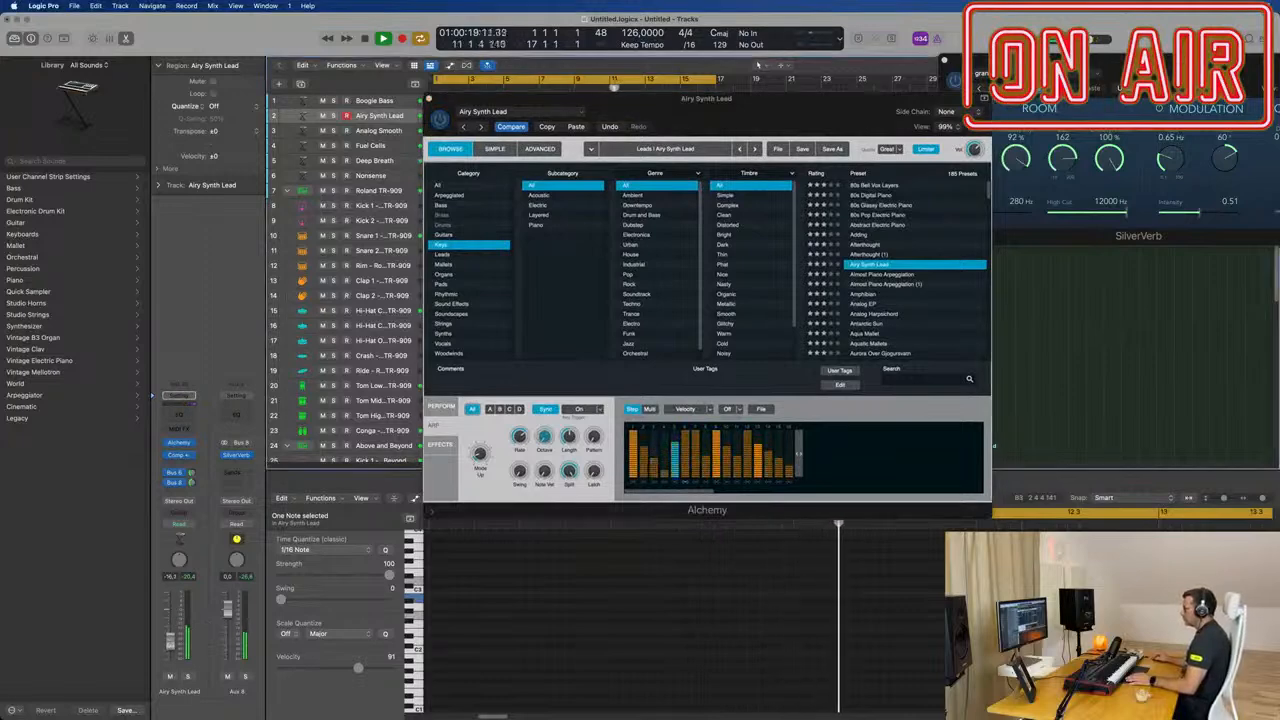
{"action": "left_click_drag", "start_coordinate": [795, 115], "coordinate": [818, 82]}
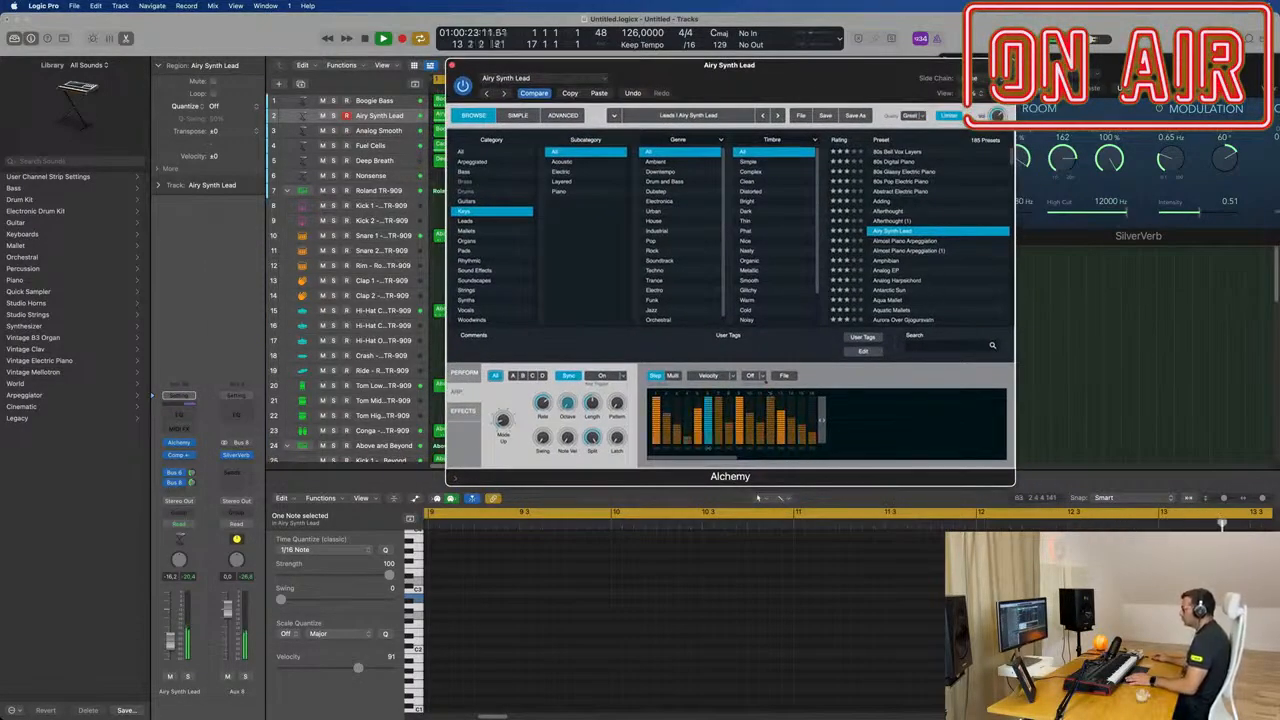
Step: Try the Ramp Up 16 Notes and Ramp Up 8 Notes patterns in Alchemy's arpeggiator
{"action": "left_click", "coordinate": [783, 375]}
{"action": "mouse_move", "coordinate": [813, 392]}
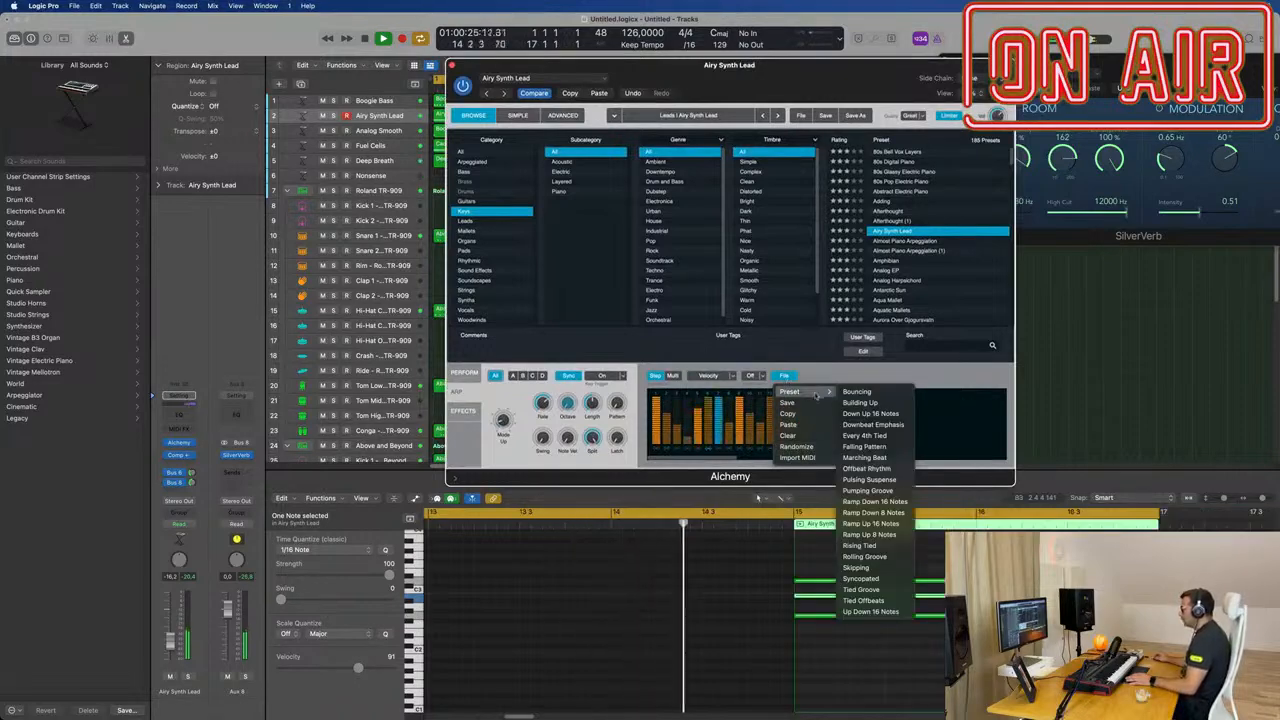
{"action": "left_click", "coordinate": [870, 523]}
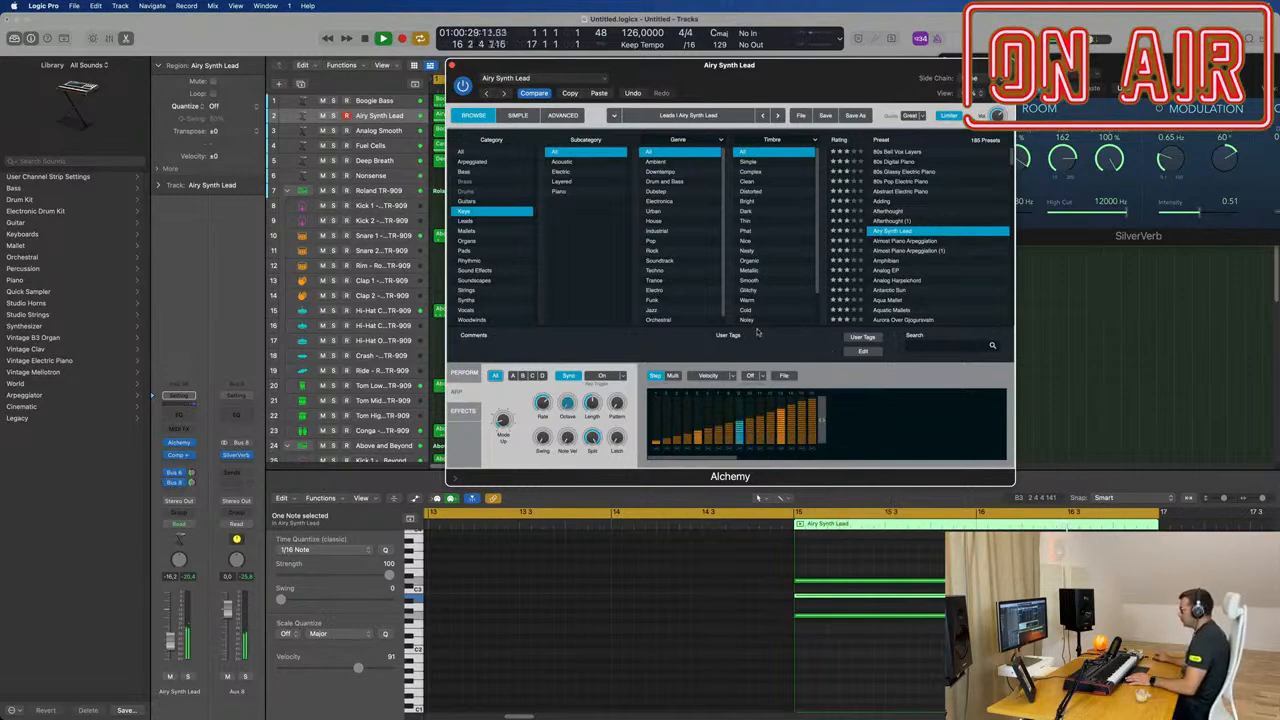
{"action": "left_click", "coordinate": [783, 375]}
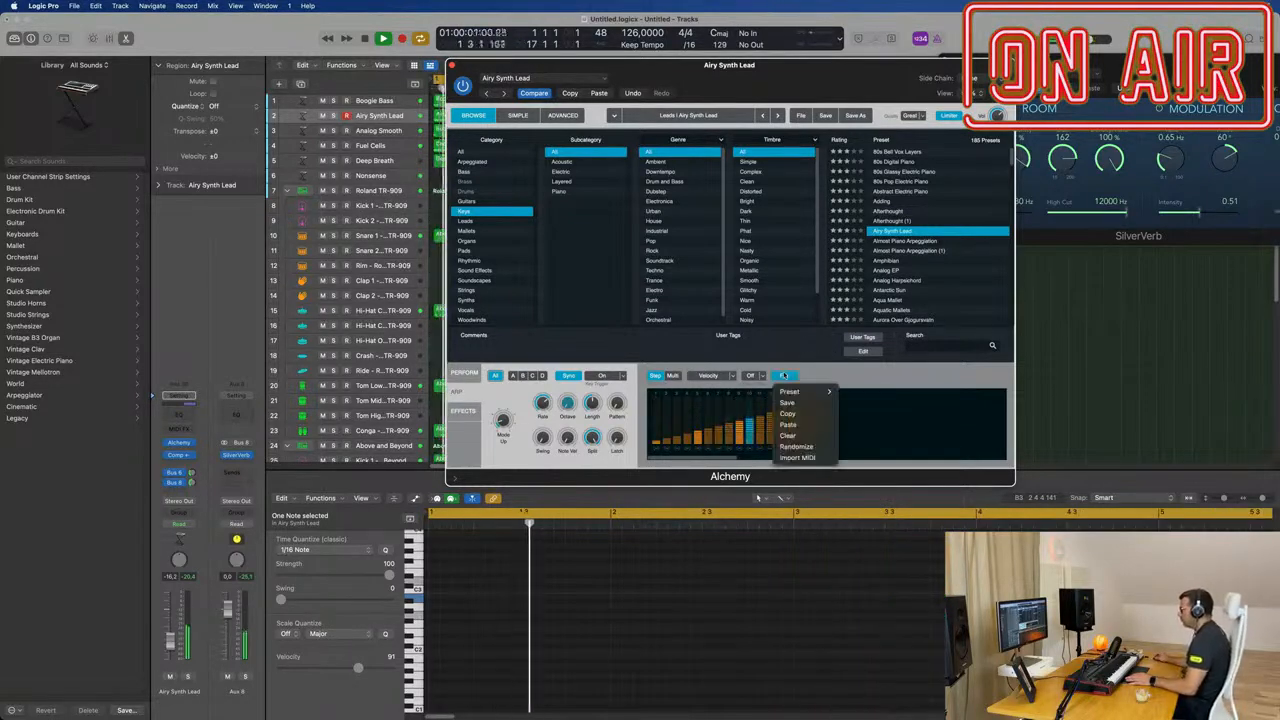
{"action": "mouse_move", "coordinate": [789, 391]}
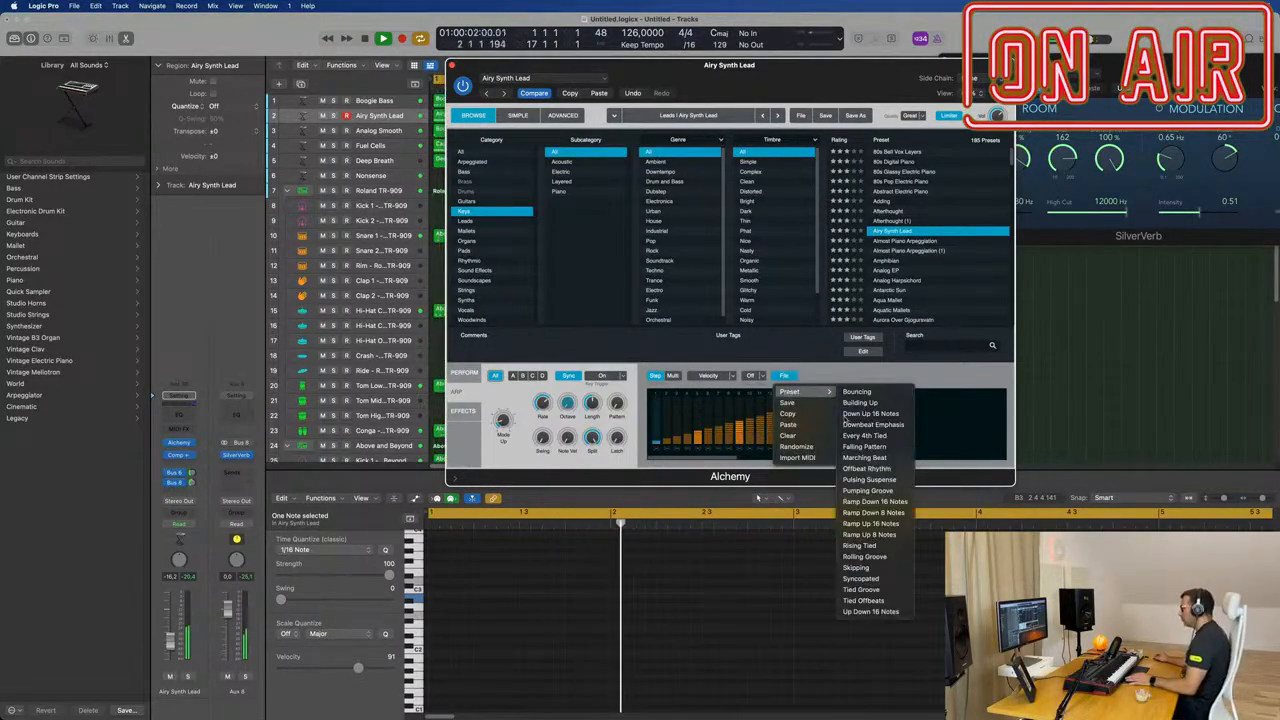
{"action": "left_click", "coordinate": [869, 534]}
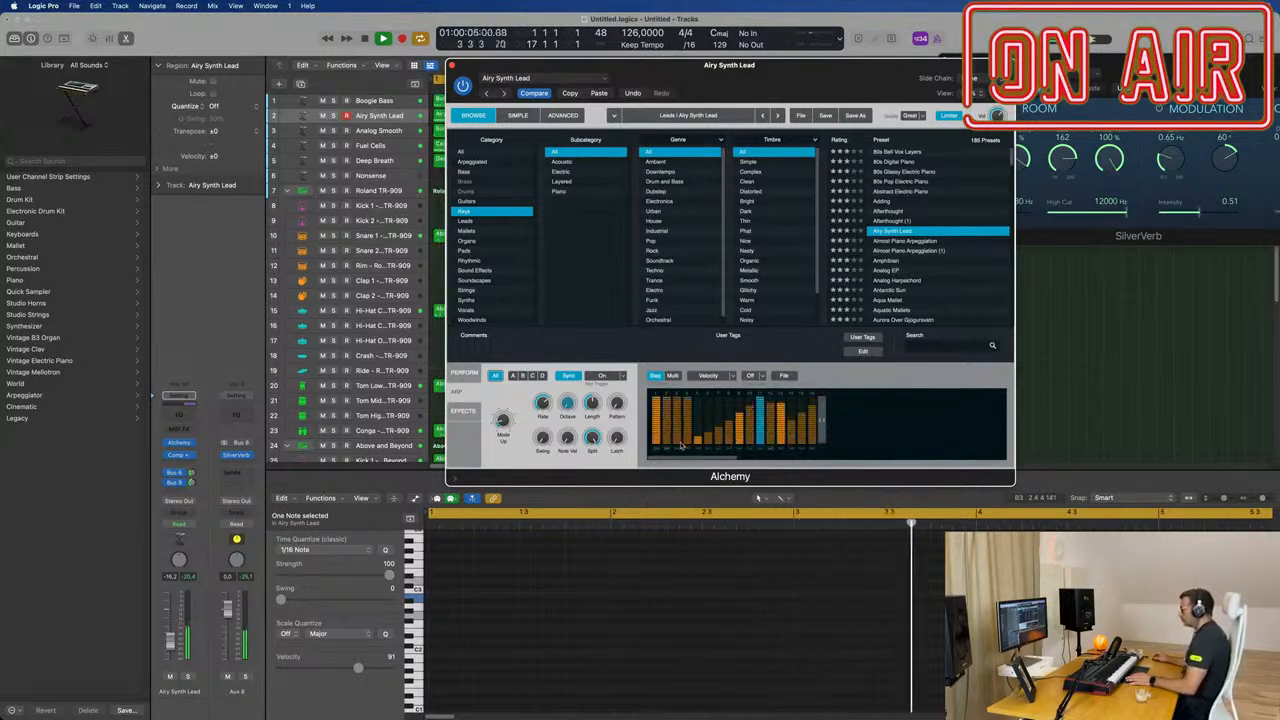
Step: Try the Syncopated and Every 4th Tied patterns in Alchemy's arpeggiator
{"action": "left_click", "coordinate": [783, 375]}
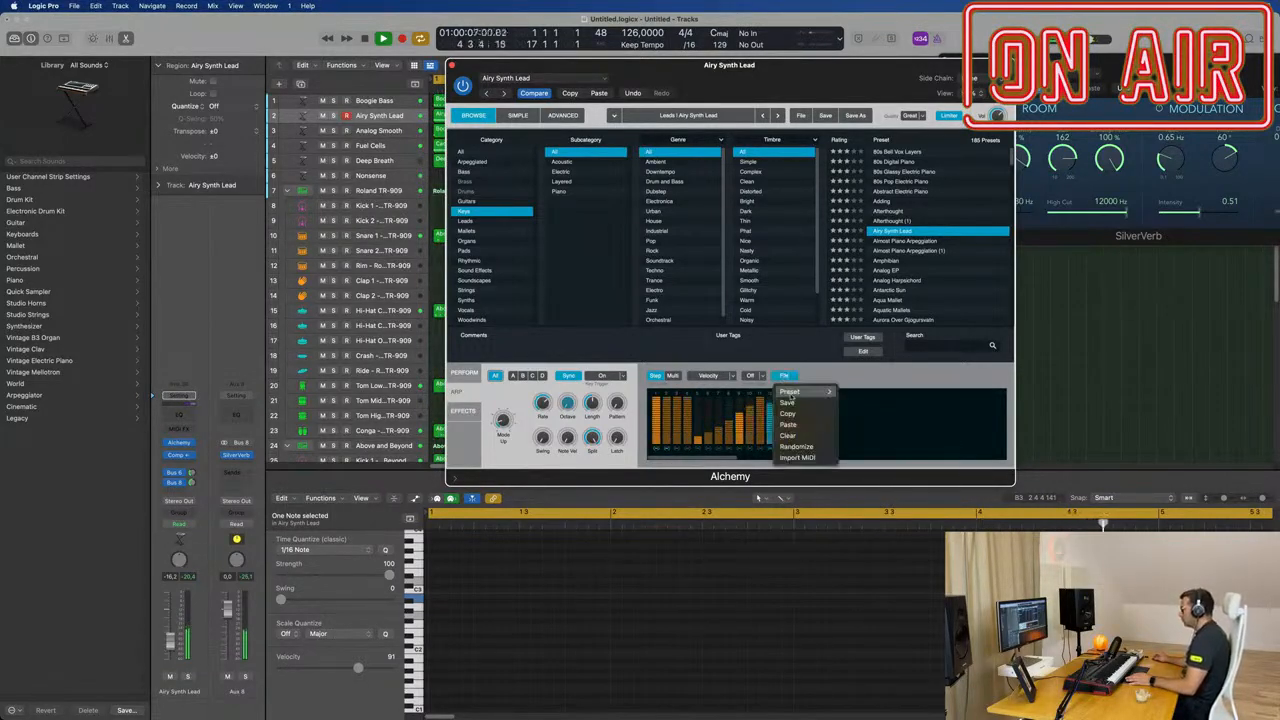
{"action": "mouse_move", "coordinate": [800, 391]}
{"action": "left_click", "coordinate": [878, 579]}
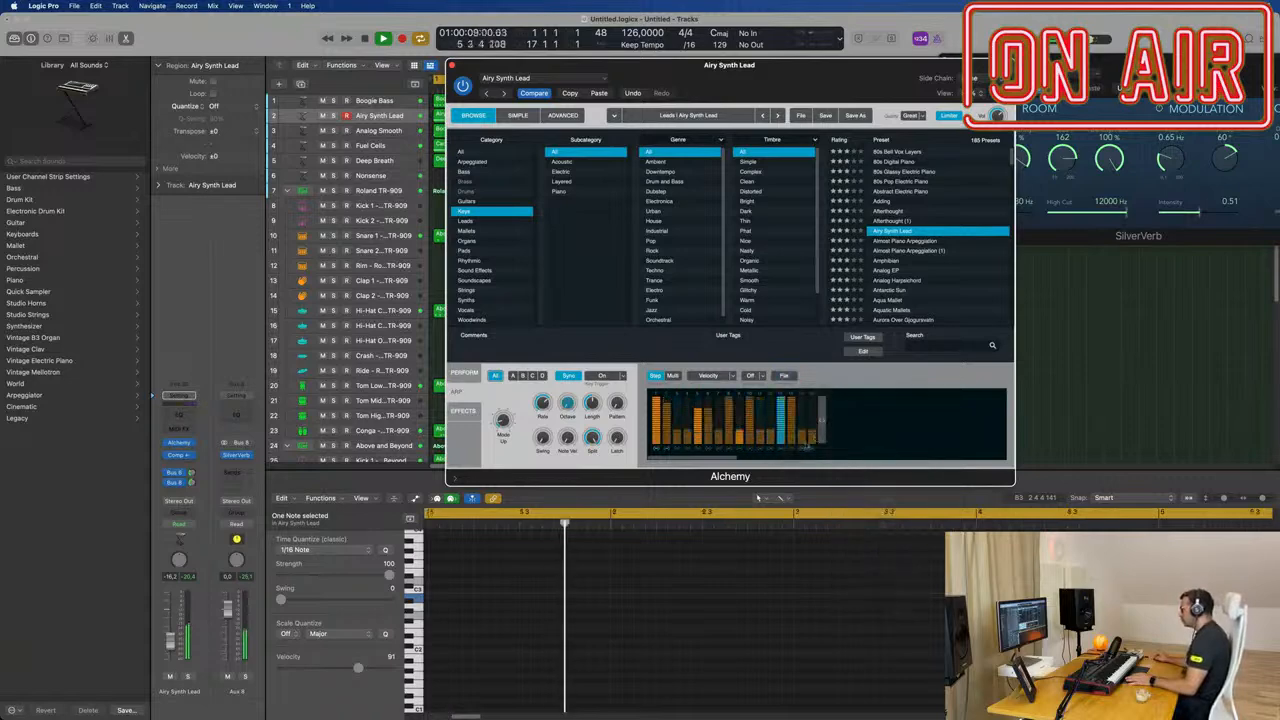
{"action": "left_click", "coordinate": [784, 375]}
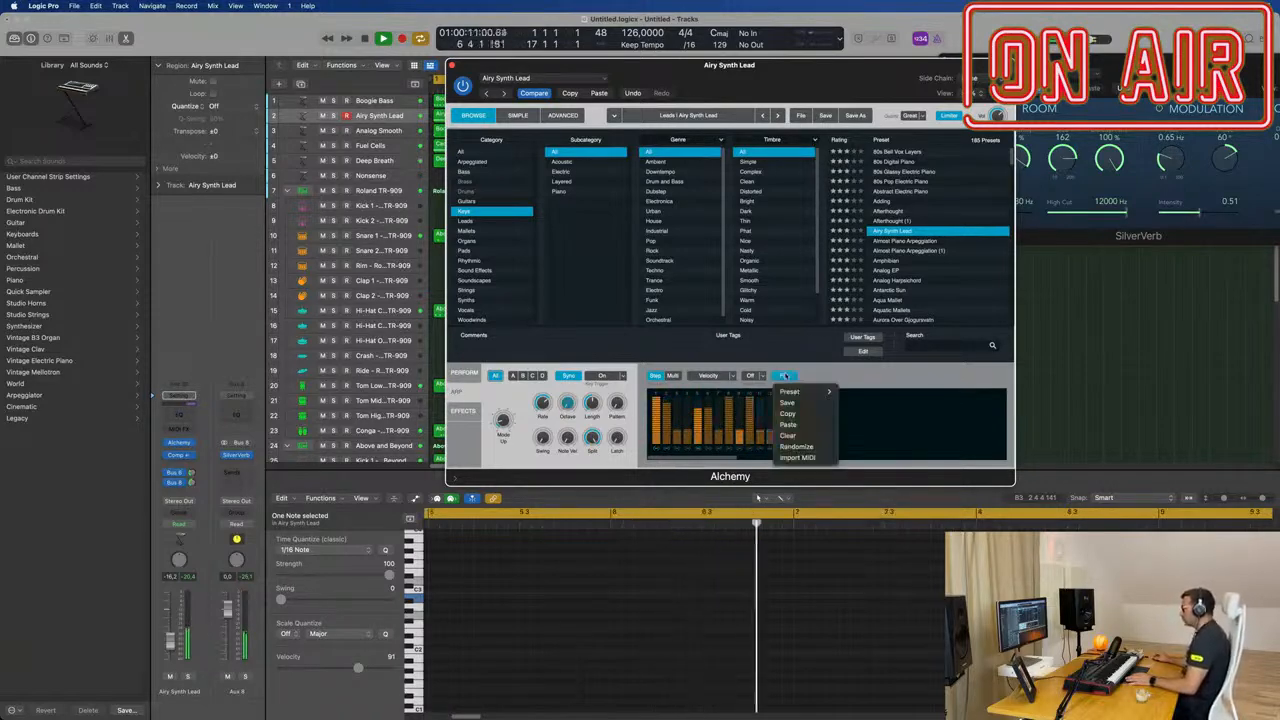
{"action": "mouse_move", "coordinate": [800, 391]}
{"action": "left_click", "coordinate": [885, 436]}
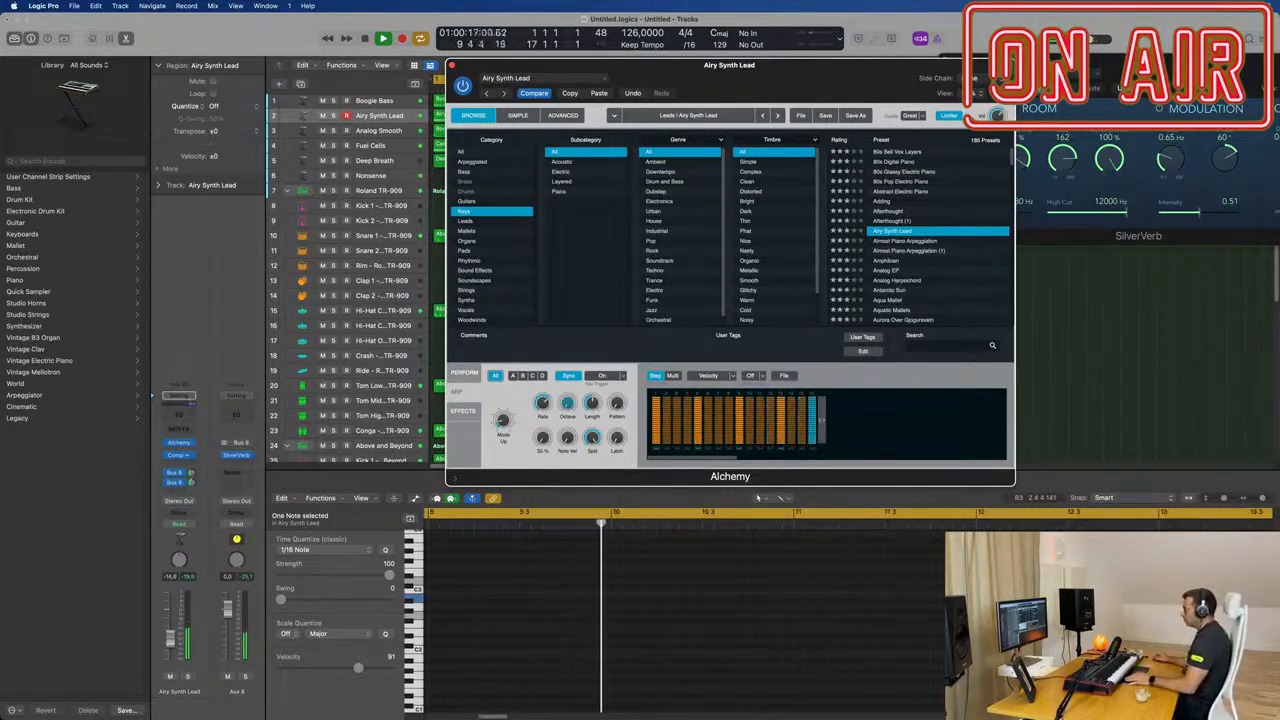
Step: Return to Alchemy's performance controls and compare the Simple 80s and Brassy snapshots
{"action": "left_click", "coordinate": [540, 19]}
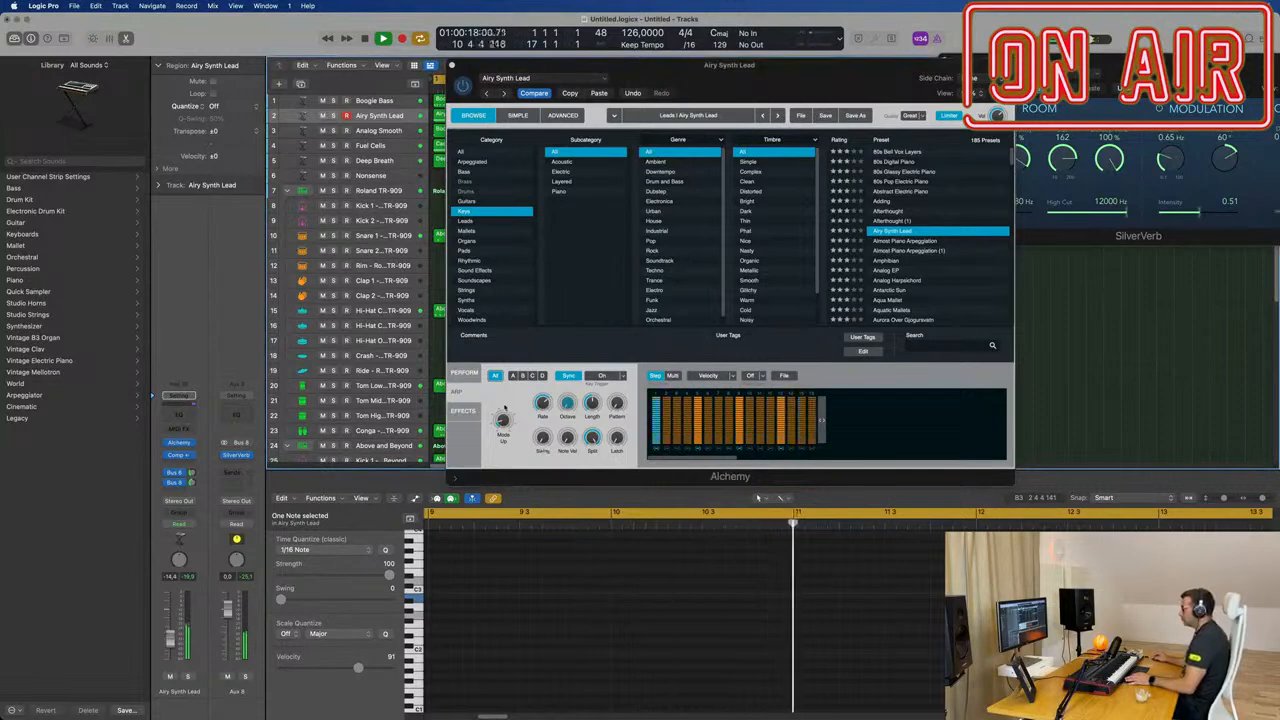
{"action": "left_click", "coordinate": [464, 373]}
{"action": "left_click", "coordinate": [572, 396]}
{"action": "left_click", "coordinate": [530, 391]}
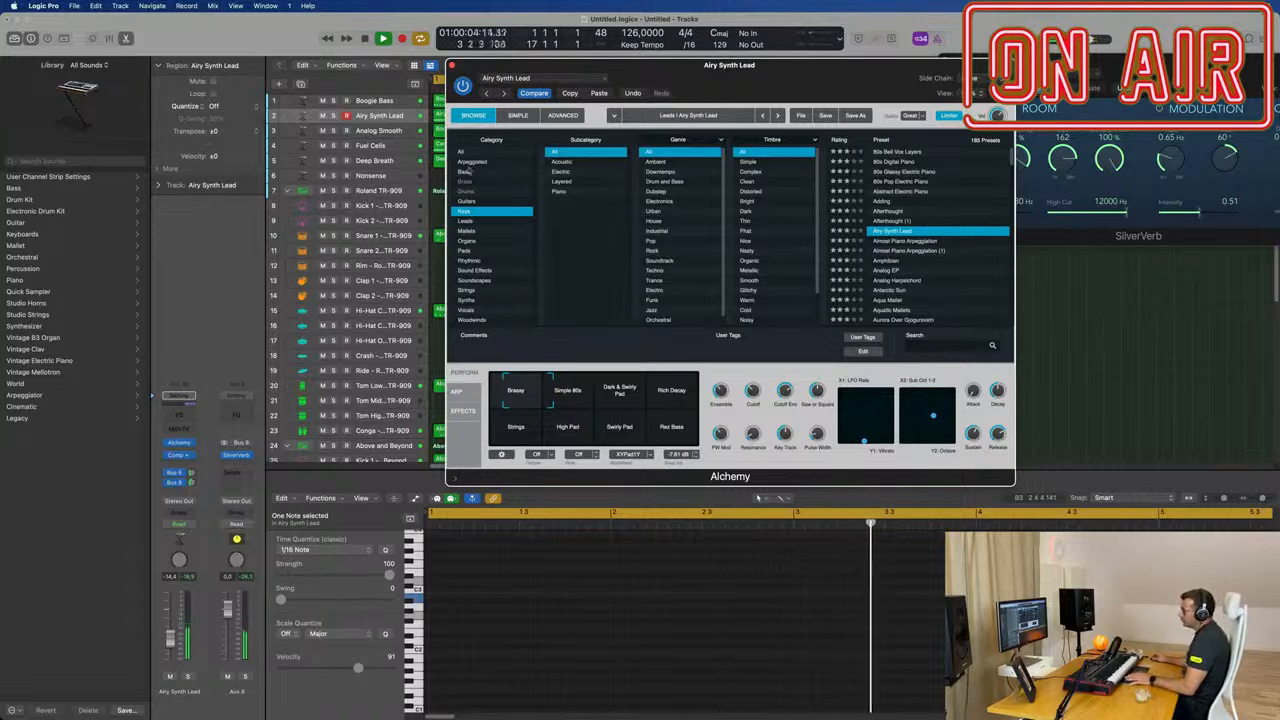
Step: Load the After Image Echoes preset from Alchemy's Arpeggiated category and raise the track's volume to about -8.4 dB
{"action": "left_click", "coordinate": [500, 162]}
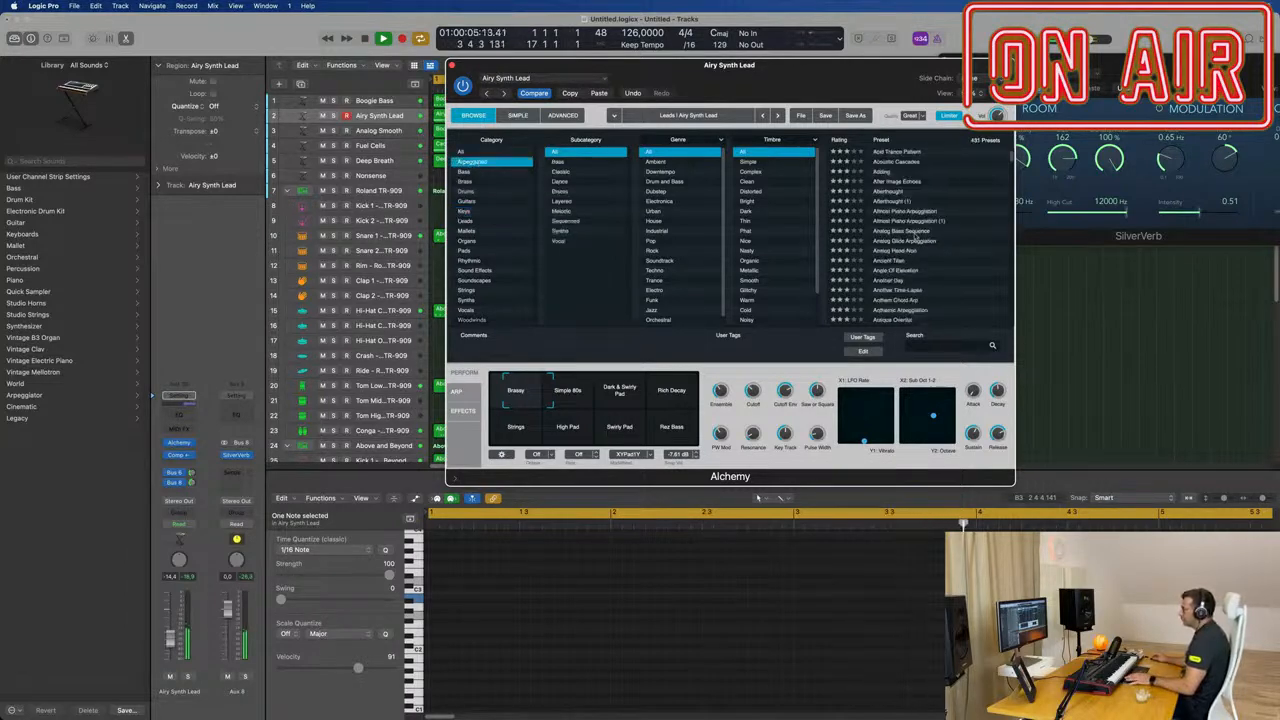
{"action": "left_click", "coordinate": [902, 183]}
{"action": "left_click_drag", "start_coordinate": [804, 94], "coordinate": [830, 119]}
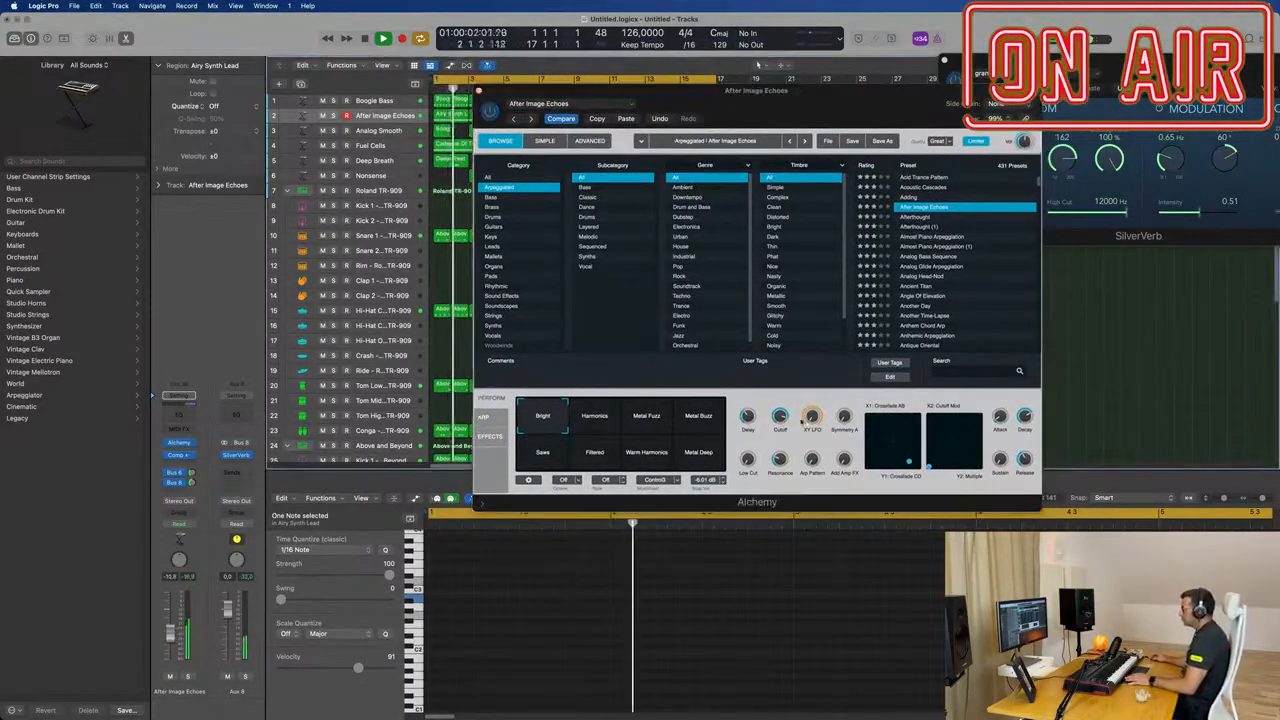
{"action": "left_click", "coordinate": [748, 461]}
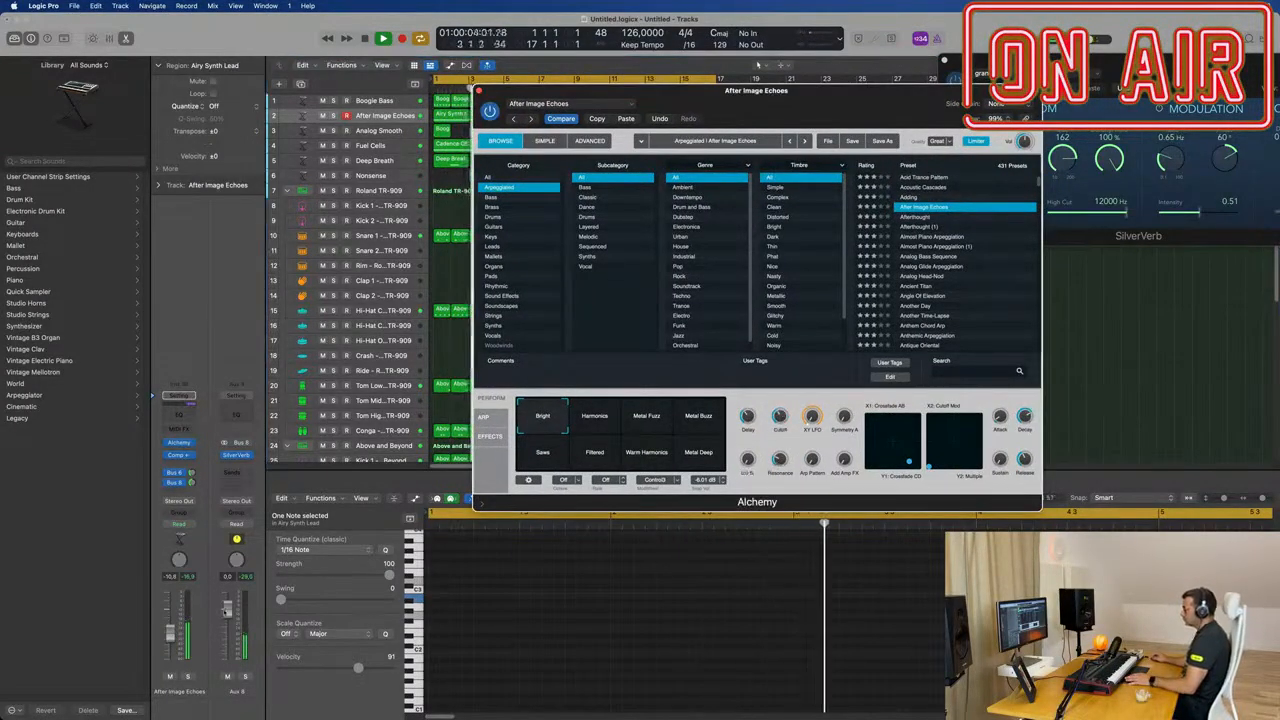
{"action": "left_click_drag", "start_coordinate": [171, 637], "coordinate": [172, 633]}
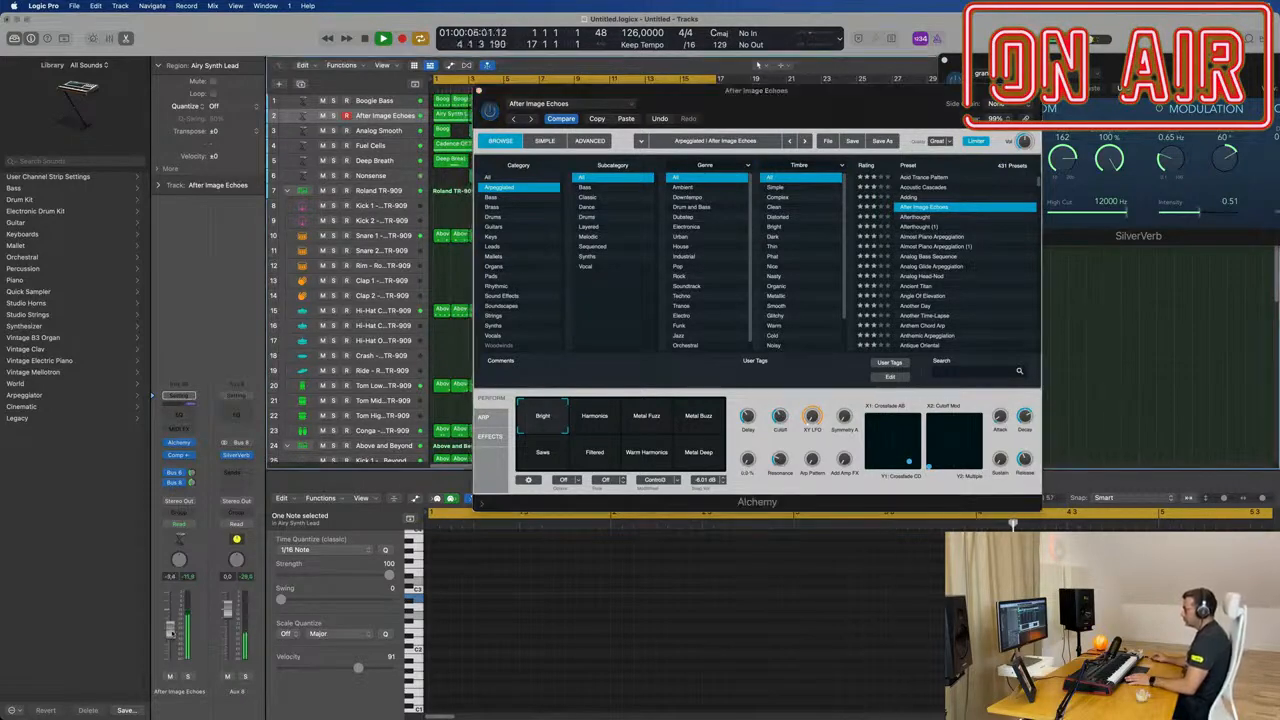
Step: Add a Channel EQ to the After Image Echoes track with a low cut between 100 and 200 Hz
{"action": "left_click", "coordinate": [184, 416]}
{"action": "left_click", "coordinate": [455, 197]}
{"action": "left_click_drag", "start_coordinate": [526, 274], "coordinate": [649, 248]}
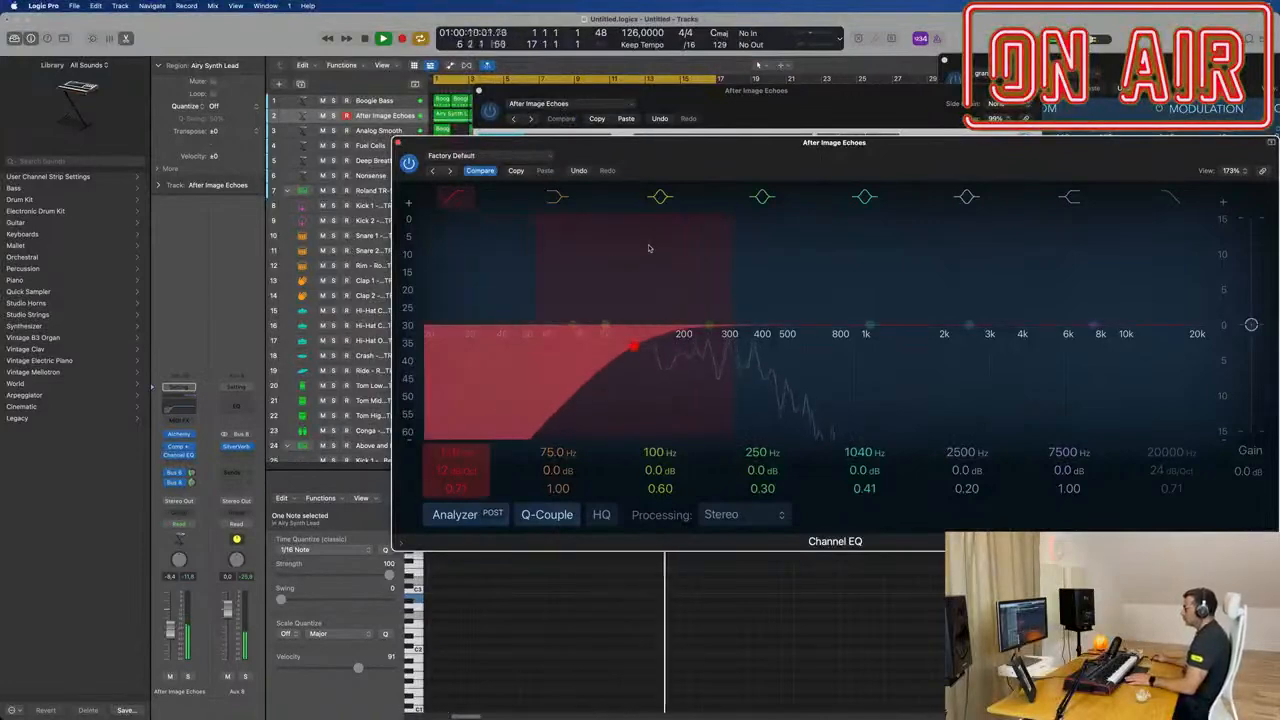
{"action": "left_click_drag", "start_coordinate": [657, 154], "coordinate": [710, 481]}
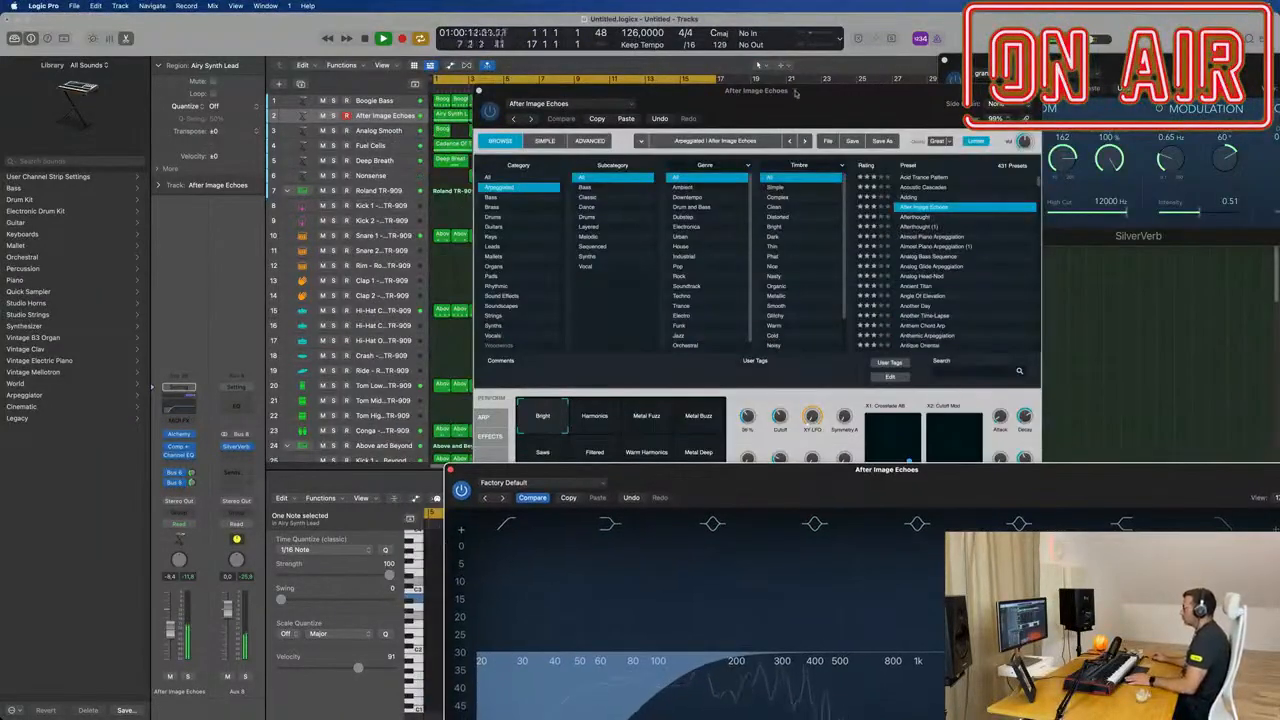
Step: Bring Alchemy clear of the EQ and audition the After Image Echoes snapshots from Harmonics through Metal Deep to Saws
{"action": "left_click_drag", "start_coordinate": [795, 90], "coordinate": [640, 86]}
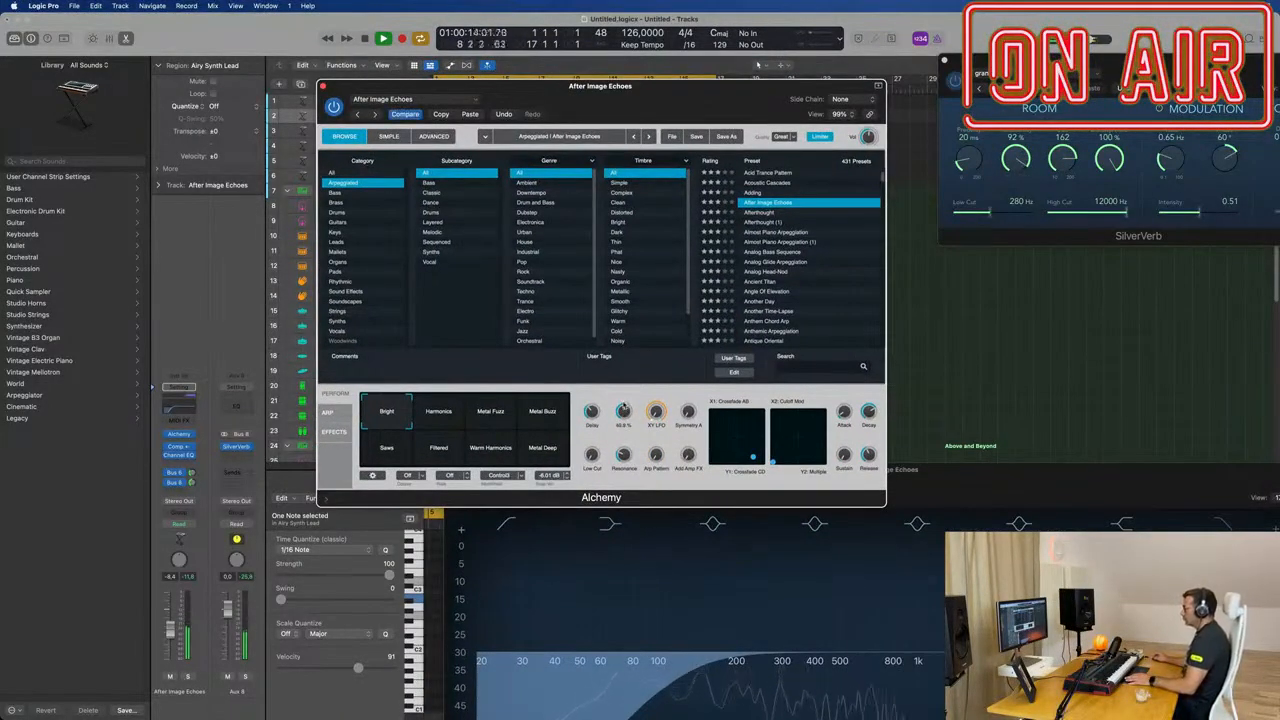
{"action": "left_click_drag", "start_coordinate": [672, 87], "coordinate": [774, 186]}
{"action": "left_click", "coordinate": [513, 500]}
{"action": "left_click", "coordinate": [559, 498]}
{"action": "left_click", "coordinate": [617, 497]}
{"action": "left_click", "coordinate": [613, 536]}
{"action": "left_click", "coordinate": [556, 536]}
{"action": "left_click", "coordinate": [516, 534]}
{"action": "left_click", "coordinate": [465, 533]}
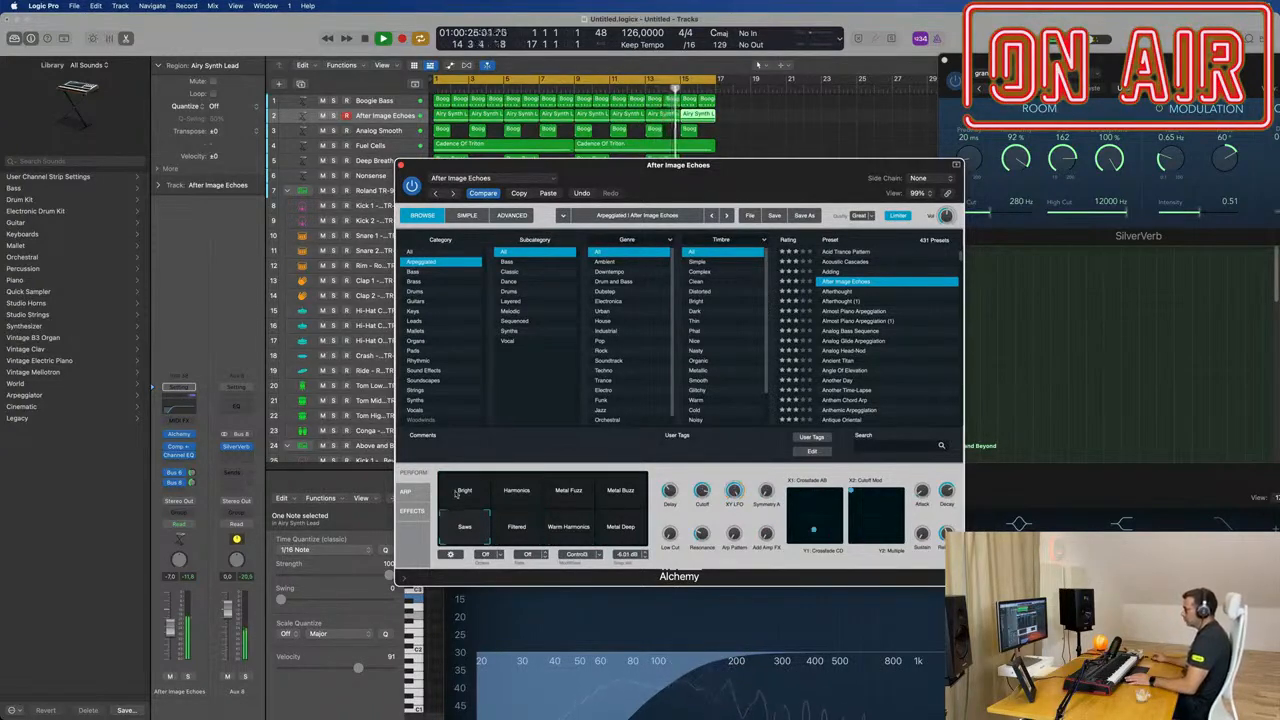
Step: Compare the Bright, Harmonics and Metal Fuzz snapshots and set a blend between Bright and Harmonics
{"action": "left_click", "coordinate": [455, 491]}
{"action": "left_click", "coordinate": [510, 494]}
{"action": "left_click", "coordinate": [566, 493]}
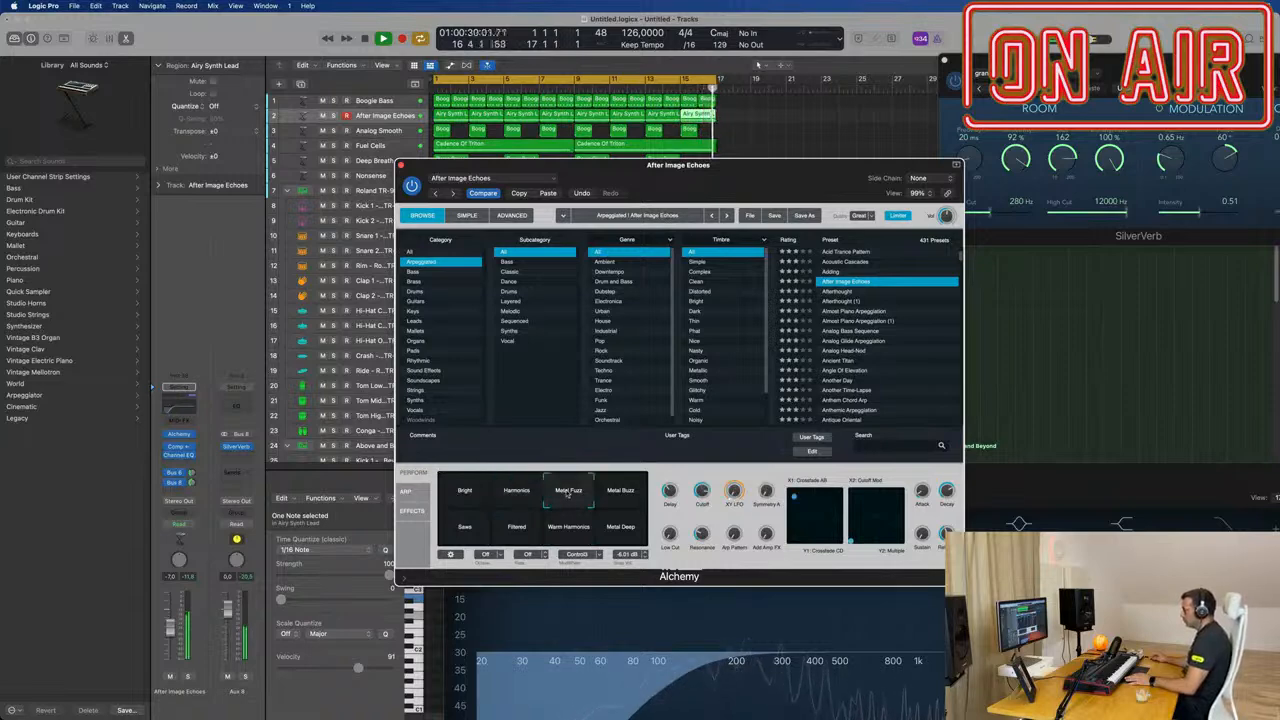
{"action": "left_click", "coordinate": [507, 494]}
{"action": "left_click", "coordinate": [478, 493]}
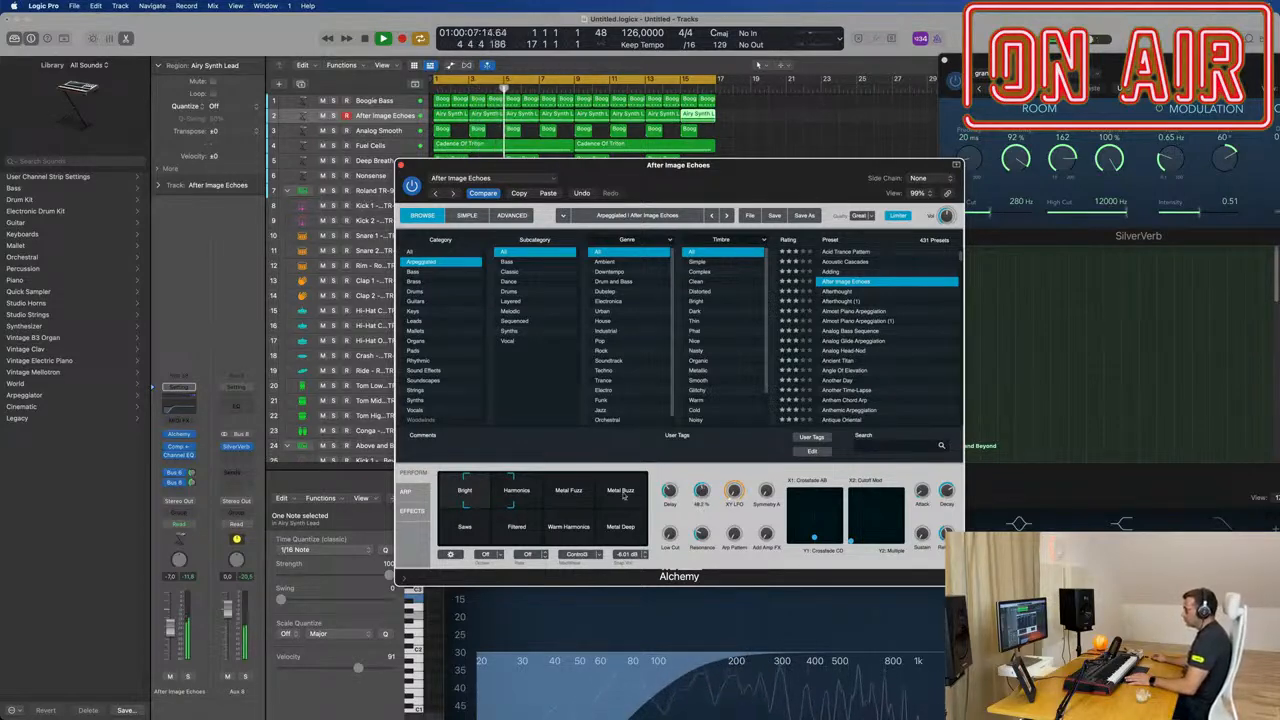
Step: Raise the After Image Echoes track's send levels to the Tape Delay and SilverVerb buses
{"action": "left_click", "coordinate": [190, 473]}
{"action": "mouse_move", "coordinate": [195, 508]}
{"action": "left_mouse_down"}
{"action": "mouse_move", "coordinate": [192, 485]}
{"action": "mouse_move", "coordinate": [195, 502]}
{"action": "left_mouse_up"}
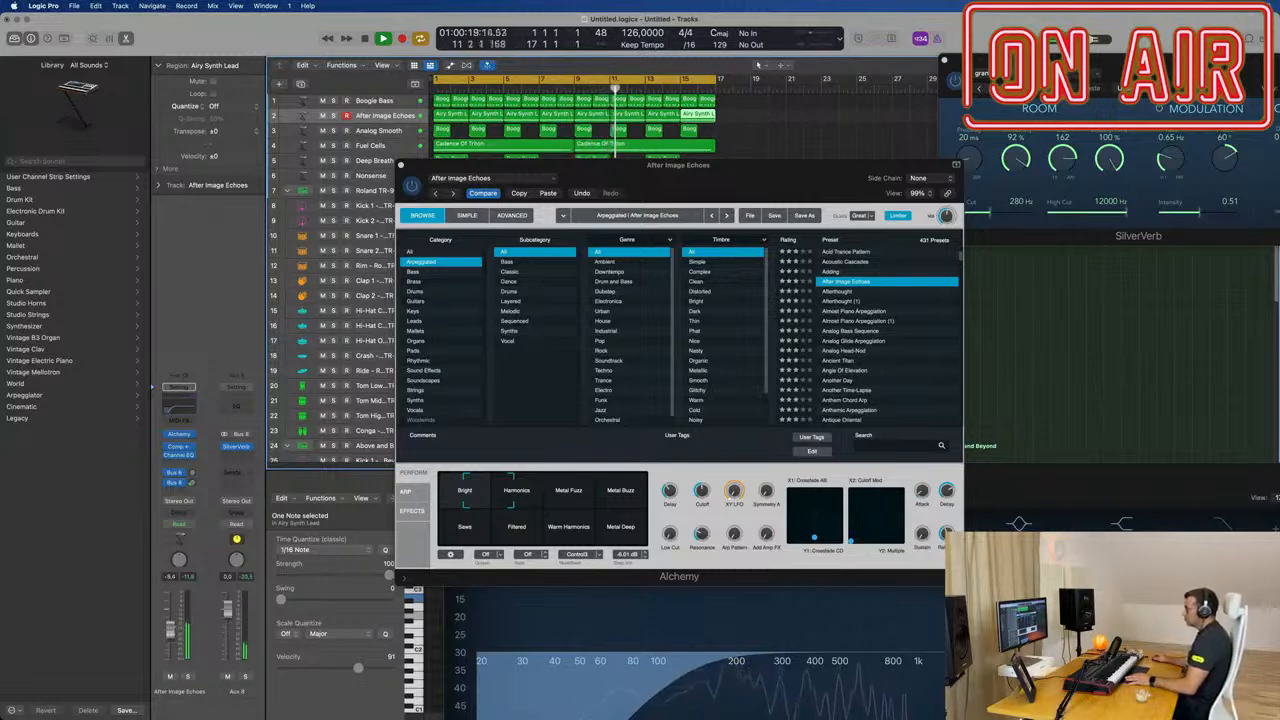
{"action": "left_click_drag", "start_coordinate": [194, 484], "coordinate": [194, 477]}
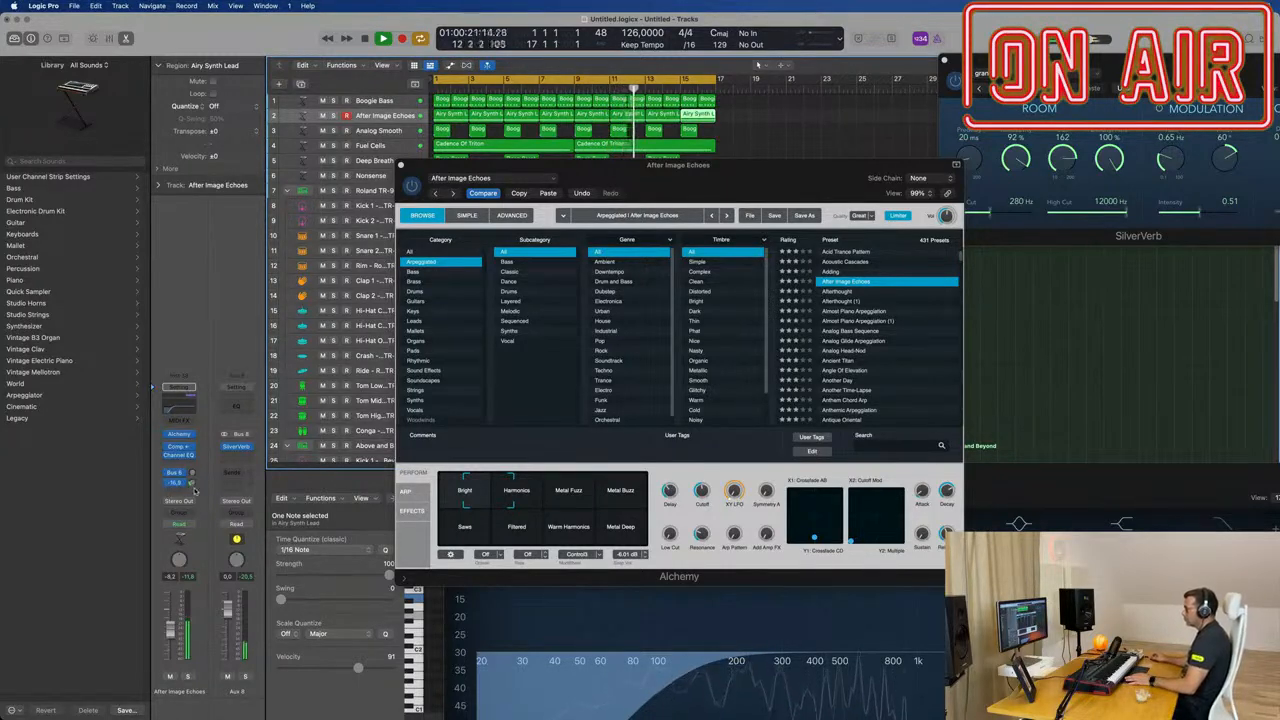
{"action": "left_click", "coordinate": [193, 474]}
{"action": "mouse_move", "coordinate": [194, 476]}
{"action": "left_mouse_down"}
{"action": "mouse_move", "coordinate": [194, 487]}
{"action": "mouse_move", "coordinate": [193, 476]}
{"action": "left_mouse_up"}
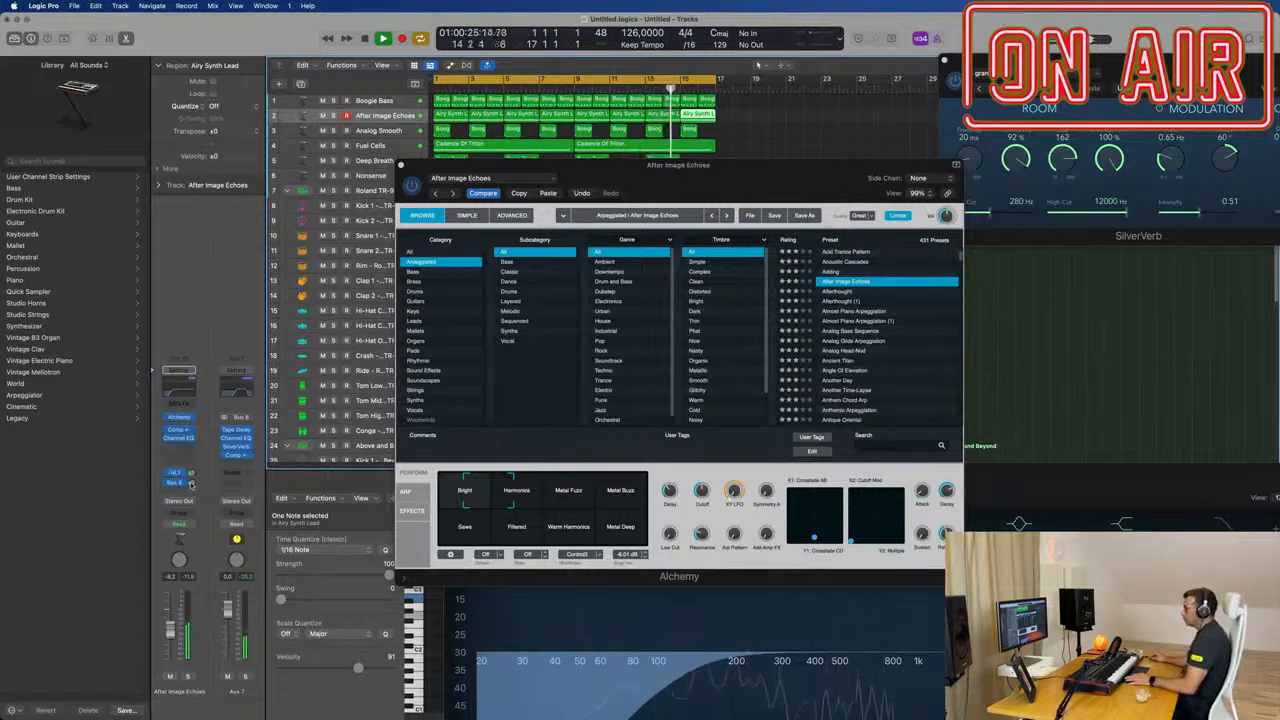
{"action": "left_click", "coordinate": [192, 484]}
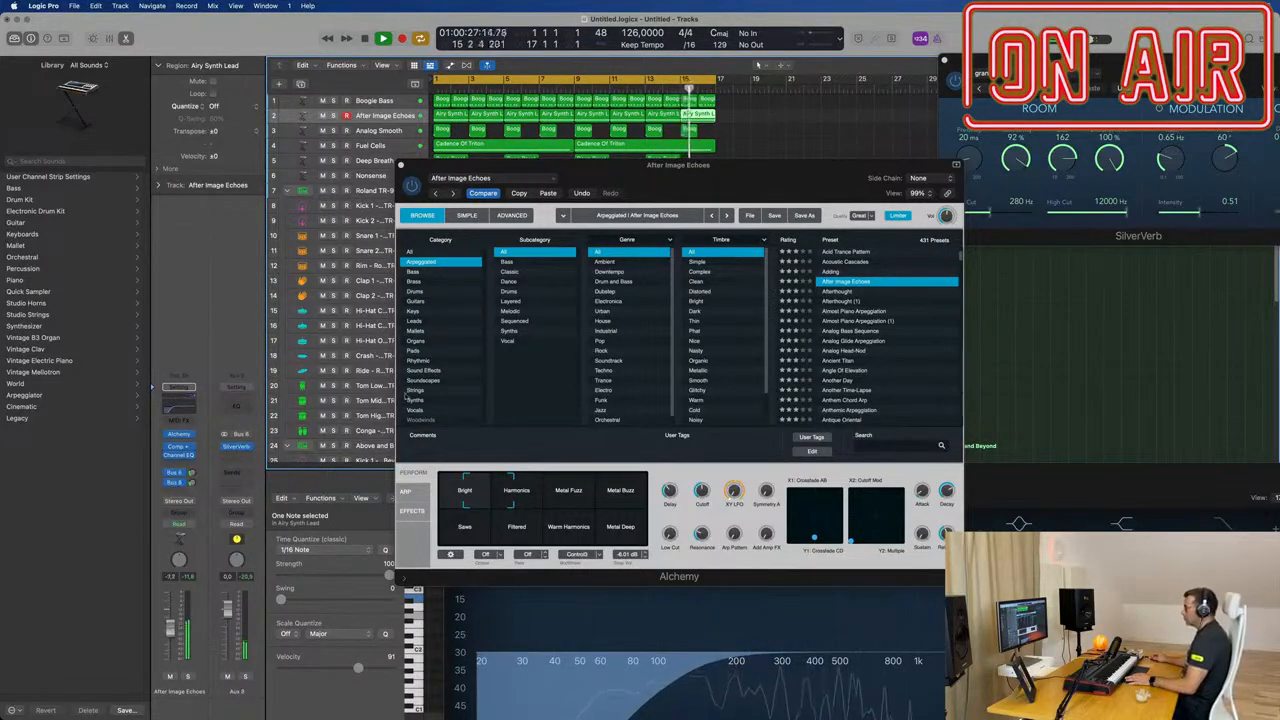
Step: Close the Alchemy window and repeat all regions of the 16-bar arrangement once, filling bars 17 to 32
{"action": "left_click_drag", "start_coordinate": [766, 181], "coordinate": [649, 251]}
{"action": "left_click", "coordinate": [284, 235]}
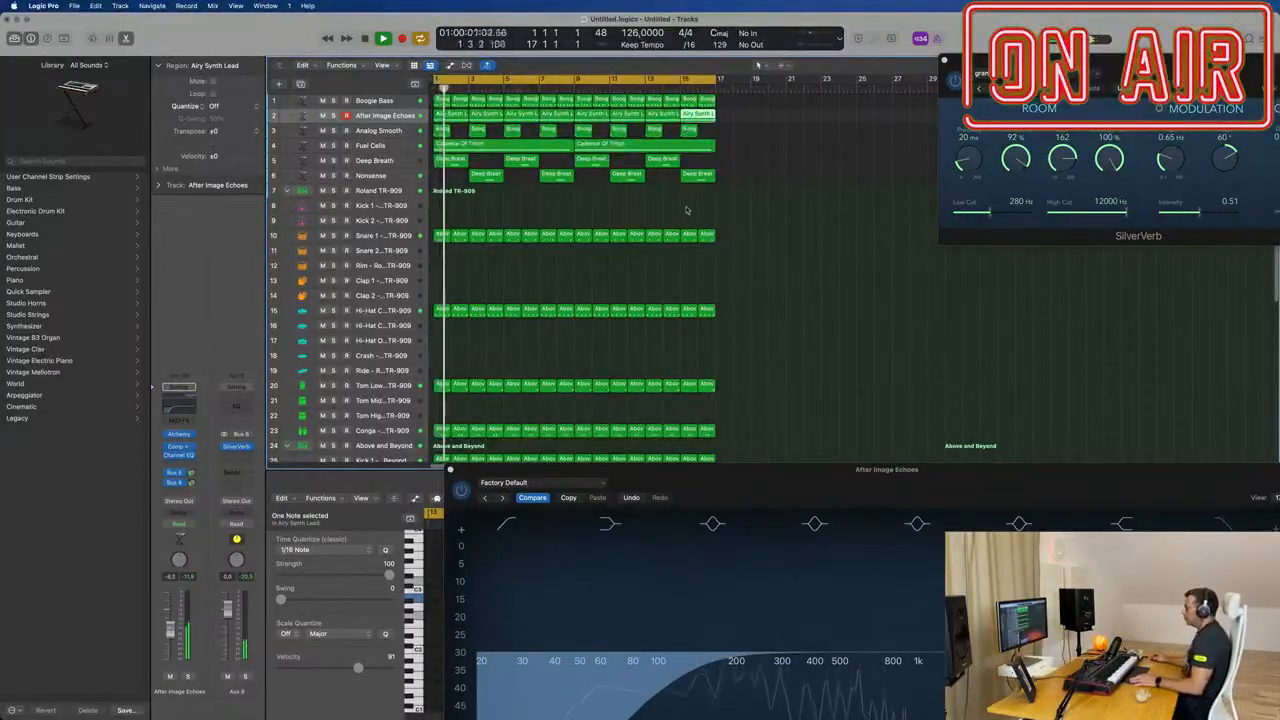
{"action": "left_click", "coordinate": [636, 206]}
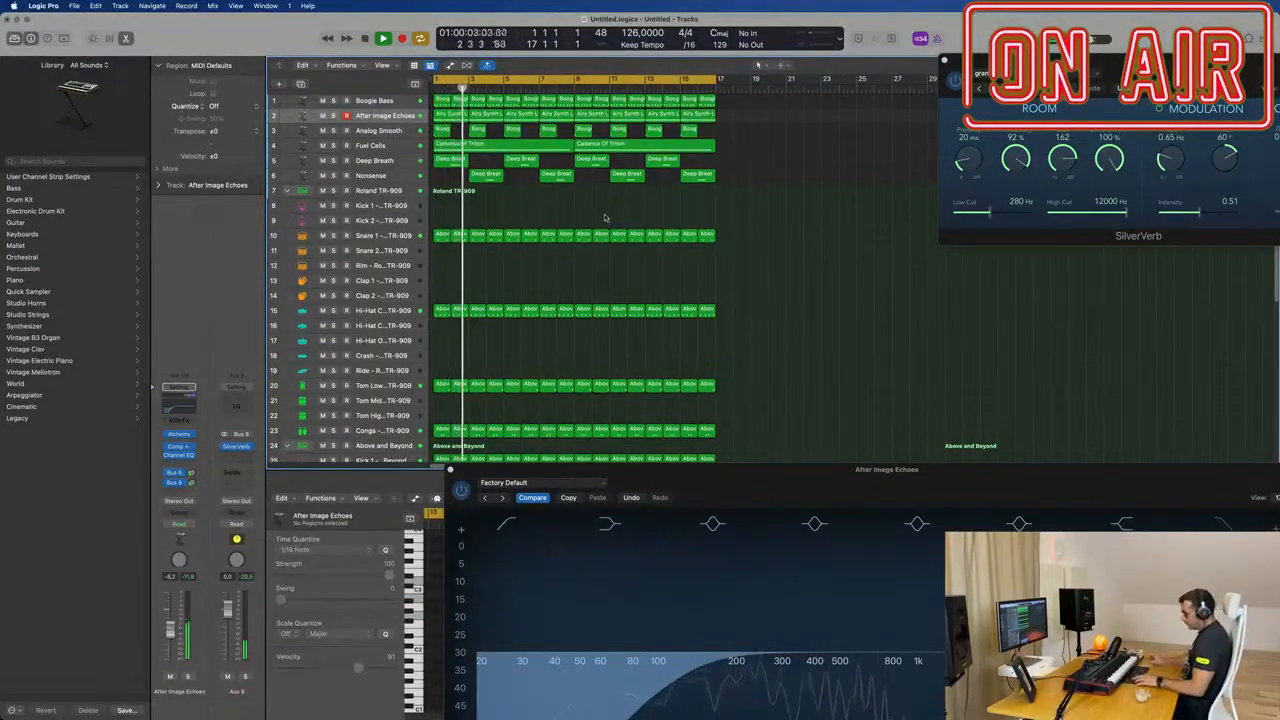
{"action": "key", "text": "super+a"}
{"action": "key", "text": "super+r"}
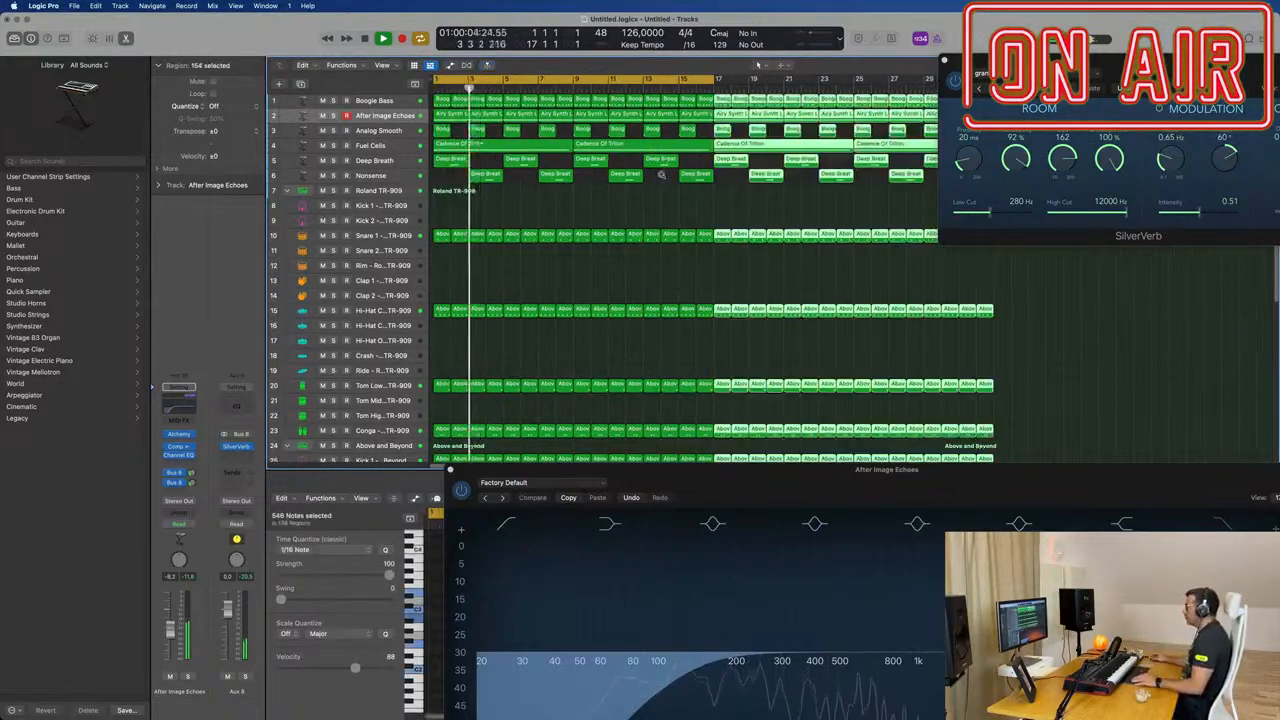
Step: Extend the cycle range to bar 33 so it covers the repeated section, and clear the region selection
{"action": "key", "text": "super+Left"}
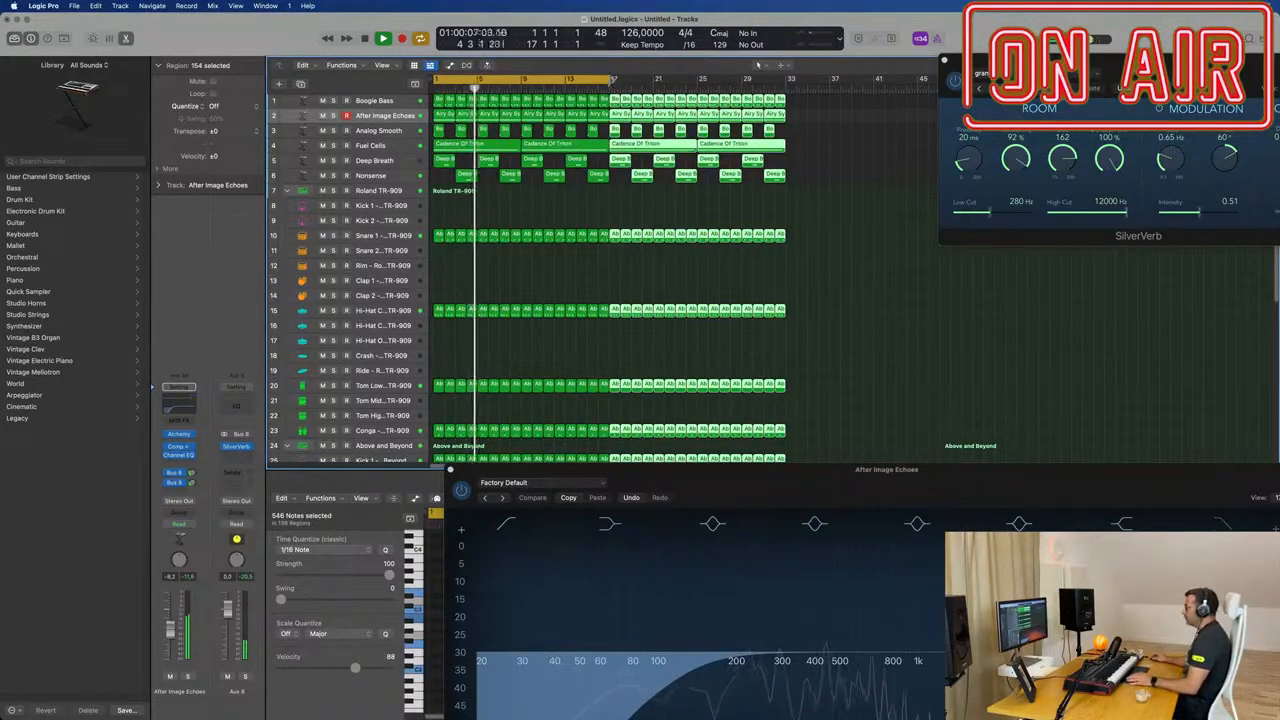
{"action": "left_click_drag", "start_coordinate": [613, 80], "coordinate": [791, 89]}
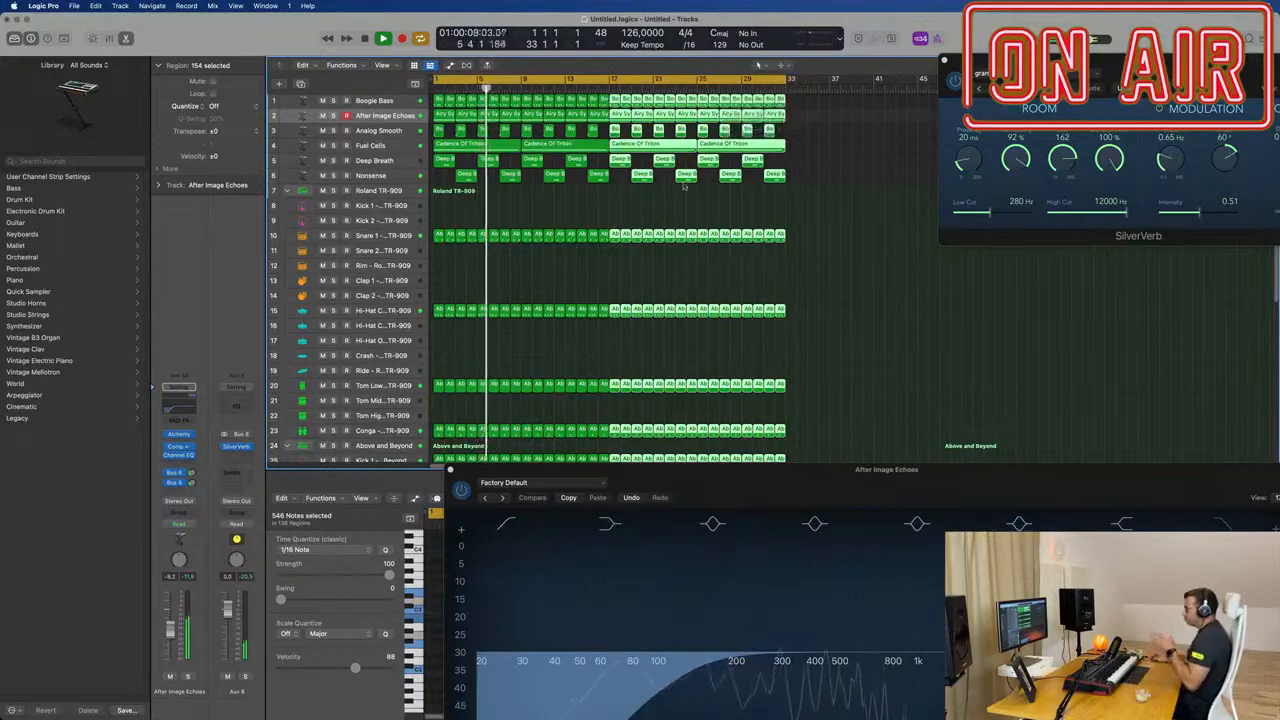
{"action": "left_click", "coordinate": [625, 206]}
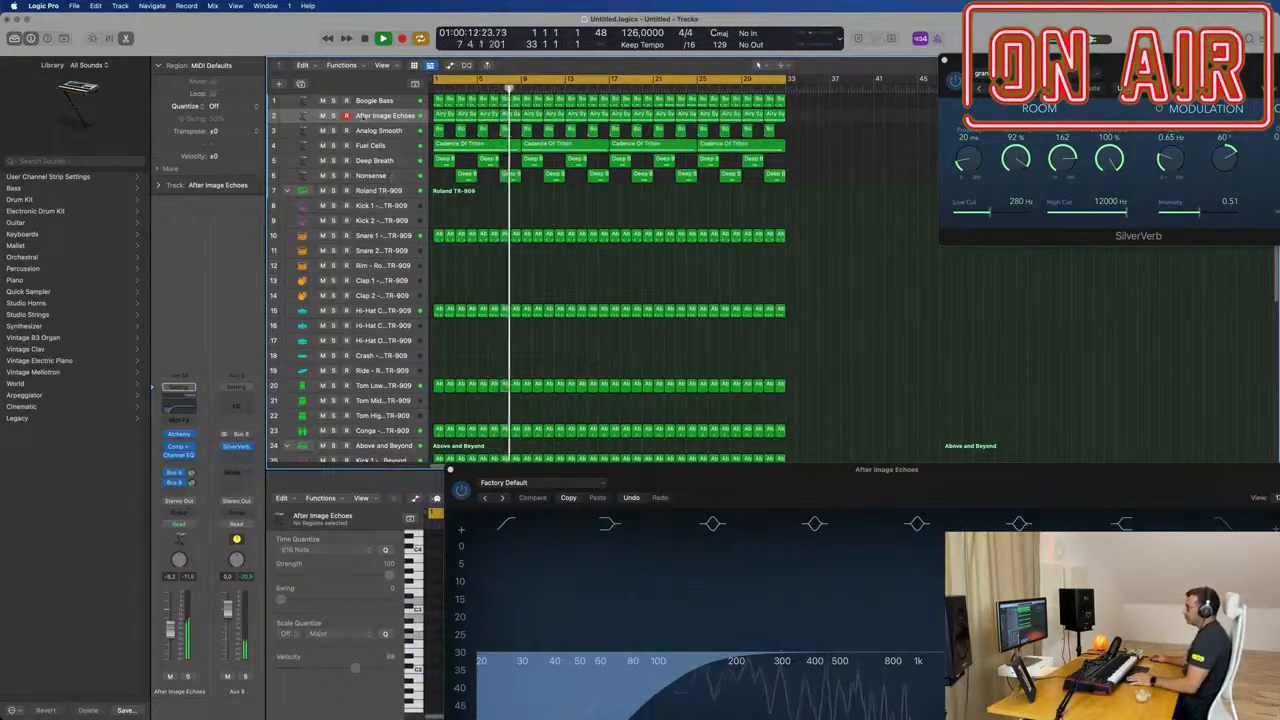
Step: Duplicate the After Image Echoes track with its settings and open Alchemy on the new track
{"action": "left_click", "coordinate": [380, 116]}
{"action": "left_click", "coordinate": [298, 83]}
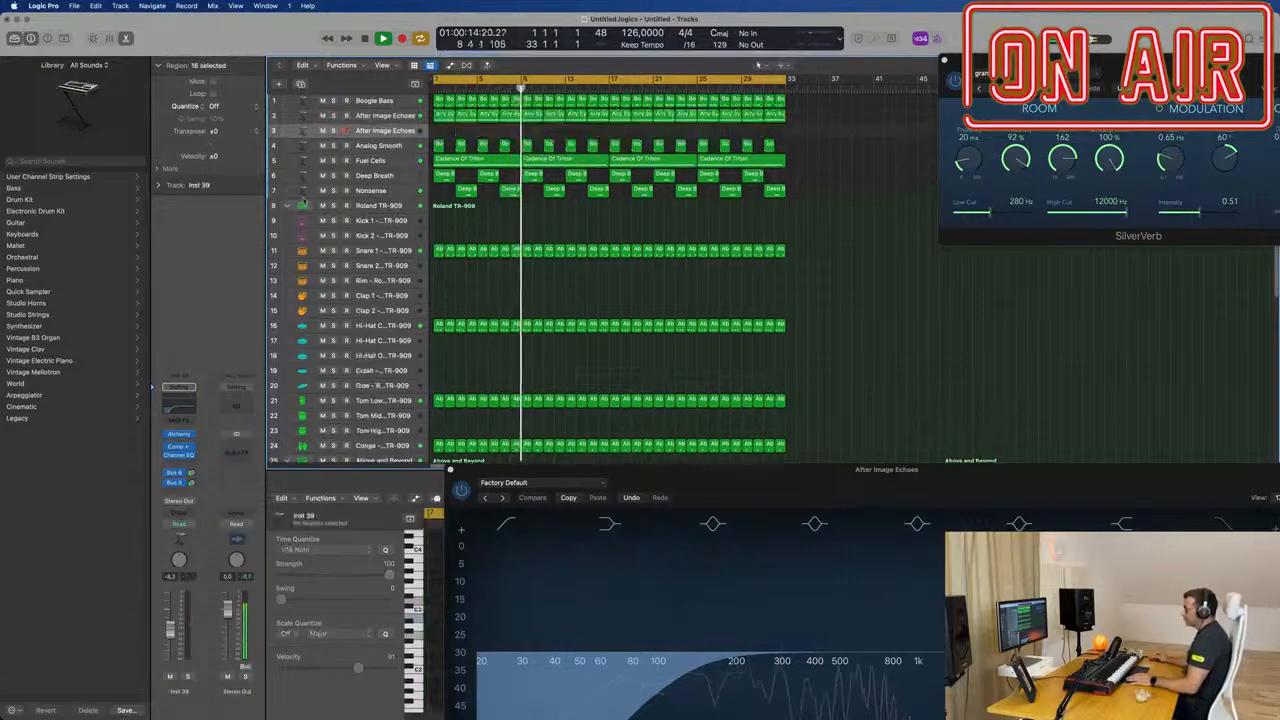
{"action": "left_click", "coordinate": [181, 437]}
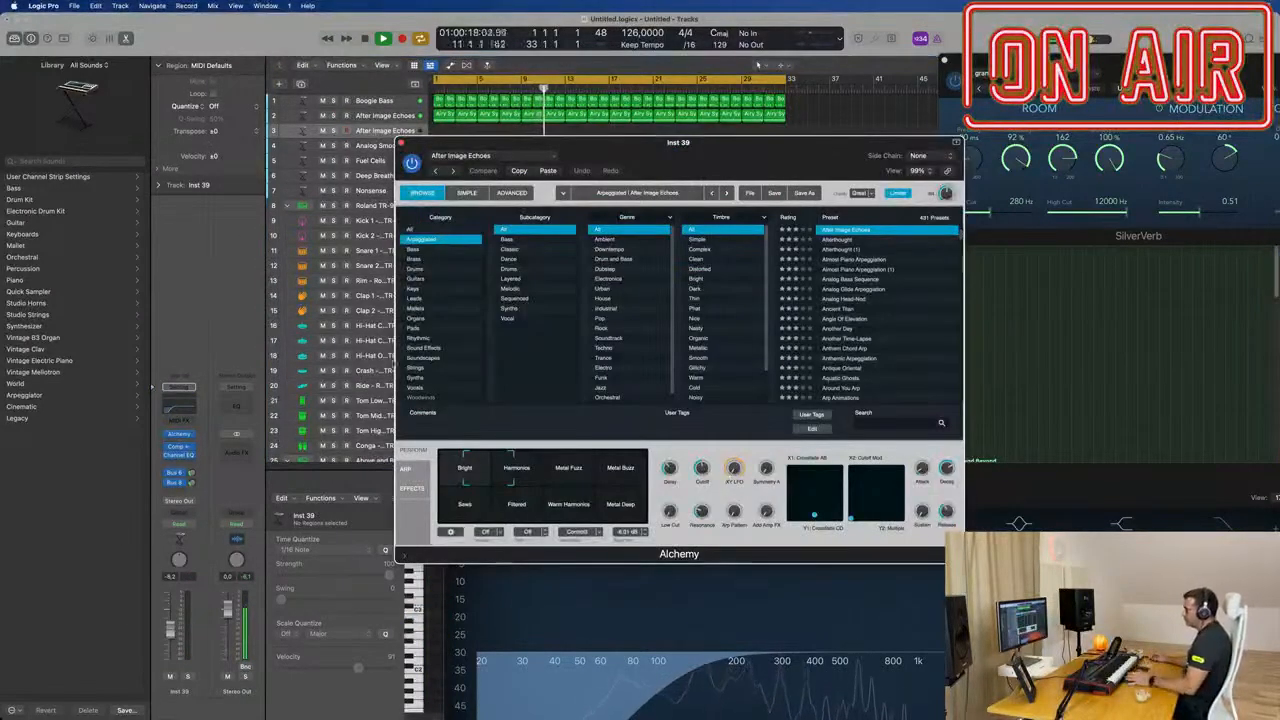
Step: Load the Arctic Noise Lead preset from Alchemy's Leads category and raise the track's SilverVerb send
{"action": "left_click", "coordinate": [449, 299]}
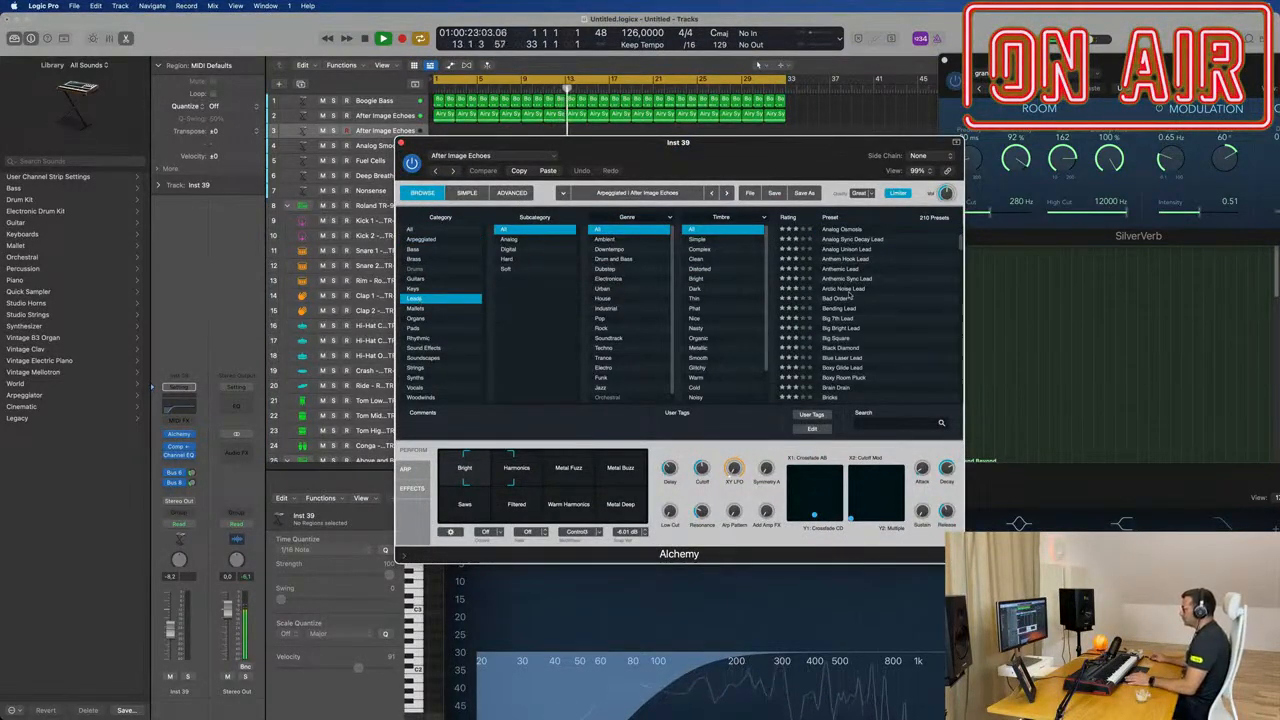
{"action": "left_click", "coordinate": [846, 289]}
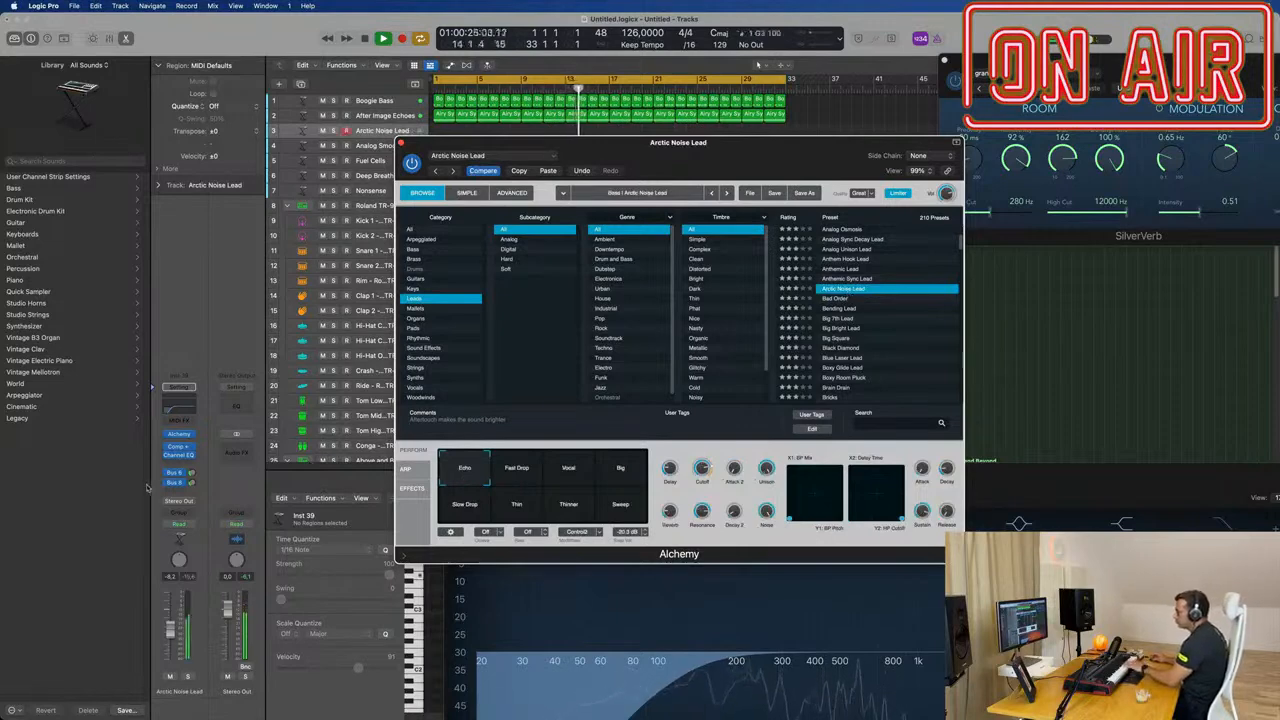
{"action": "left_click_drag", "start_coordinate": [191, 482], "coordinate": [194, 459]}
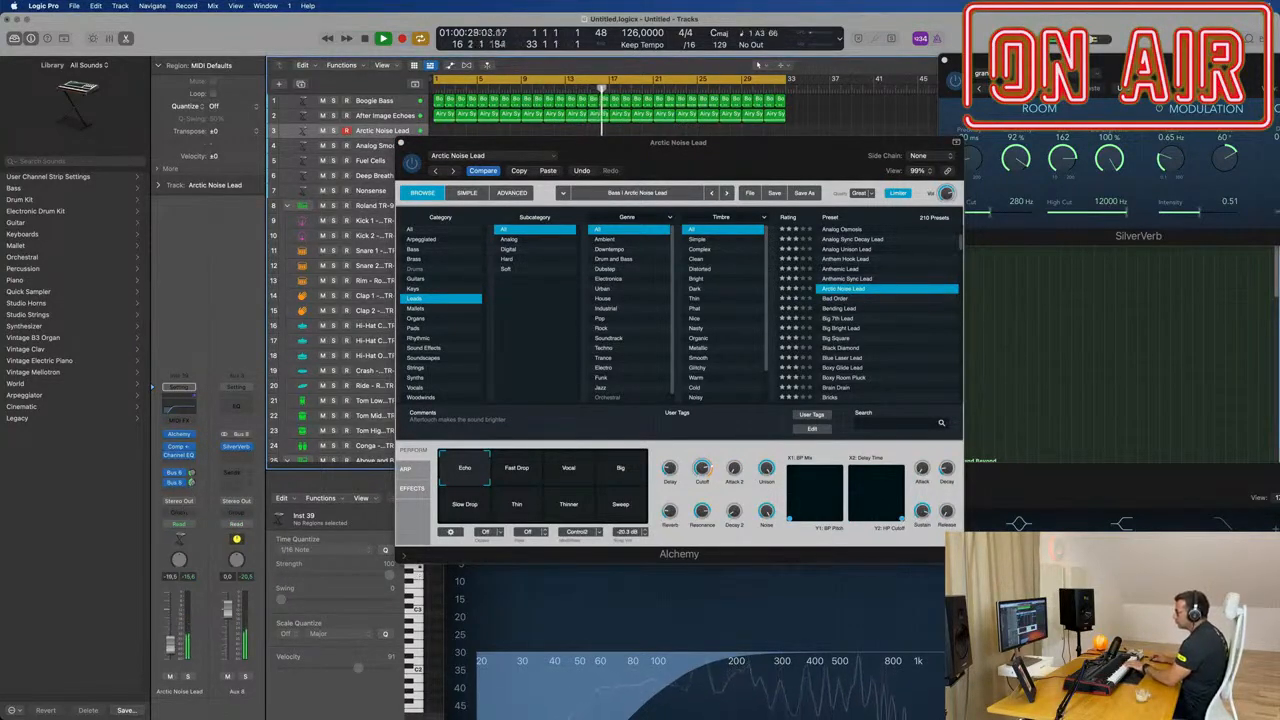
Step: Audition the Leads presets Bad Order, Bending Lead, Big 7th Lead, Blue Laser Lead and Boxy Glide Lead
{"action": "left_click", "coordinate": [898, 291]}
{"action": "left_click", "coordinate": [830, 298]}
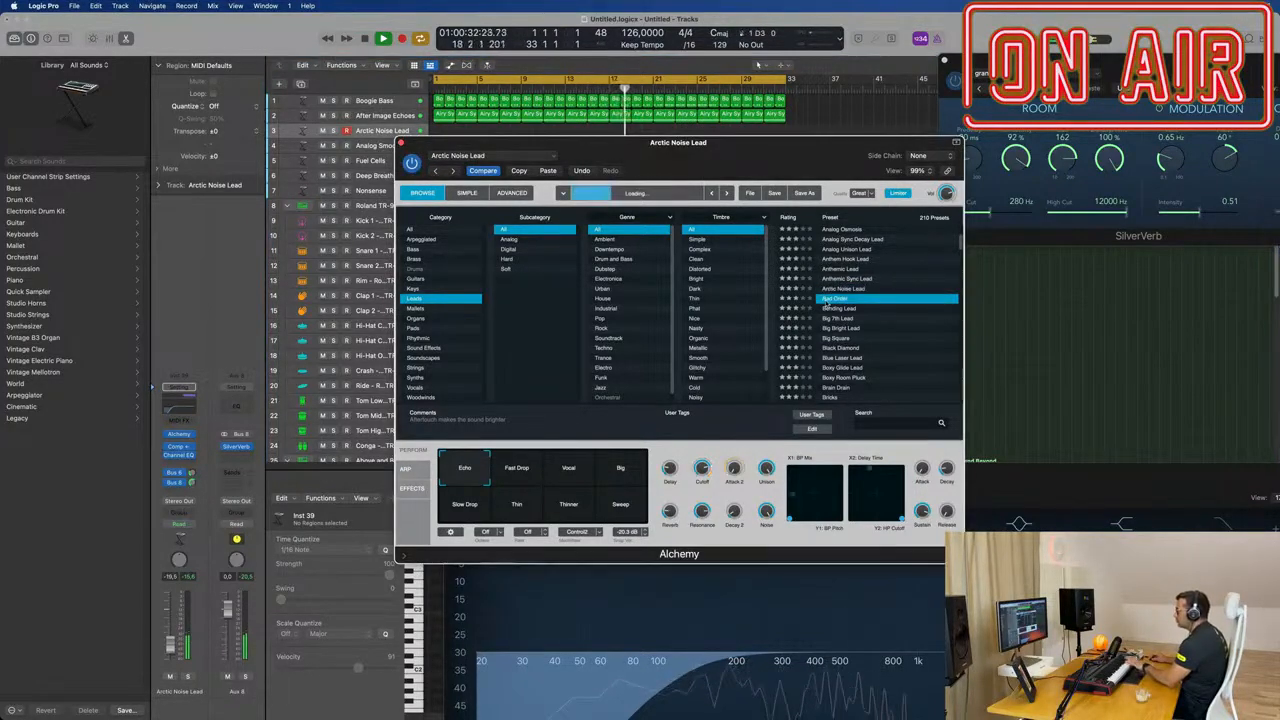
{"action": "left_click", "coordinate": [840, 308]}
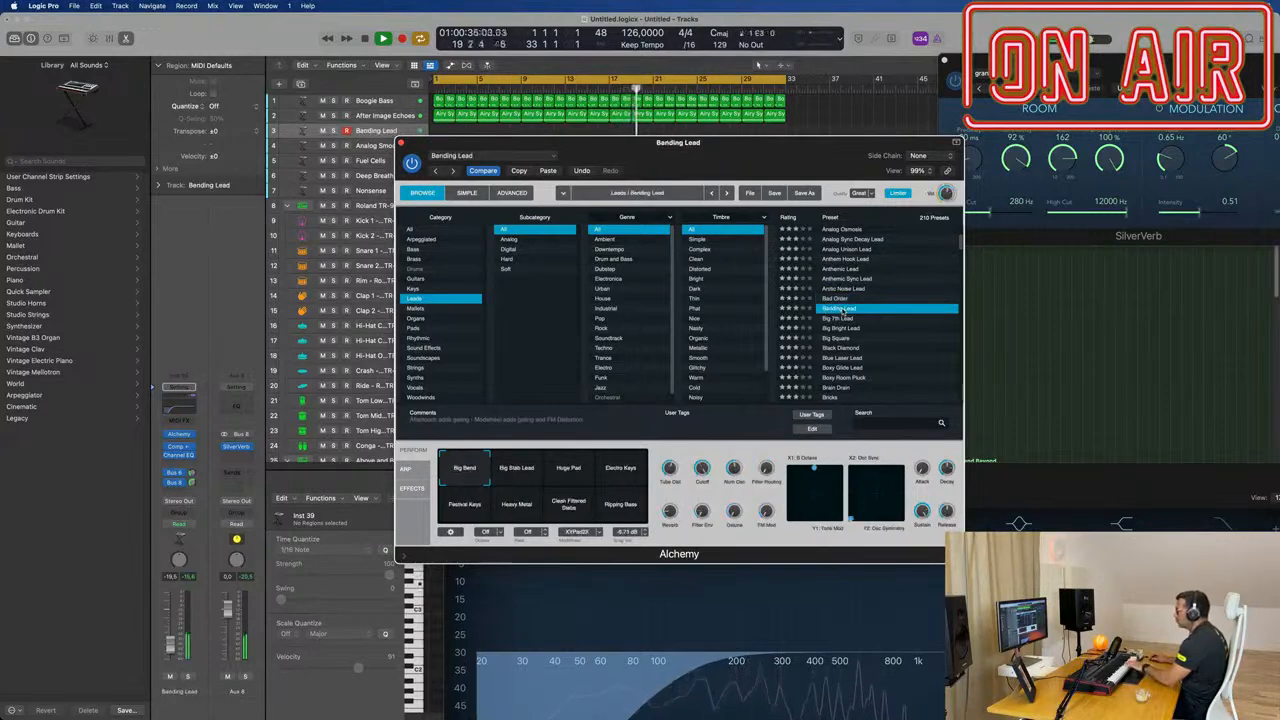
{"action": "left_click", "coordinate": [842, 319]}
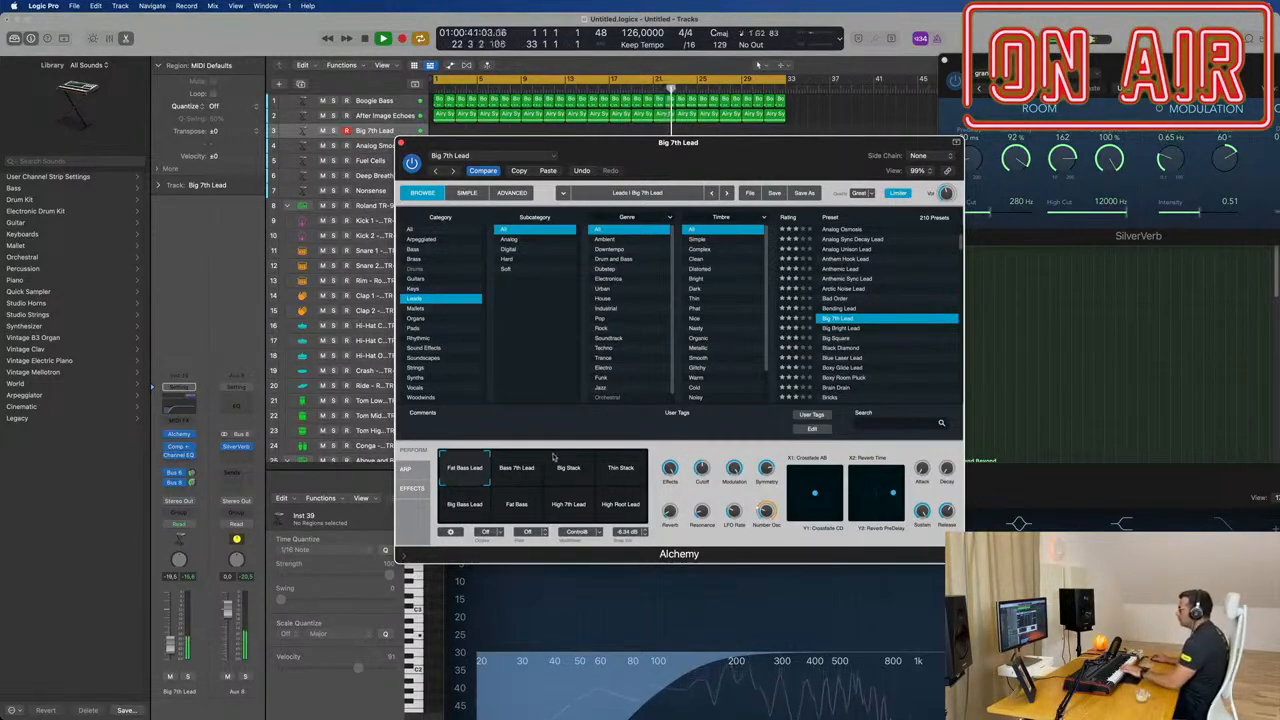
{"action": "left_click", "coordinate": [845, 359]}
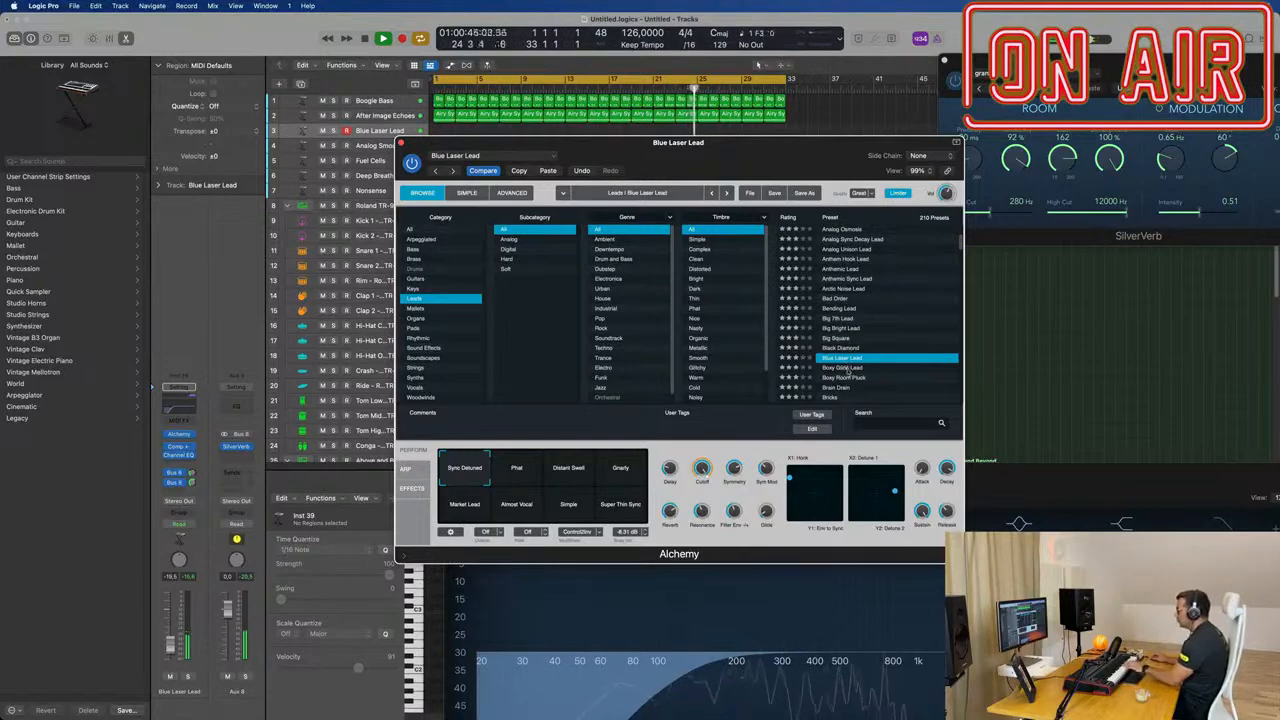
{"action": "left_click", "coordinate": [846, 368]}
{"action": "scroll", "coordinate": [846, 368], "scroll_direction": "down", "scroll_amount": 3}
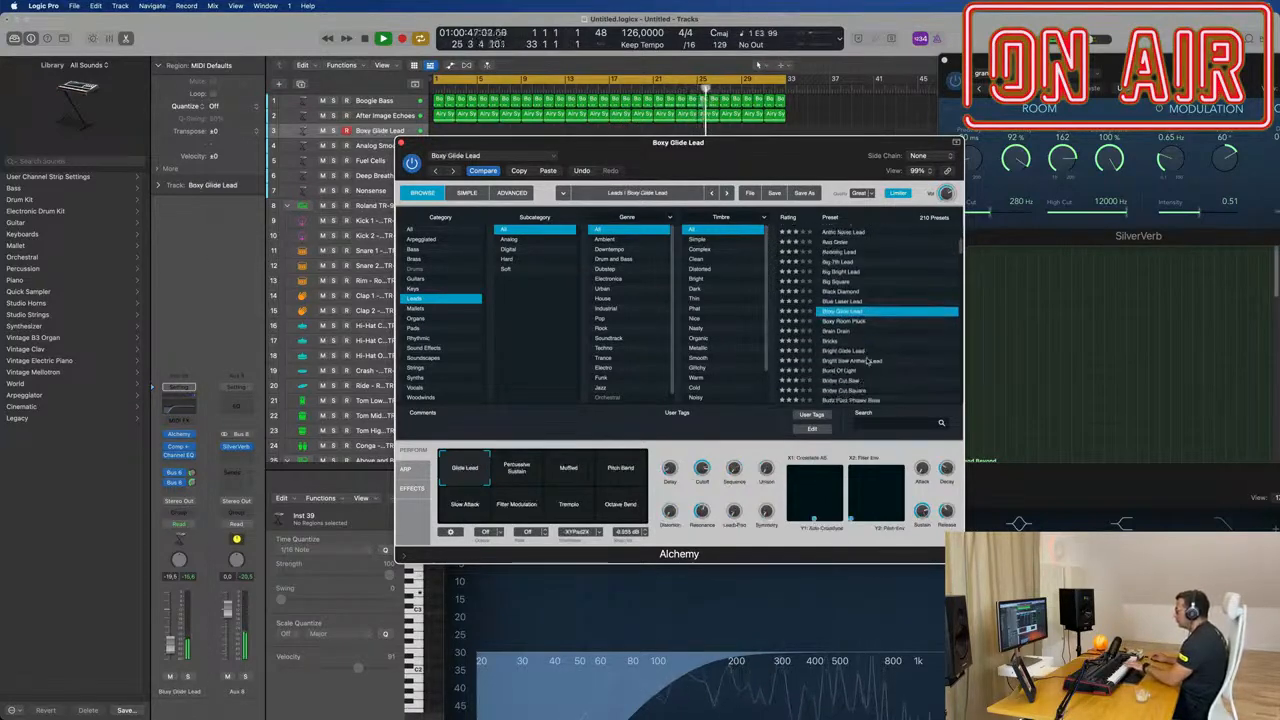
Step: Load the Bricks lead, audition its fifth-lead and Bright Pad snapshots, and set the track volume to about -13.4 dB
{"action": "left_click", "coordinate": [834, 342]}
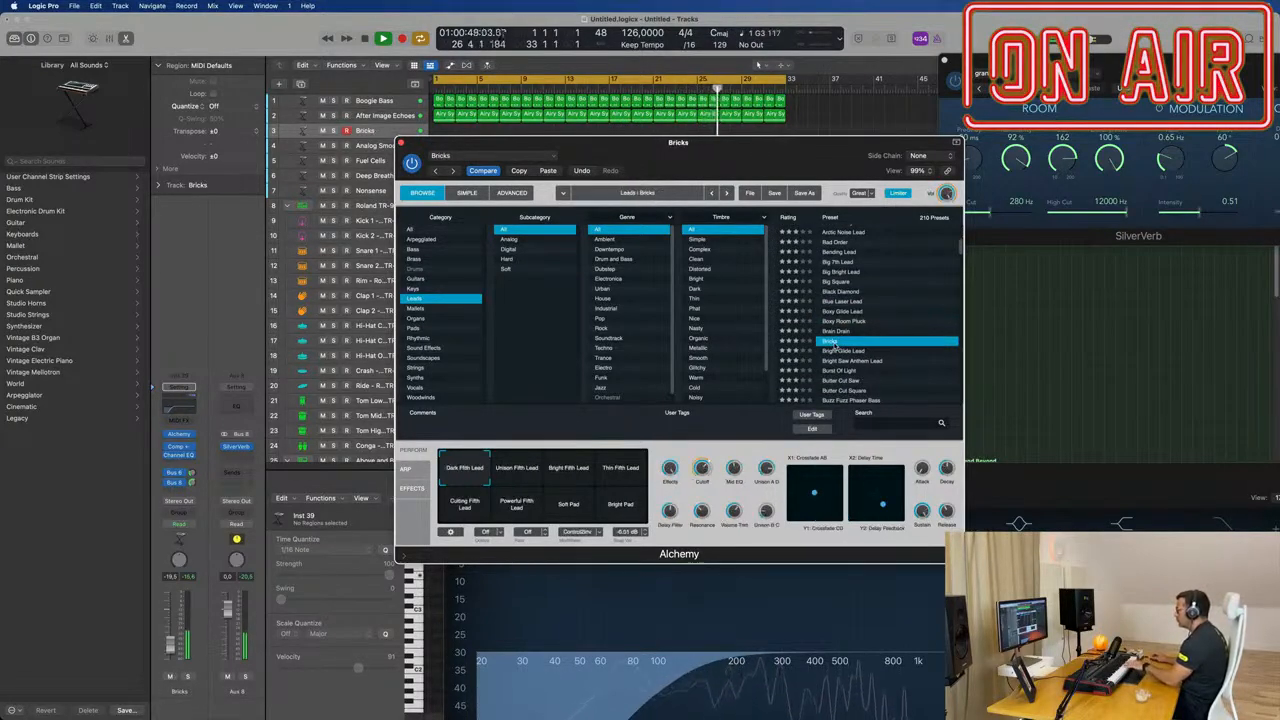
{"action": "scroll", "coordinate": [846, 343], "scroll_direction": "down", "scroll_amount": 2}
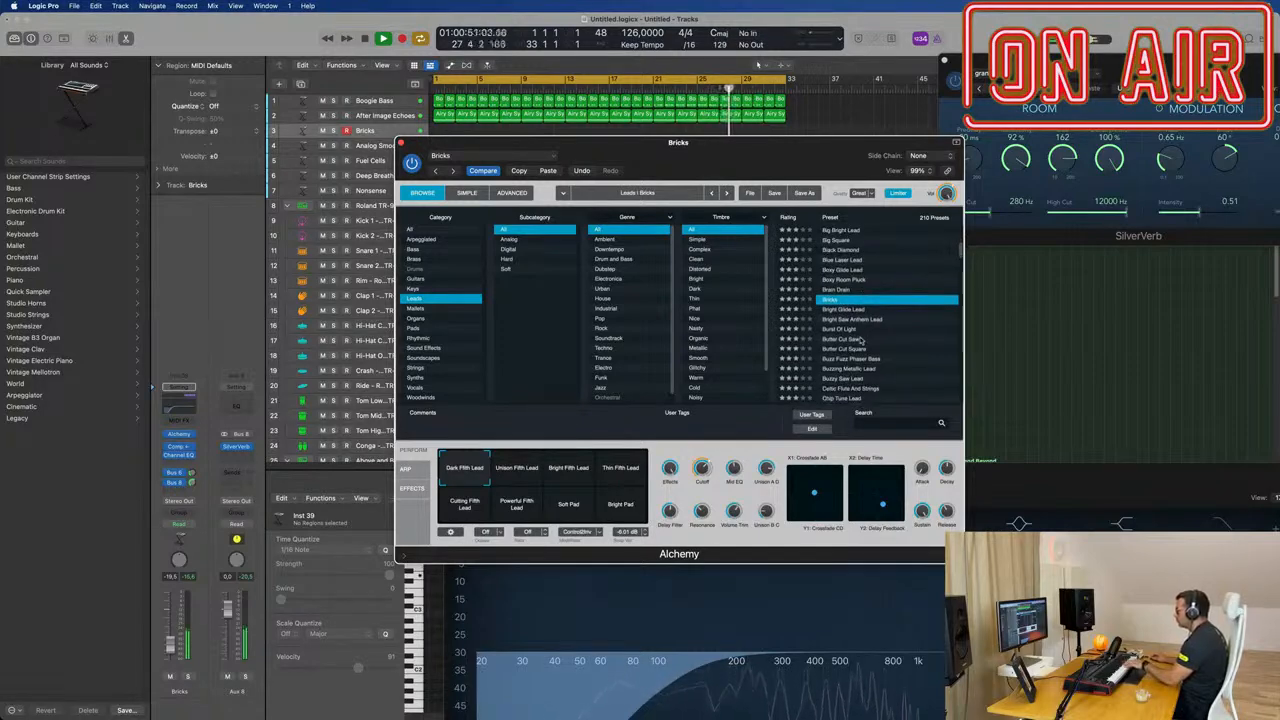
{"action": "left_click", "coordinate": [567, 474]}
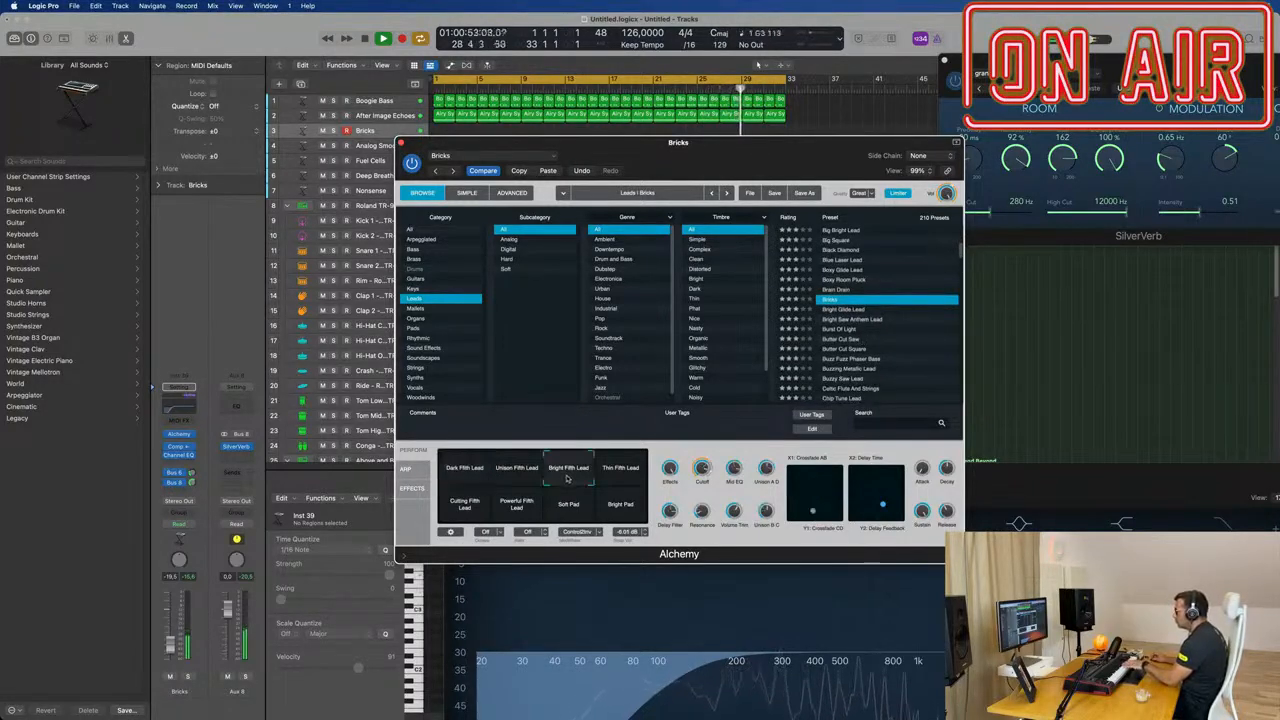
{"action": "left_click", "coordinate": [506, 476]}
{"action": "left_click", "coordinate": [600, 472]}
{"action": "left_click", "coordinate": [620, 504]}
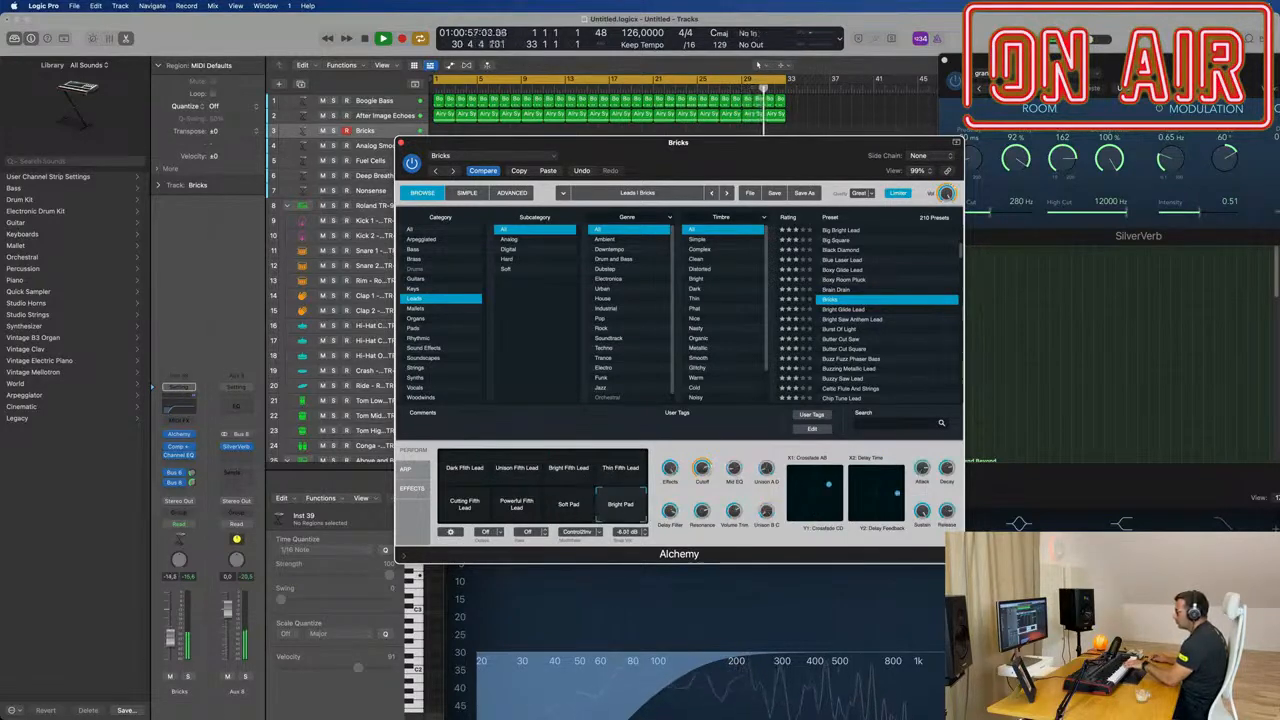
{"action": "left_click", "coordinate": [170, 628]}
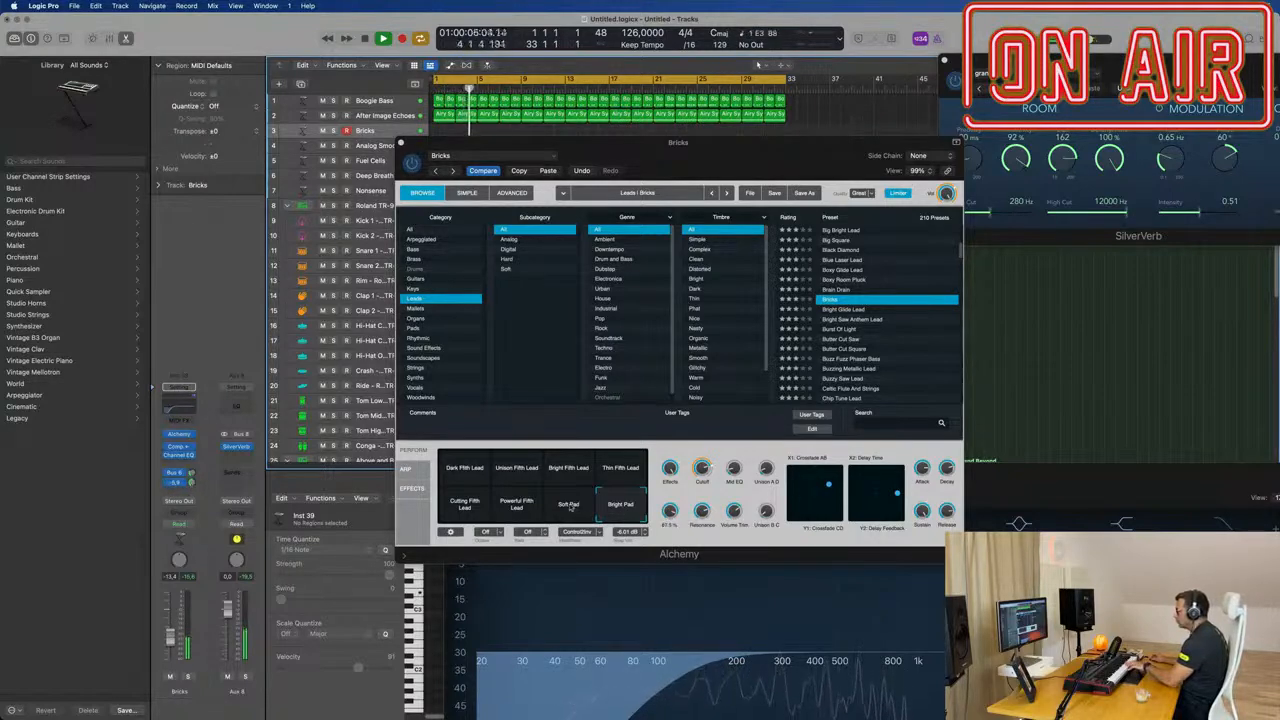
{"action": "left_click", "coordinate": [513, 508]}
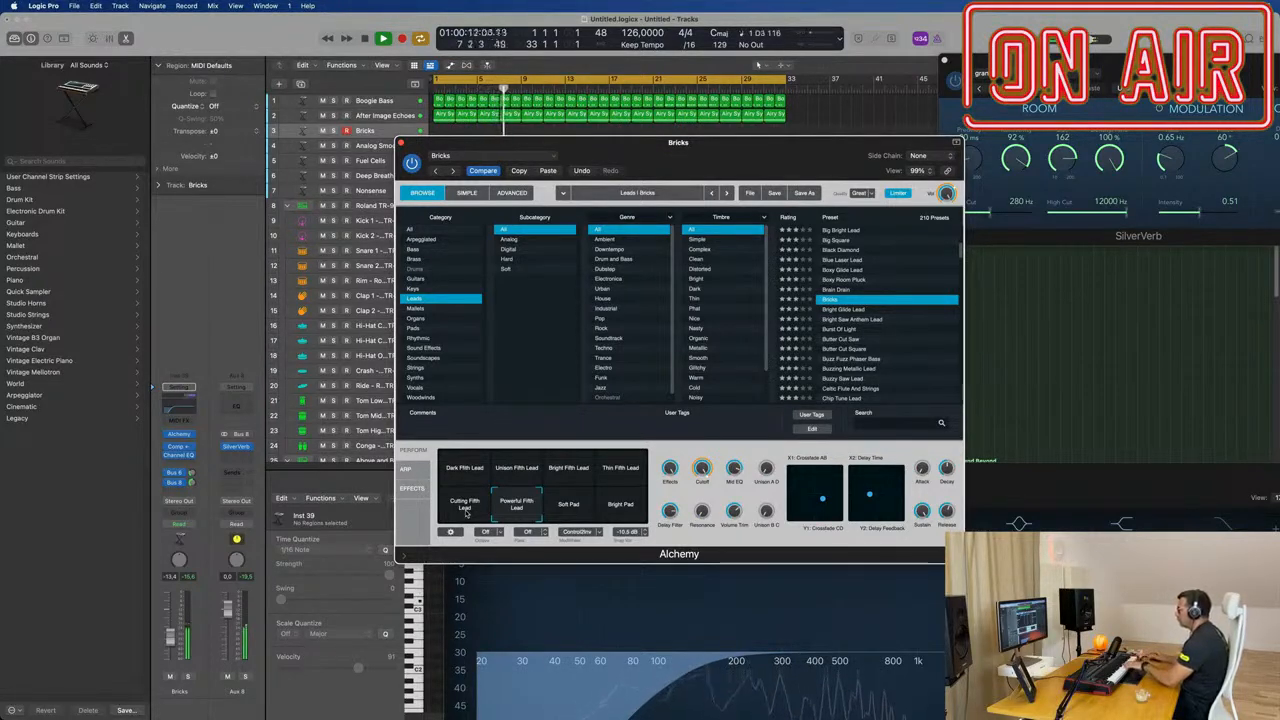
Step: Audition the Bright Glide Lead, Bright Saw Anthem Lead, Burst Of Light and Butter Cut Saw presets
{"action": "left_click", "coordinate": [857, 311]}
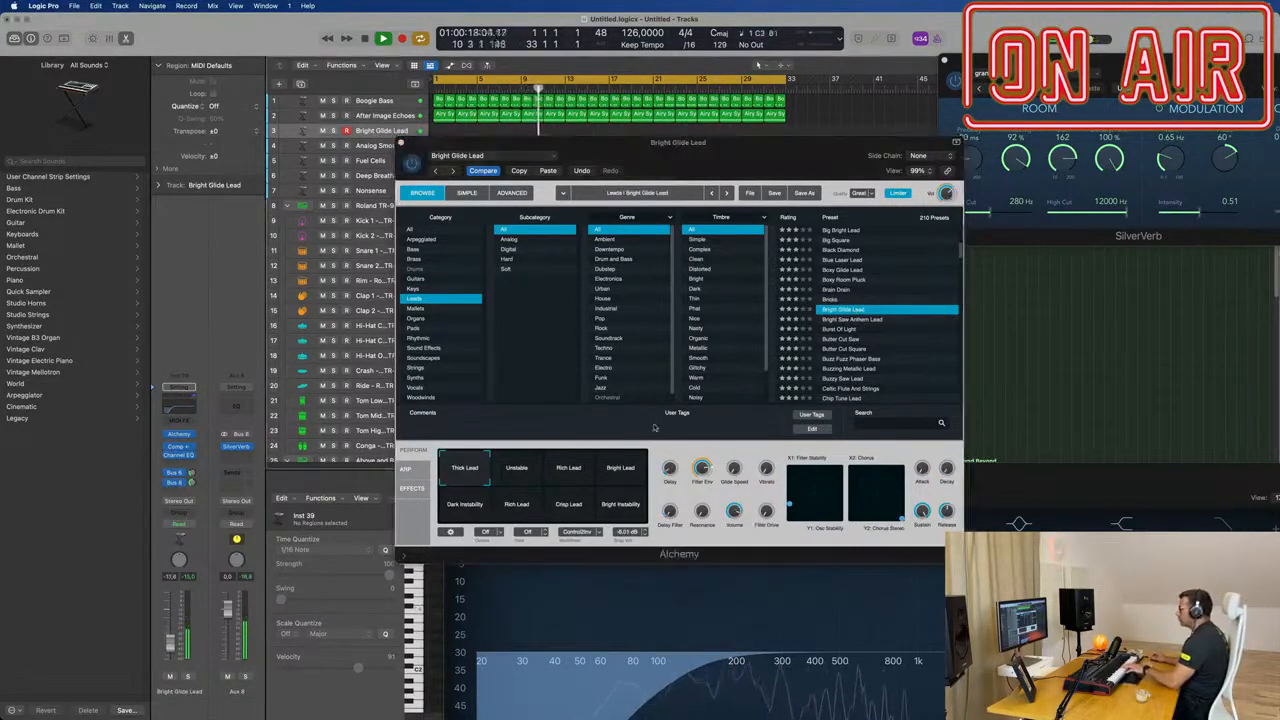
{"action": "left_click", "coordinate": [858, 320]}
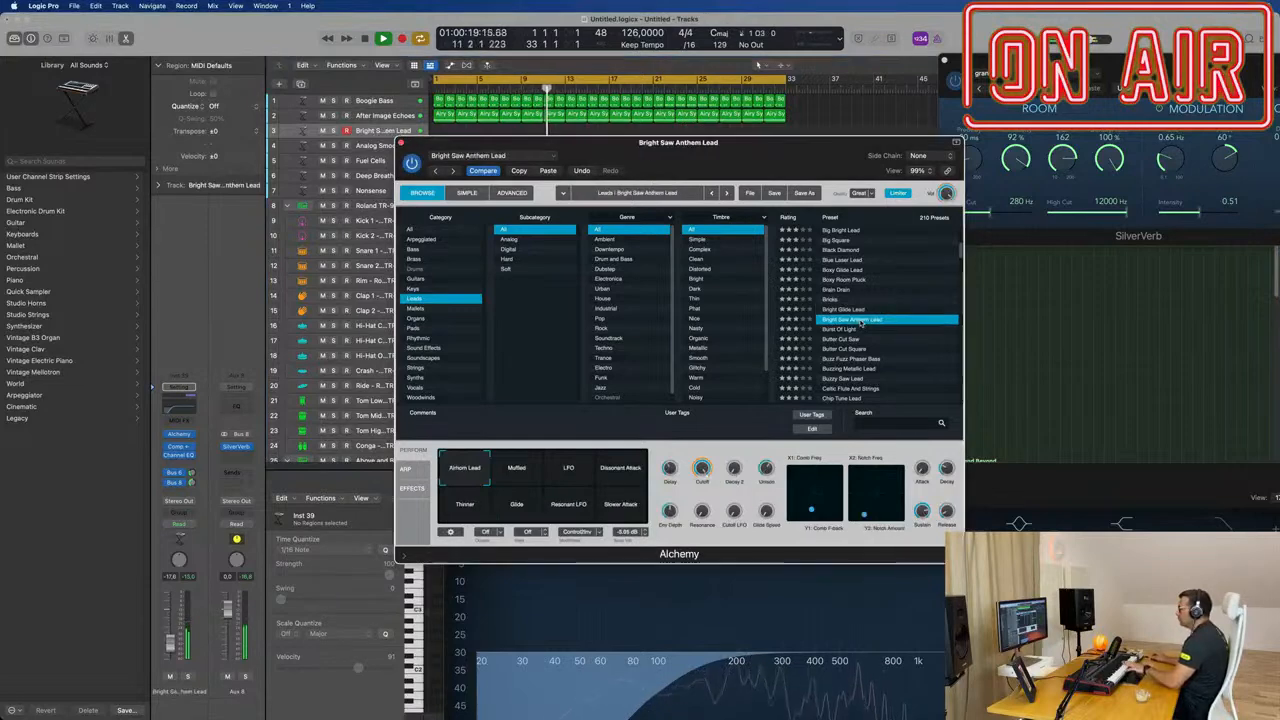
{"action": "left_click", "coordinate": [839, 330]}
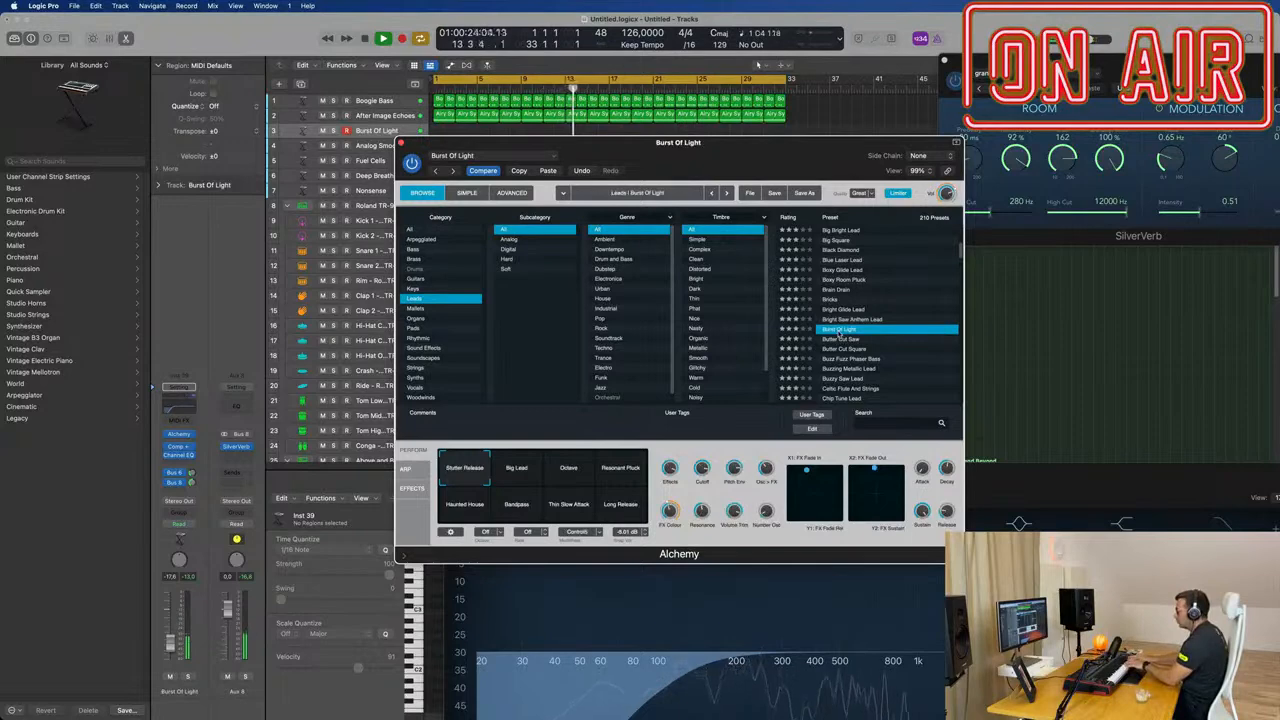
{"action": "left_click", "coordinate": [850, 340]}
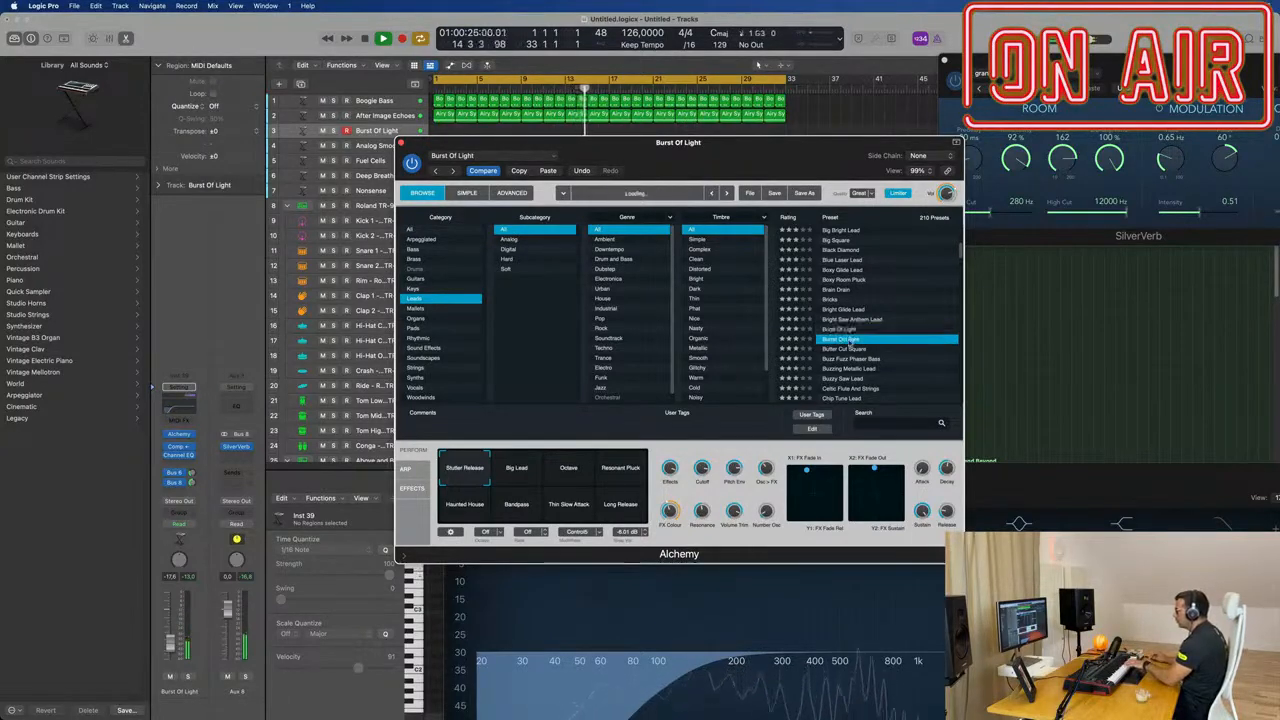
Step: Compare Bright Saw Anthem Lead's Slower Attack snapshot with Bright Glide Lead's Bright Instability, ending on Bright Saw Anthem Lead with Slower Attack
{"action": "left_click", "coordinate": [857, 320]}
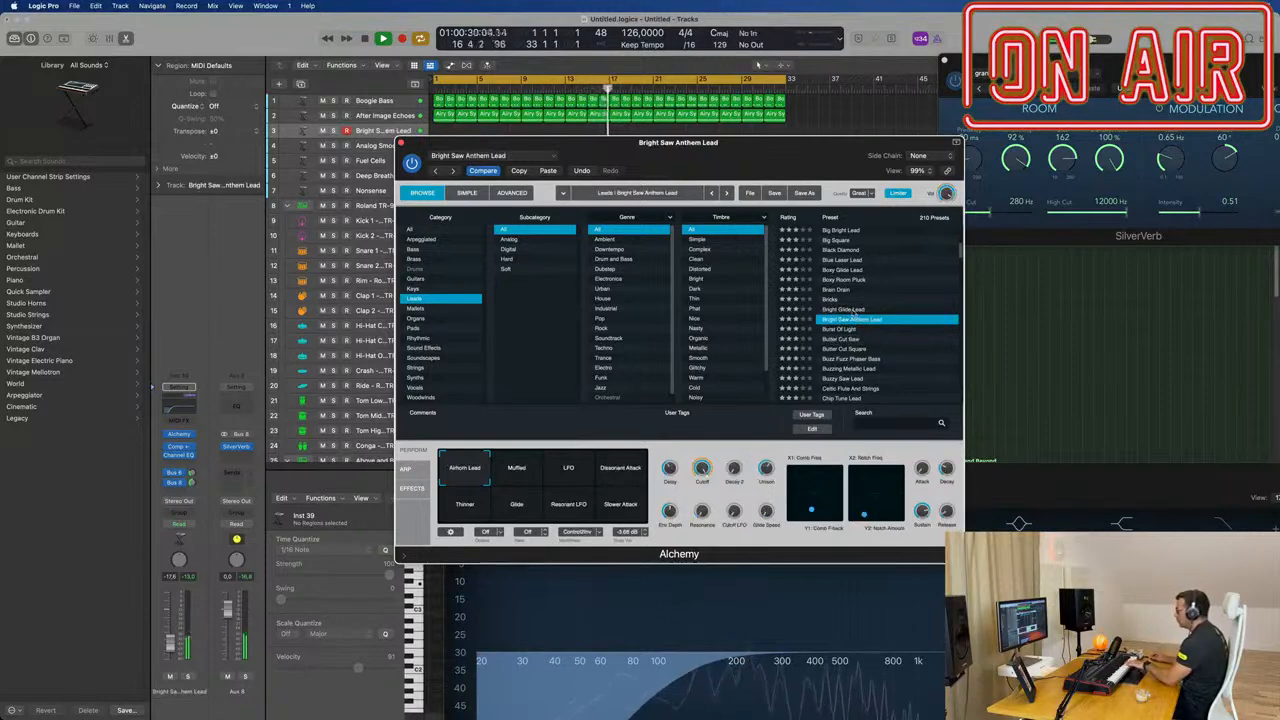
{"action": "left_click", "coordinate": [628, 502]}
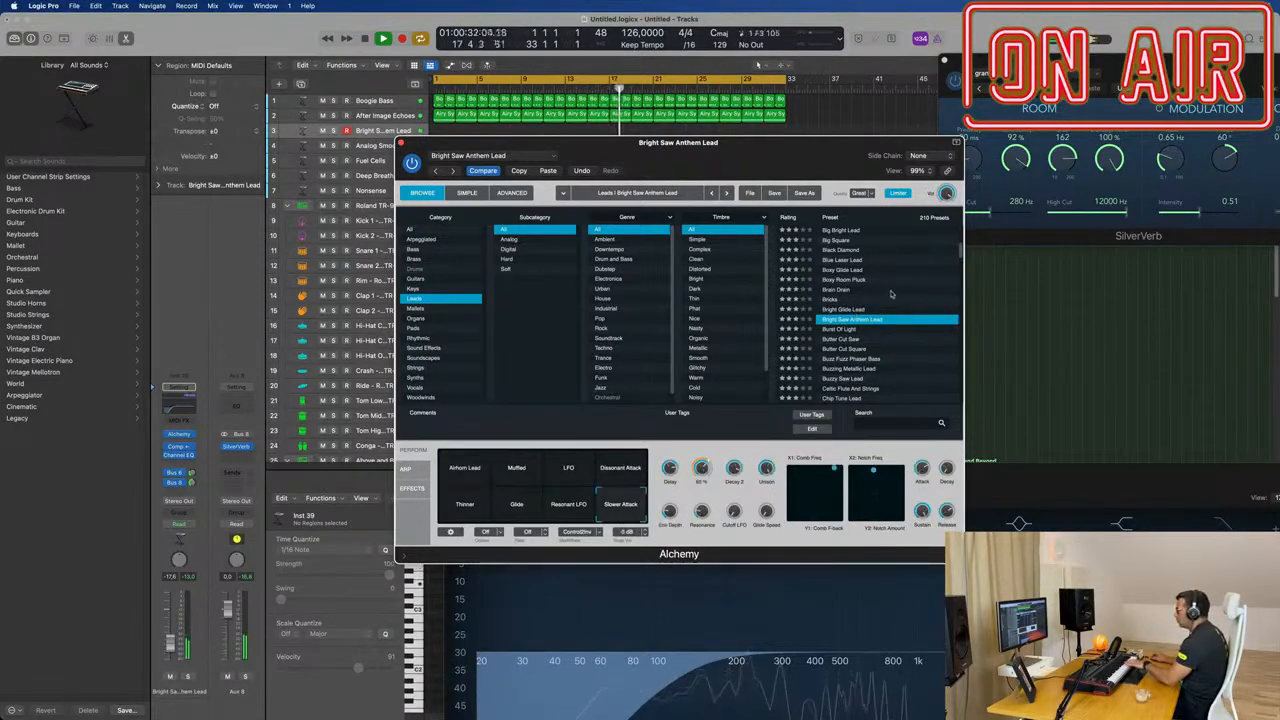
{"action": "left_click", "coordinate": [845, 309]}
{"action": "left_click", "coordinate": [630, 514]}
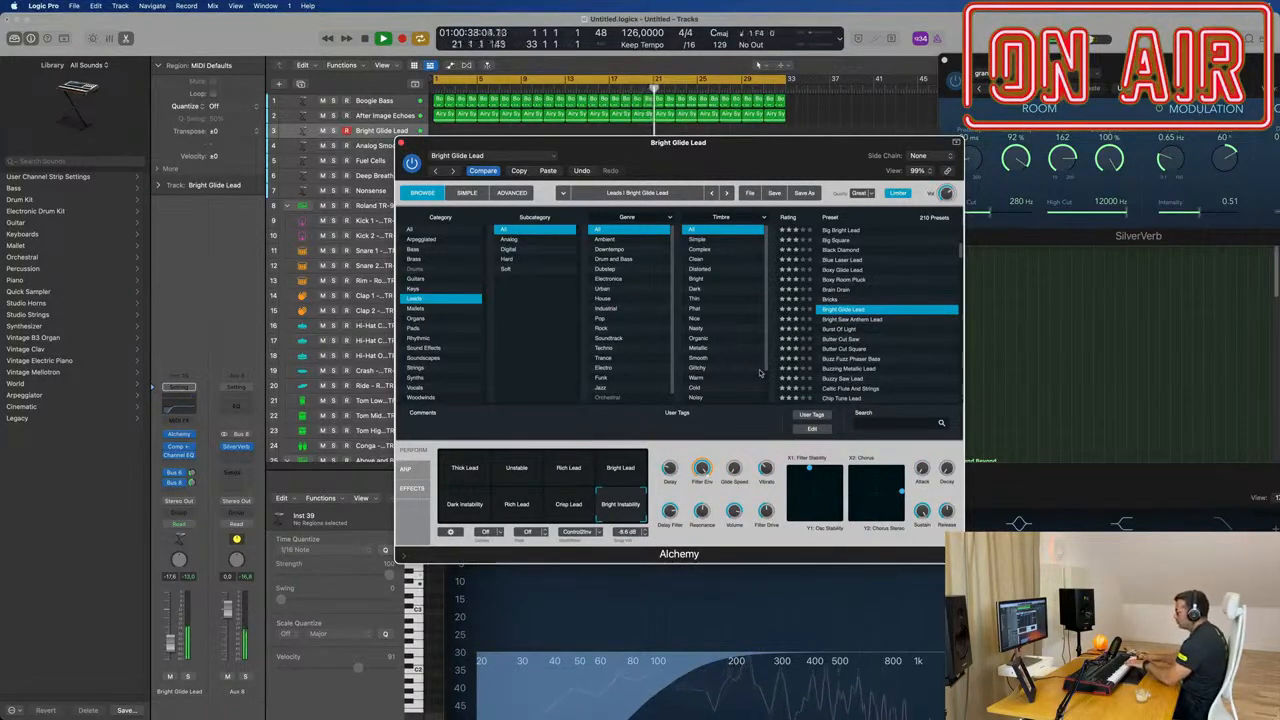
{"action": "left_click", "coordinate": [845, 319]}
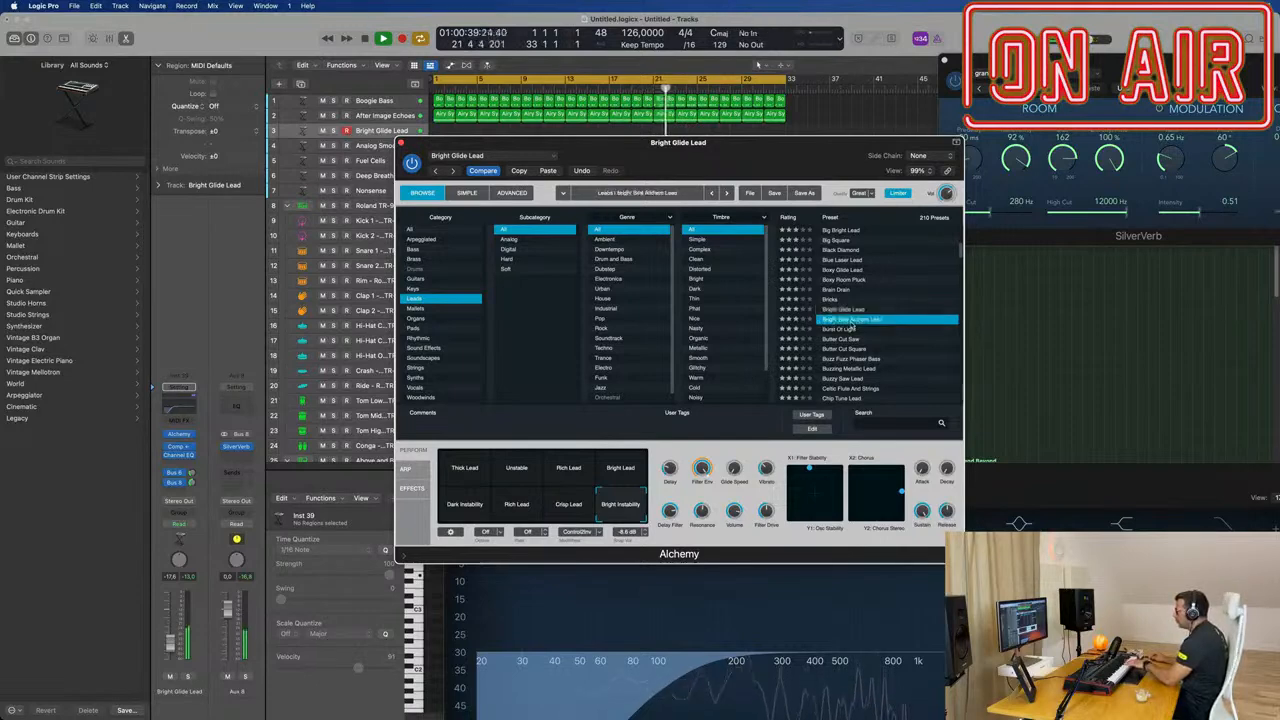
{"action": "left_click", "coordinate": [618, 518]}
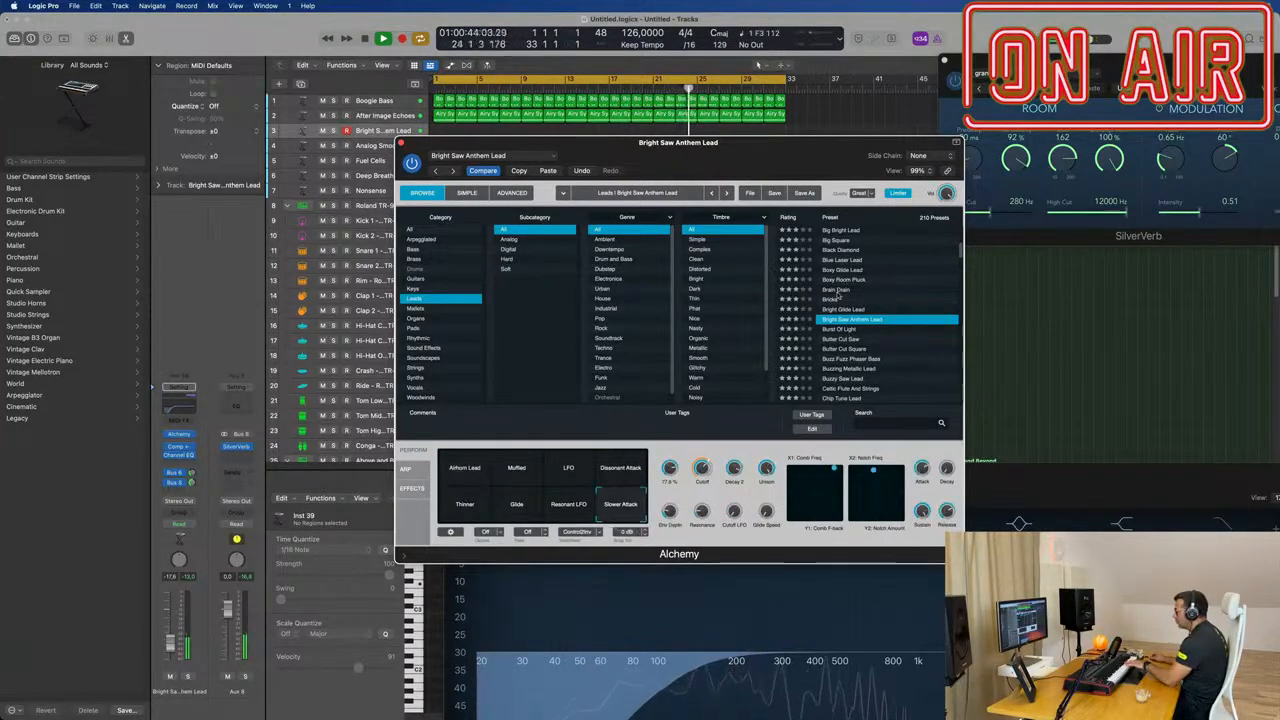
Step: Load the Bricks lead, compare its Powerful Fifth Lead, Cutting Fifth Lead and Bright Pad snapshots, and adjust the track volume
{"action": "left_click", "coordinate": [836, 290]}
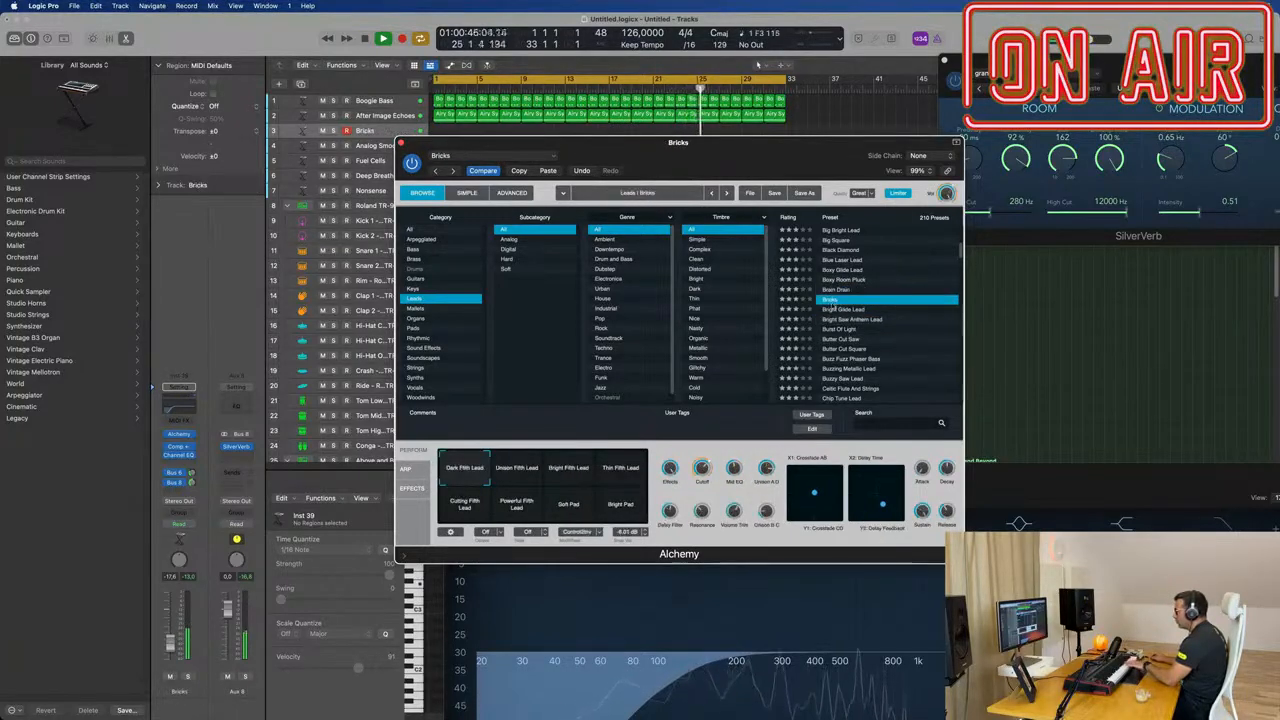
{"action": "left_click", "coordinate": [172, 648]}
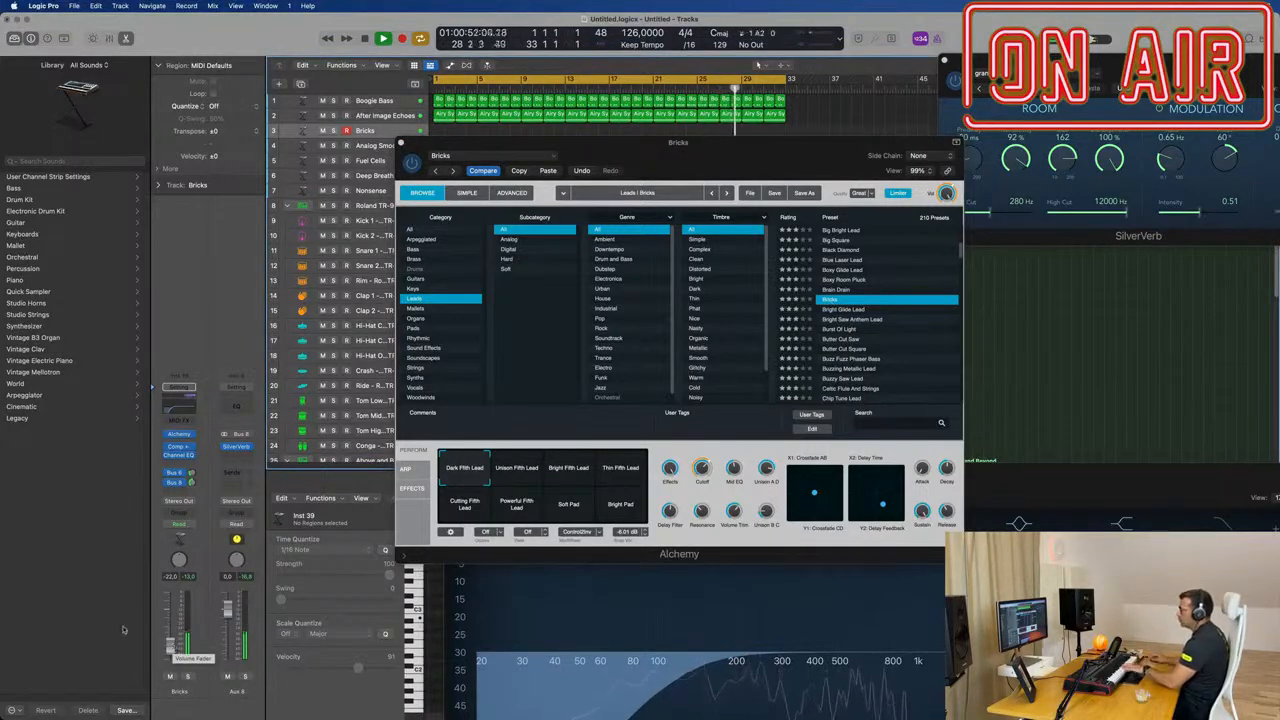
{"action": "left_click_drag", "start_coordinate": [172, 648], "coordinate": [172, 640]}
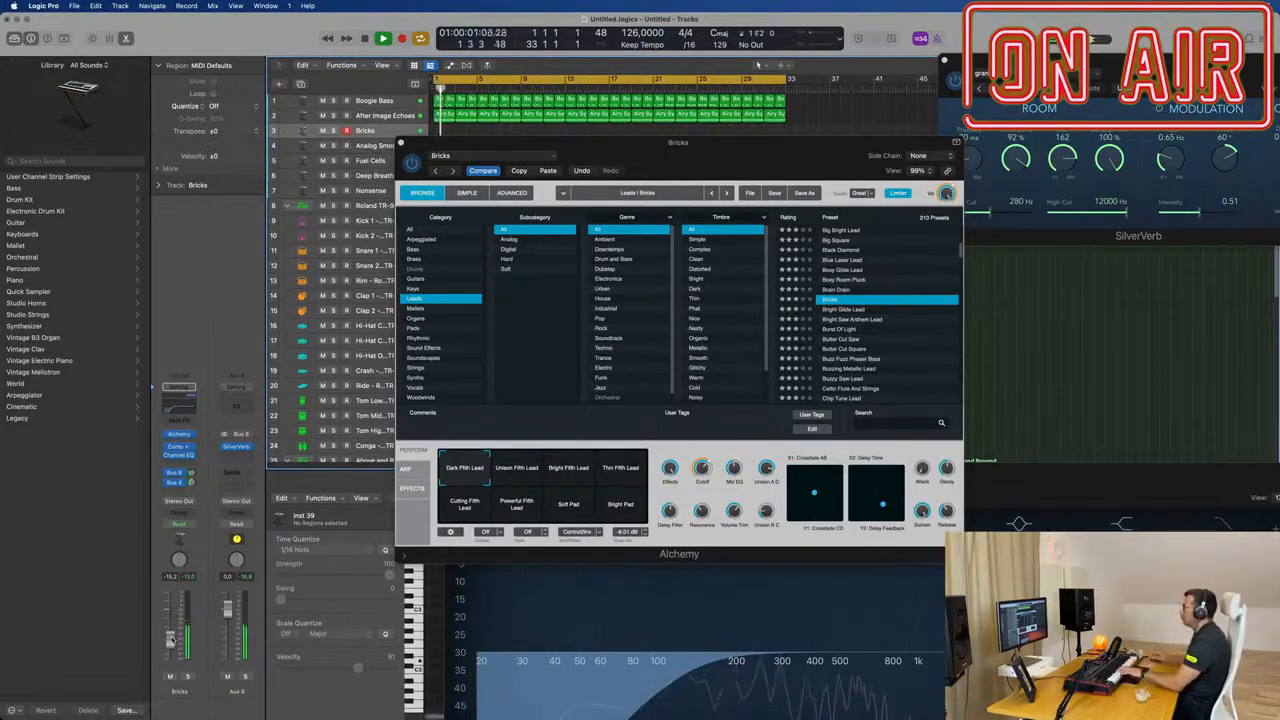
{"action": "left_click", "coordinate": [519, 512]}
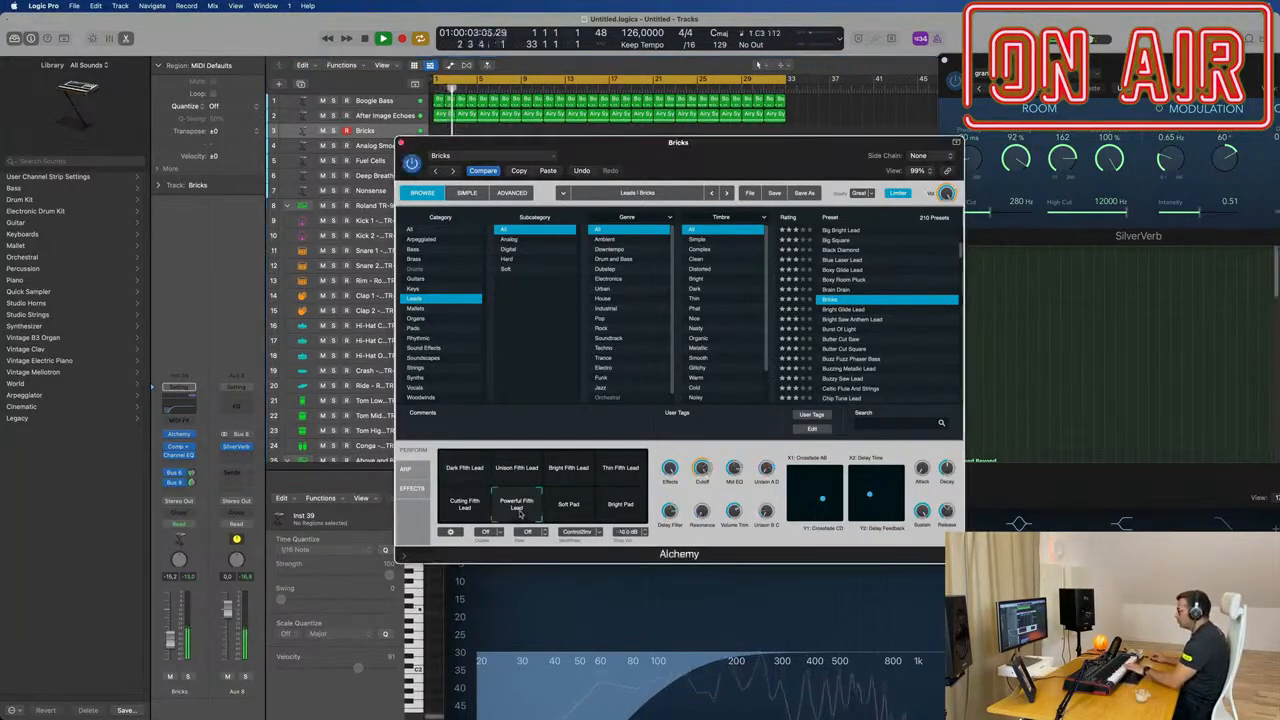
{"action": "left_click", "coordinate": [465, 512]}
{"action": "left_click", "coordinate": [616, 509]}
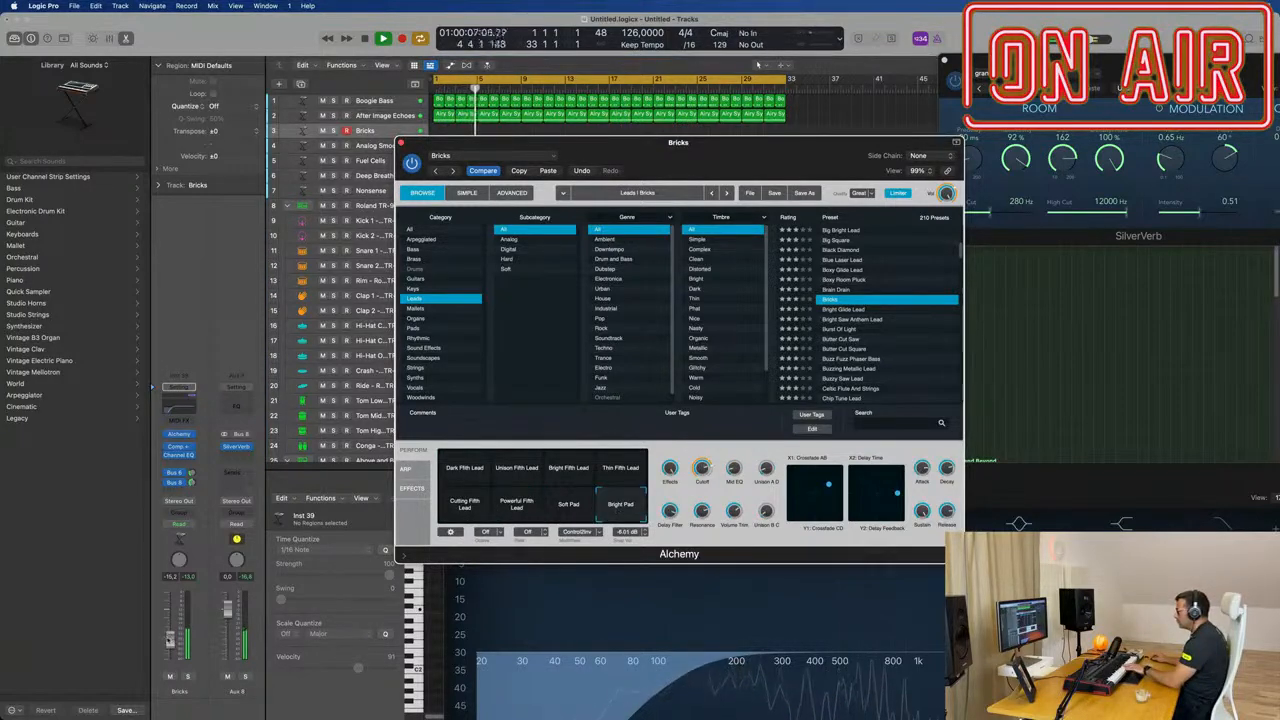
{"action": "left_click_drag", "start_coordinate": [170, 638], "coordinate": [170, 634]}
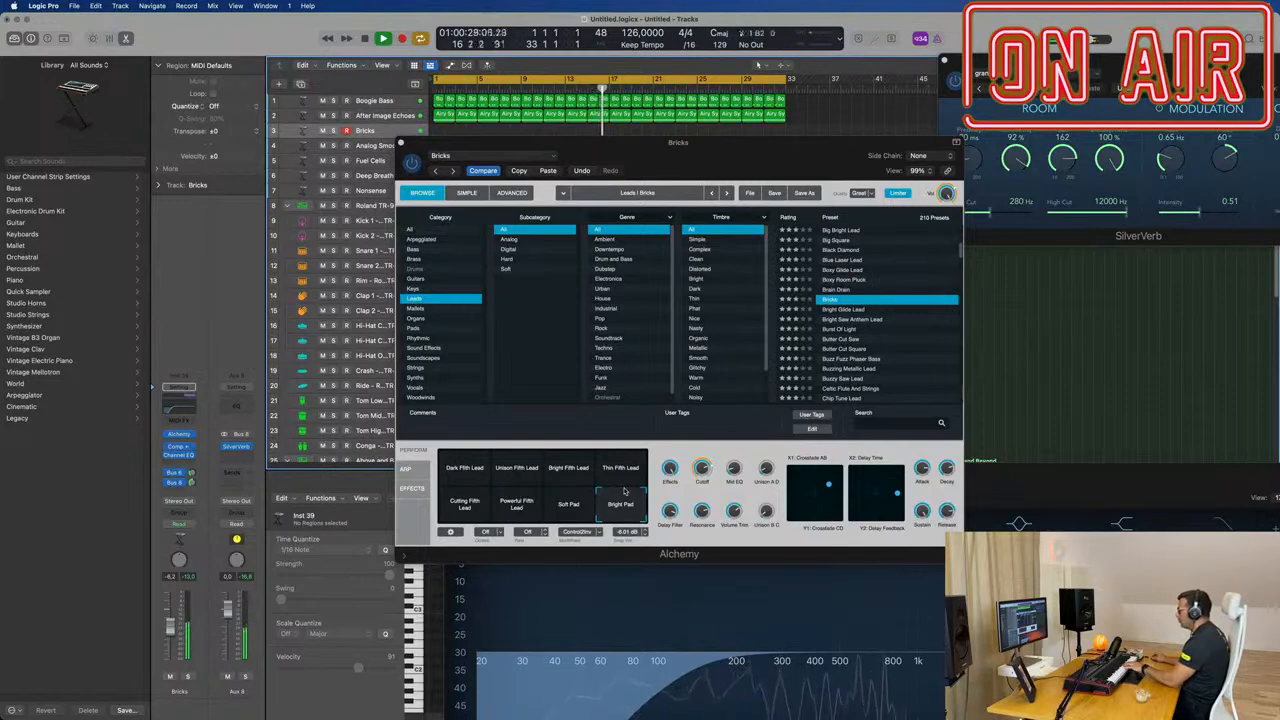
Step: Audition the Buzzy Saw Lead preset, load the Classic lead and lower the track volume to about -17.2 dB
{"action": "left_click_drag", "start_coordinate": [780, 145], "coordinate": [908, 205]}
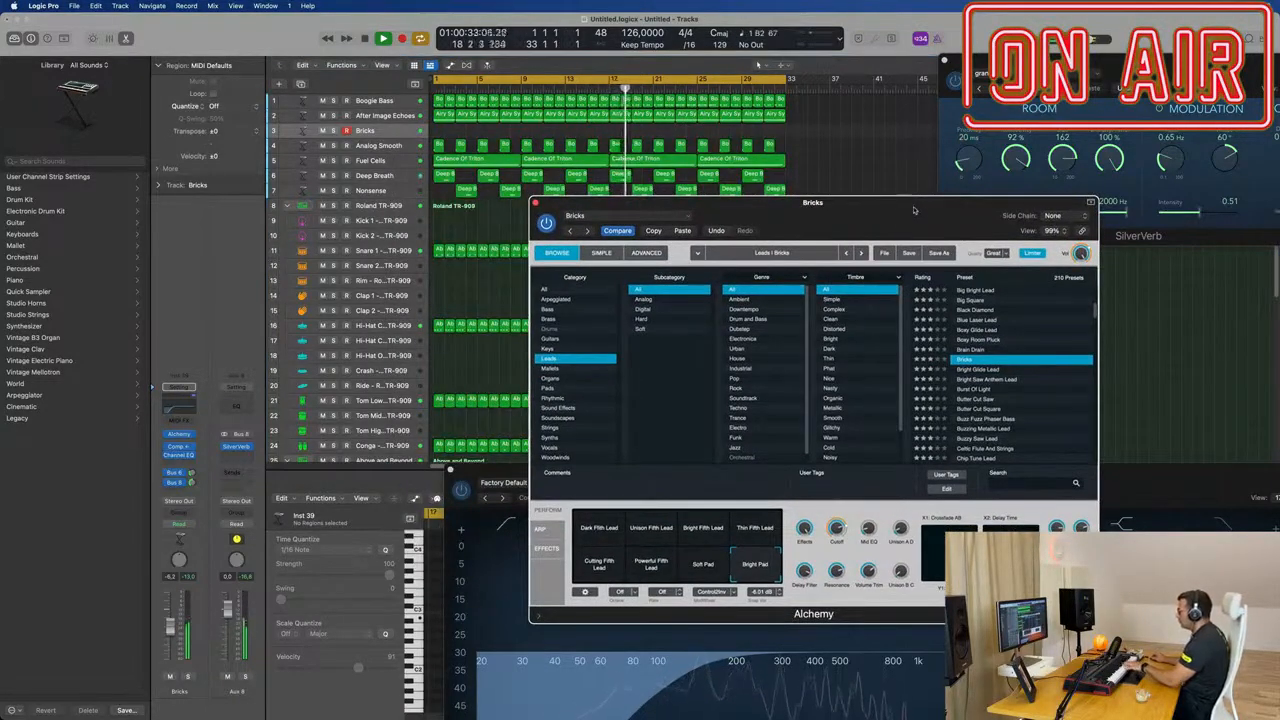
{"action": "scroll", "coordinate": [1031, 393], "scroll_direction": "down", "scroll_amount": 3}
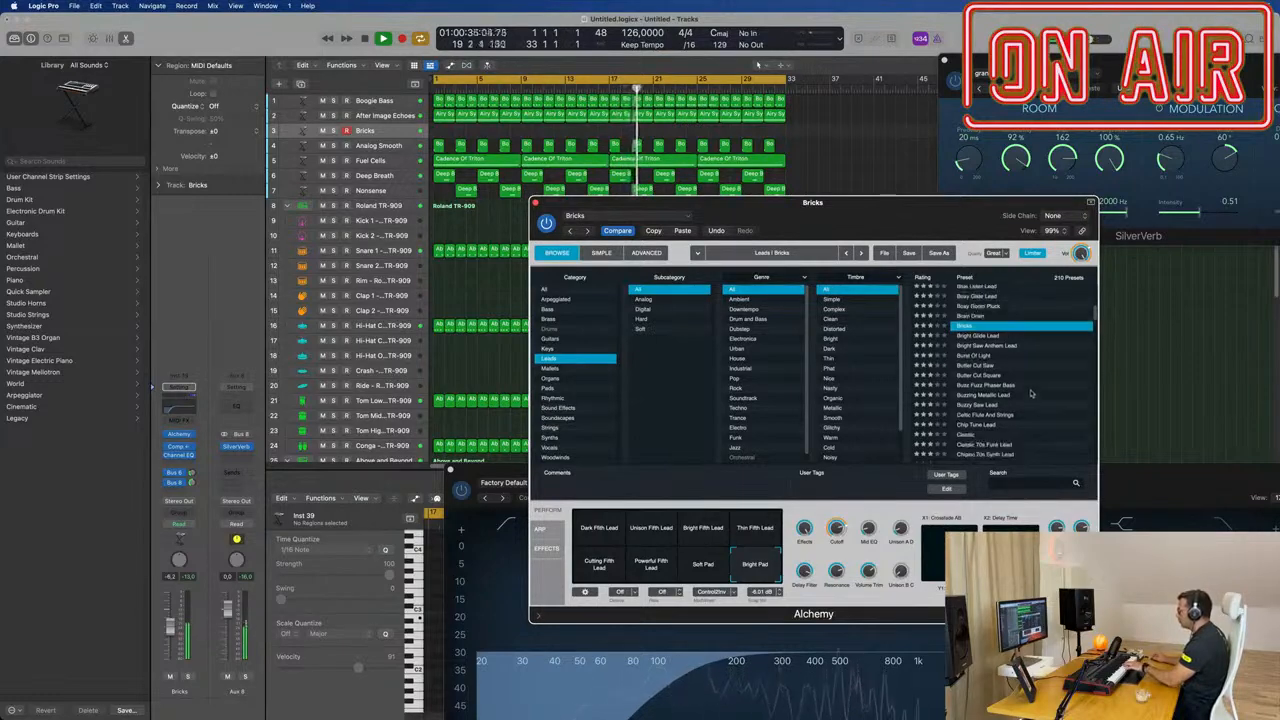
{"action": "left_click", "coordinate": [999, 405]}
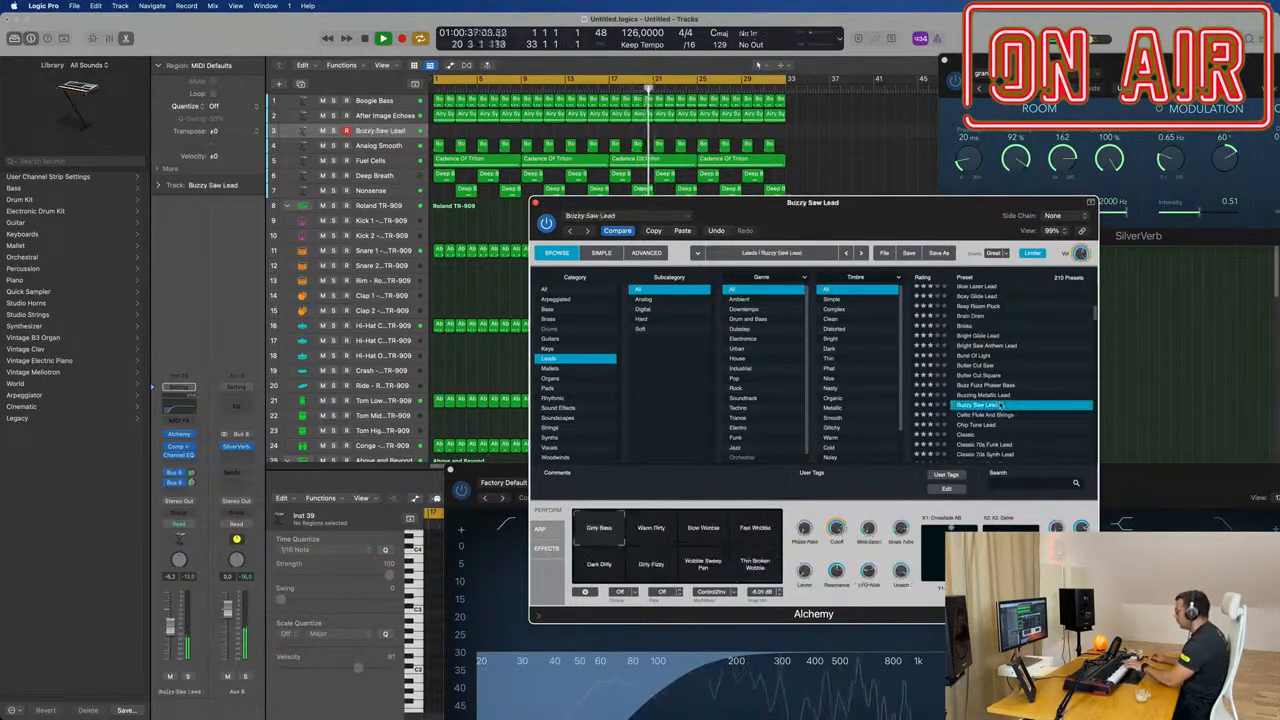
{"action": "scroll", "coordinate": [1036, 402], "scroll_direction": "down", "scroll_amount": 2}
{"action": "left_click", "coordinate": [985, 412]}
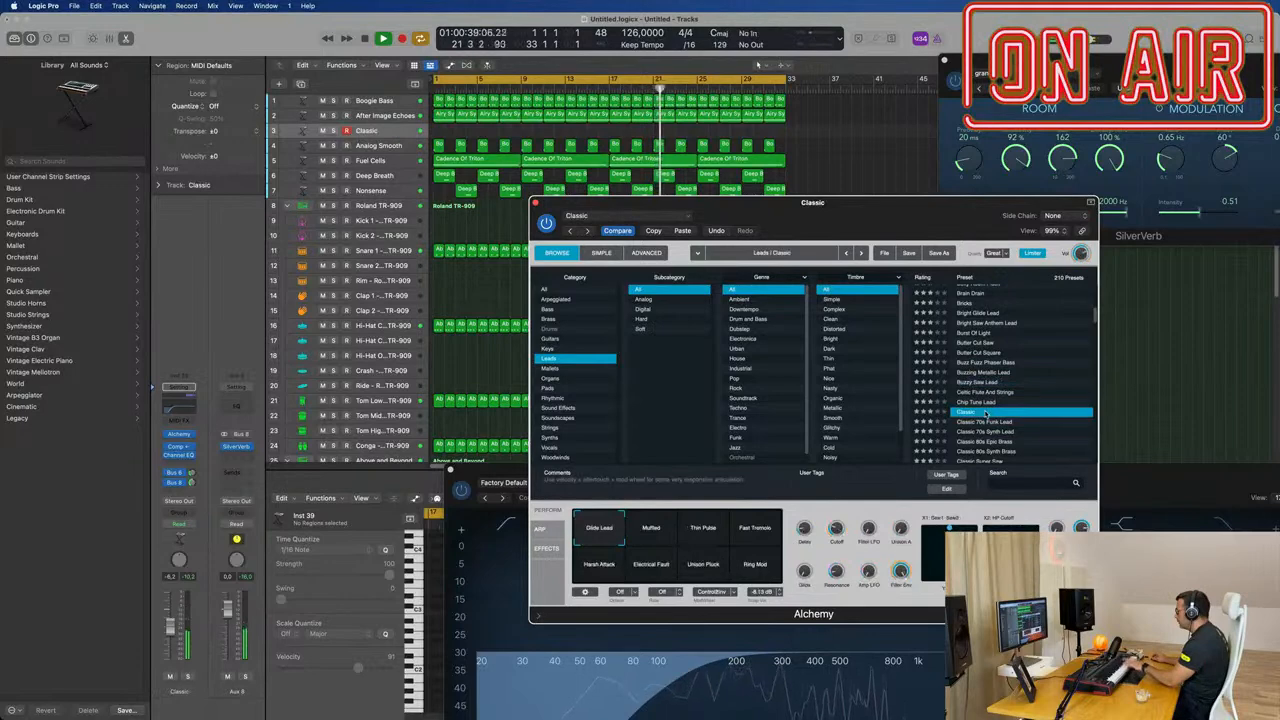
{"action": "scroll", "coordinate": [1042, 402], "scroll_direction": "down", "scroll_amount": 8}
{"action": "left_click_drag", "start_coordinate": [169, 647], "coordinate": [168, 653]}
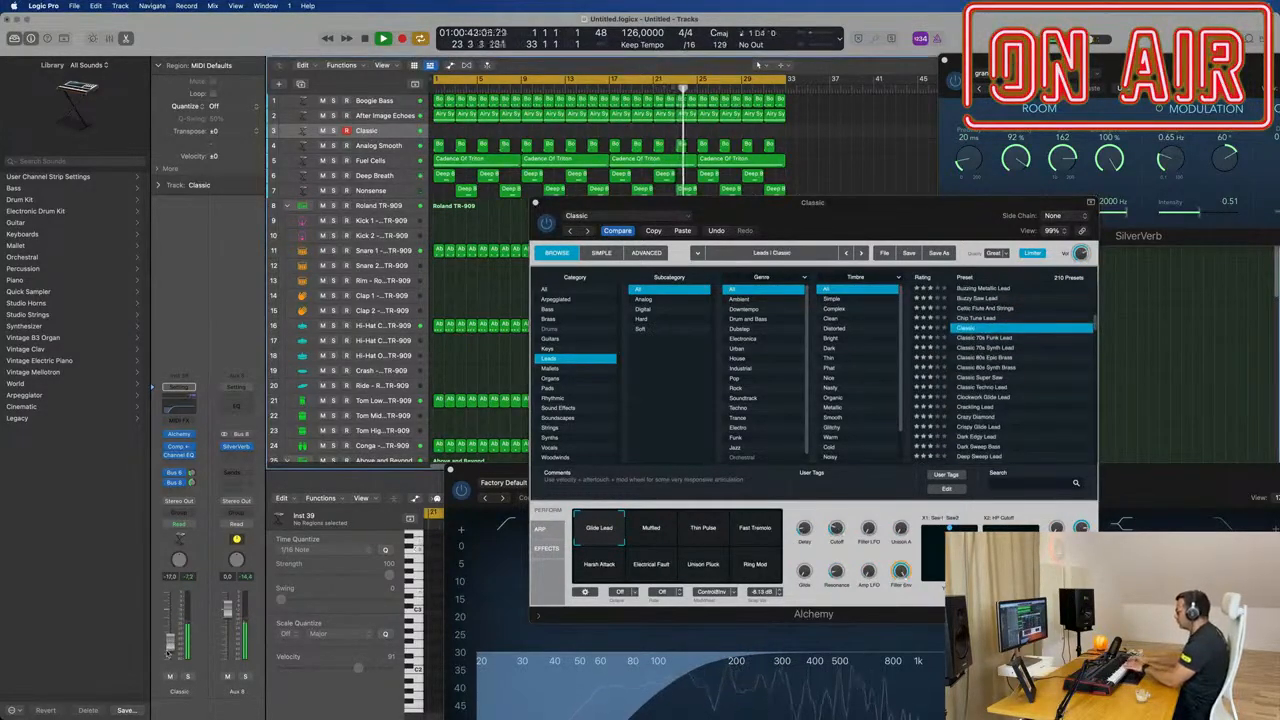
Step: Audition the Classic preset's Fast Tremolo, Unison Pluck and Ring Mod snapshots
{"action": "left_click", "coordinate": [762, 537]}
{"action": "left_click", "coordinate": [757, 572]}
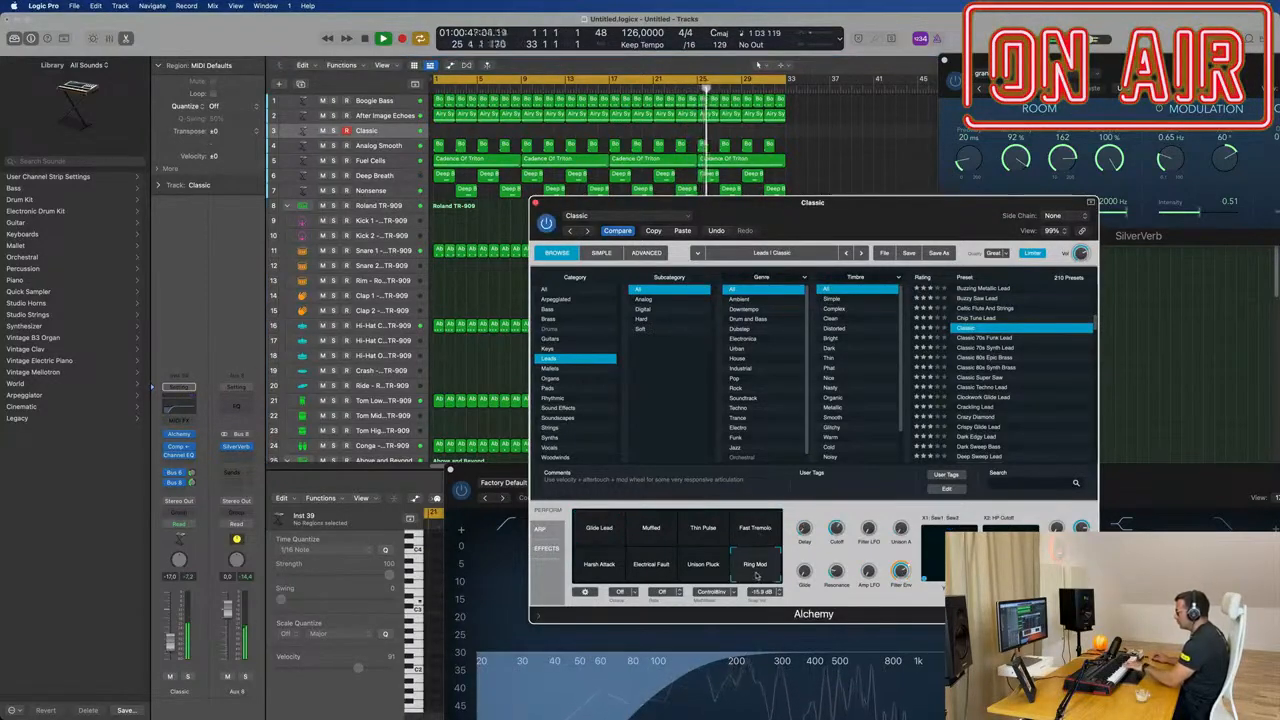
{"action": "left_click", "coordinate": [697, 568]}
{"action": "left_click", "coordinate": [754, 568]}
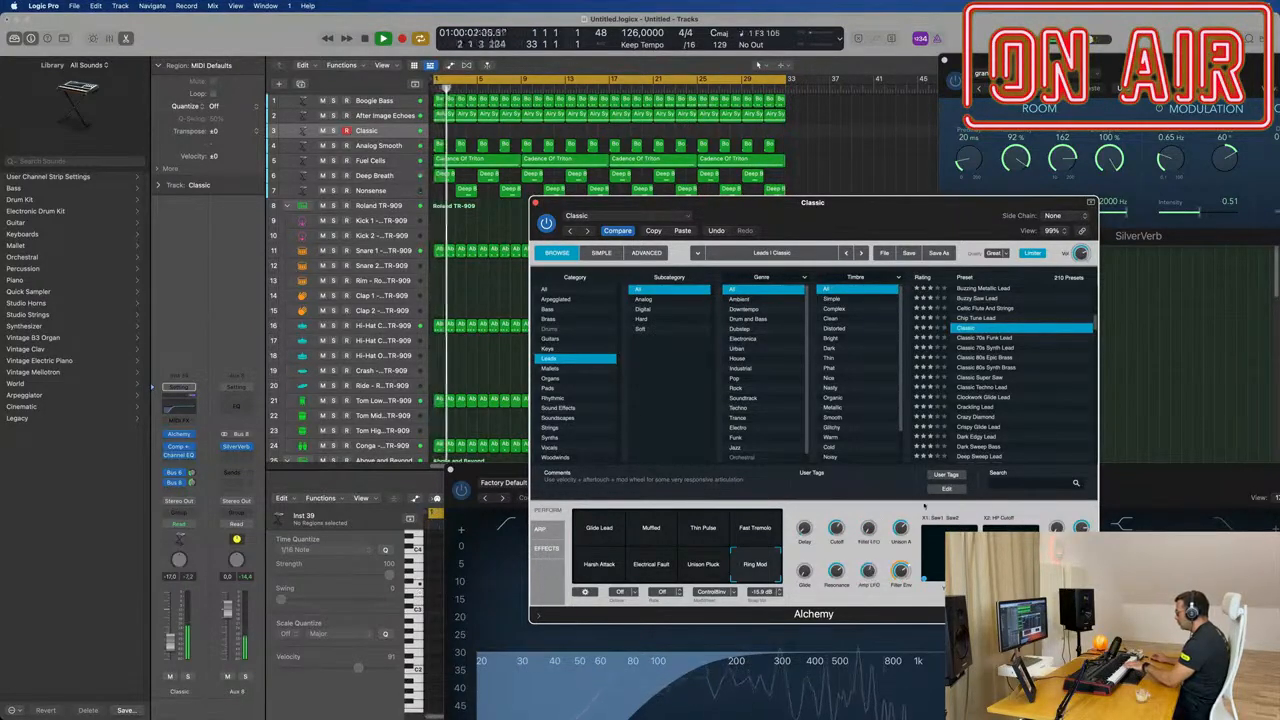
Step: Audition Classic 70s Funk Lead, load Classic Techno Lead and lower its track volume to about -20.5 dB
{"action": "left_click", "coordinate": [1013, 340]}
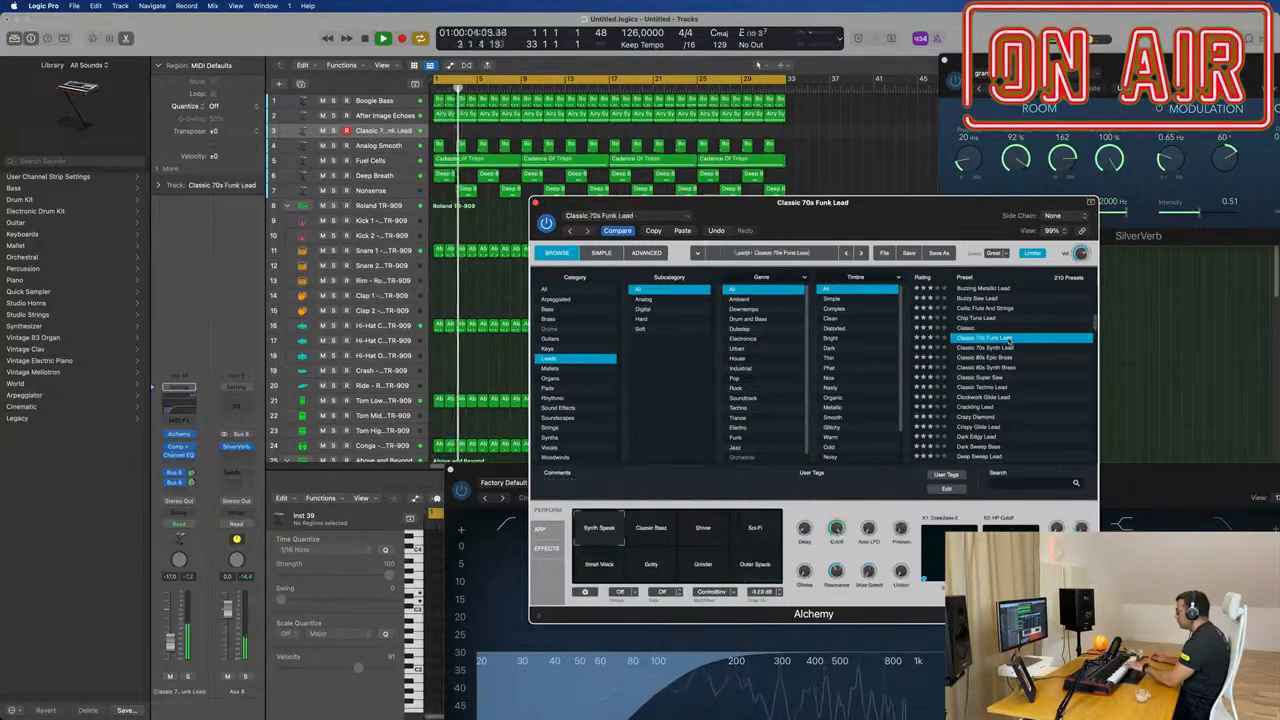
{"action": "left_click", "coordinate": [983, 389]}
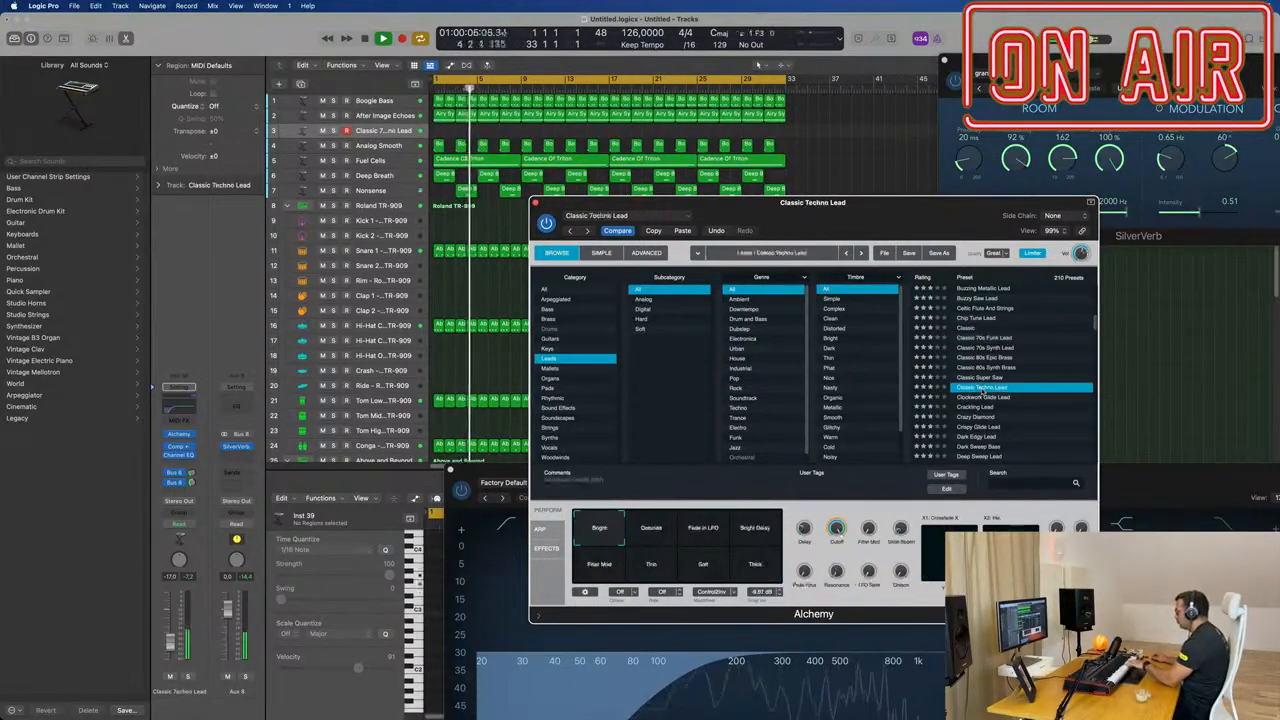
{"action": "left_click_drag", "start_coordinate": [171, 643], "coordinate": [173, 648]}
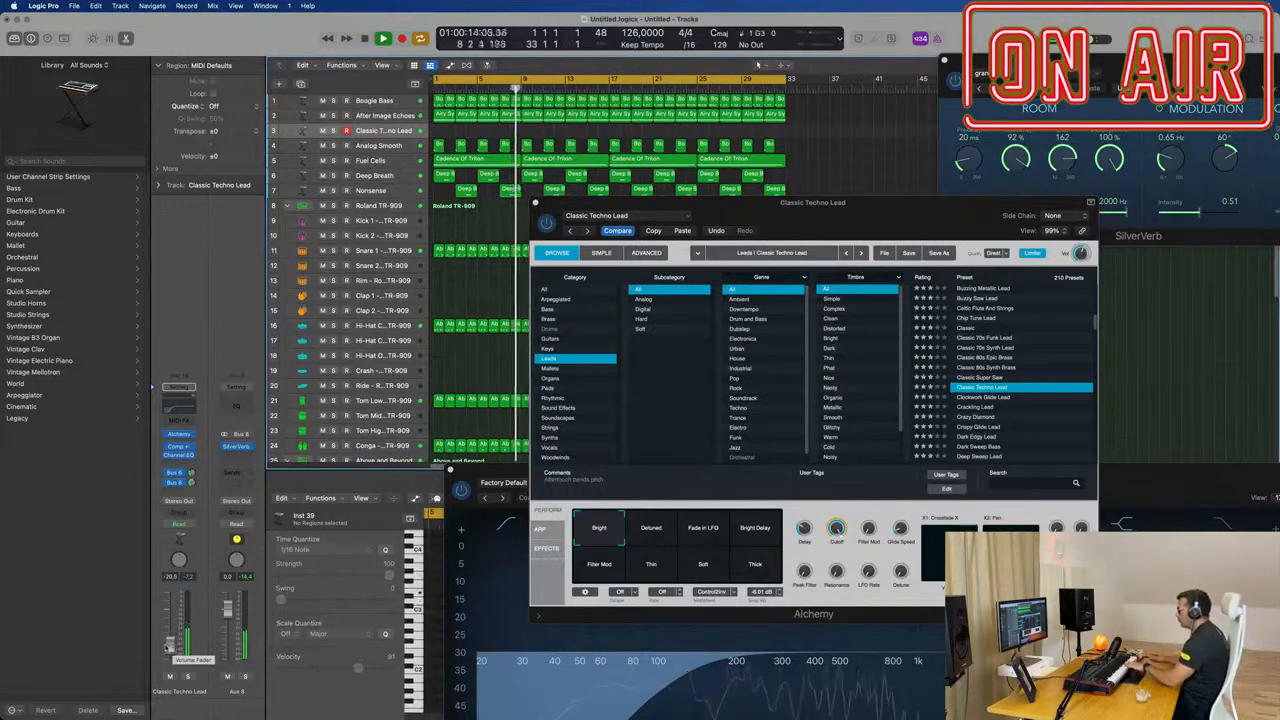
Step: Compare Classic Techno Lead's Bright Delay, Filter Mod, Thin, Soft and Thick snapshots, ending on Fade in LFO
{"action": "left_click", "coordinate": [697, 535]}
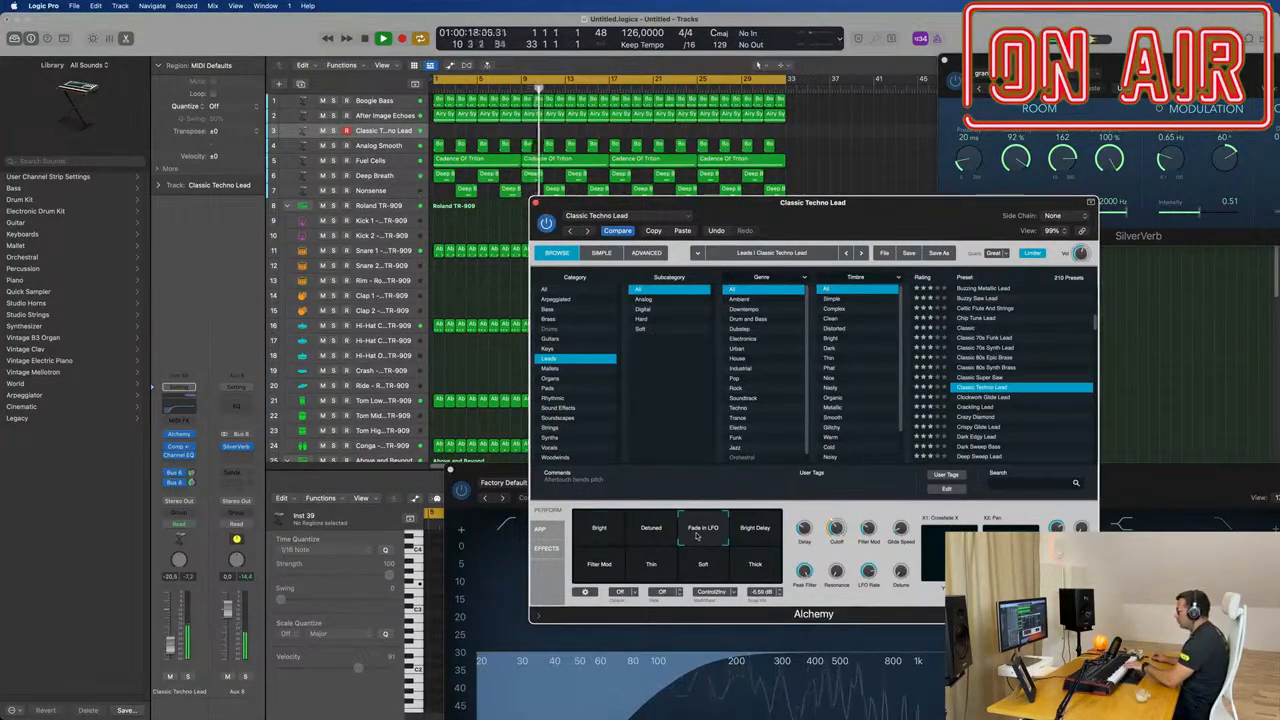
{"action": "left_click", "coordinate": [757, 534]}
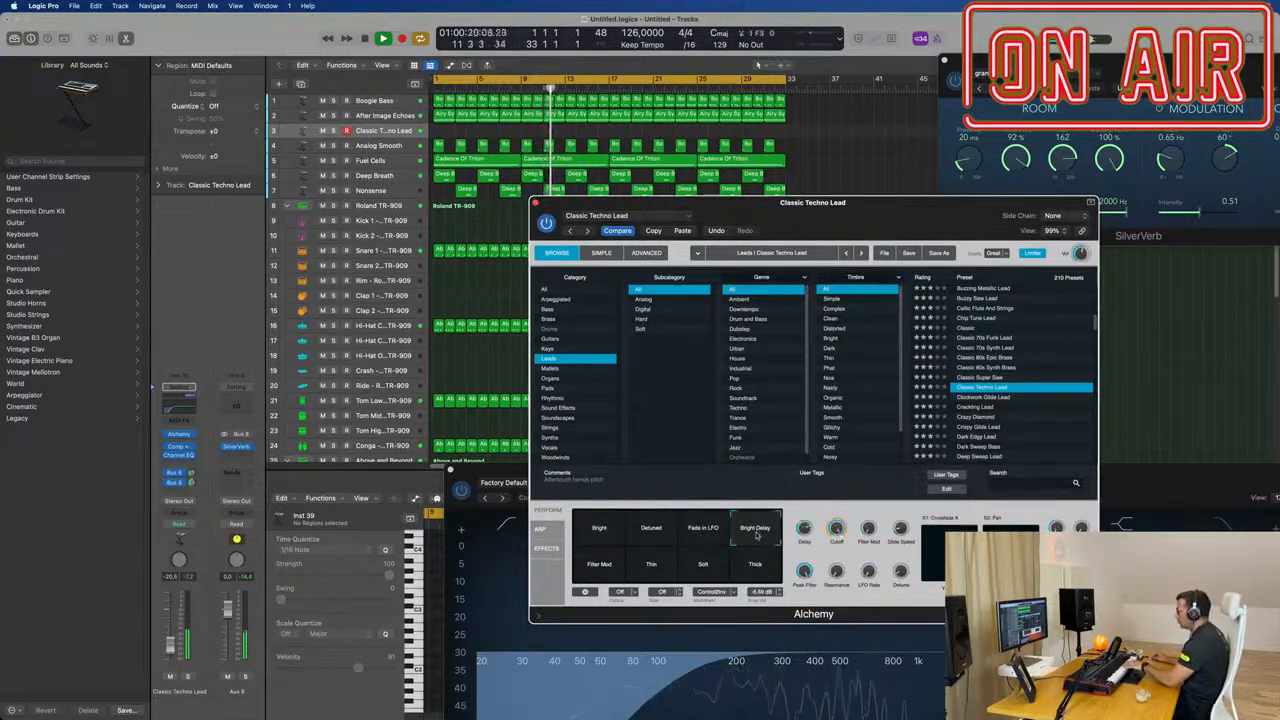
{"action": "left_click", "coordinate": [599, 570]}
{"action": "left_click", "coordinate": [655, 570]}
{"action": "left_click", "coordinate": [708, 568]}
{"action": "left_click", "coordinate": [758, 567]}
{"action": "left_click", "coordinate": [757, 536]}
{"action": "left_click", "coordinate": [703, 535]}
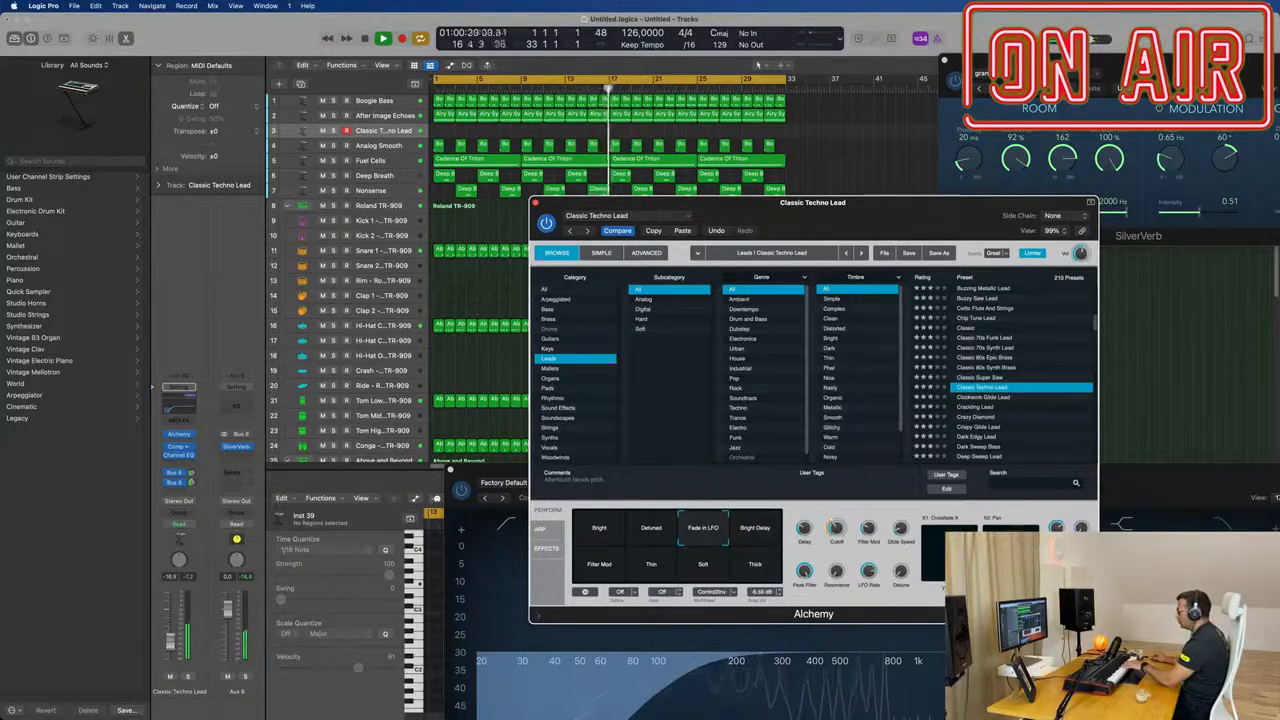
Step: Record a Classic Techno Lead melody on track 3 from about bar 20 to the end of the 32-bar cycle
{"action": "left_click_drag", "start_coordinate": [838, 213], "coordinate": [850, 452]}
{"action": "key", "text": "r"}
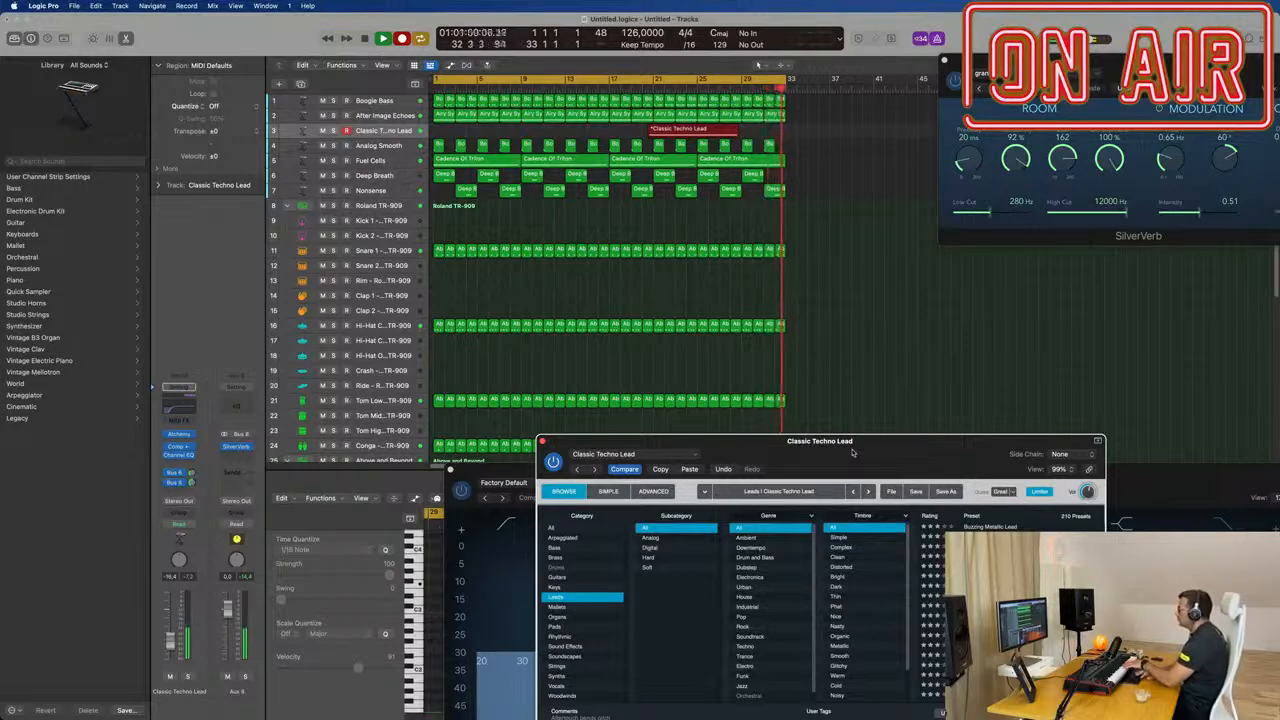
{"action": "key", "text": "space"}
{"action": "key", "text": "Return"}
{"action": "key", "text": "space"}
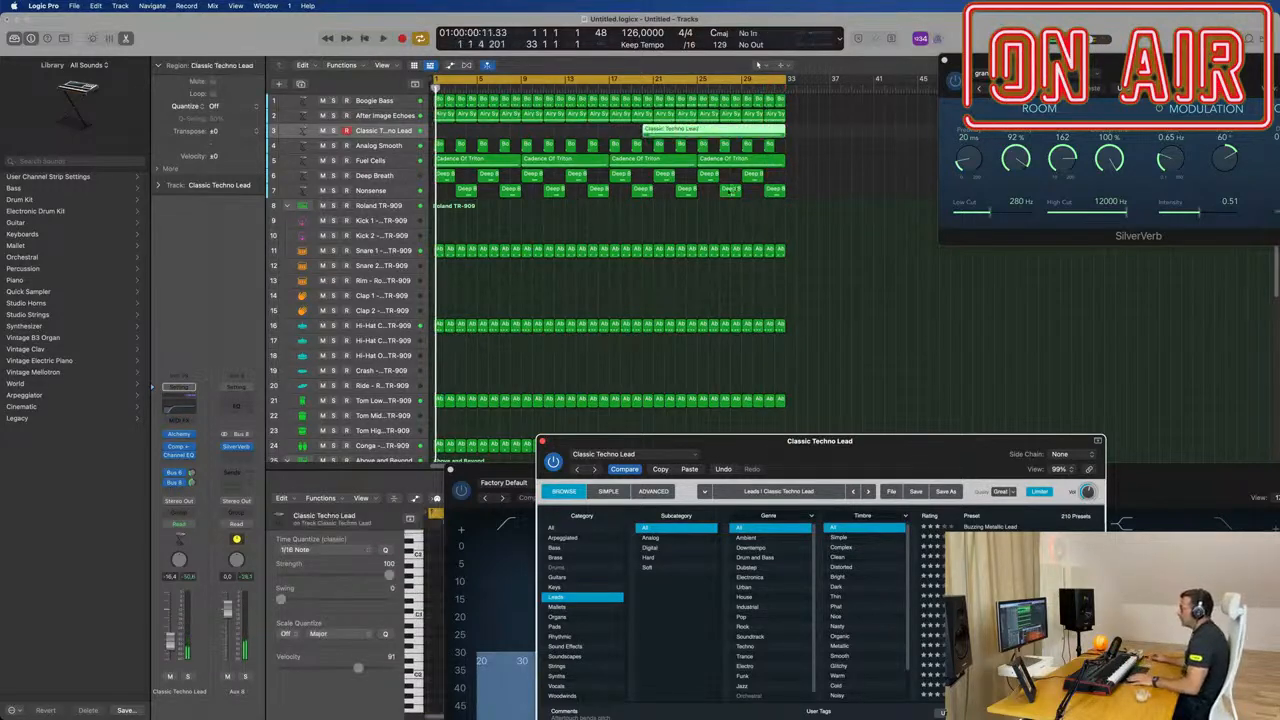
Step: Split the recorded lead region and its overlapping notes at bar 21, discard the short leftover and move the rest to bar 1
{"action": "double_click", "coordinate": [653, 132], "text": "super"}
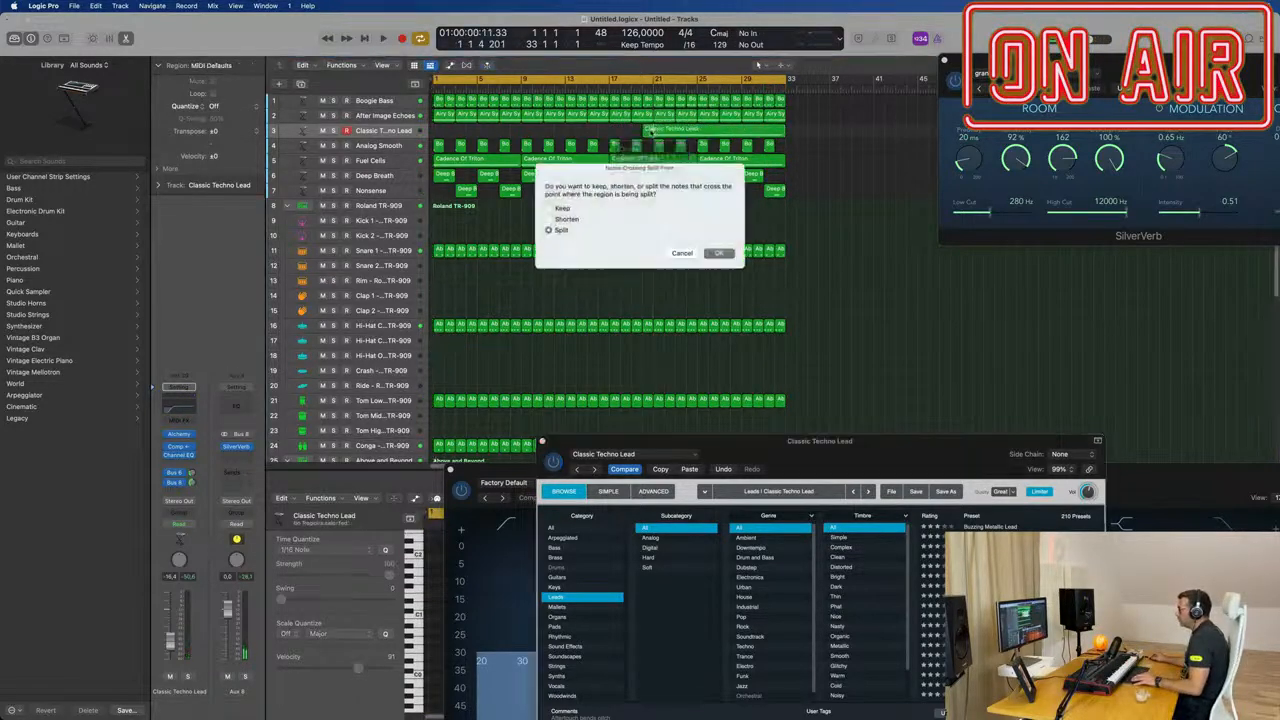
{"action": "left_click", "coordinate": [724, 253]}
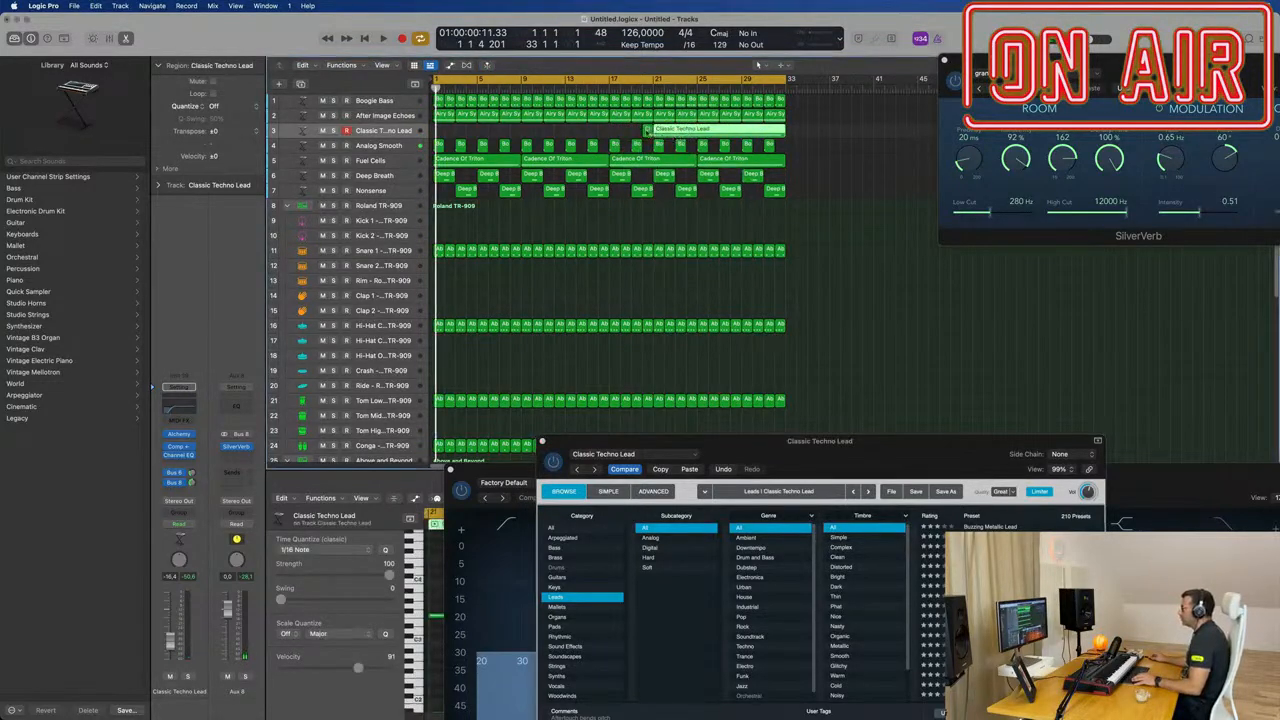
{"action": "left_click_drag", "start_coordinate": [720, 130], "coordinate": [498, 131]}
Step: Close the Alchemy and EQ plug-in windows and show the lead region in an enlarged Piano Roll
{"action": "key", "text": "e"}
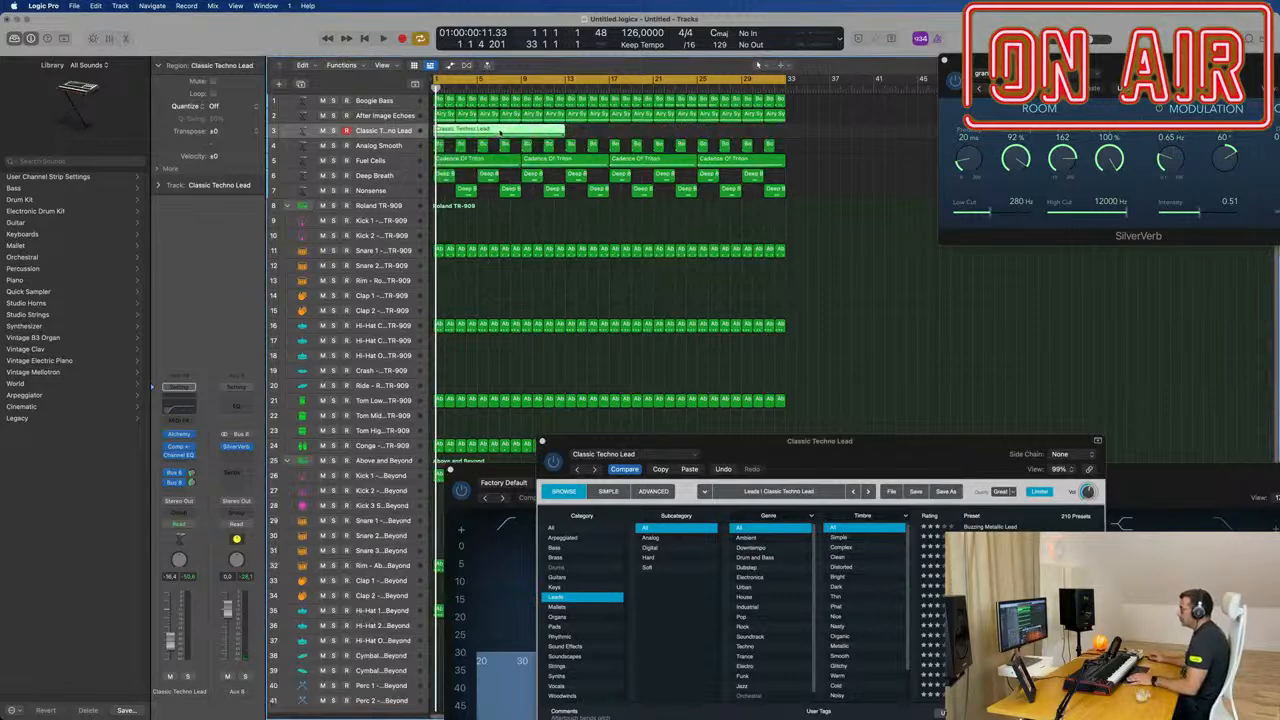
{"action": "key", "text": "p"}
{"action": "left_click", "coordinate": [543, 441]}
{"action": "left_click_drag", "start_coordinate": [478, 468], "coordinate": [611, 254]}
{"action": "left_click", "coordinate": [582, 256]}
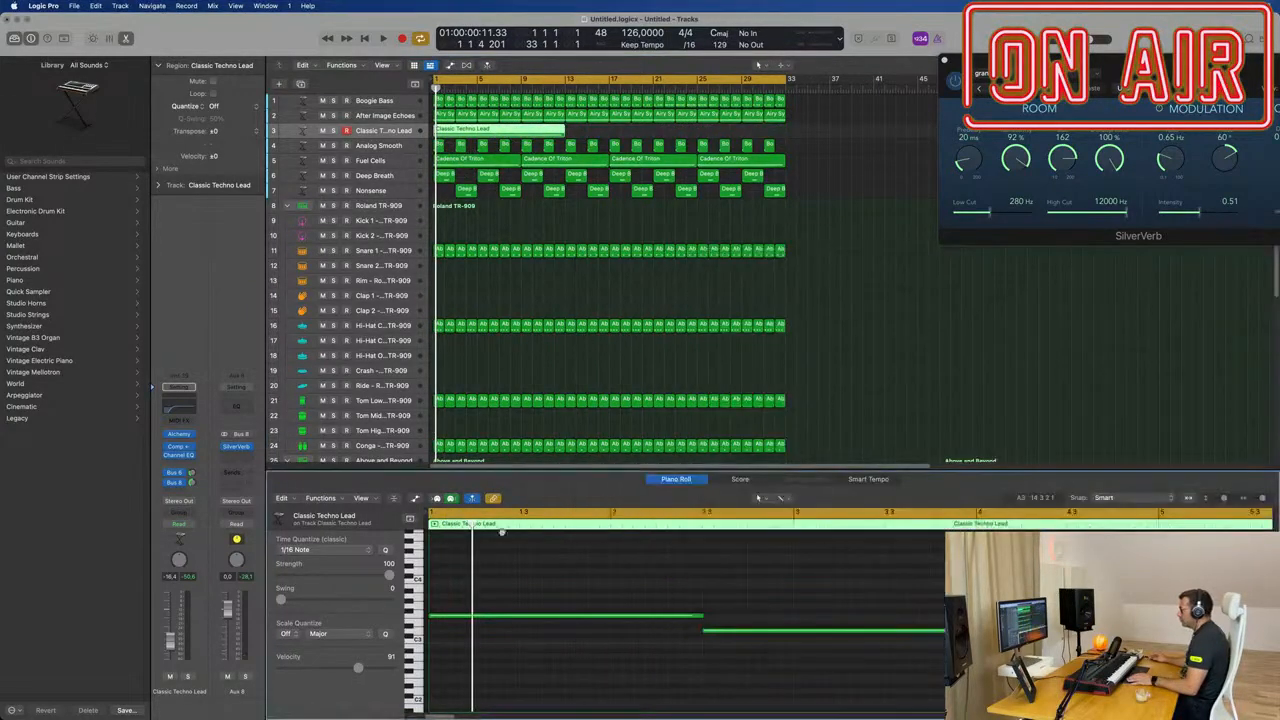
{"action": "left_click_drag", "start_coordinate": [537, 470], "coordinate": [559, 300]}
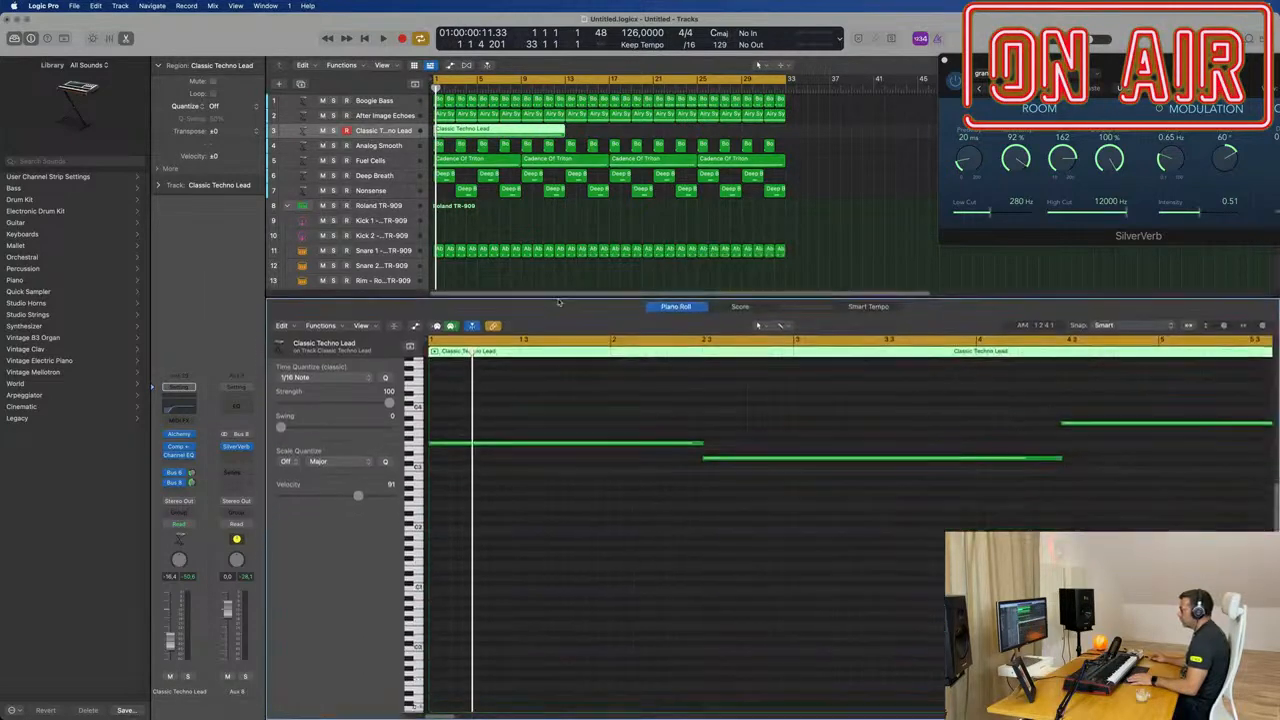
Step: Move the second lead note to start at bar 3 and extend the first note to meet it
{"action": "key", "text": "super+a"}
{"action": "key", "text": "space"}
{"action": "scroll", "coordinate": [641, 556], "scroll_direction": "down", "scroll_amount": 1}
{"action": "scroll", "coordinate": [640, 268], "scroll_direction": "down", "scroll_amount": 2}
{"action": "scroll", "coordinate": [620, 275], "scroll_direction": "down", "scroll_amount": 1}
{"action": "scroll", "coordinate": [615, 476], "scroll_direction": "down", "scroll_amount": 1}
{"action": "scroll", "coordinate": [615, 476], "scroll_direction": "down", "scroll_amount": 3}
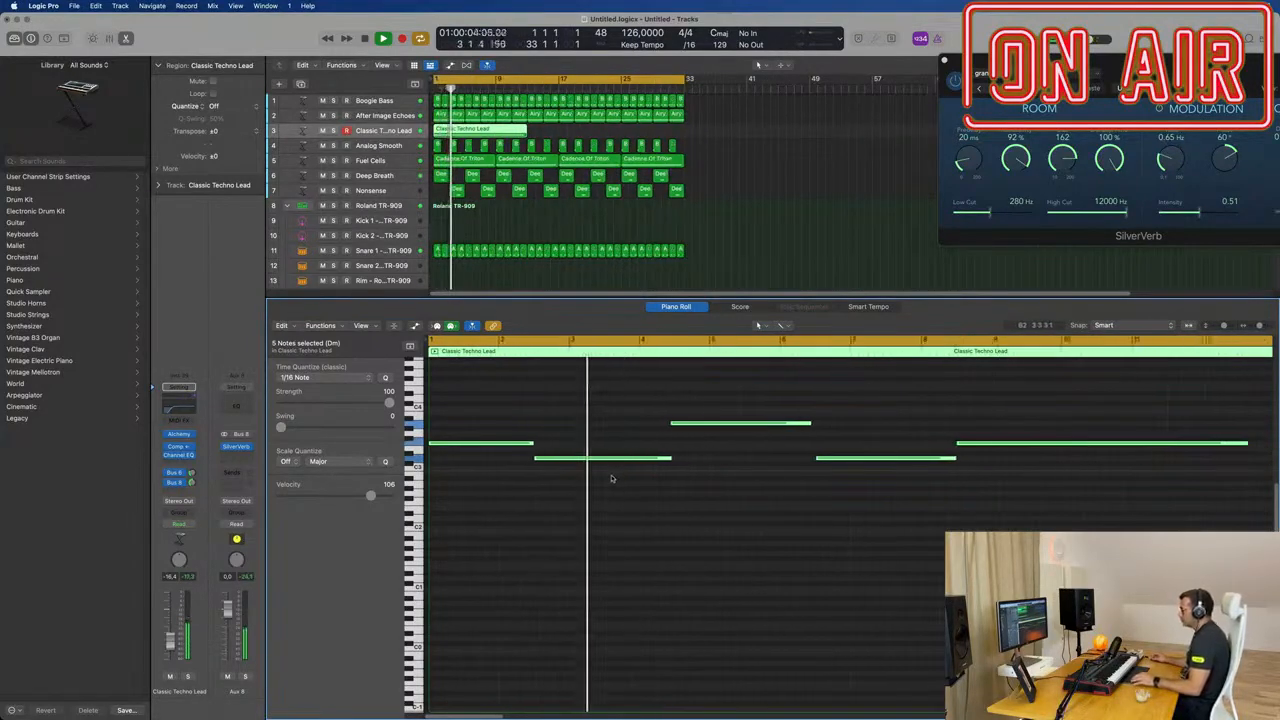
{"action": "key", "text": "Return"}
{"action": "left_click", "coordinate": [611, 427]}
{"action": "left_click_drag", "start_coordinate": [598, 461], "coordinate": [633, 461]}
{"action": "left_click_drag", "start_coordinate": [528, 442], "coordinate": [564, 442]}
{"action": "key", "text": "space"}
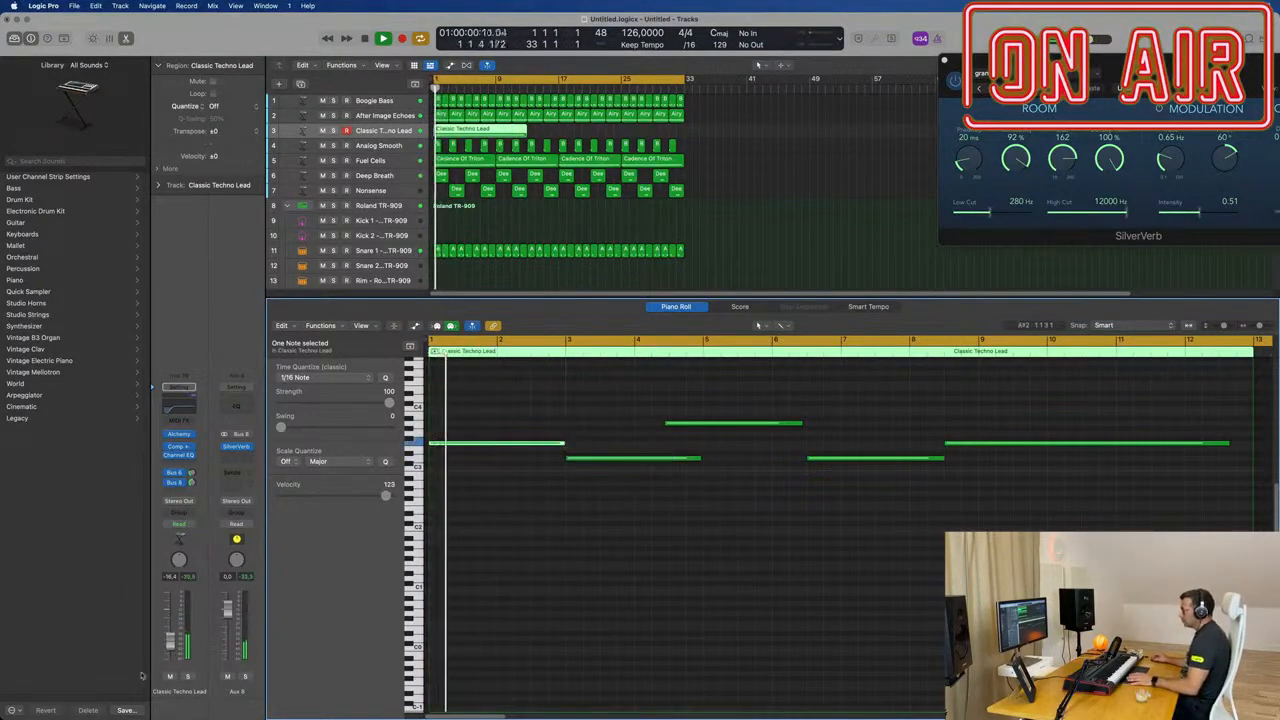
Step: Mute the Fuel Cells, Deep Breath and Nonsense tracks while replaying the lead from the start
{"action": "key", "text": "space"}
{"action": "key", "text": "space"}
{"action": "left_click", "coordinate": [323, 161]}
{"action": "key", "text": "space"}
{"action": "key", "text": "space"}
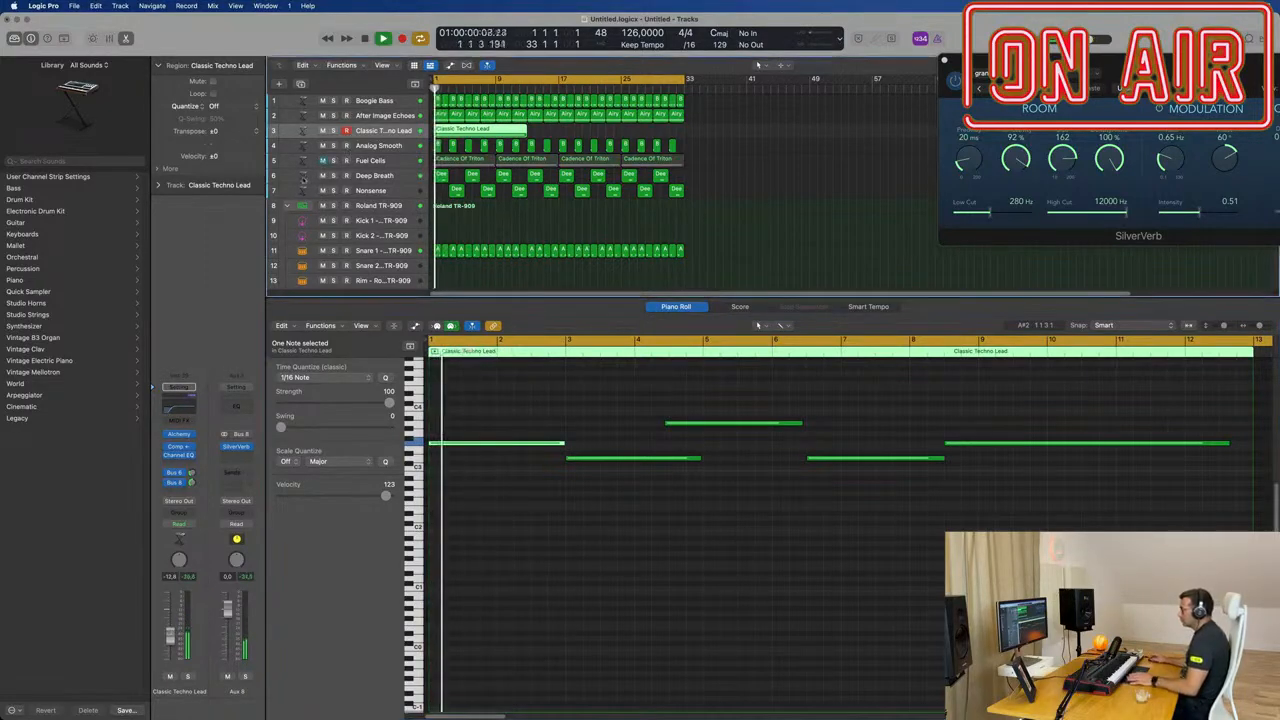
{"action": "left_click", "coordinate": [323, 190]}
{"action": "key", "text": "space"}
{"action": "key", "text": "space"}
{"action": "key", "text": "space"}
{"action": "key", "text": "space"}
Step: Lower the Cutoff of the After Image Echoes arpeggio in Alchemy and close the plug-in
{"action": "left_click", "coordinate": [360, 118]}
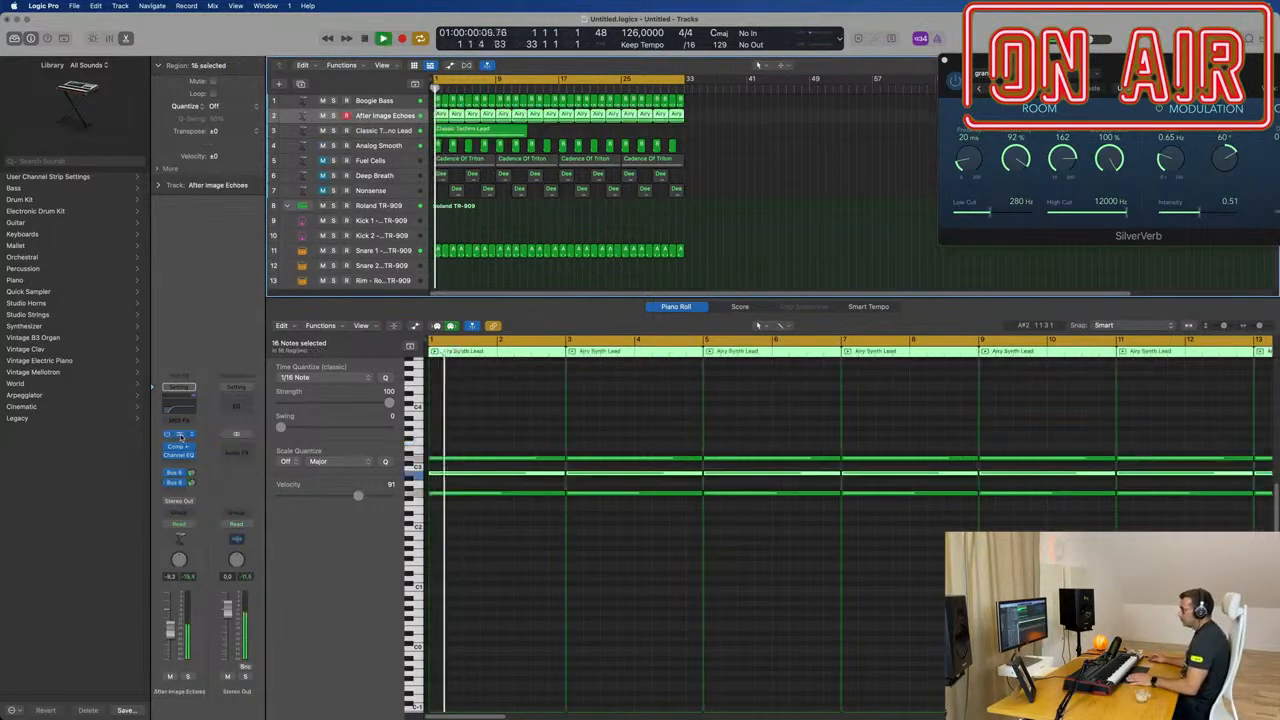
{"action": "left_click", "coordinate": [179, 434]}
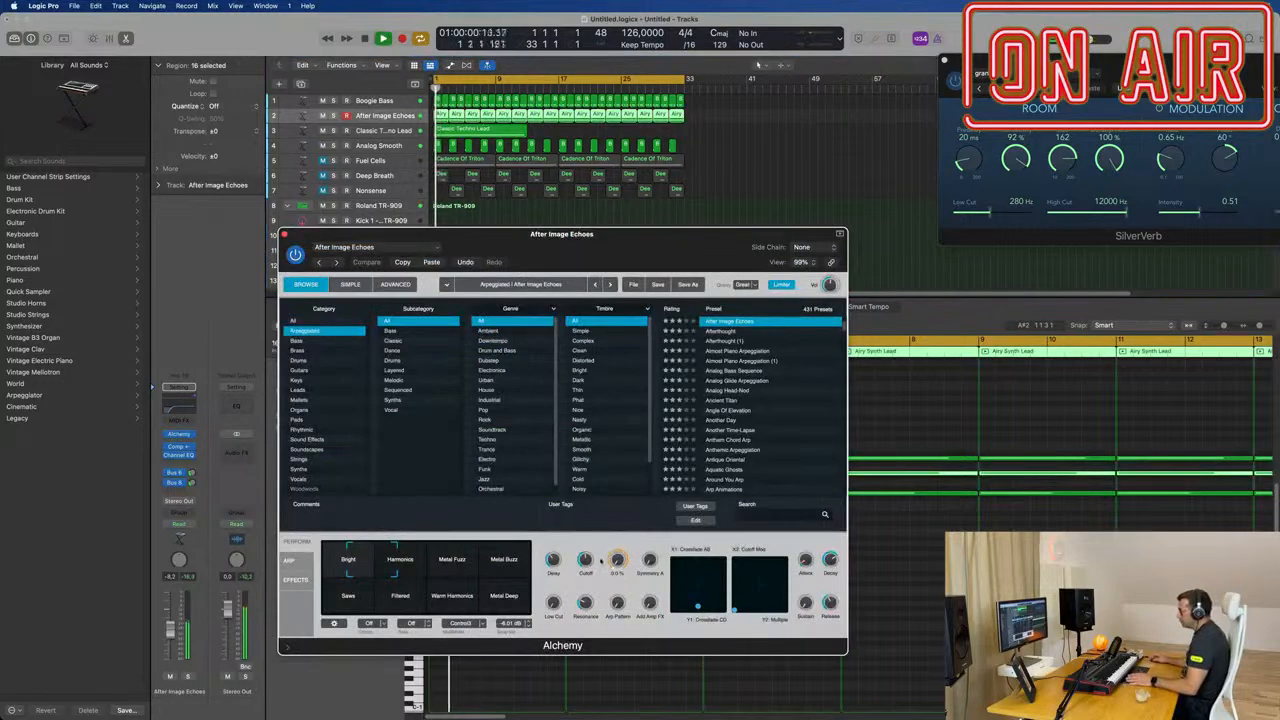
{"action": "left_click_drag", "start_coordinate": [594, 563], "coordinate": [592, 578]}
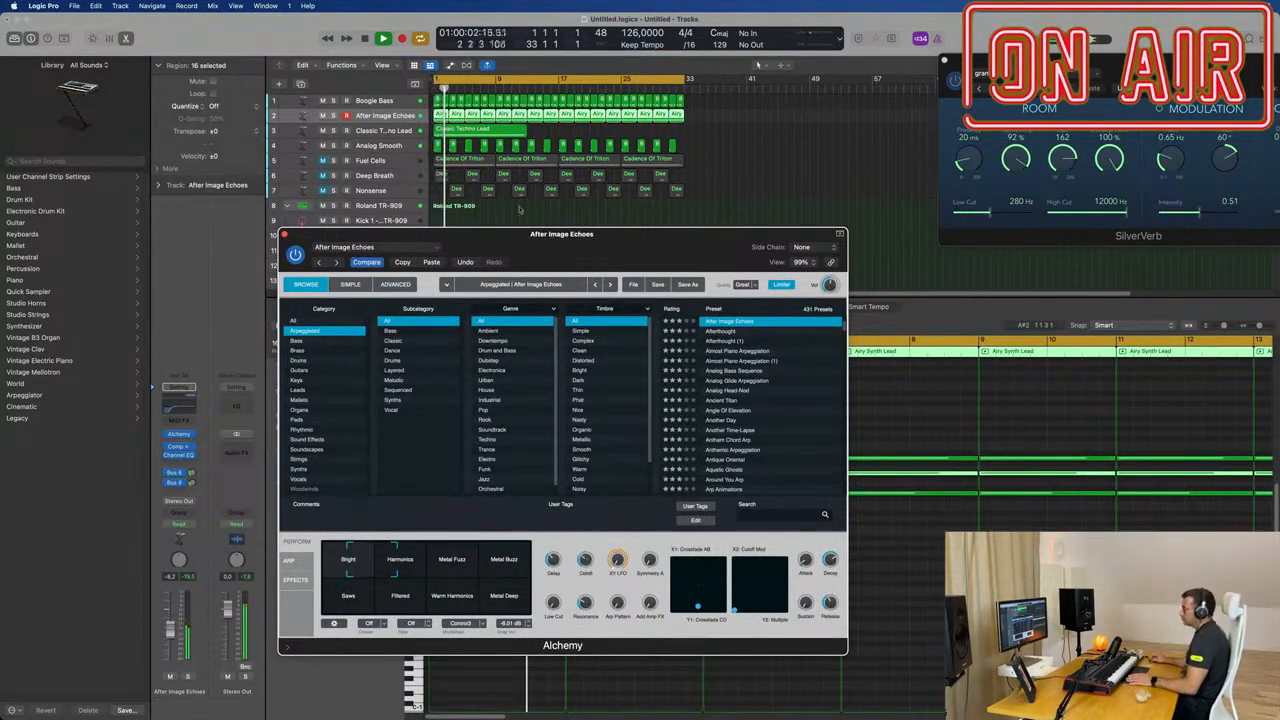
{"action": "left_click", "coordinate": [284, 235]}
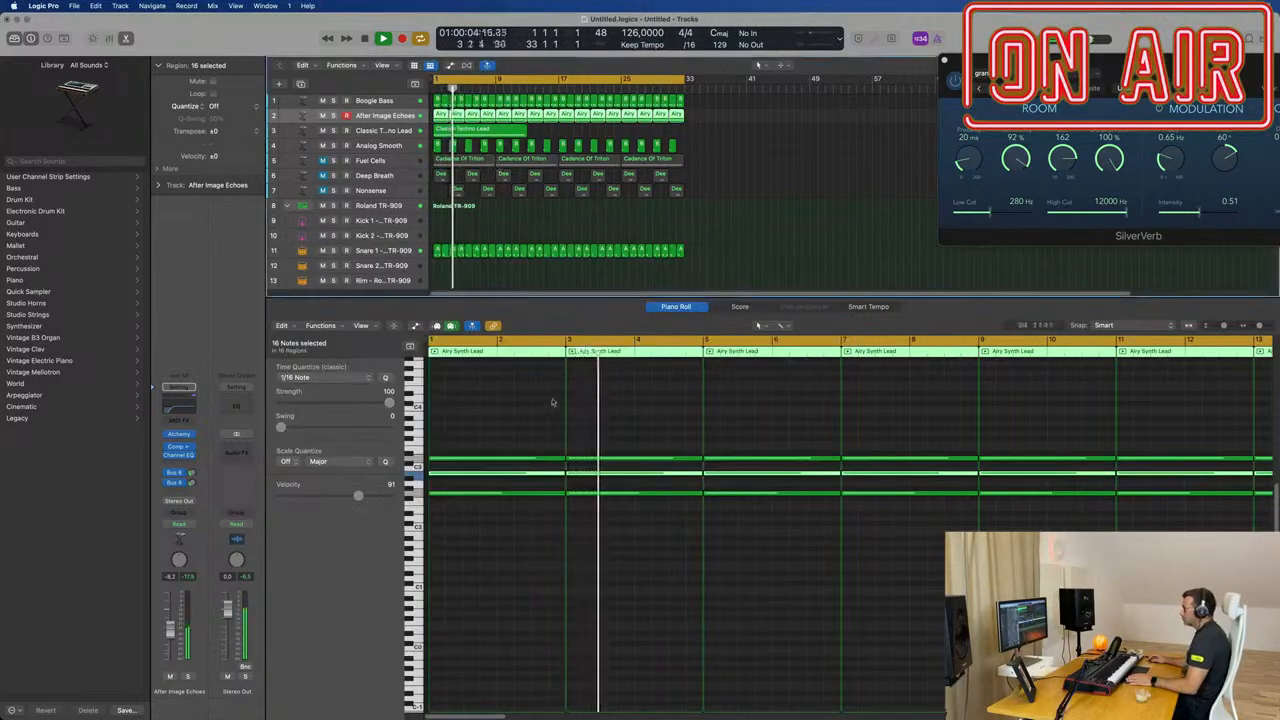
Step: Reopen the Classic Techno Lead region's notes, shift the third note slightly later and play from the start
{"action": "left_click", "coordinate": [577, 144]}
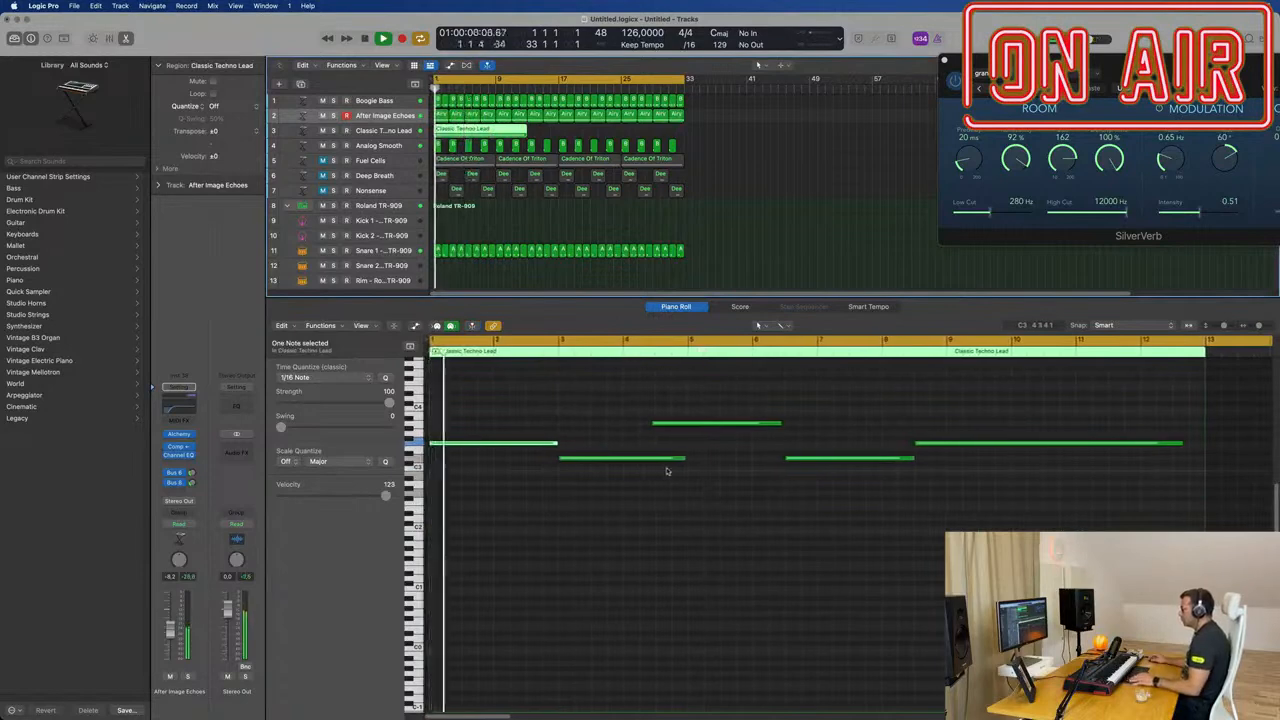
{"action": "left_click_drag", "start_coordinate": [667, 424], "coordinate": [688, 477]}
{"action": "key", "text": "Return"}
{"action": "left_click", "coordinate": [670, 498]}
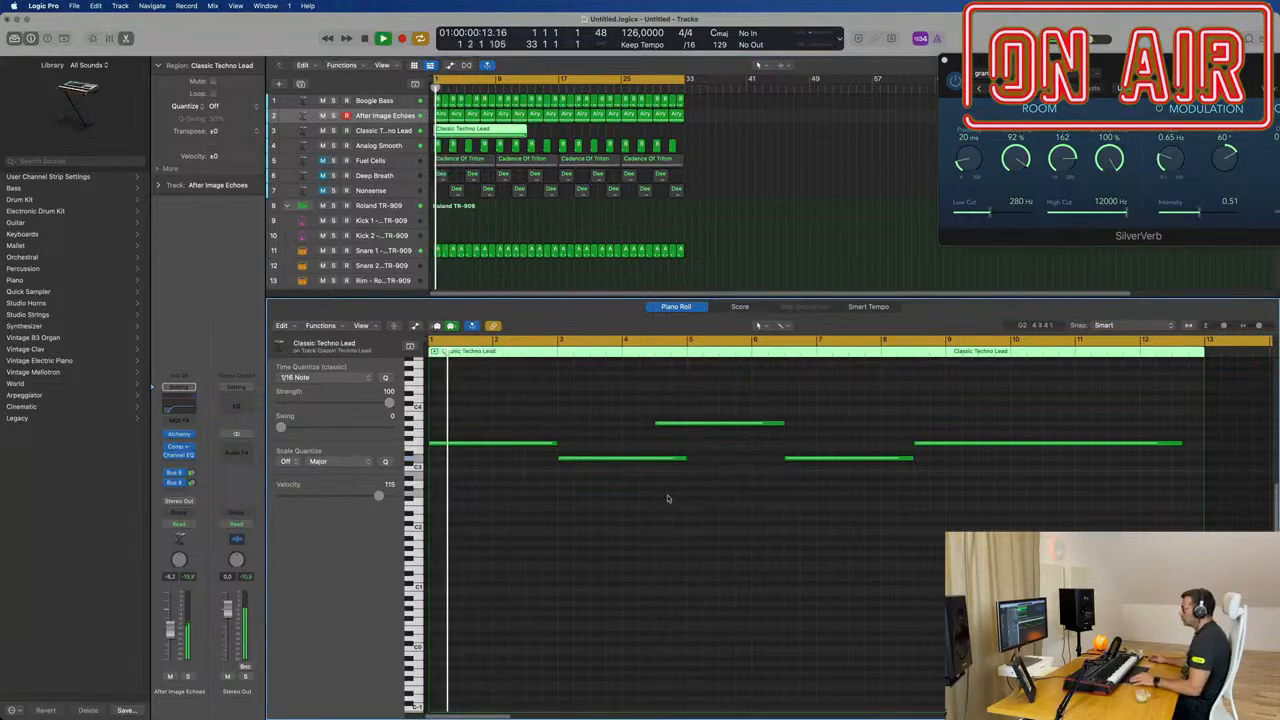
Step: Open the Channel EQ of the After Image Echoes track and set its low-cut filter to 260 Hz
{"action": "key", "text": "super+Left"}
{"action": "key", "text": "super+Right"}
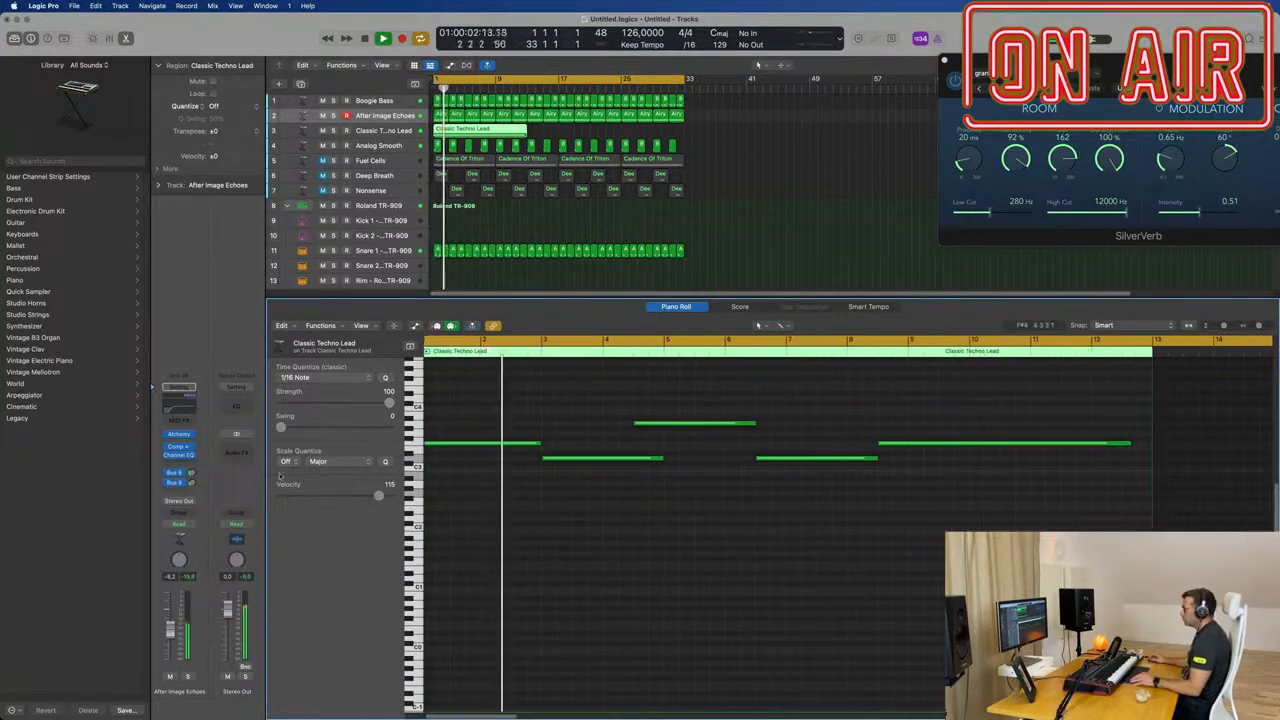
{"action": "left_click", "coordinate": [179, 407]}
{"action": "left_click_drag", "start_coordinate": [819, 469], "coordinate": [895, 458]}
{"action": "left_click_drag", "start_coordinate": [795, 261], "coordinate": [729, 233]}
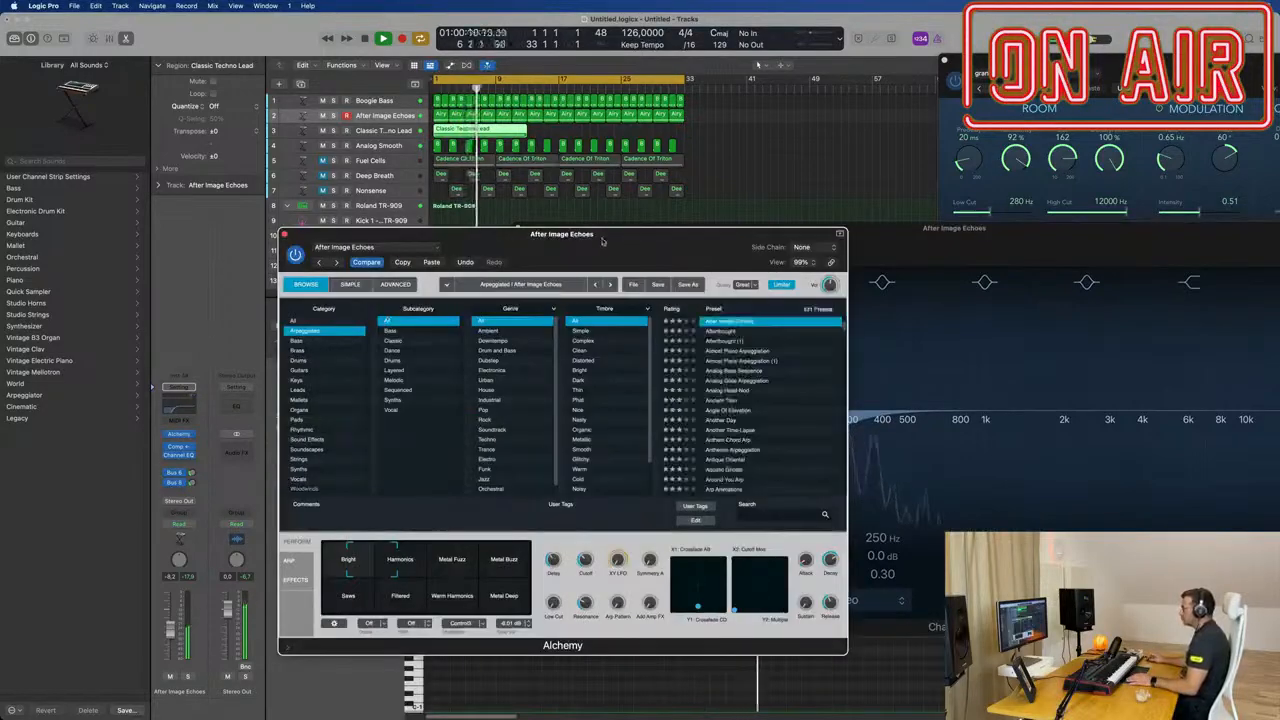
Step: Reopen Alchemy on the After Image Echoes track and fine-tune its Cutoff during playback
{"action": "left_click_drag", "start_coordinate": [602, 239], "coordinate": [677, 225]}
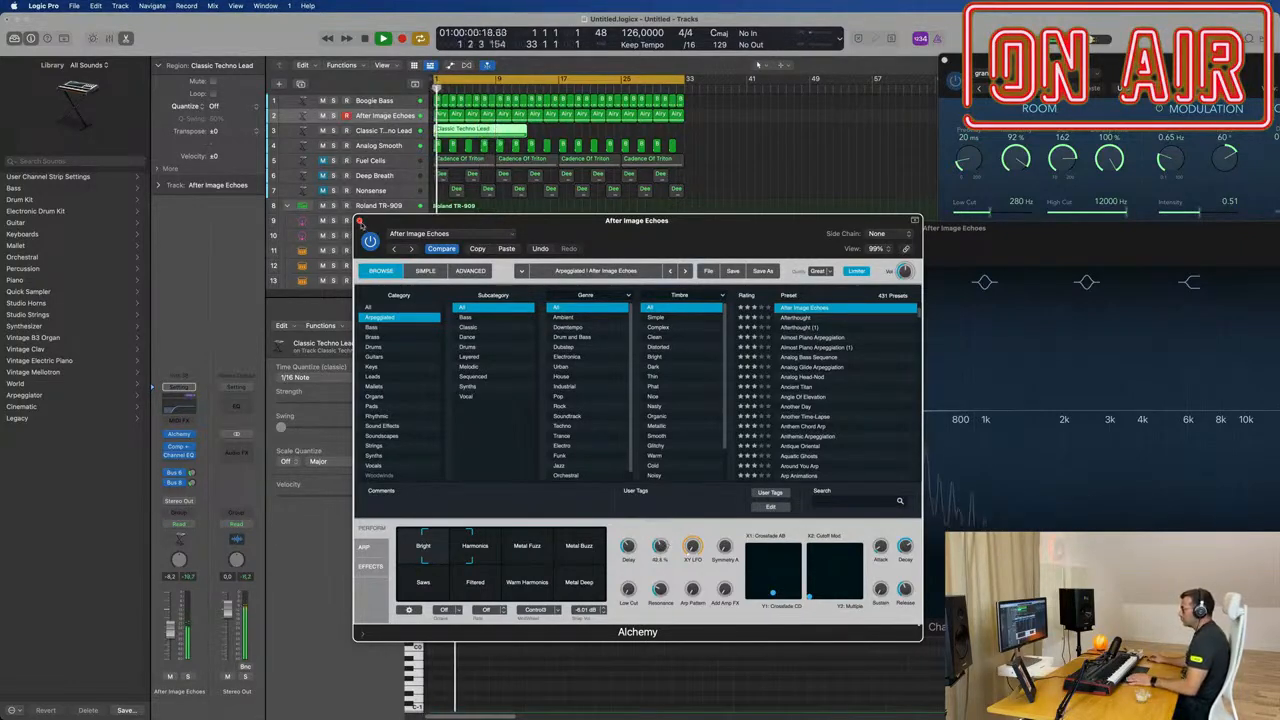
{"action": "left_click", "coordinate": [359, 220]}
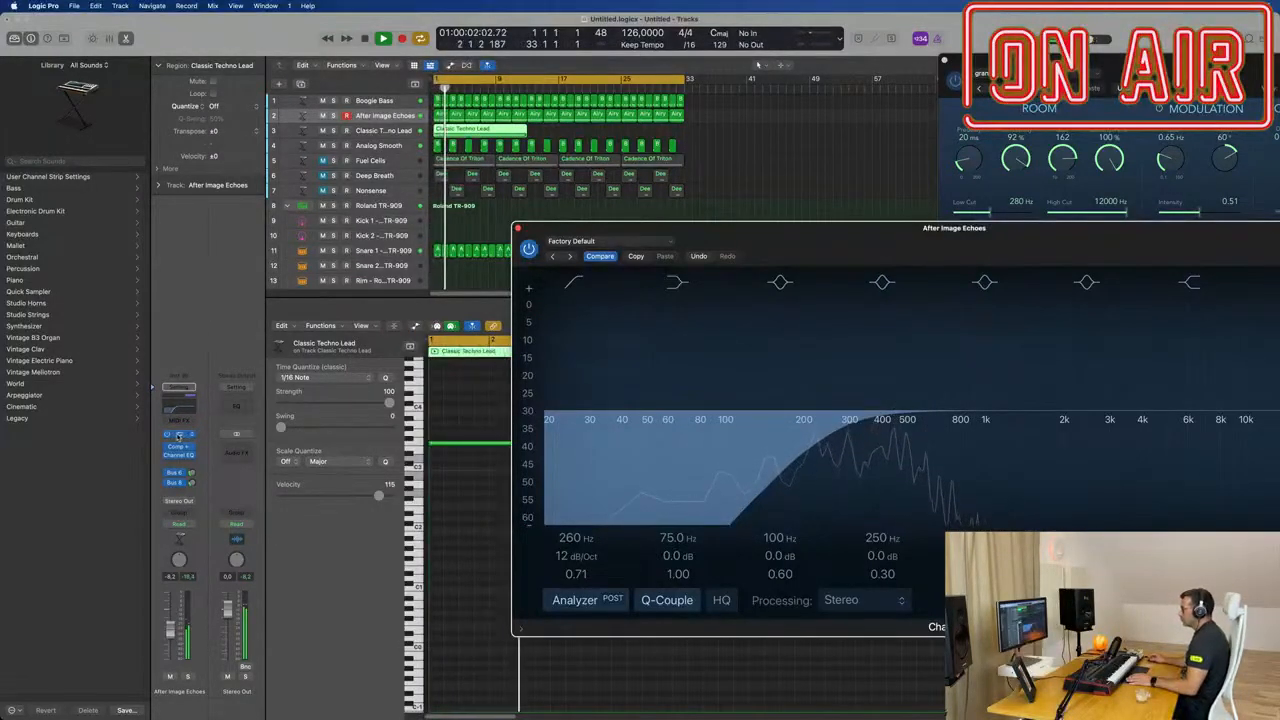
{"action": "left_click", "coordinate": [178, 436]}
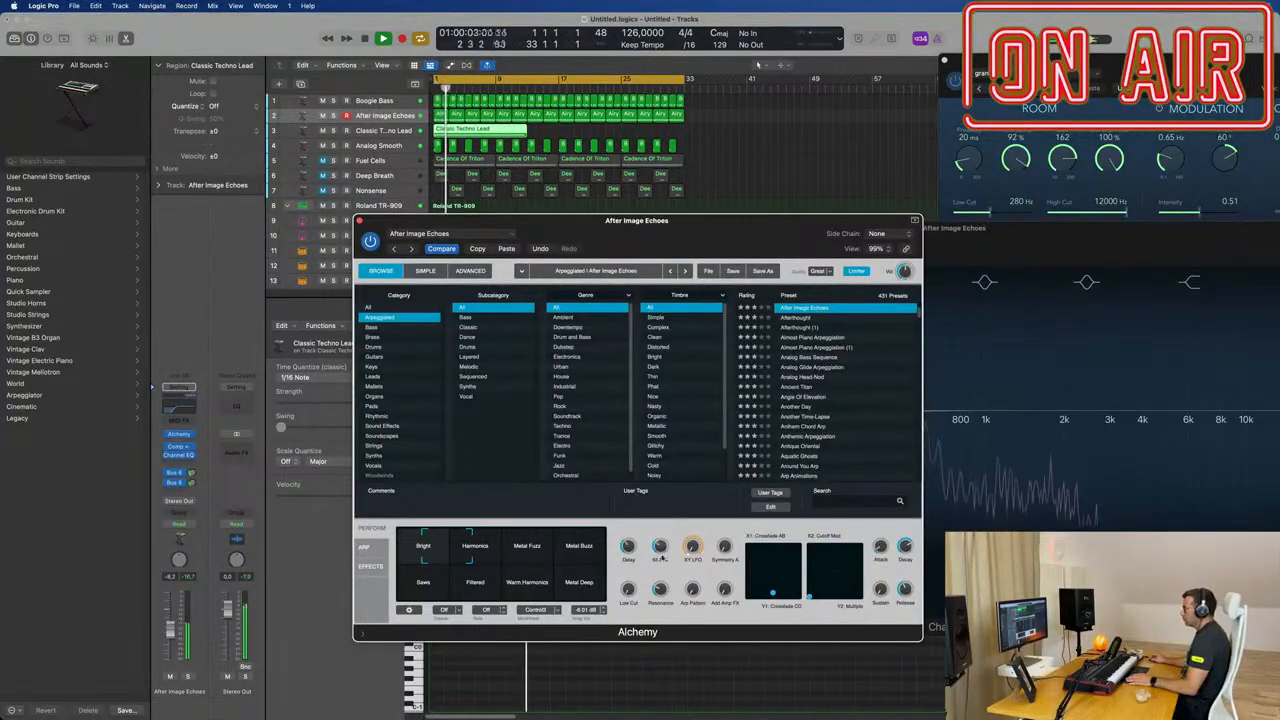
Step: Check the Cutoff of the Classic Techno Lead in Alchemy, close the plug-in and lower the track's volume
{"action": "left_click", "coordinate": [383, 130]}
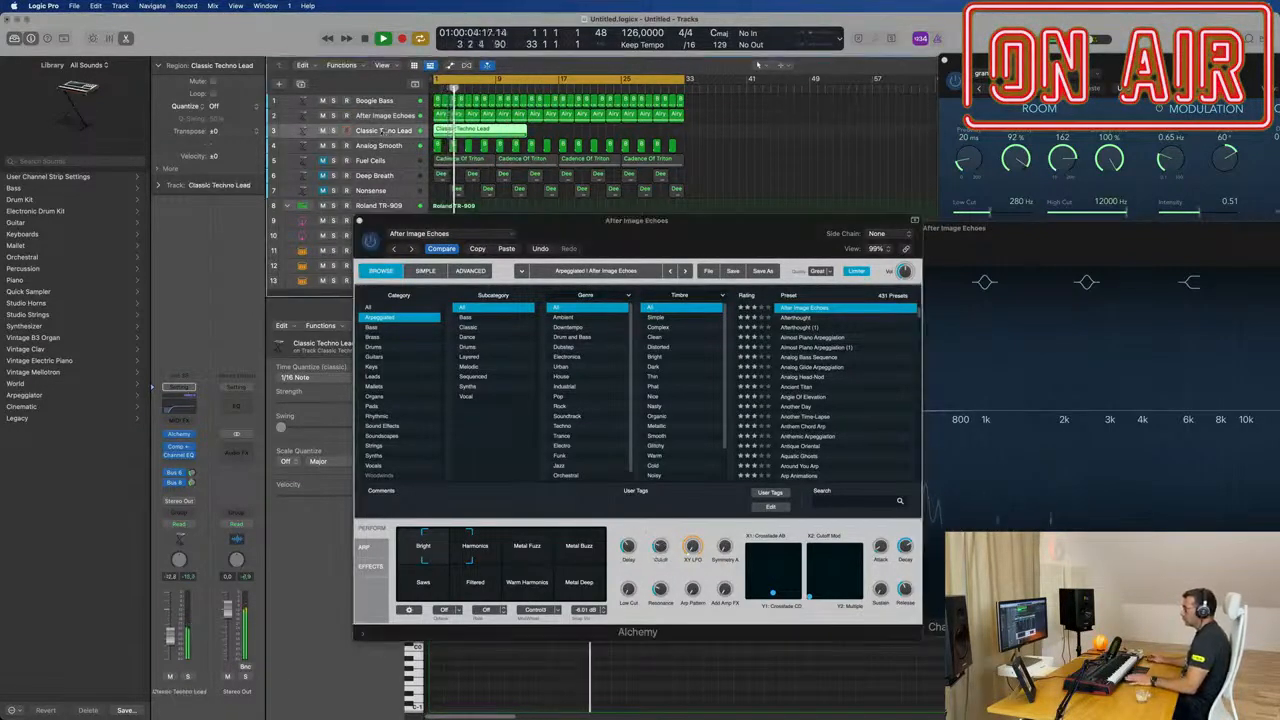
{"action": "left_click", "coordinate": [180, 437]}
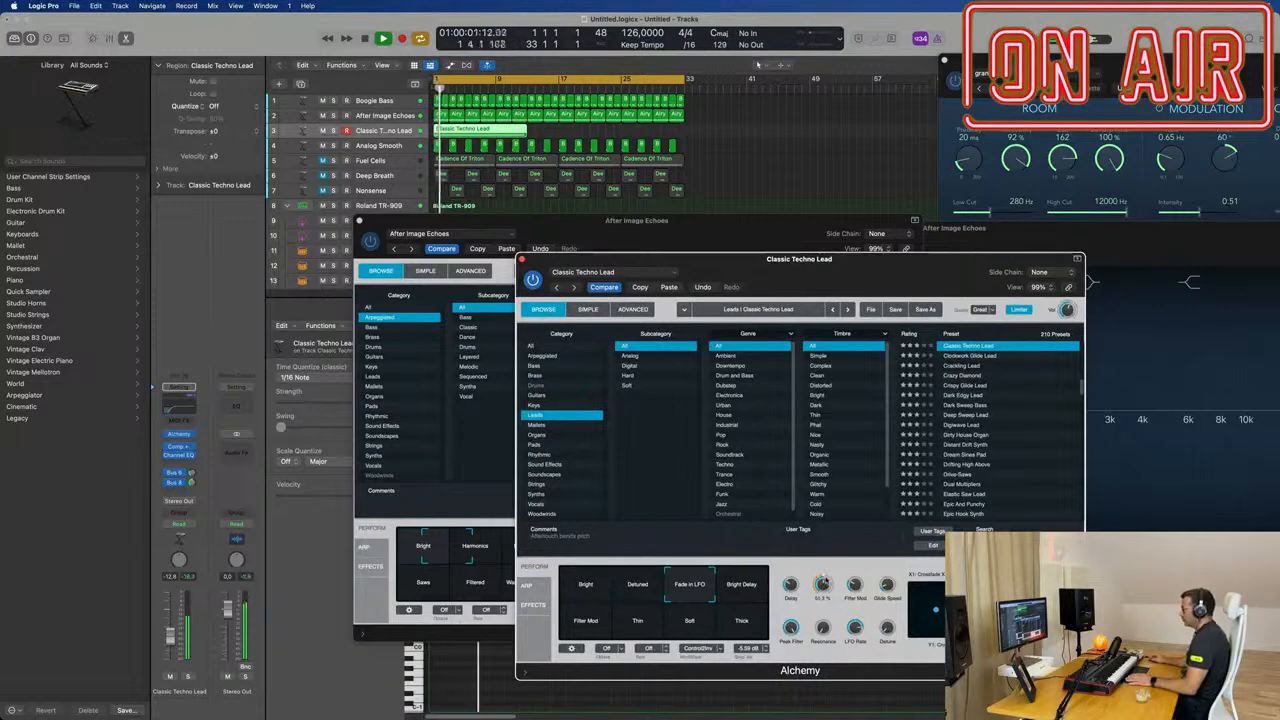
{"action": "left_click", "coordinate": [521, 260]}
{"action": "left_click_drag", "start_coordinate": [650, 235], "coordinate": [1150, 258]}
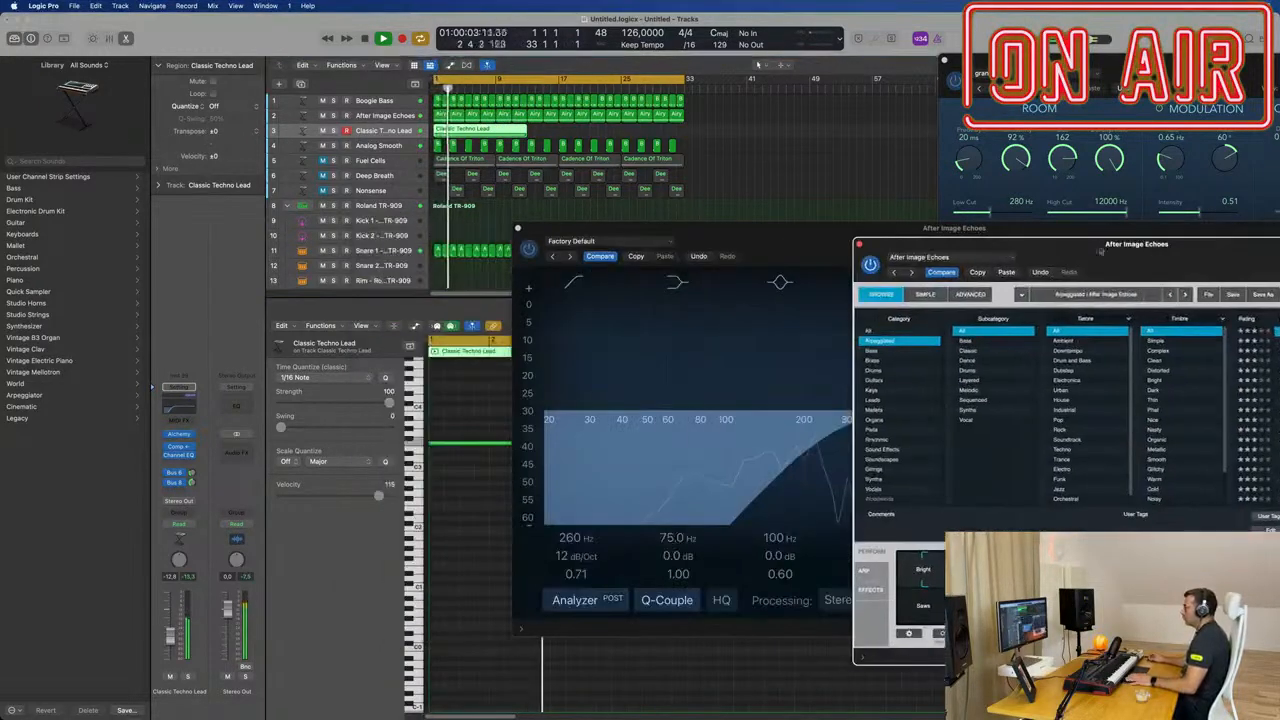
{"action": "left_click_drag", "start_coordinate": [171, 636], "coordinate": [171, 644]}
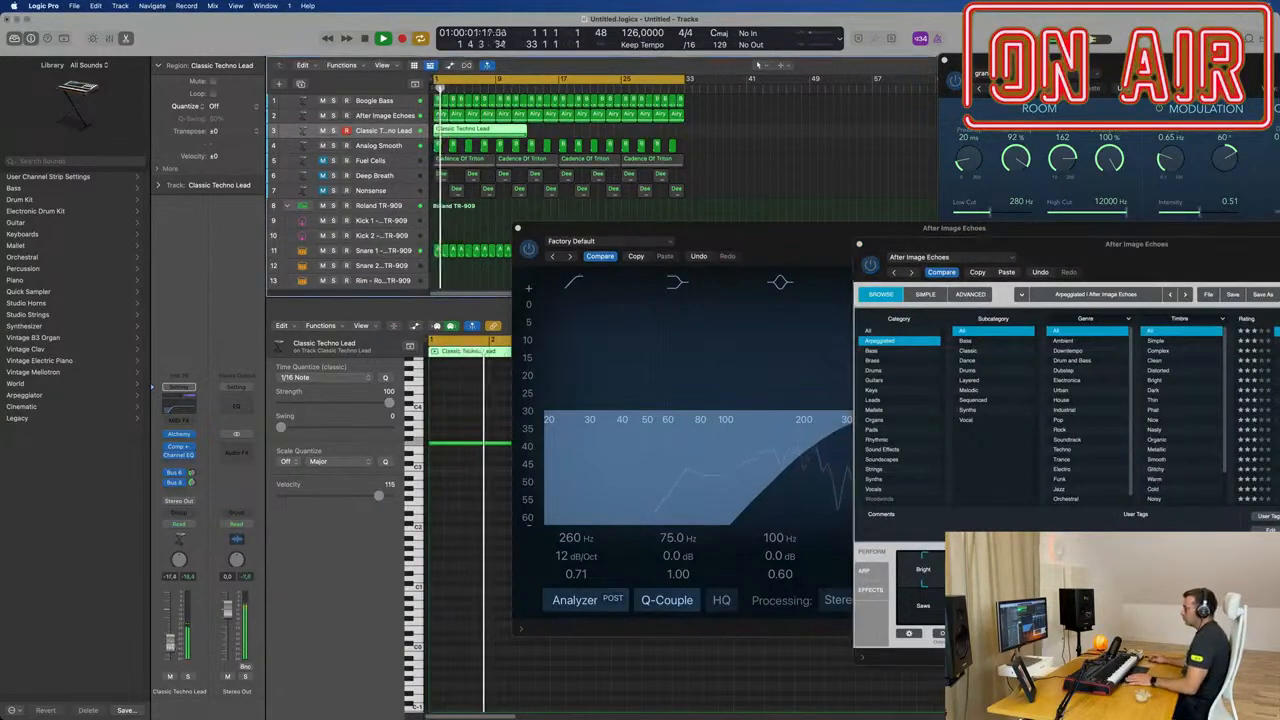
Step: Restart playback on the After Image Echoes track, review its Alchemy settings, close the plug-in and clear the EQ window off the notes
{"action": "left_click", "coordinate": [406, 117]}
{"action": "key", "text": "space"}
{"action": "key", "text": "space"}
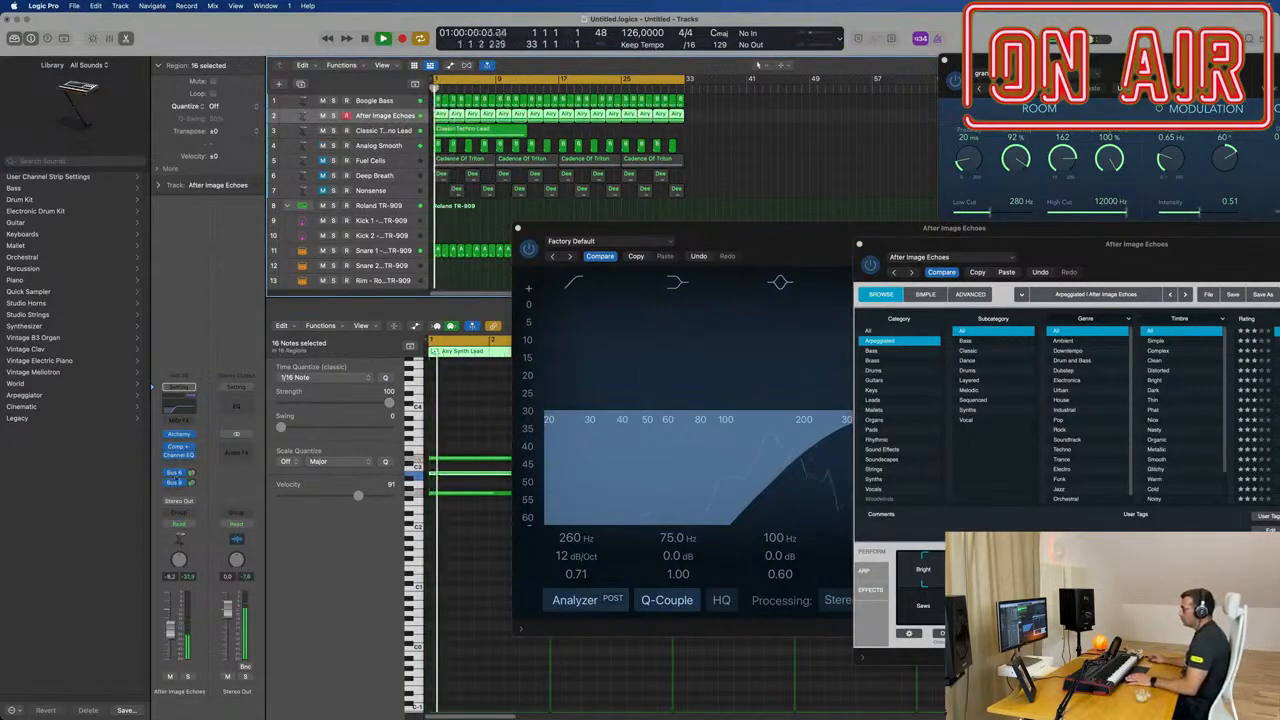
{"action": "left_click", "coordinate": [179, 433]}
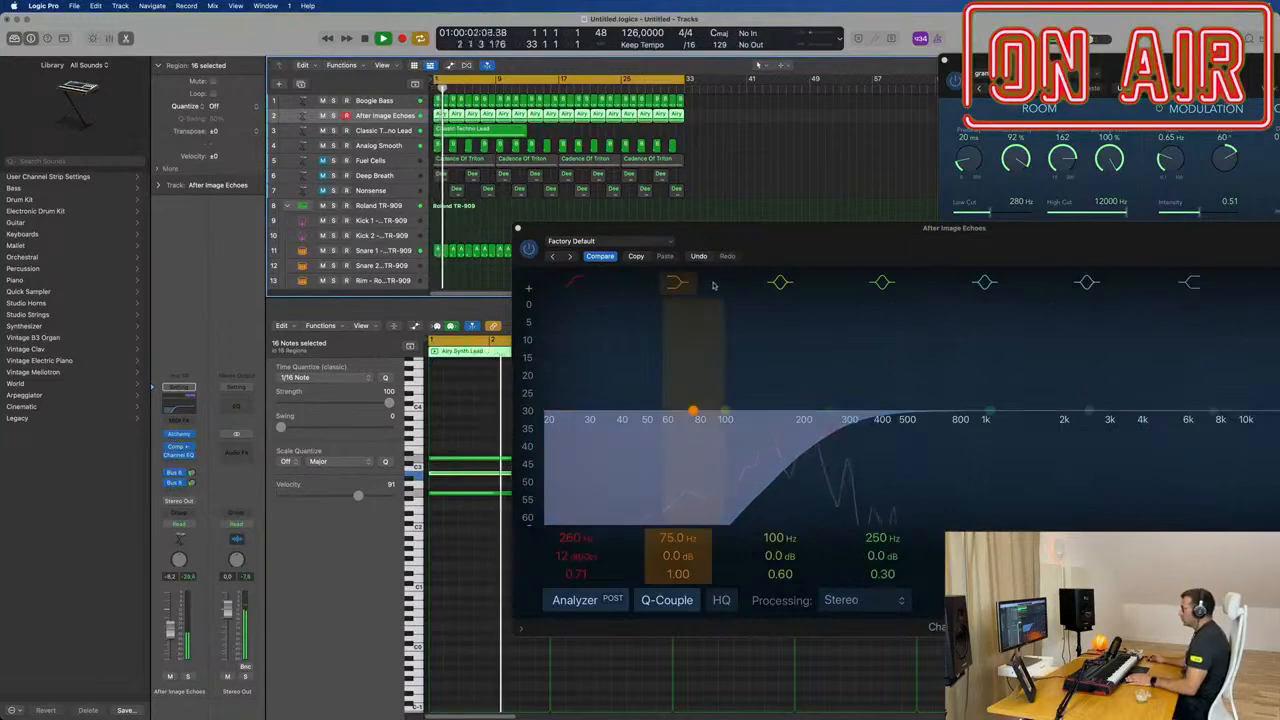
{"action": "left_click", "coordinate": [180, 434]}
{"action": "left_click_drag", "start_coordinate": [1100, 244], "coordinate": [663, 191]}
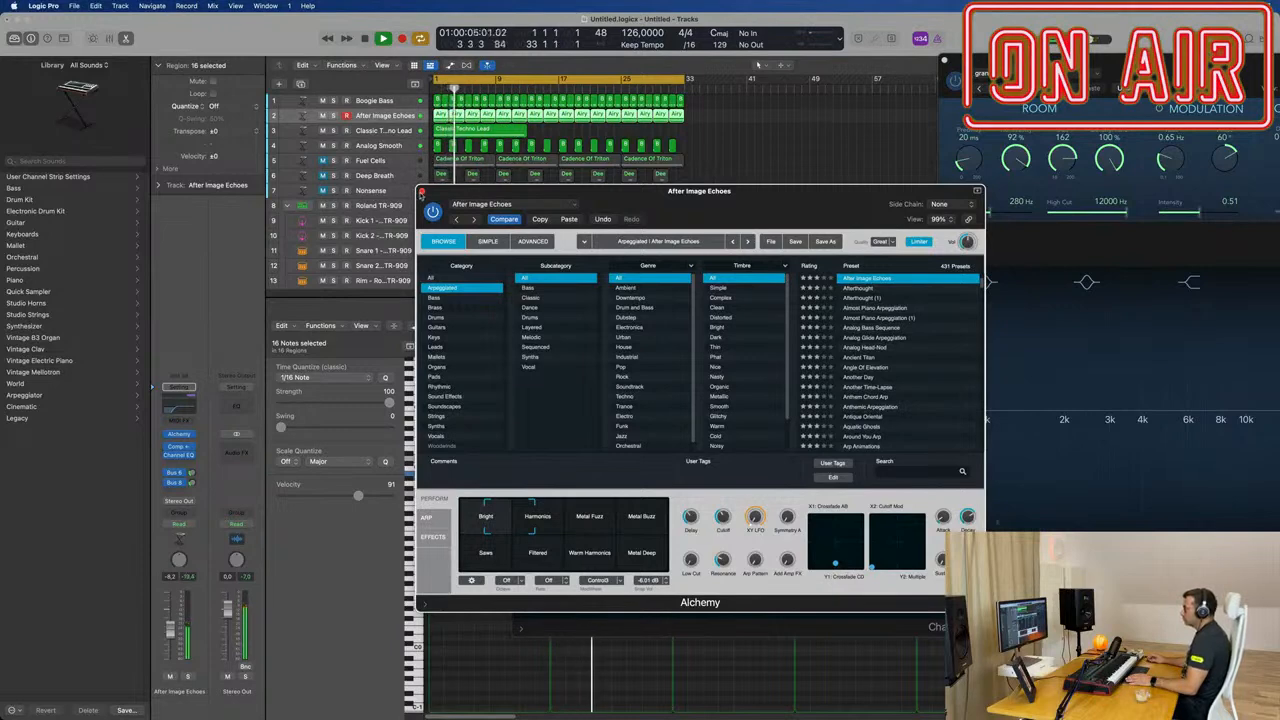
{"action": "left_click", "coordinate": [421, 191]}
{"action": "left_click_drag", "start_coordinate": [755, 233], "coordinate": [1227, 192]}
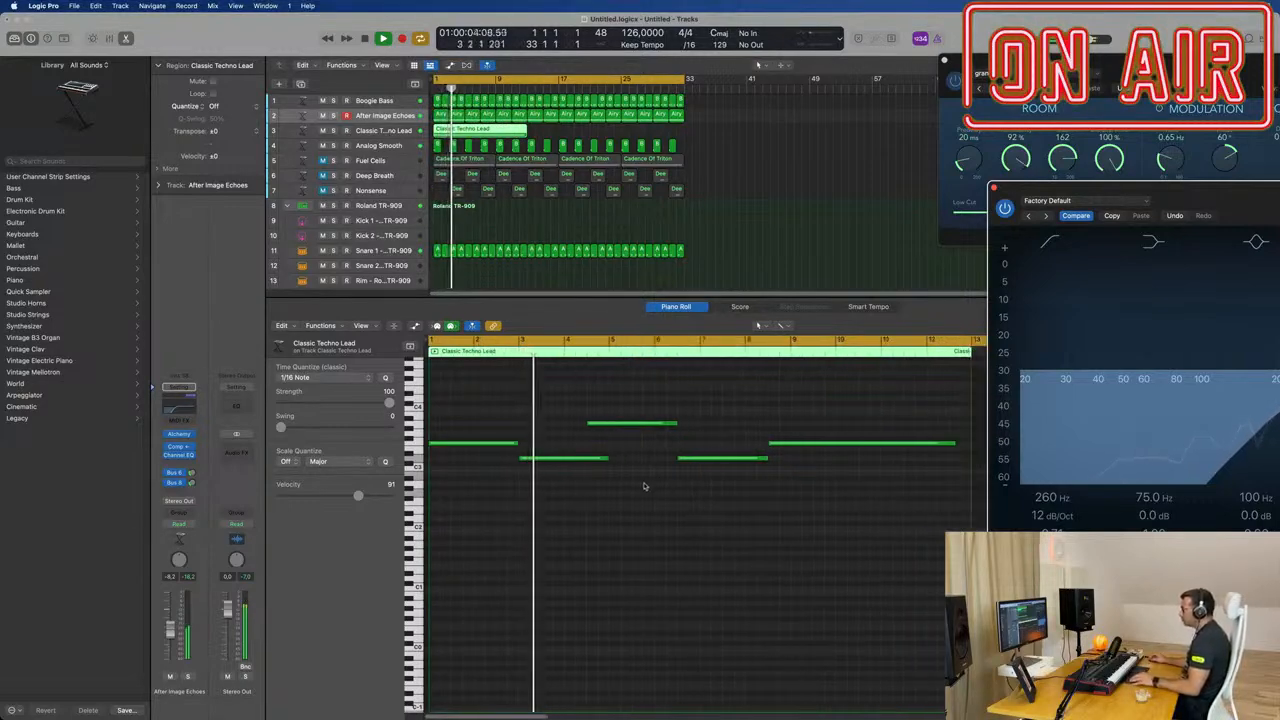
Step: Shift the third and fourth lead notes to start at bars 5 and 7, and delete the long last note
{"action": "scroll", "coordinate": [640, 491], "scroll_direction": "left", "scroll_amount": 1}
{"action": "scroll", "coordinate": [645, 491], "scroll_direction": "down", "scroll_amount": 3}
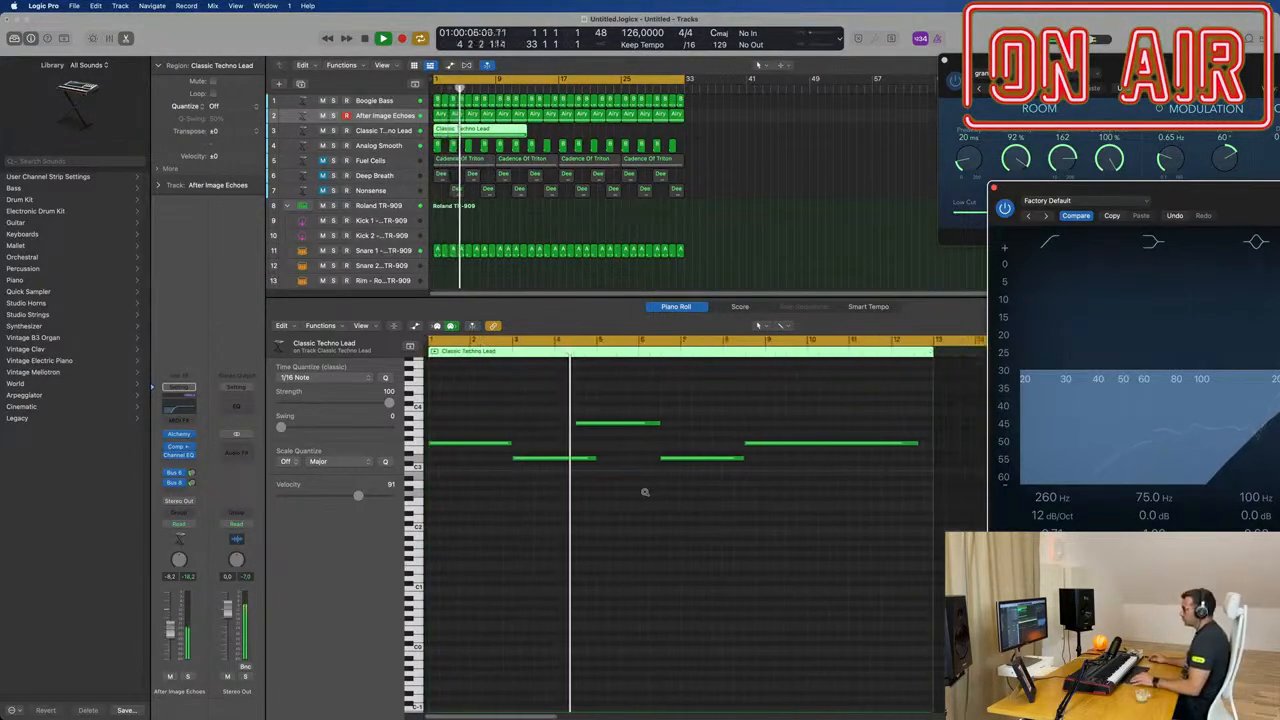
{"action": "key", "text": "space"}
{"action": "key", "text": "space"}
{"action": "left_click_drag", "start_coordinate": [607, 426], "coordinate": [628, 426]}
{"action": "left_click", "coordinate": [703, 461]}
{"action": "left_click_drag", "start_coordinate": [703, 461], "coordinate": [724, 461]}
{"action": "key", "text": "Delete"}
Step: Split the Classic Techno Lead region at bar 9 using the Split option for crossing notes, and remove the part after bar 9
{"action": "double_click", "coordinate": [496, 137]}
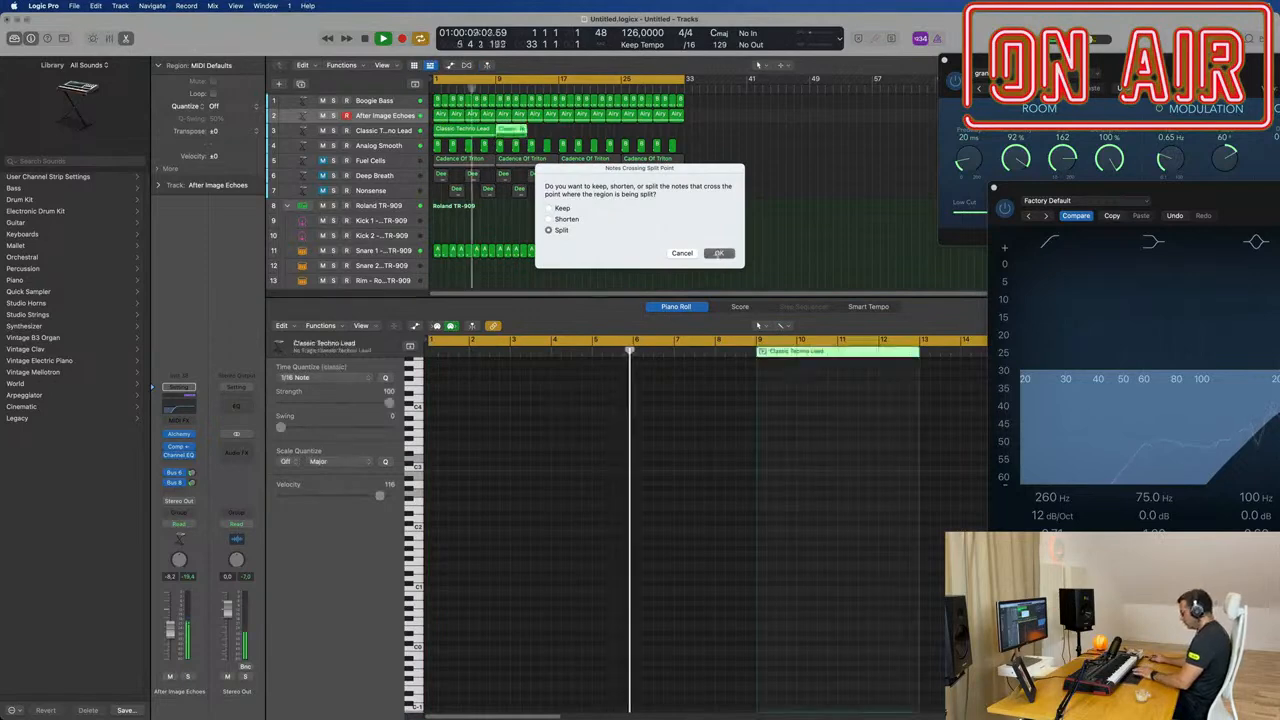
{"action": "key", "text": "Return"}
{"action": "left_click_drag", "start_coordinate": [556, 137], "coordinate": [438, 122]}
{"action": "key", "text": "space"}
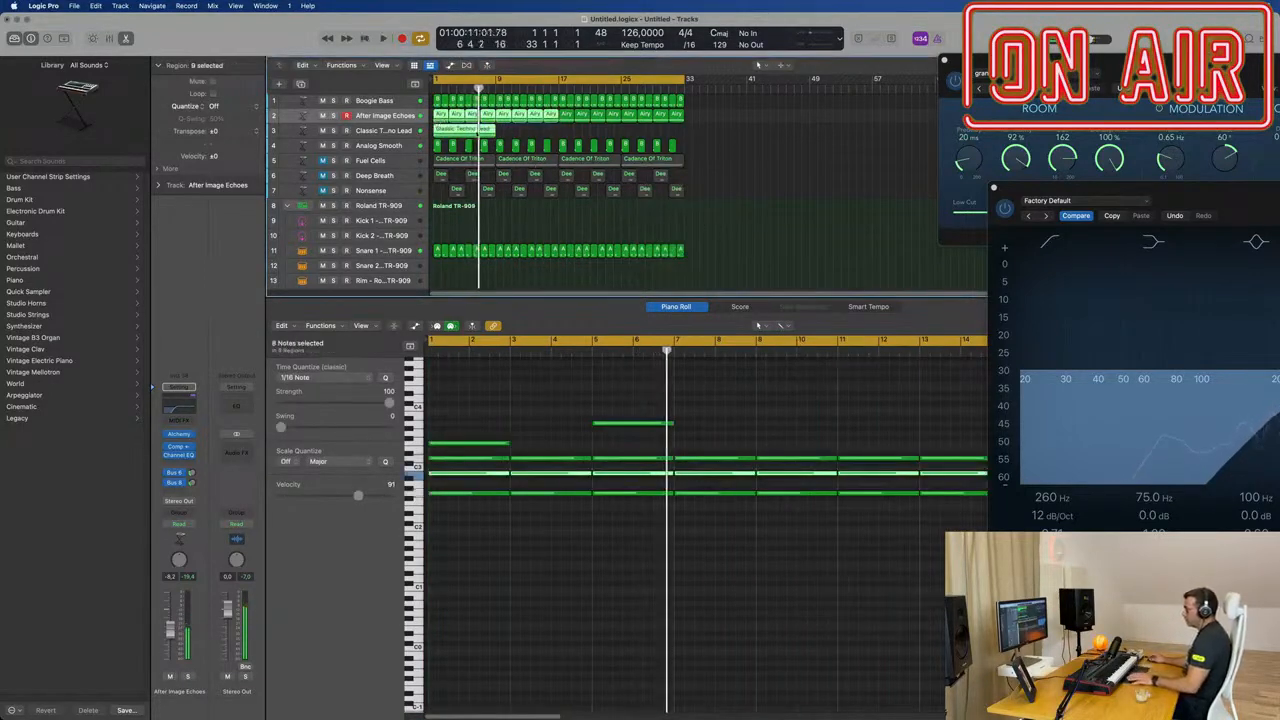
{"action": "left_click", "coordinate": [487, 130]}
{"action": "key", "text": "Delete"}
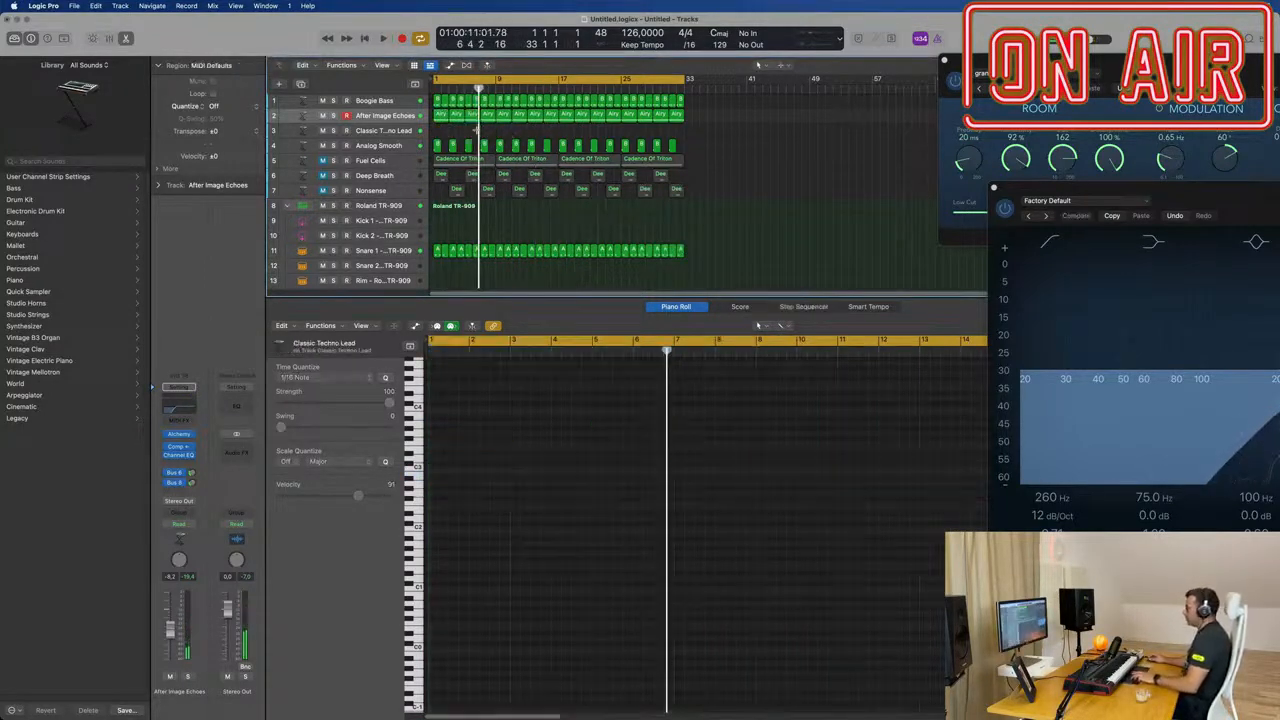
{"action": "key", "text": "super+z"}
{"action": "key", "text": "super+shift+z"}
{"action": "key", "text": "super+z"}
Step: Repeat the eight-bar Classic Techno Lead region until it fills all 32 bars, and play the track from the start
{"action": "key", "text": "super+r"}
{"action": "key", "text": "space"}
{"action": "left_click", "coordinate": [408, 132]}
{"action": "key", "text": "space"}
{"action": "key", "text": "space"}
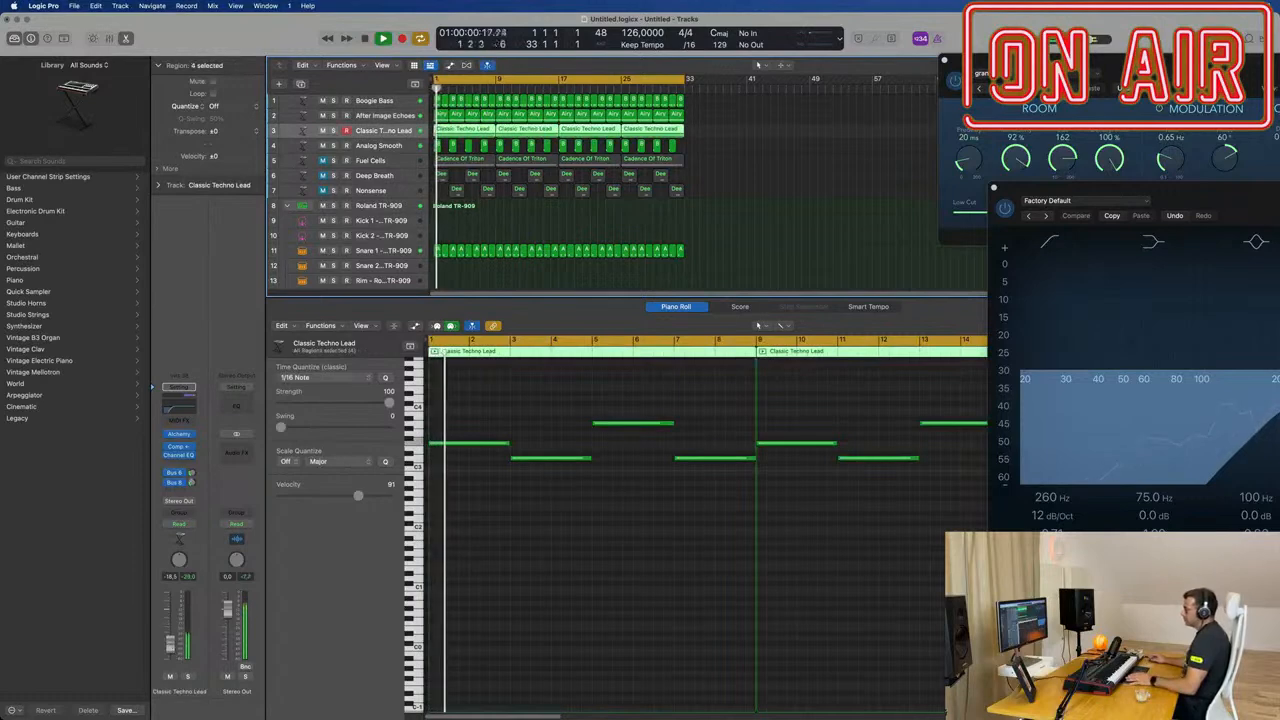
Step: Close the After Image Echoes Channel EQ and the Aux 8 SilverVerb windows
{"action": "left_click_drag", "start_coordinate": [1161, 188], "coordinate": [676, 203]}
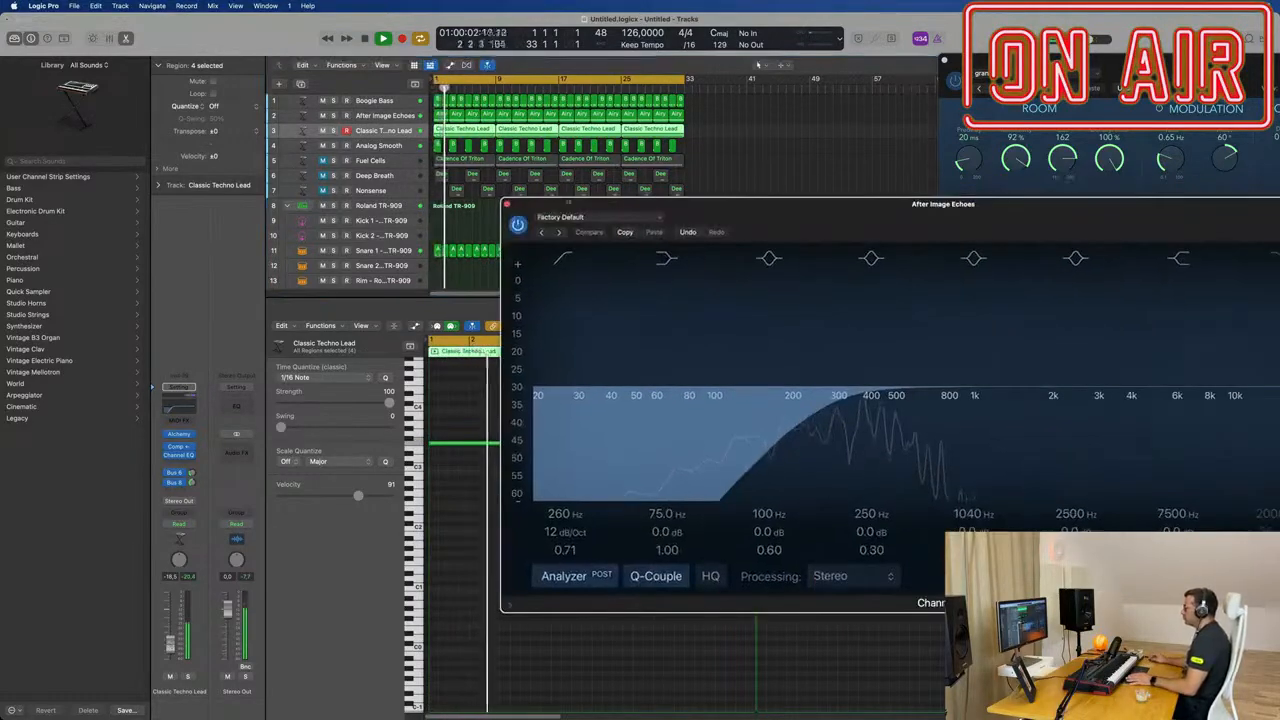
{"action": "left_click", "coordinate": [509, 203]}
{"action": "left_click_drag", "start_coordinate": [1122, 66], "coordinate": [602, 165]}
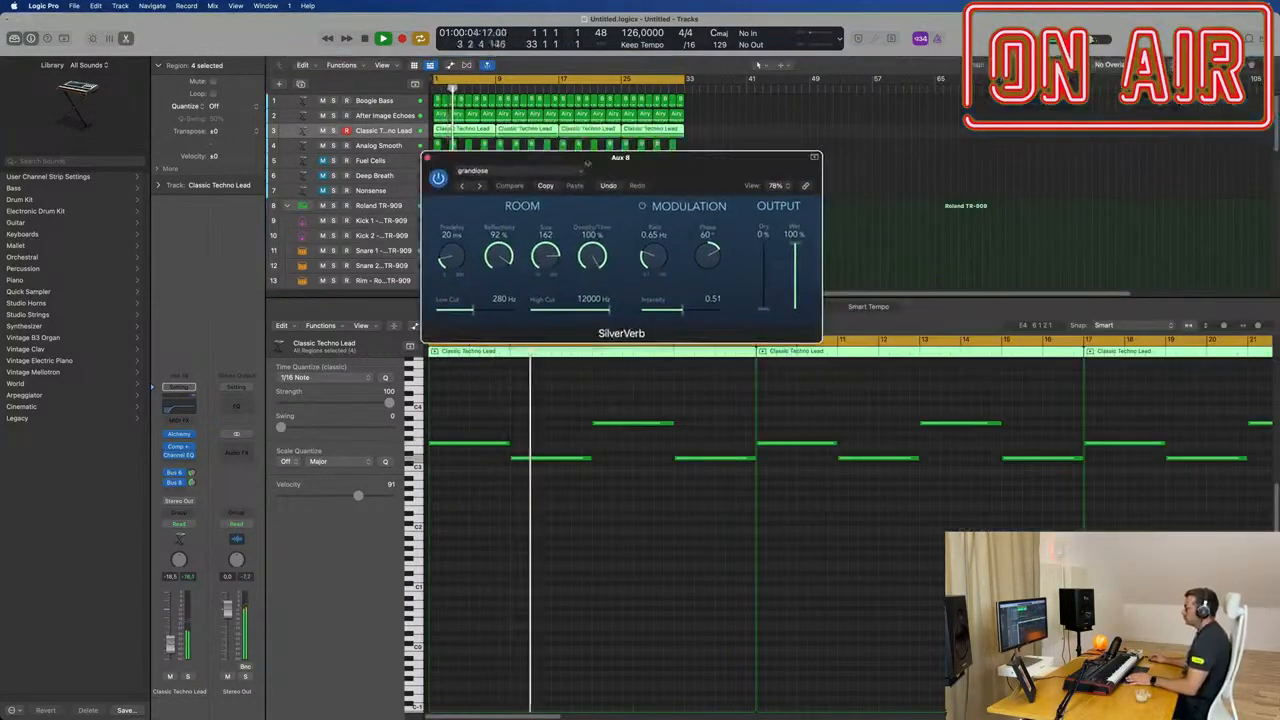
{"action": "left_click", "coordinate": [428, 157]}
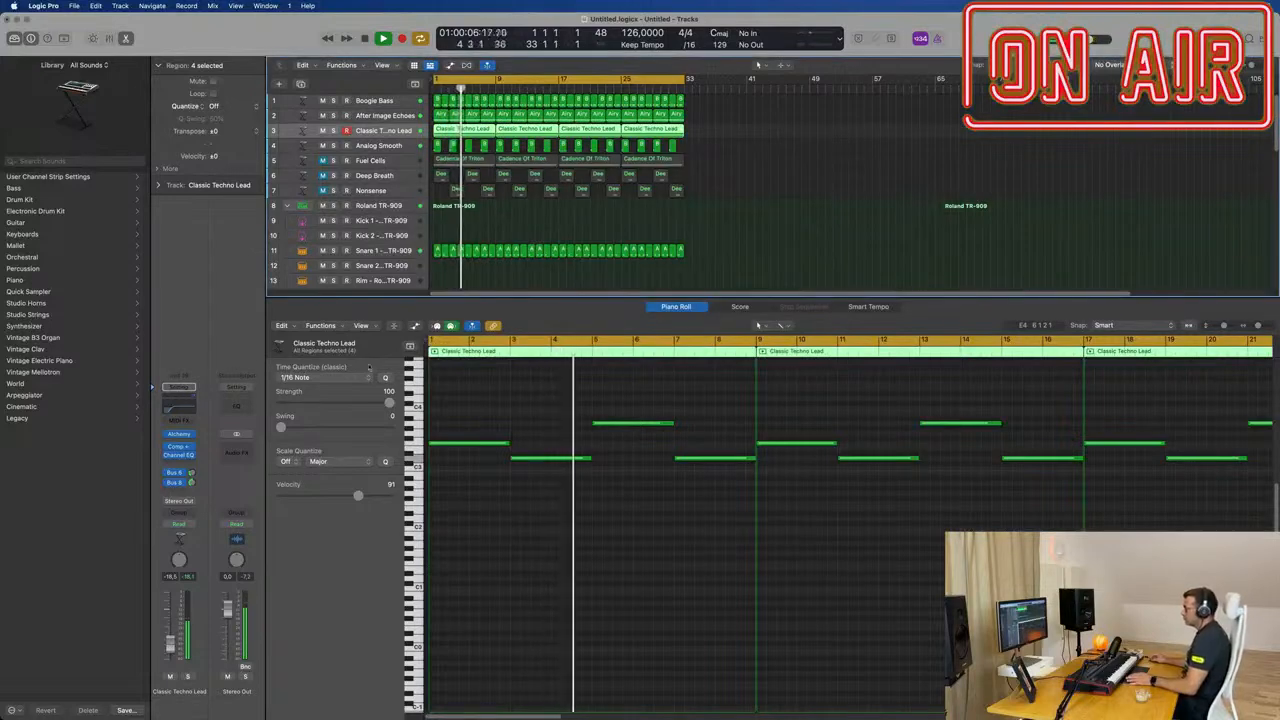
Step: Select all Classic Techno Lead notes and replay the groove from the start
{"action": "key", "text": "Return"}
{"action": "key", "text": "super+a"}
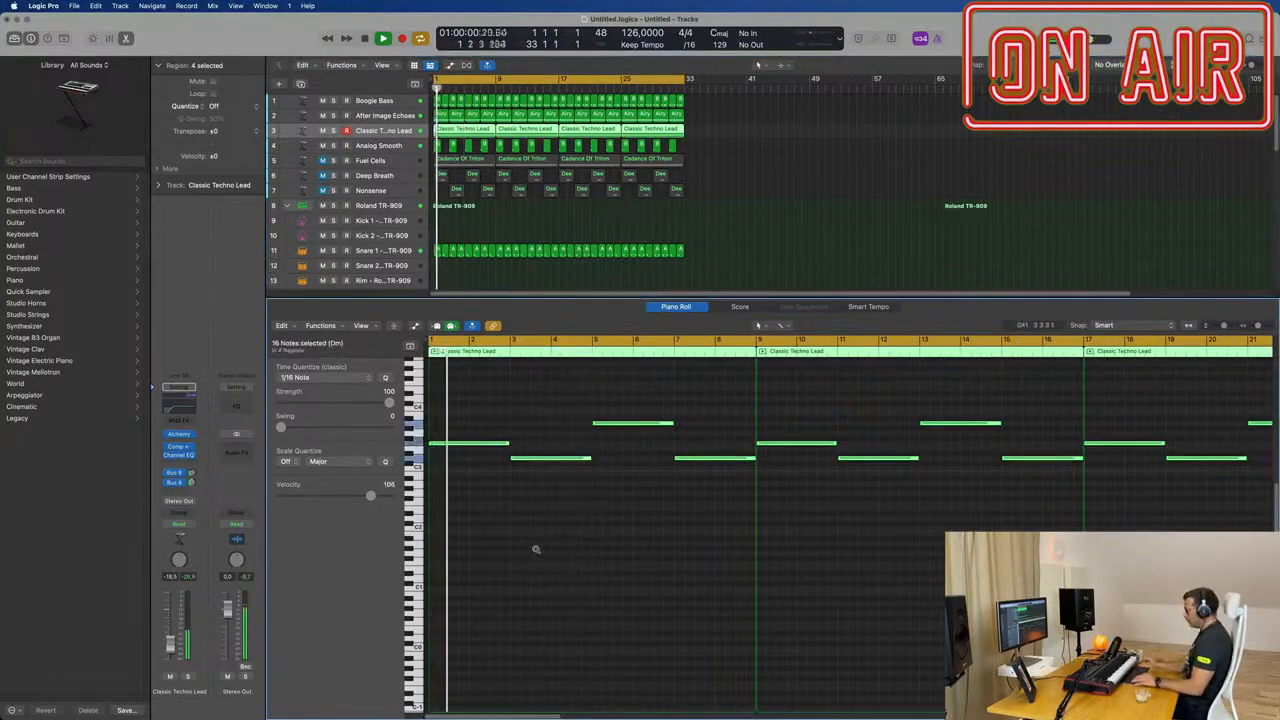
{"action": "key", "text": "Return"}
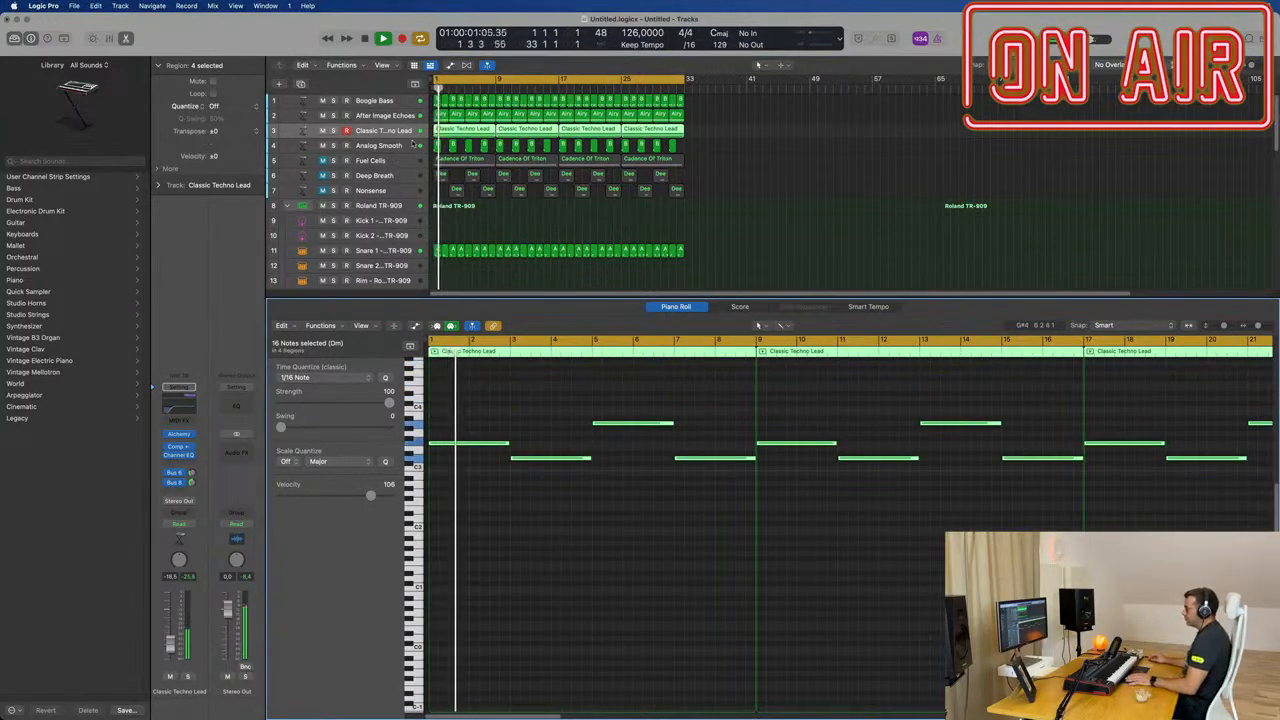
{"action": "key", "text": "Return"}
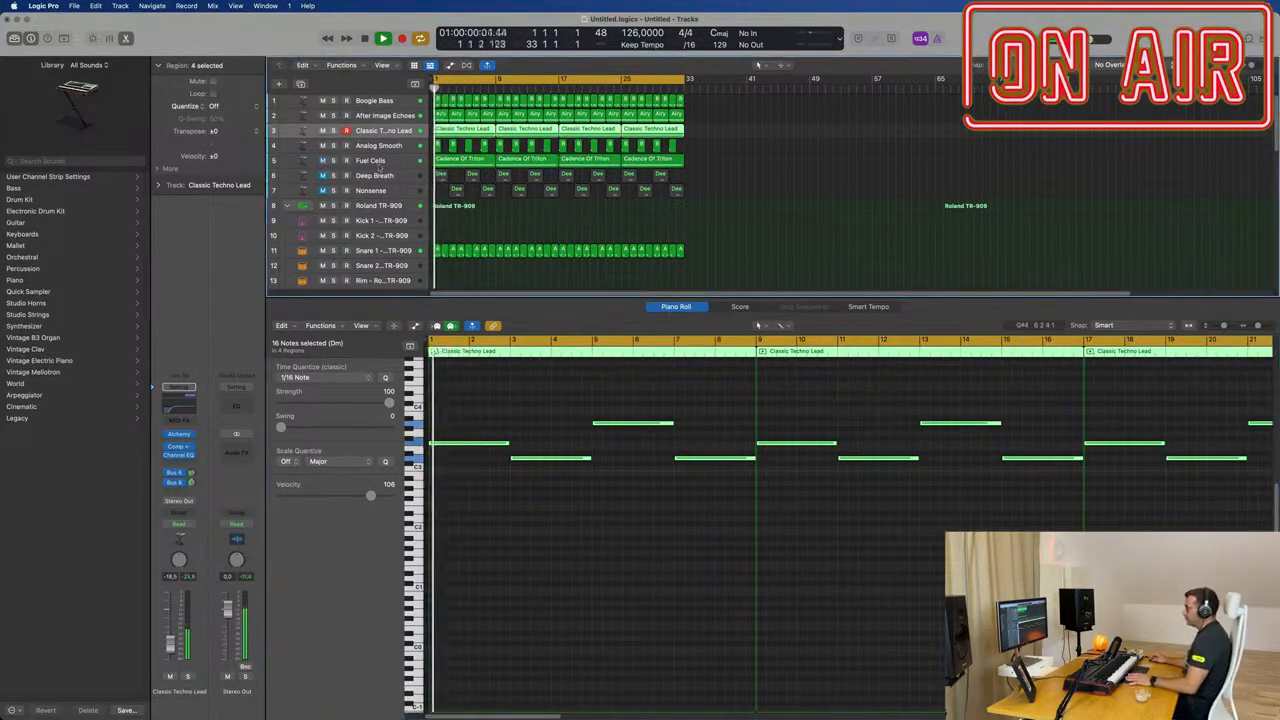
Step: Unmute the Fuel Cells, Deep Breath and Nonsense tracks, and reselect the Classic Techno Lead track
{"action": "left_click", "coordinate": [379, 162]}
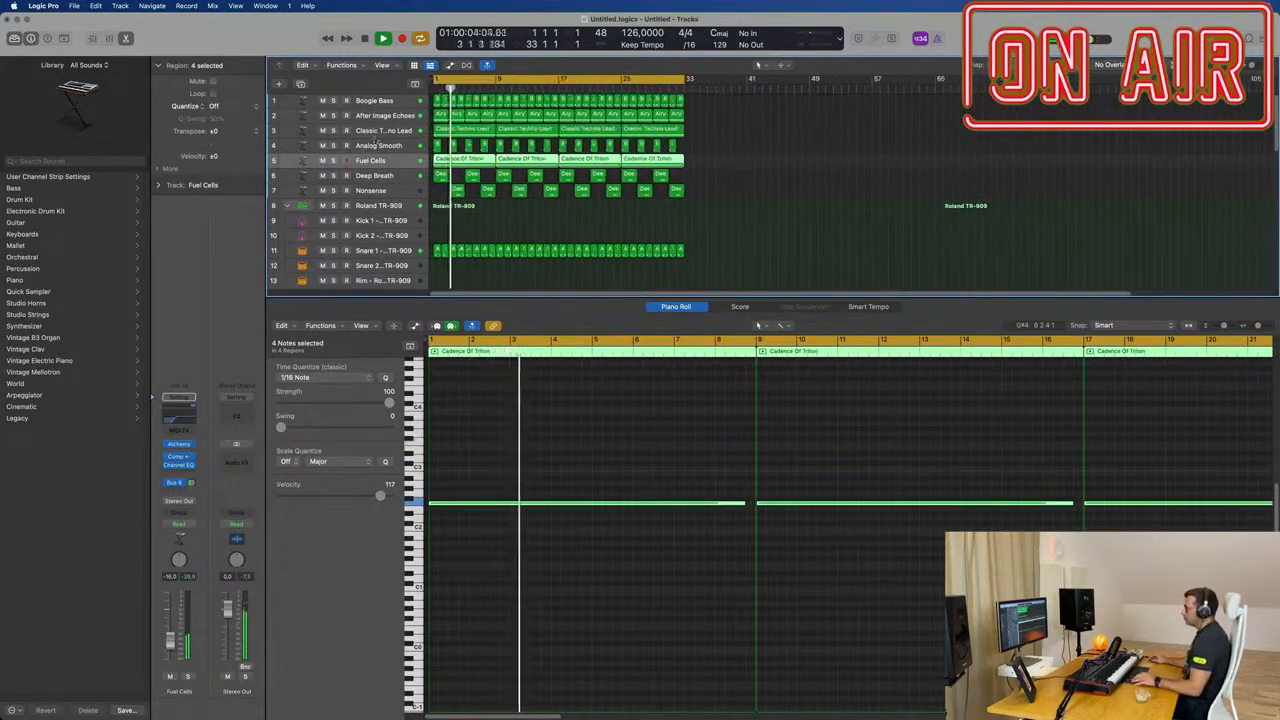
{"action": "key", "text": "Up"}
{"action": "key", "text": "Up"}
Step: Replace the Piano Roll with the Mixer, close it to reveal the full track list, and zoom in the arrangement horizontally
{"action": "key", "text": "x"}
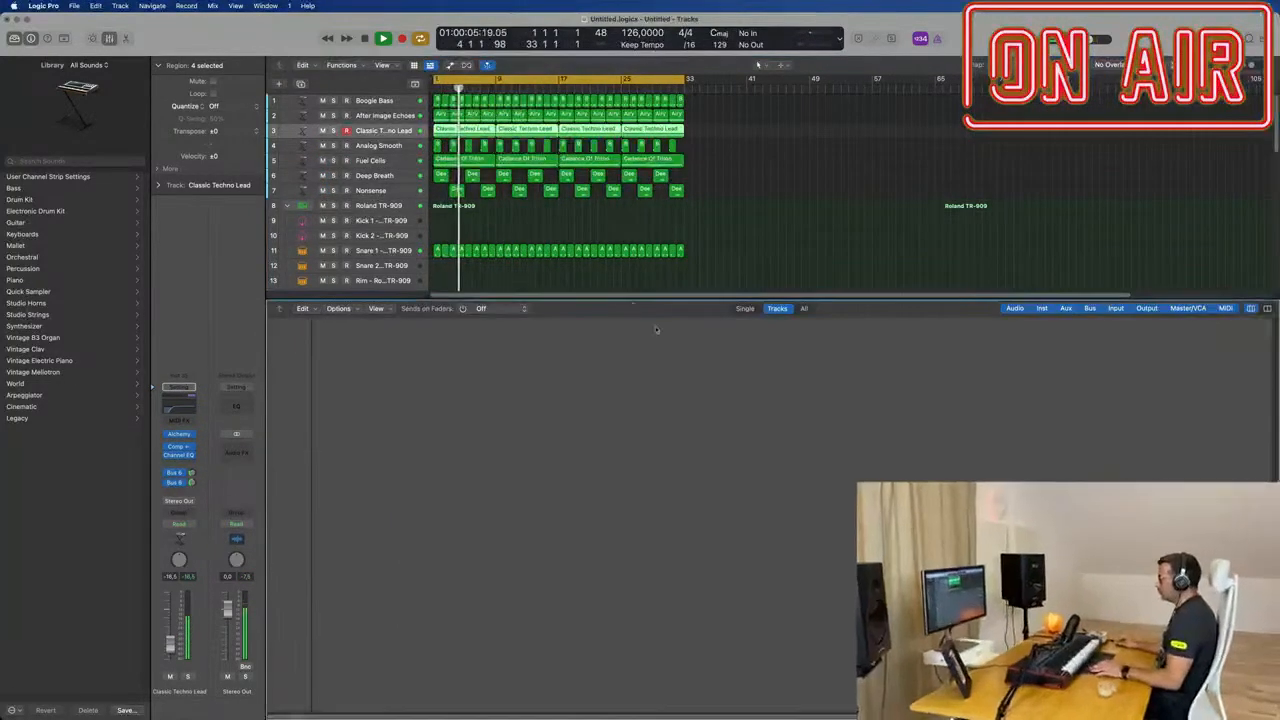
{"action": "key", "text": "x"}
{"action": "key", "text": "super+Right"}
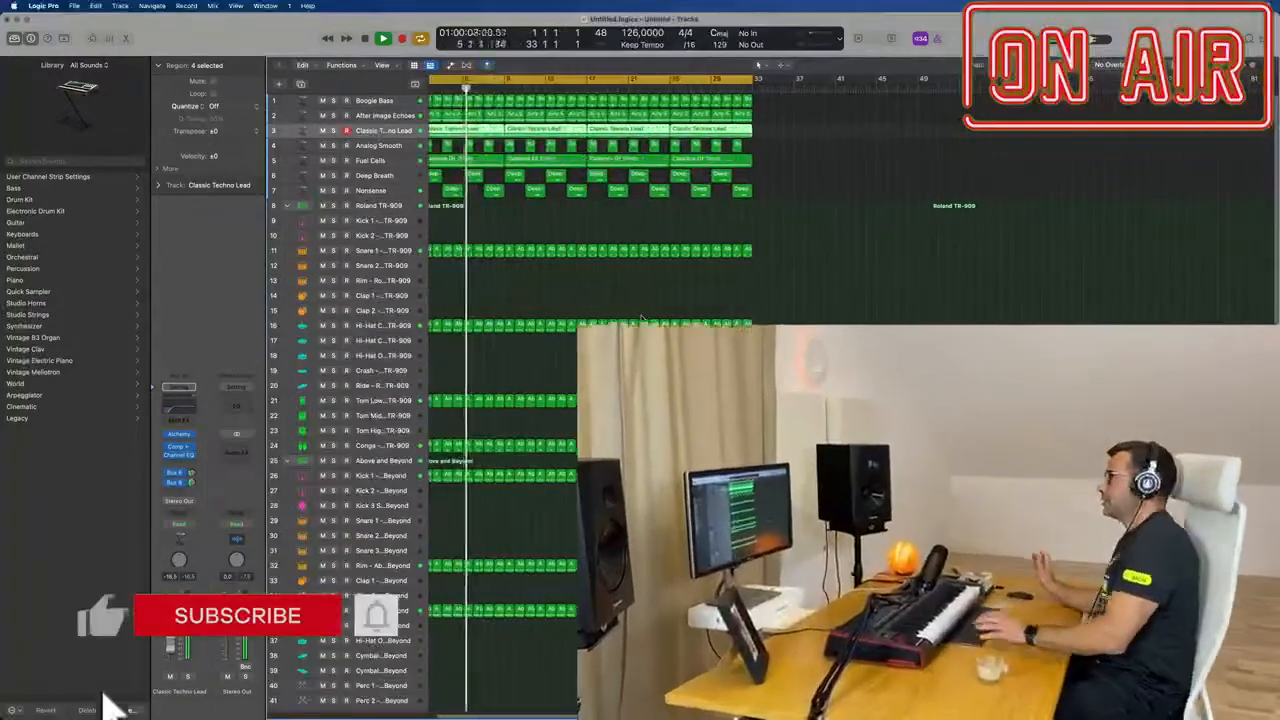